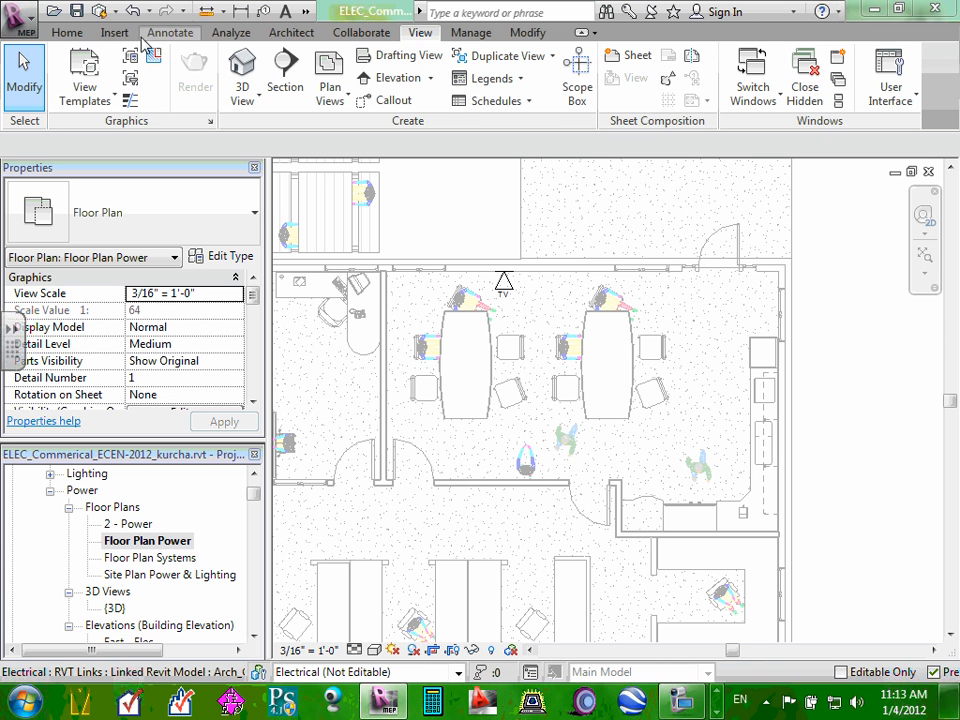
{"action": "left_click", "coordinate": [112, 33]}
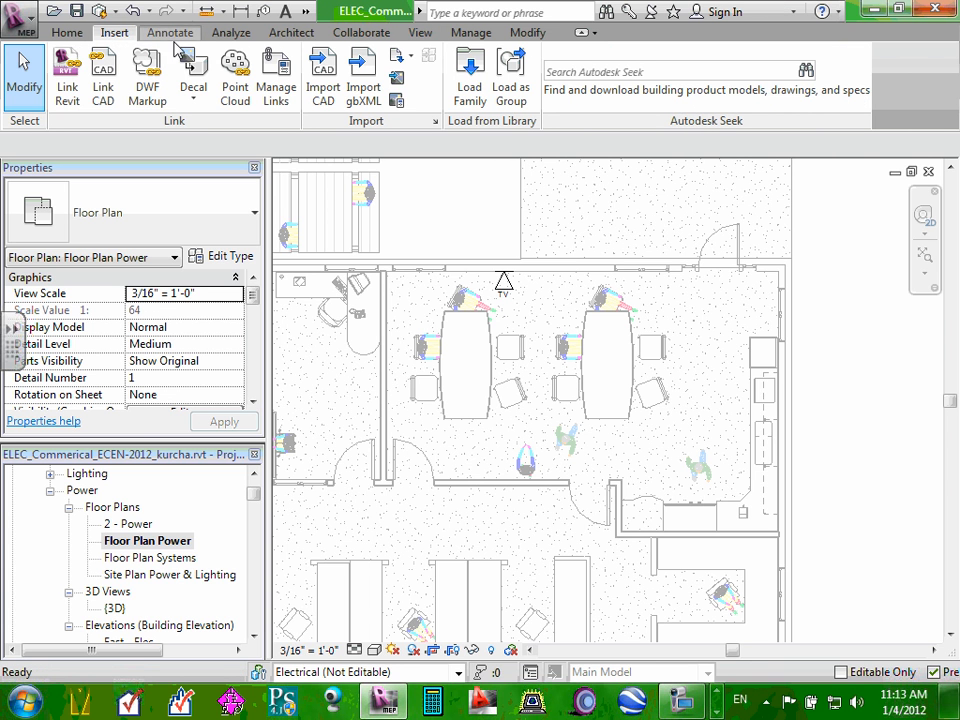
{"action": "left_click", "coordinate": [68, 34]}
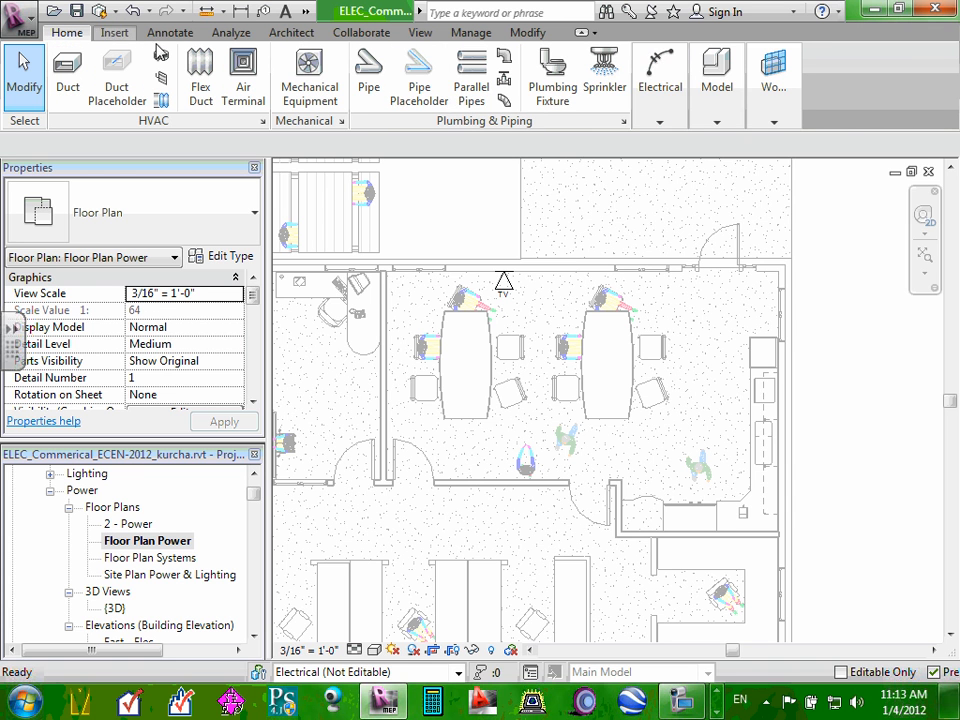
{"action": "mouse_move", "coordinate": [678, 128]}
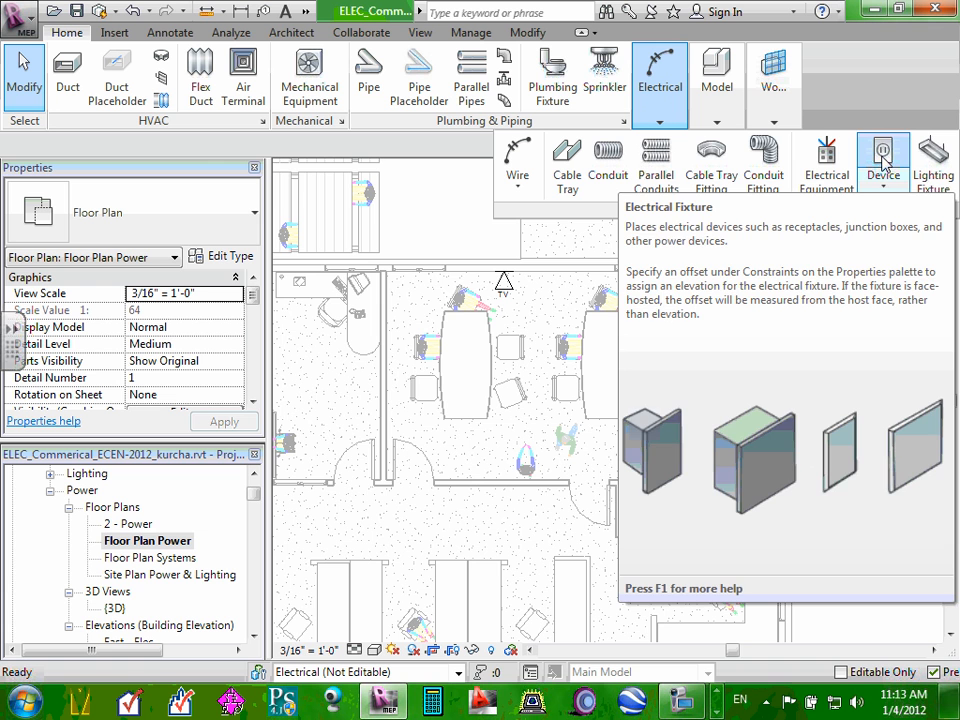
{"action": "left_click", "coordinate": [885, 181]}
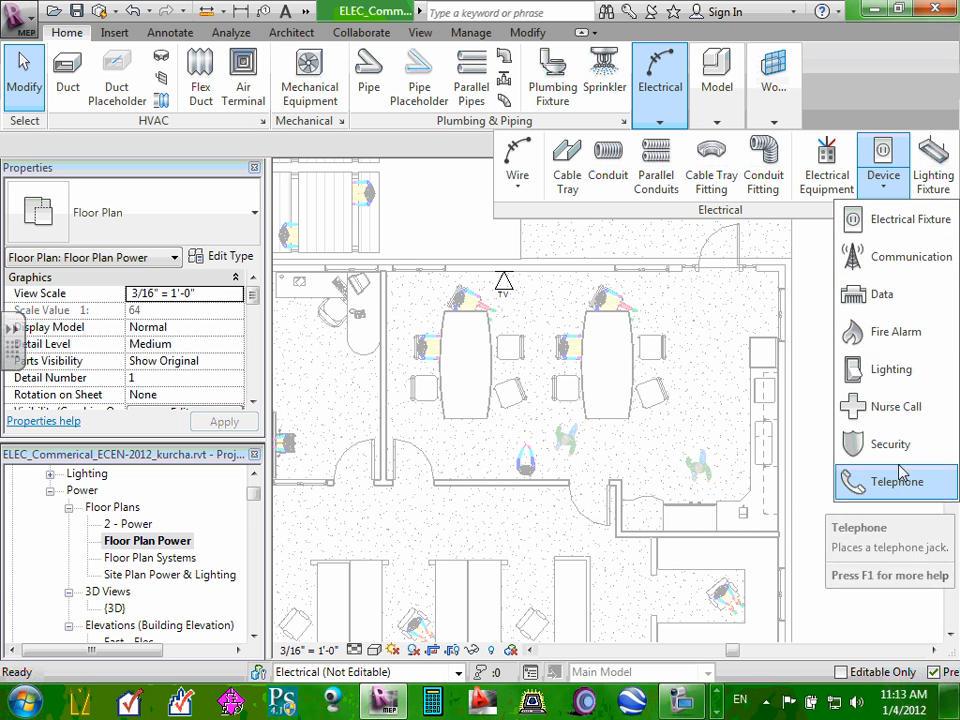
{"action": "left_click", "coordinate": [897, 222]}
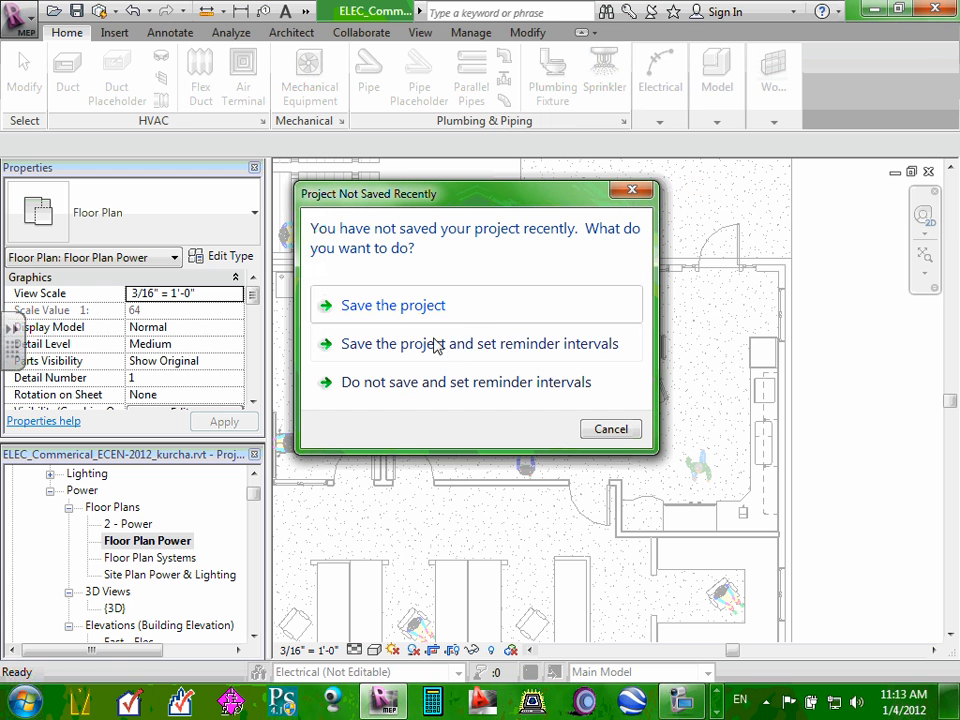
{"action": "left_click", "coordinate": [590, 438]}
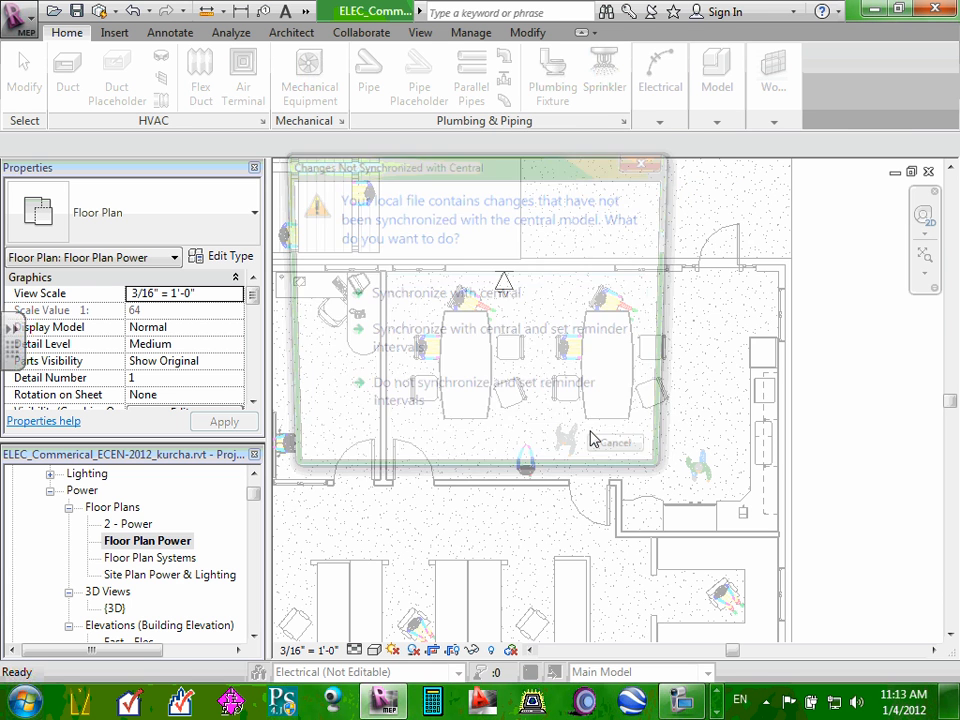
{"action": "left_click", "coordinate": [619, 464]}
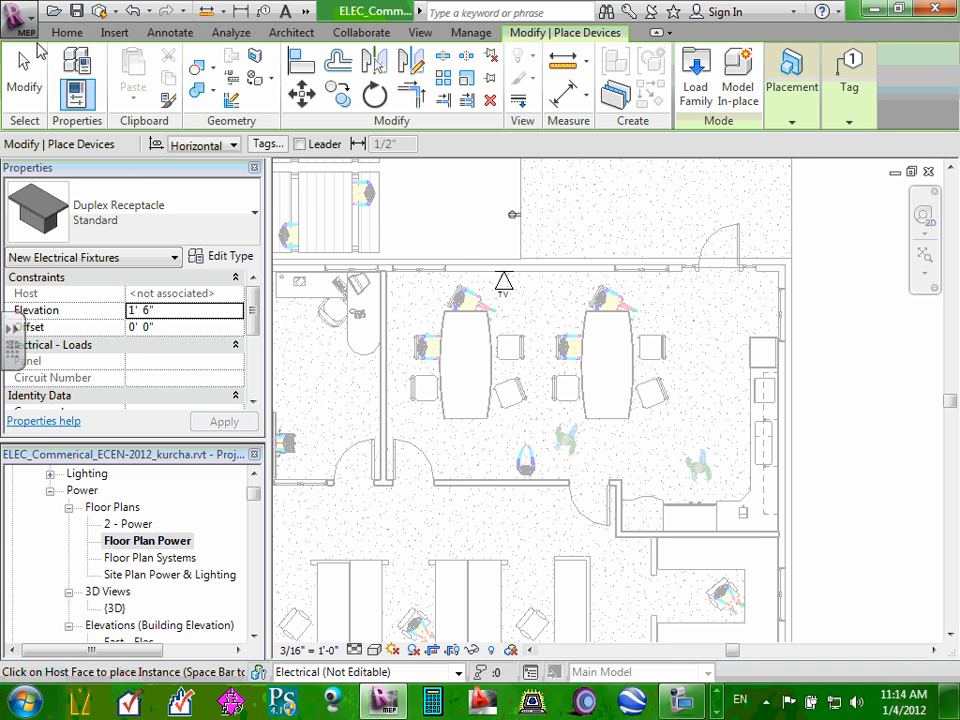
{"action": "left_click", "coordinate": [257, 221]}
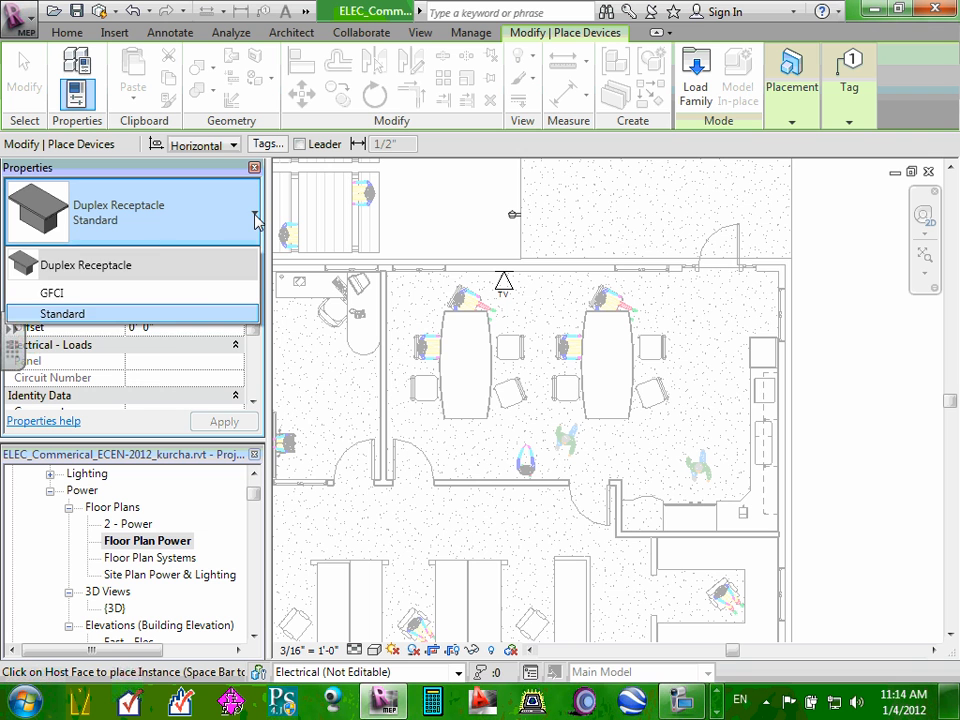
{"action": "left_click", "coordinate": [257, 219]}
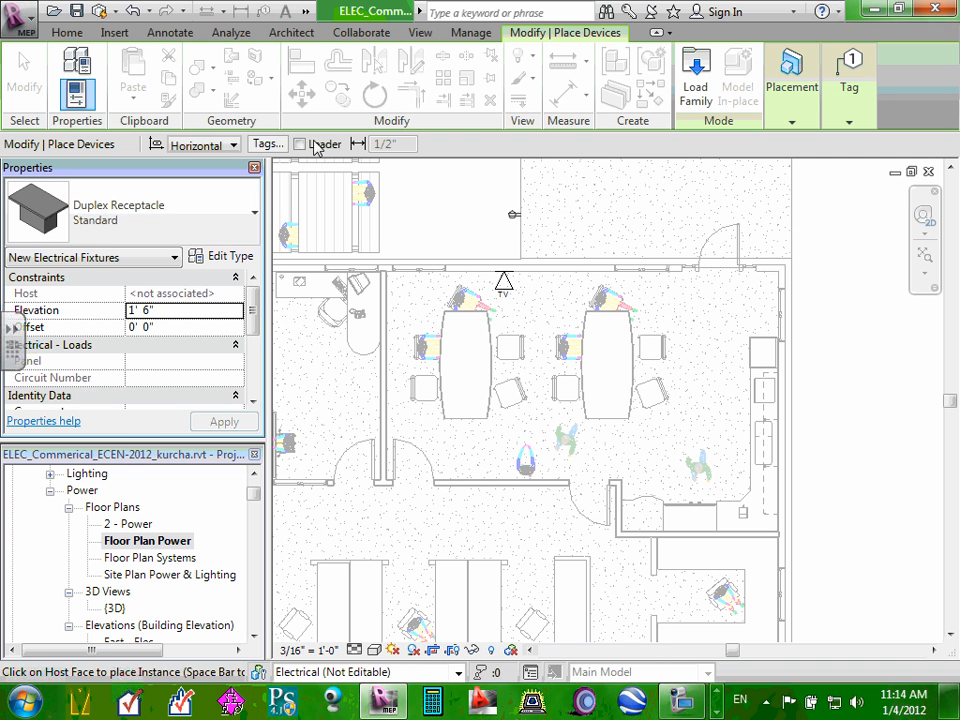
{"action": "left_click", "coordinate": [64, 214]}
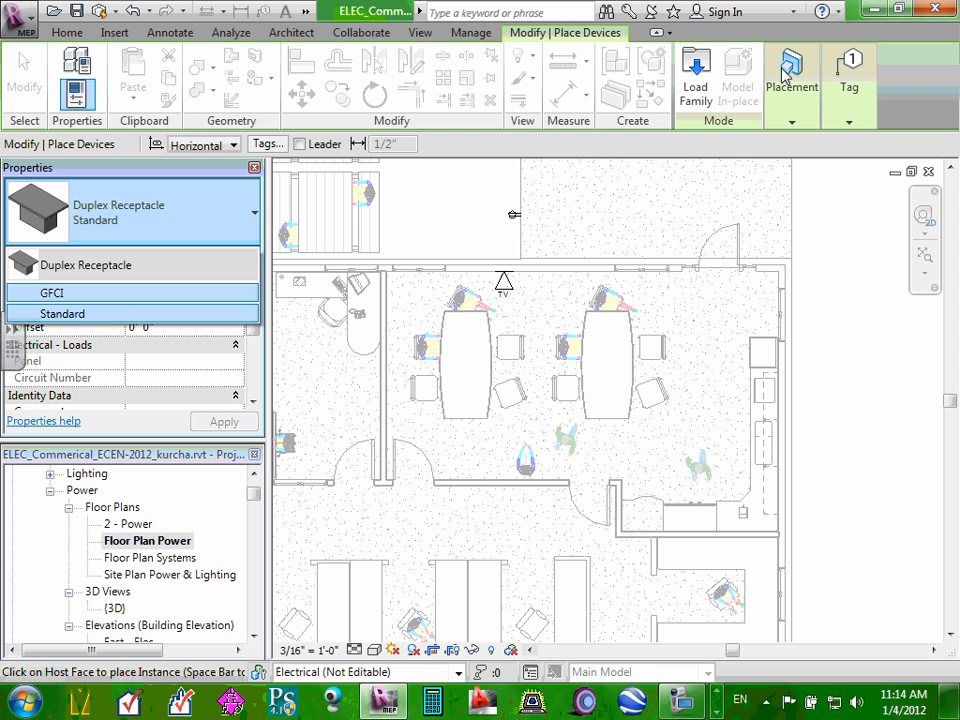
{"action": "left_click", "coordinate": [790, 97]}
{"action": "mouse_move", "coordinate": [790, 97]}
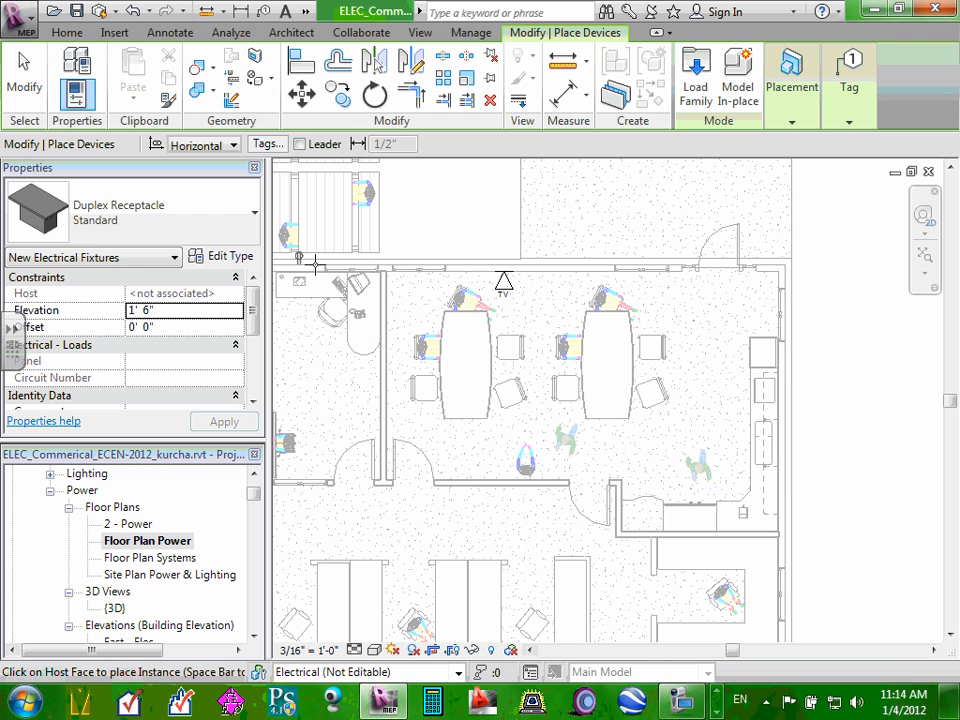
{"action": "key", "text": "Escape"}
{"action": "key", "text": "Escape"}
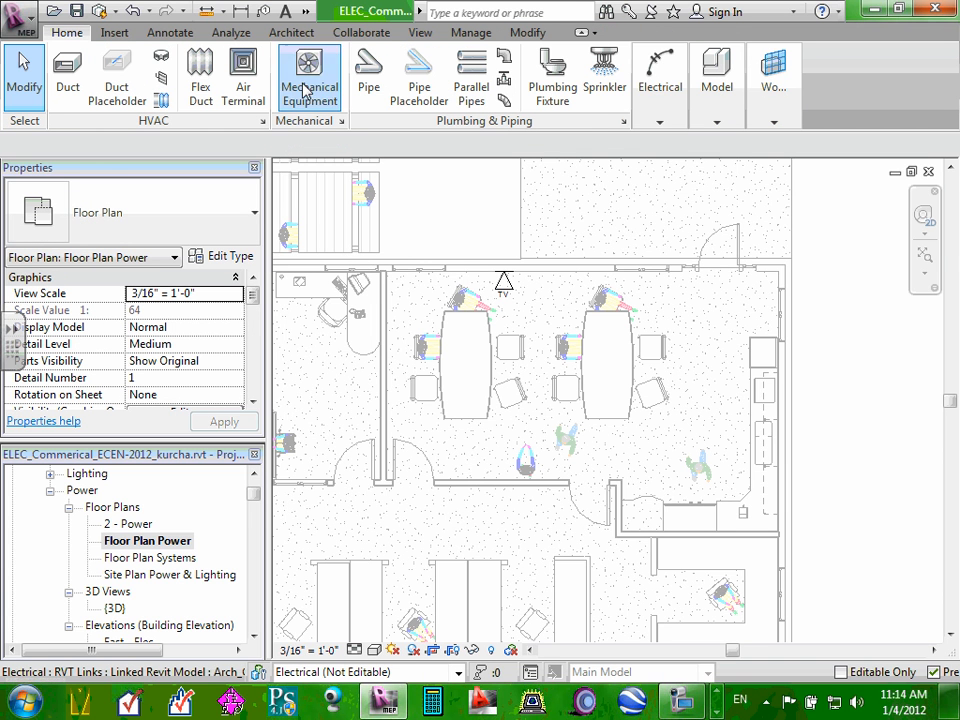
- Start placing electrical fixtures of type Duplex Receptacle Standard, using the Place on Vertical Face option
{"action": "mouse_move", "coordinate": [660, 121]}
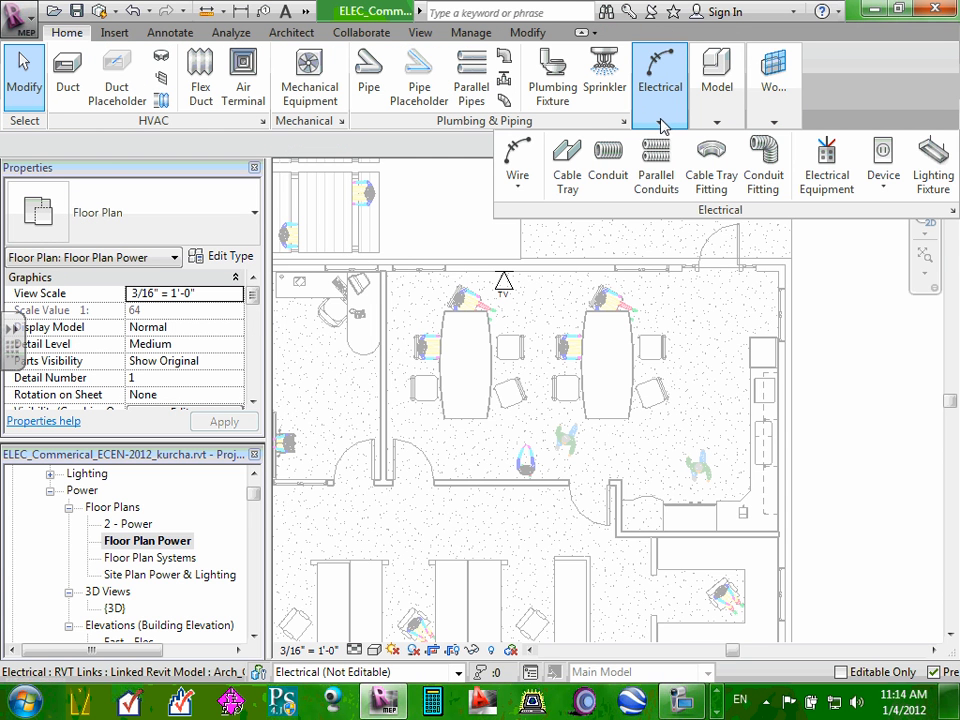
{"action": "left_click", "coordinate": [882, 187]}
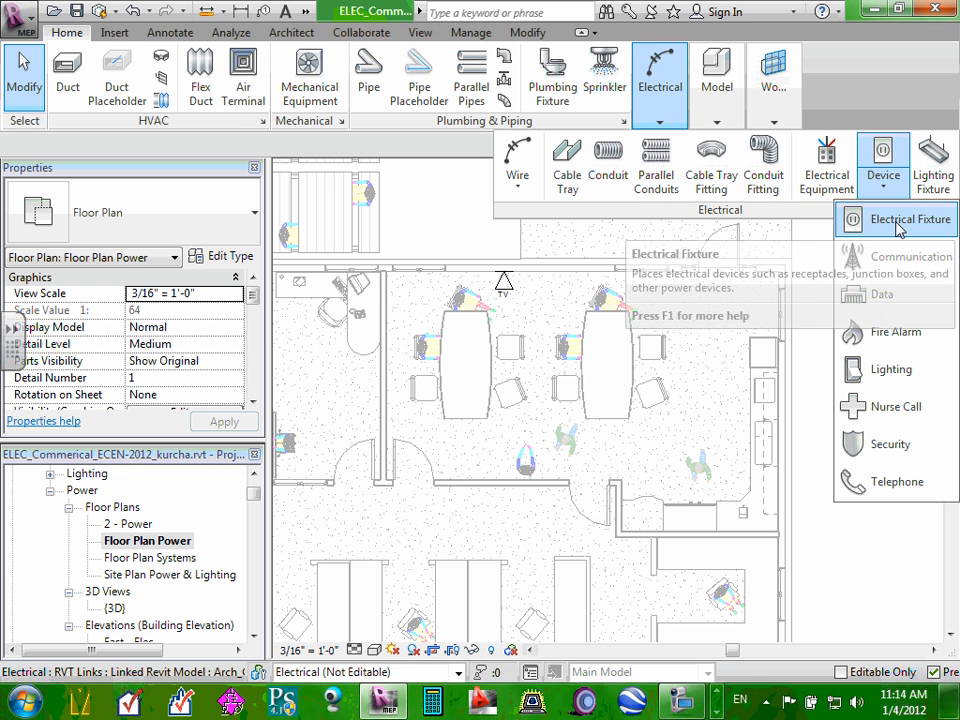
{"action": "left_click", "coordinate": [899, 222]}
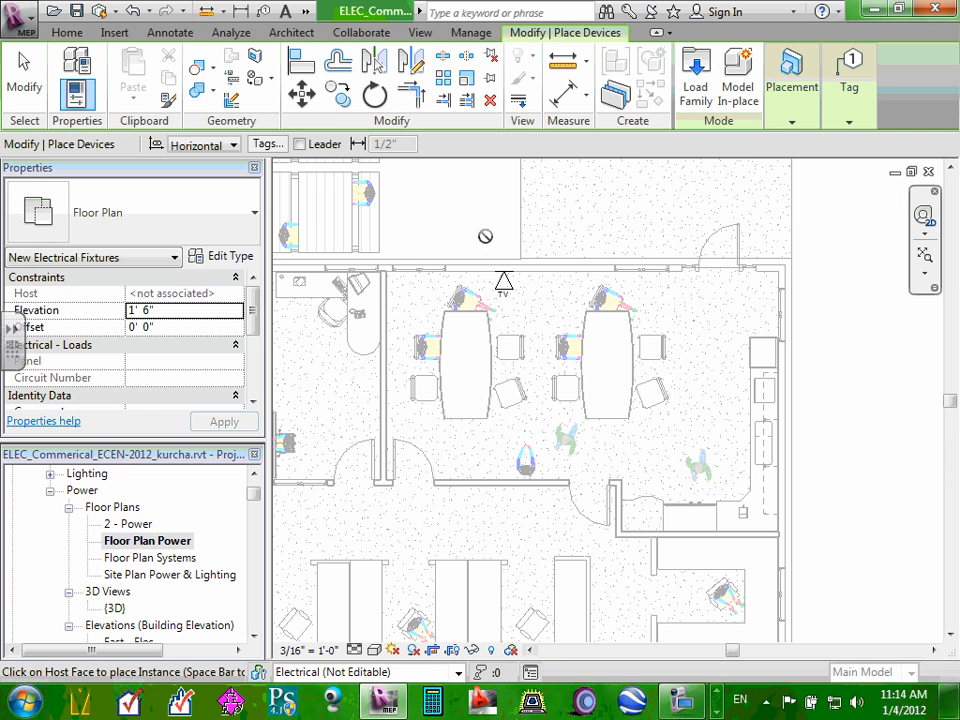
{"action": "left_click", "coordinate": [255, 220]}
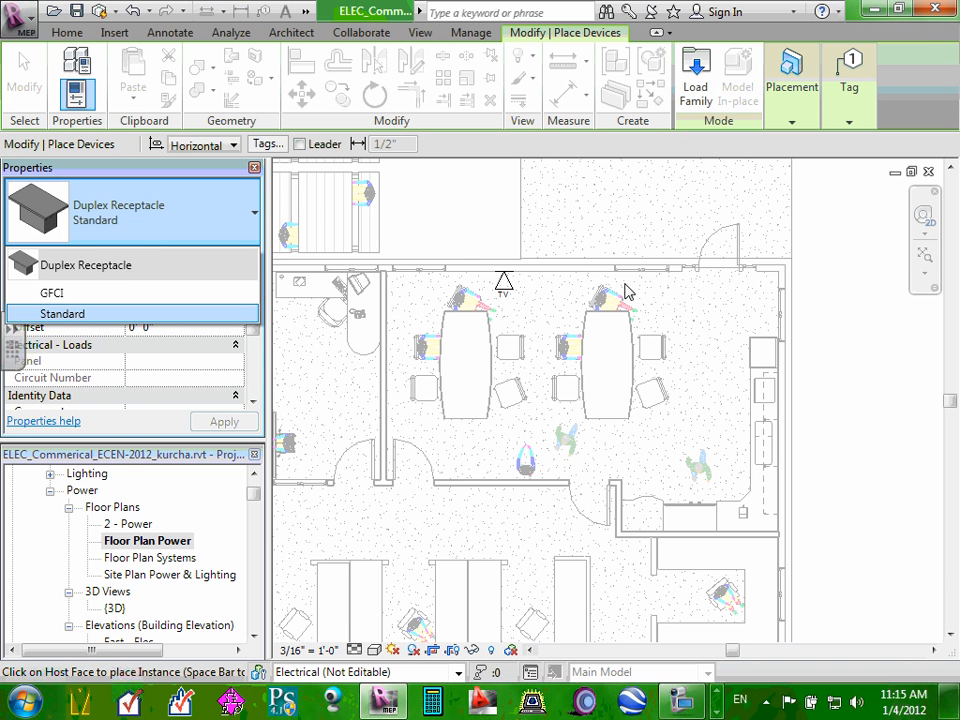
{"action": "left_click", "coordinate": [792, 123]}
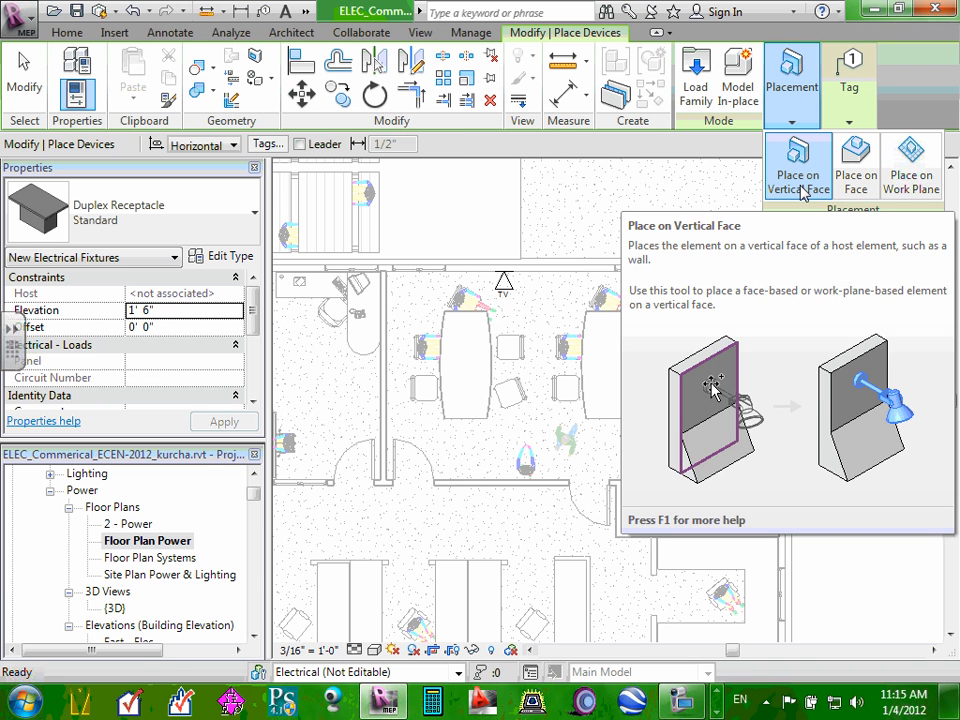
{"action": "left_click", "coordinate": [801, 185]}
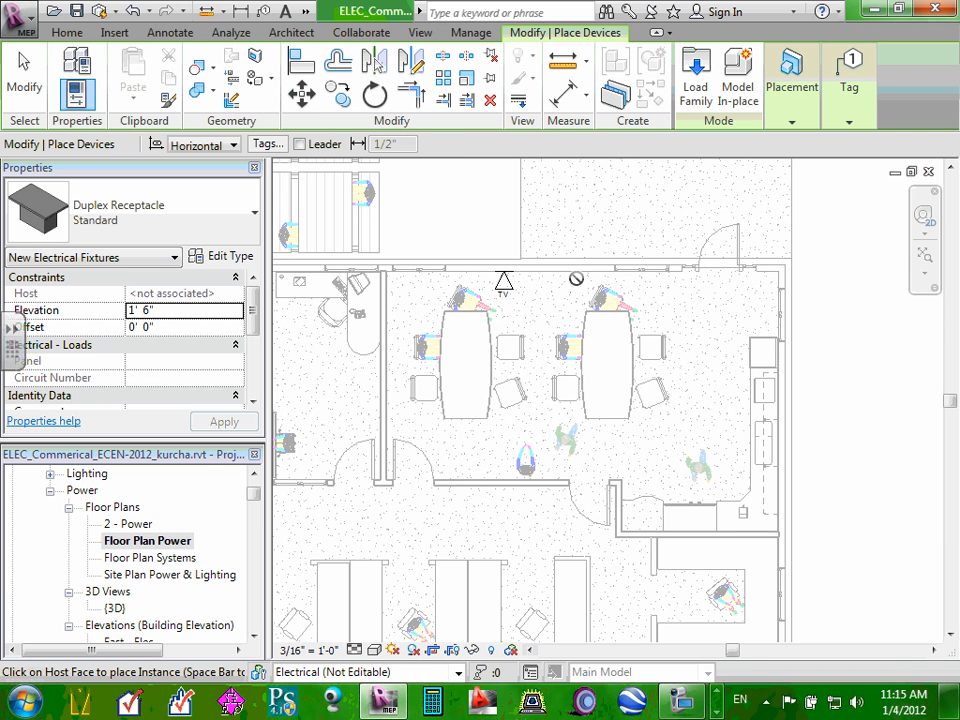
- Place one duplex receptacle each on the upper, left and lower walls of the room with the two tables
{"action": "scroll", "coordinate": [576, 279], "scroll_direction": "up", "scroll_amount": 5}
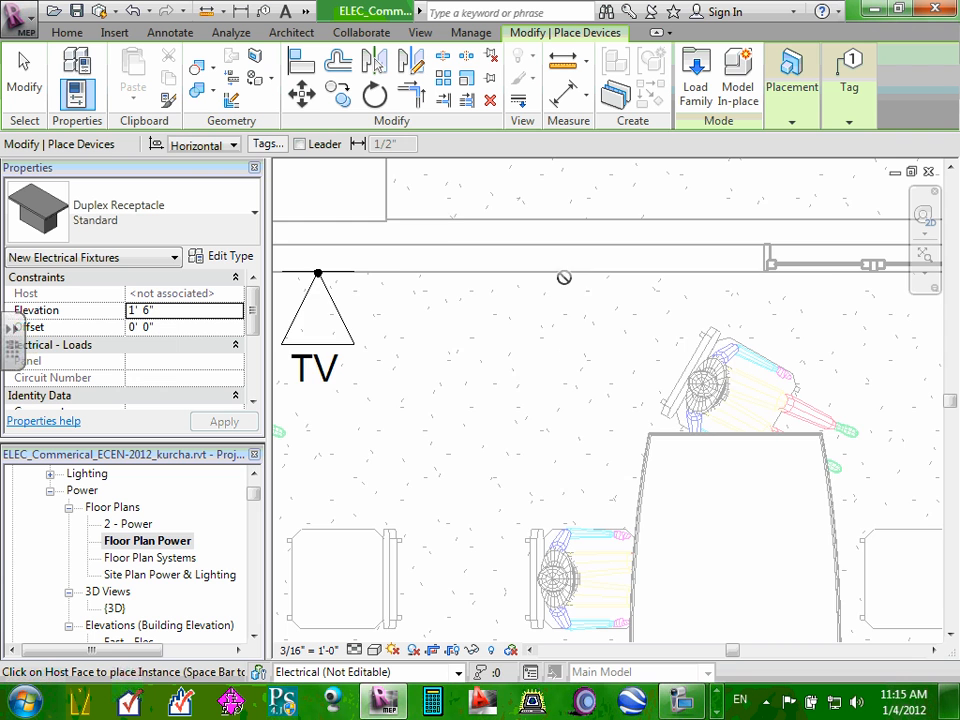
{"action": "scroll", "coordinate": [566, 276], "scroll_direction": "down", "scroll_amount": 2}
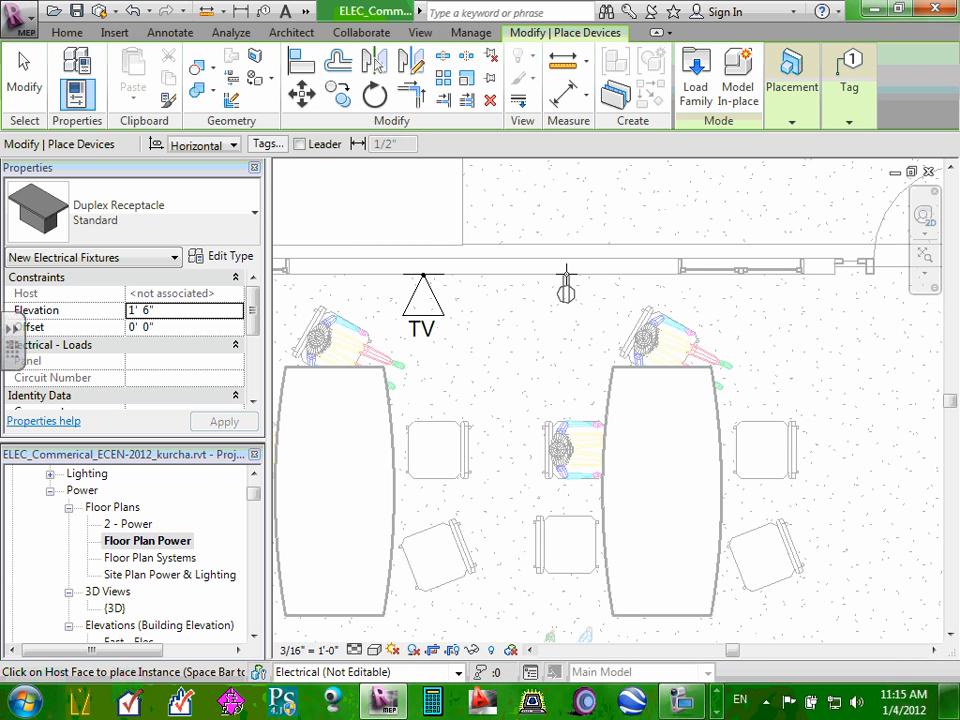
{"action": "scroll", "coordinate": [548, 284], "scroll_direction": "down", "scroll_amount": 2}
{"action": "scroll", "coordinate": [552, 285], "scroll_direction": "down", "scroll_amount": 2}
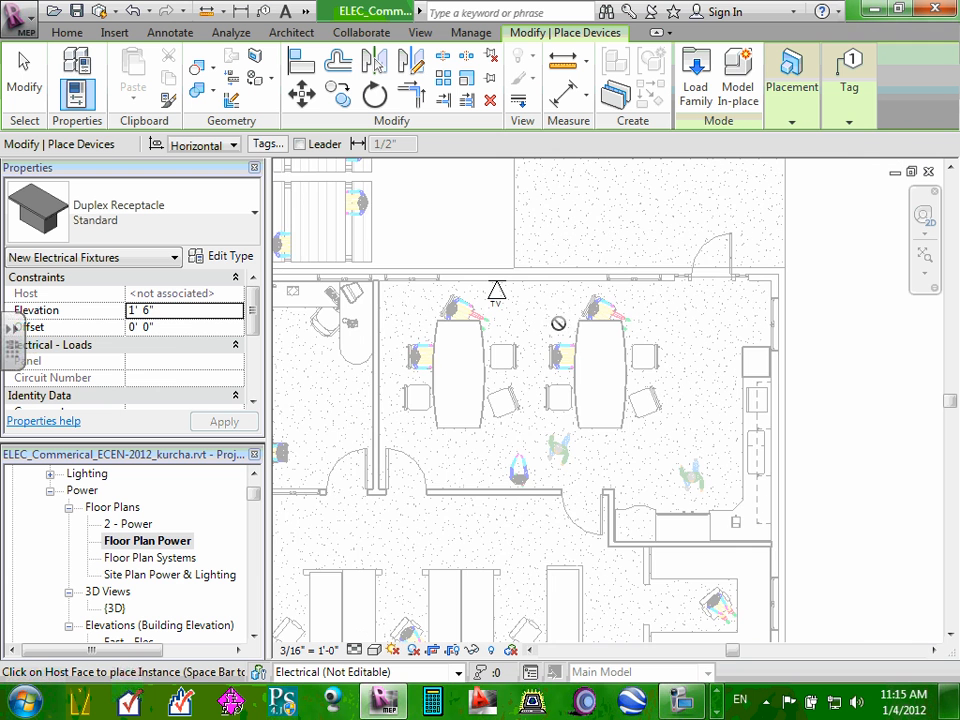
{"action": "scroll", "coordinate": [550, 300], "scroll_direction": "up", "scroll_amount": 1}
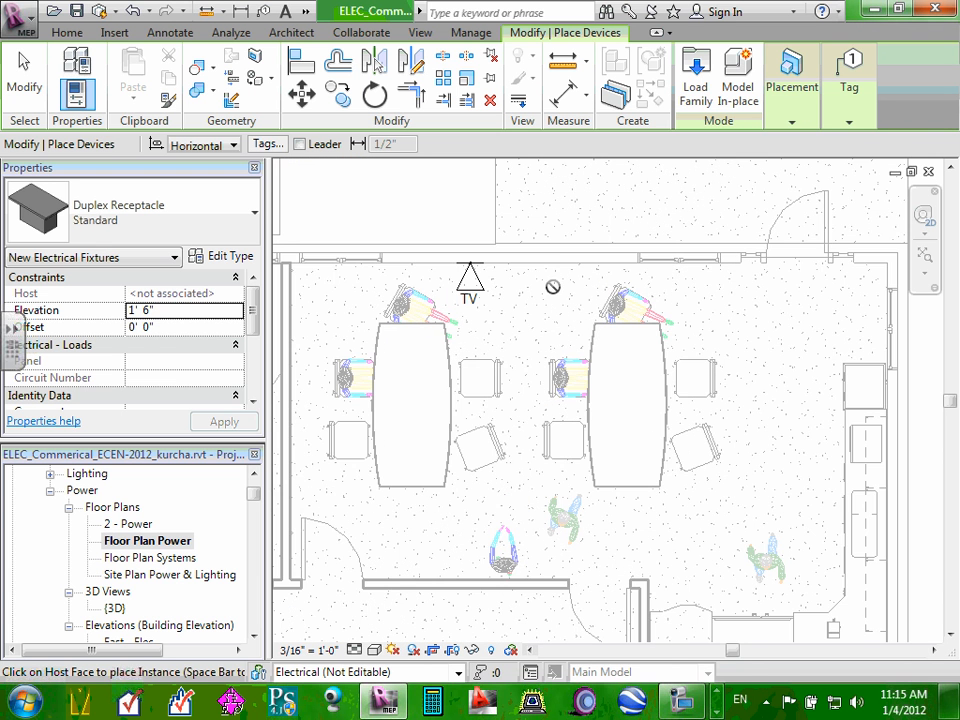
{"action": "scroll", "coordinate": [574, 270], "scroll_direction": "up", "scroll_amount": 1}
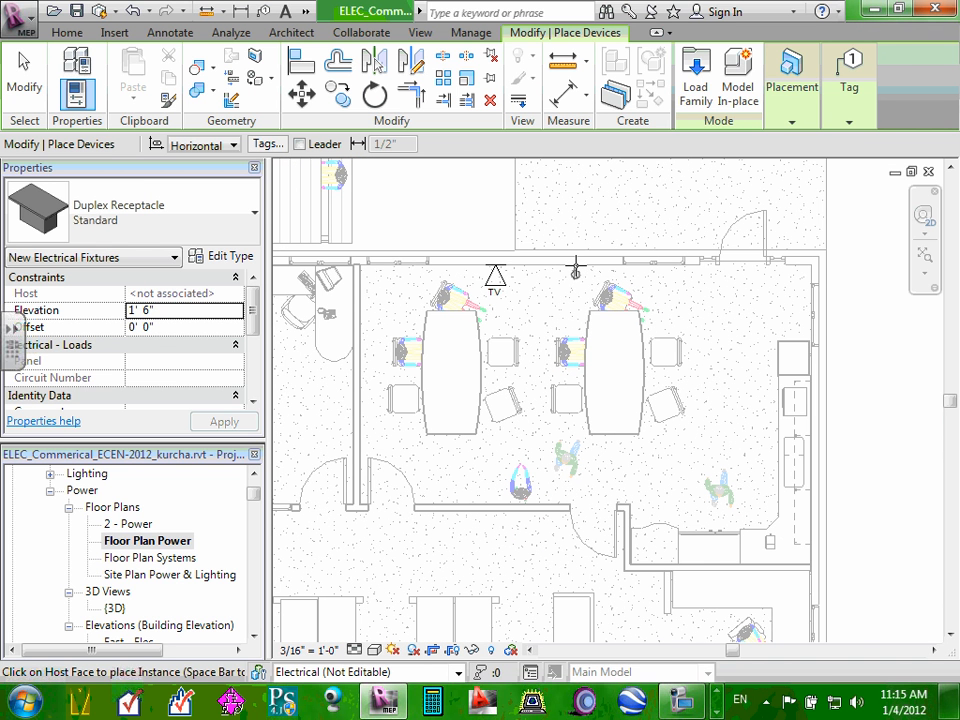
{"action": "left_click", "coordinate": [575, 268]}
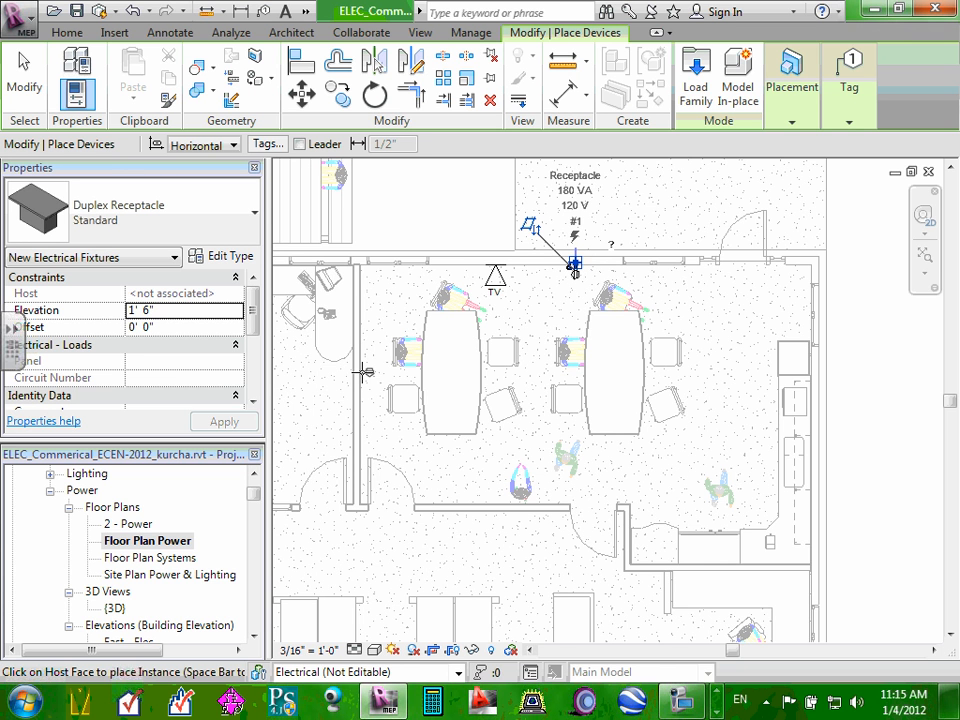
{"action": "left_click", "coordinate": [364, 372]}
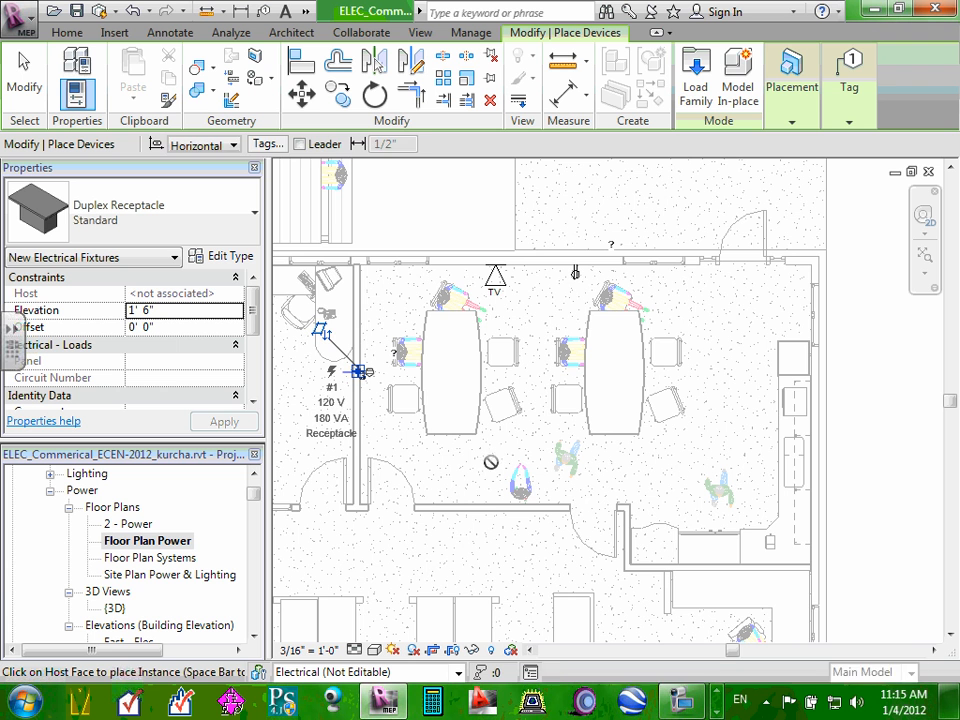
{"action": "left_click", "coordinate": [492, 501]}
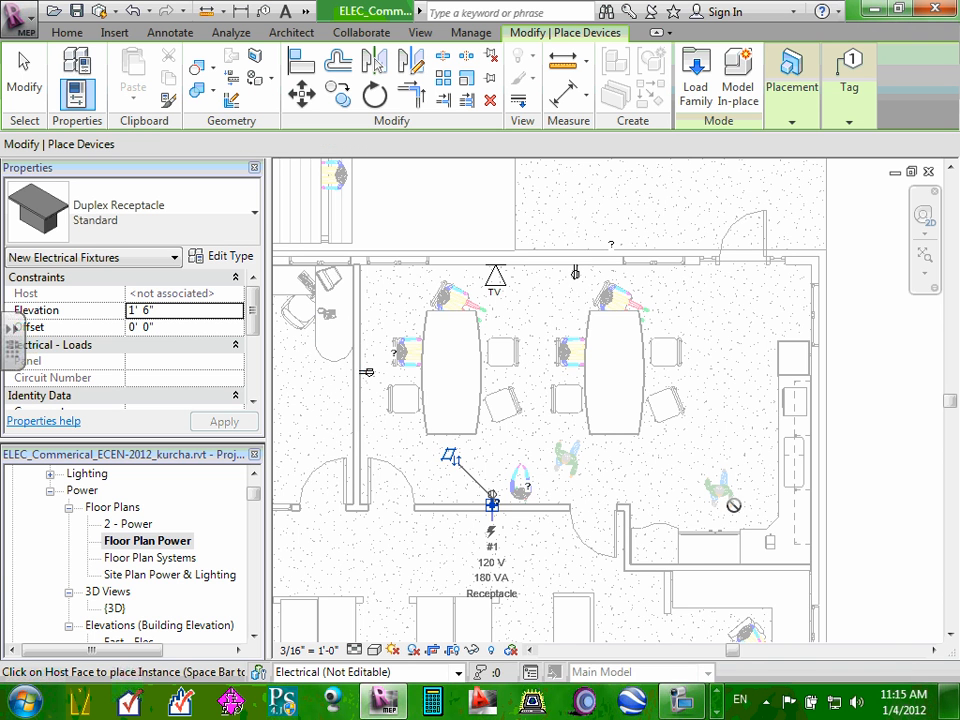
- Place another duplex receptacle on the same room's right exterior wall, near its upper corner, and finish placing devices
{"action": "scroll", "coordinate": [788, 308], "scroll_direction": "up", "scroll_amount": 2}
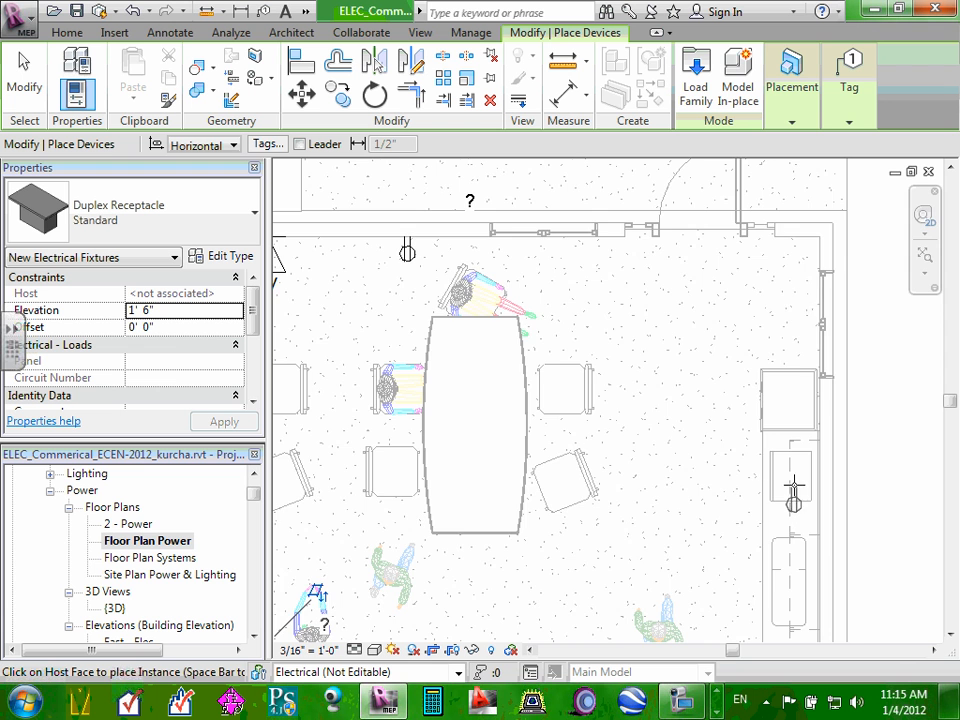
{"action": "scroll", "coordinate": [795, 480], "scroll_direction": "down", "scroll_amount": 2}
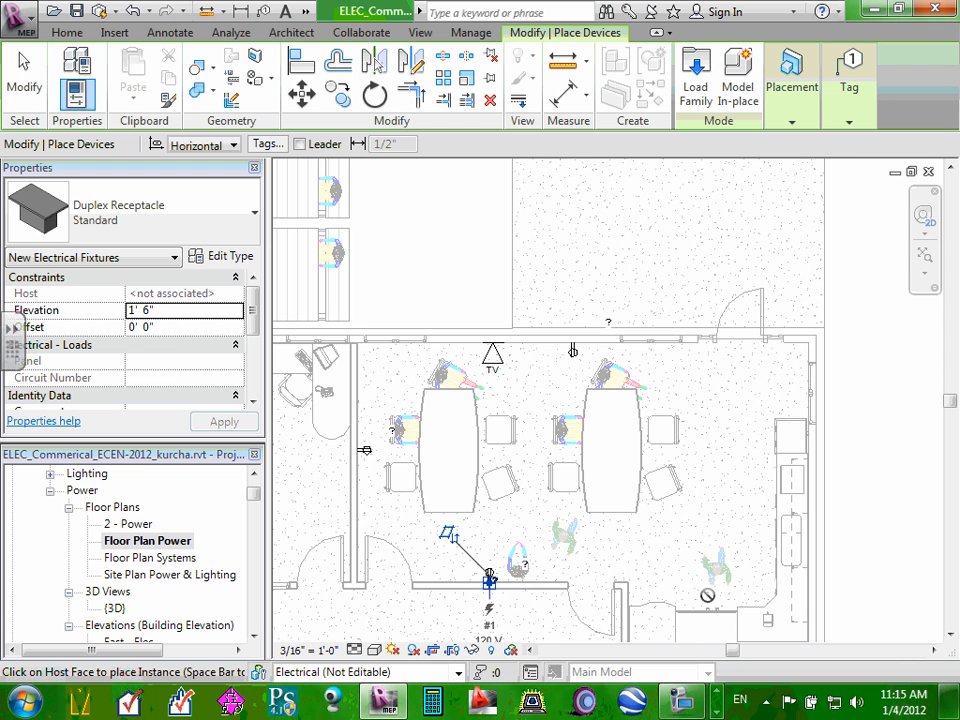
{"action": "scroll", "coordinate": [805, 372], "scroll_direction": "up", "scroll_amount": 2}
{"action": "left_click", "coordinate": [811, 371]}
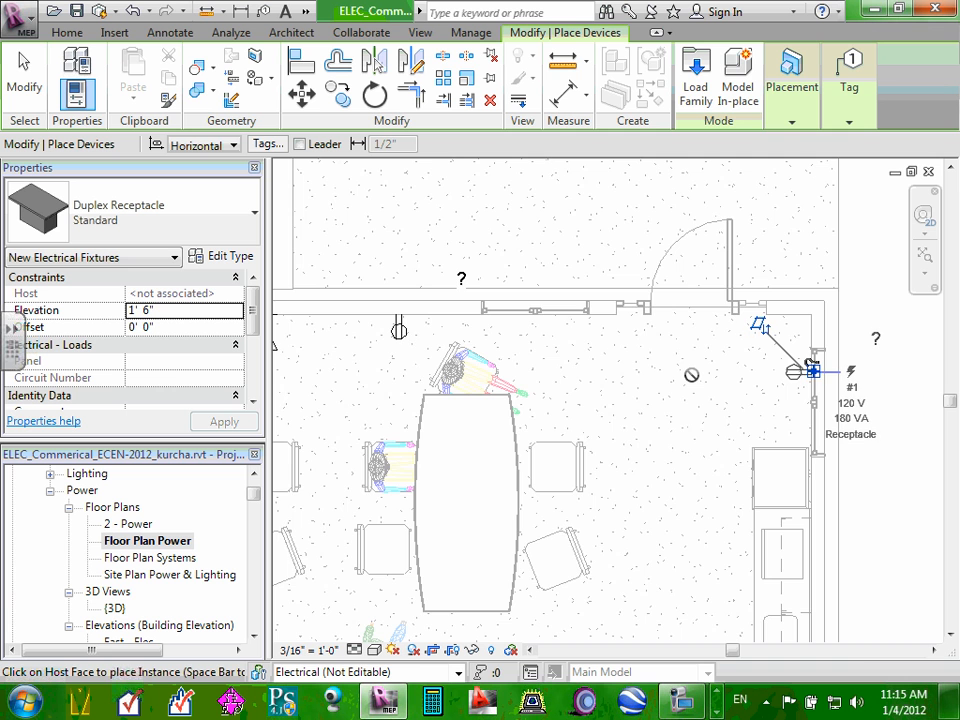
{"action": "scroll", "coordinate": [691, 375], "scroll_direction": "down", "scroll_amount": 4}
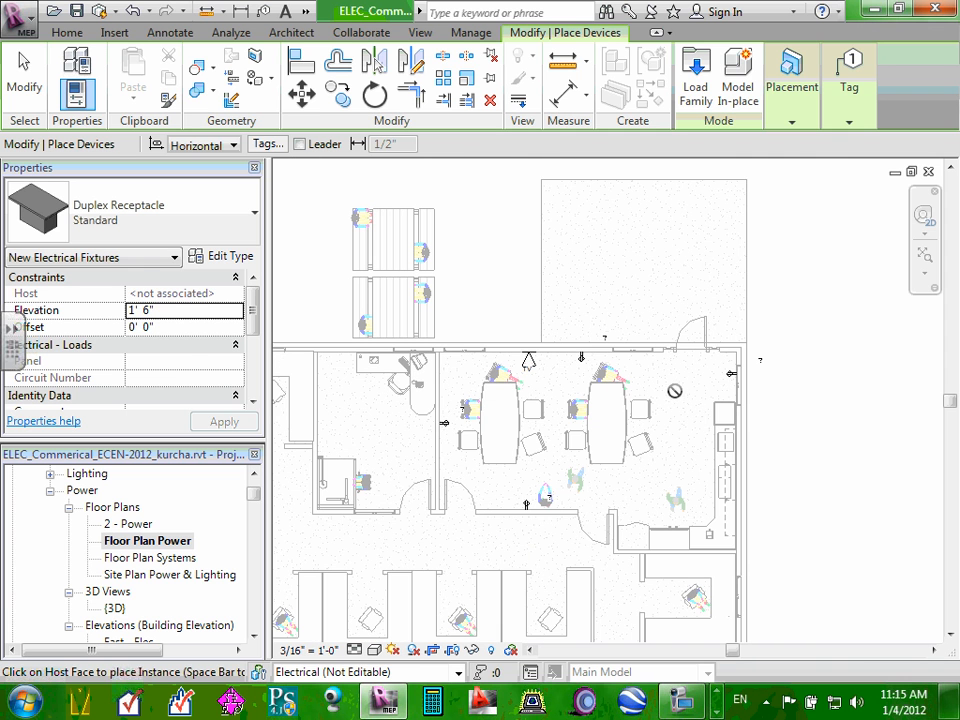
{"action": "key", "text": "Escape"}
- Examine the circuit connector and properties of the receptacle on the upper wall between the two tables
{"action": "scroll", "coordinate": [675, 388], "scroll_direction": "up", "scroll_amount": 3}
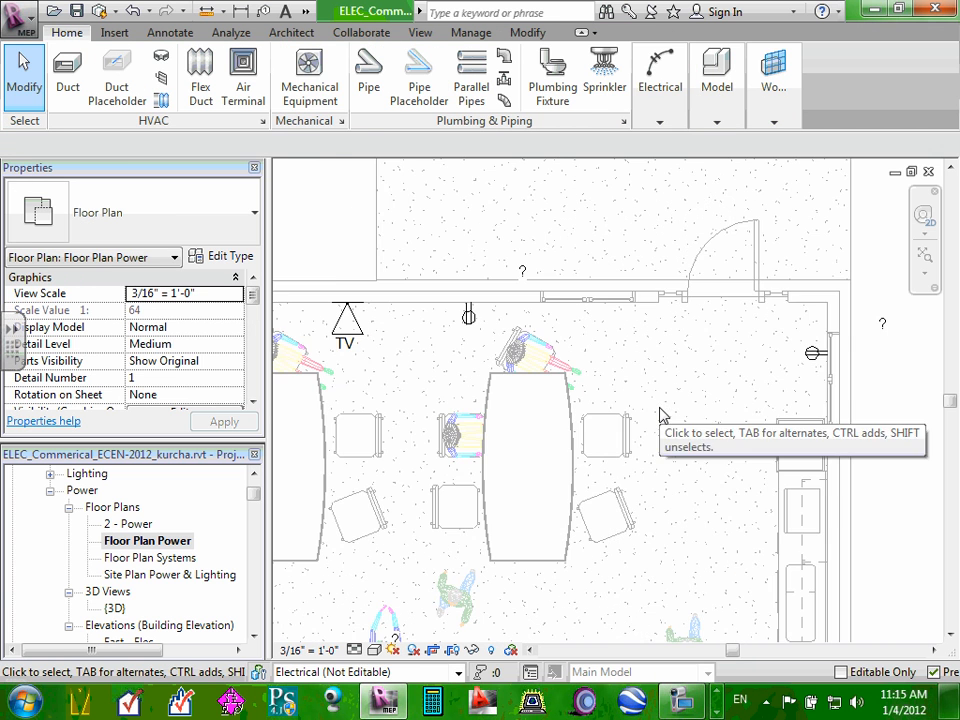
{"action": "scroll", "coordinate": [489, 561], "scroll_direction": "down", "scroll_amount": 2}
{"action": "scroll", "coordinate": [484, 546], "scroll_direction": "up", "scroll_amount": 2}
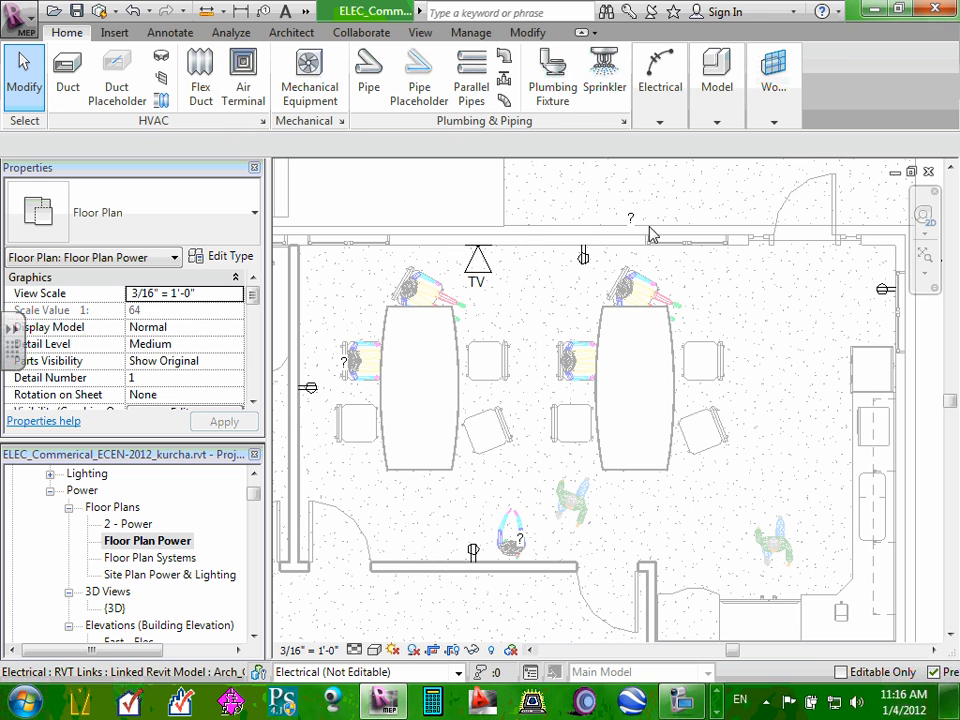
{"action": "left_click", "coordinate": [583, 258]}
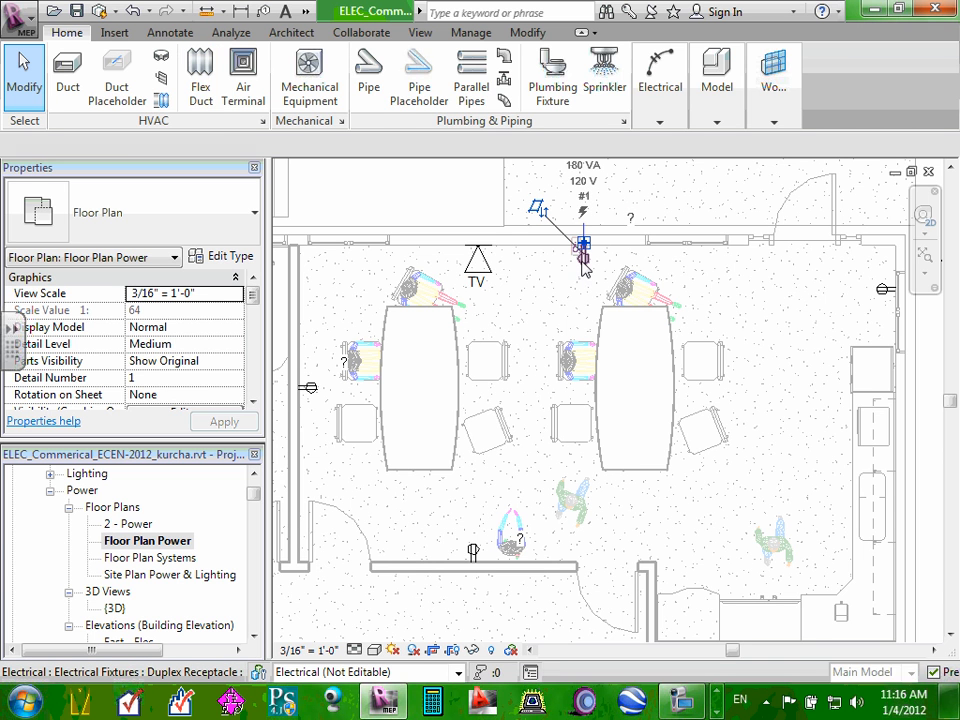
{"action": "left_click", "coordinate": [583, 262]}
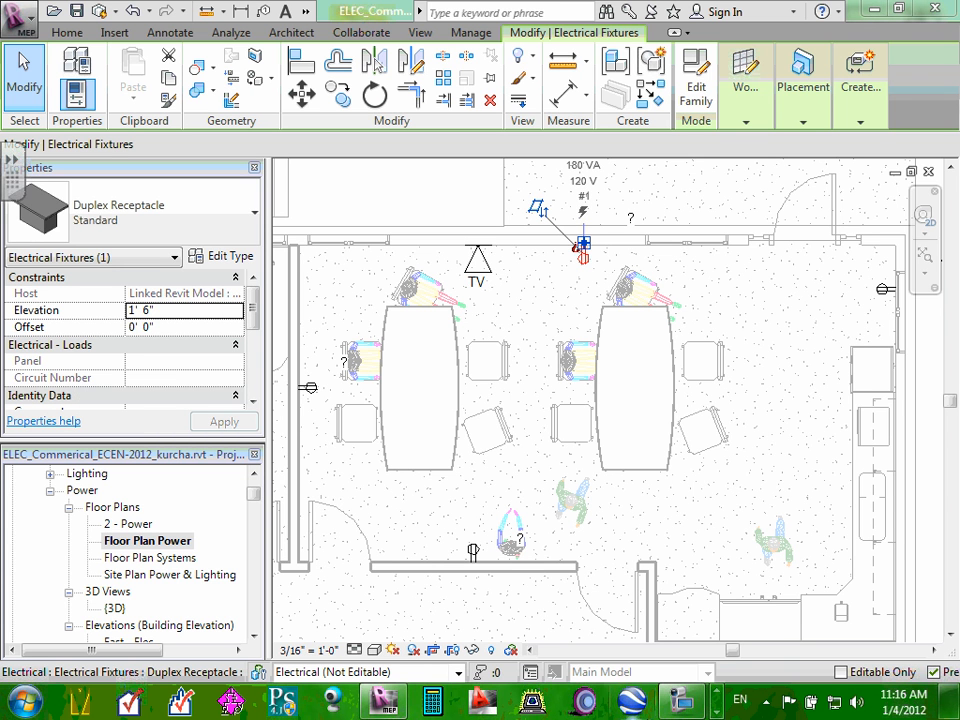
{"action": "key", "text": "Escape"}
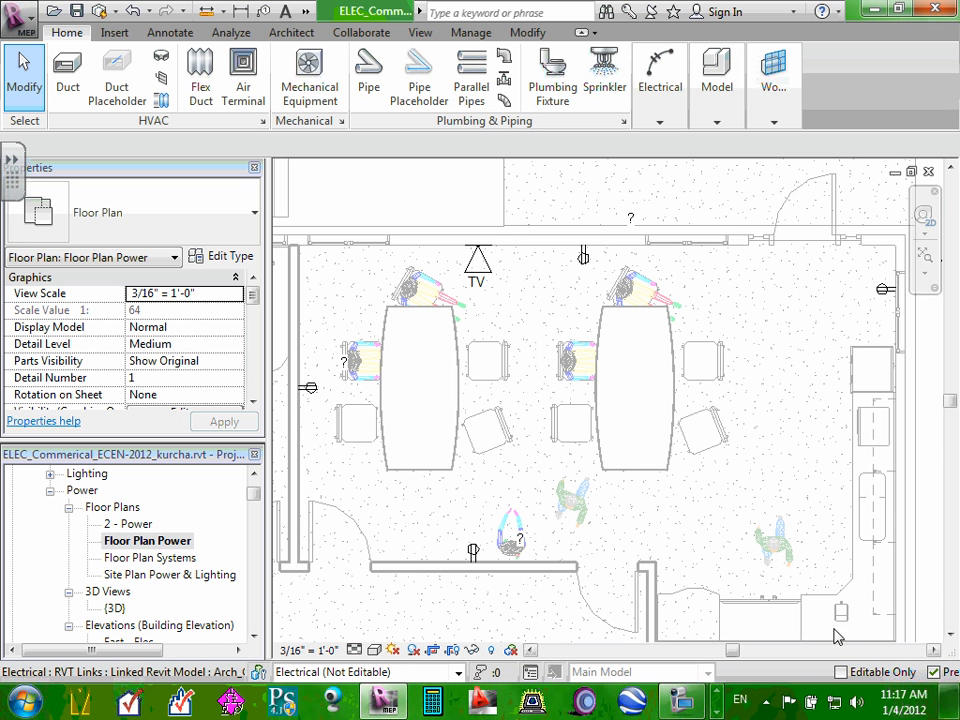
- Show the imported drawing ECDM221-xflr1.dwg in the Floor Plan Power view's visibility/graphics overrides
{"action": "scroll", "coordinate": [840, 639], "scroll_direction": "down", "scroll_amount": 2}
{"action": "scroll", "coordinate": [843, 650], "scroll_direction": "up", "scroll_amount": 2}
{"action": "scroll", "coordinate": [840, 650], "scroll_direction": "down", "scroll_amount": 3}
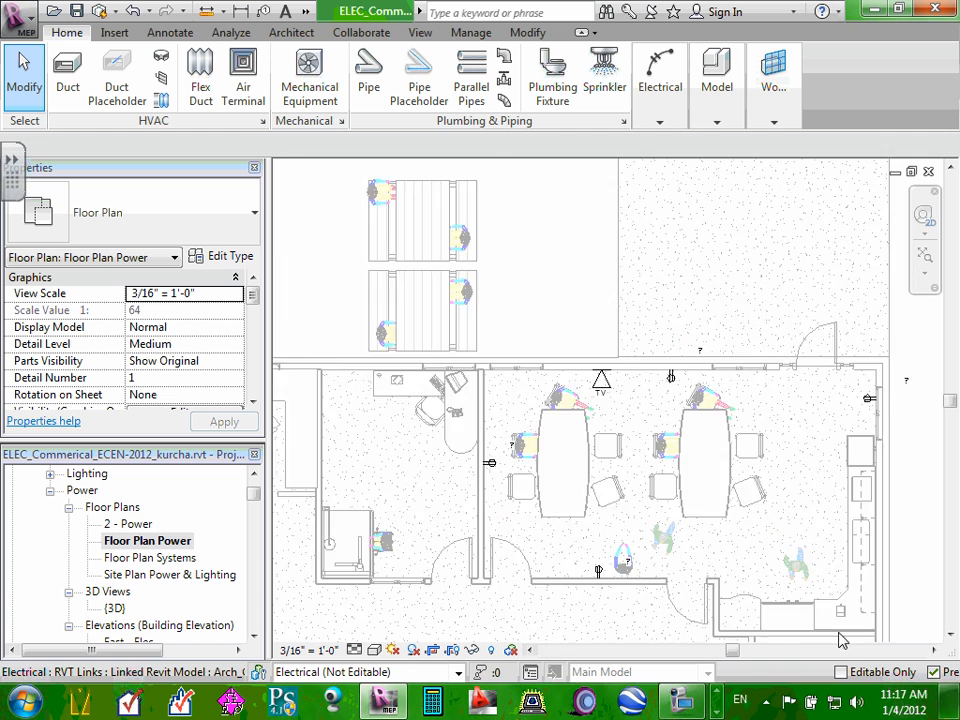
{"action": "scroll", "coordinate": [838, 656], "scroll_direction": "up", "scroll_amount": 3}
{"action": "scroll", "coordinate": [952, 640], "scroll_direction": "down", "scroll_amount": 2}
{"action": "left_click", "coordinate": [950, 634]}
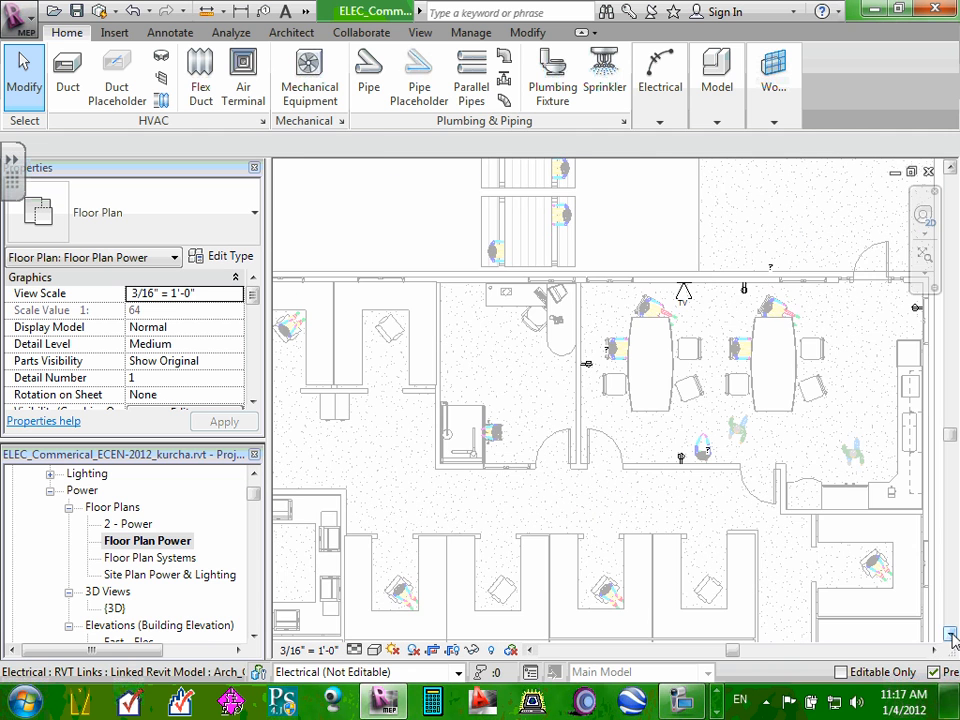
{"action": "middle_click_drag", "start_coordinate": [869, 444], "coordinate": [737, 483]}
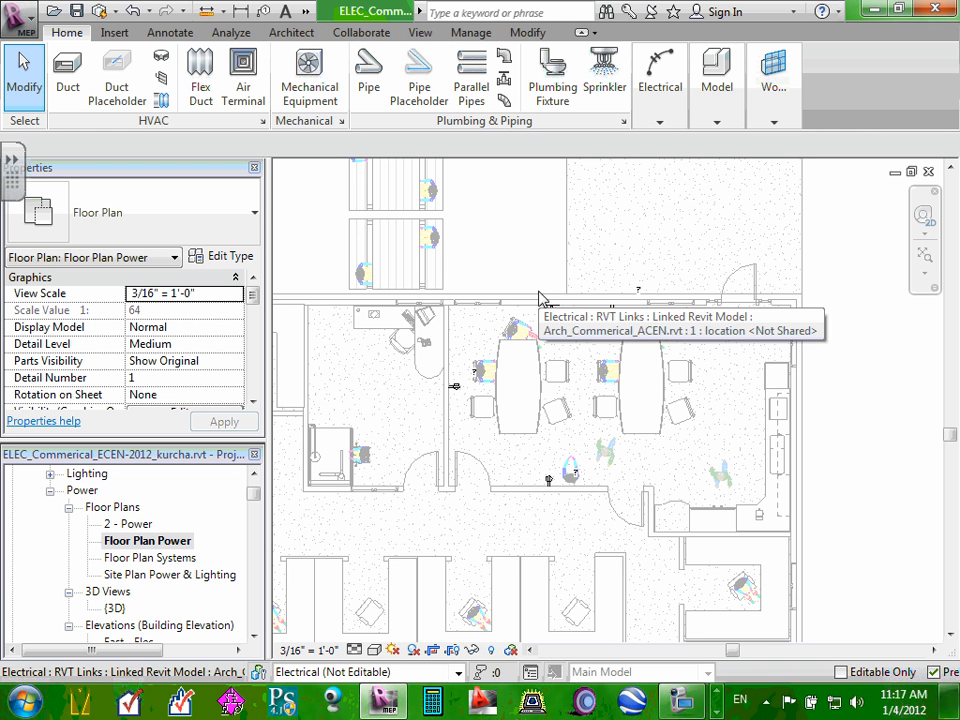
{"action": "key", "text": "v"}
{"action": "key", "text": "g"}
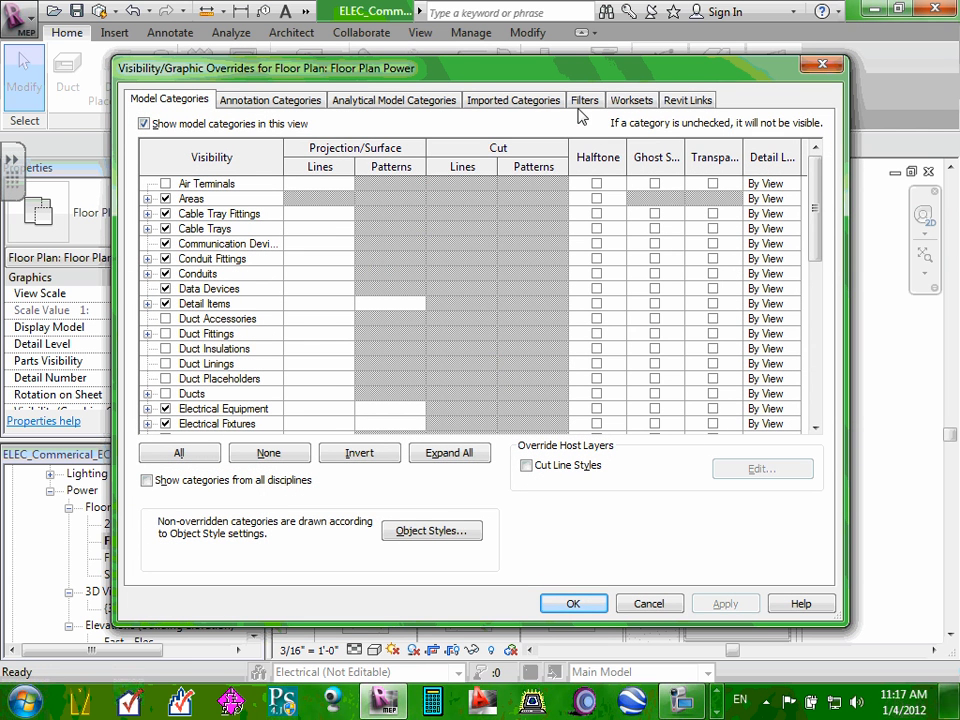
{"action": "left_click", "coordinate": [510, 100]}
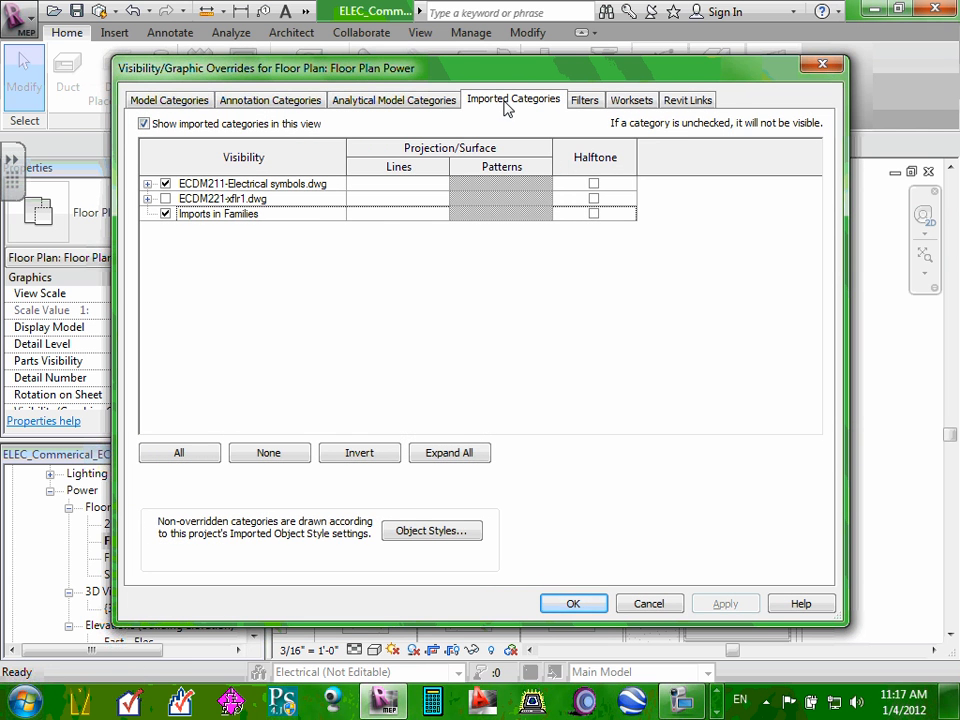
{"action": "left_click", "coordinate": [166, 198]}
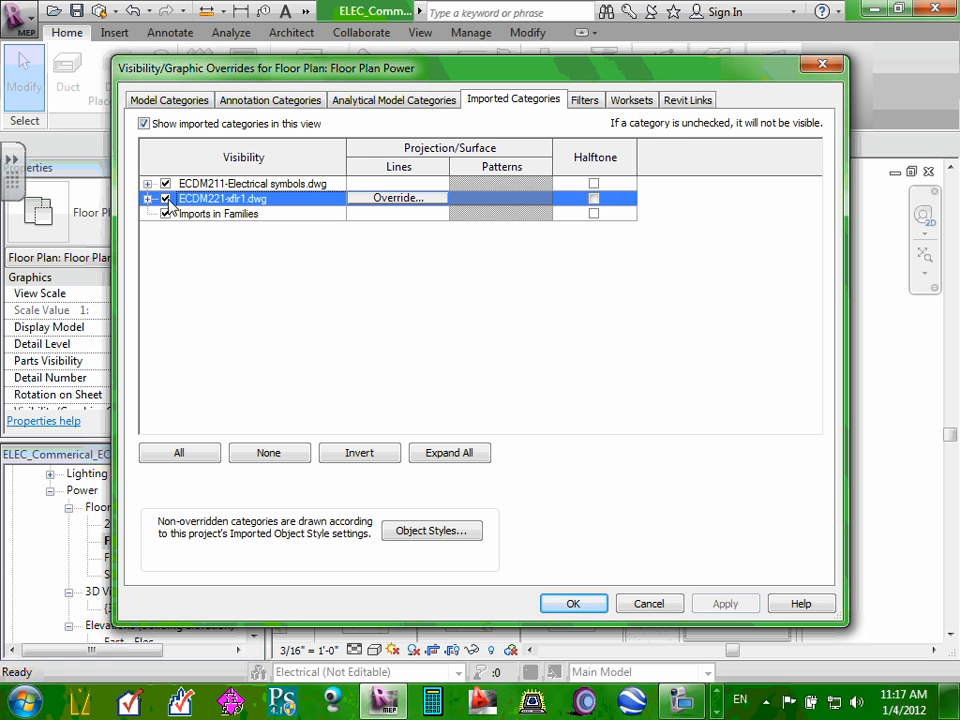
{"action": "left_click", "coordinate": [582, 604]}
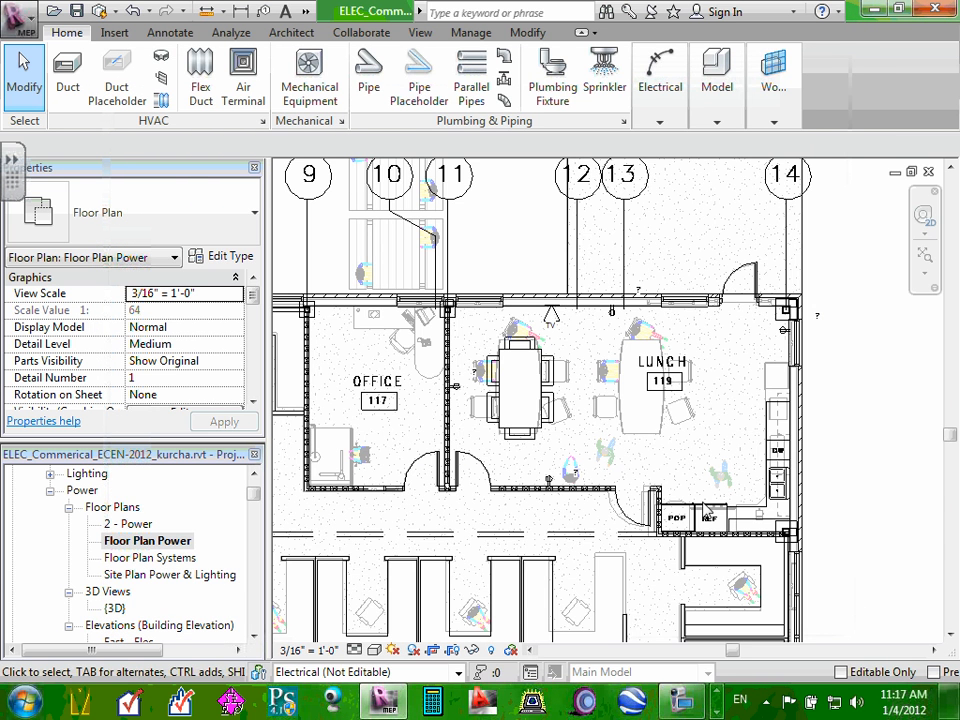
- Look over the kitchen counter area of Lunch room 119, and hide the imported ECDM221-xflr1.dwg in this view
{"action": "scroll", "coordinate": [710, 528], "scroll_direction": "up", "scroll_amount": 3}
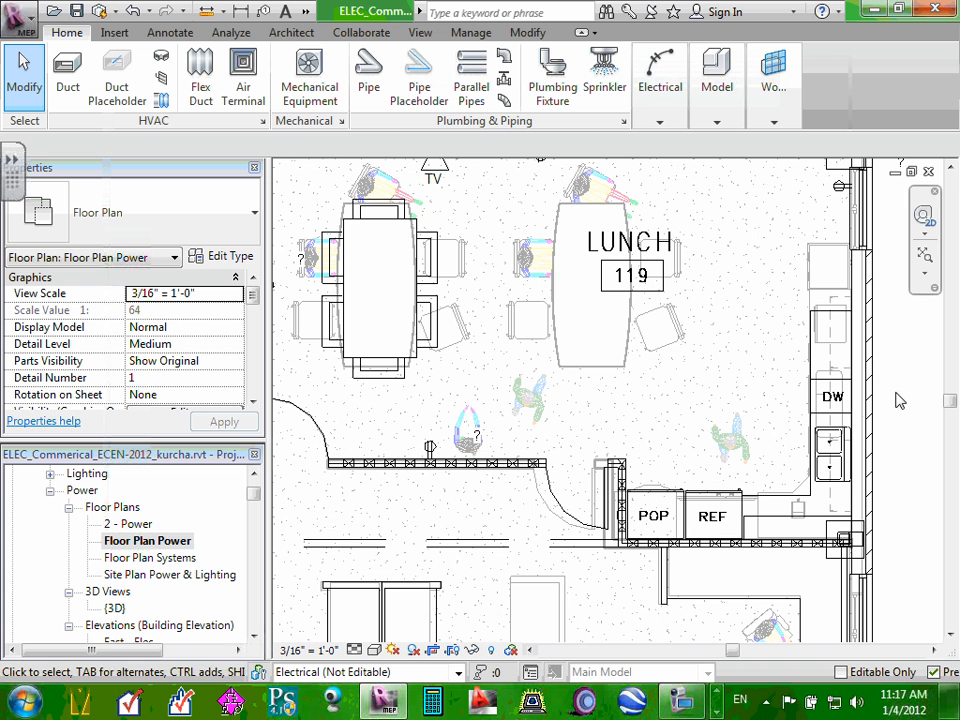
{"action": "scroll", "coordinate": [840, 408], "scroll_direction": "up", "scroll_amount": 1}
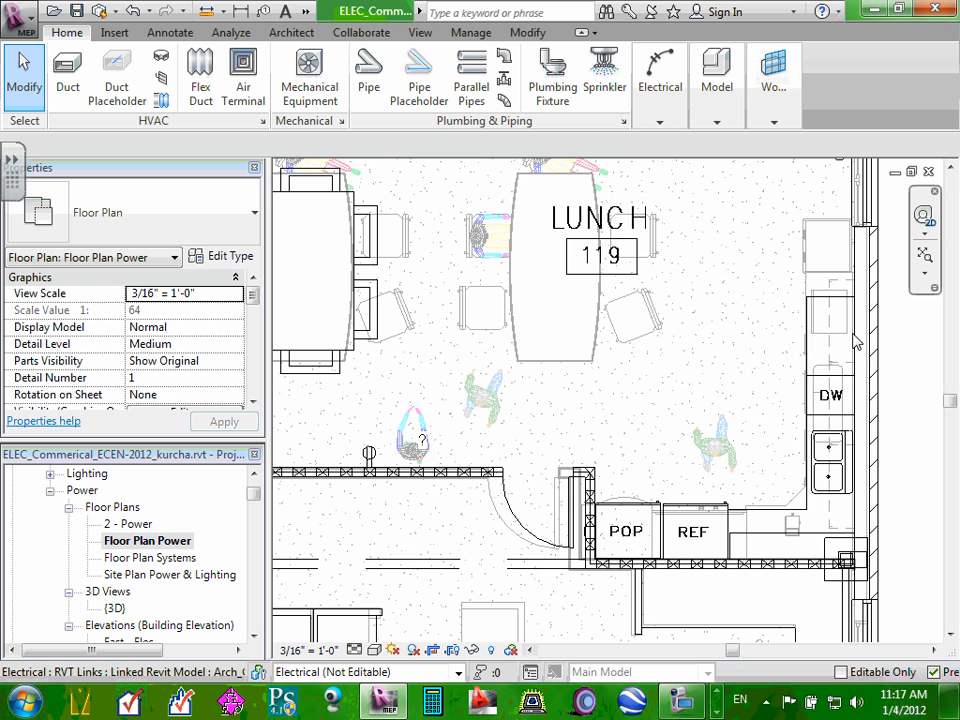
{"action": "scroll", "coordinate": [789, 546], "scroll_direction": "up", "scroll_amount": 2}
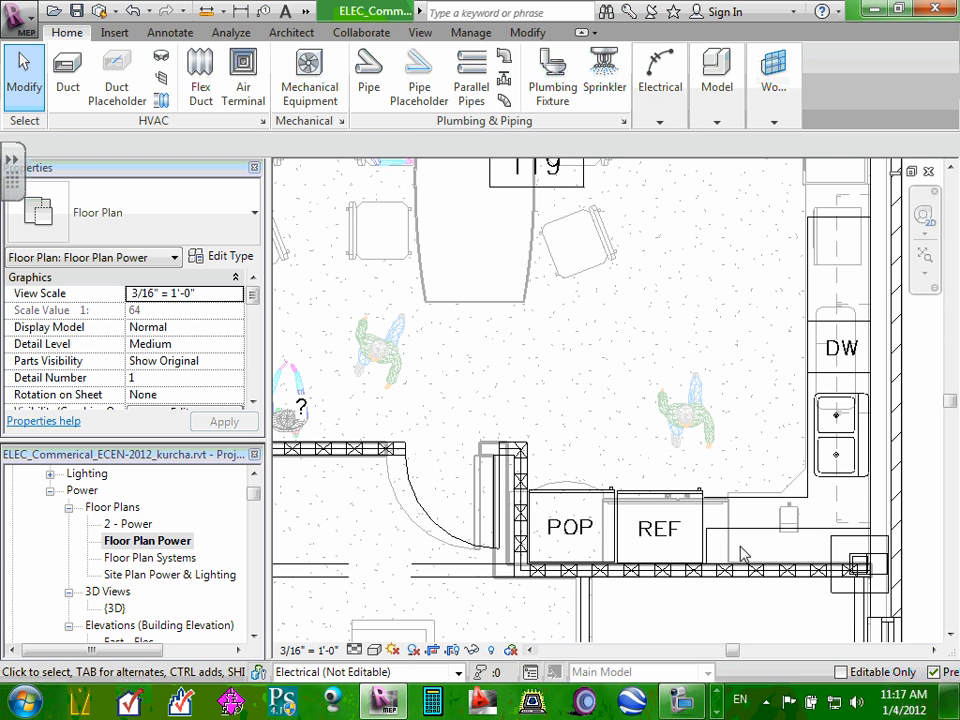
{"action": "scroll", "coordinate": [752, 552], "scroll_direction": "down", "scroll_amount": 3}
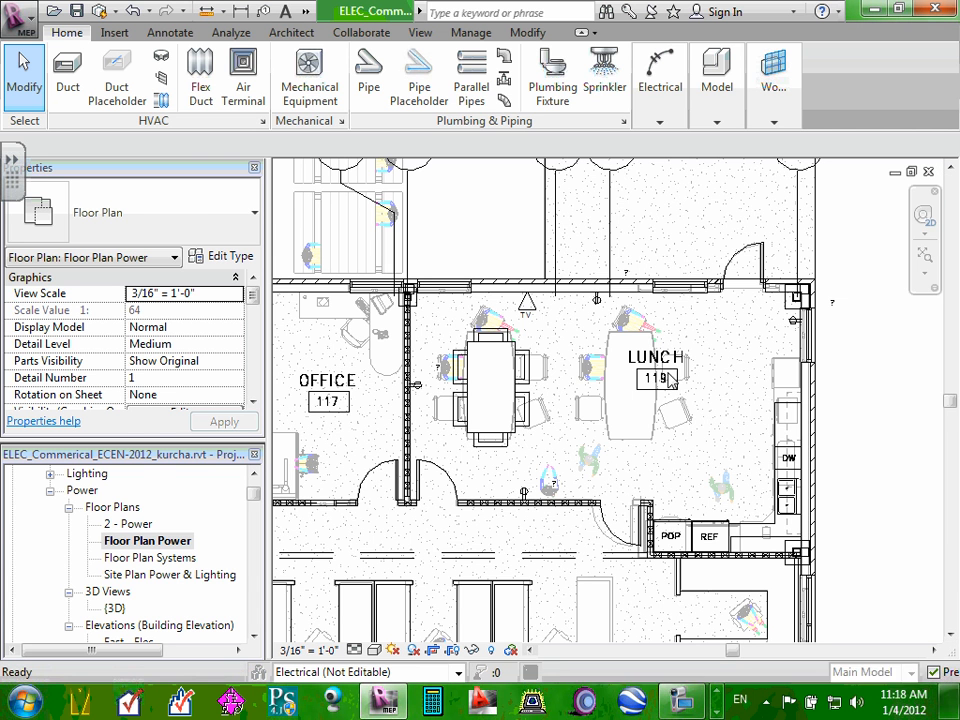
{"action": "key", "text": "v"}
{"action": "key", "text": "g"}
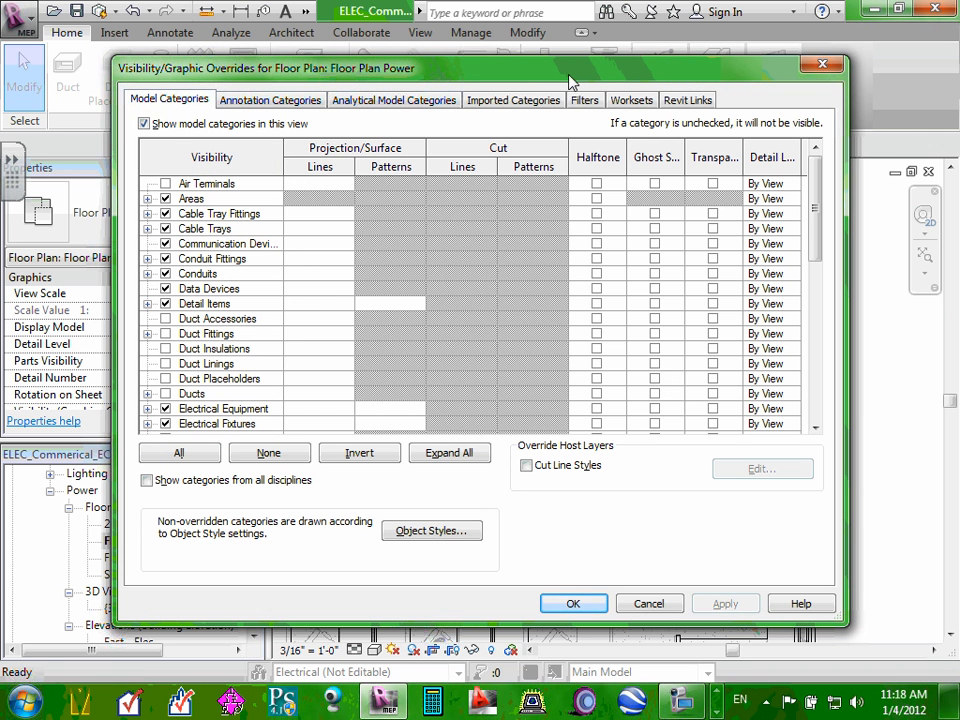
{"action": "left_click", "coordinate": [527, 104]}
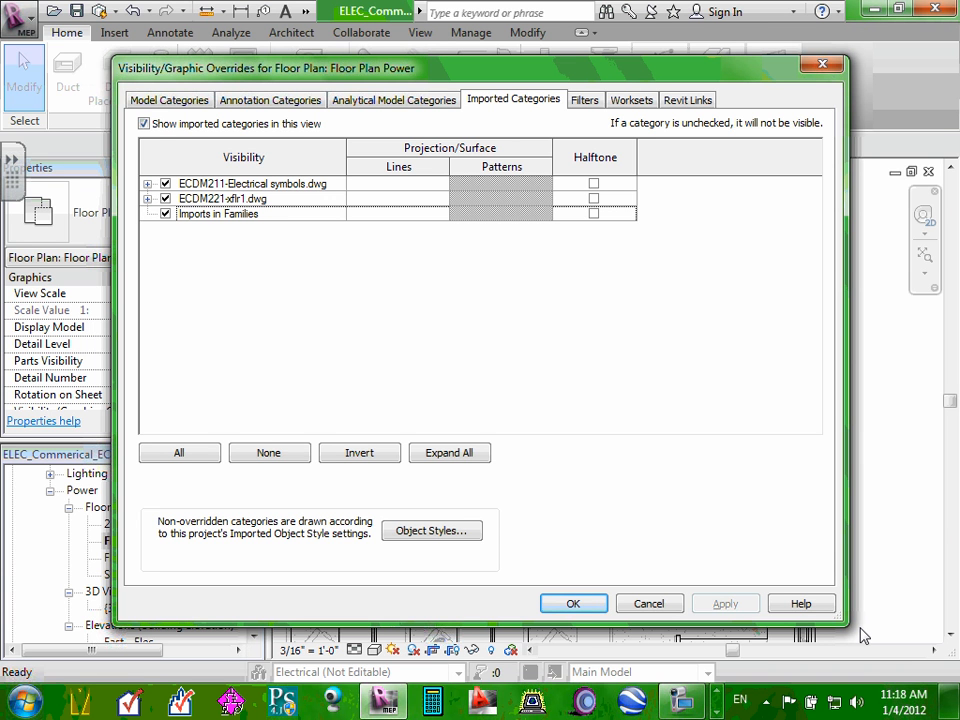
{"action": "left_click", "coordinate": [166, 198]}
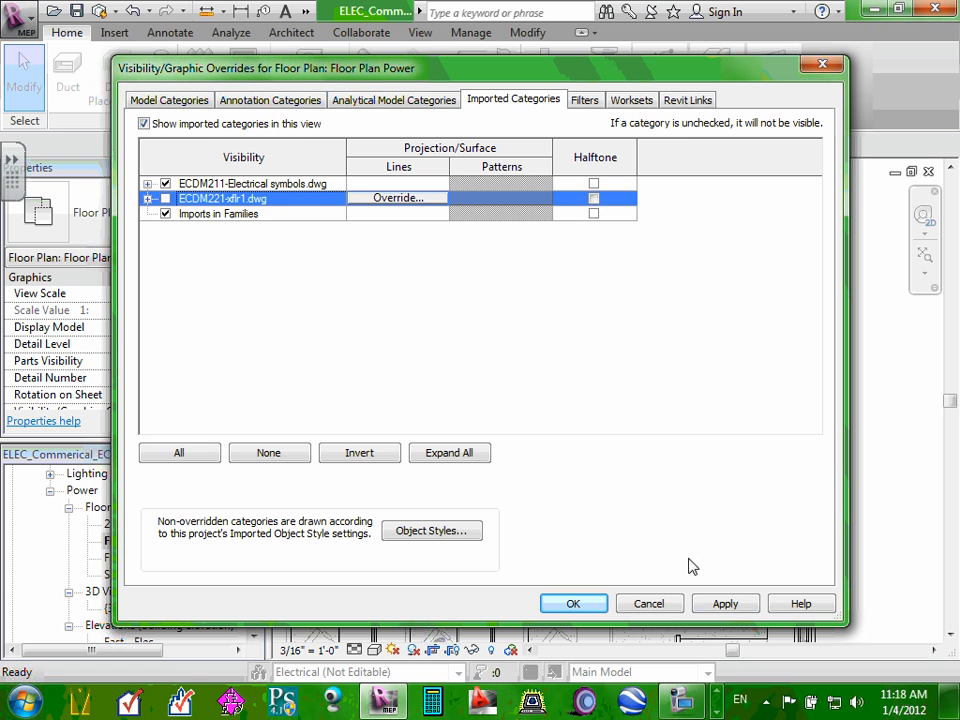
{"action": "left_click", "coordinate": [728, 604]}
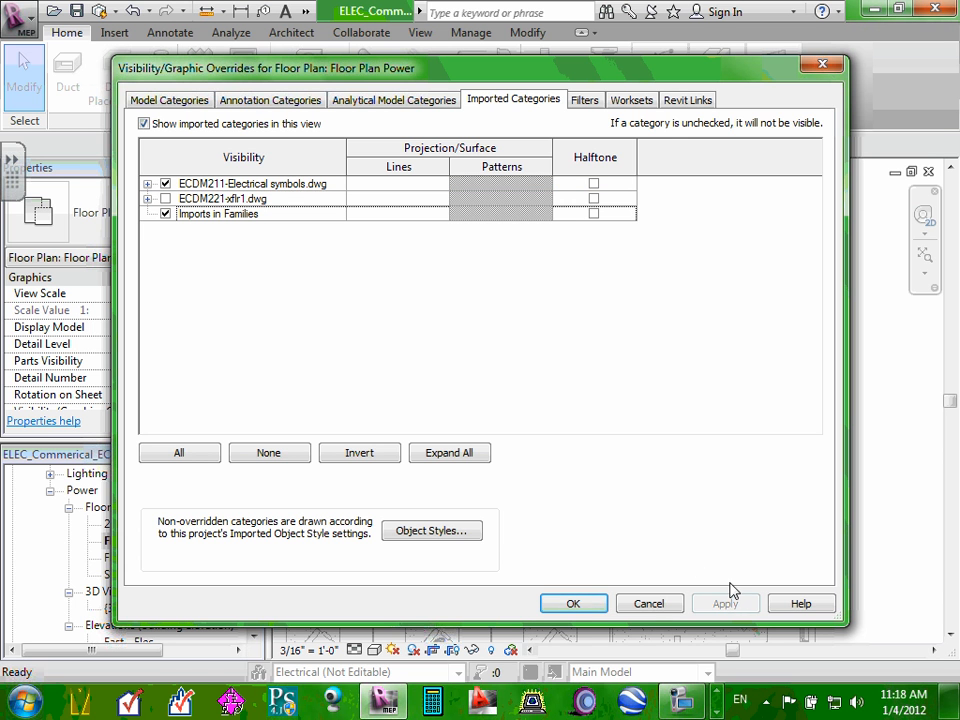
{"action": "left_click", "coordinate": [573, 604]}
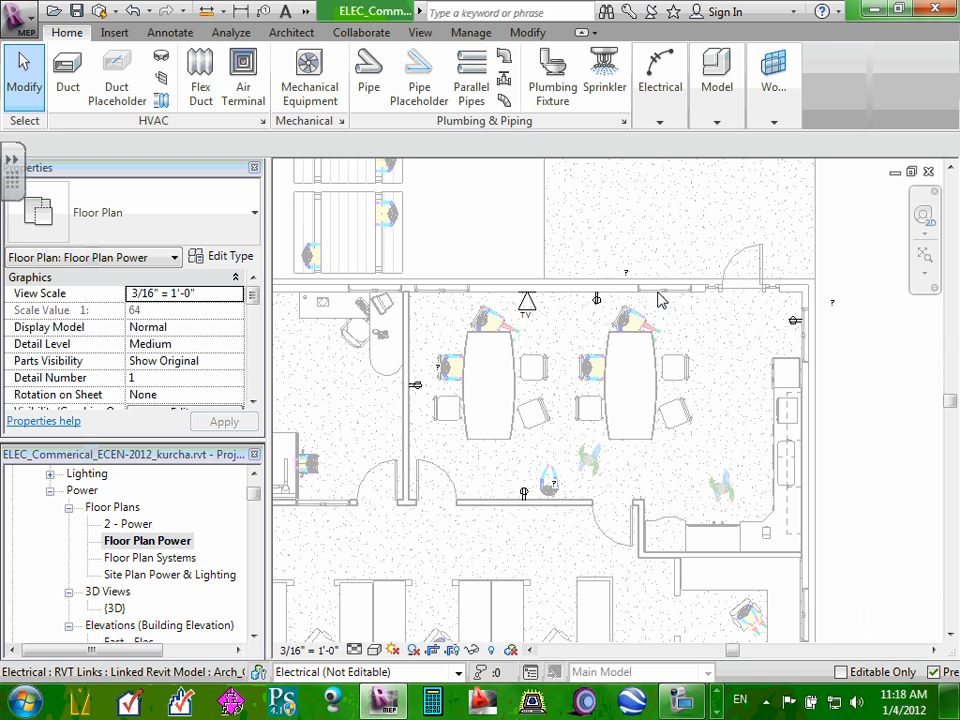
- Turn the imported ECDM221-xflr1.dwg back on in the view's visibility/graphics overrides
{"action": "key", "text": "v"}
{"action": "key", "text": "g"}
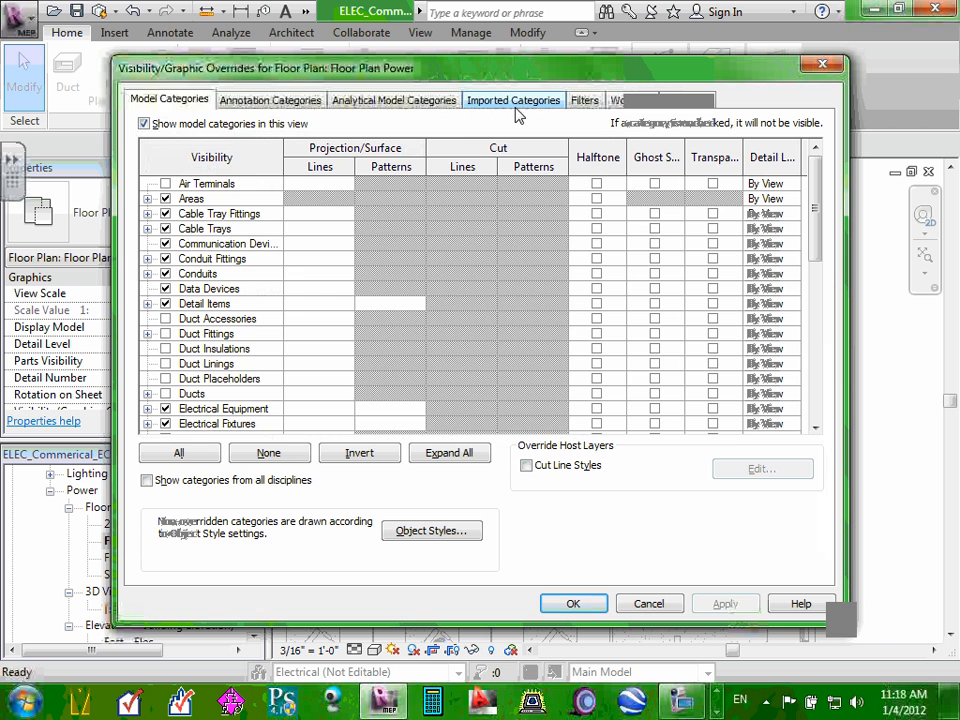
{"action": "left_click", "coordinate": [513, 100]}
{"action": "left_click", "coordinate": [166, 199]}
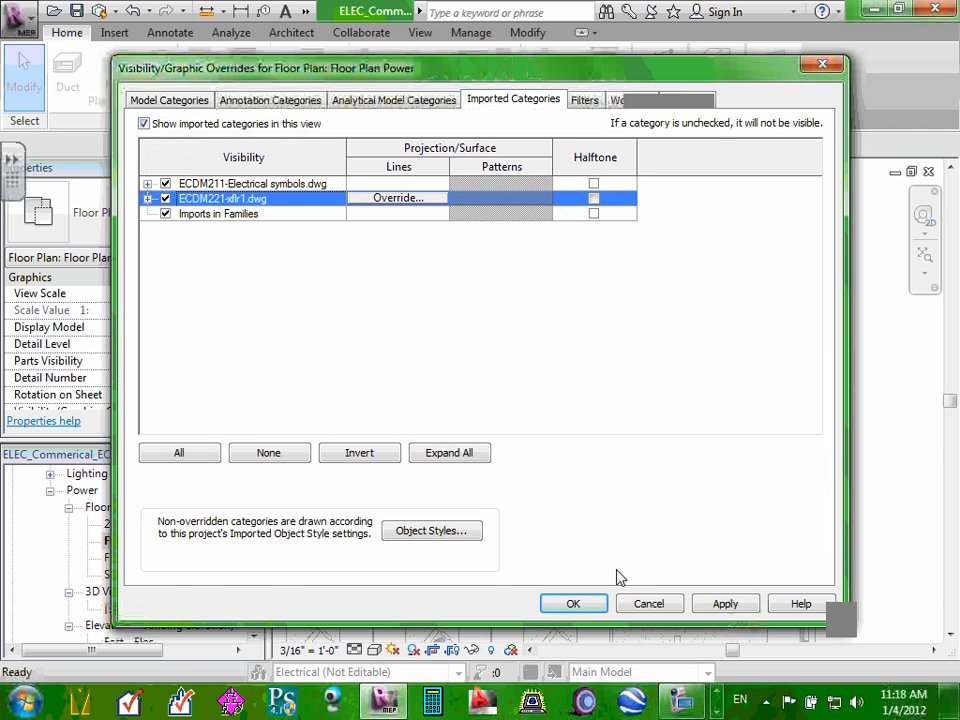
{"action": "left_click", "coordinate": [598, 603]}
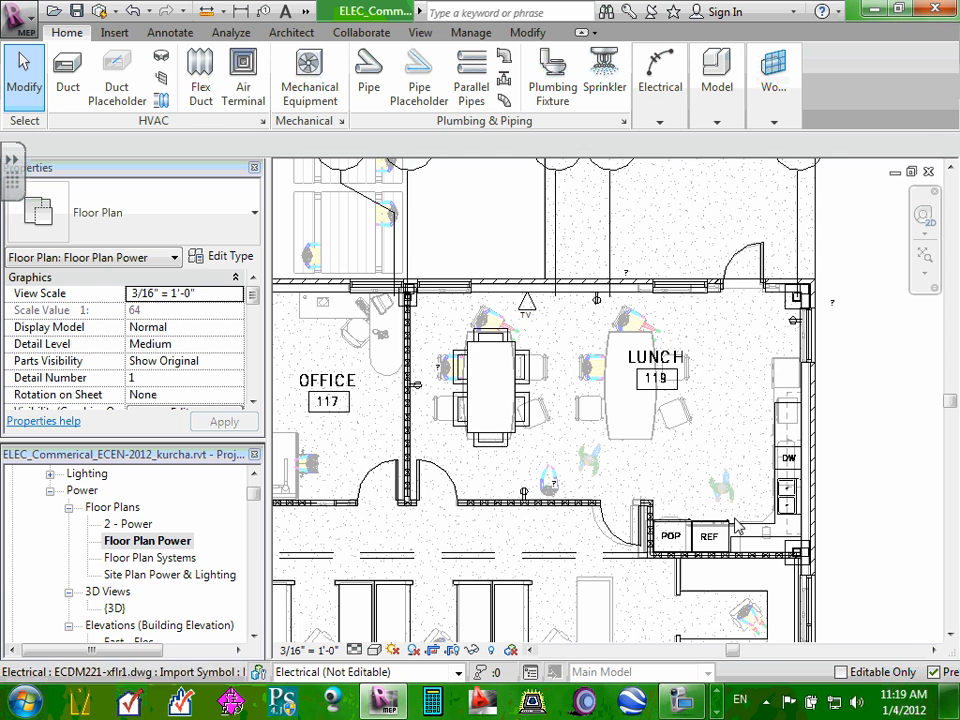
{"action": "scroll", "coordinate": [739, 570], "scroll_direction": "up", "scroll_amount": 2}
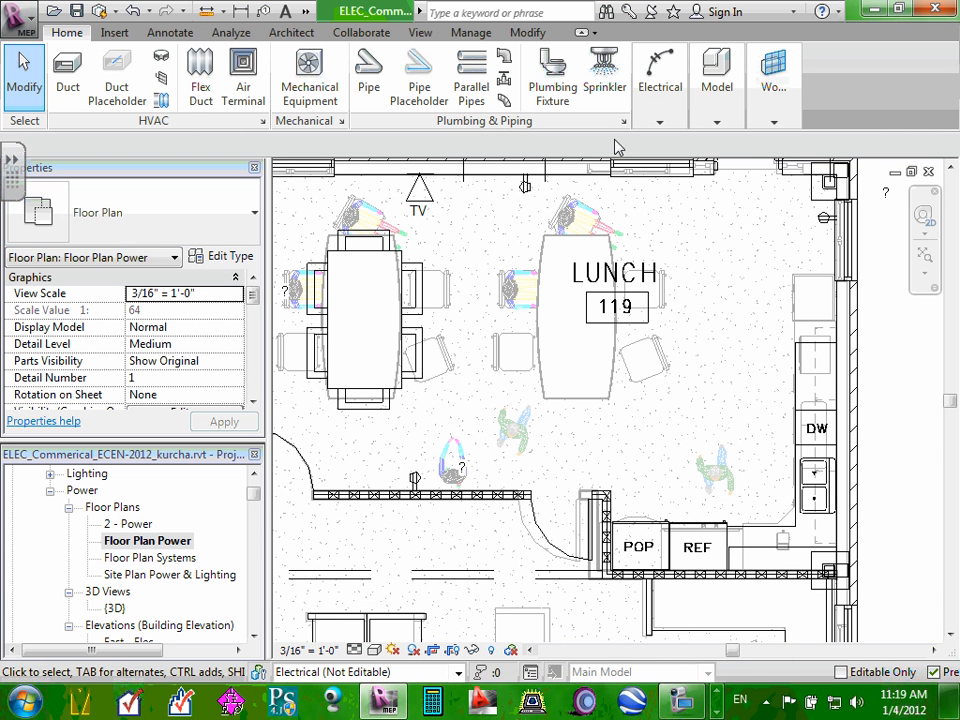
{"action": "mouse_move", "coordinate": [660, 122]}
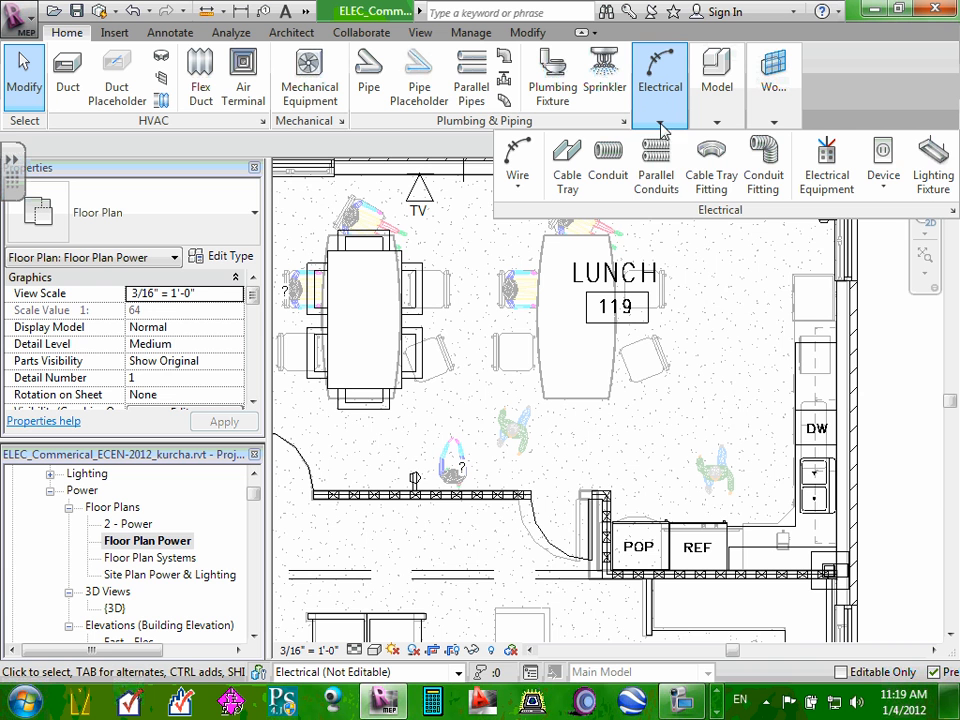
{"action": "left_click", "coordinate": [885, 197]}
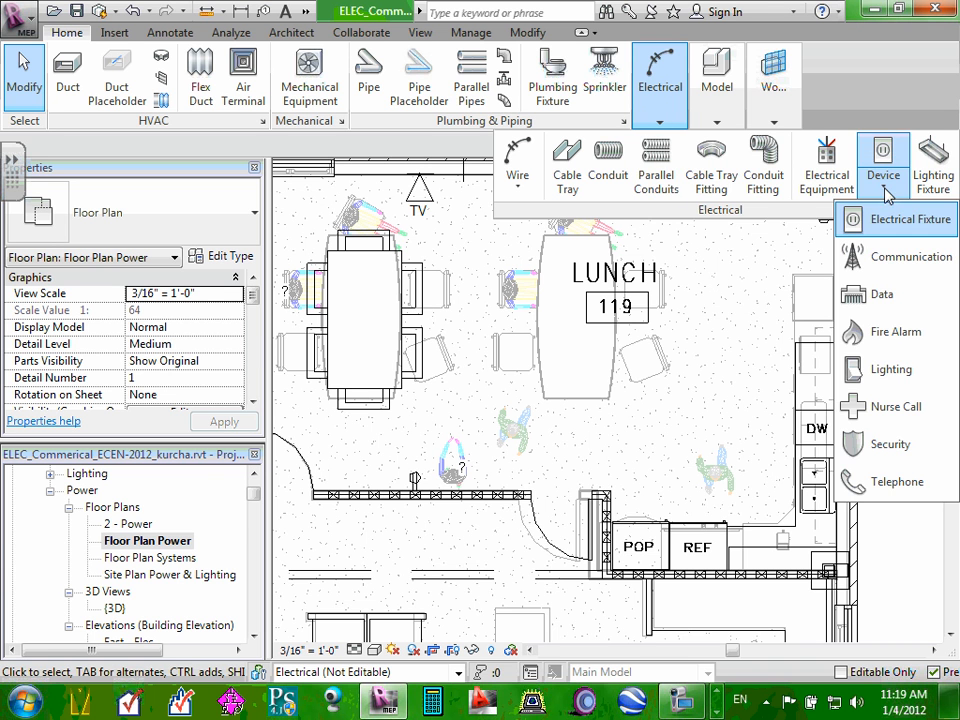
{"action": "left_click", "coordinate": [880, 218]}
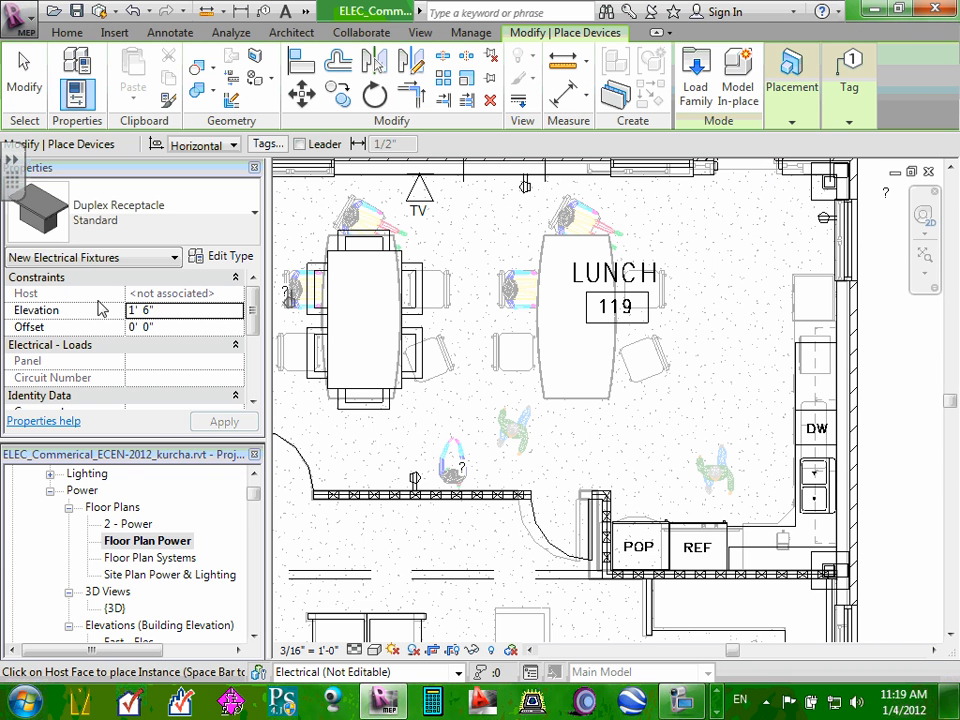
{"action": "left_click", "coordinate": [256, 219]}
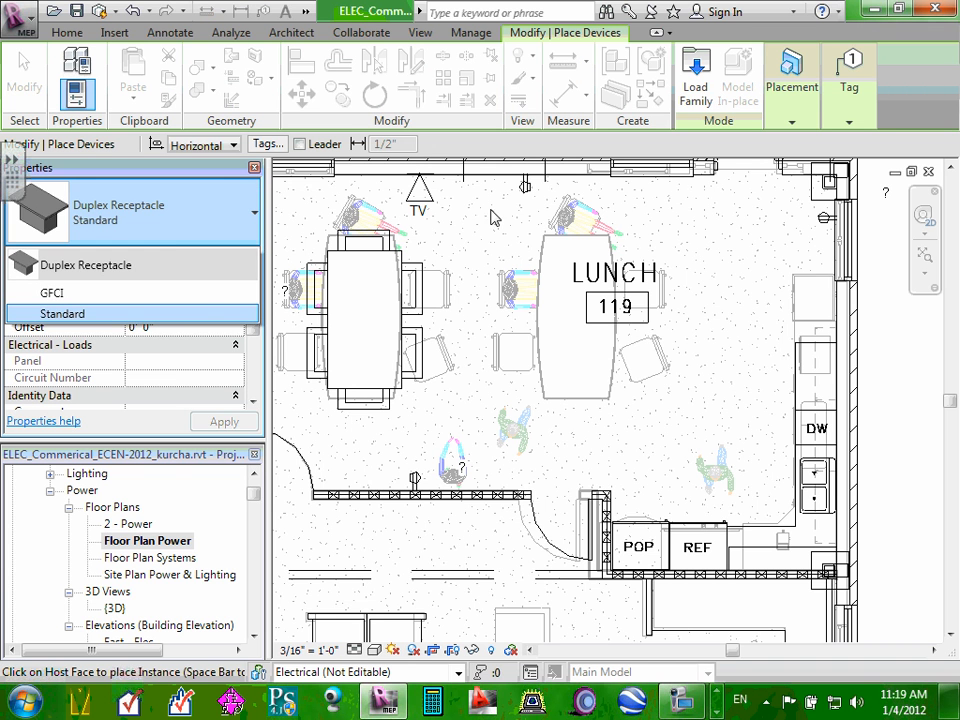
{"action": "key", "text": "Escape"}
{"action": "key", "text": "Escape"}
- Start placing electrical fixtures of type Duplex Receptacle GFCI
{"action": "left_click", "coordinate": [655, 110]}
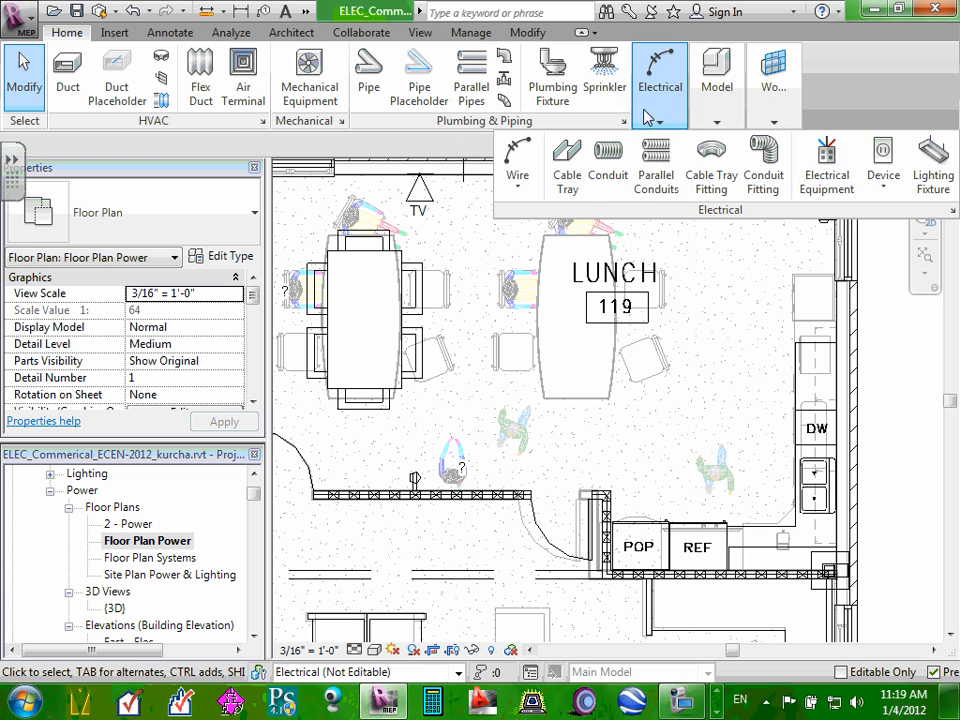
{"action": "left_click", "coordinate": [884, 194]}
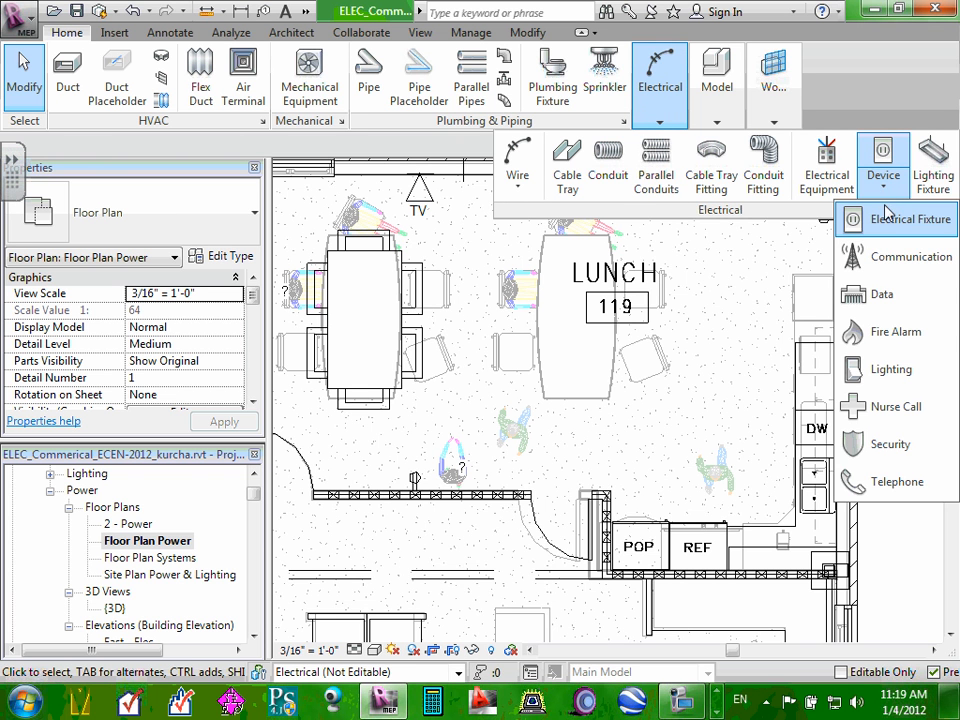
{"action": "left_click", "coordinate": [889, 219]}
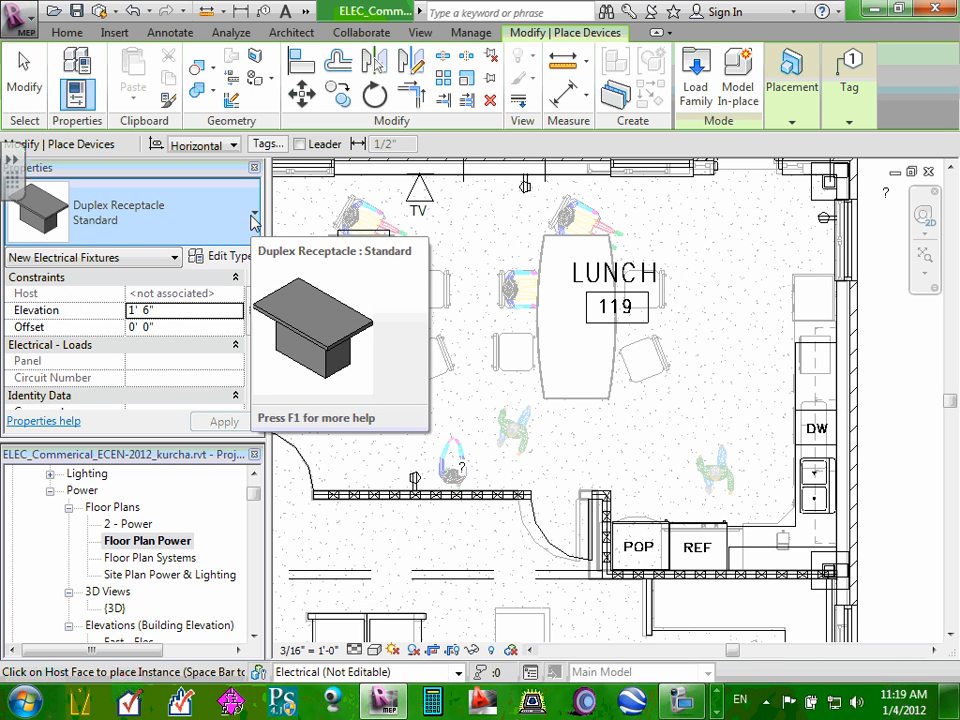
{"action": "left_click", "coordinate": [254, 214]}
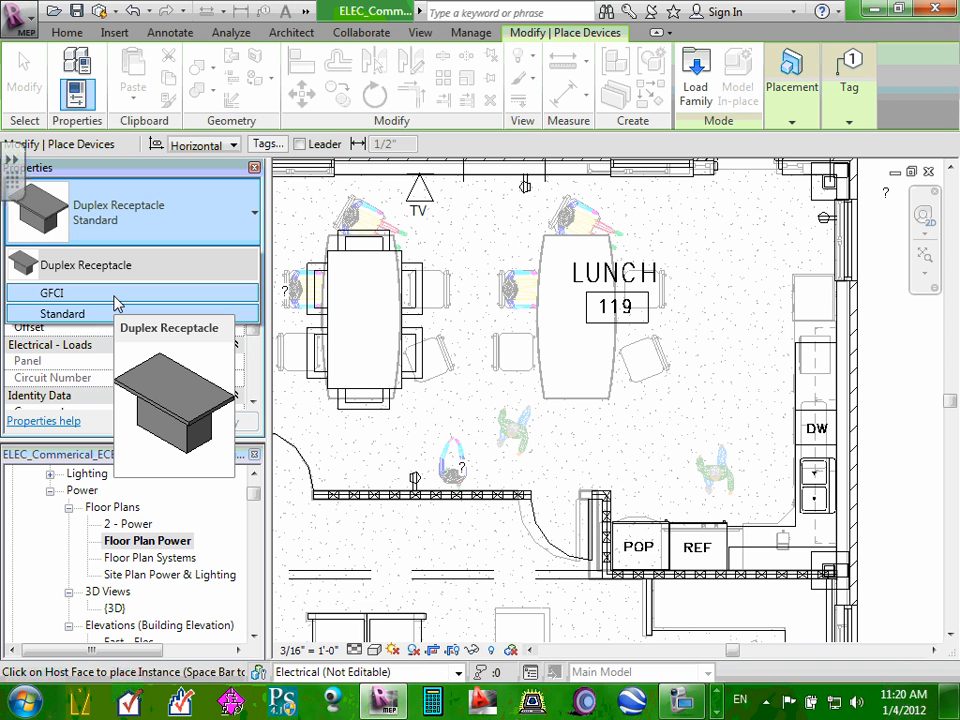
{"action": "left_click", "coordinate": [117, 294]}
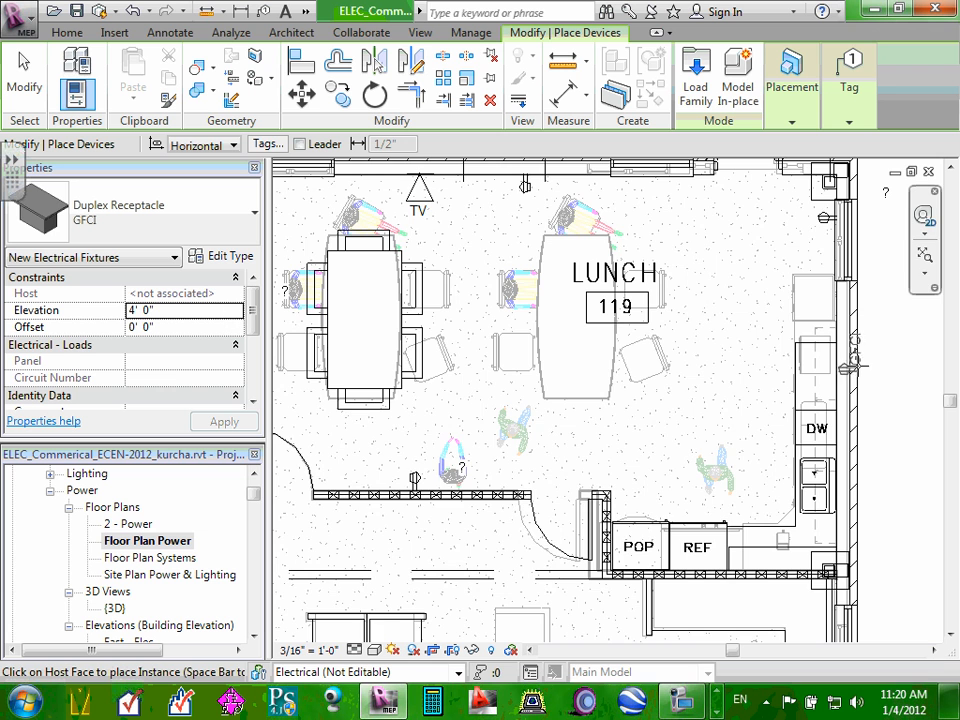
- Place a GFCI duplex receptacle on the lunch room's lower wall, above the counter just beside the refrigerator (REF)
{"action": "scroll", "coordinate": [822, 356], "scroll_direction": "up", "scroll_amount": 3}
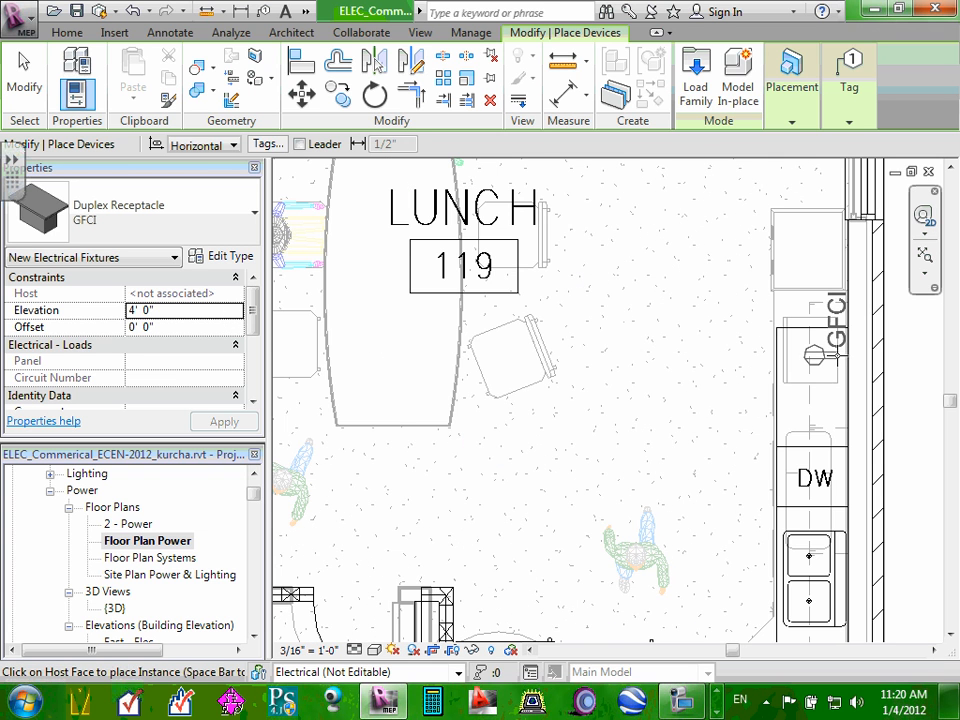
{"action": "scroll", "coordinate": [842, 355], "scroll_direction": "down", "scroll_amount": 3}
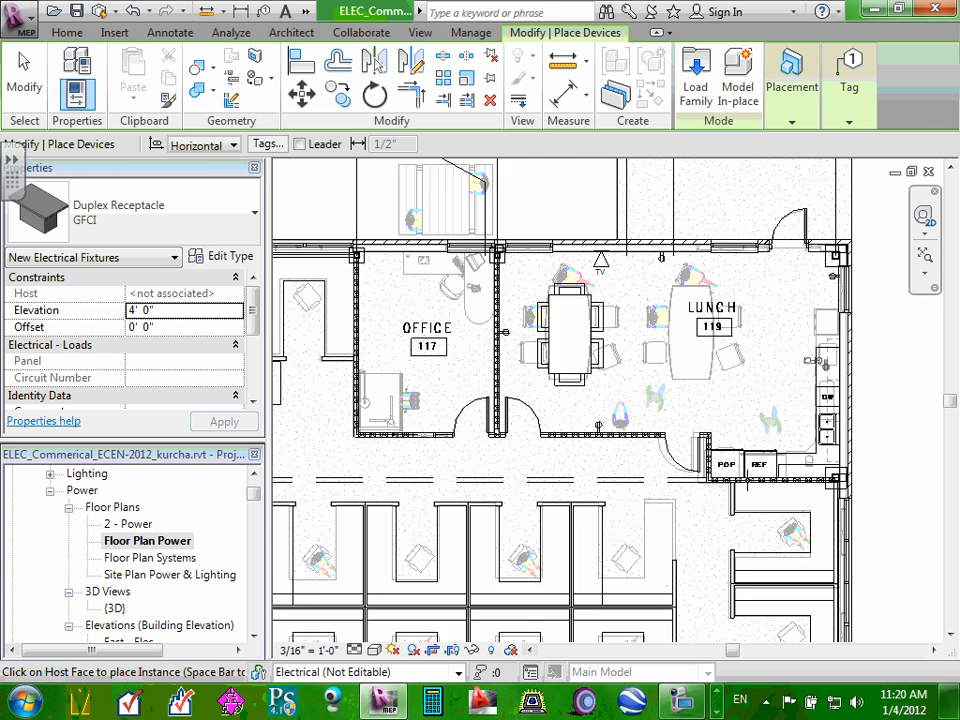
{"action": "scroll", "coordinate": [762, 432], "scroll_direction": "up", "scroll_amount": 1}
{"action": "scroll", "coordinate": [762, 432], "scroll_direction": "up", "scroll_amount": 2}
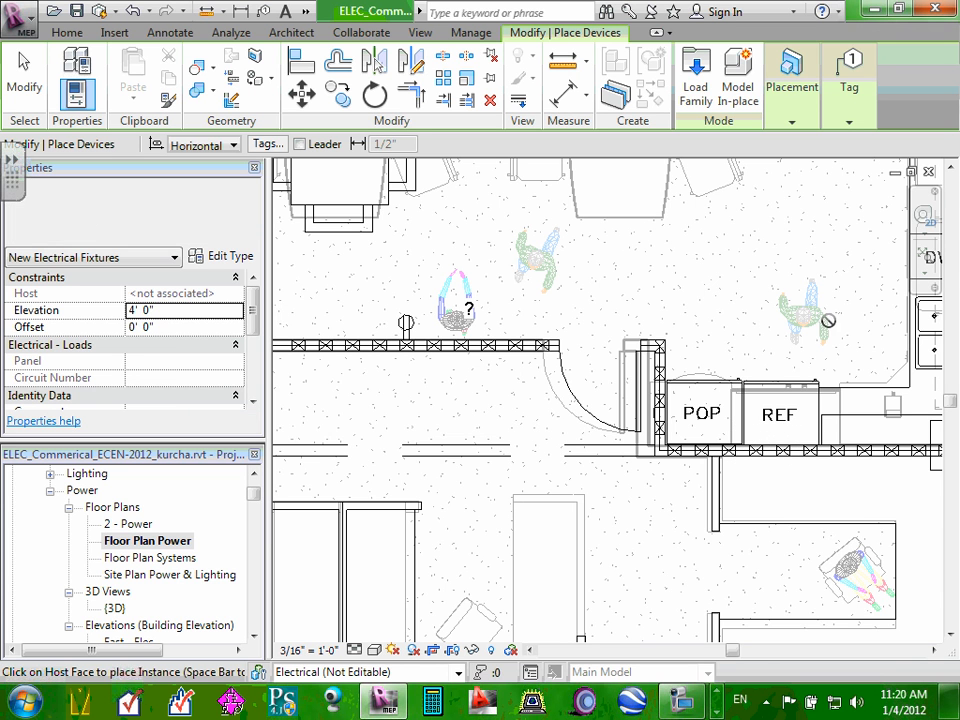
{"action": "left_click", "coordinate": [790, 122]}
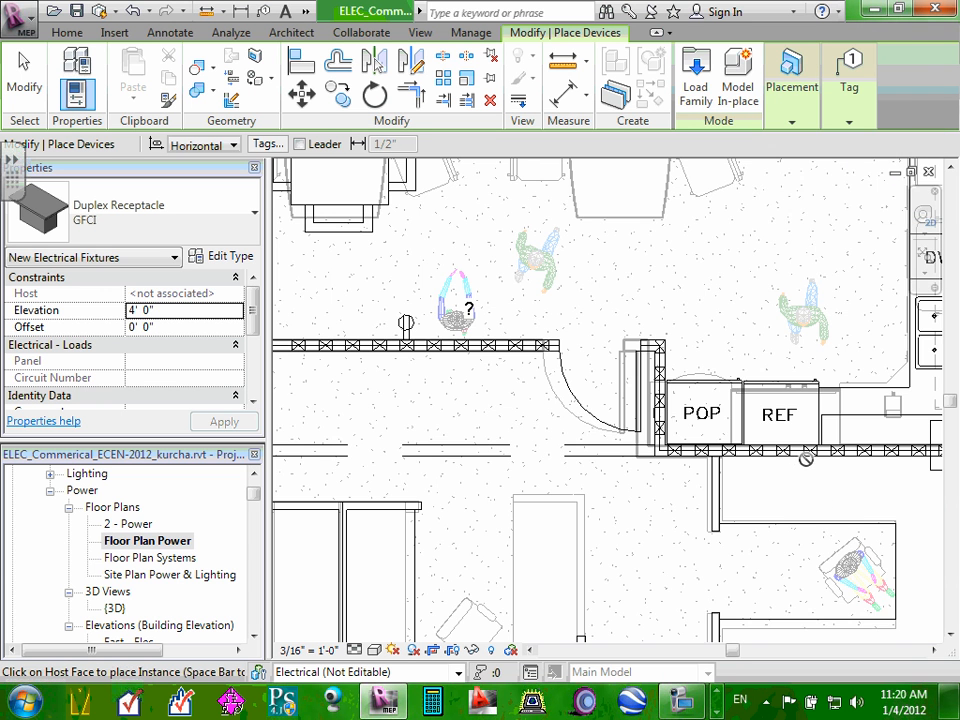
{"action": "scroll", "coordinate": [810, 458], "scroll_direction": "up", "scroll_amount": 3}
{"action": "scroll", "coordinate": [830, 450], "scroll_direction": "down", "scroll_amount": 2}
{"action": "scroll", "coordinate": [830, 450], "scroll_direction": "down", "scroll_amount": 3}
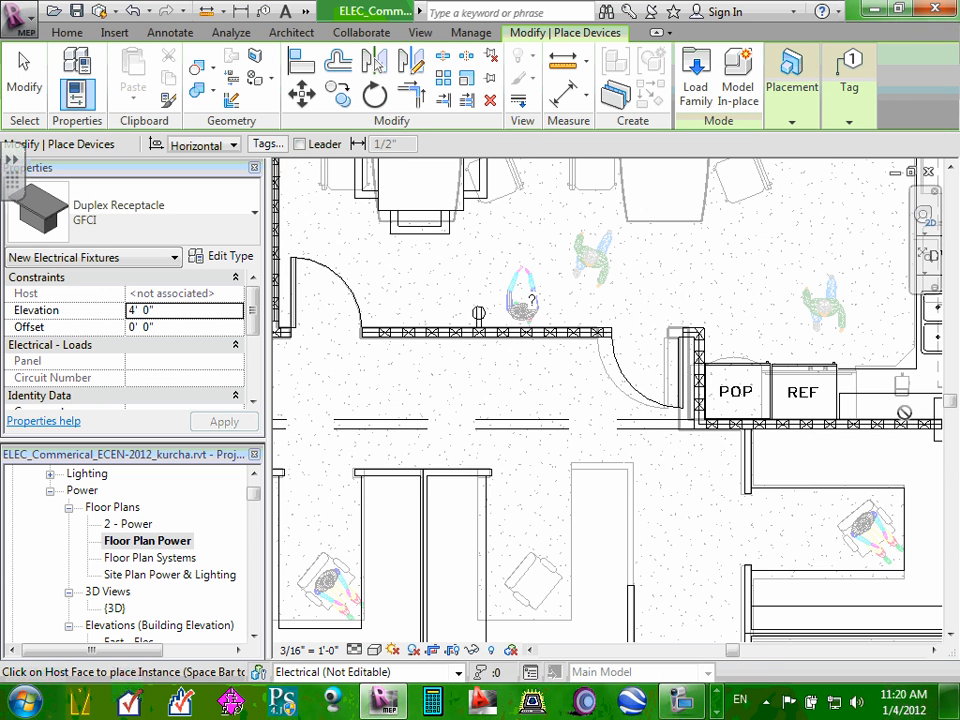
{"action": "scroll", "coordinate": [858, 405], "scroll_direction": "up", "scroll_amount": 3}
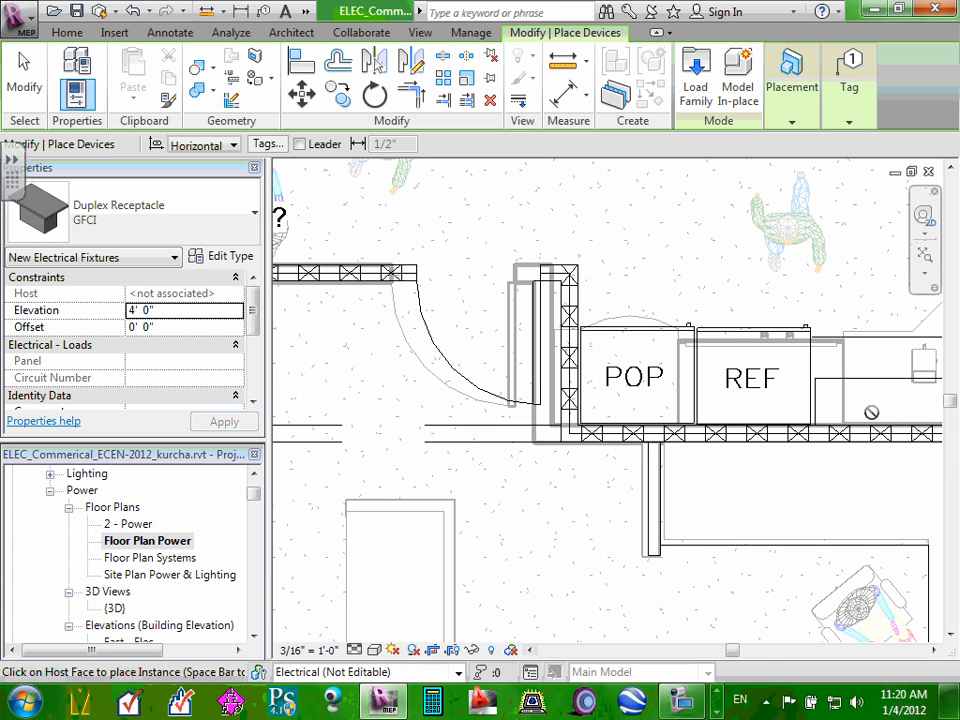
{"action": "left_click", "coordinate": [855, 420]}
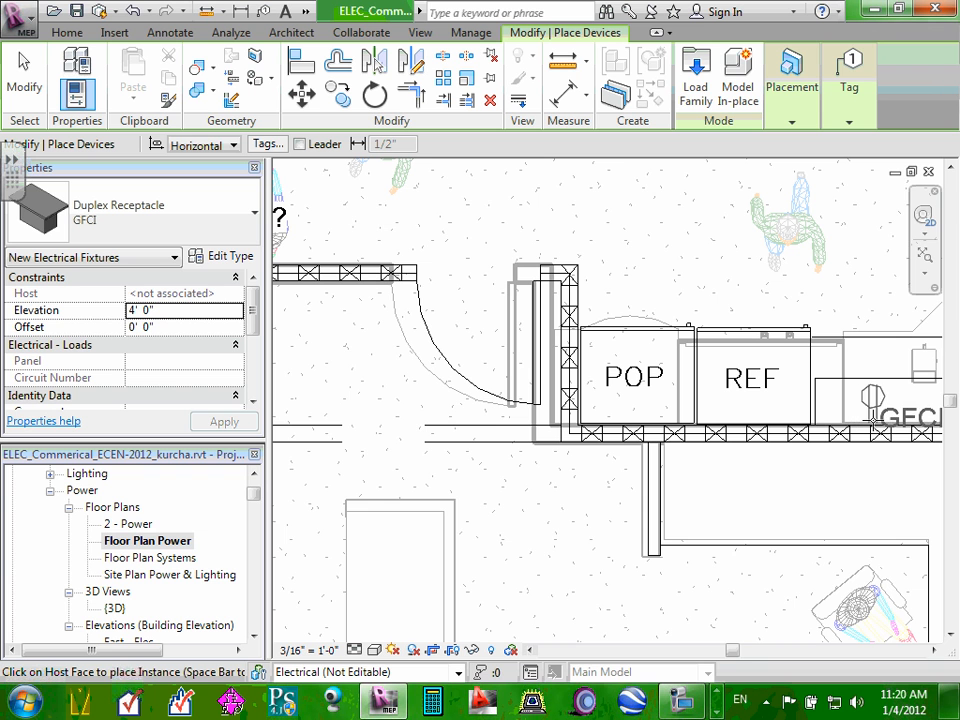
{"action": "left_click", "coordinate": [873, 420]}
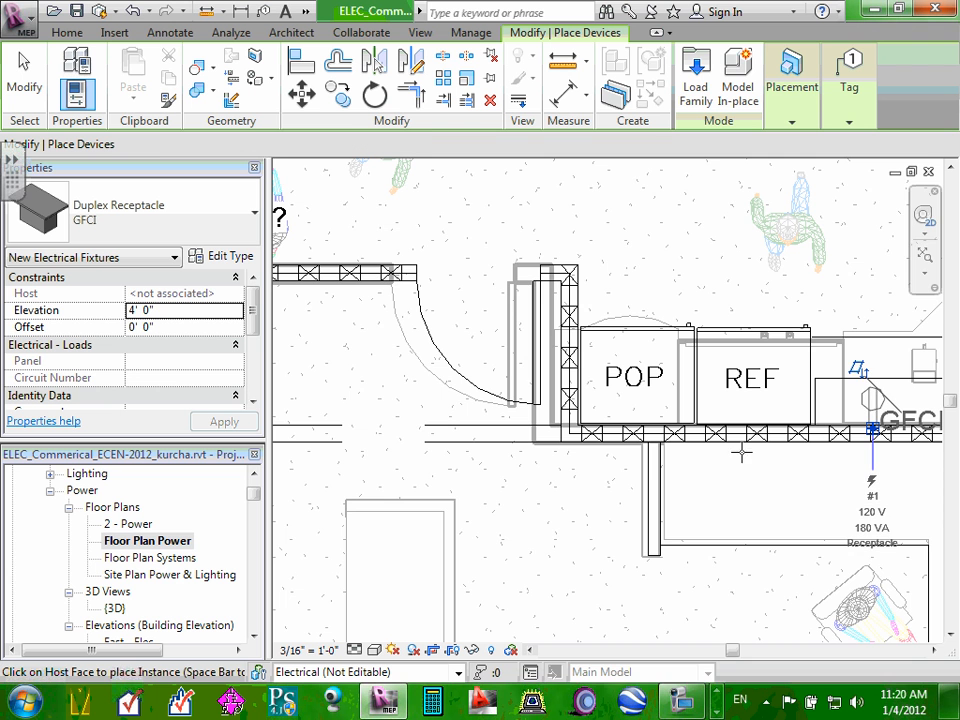
{"action": "scroll", "coordinate": [778, 455], "scroll_direction": "down", "scroll_amount": 1}
{"action": "scroll", "coordinate": [778, 455], "scroll_direction": "down", "scroll_amount": 2}
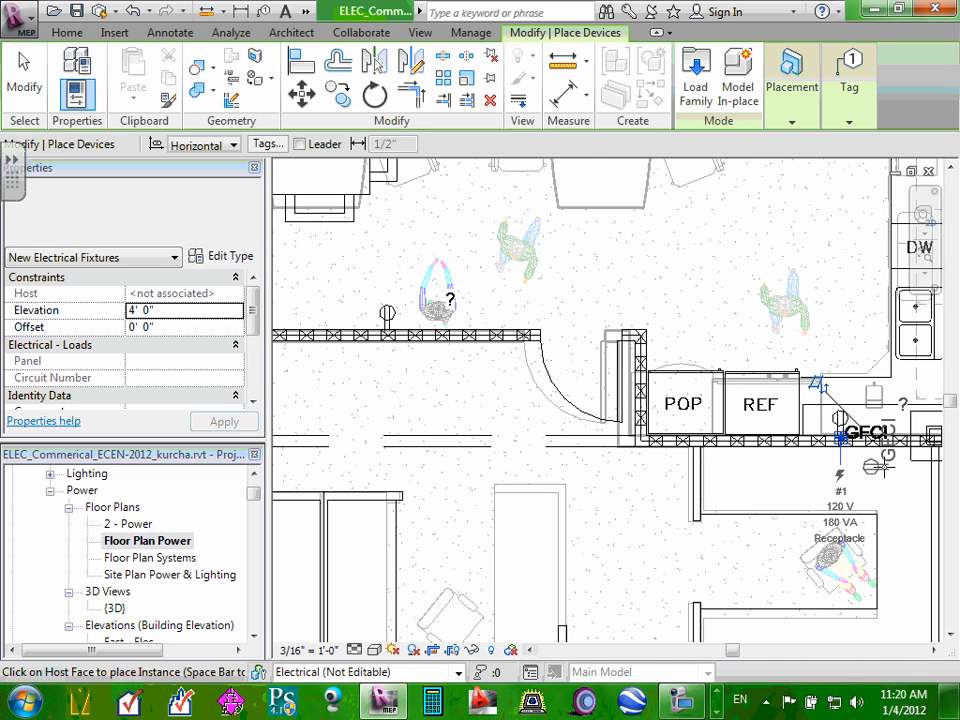
{"action": "key", "text": "Escape"}
- Place an electrical fixture of type Duplex Receptacle Standard on the wall behind the POP machine
{"action": "scroll", "coordinate": [762, 466], "scroll_direction": "up", "scroll_amount": 2}
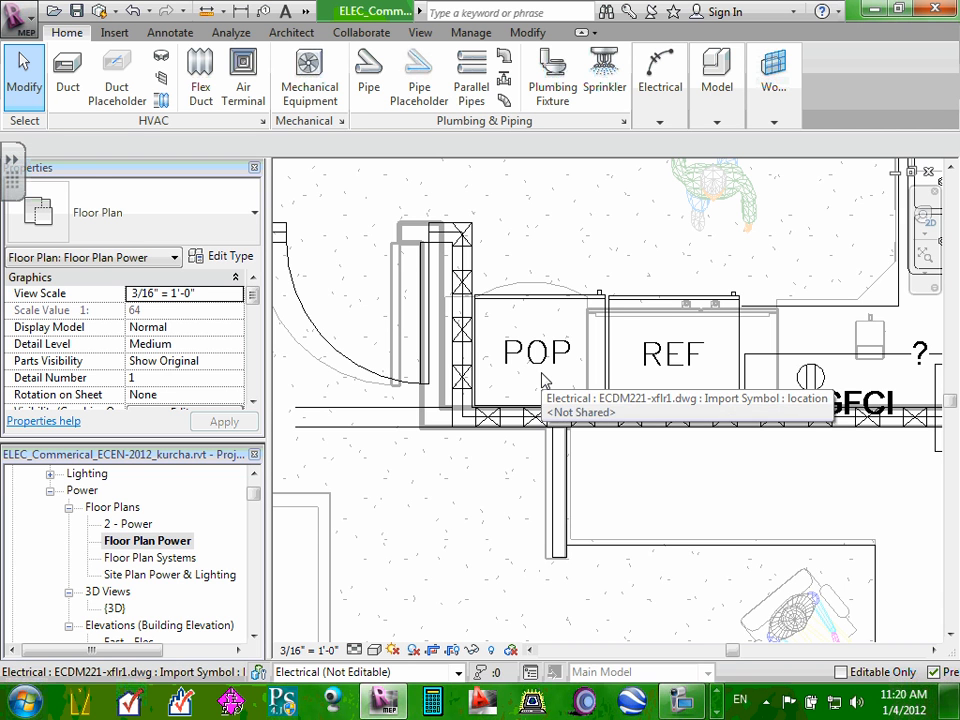
{"action": "left_click", "coordinate": [254, 214]}
{"action": "left_click", "coordinate": [254, 214]}
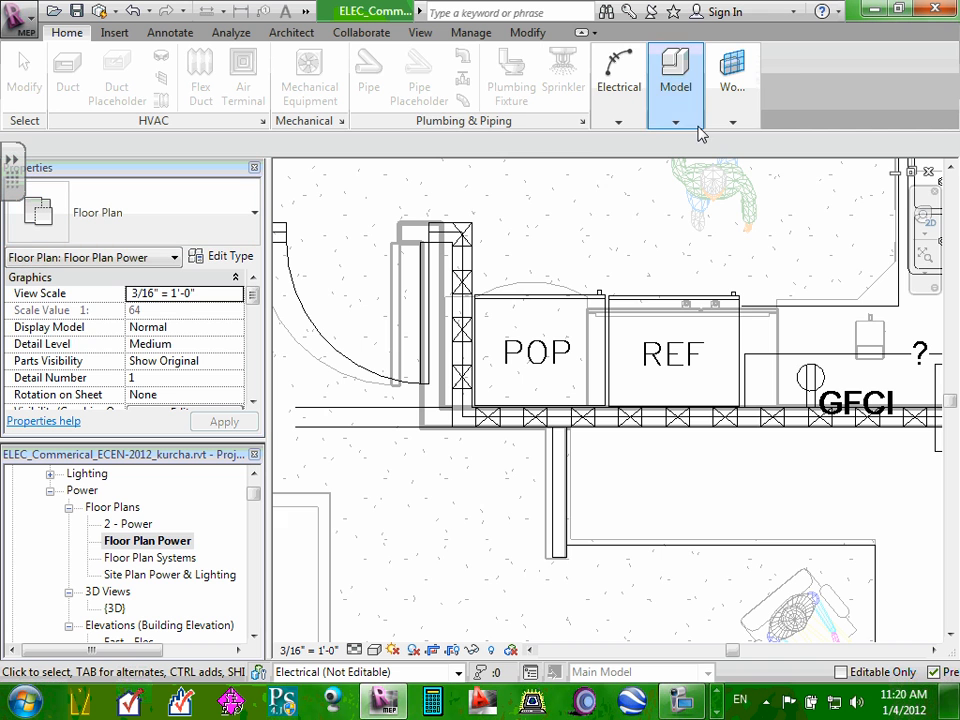
{"action": "mouse_move", "coordinate": [631, 127]}
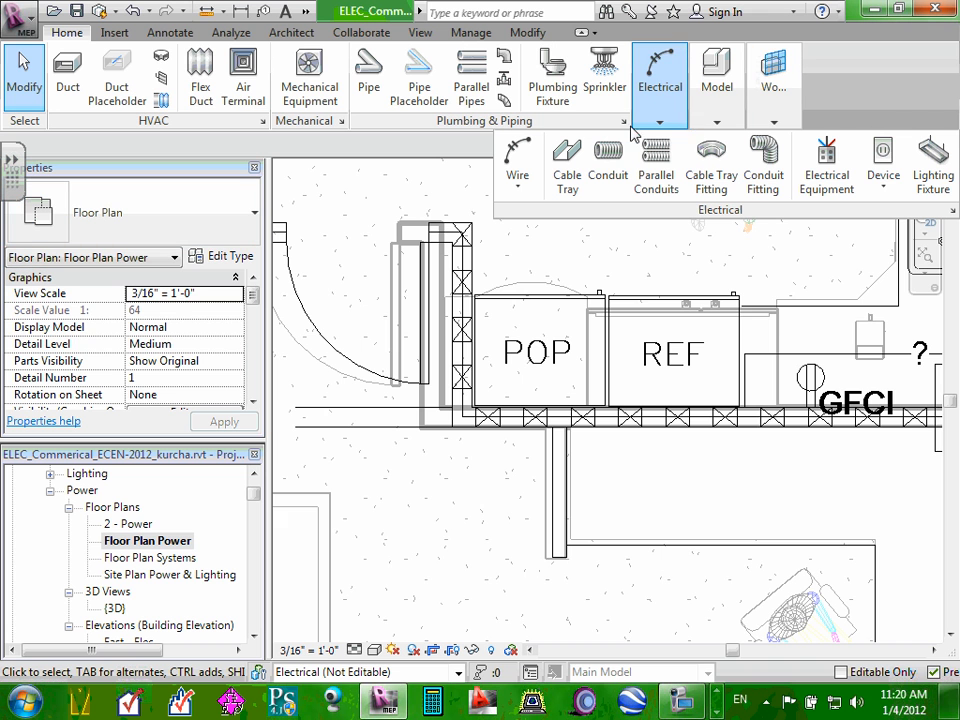
{"action": "left_click", "coordinate": [885, 192]}
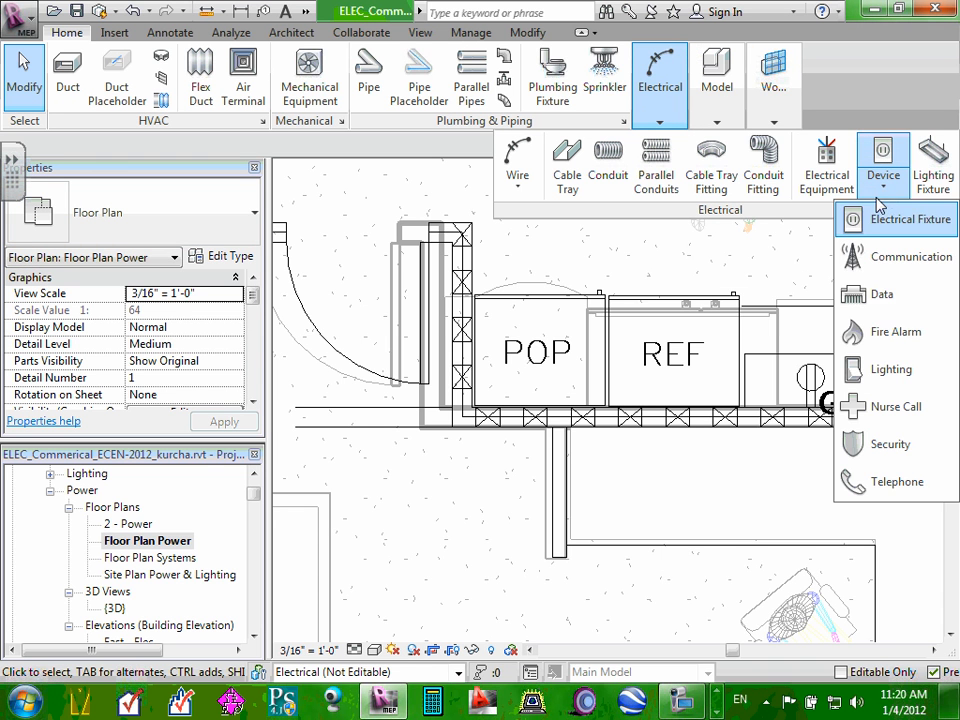
{"action": "left_click", "coordinate": [868, 249]}
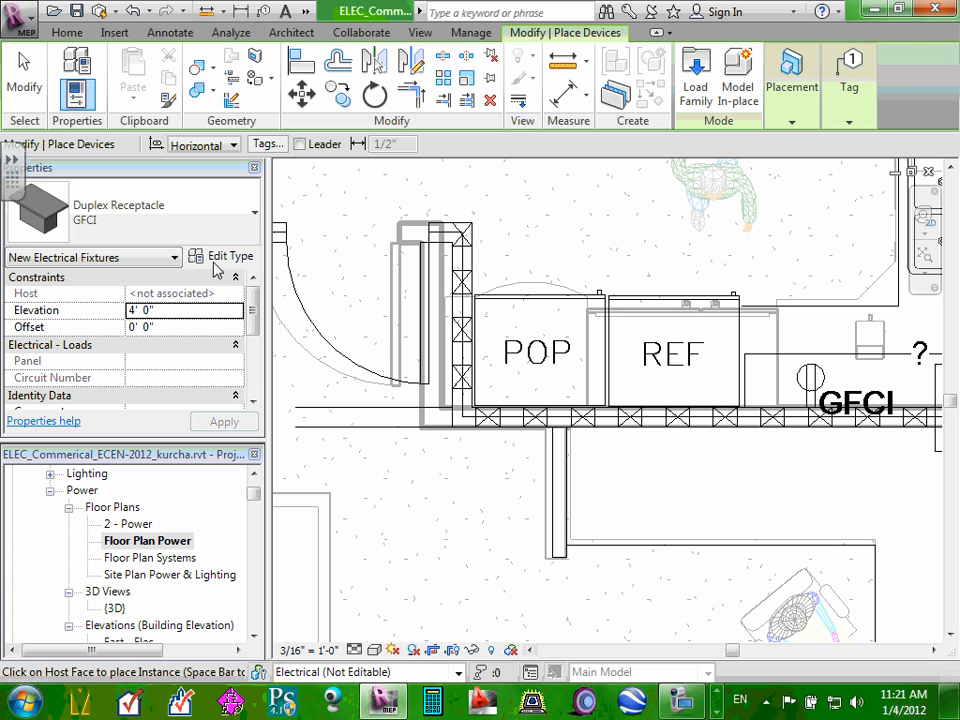
{"action": "left_click", "coordinate": [255, 217]}
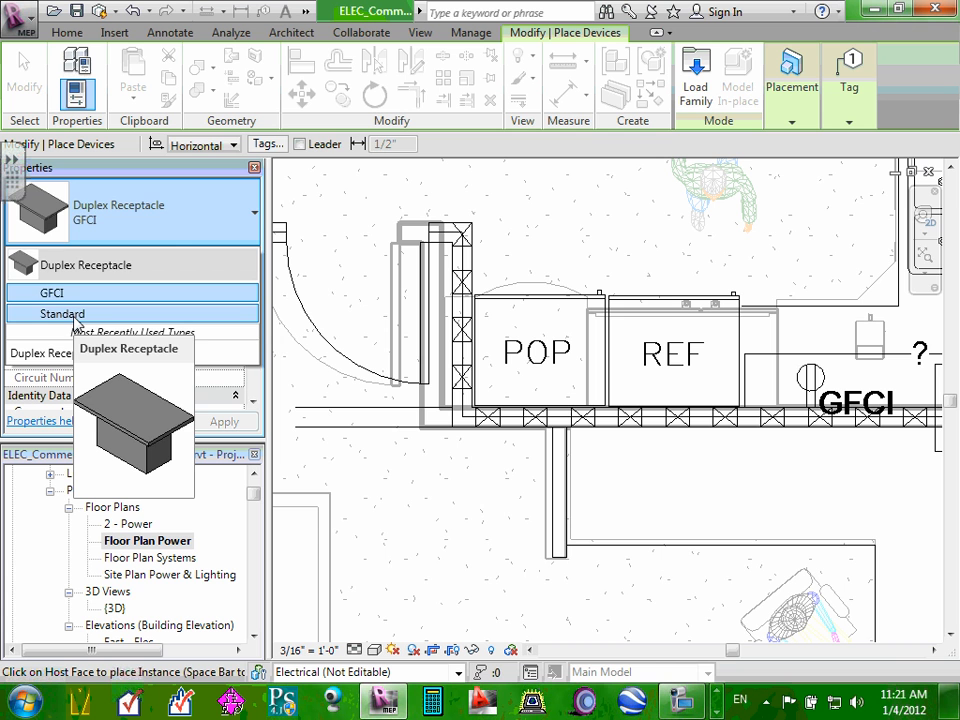
{"action": "left_click", "coordinate": [76, 314]}
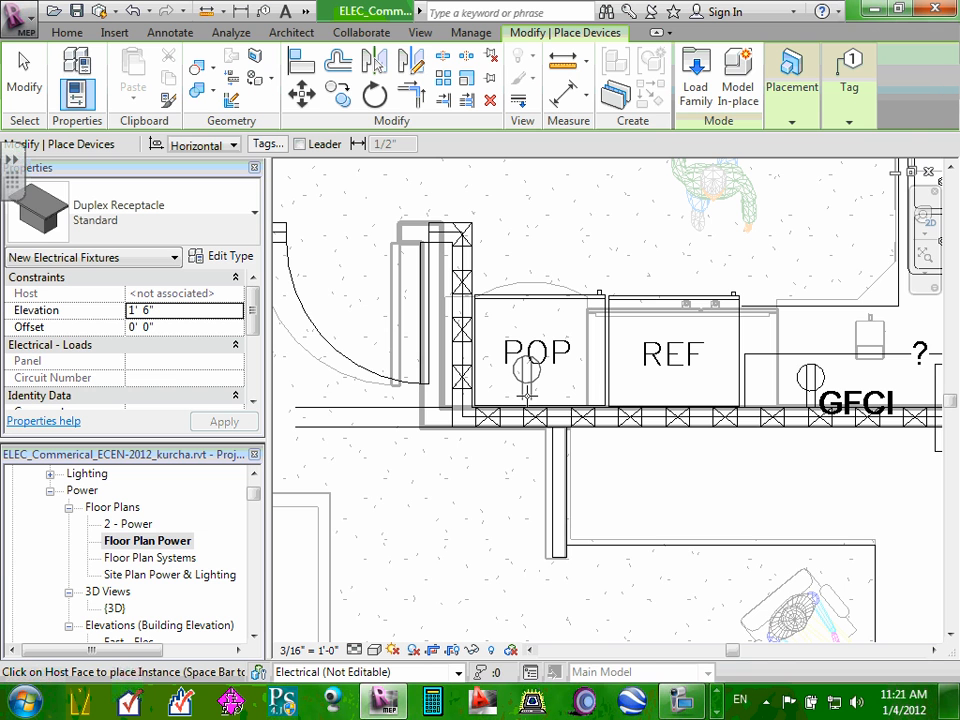
{"action": "left_click", "coordinate": [538, 401]}
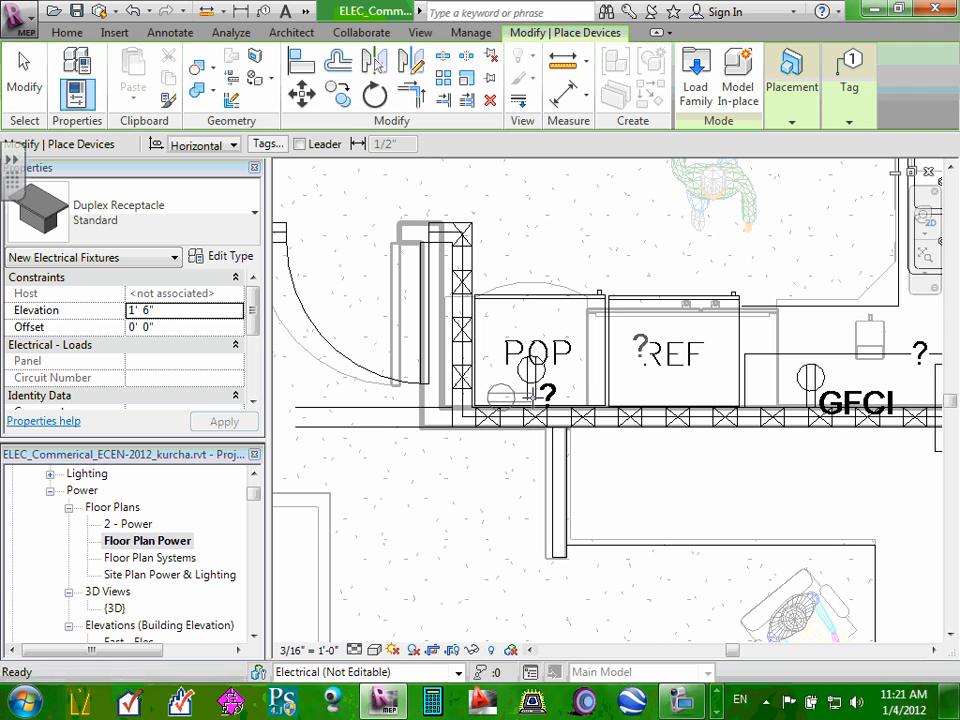
{"action": "key", "text": "Escape"}
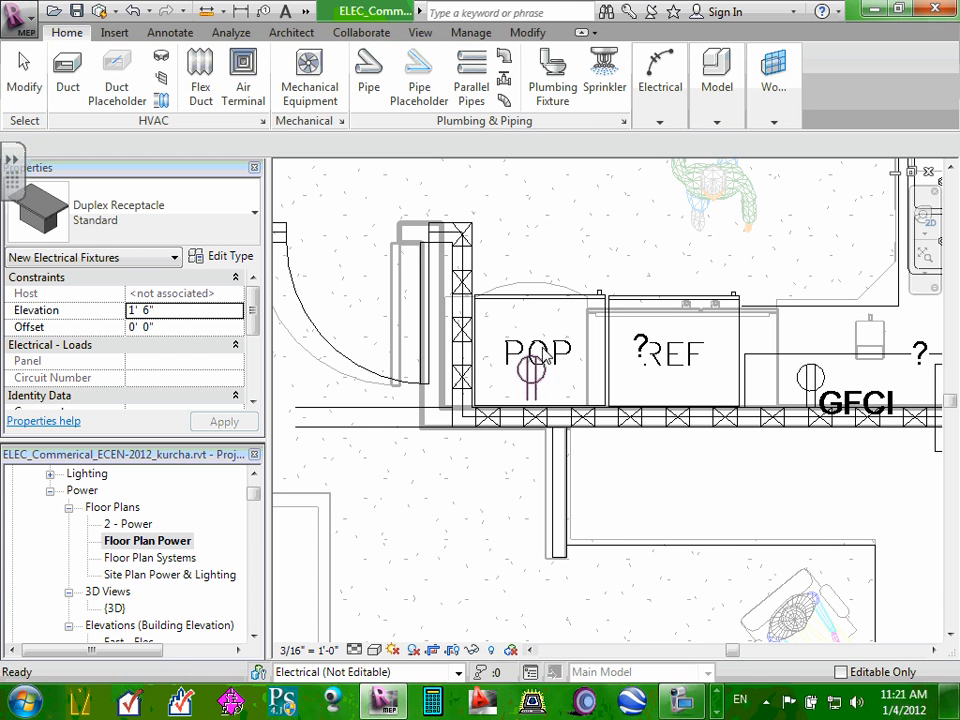
{"action": "key", "text": "Escape"}
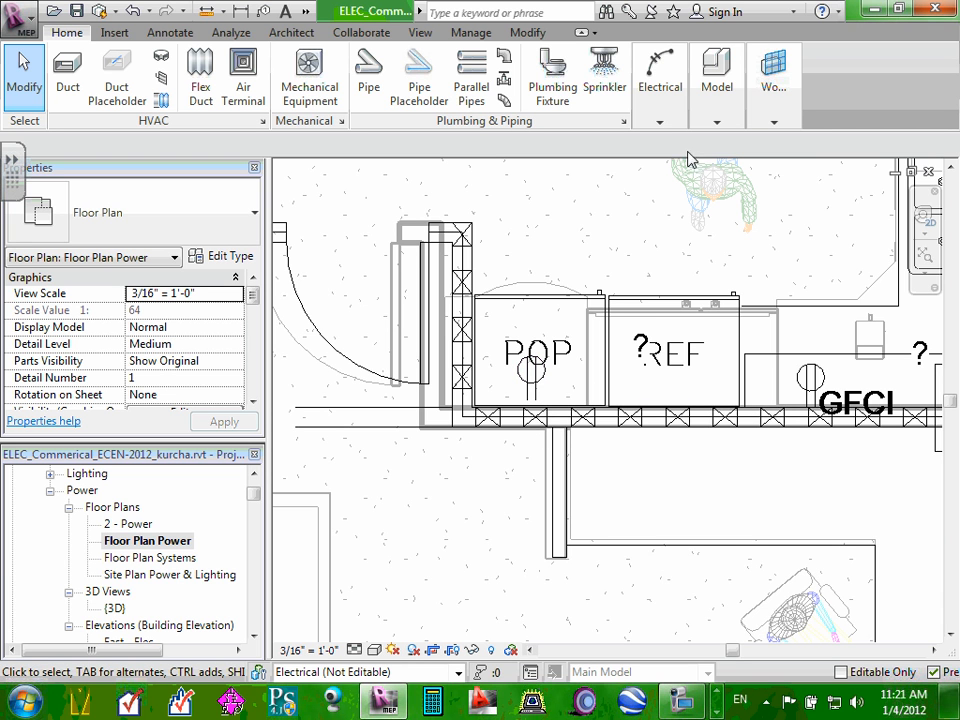
- Place another Standard duplex receptacle on the same wall, behind the refrigerator (REF)
{"action": "left_click", "coordinate": [660, 122]}
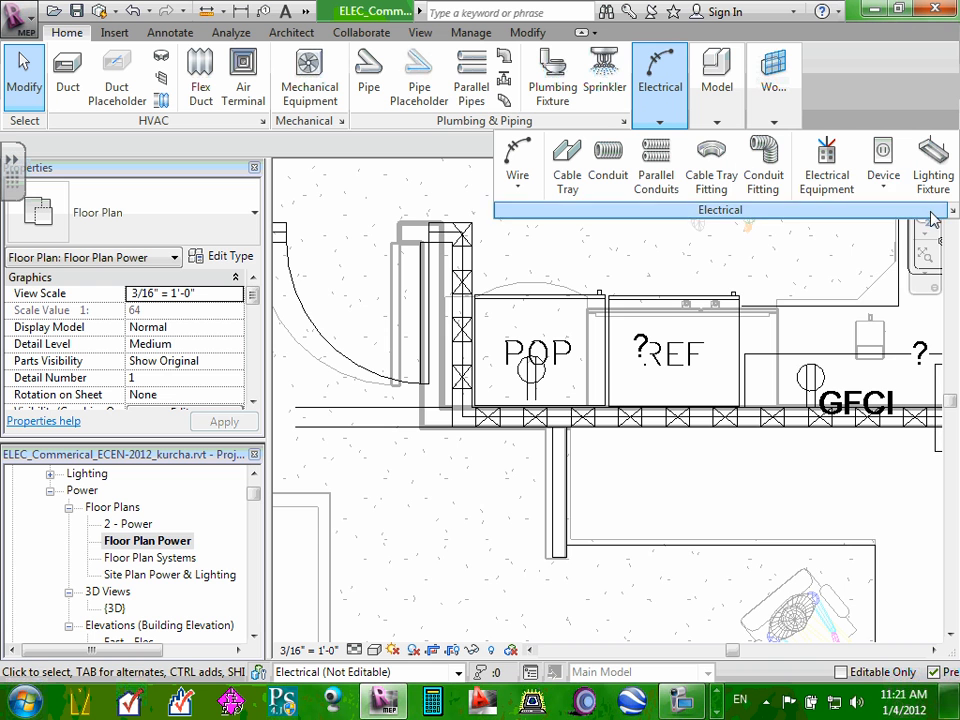
{"action": "left_click", "coordinate": [883, 183]}
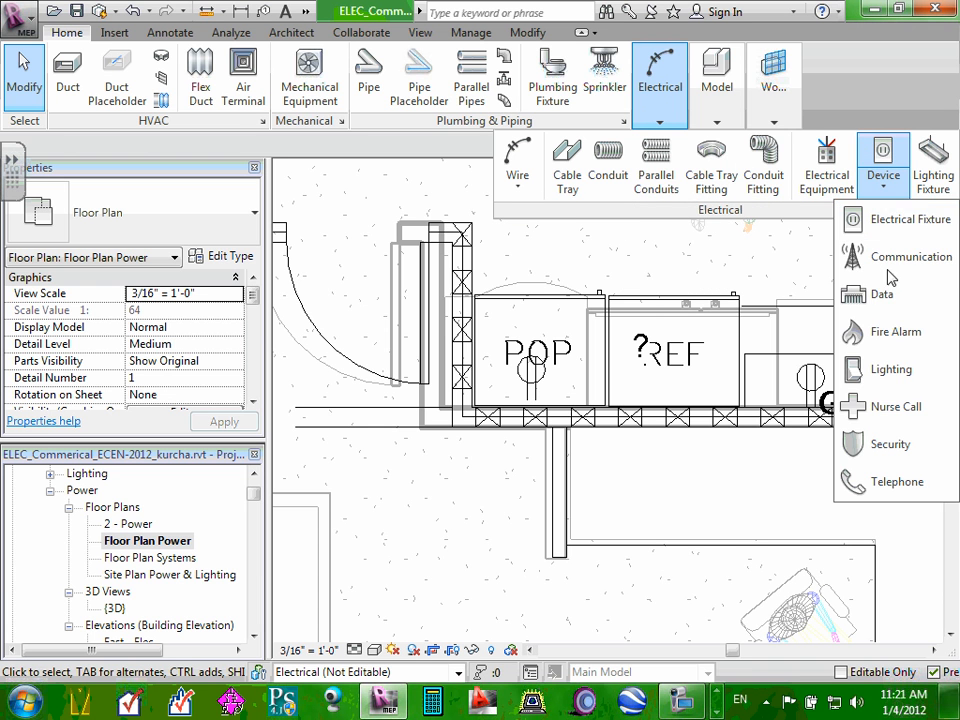
{"action": "left_click", "coordinate": [891, 220]}
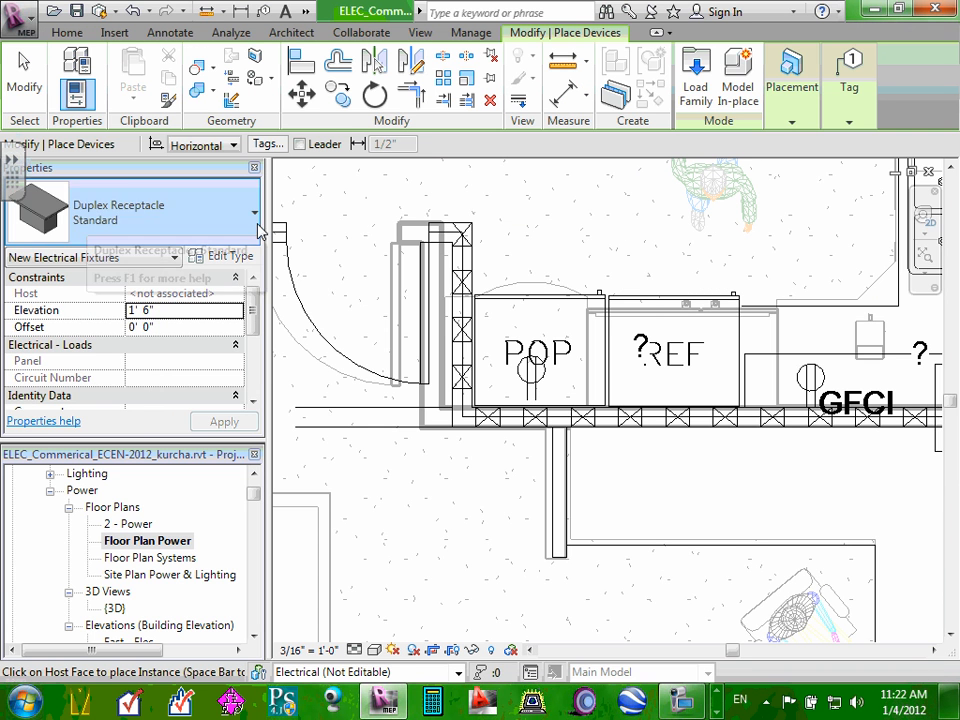
{"action": "left_click", "coordinate": [255, 214]}
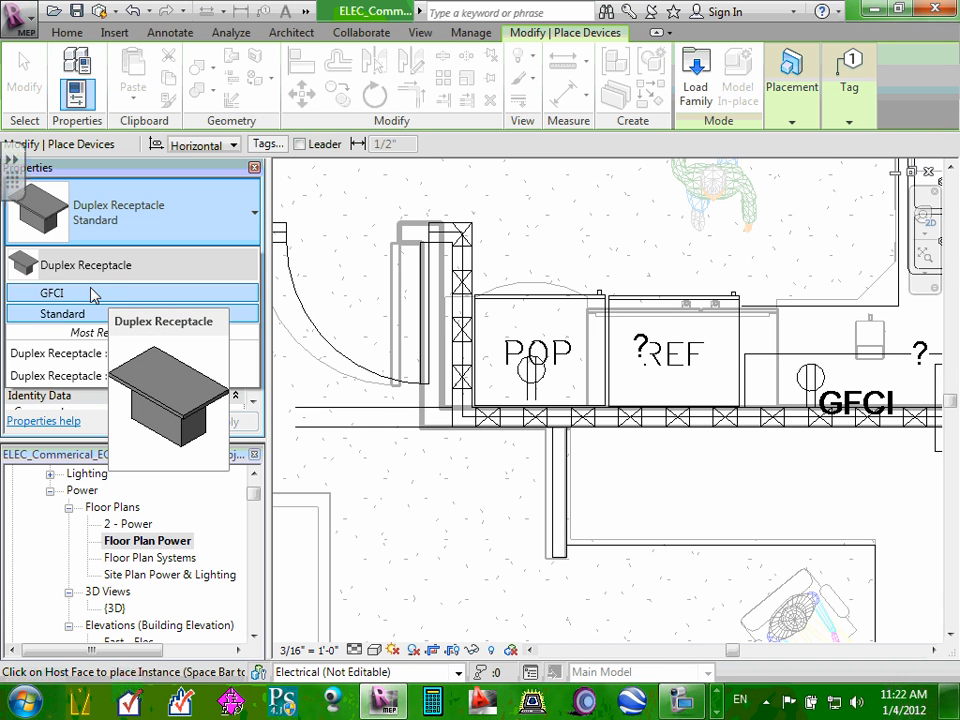
{"action": "left_click", "coordinate": [86, 314]}
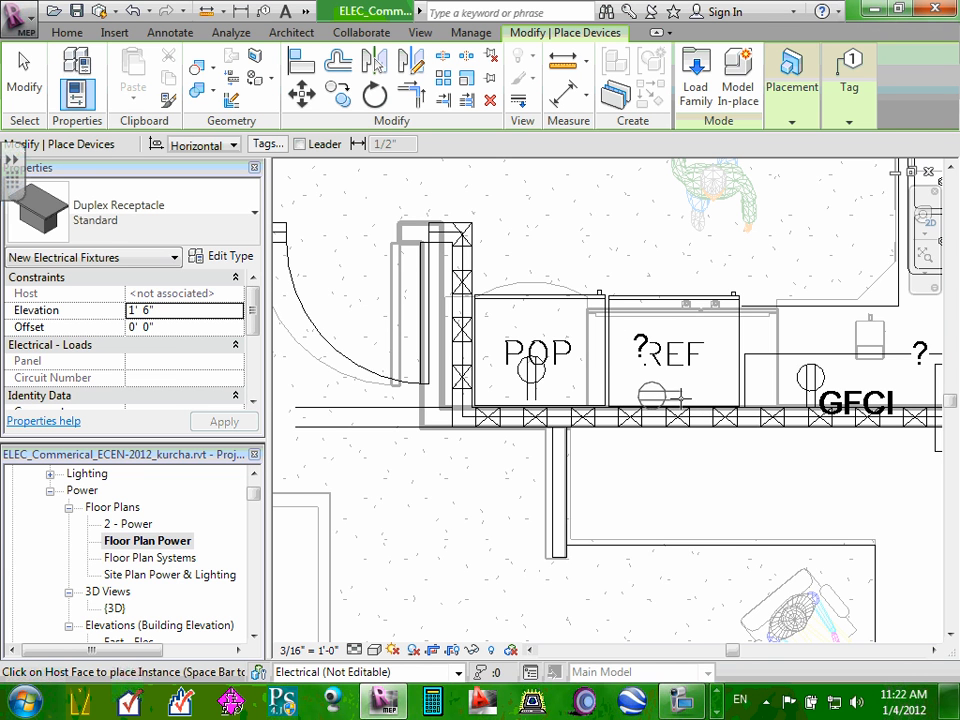
{"action": "left_click", "coordinate": [688, 400]}
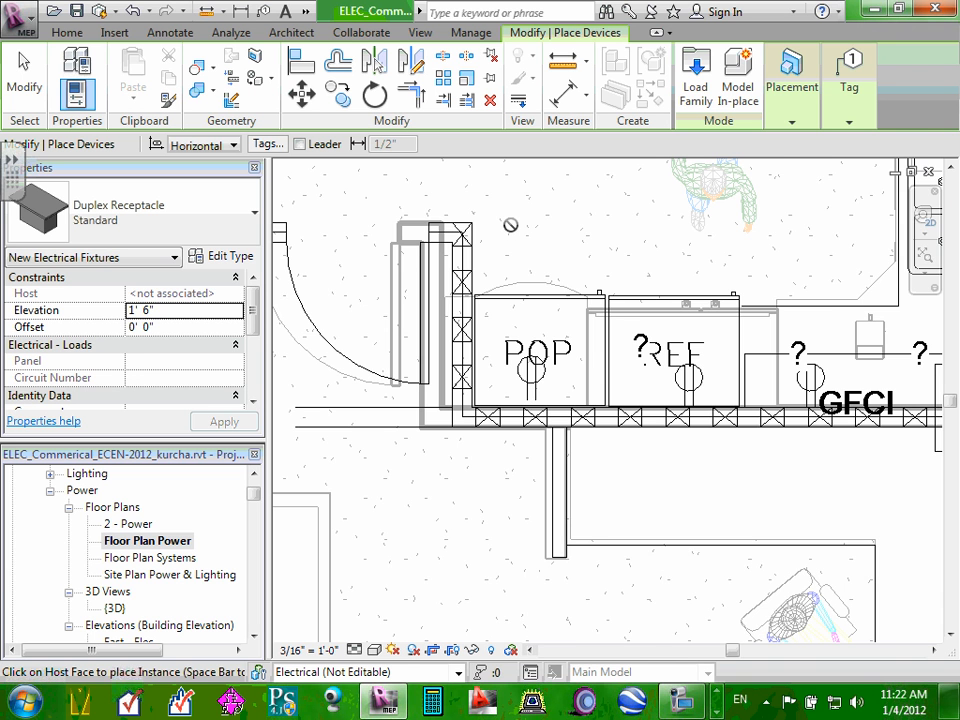
{"action": "scroll", "coordinate": [578, 322], "scroll_direction": "down", "scroll_amount": 3}
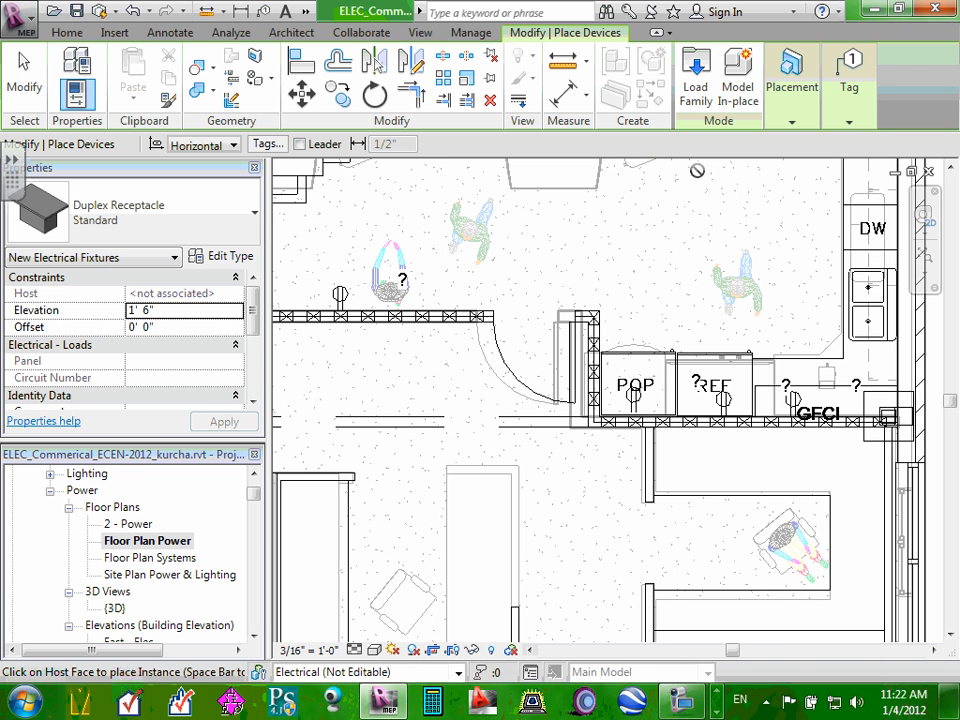
{"action": "scroll", "coordinate": [889, 220], "scroll_direction": "up", "scroll_amount": 3}
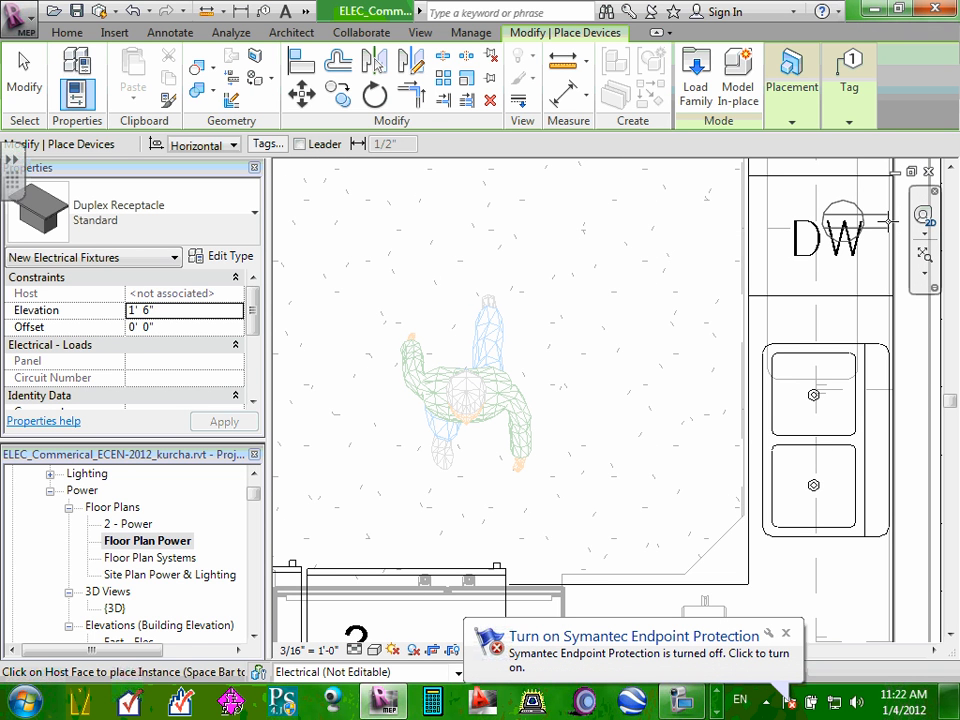
{"action": "scroll", "coordinate": [889, 220], "scroll_direction": "down", "scroll_amount": 2}
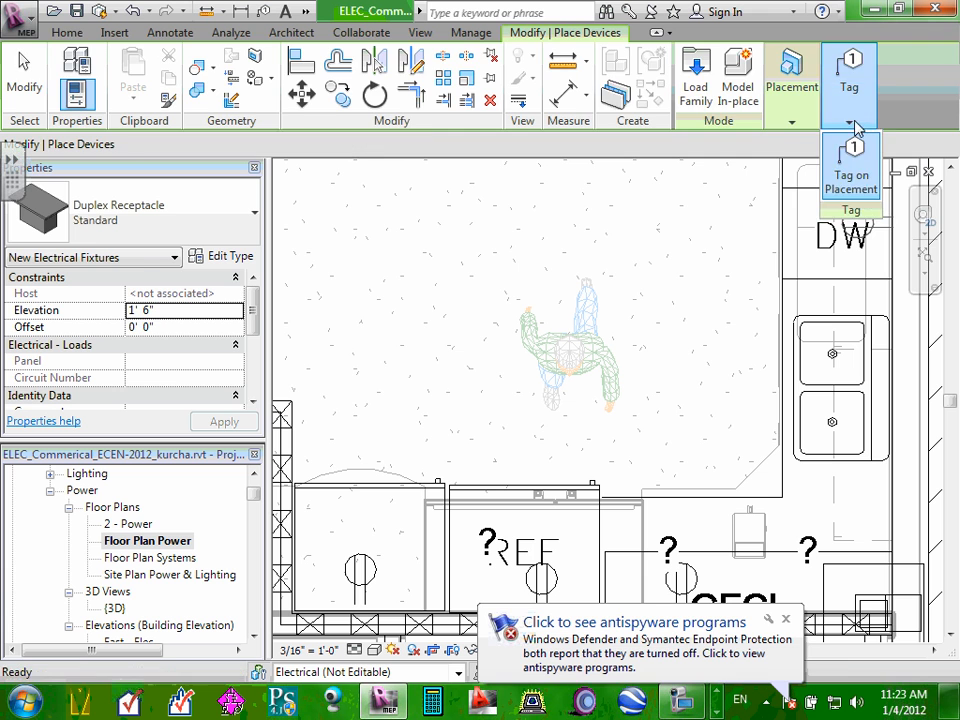
{"action": "key", "text": "Escape"}
{"action": "key", "text": "Escape"}
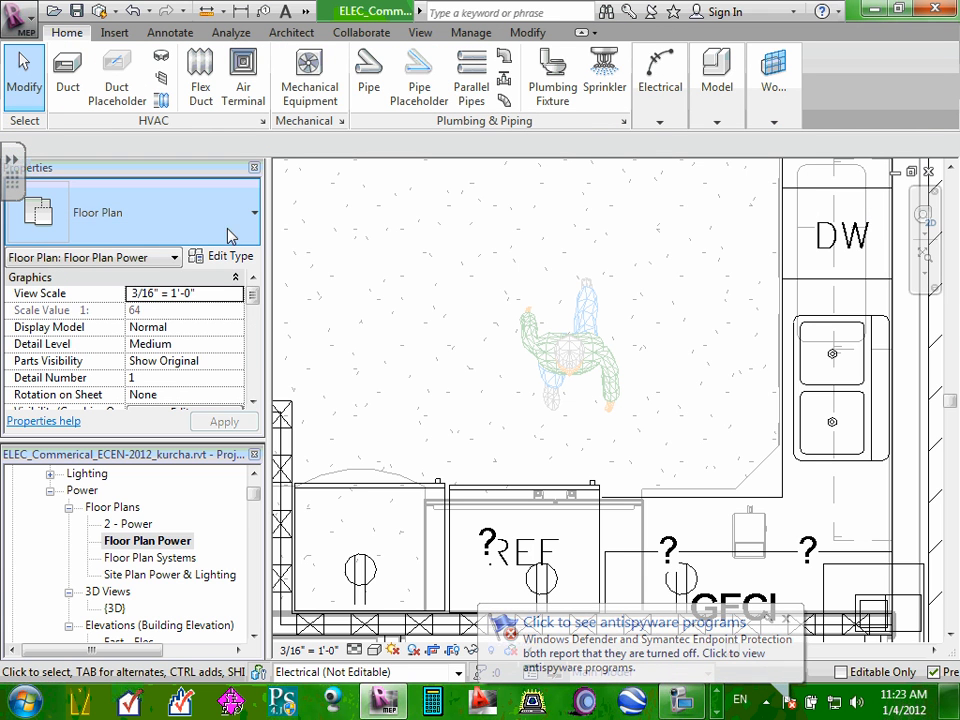
- Place a GFCI duplex receptacle on the counter wall behind the dishwasher (DW)
{"action": "left_click", "coordinate": [255, 218]}
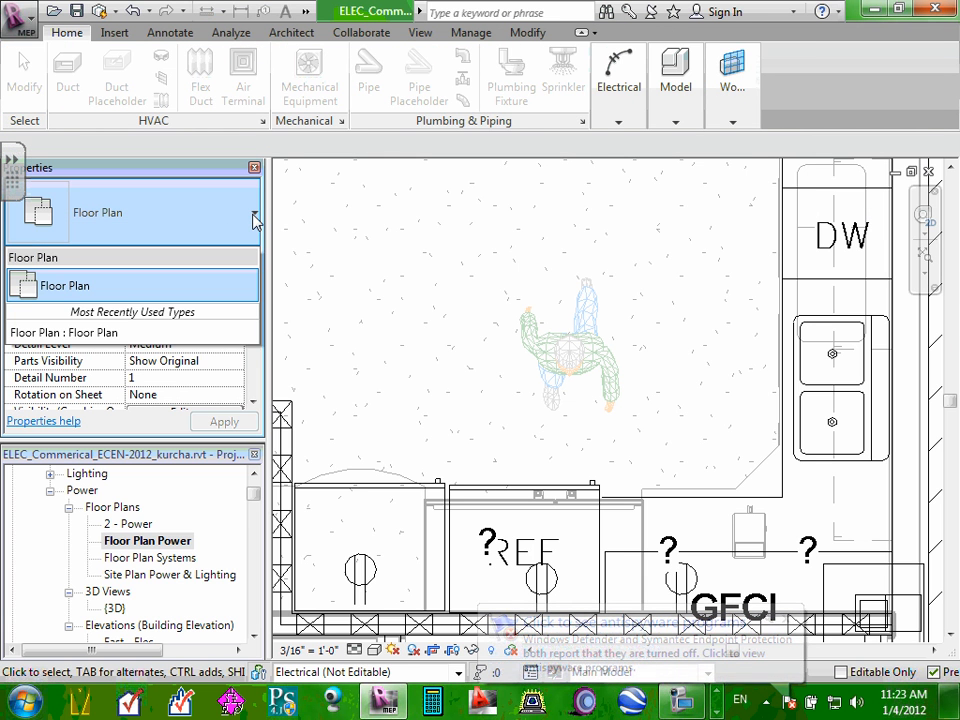
{"action": "left_click", "coordinate": [255, 218]}
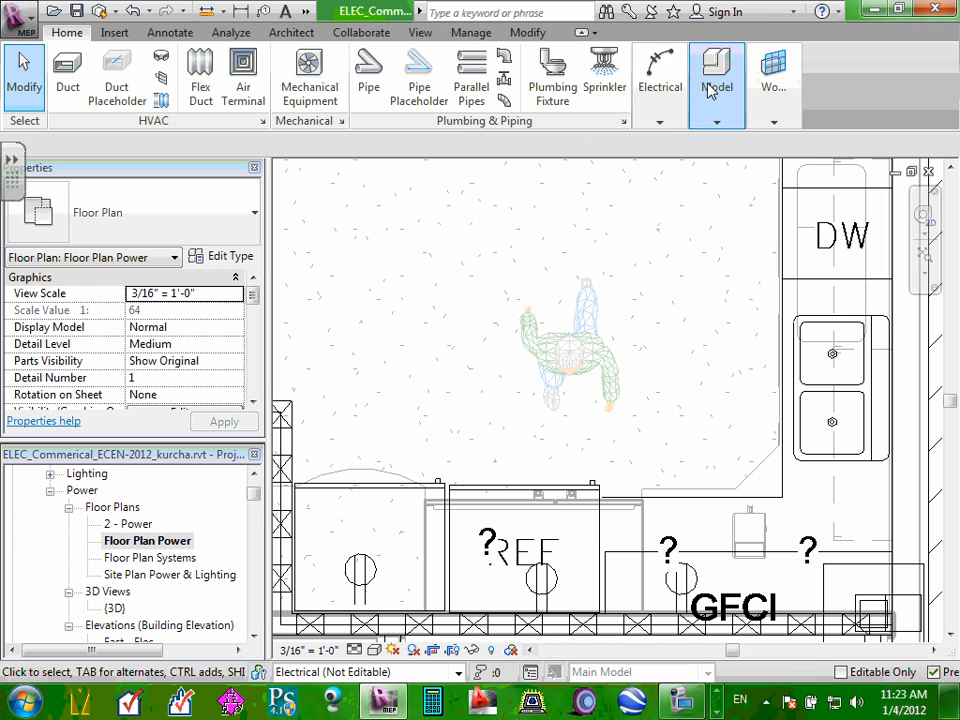
{"action": "left_click", "coordinate": [660, 122]}
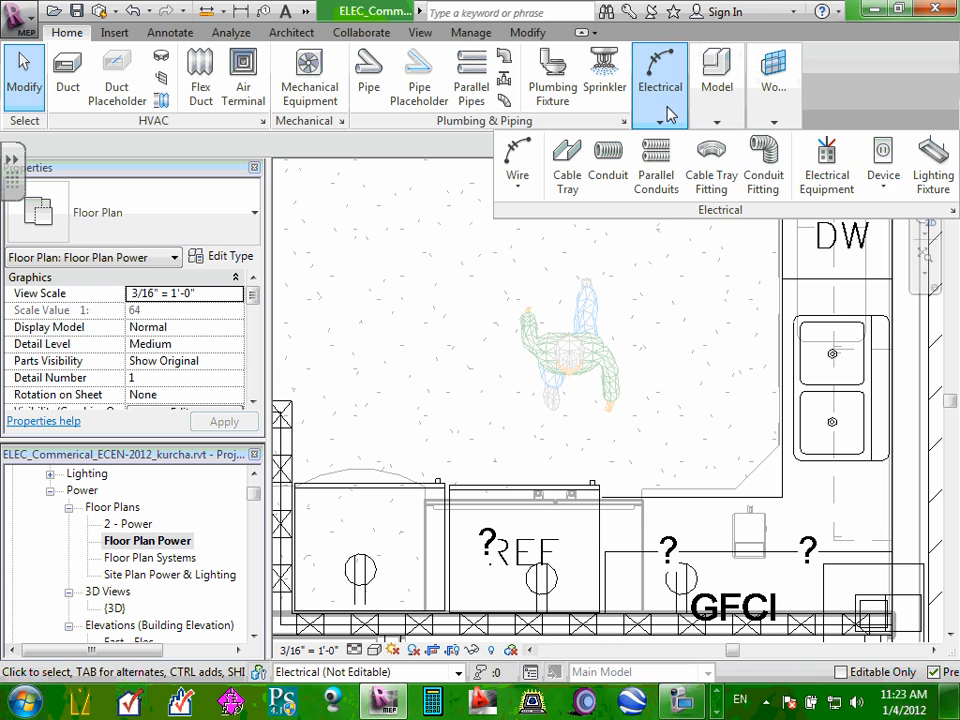
{"action": "left_click", "coordinate": [884, 188]}
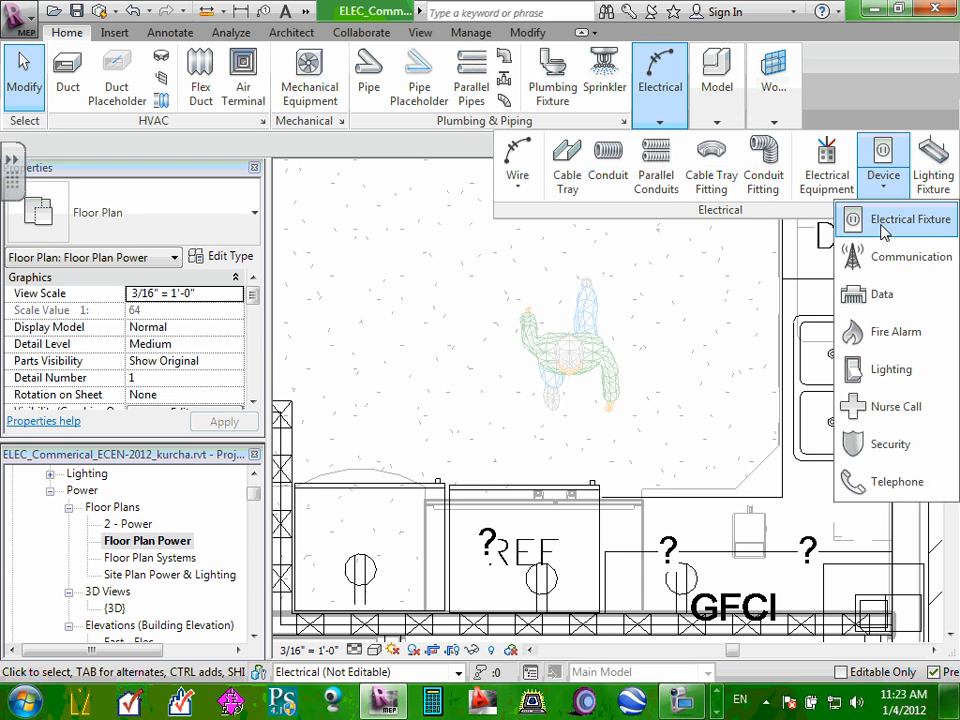
{"action": "left_click", "coordinate": [895, 219]}
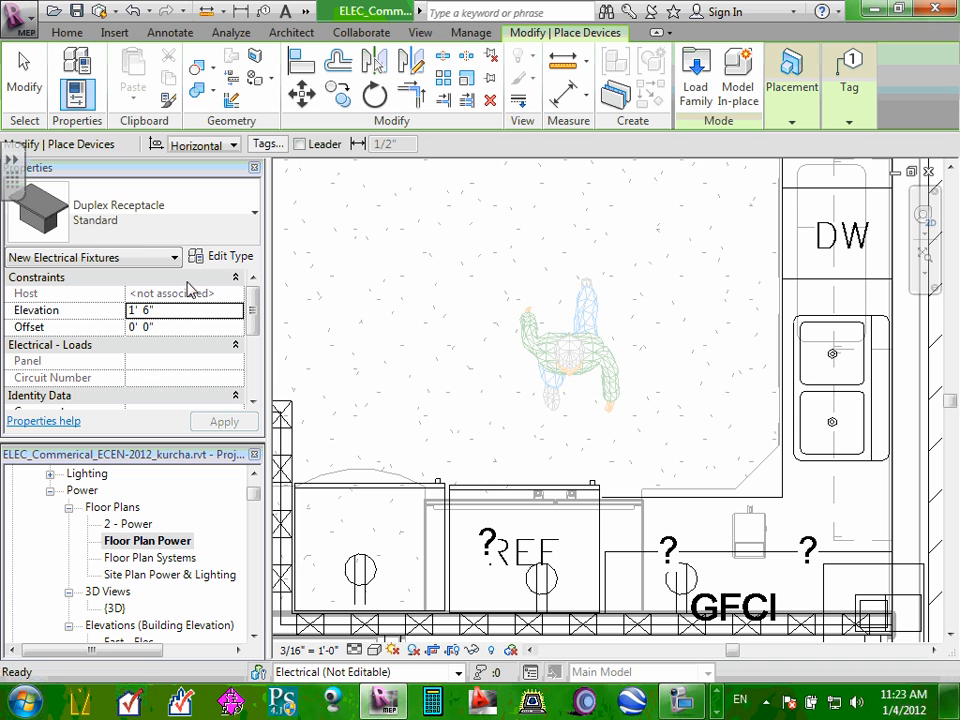
{"action": "left_click", "coordinate": [253, 214]}
{"action": "left_click", "coordinate": [34, 295]}
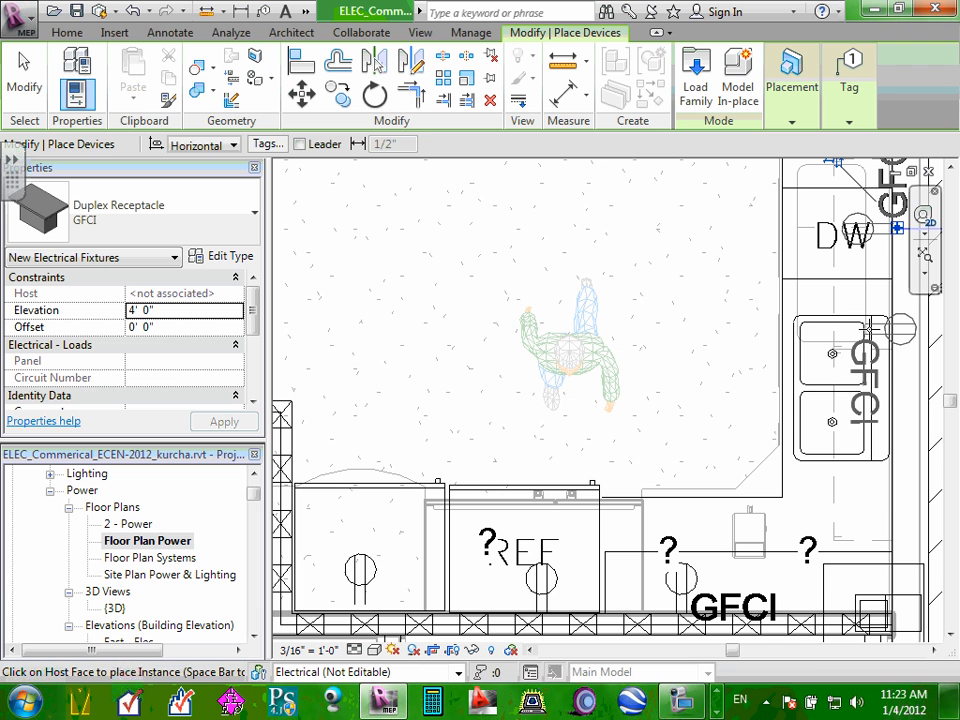
- Place an electrical fixture of type Duplex Receptacle Standard on the counter wall behind the dishwasher (DW)
{"action": "scroll", "coordinate": [843, 321], "scroll_direction": "down", "scroll_amount": 3}
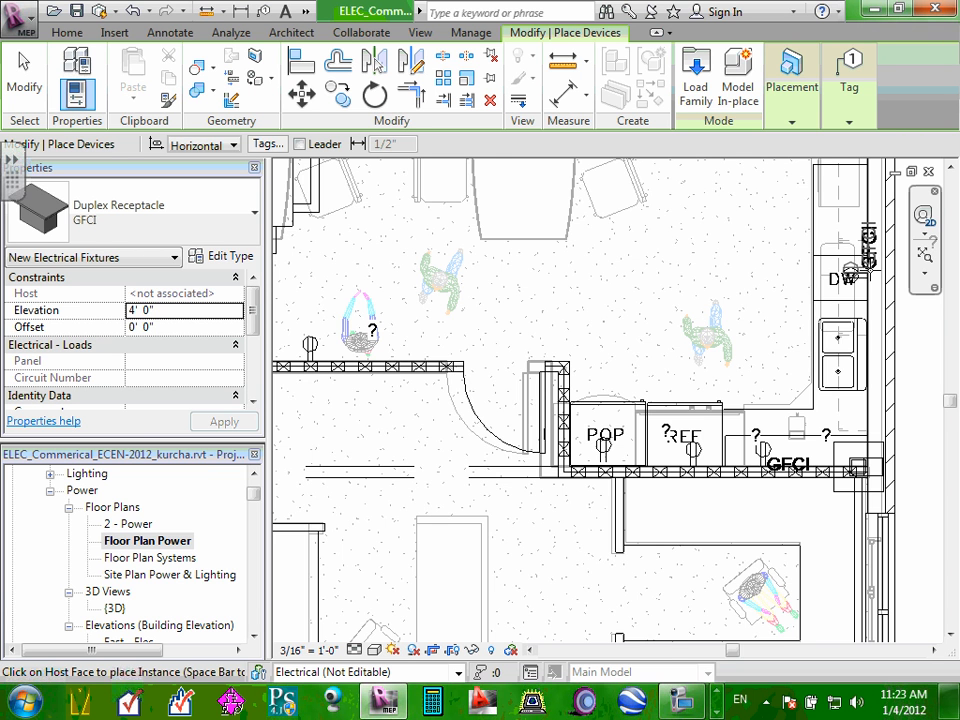
{"action": "scroll", "coordinate": [868, 258], "scroll_direction": "up", "scroll_amount": 5}
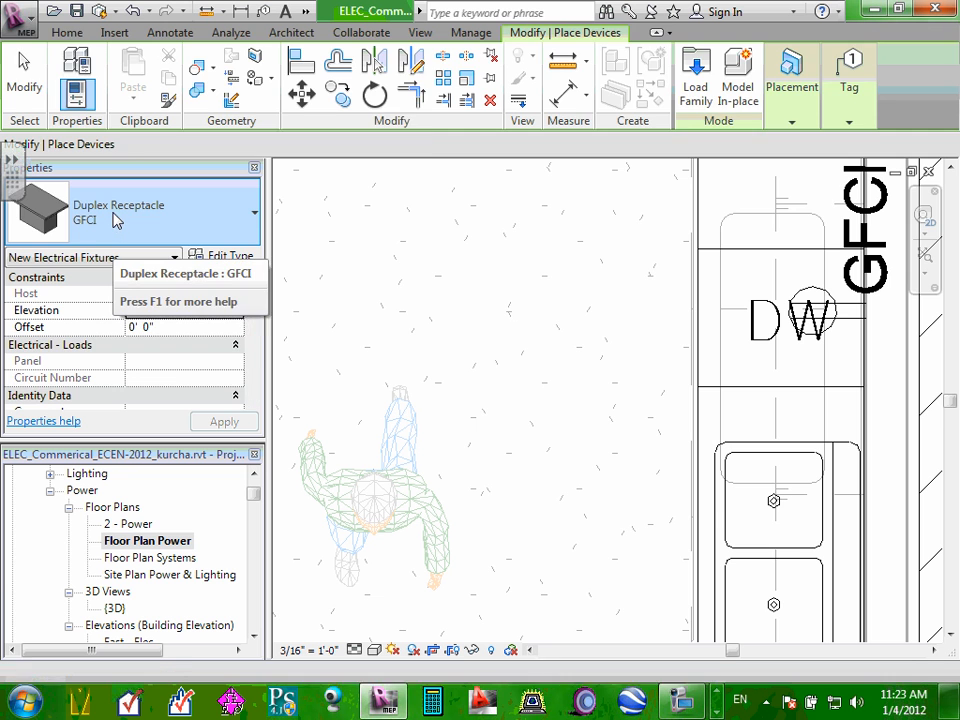
{"action": "key", "text": "Escape"}
{"action": "left_click", "coordinate": [673, 120]}
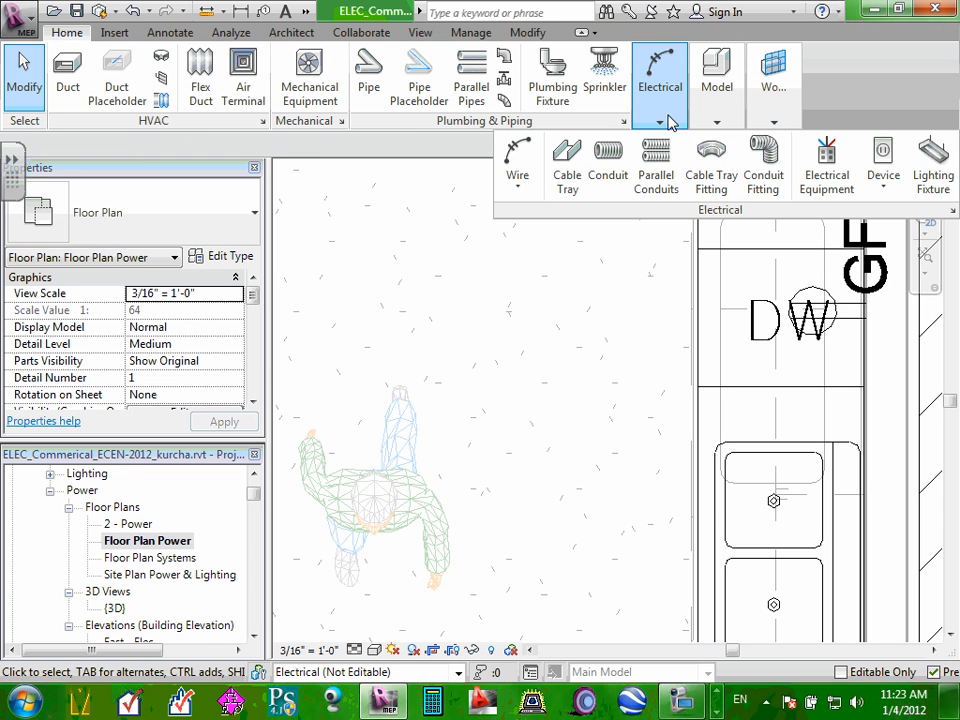
{"action": "left_click", "coordinate": [898, 195]}
{"action": "left_click", "coordinate": [872, 224]}
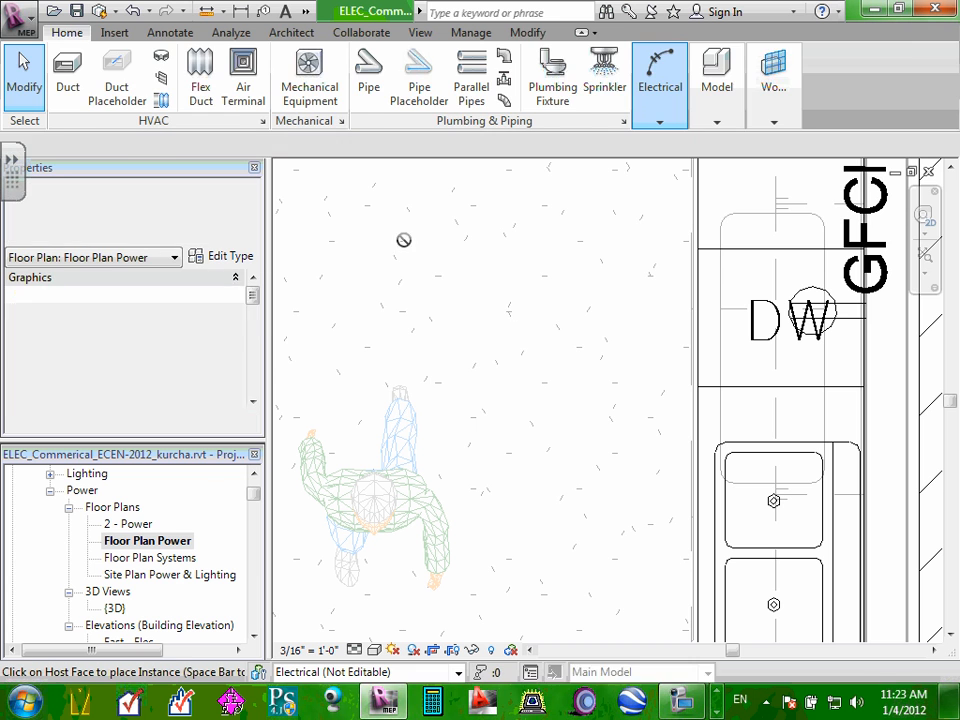
{"action": "left_click", "coordinate": [253, 216]}
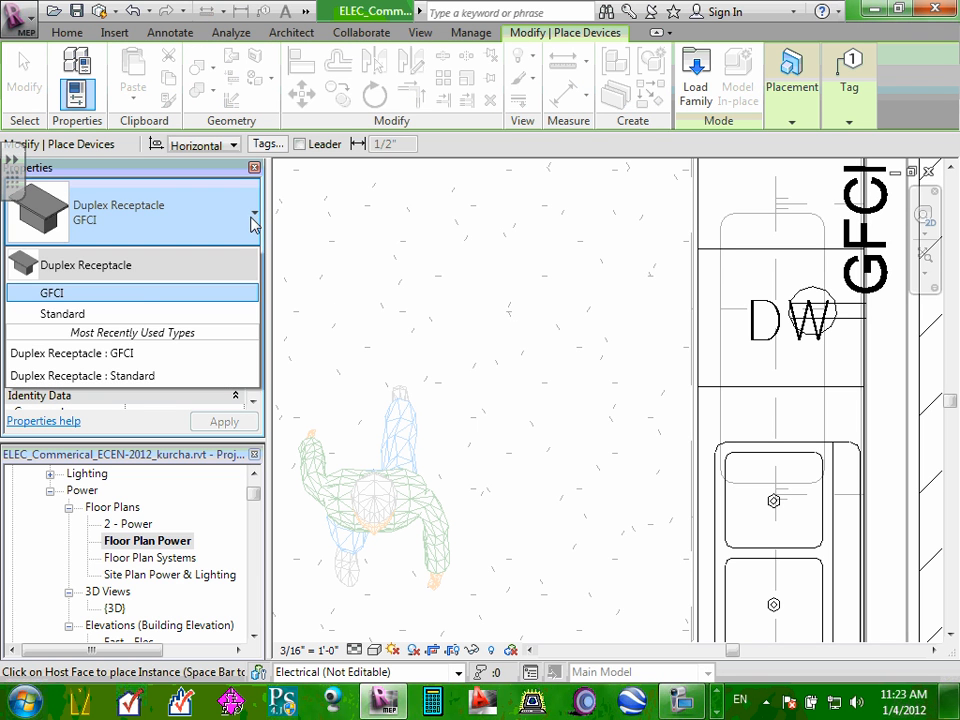
{"action": "left_click", "coordinate": [122, 316]}
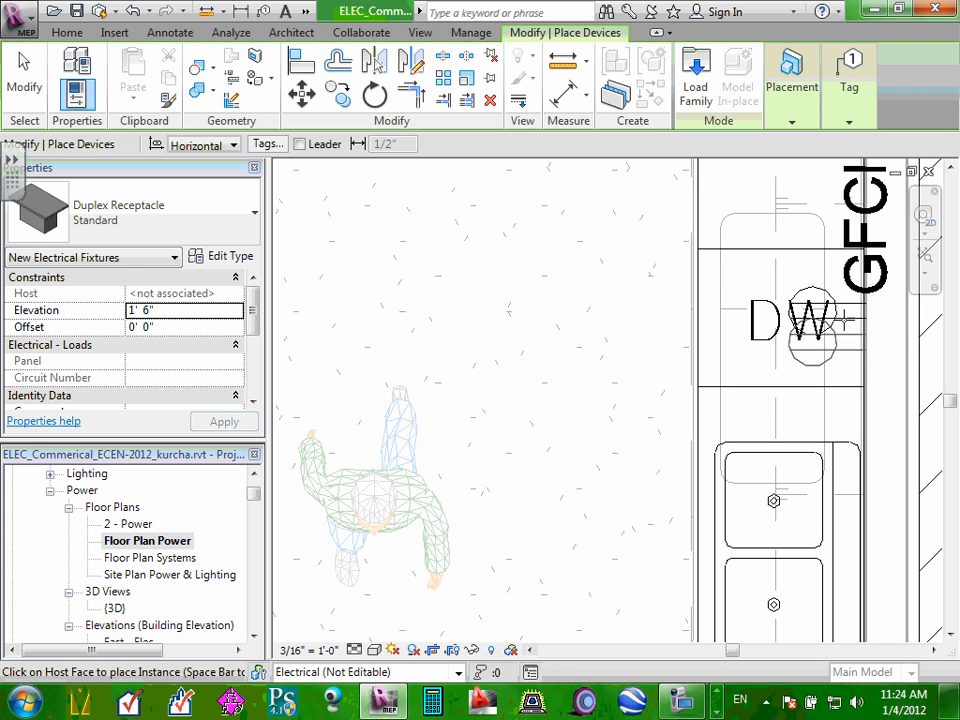
{"action": "scroll", "coordinate": [784, 347], "scroll_direction": "down", "scroll_amount": 2}
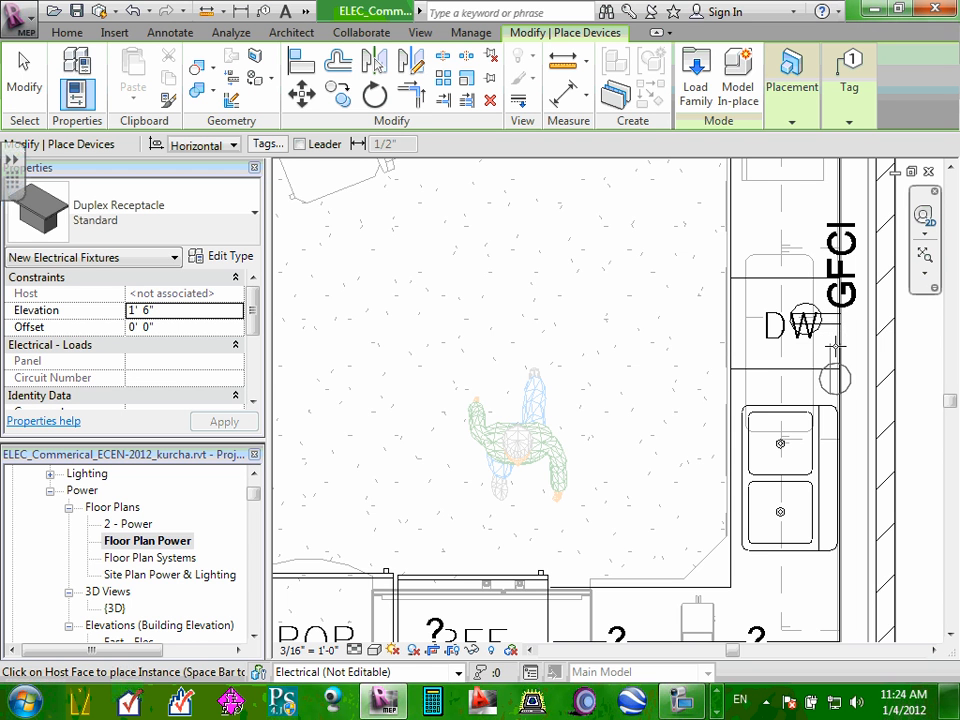
{"action": "scroll", "coordinate": [808, 336], "scroll_direction": "down", "scroll_amount": 2}
{"action": "scroll", "coordinate": [838, 328], "scroll_direction": "down", "scroll_amount": 3}
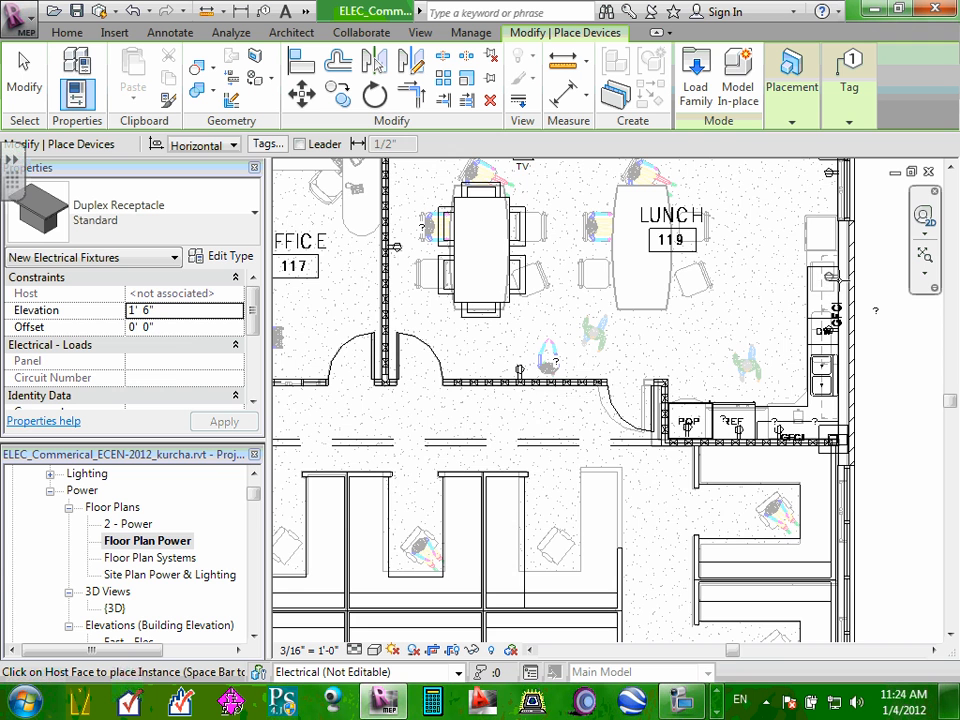
{"action": "scroll", "coordinate": [840, 316], "scroll_direction": "up", "scroll_amount": 4}
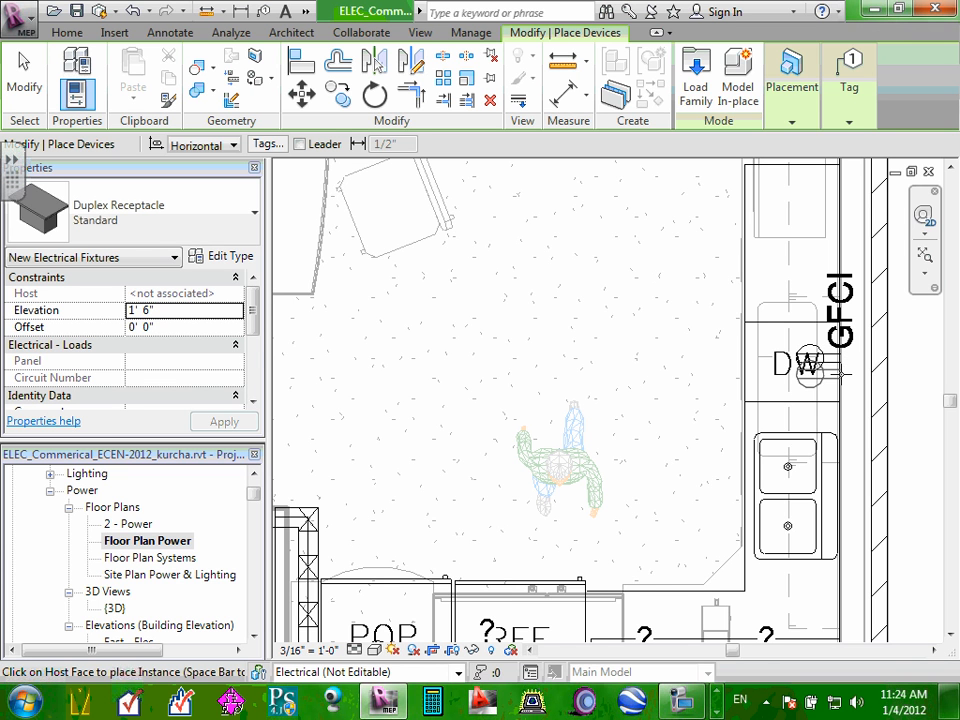
{"action": "left_click", "coordinate": [842, 375]}
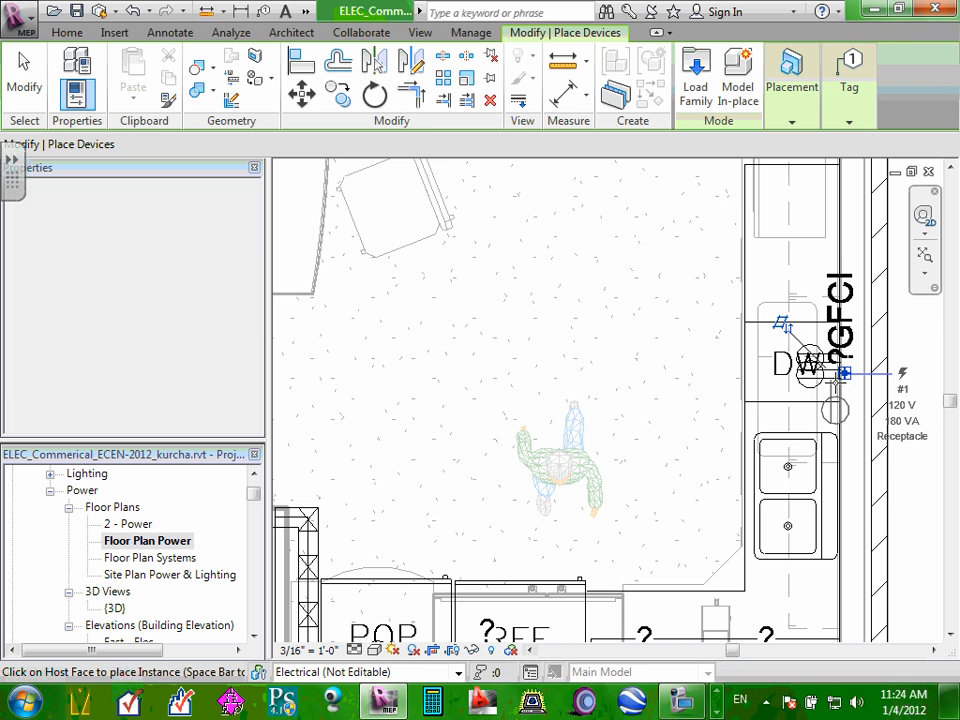
{"action": "key", "text": "ctrl+z"}
{"action": "scroll", "coordinate": [818, 368], "scroll_direction": "up", "scroll_amount": 4}
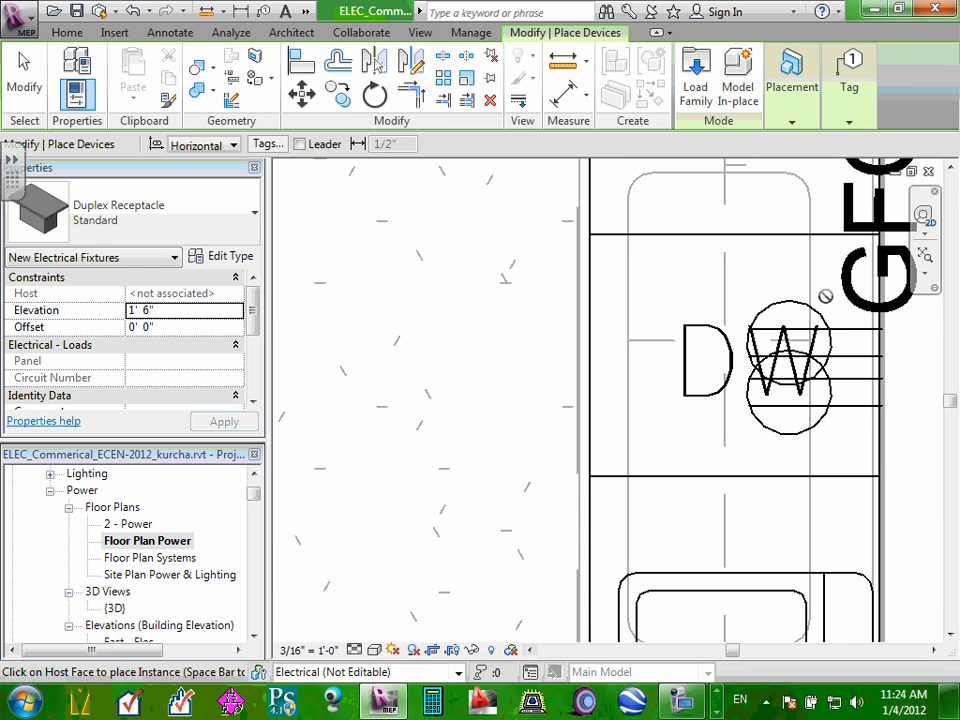
{"action": "key", "text": "Escape"}
{"action": "key", "text": "Escape"}
{"action": "scroll", "coordinate": [820, 330], "scroll_direction": "down", "scroll_amount": 4}
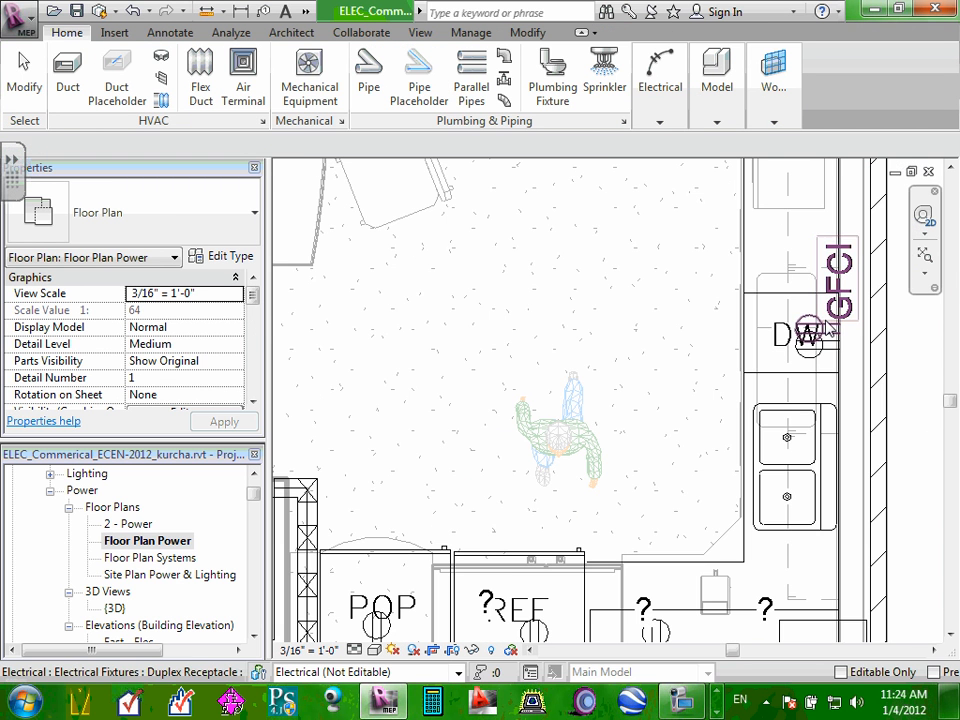
- Move the GFCI duplex receptacle up along the counter wall, clear of the dishwasher (DW)
{"action": "left_click", "coordinate": [800, 250]}
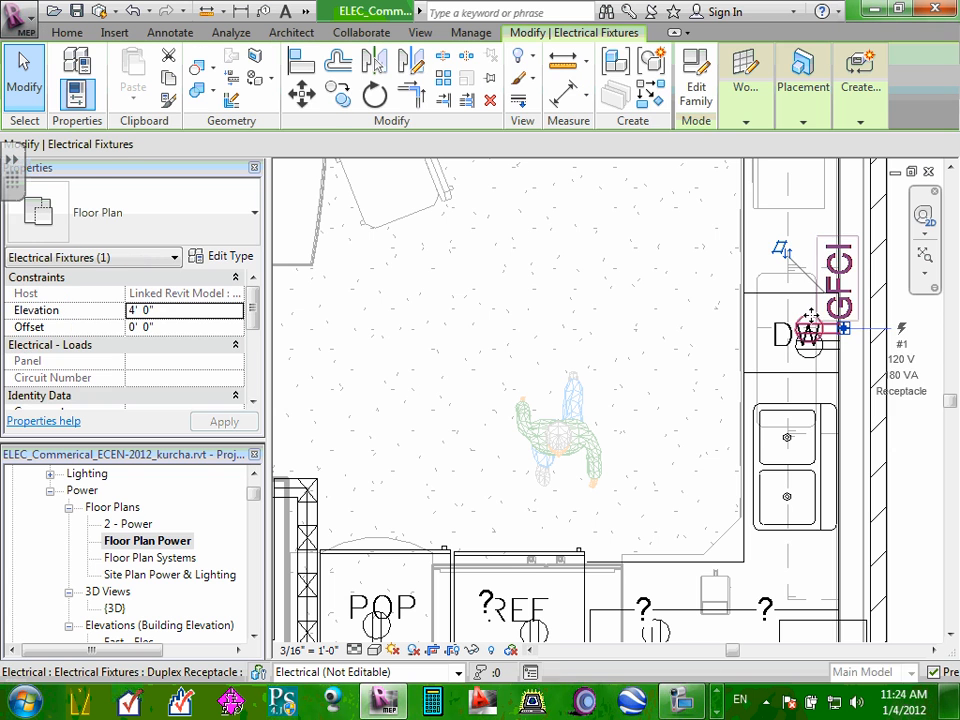
{"action": "mouse_move", "coordinate": [800, 250]}
{"action": "left_mouse_down"}
{"action": "mouse_move", "coordinate": [810, 285]}
{"action": "mouse_move", "coordinate": [815, 241]}
{"action": "mouse_move", "coordinate": [811, 248]}
{"action": "left_mouse_up"}
{"action": "key", "text": "Escape"}
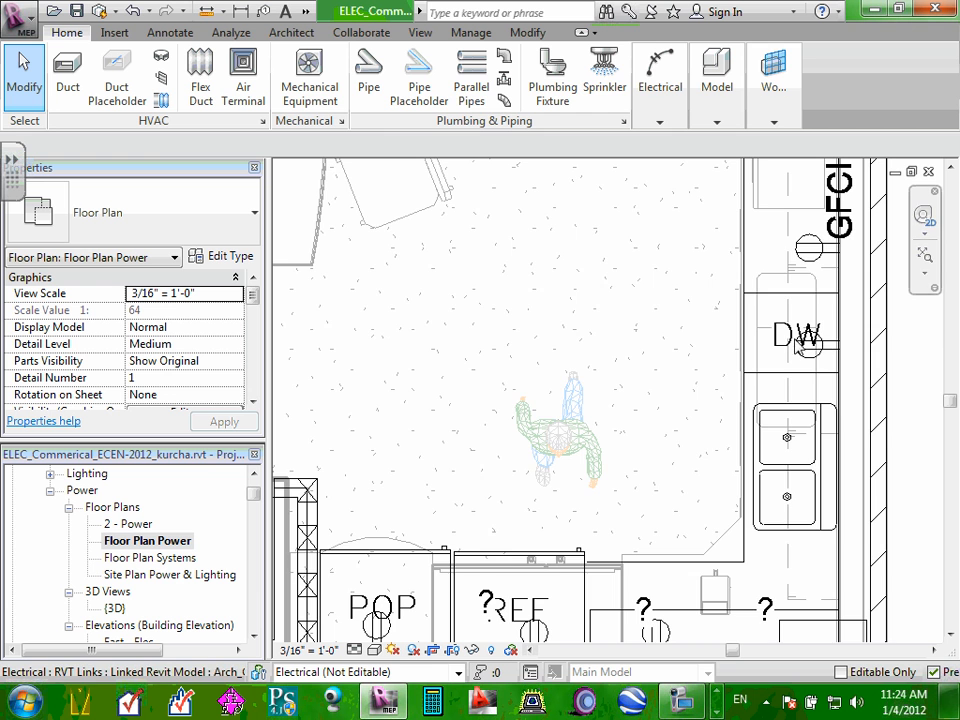
- Try to select the Standard duplex receptacle behind the dishwasher (DW)
{"action": "scroll", "coordinate": [818, 357], "scroll_direction": "up", "scroll_amount": 5}
{"action": "scroll", "coordinate": [828, 355], "scroll_direction": "down", "scroll_amount": 1}
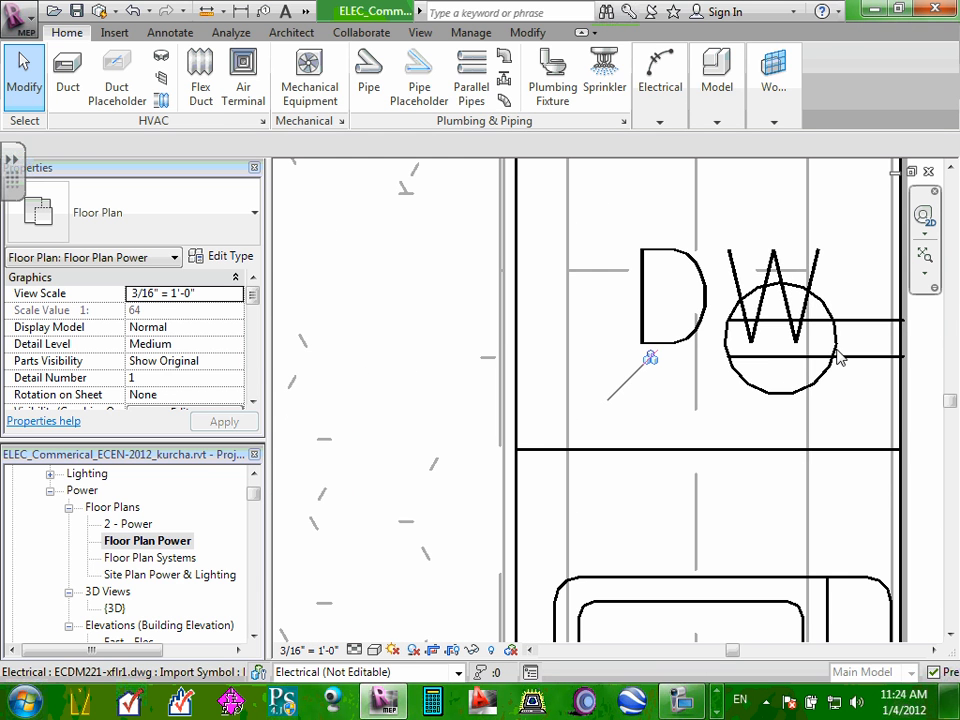
{"action": "left_click", "coordinate": [830, 351]}
{"action": "scroll", "coordinate": [828, 348], "scroll_direction": "down", "scroll_amount": 4}
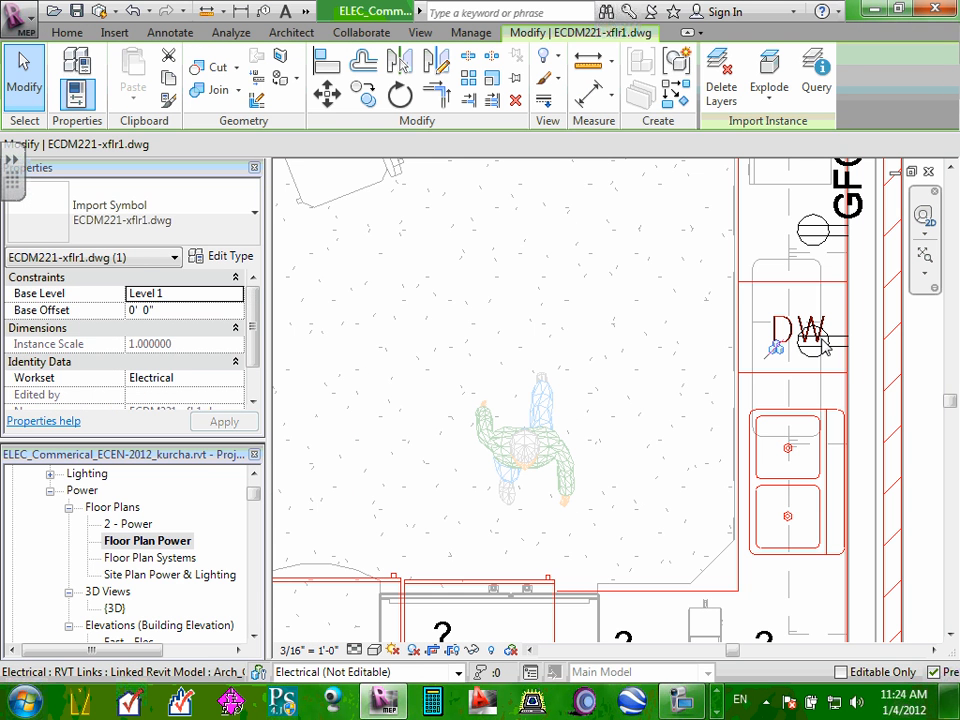
{"action": "key", "text": "Escape"}
{"action": "scroll", "coordinate": [830, 348], "scroll_direction": "up", "scroll_amount": 3}
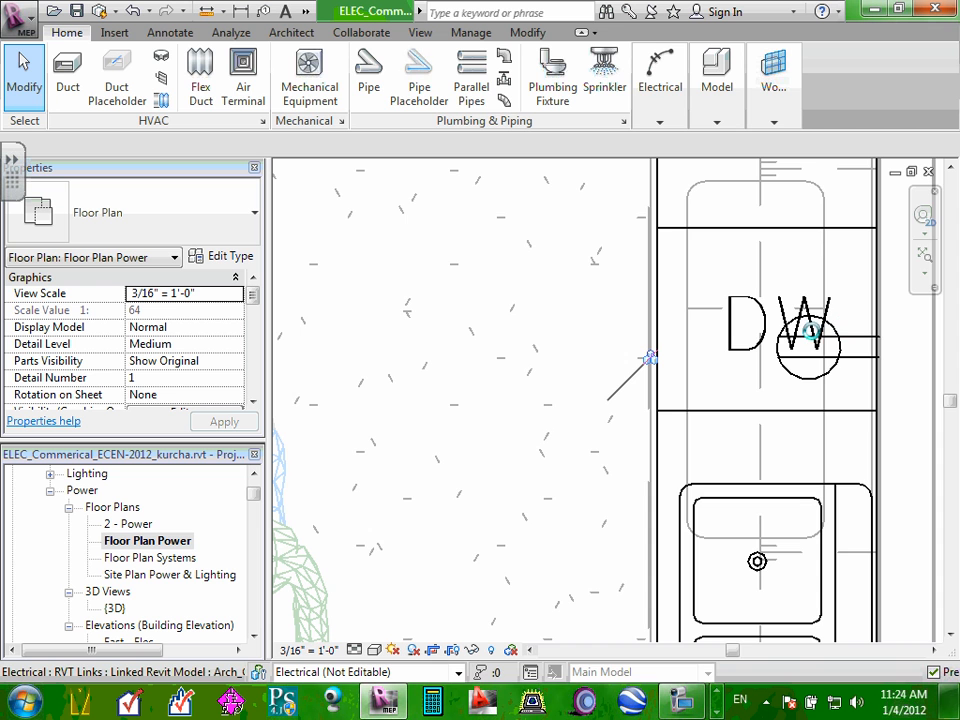
{"action": "left_click", "coordinate": [797, 333]}
{"action": "key", "text": "Escape"}
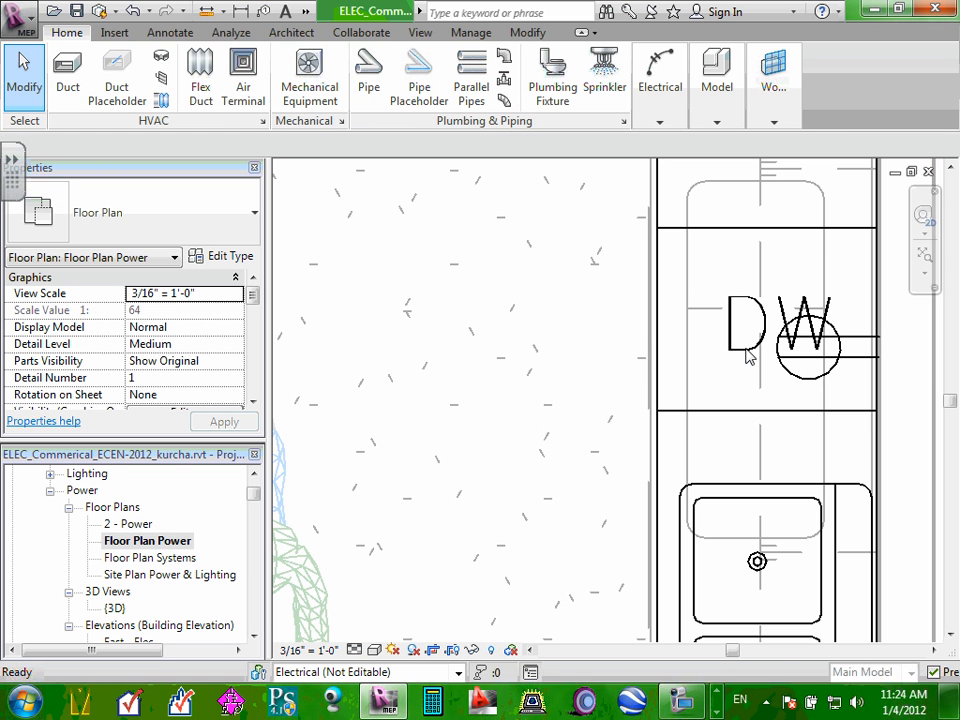
{"action": "left_click_drag", "start_coordinate": [893, 323], "coordinate": [797, 393]}
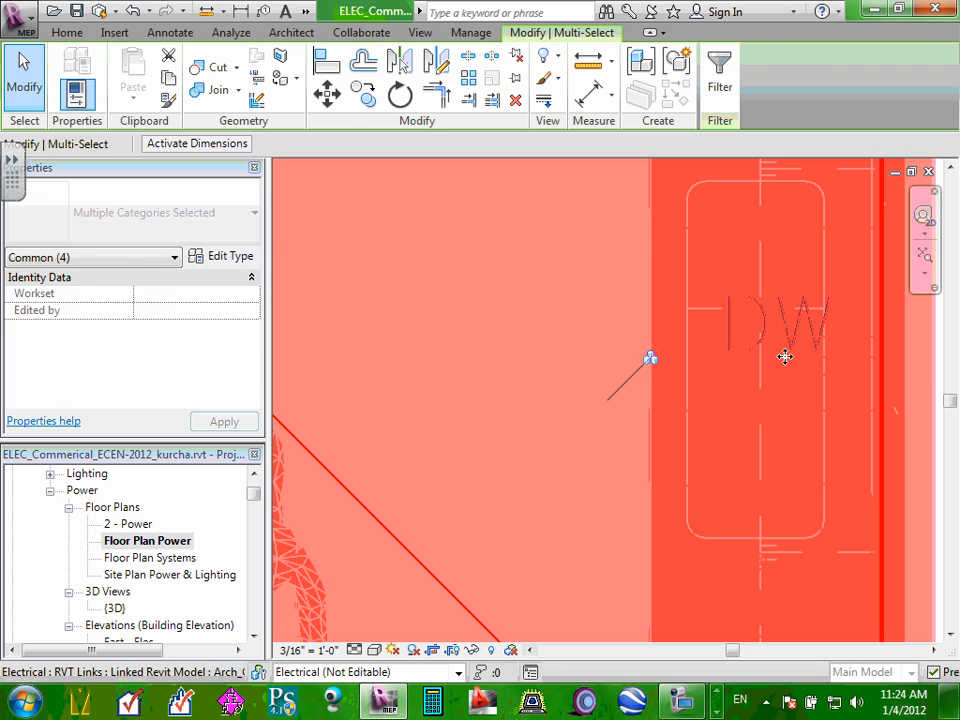
{"action": "key", "text": "Escape"}
- Examine the receptacle layout of Lunch room 119, from the kitchen counters and appliances to the TV outlet on the upper wall
{"action": "scroll", "coordinate": [600, 333], "scroll_direction": "down", "scroll_amount": 3}
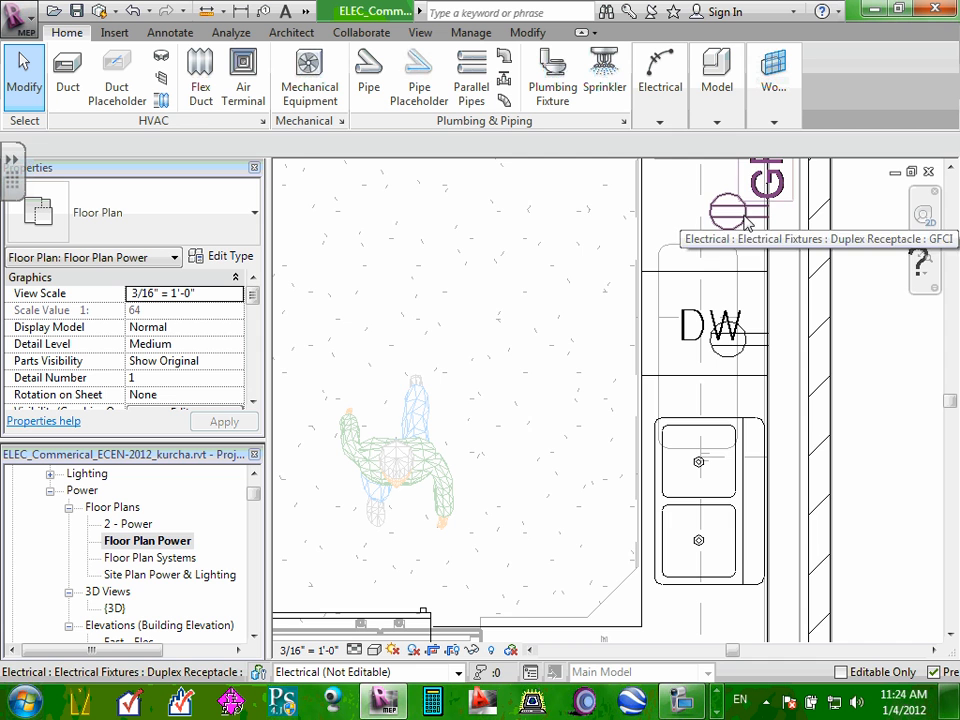
{"action": "scroll", "coordinate": [715, 300], "scroll_direction": "down", "scroll_amount": 2}
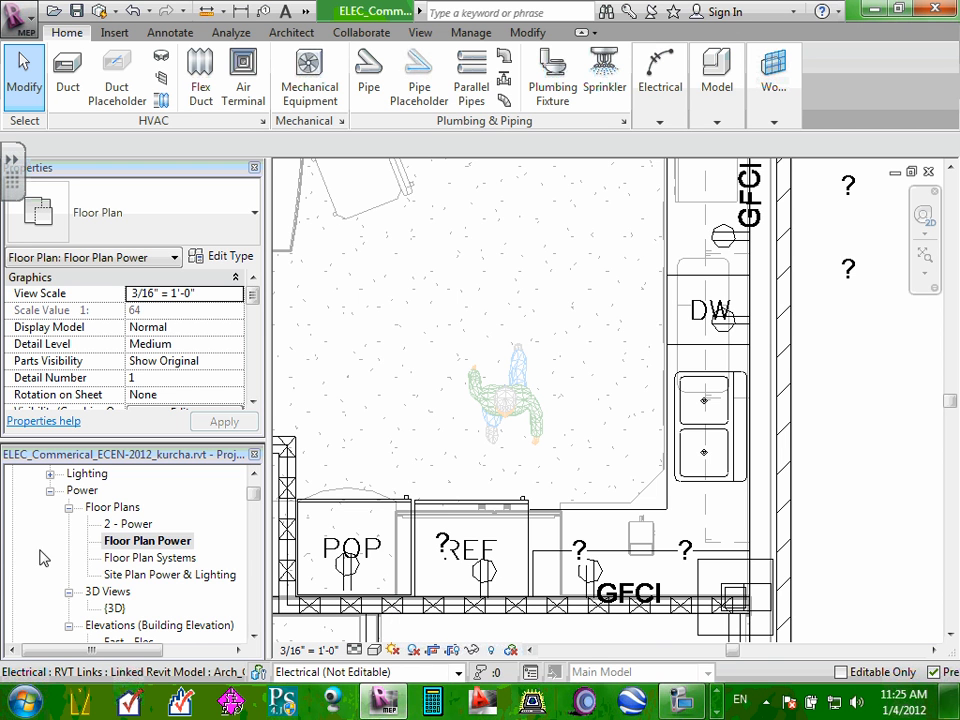
{"action": "scroll", "coordinate": [540, 315], "scroll_direction": "down", "scroll_amount": 4}
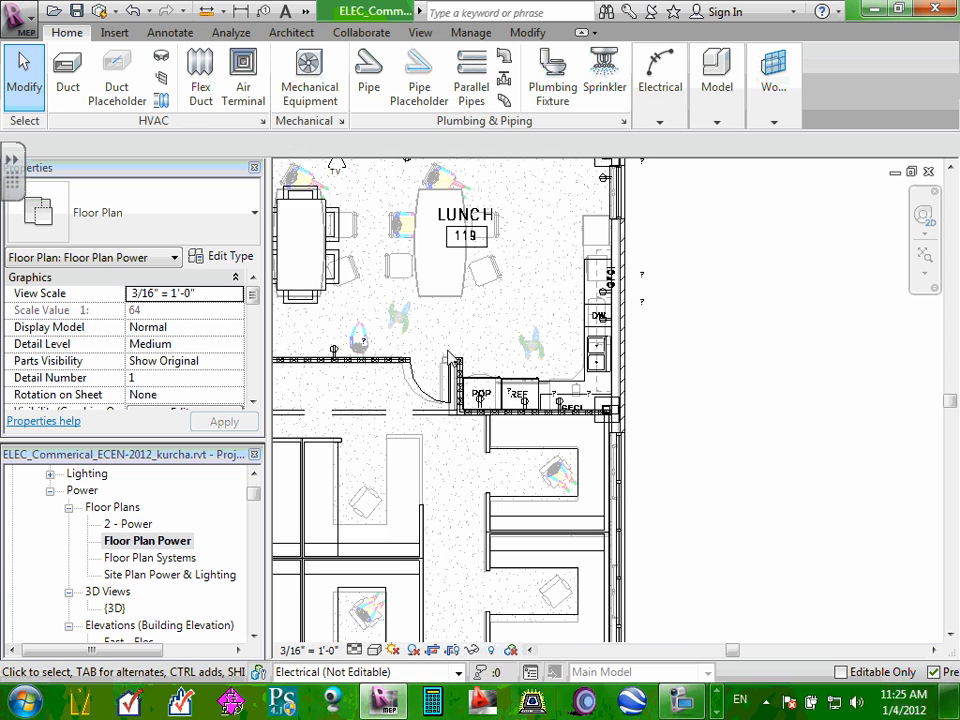
{"action": "scroll", "coordinate": [470, 345], "scroll_direction": "up", "scroll_amount": 2}
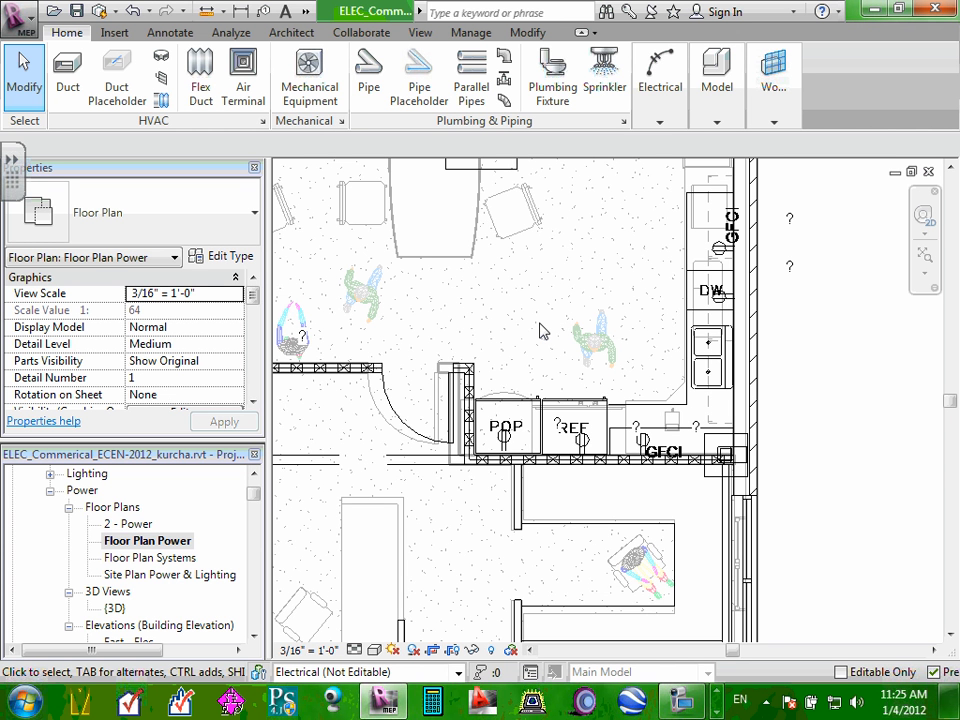
{"action": "scroll", "coordinate": [525, 240], "scroll_direction": "down", "scroll_amount": 4}
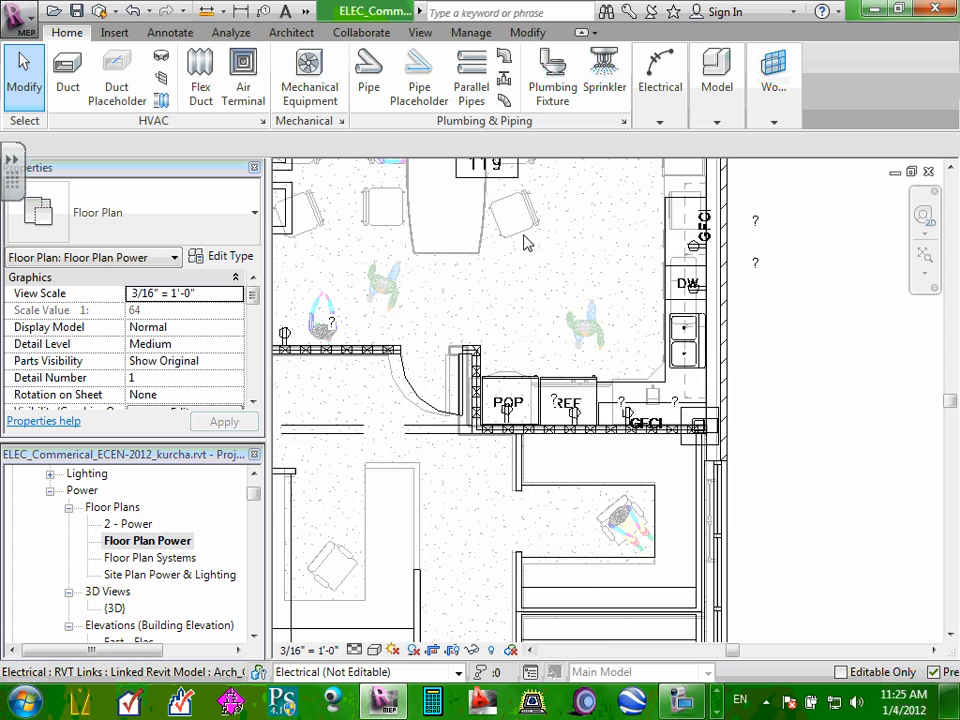
{"action": "middle_click_drag", "start_coordinate": [562, 243], "coordinate": [591, 428]}
{"action": "scroll", "coordinate": [487, 305], "scroll_direction": "up", "scroll_amount": 2}
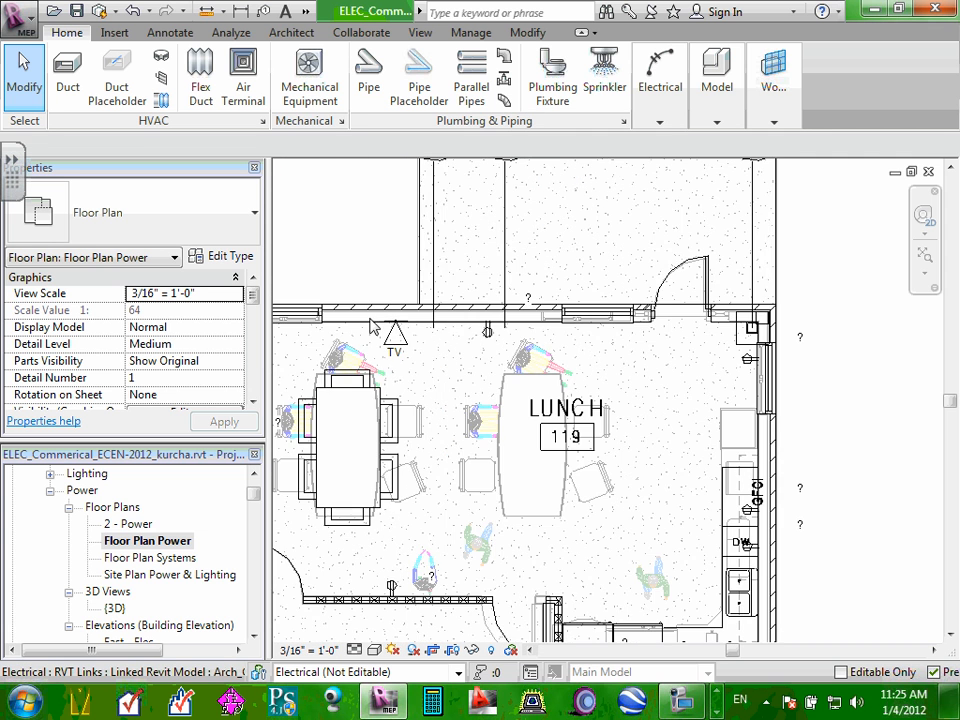
{"action": "scroll", "coordinate": [377, 326], "scroll_direction": "down", "scroll_amount": 2}
{"action": "scroll", "coordinate": [330, 331], "scroll_direction": "up", "scroll_amount": 2}
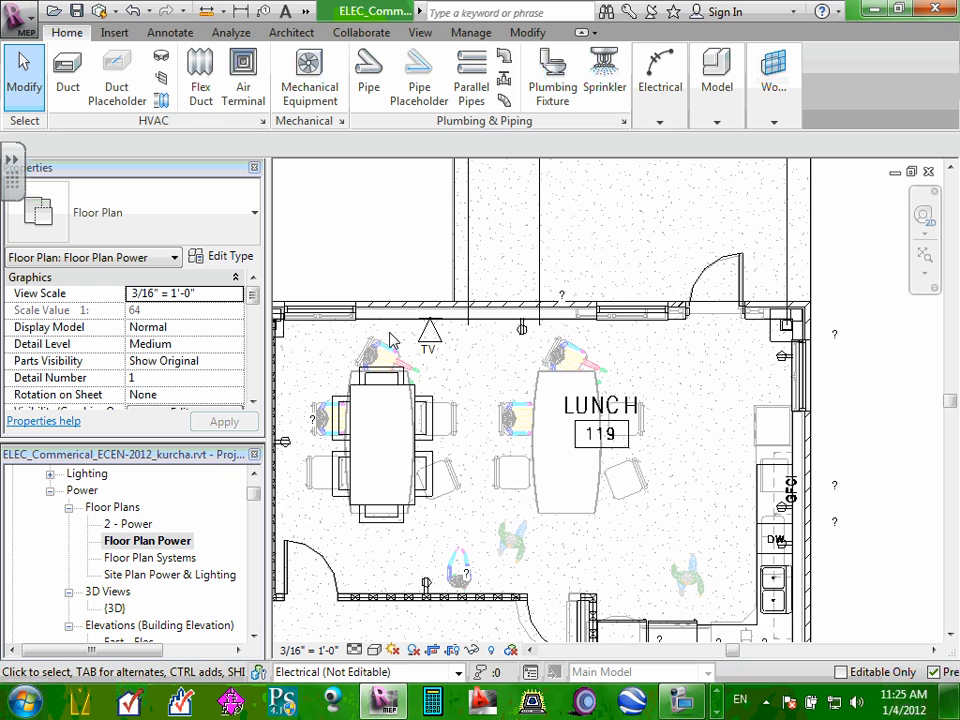
{"action": "scroll", "coordinate": [388, 337], "scroll_direction": "up", "scroll_amount": 1}
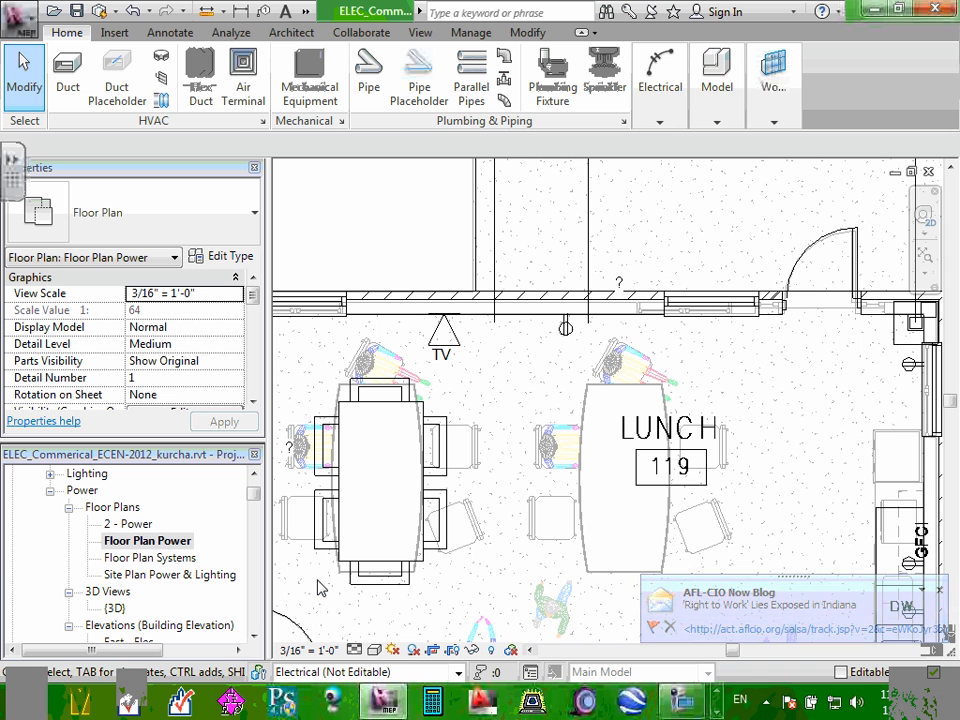
- Start placing an electrical fixture and check which receptacle types are available in the project
{"action": "left_click", "coordinate": [659, 121]}
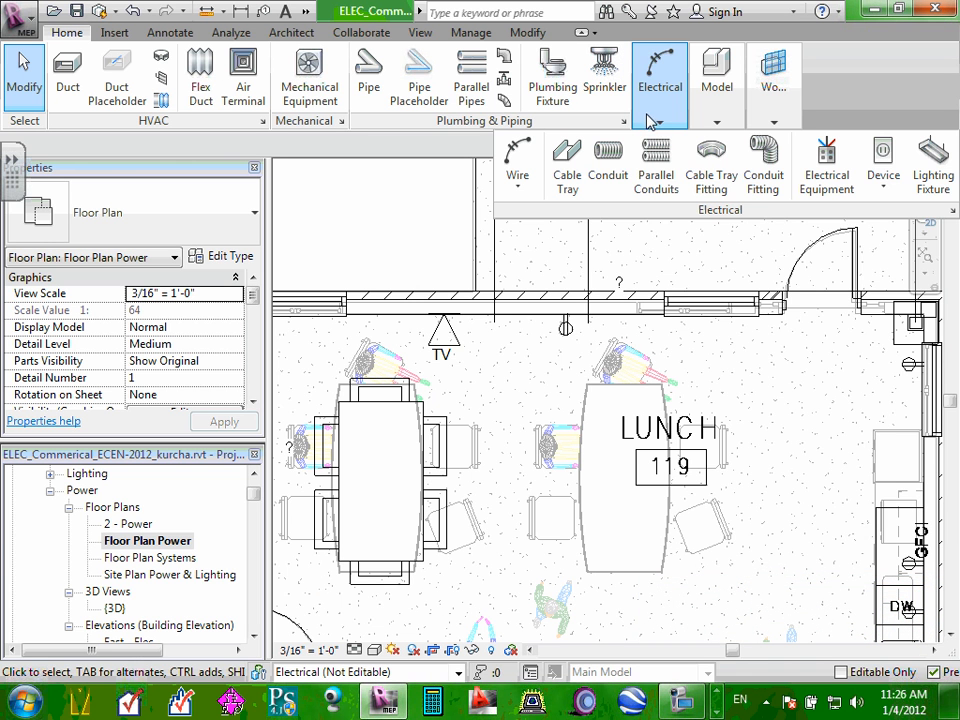
{"action": "left_click", "coordinate": [882, 180]}
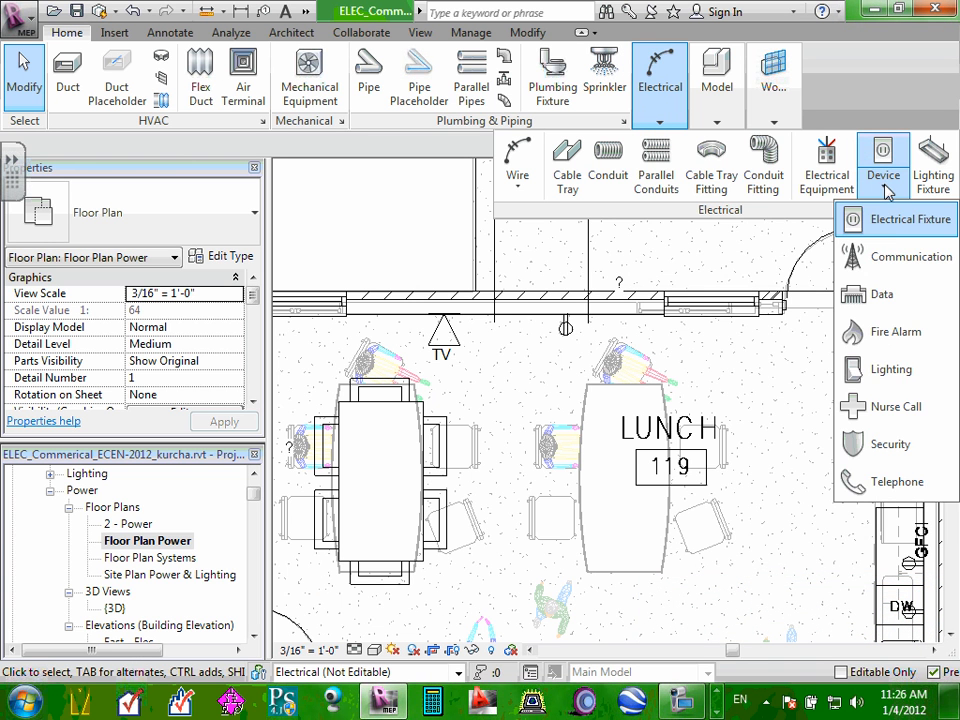
{"action": "left_click", "coordinate": [890, 230]}
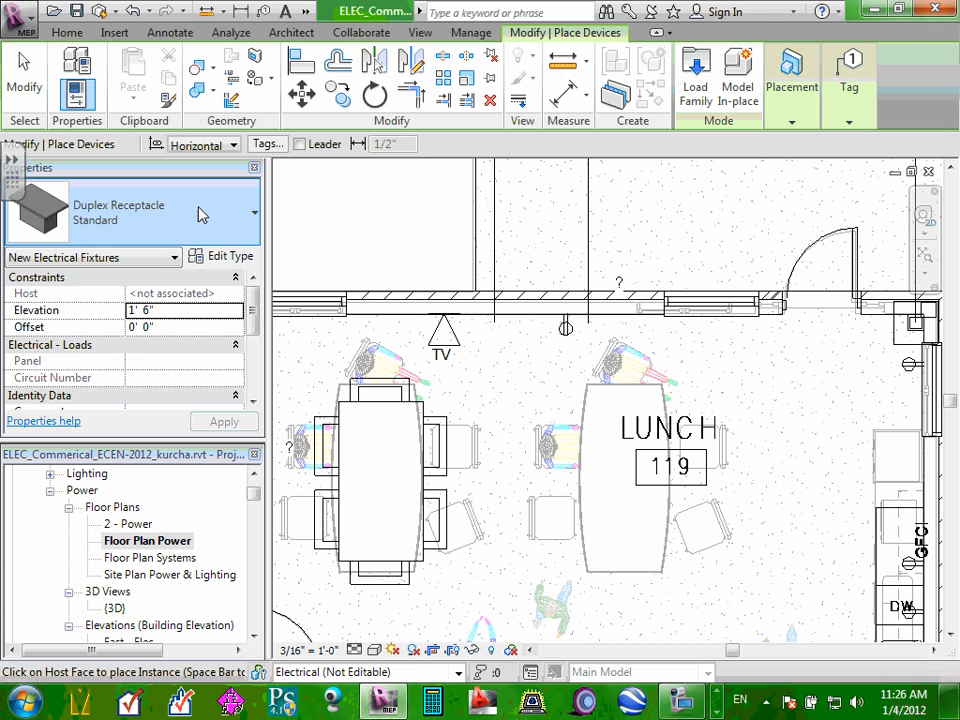
{"action": "left_click", "coordinate": [256, 218]}
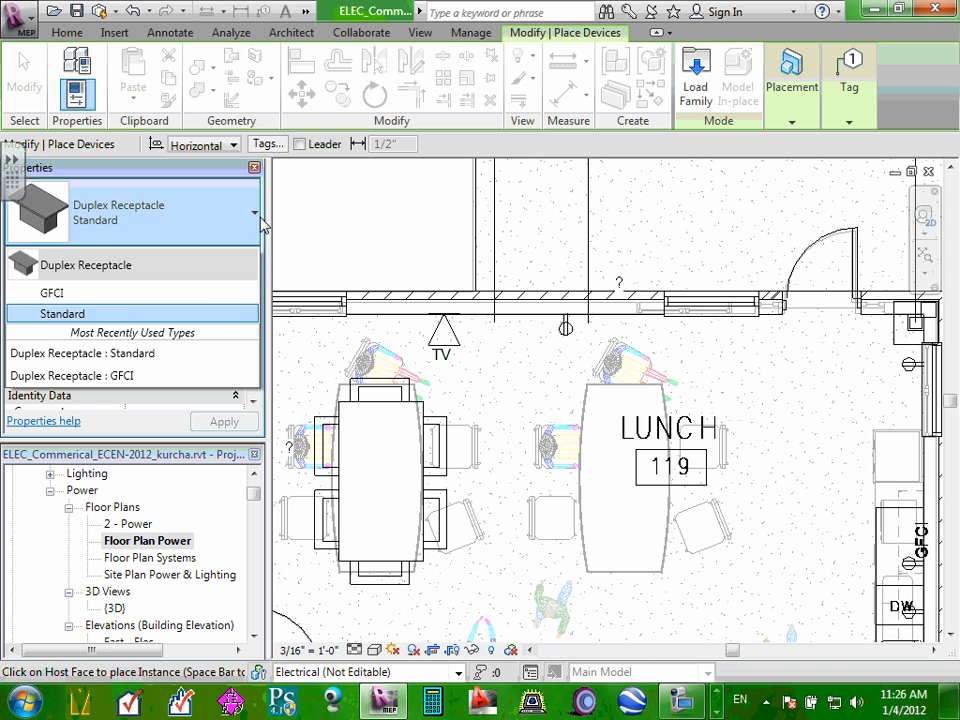
{"action": "left_click", "coordinate": [274, 226]}
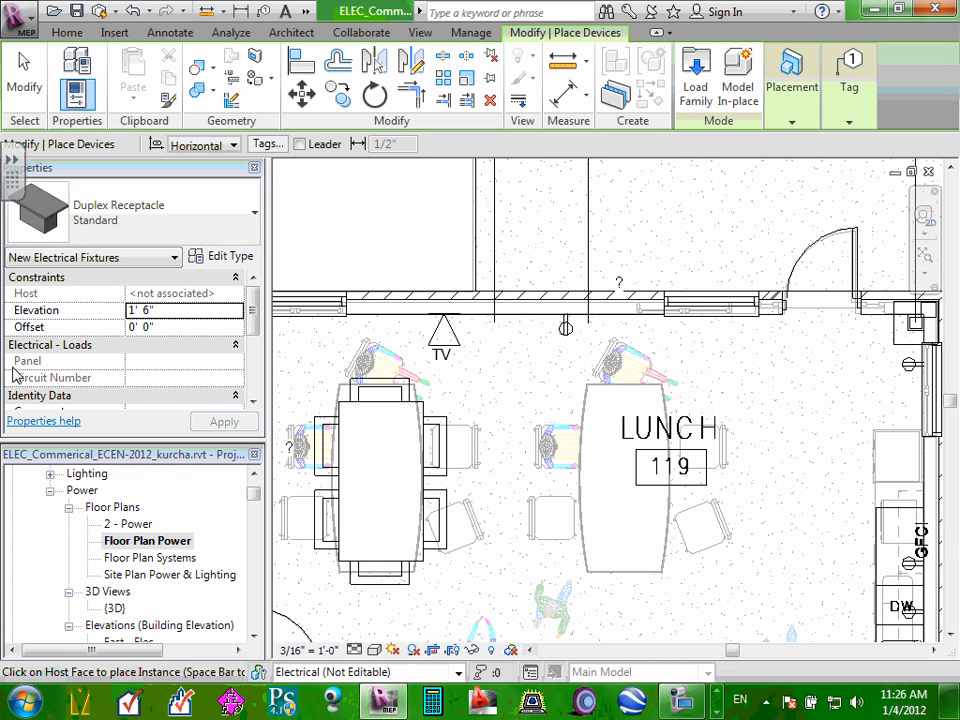
- Look through the Distribution families under Electrical Components, Electric Power in the US Imperial family library
{"action": "left_click", "coordinate": [785, 90]}
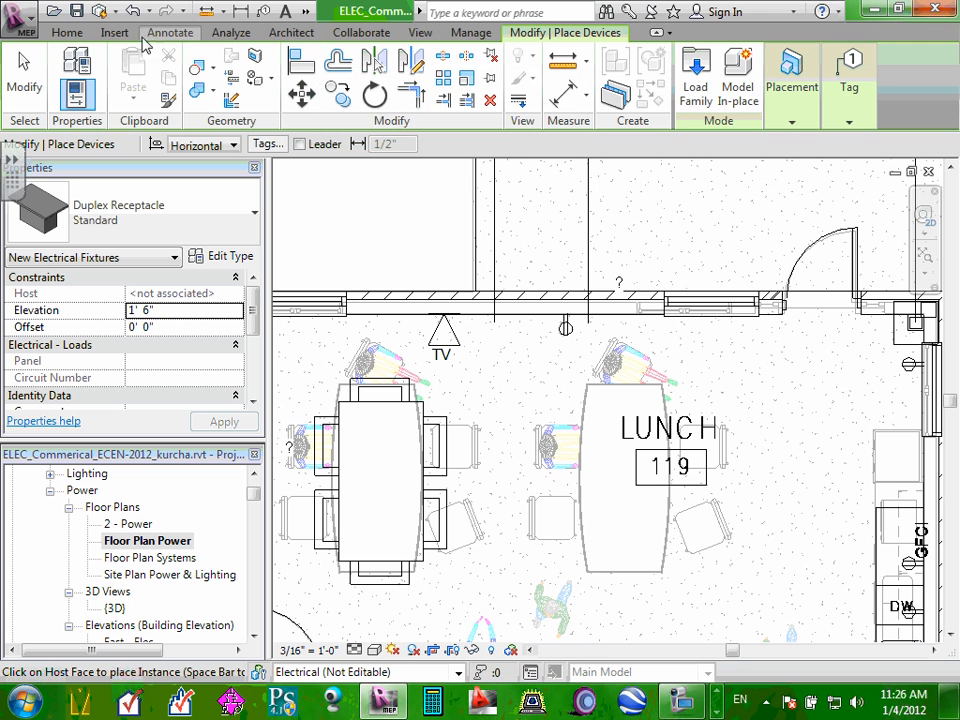
{"action": "left_click", "coordinate": [116, 34]}
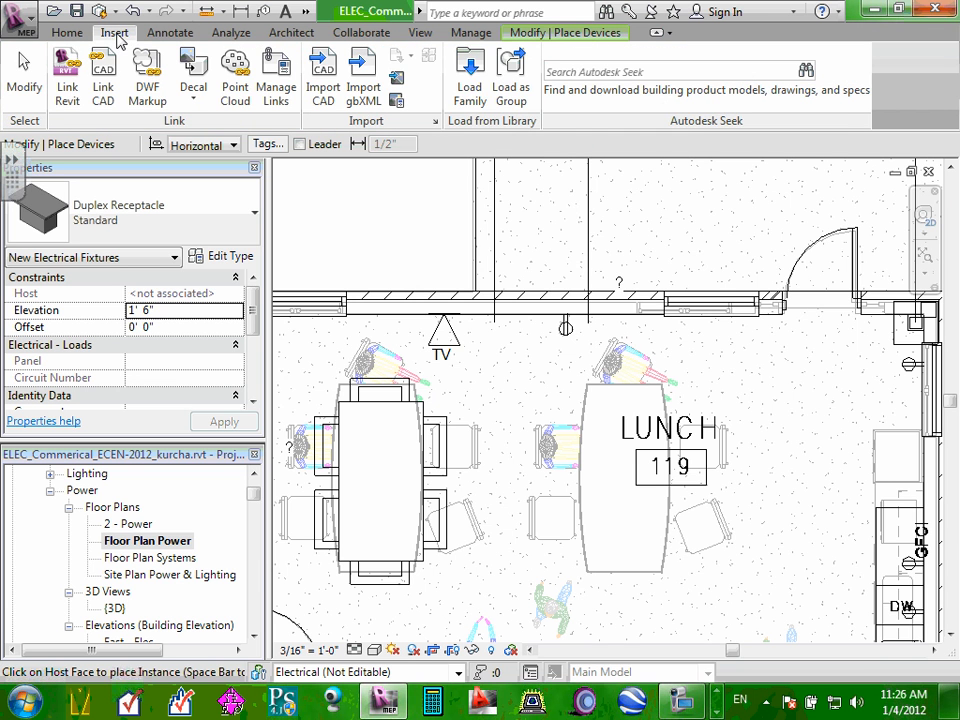
{"action": "left_click", "coordinate": [471, 92]}
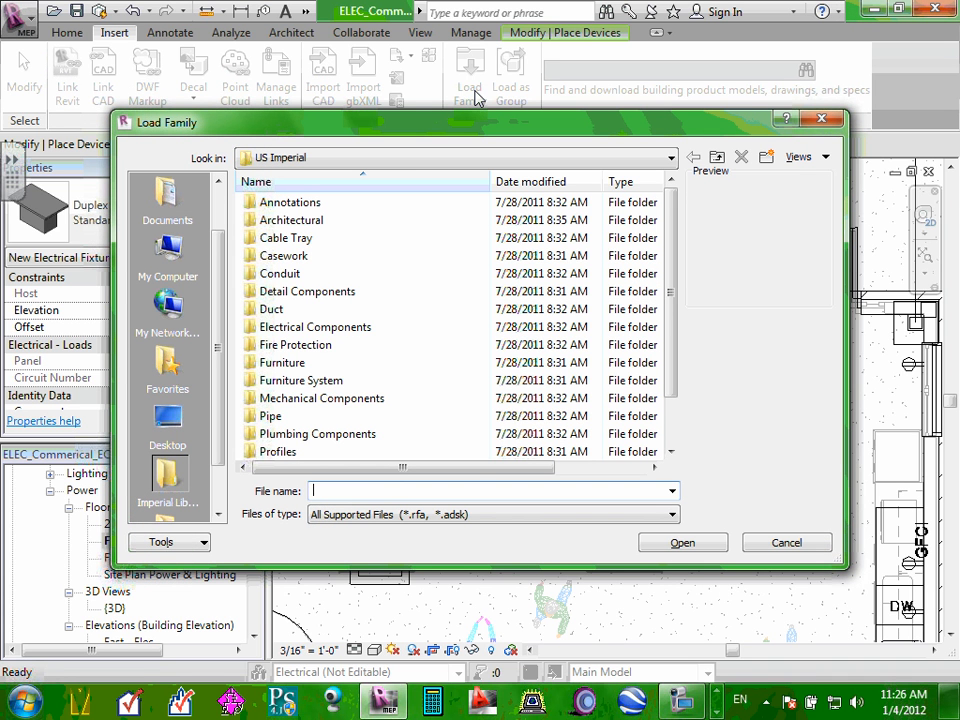
{"action": "double_click", "coordinate": [357, 332]}
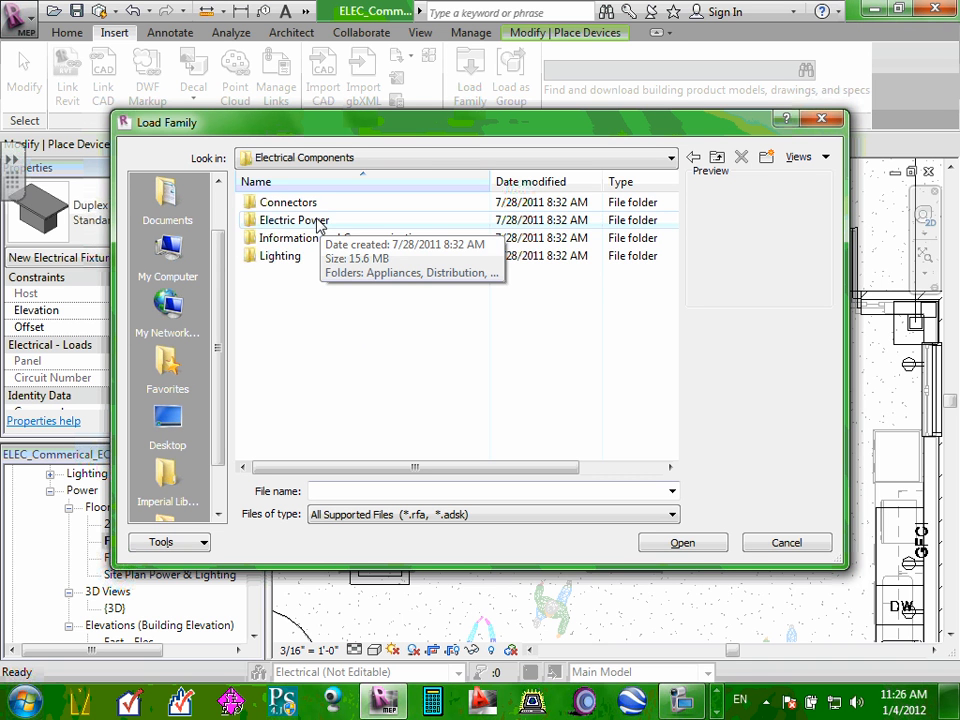
{"action": "double_click", "coordinate": [318, 222]}
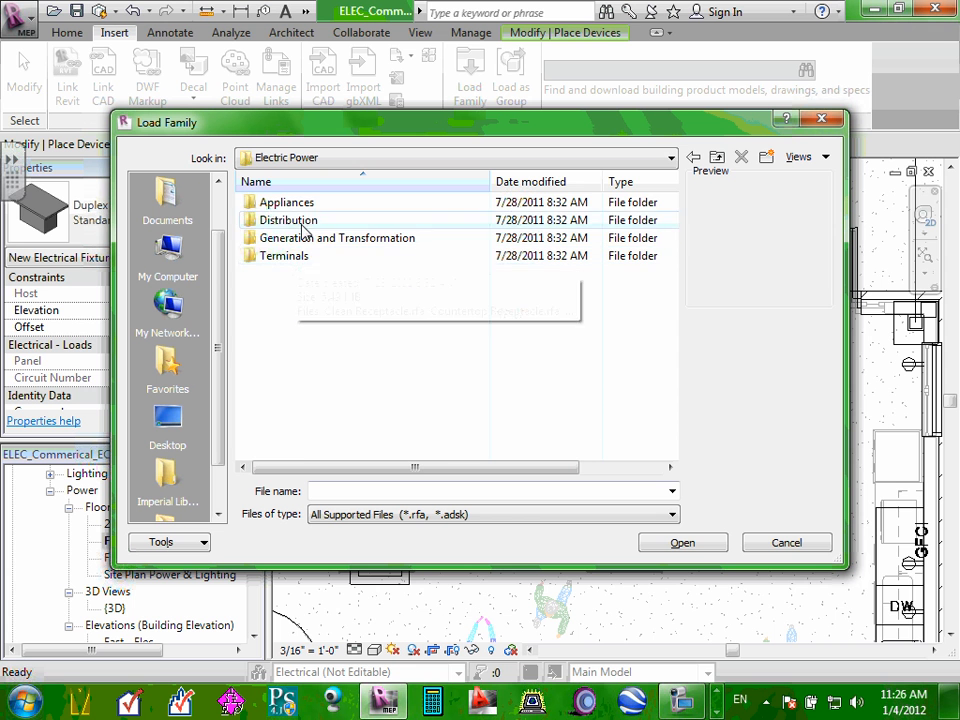
{"action": "double_click", "coordinate": [300, 220]}
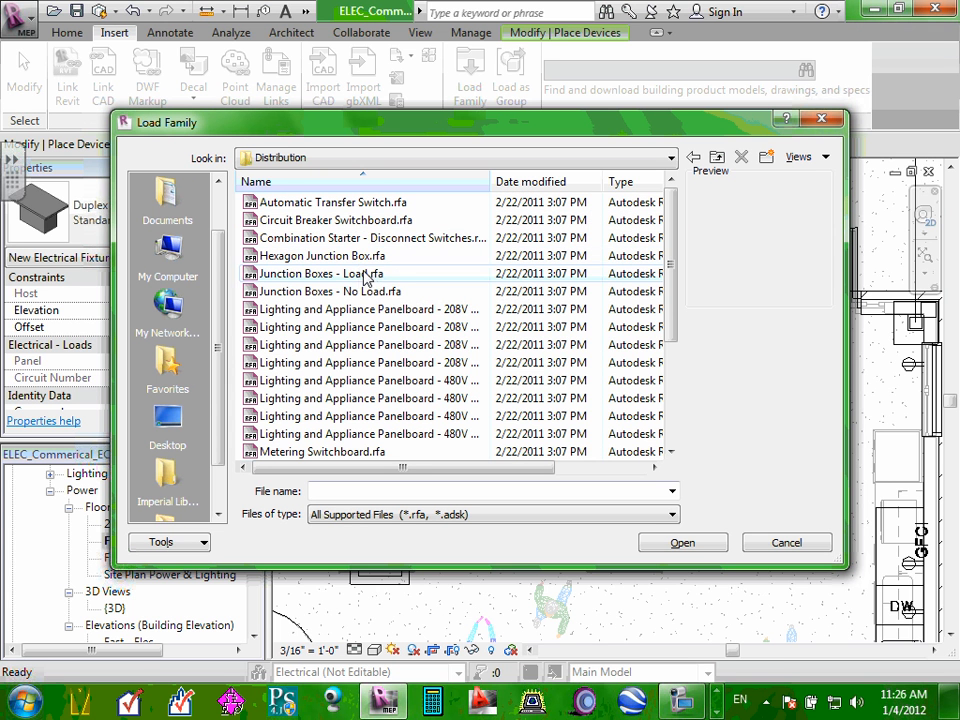
{"action": "scroll", "coordinate": [413, 318], "scroll_direction": "down", "scroll_amount": 1}
{"action": "scroll", "coordinate": [413, 318], "scroll_direction": "down", "scroll_amount": 2}
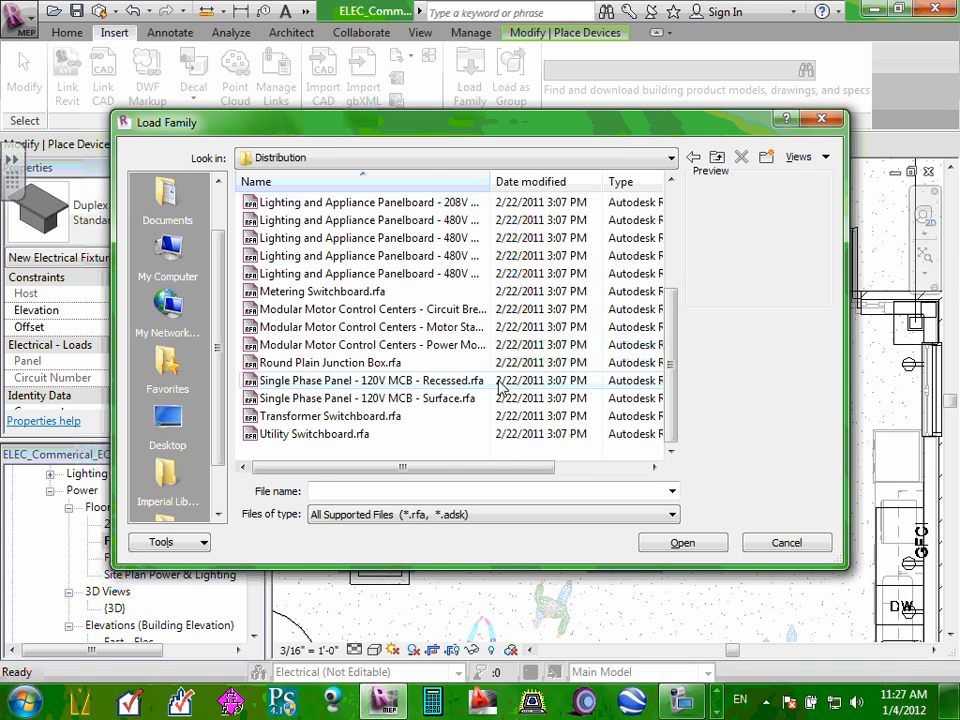
{"action": "scroll", "coordinate": [480, 370], "scroll_direction": "up", "scroll_amount": 3}
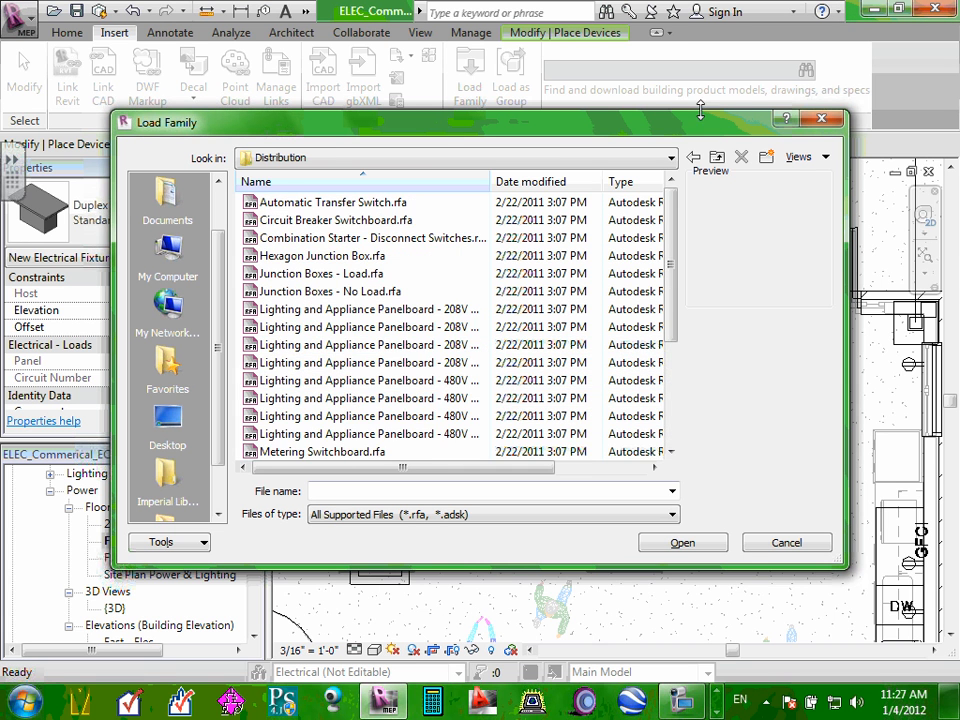
- Look through the receptacle and switch families in the Terminals folder of Electric Power, and leave the library without loading any
{"action": "left_click", "coordinate": [718, 158]}
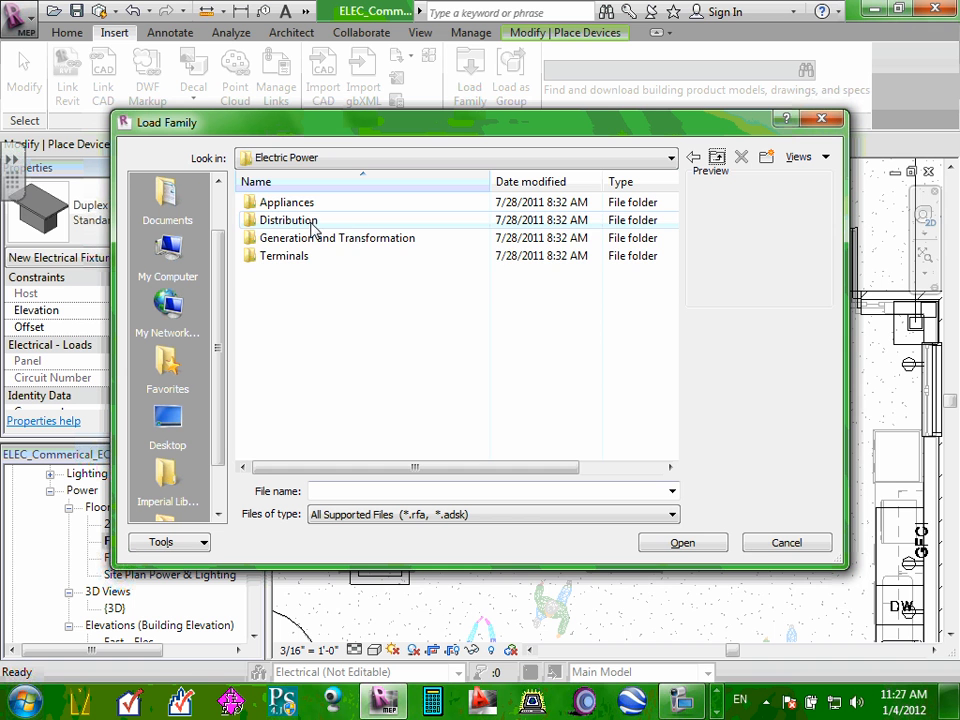
{"action": "double_click", "coordinate": [303, 257]}
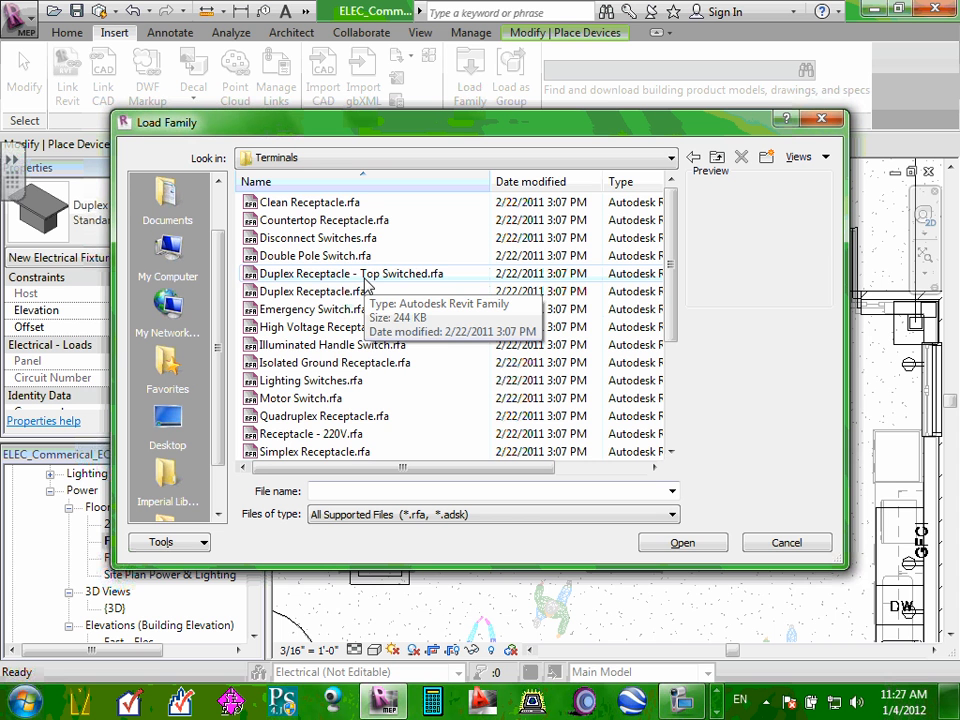
{"action": "scroll", "coordinate": [358, 405], "scroll_direction": "down", "scroll_amount": 2}
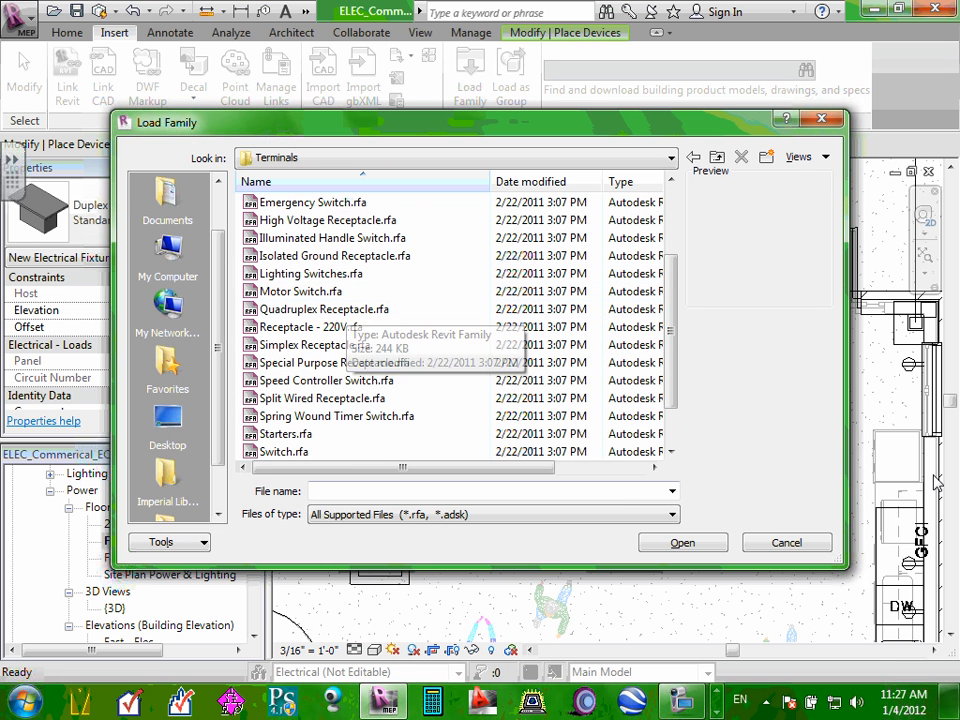
{"action": "left_click", "coordinate": [805, 549]}
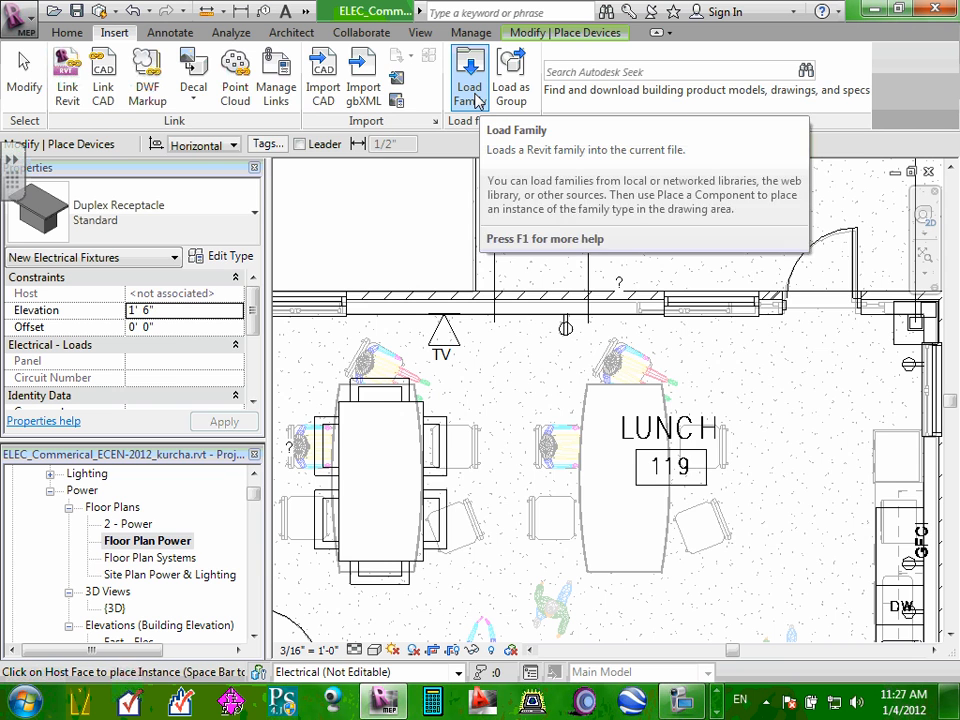
- Browse the US Imperial family library to the Electric Power folder inside Electrical Components for loading a family
{"action": "left_click", "coordinate": [473, 95]}
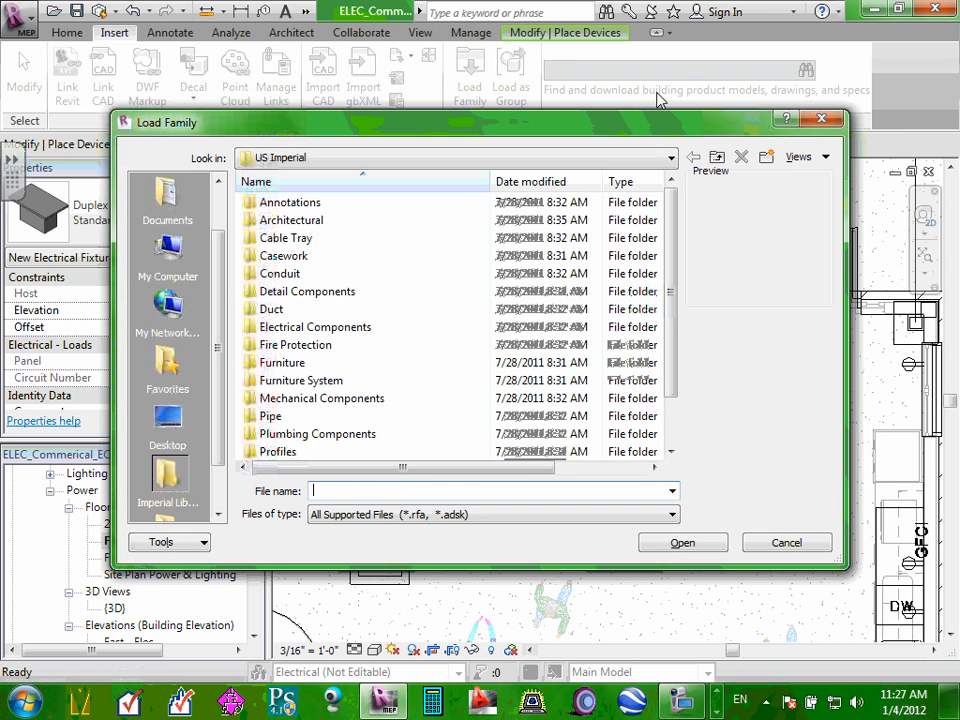
{"action": "left_click", "coordinate": [671, 158]}
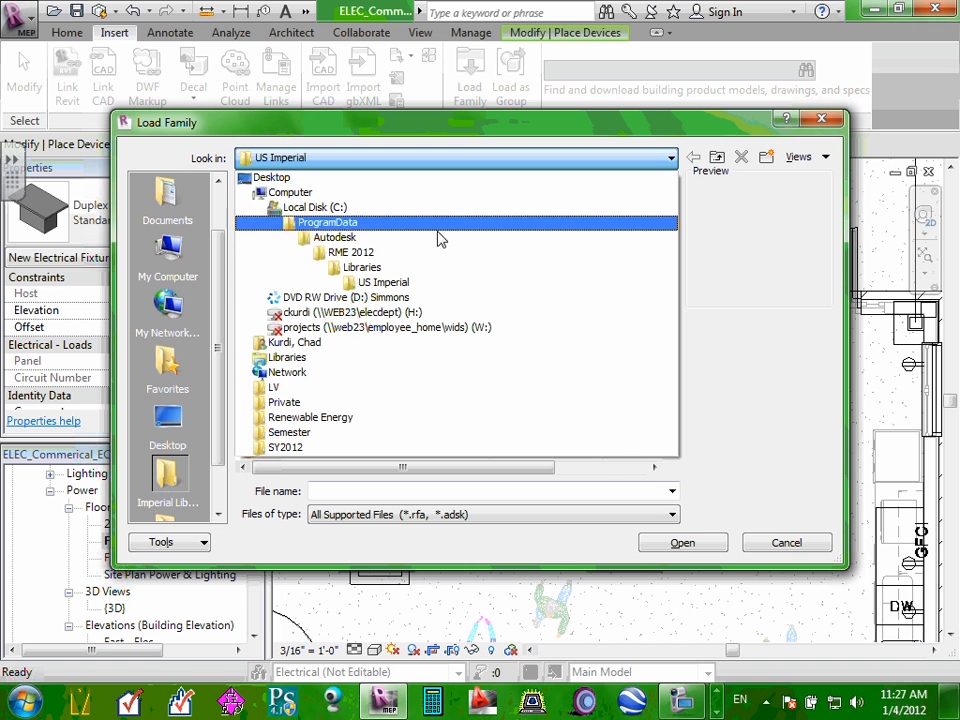
{"action": "left_click", "coordinate": [397, 285]}
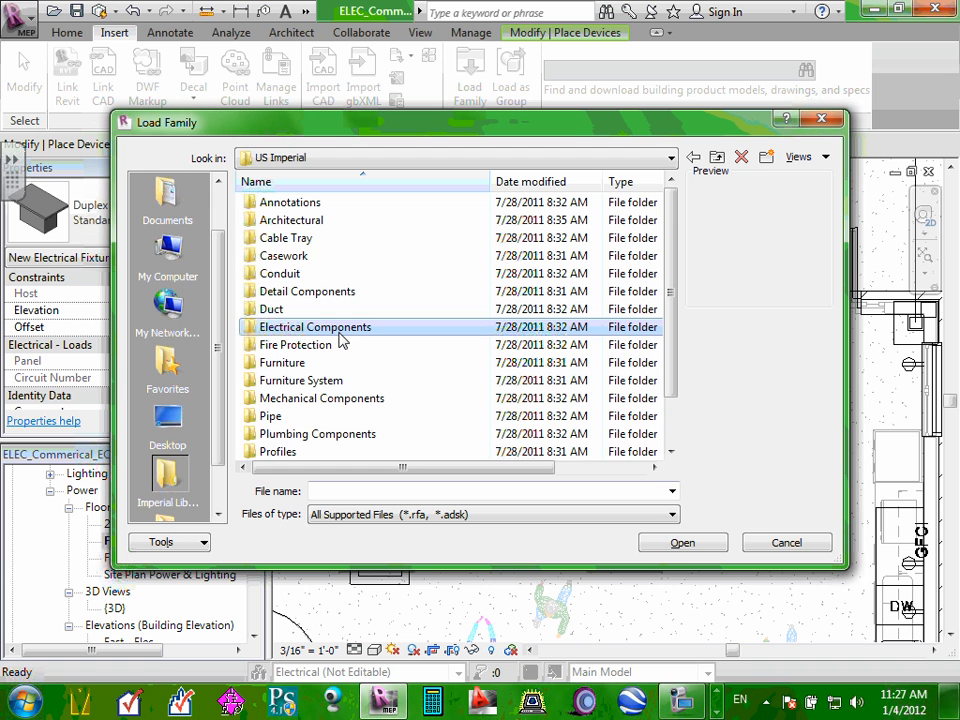
{"action": "double_click", "coordinate": [339, 339]}
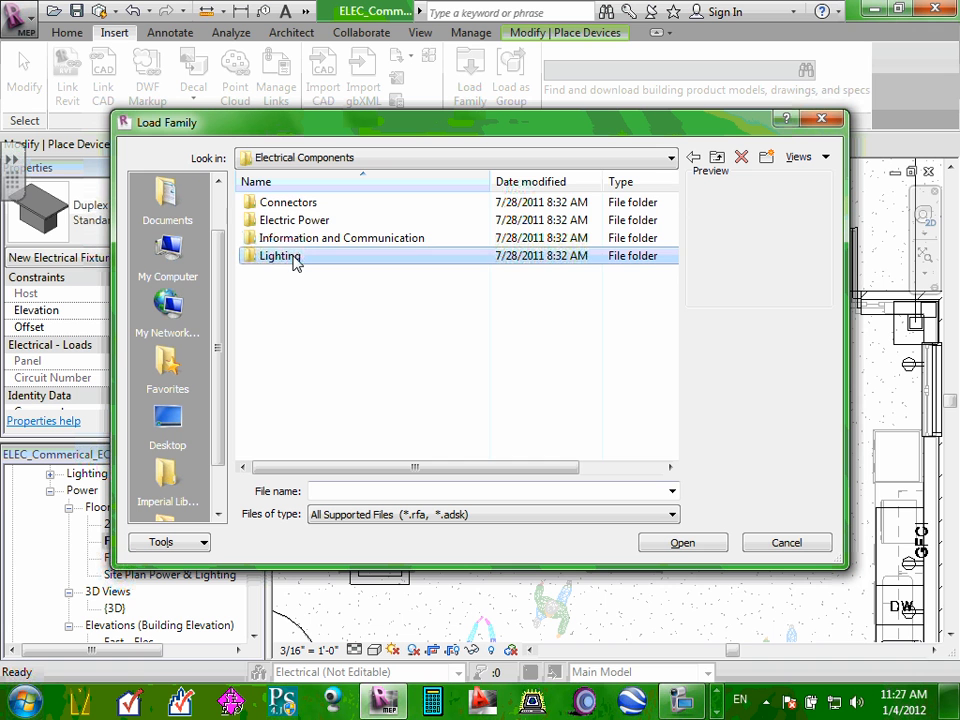
{"action": "left_click", "coordinate": [318, 204]}
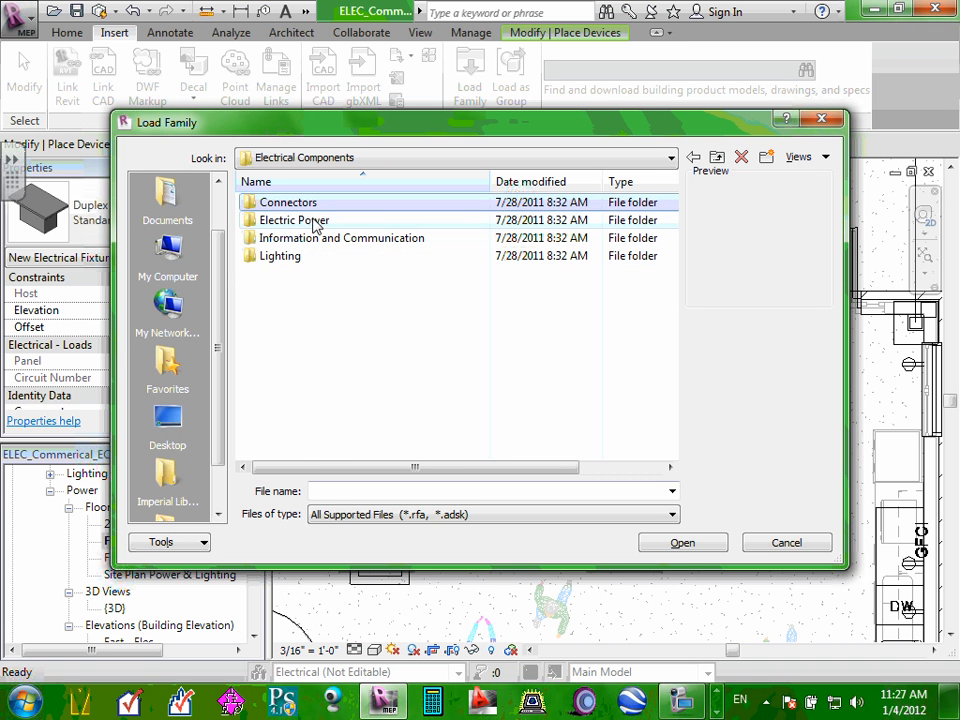
{"action": "left_click", "coordinate": [315, 222]}
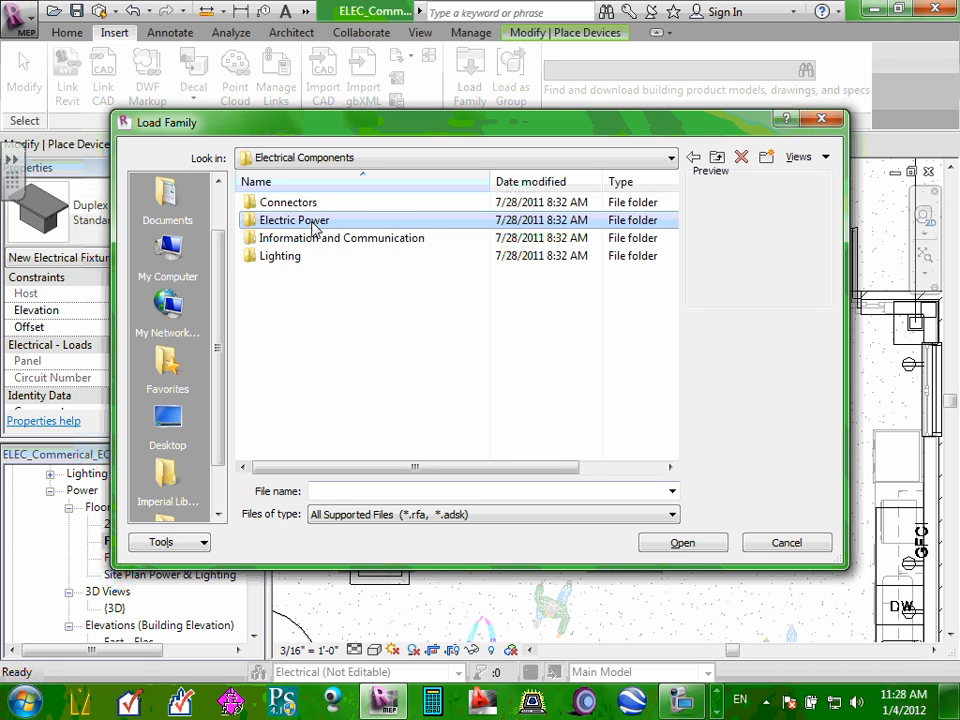
{"action": "left_click", "coordinate": [336, 240]}
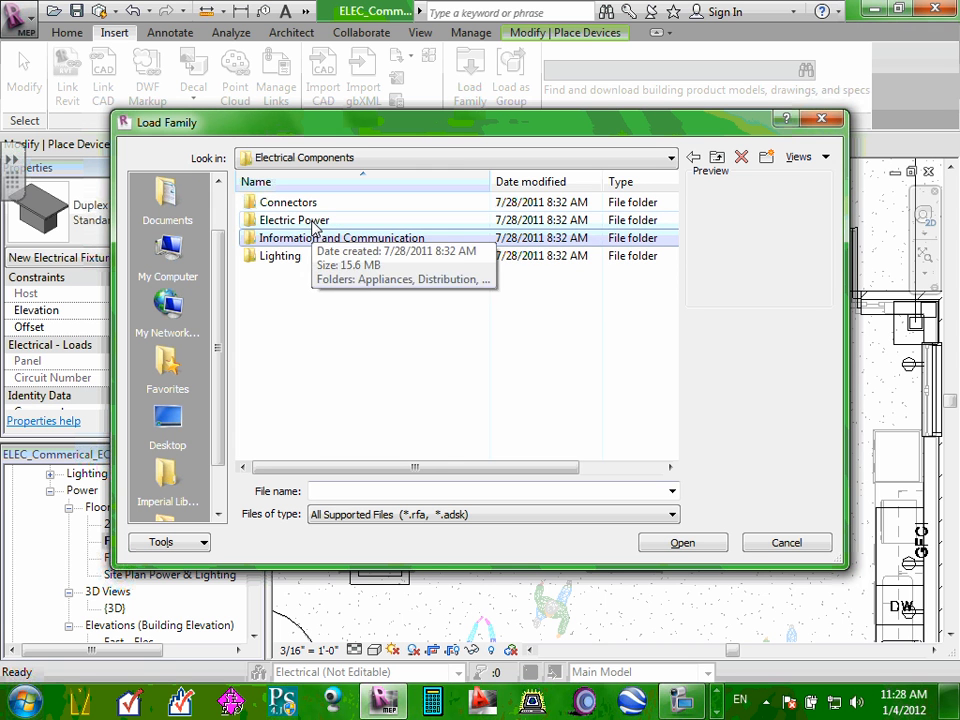
{"action": "left_click", "coordinate": [313, 222]}
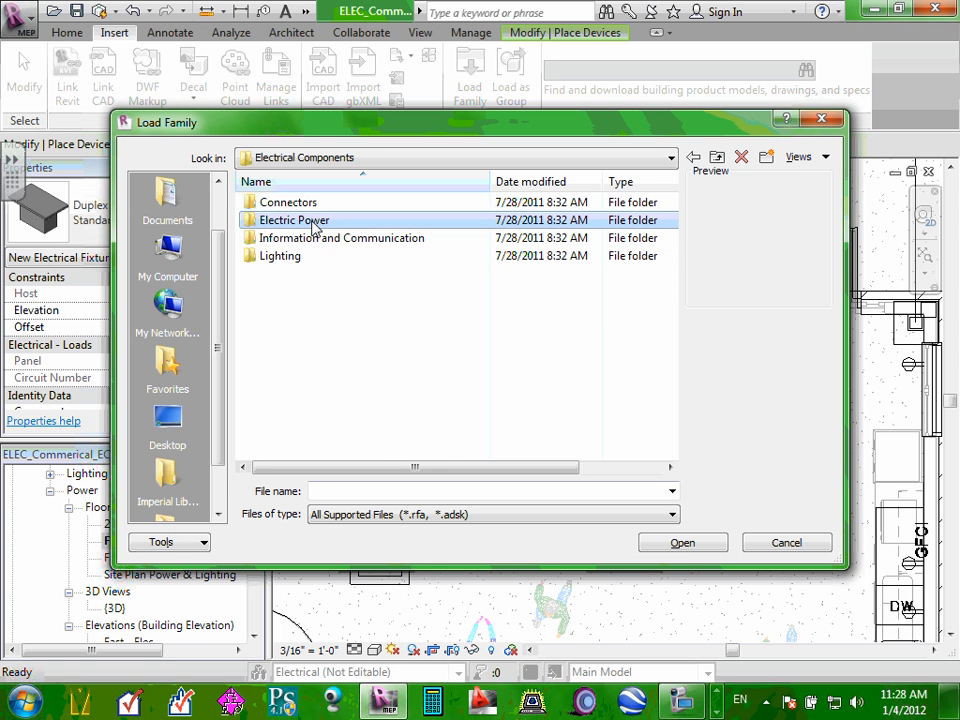
{"action": "double_click", "coordinate": [313, 222]}
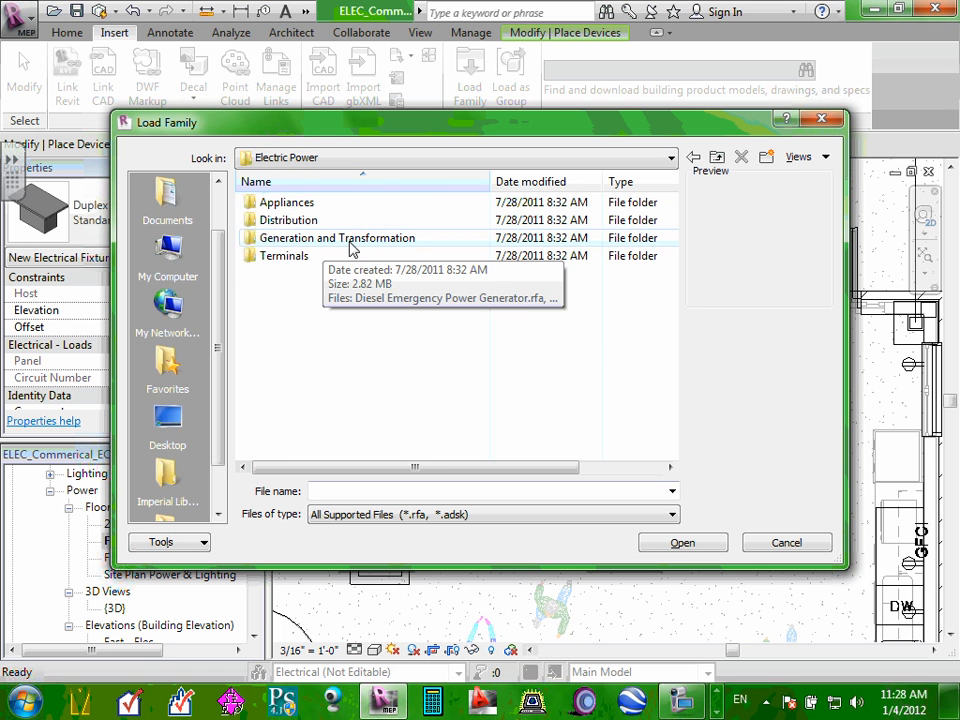
- Load the Quadruplex Receptacle.rfa family from the Terminals folder into the project
{"action": "left_click", "coordinate": [286, 262]}
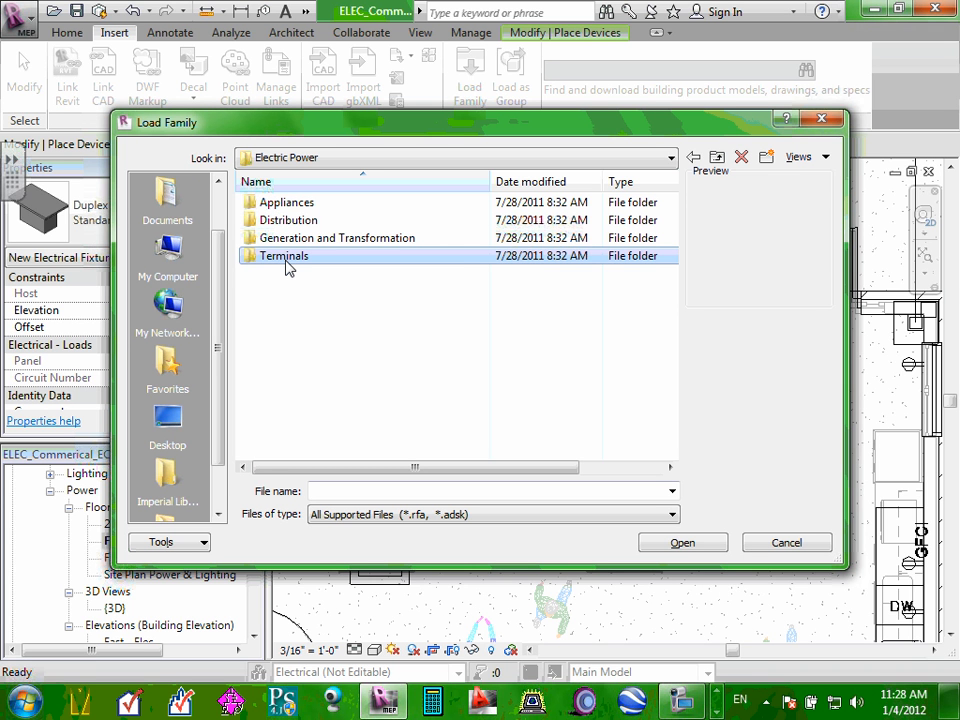
{"action": "double_click", "coordinate": [286, 262]}
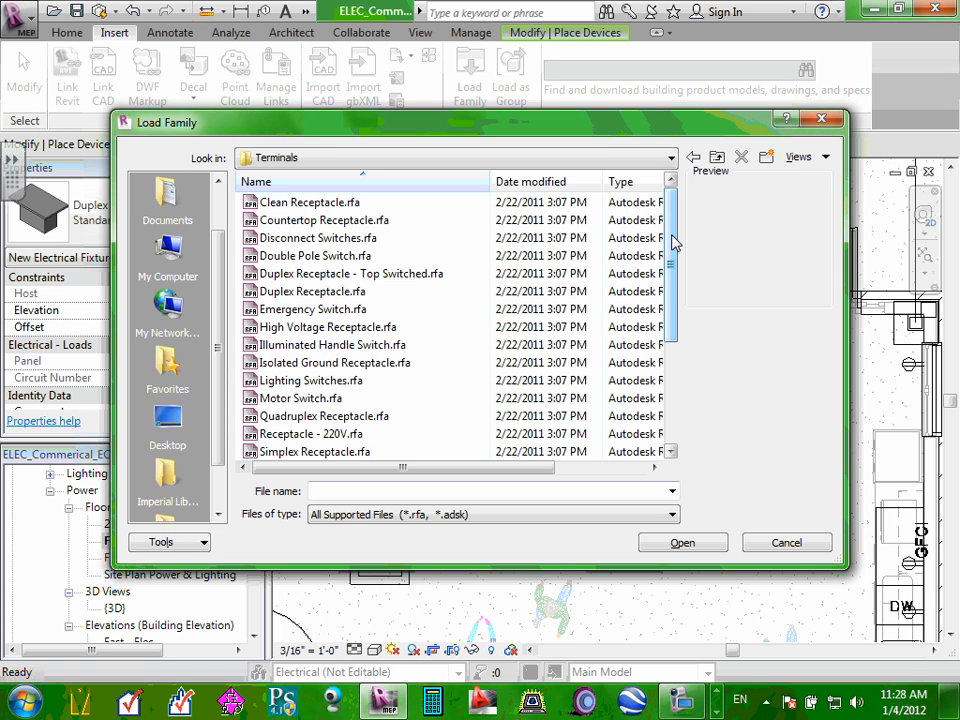
{"action": "left_click_drag", "start_coordinate": [673, 243], "coordinate": [669, 429]}
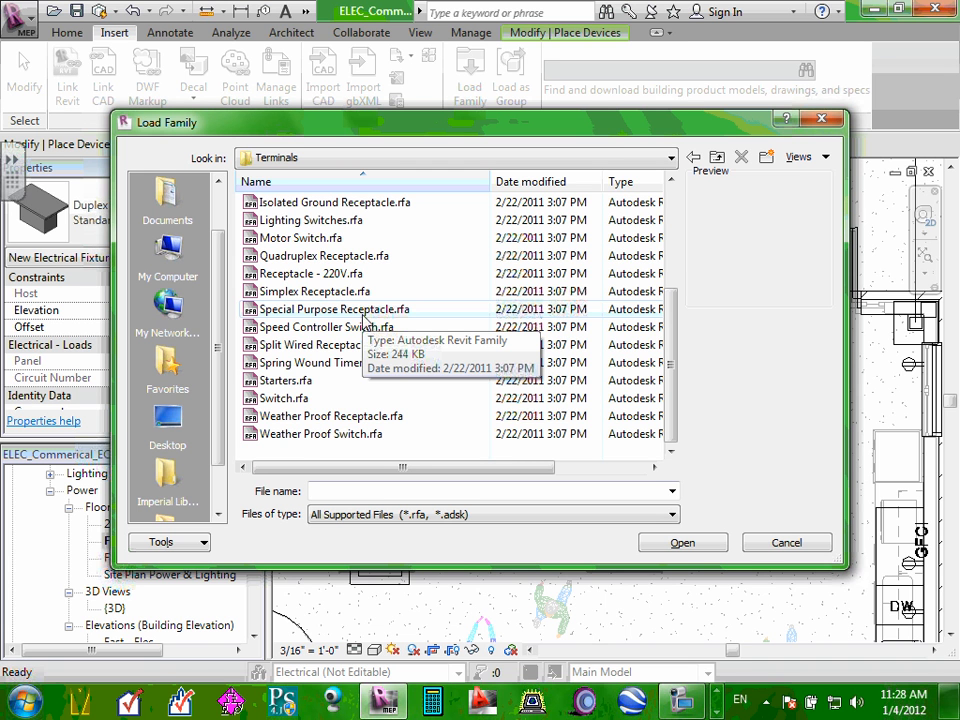
{"action": "left_click", "coordinate": [345, 256]}
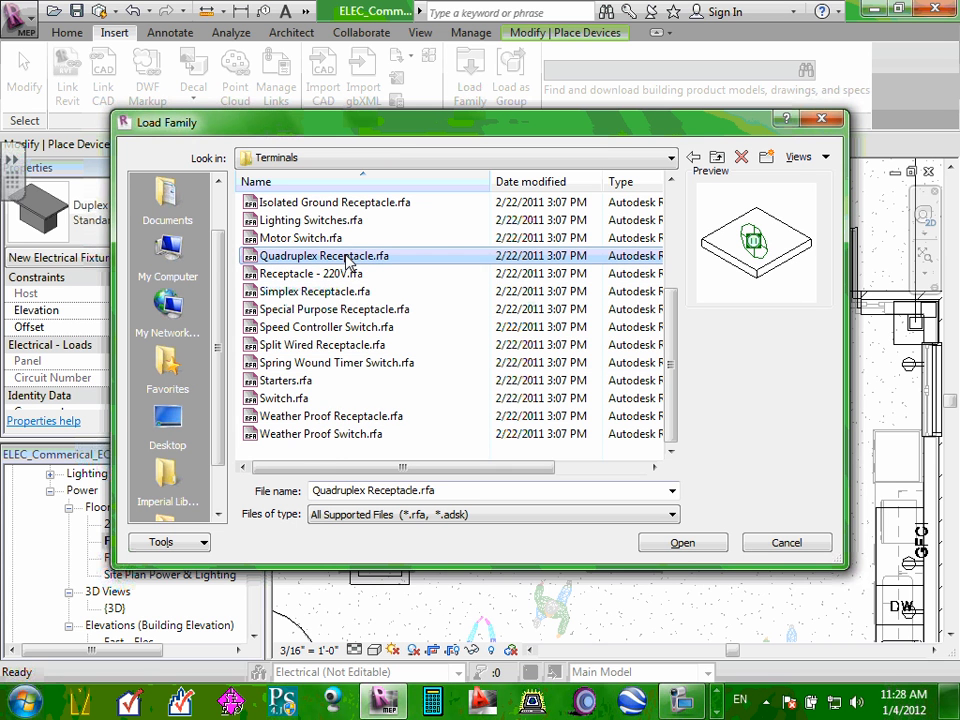
{"action": "double_click", "coordinate": [345, 256]}
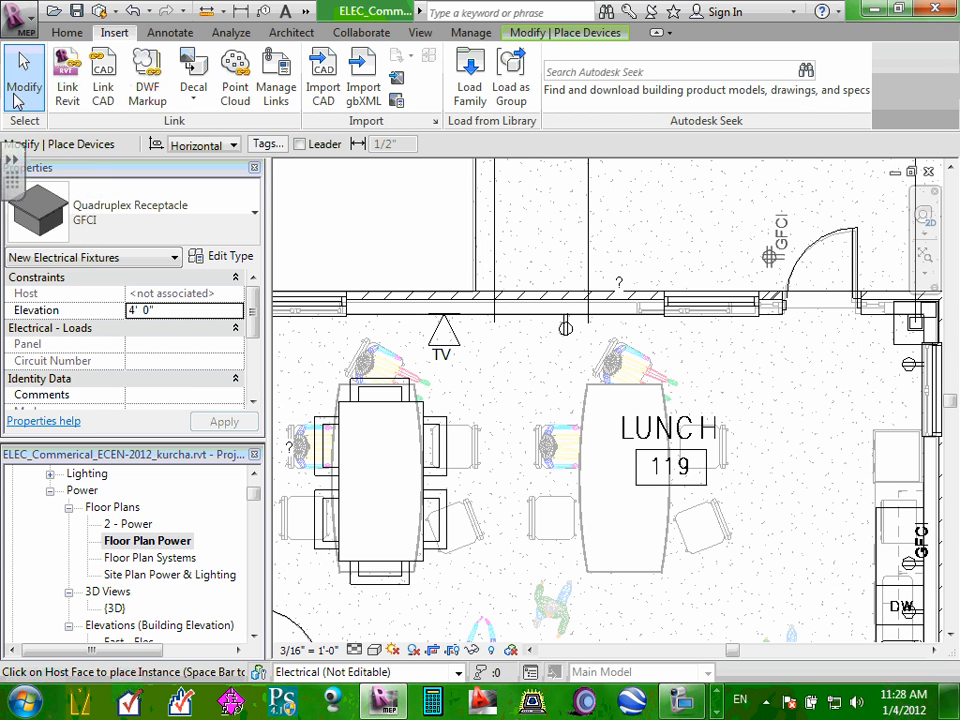
- Place a Plain Quadruplex Receptacle on the upper wall of Lunch room 119, between the TV outlet and the duplex receptacle
{"action": "left_click", "coordinate": [255, 215]}
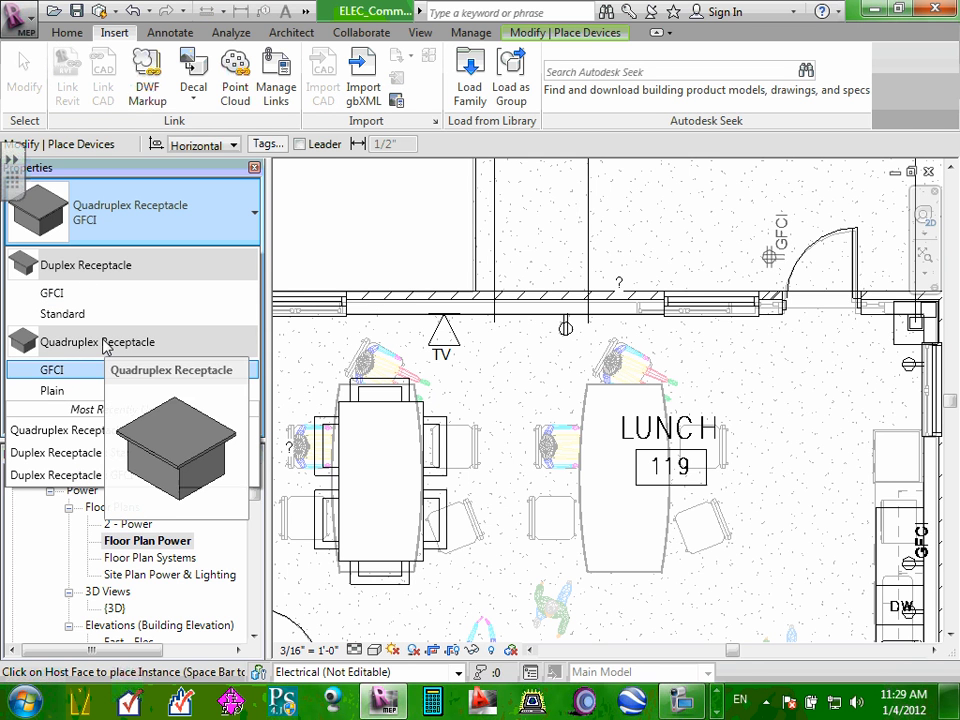
{"action": "mouse_move", "coordinate": [60, 390]}
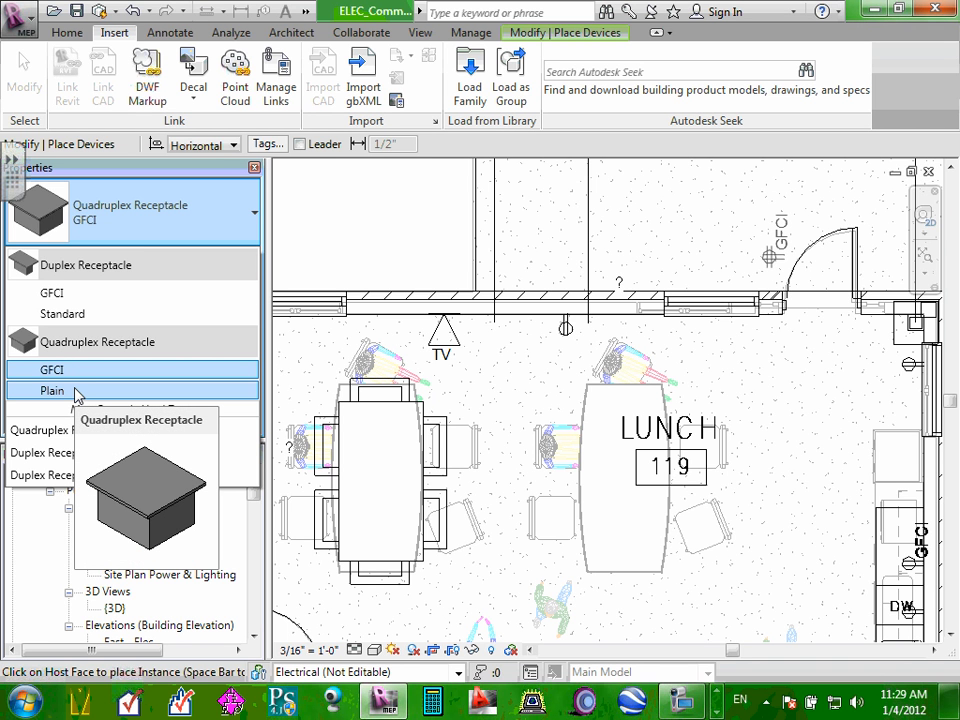
{"action": "left_click", "coordinate": [76, 391]}
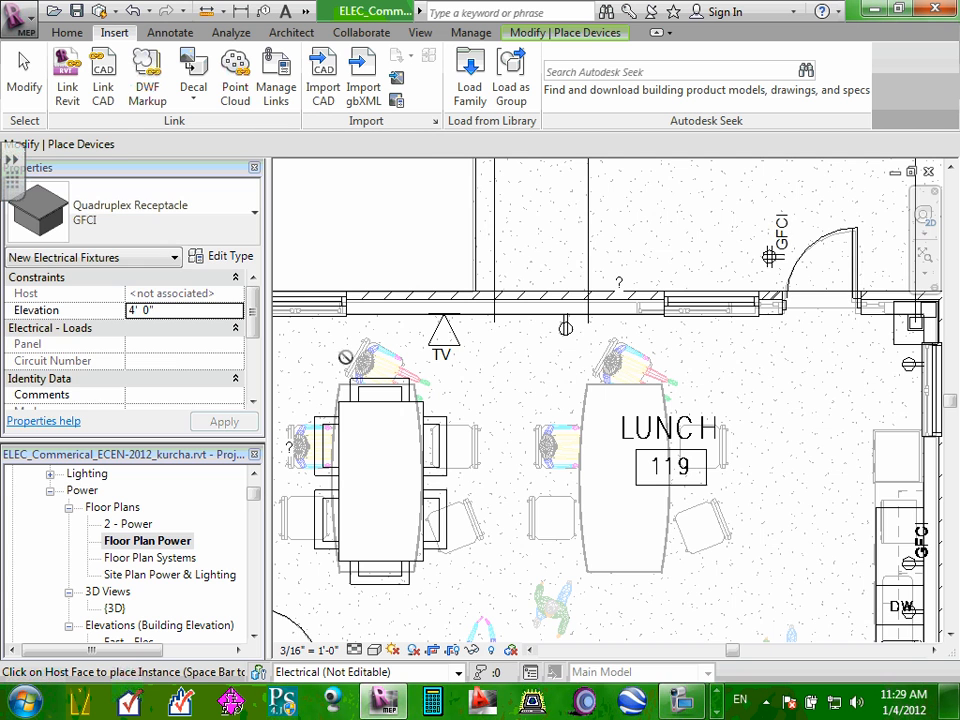
{"action": "scroll", "coordinate": [537, 322], "scroll_direction": "up", "scroll_amount": 2}
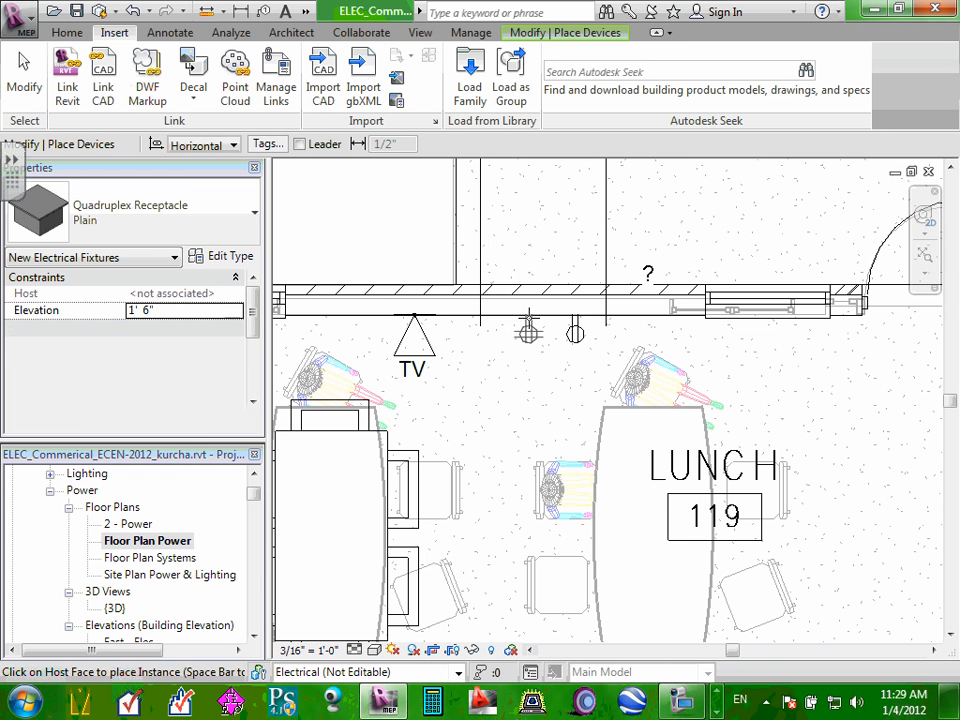
{"action": "left_click", "coordinate": [575, 324]}
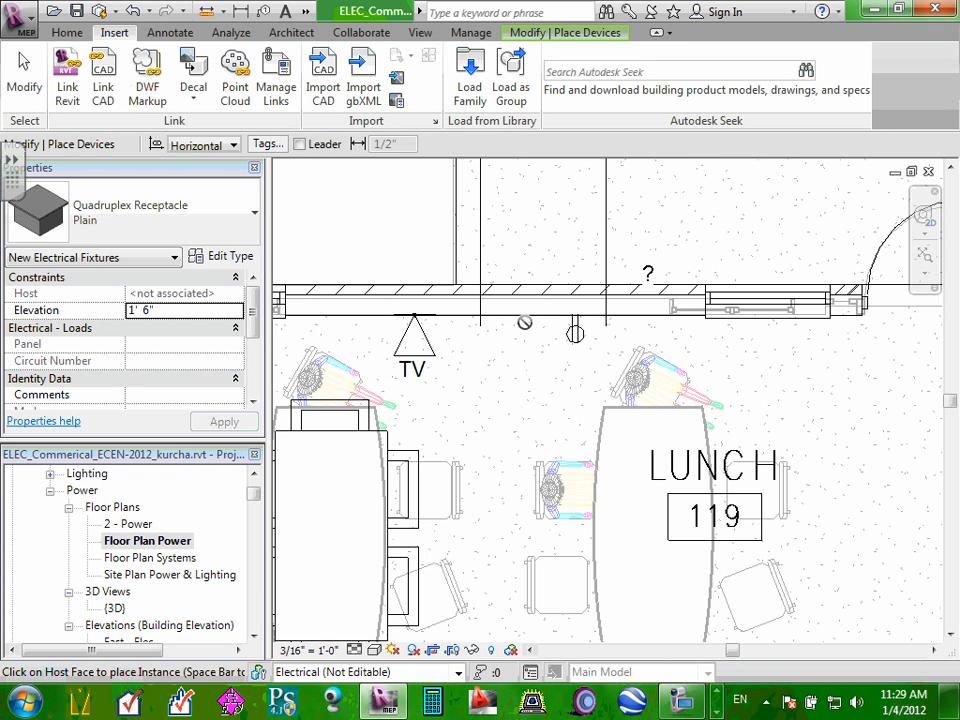
{"action": "left_click", "coordinate": [476, 318]}
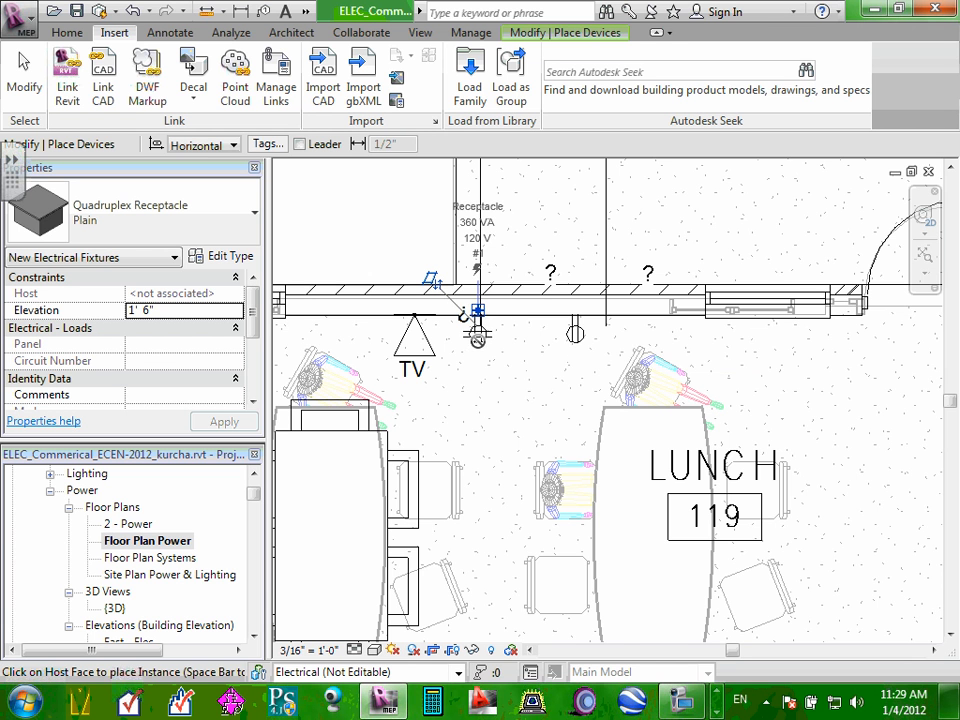
{"action": "scroll", "coordinate": [476, 318], "scroll_direction": "down", "scroll_amount": 3}
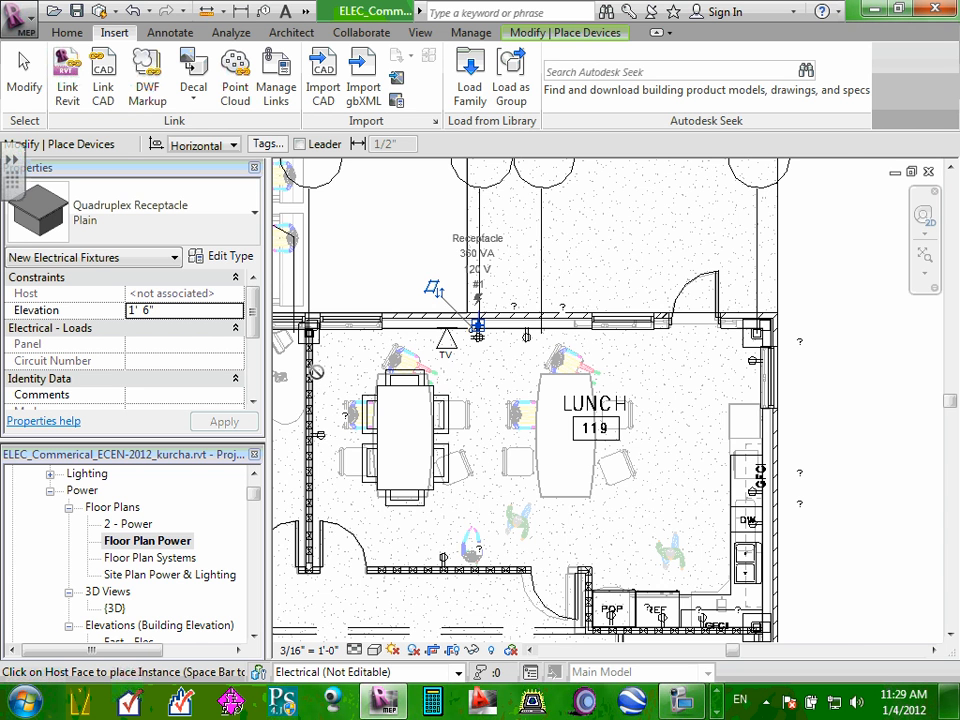
{"action": "scroll", "coordinate": [315, 372], "scroll_direction": "up", "scroll_amount": 3}
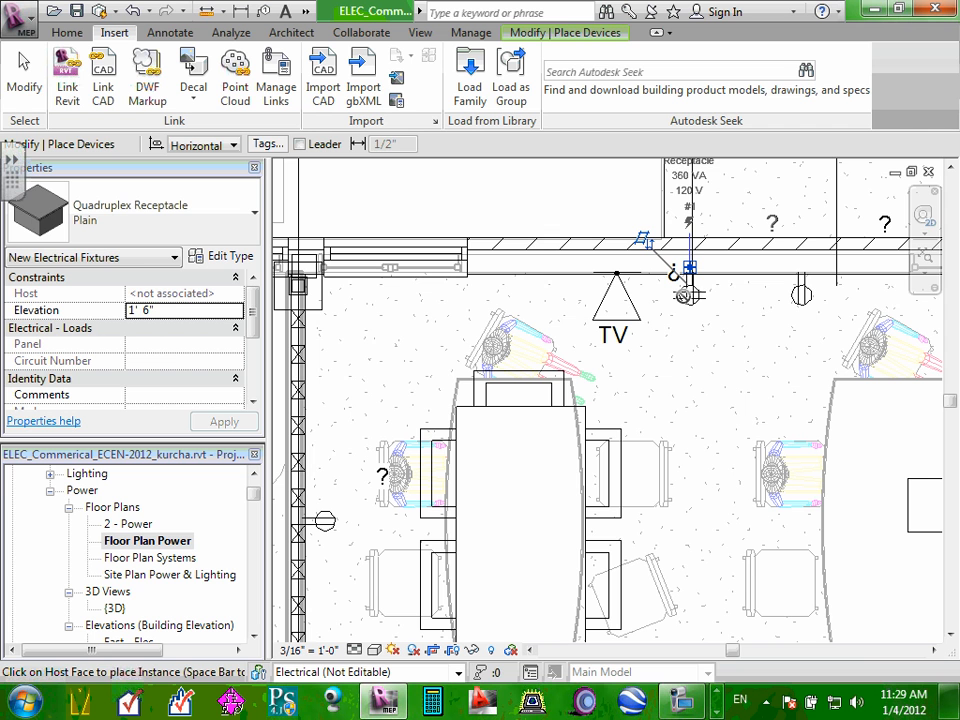
{"action": "key", "text": "Escape"}
{"action": "key", "text": "Escape"}
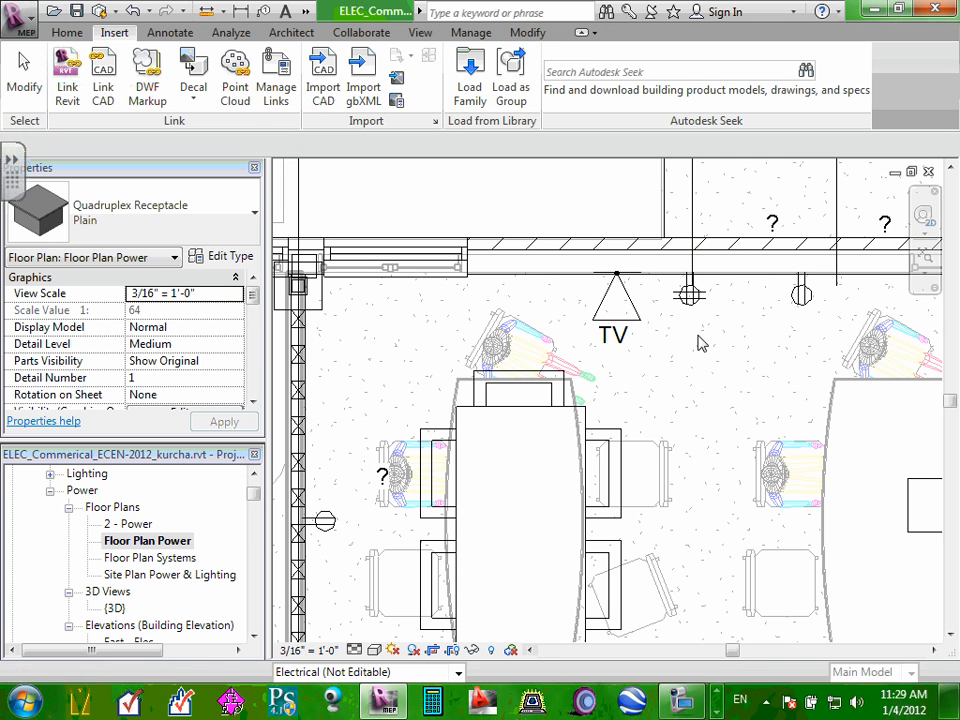
- Check the properties of the quadruplex receptacle on the upper wall beside the TV outlet
{"action": "left_click", "coordinate": [691, 298]}
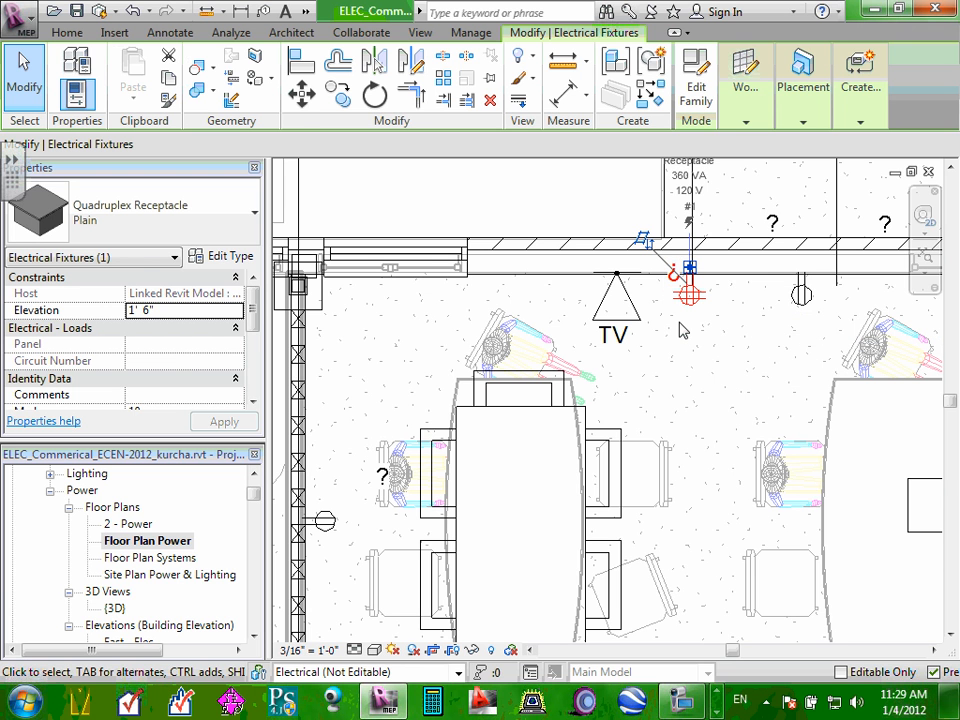
{"action": "left_click", "coordinate": [683, 318]}
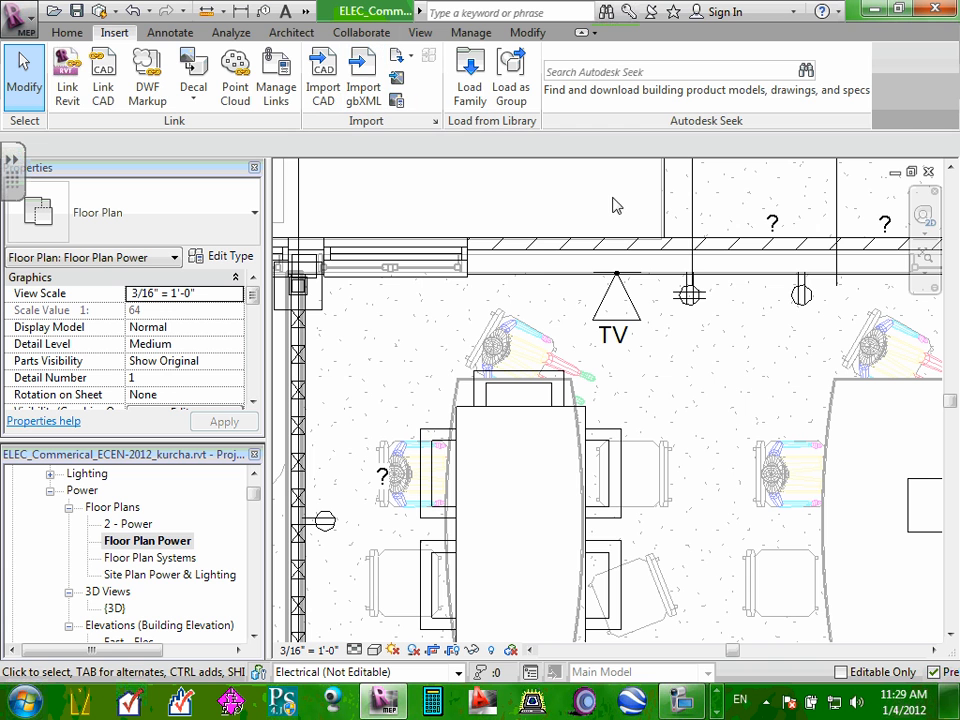
- Place a Plain Quadruplex Receptacle electrical fixture on Lunch room 119's left wall, between the upper corner column and the duplex receptacle
{"action": "left_click", "coordinate": [69, 35]}
{"action": "left_click", "coordinate": [660, 122]}
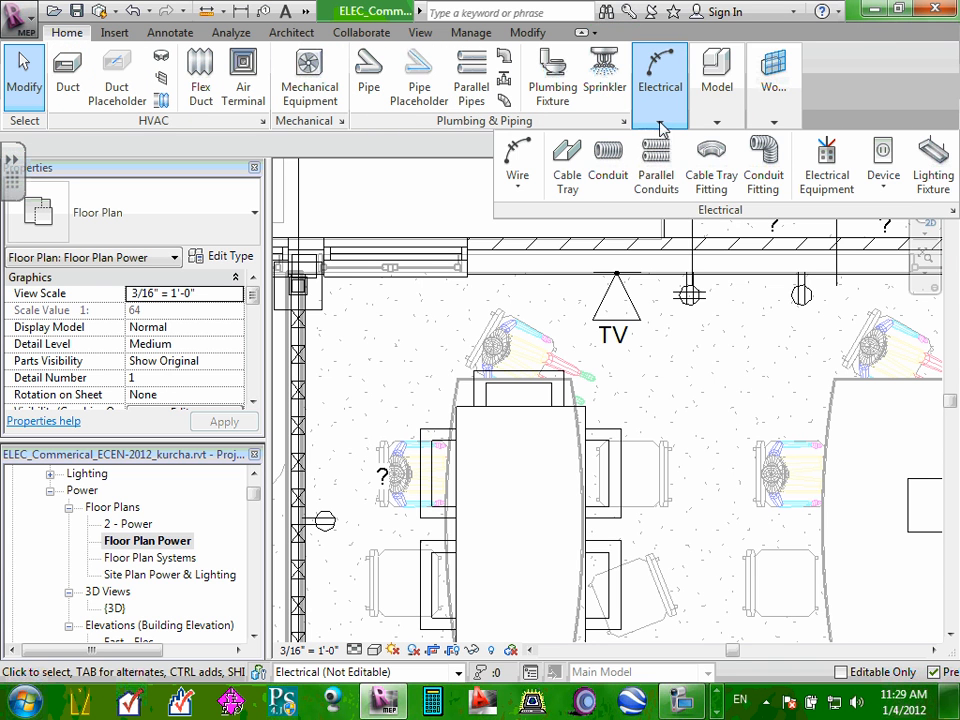
{"action": "left_click", "coordinate": [883, 170]}
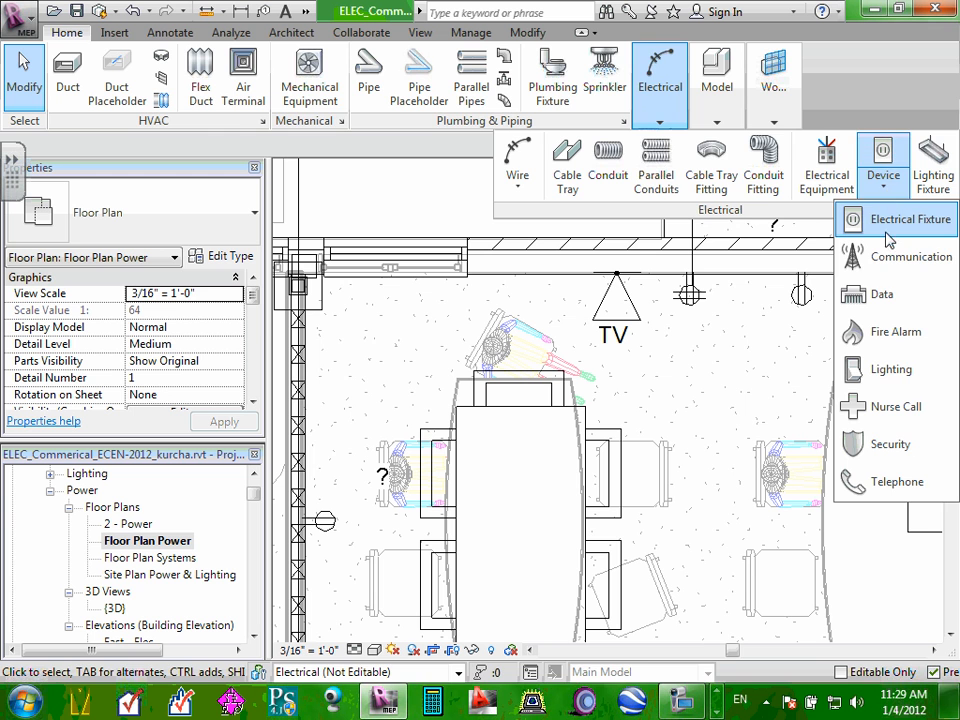
{"action": "left_click", "coordinate": [900, 222]}
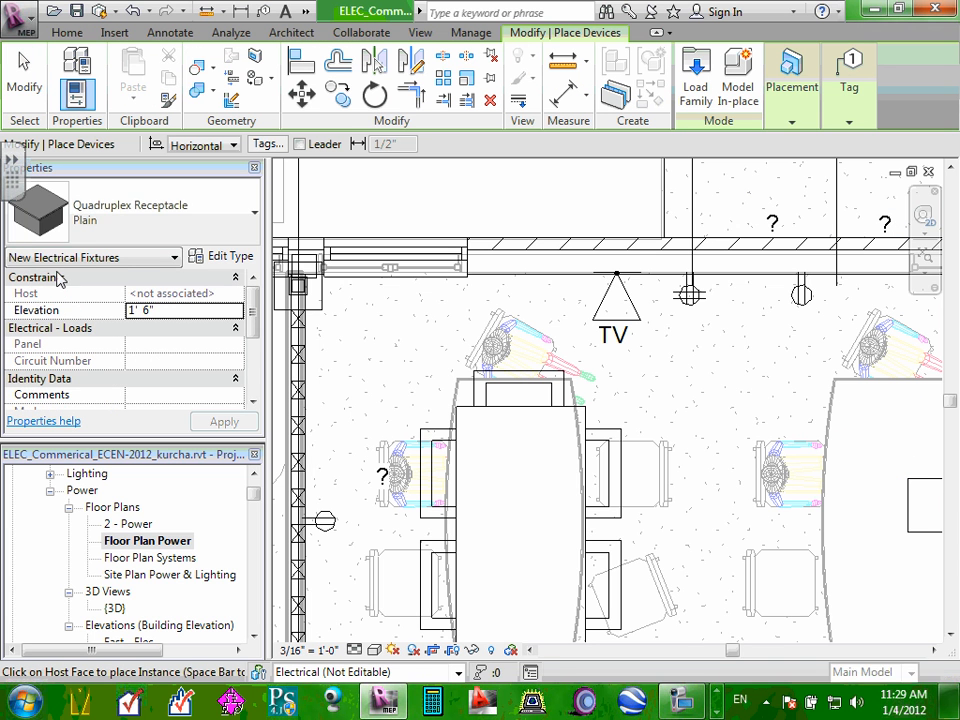
{"action": "left_click", "coordinate": [255, 214]}
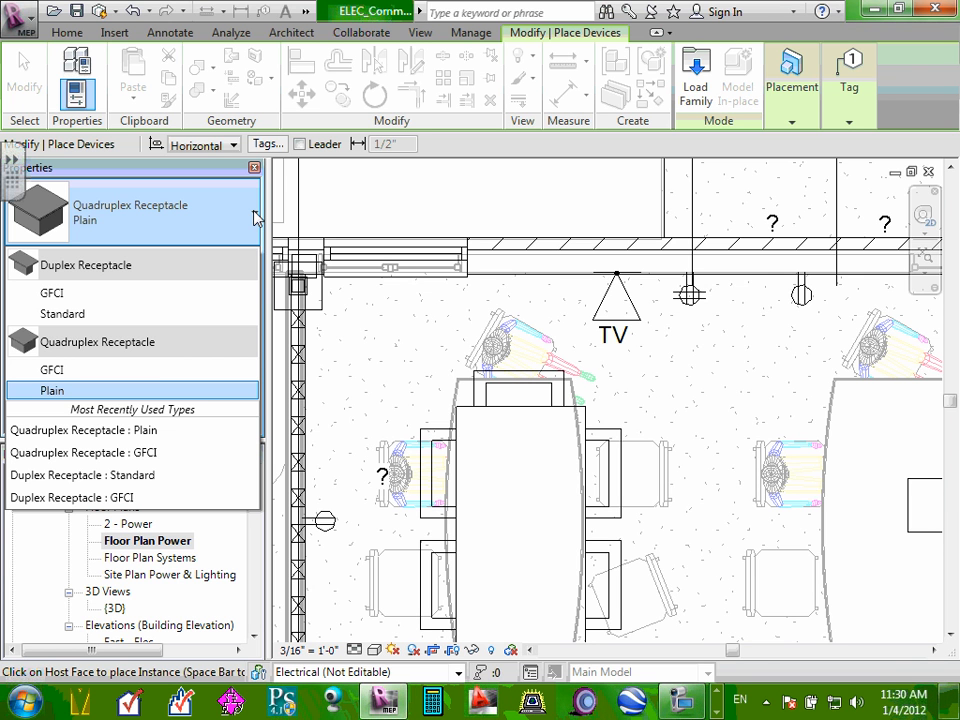
{"action": "left_click", "coordinate": [89, 391]}
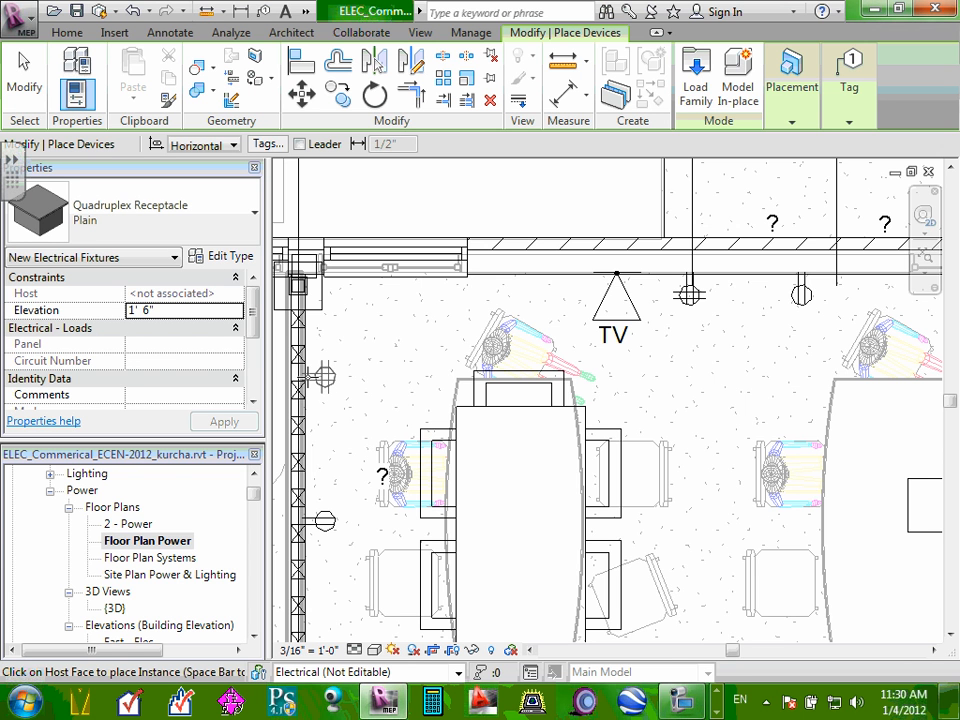
{"action": "scroll", "coordinate": [379, 557], "scroll_direction": "down", "scroll_amount": 2}
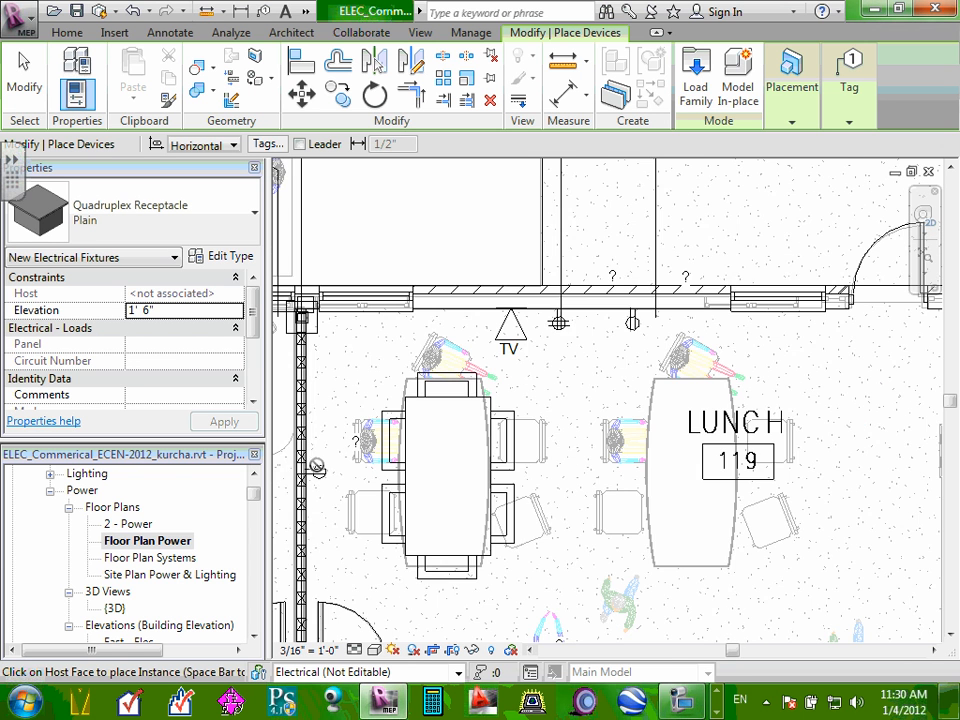
{"action": "scroll", "coordinate": [379, 557], "scroll_direction": "down", "scroll_amount": 1}
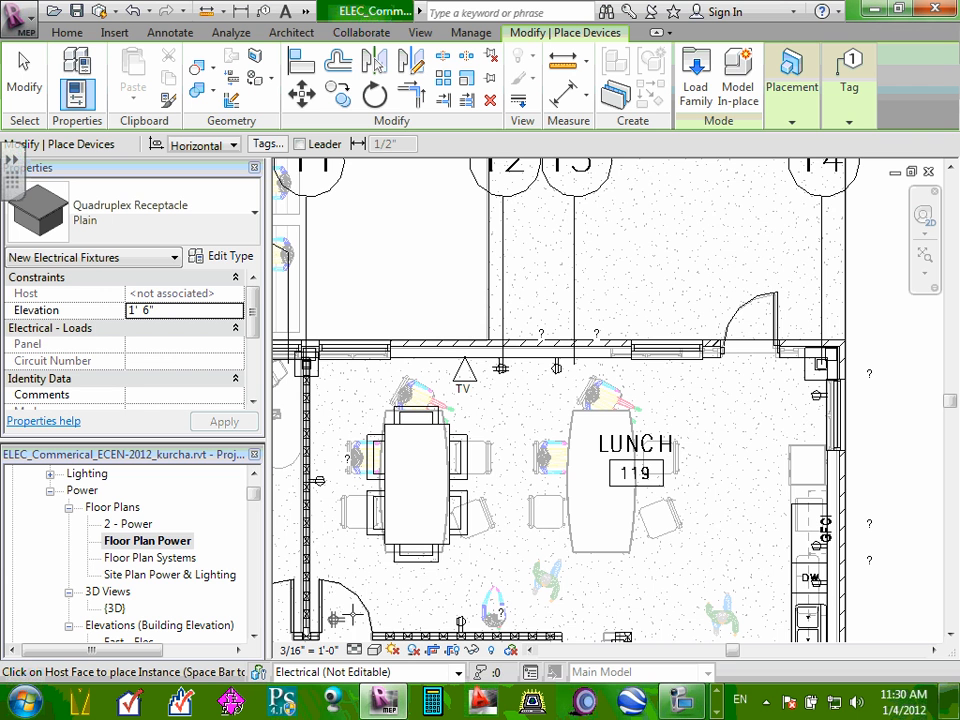
{"action": "scroll", "coordinate": [463, 397], "scroll_direction": "up", "scroll_amount": 2}
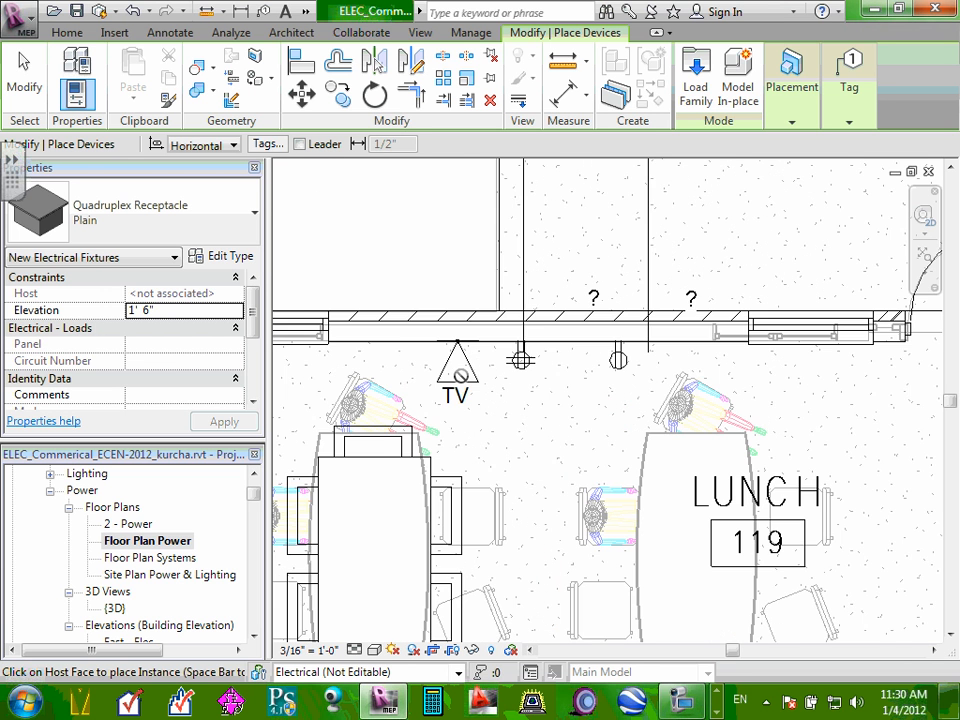
{"action": "scroll", "coordinate": [455, 383], "scroll_direction": "up", "scroll_amount": 1}
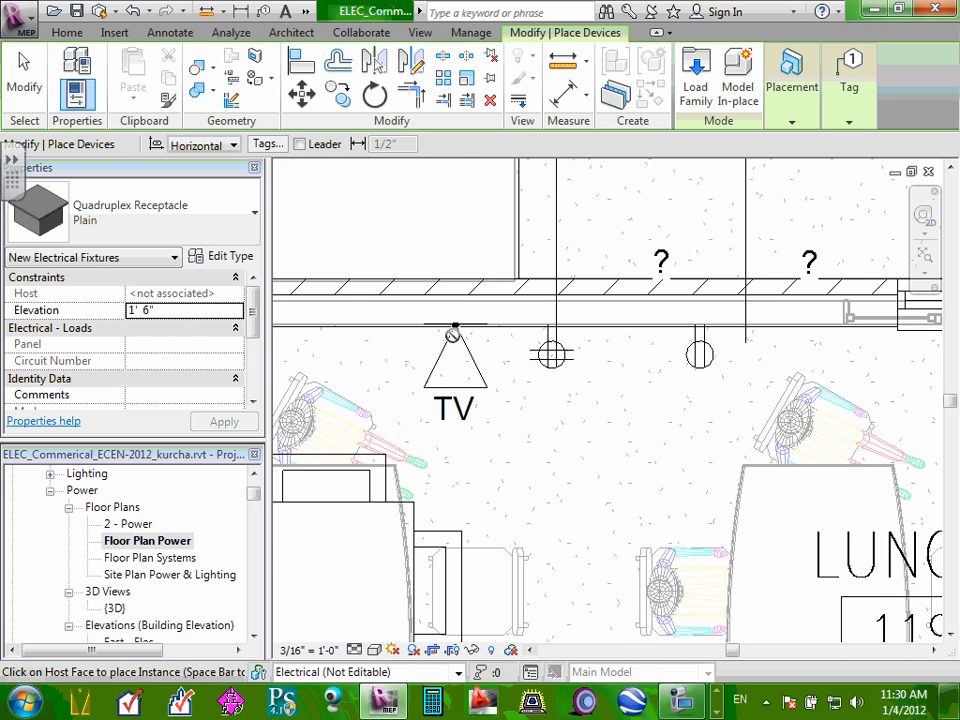
{"action": "scroll", "coordinate": [441, 352], "scroll_direction": "down", "scroll_amount": 2}
{"action": "scroll", "coordinate": [438, 350], "scroll_direction": "down", "scroll_amount": 2}
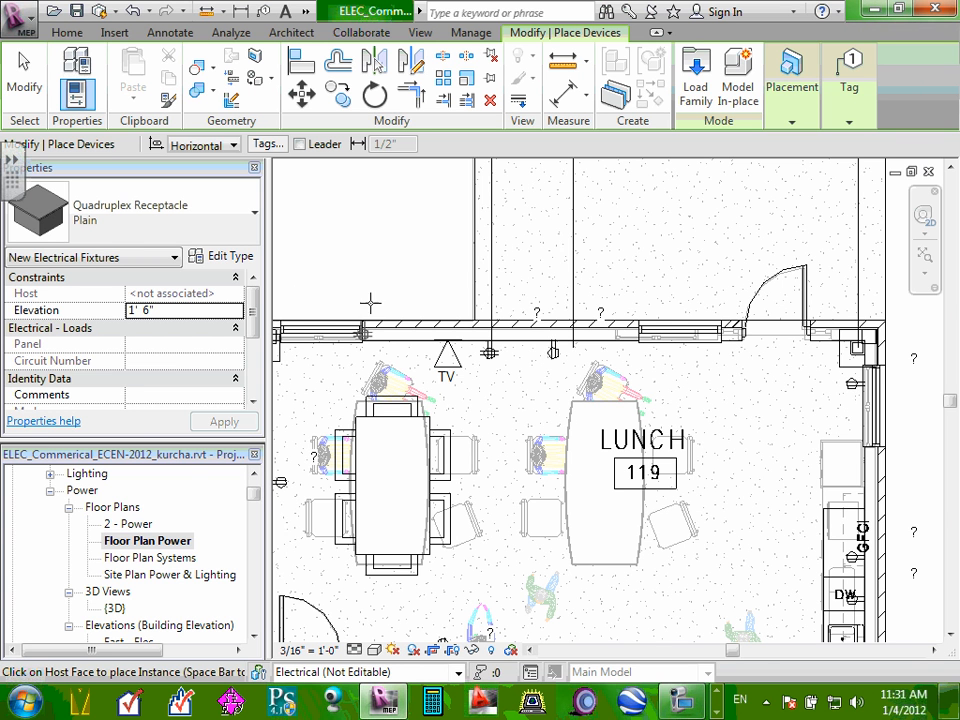
{"action": "scroll", "coordinate": [458, 340], "scroll_direction": "up", "scroll_amount": 2}
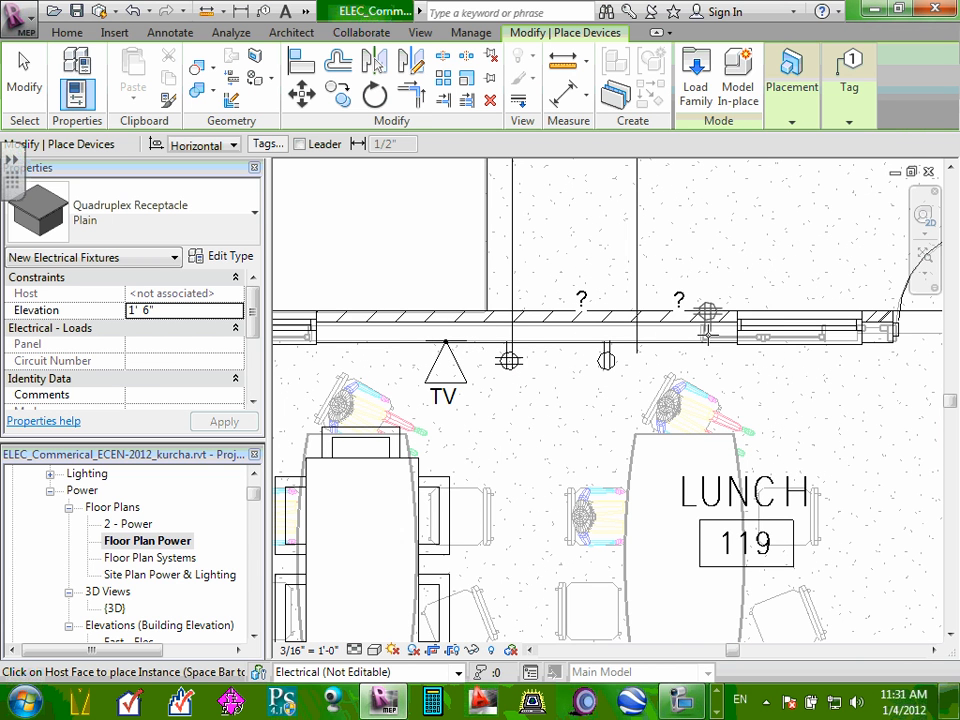
{"action": "scroll", "coordinate": [411, 350], "scroll_direction": "down", "scroll_amount": 2}
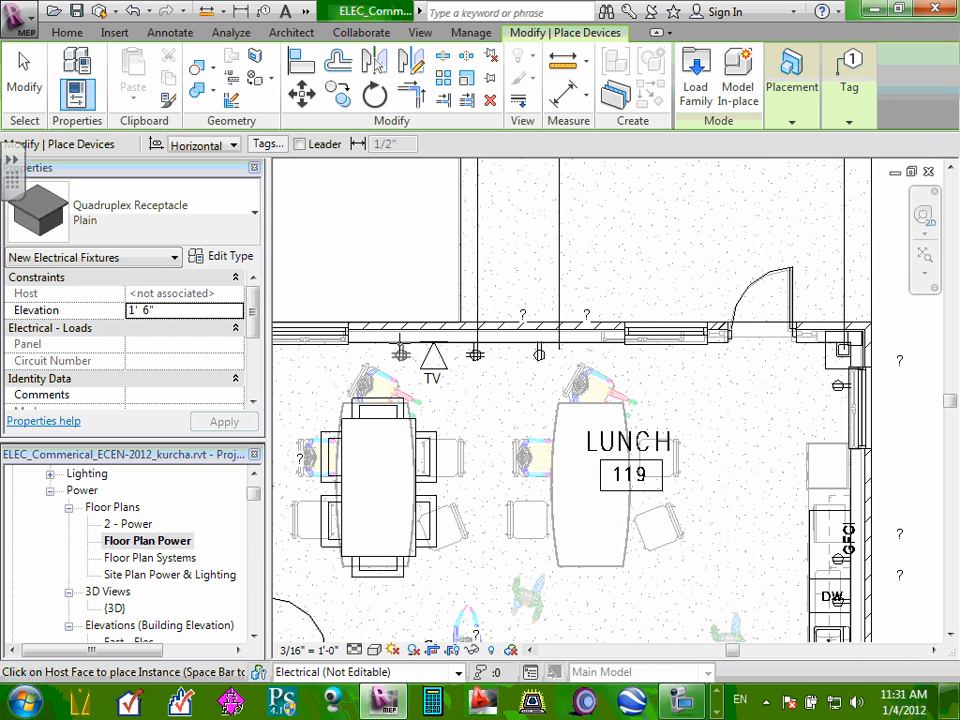
{"action": "scroll", "coordinate": [428, 349], "scroll_direction": "up", "scroll_amount": 1}
{"action": "scroll", "coordinate": [426, 355], "scroll_direction": "up", "scroll_amount": 2}
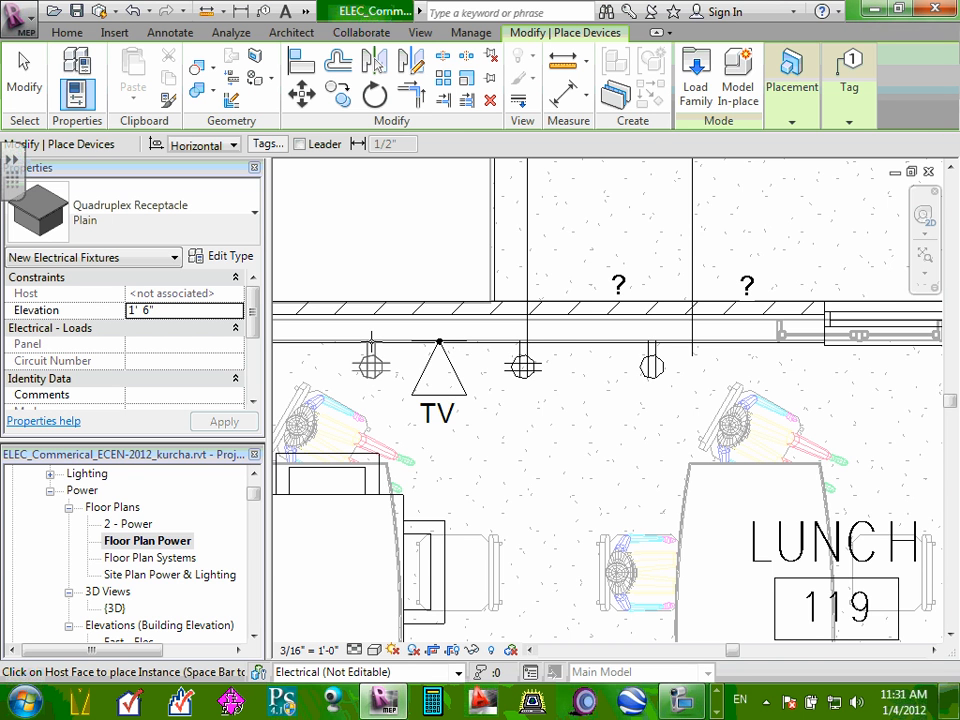
{"action": "scroll", "coordinate": [360, 352], "scroll_direction": "down", "scroll_amount": 4}
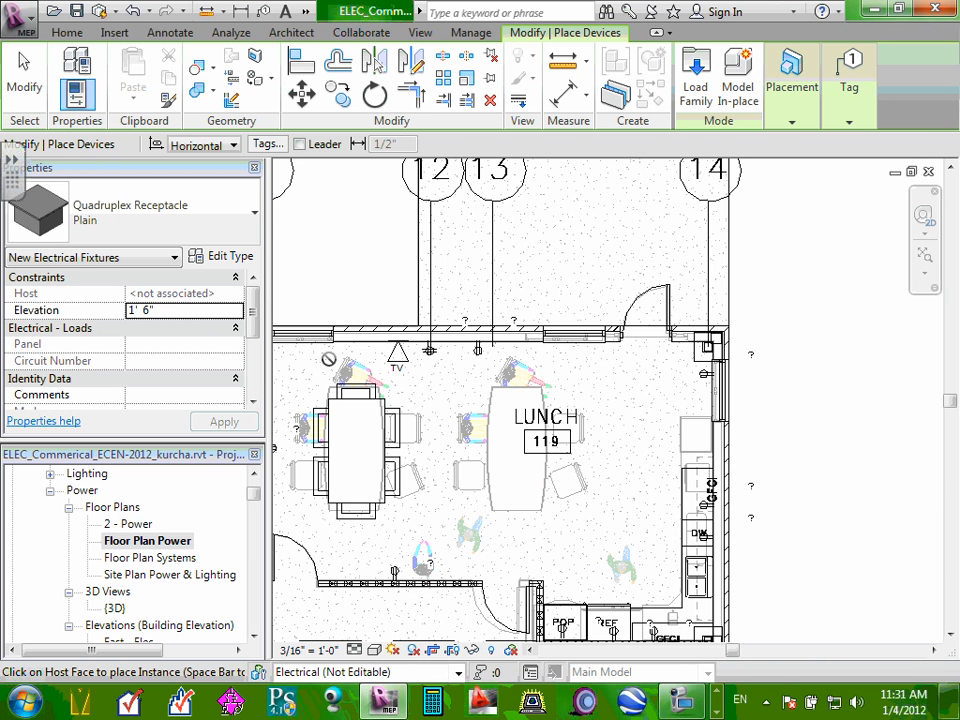
{"action": "scroll", "coordinate": [317, 383], "scroll_direction": "down", "scroll_amount": 1}
{"action": "scroll", "coordinate": [317, 383], "scroll_direction": "up", "scroll_amount": 6}
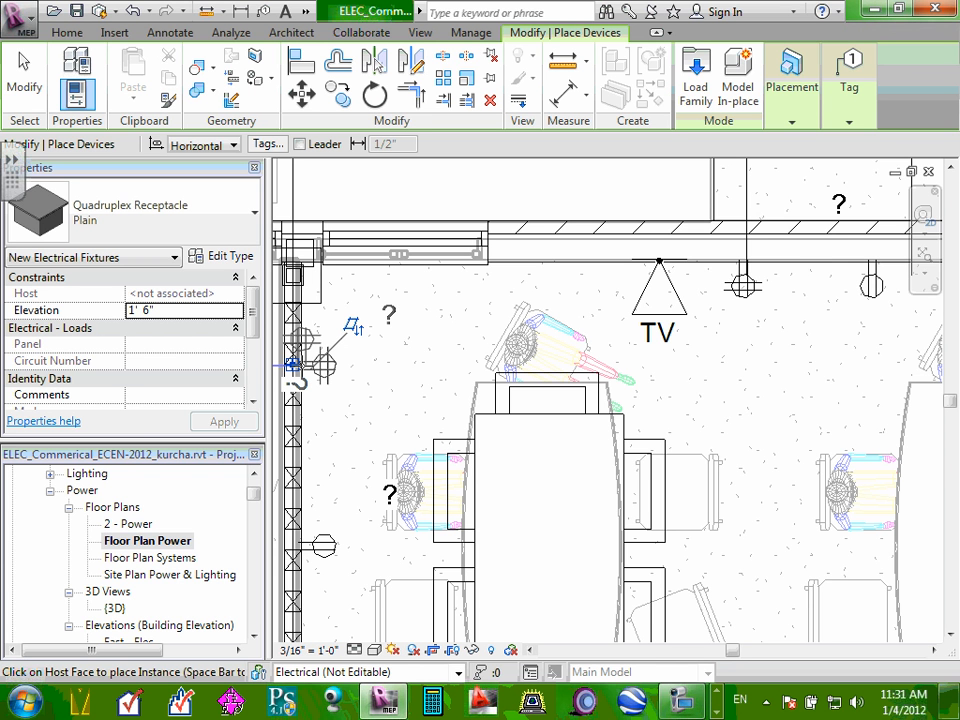
{"action": "key", "text": "Escape"}
{"action": "key", "text": "Escape"}
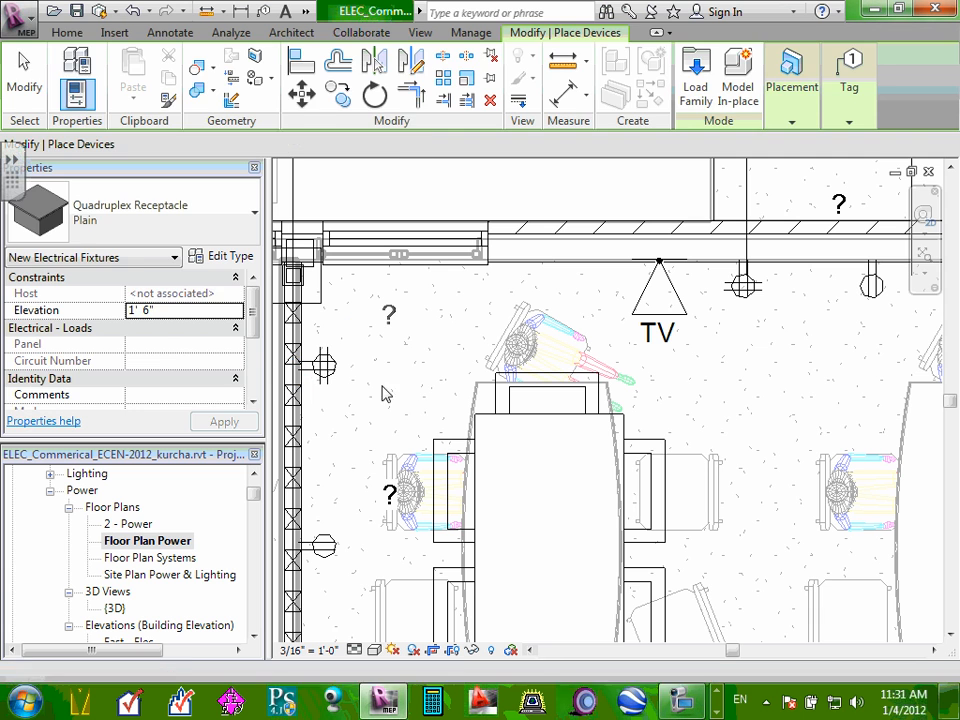
- Set the elevation of the quadruplex receptacle on the left wall to 84"
{"action": "left_click", "coordinate": [323, 368]}
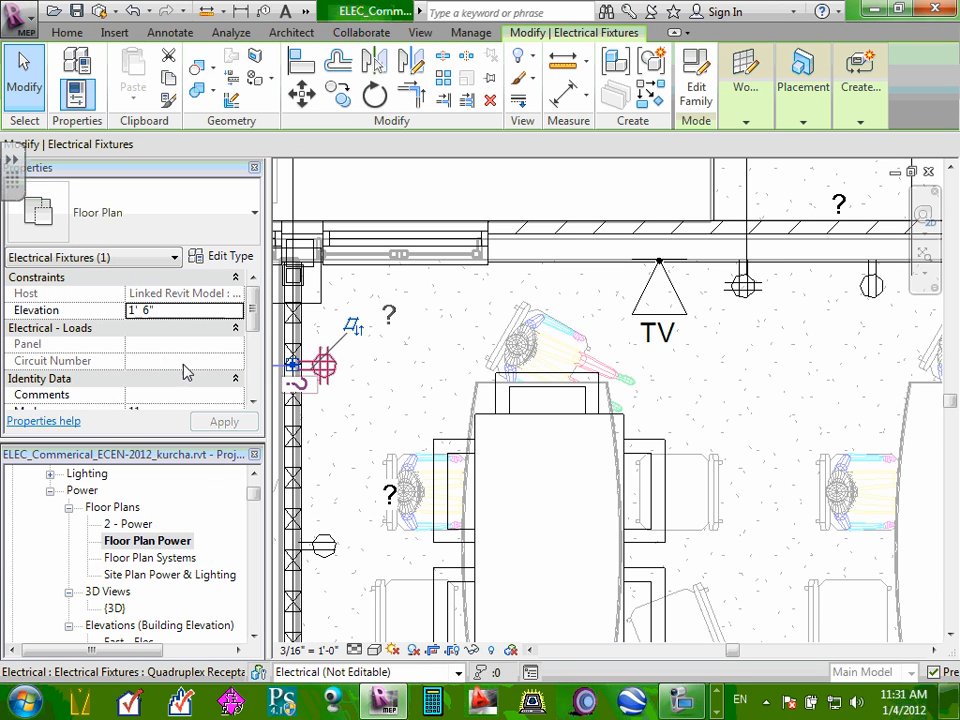
{"action": "left_click", "coordinate": [131, 310]}
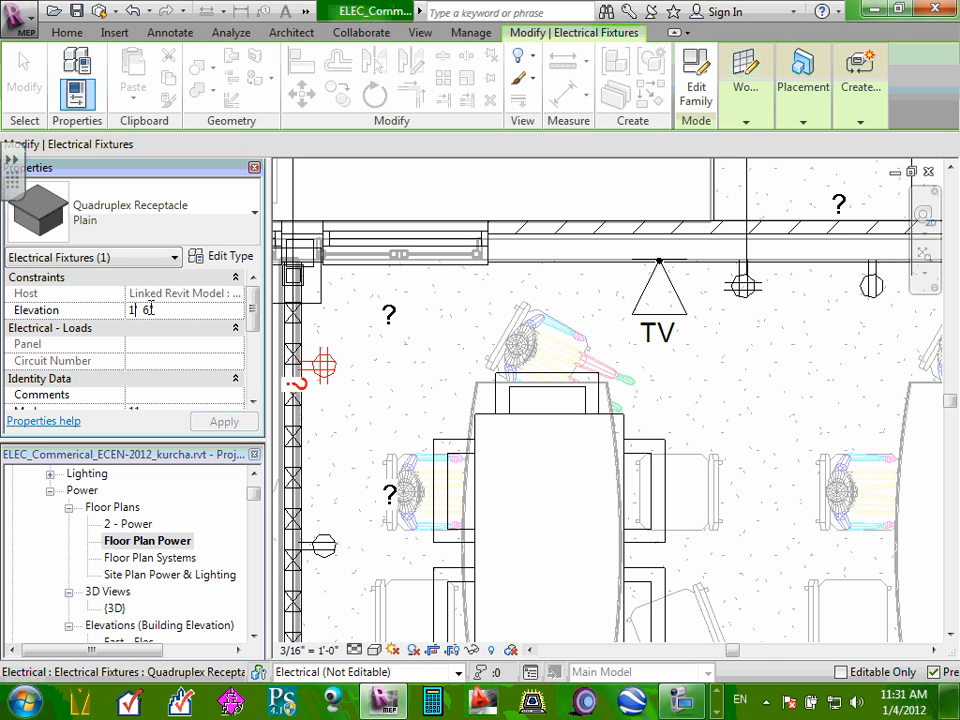
{"action": "left_click_drag", "start_coordinate": [152, 310], "coordinate": [131, 310]}
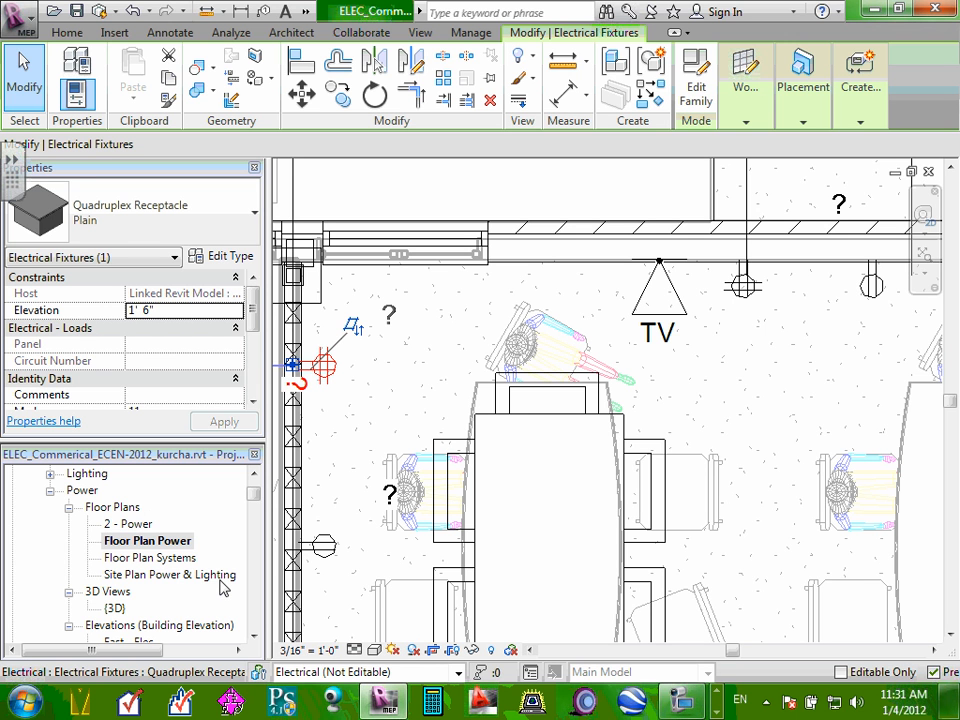
{"action": "left_click", "coordinate": [148, 310]}
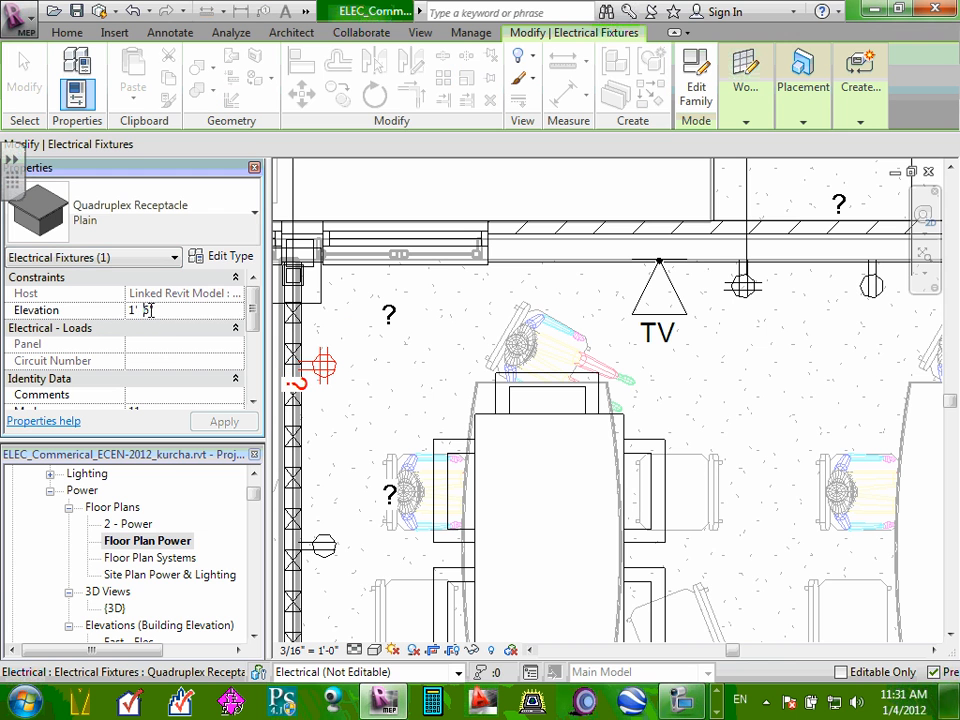
{"action": "left_click_drag", "start_coordinate": [151, 310], "coordinate": [130, 310]}
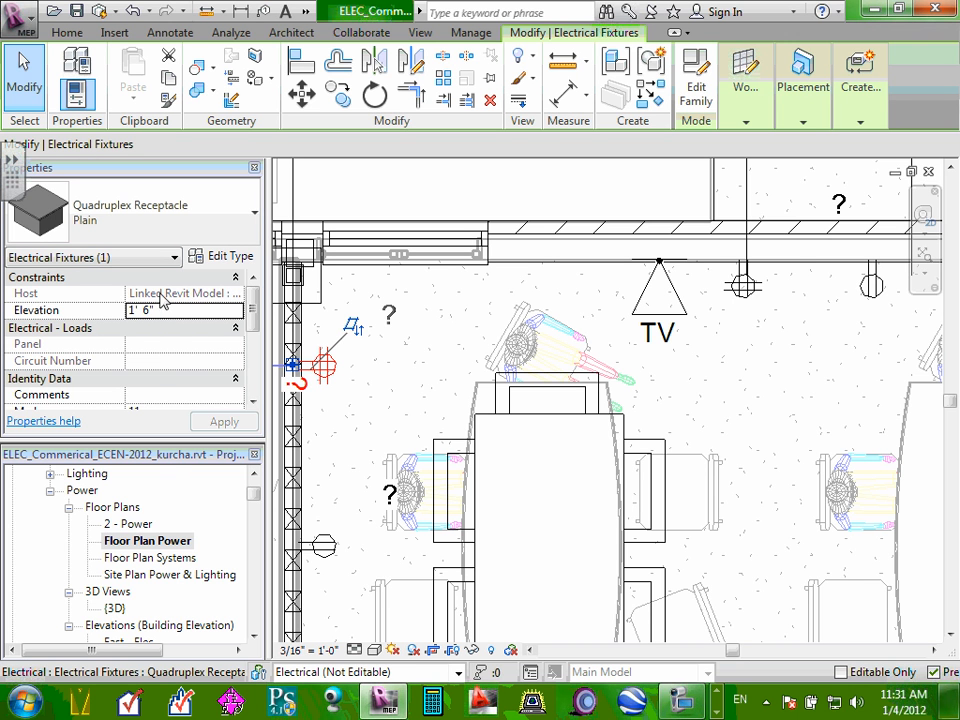
{"action": "left_click", "coordinate": [146, 311]}
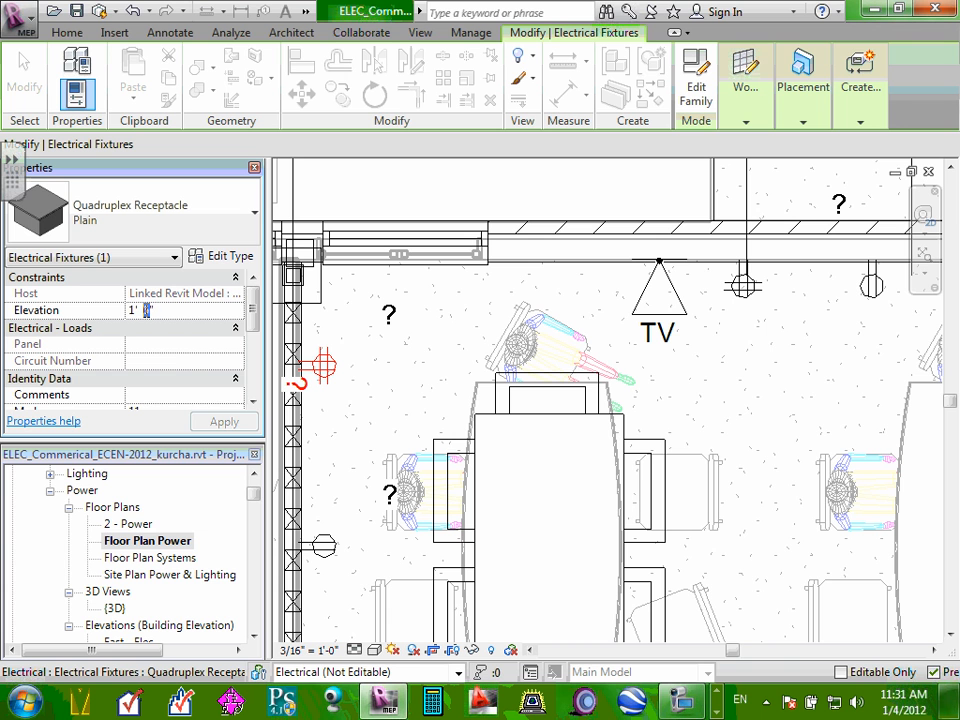
{"action": "double_click", "coordinate": [146, 310]}
{"action": "type", "text": "84"}
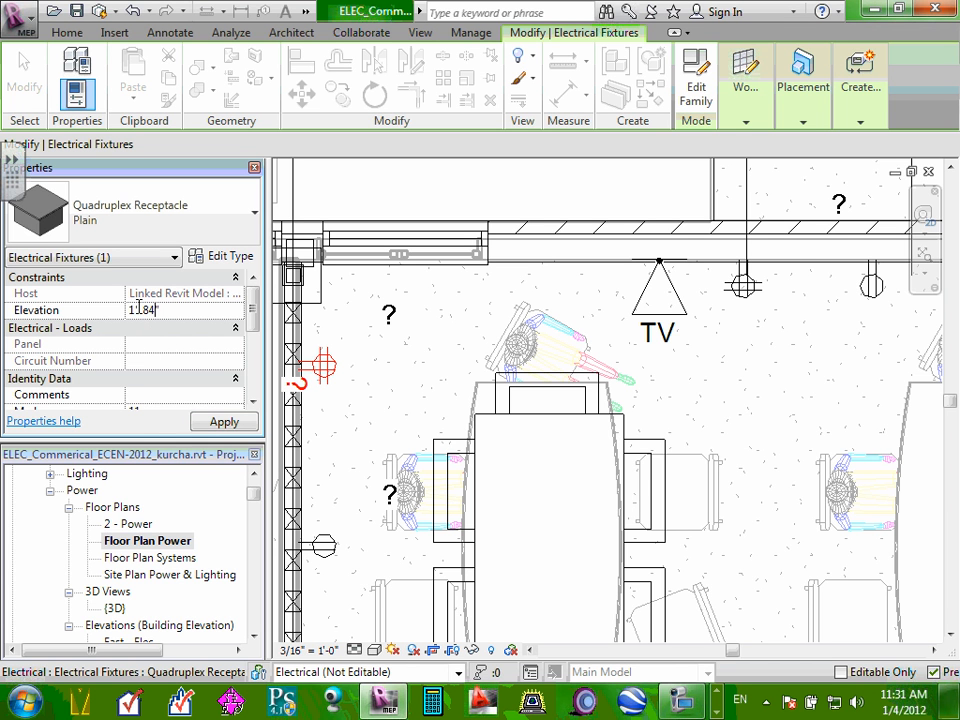
{"action": "left_click_drag", "start_coordinate": [139, 308], "coordinate": [127, 309]}
{"action": "key", "text": "Delete"}
{"action": "left_click", "coordinate": [228, 425]}
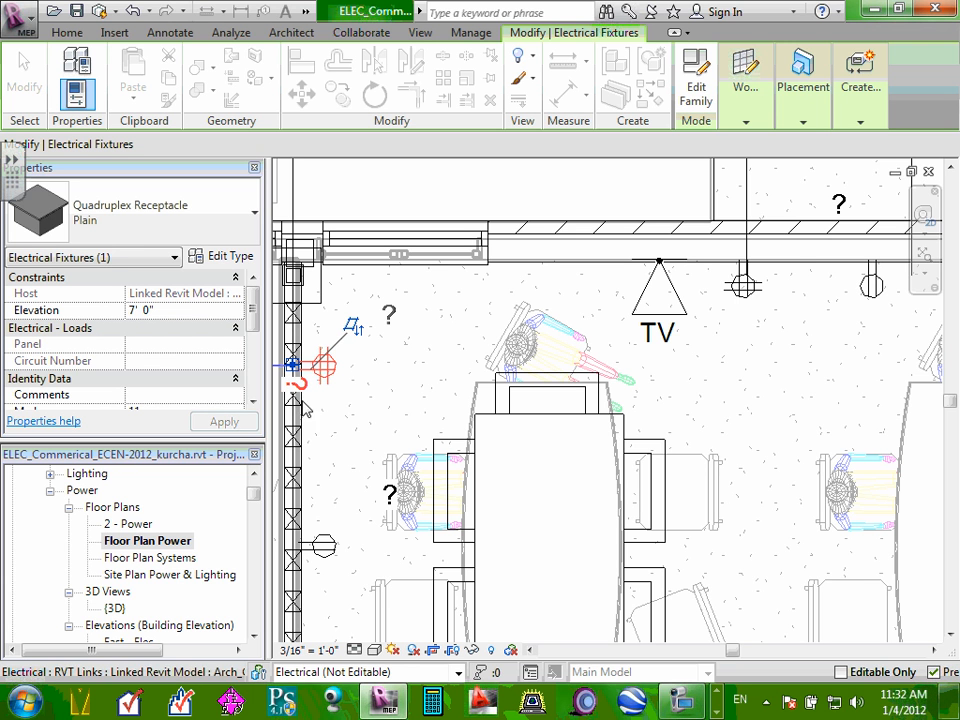
{"action": "left_click", "coordinate": [345, 388]}
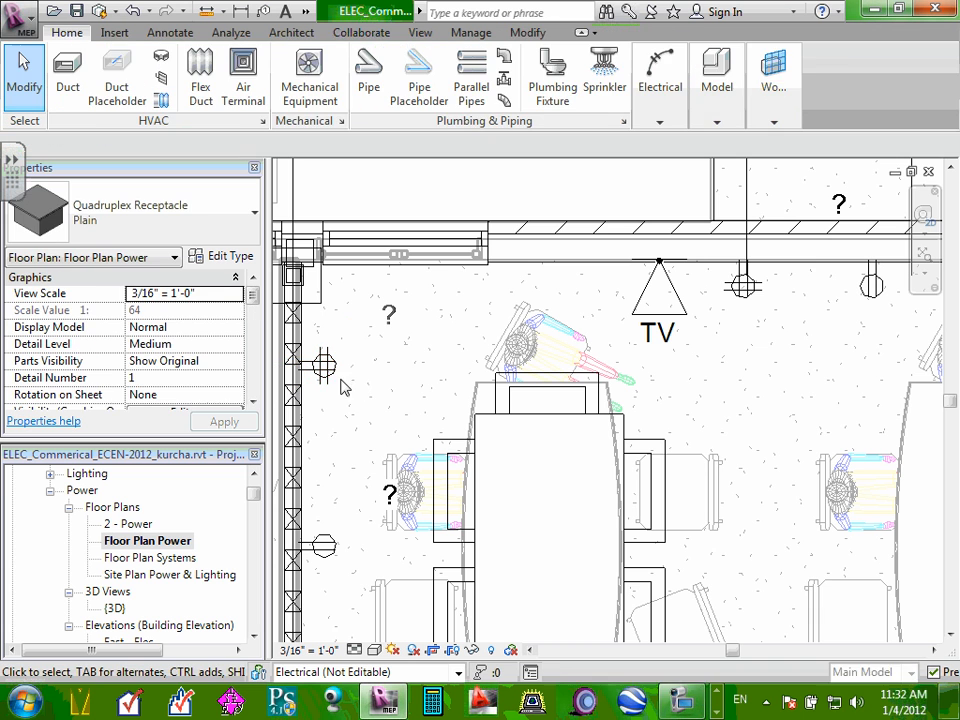
- Inspect the left-wall quadruplex receptacle and the one beside the TV outlet, leaving both unselected
{"action": "left_click", "coordinate": [325, 368]}
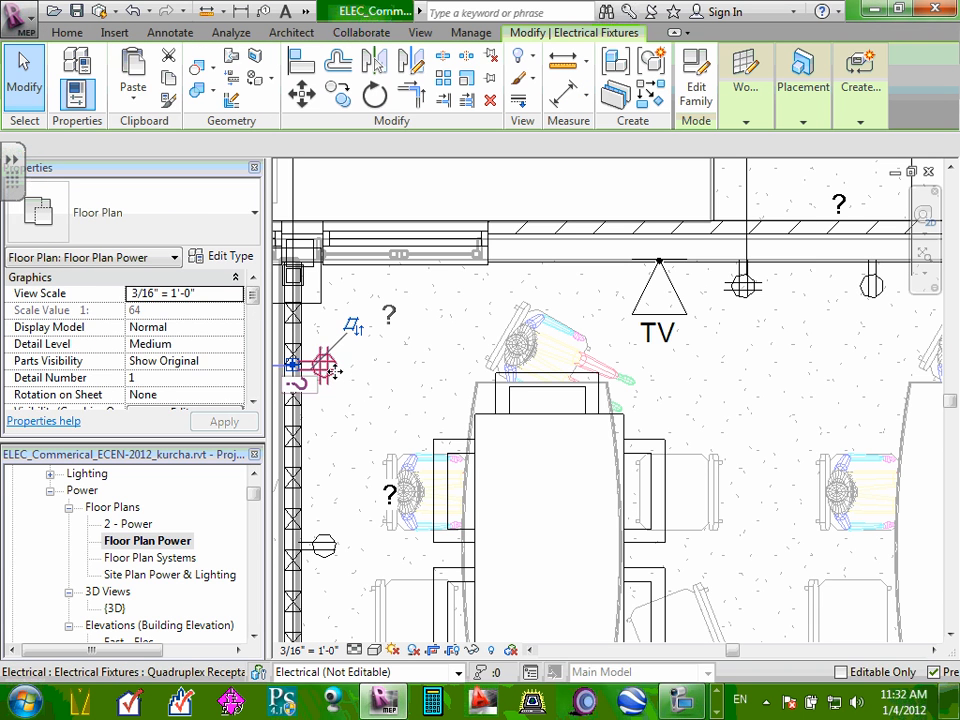
{"action": "left_click", "coordinate": [387, 380]}
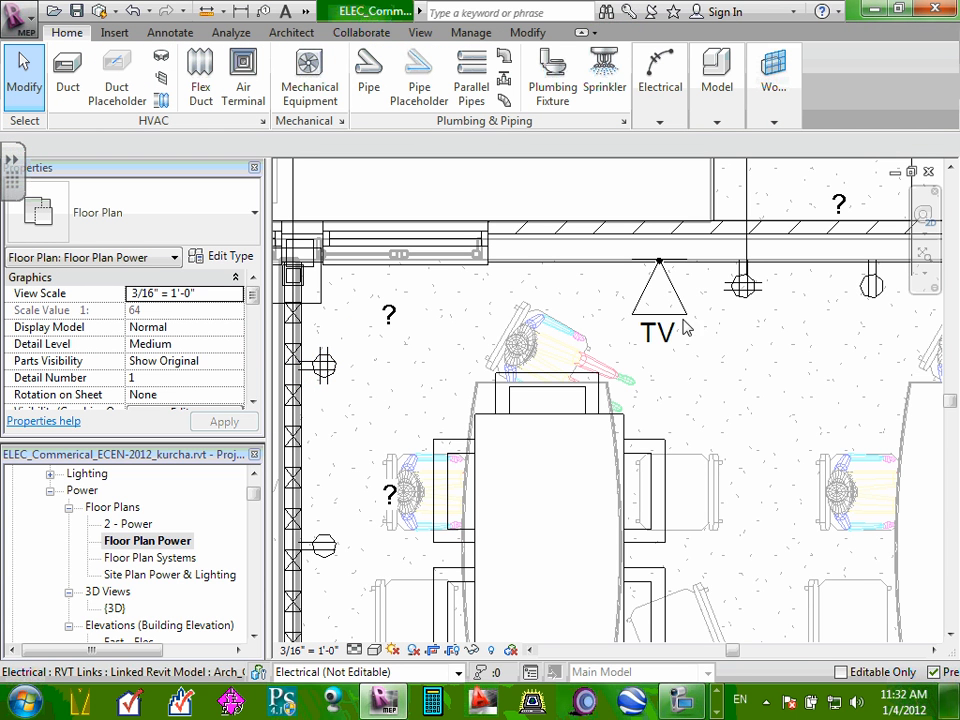
{"action": "left_click", "coordinate": [759, 290]}
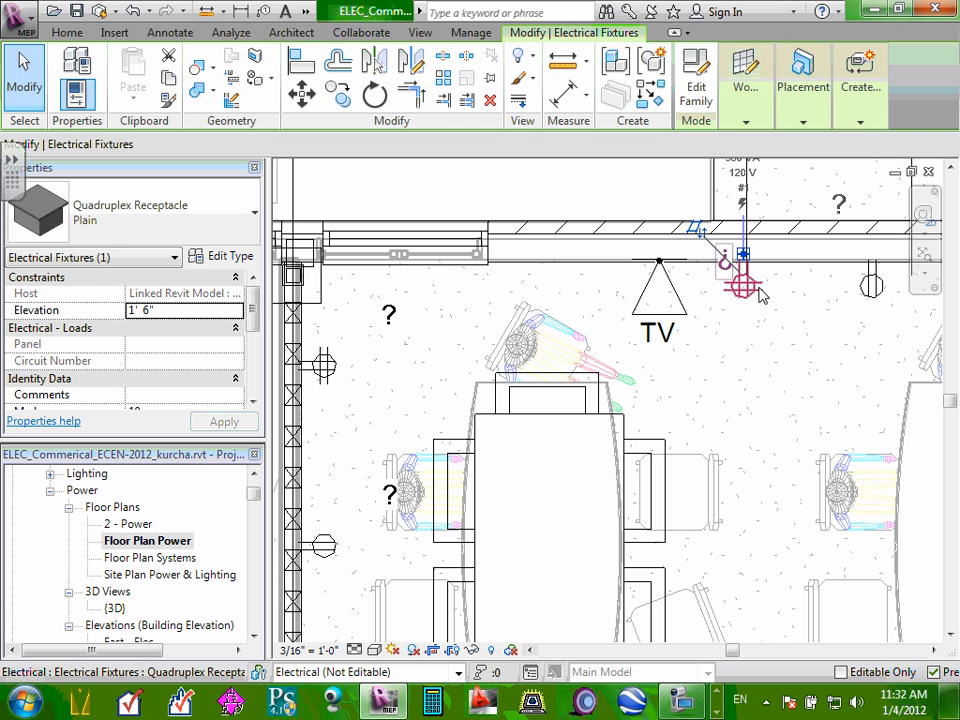
{"action": "key", "text": "Escape"}
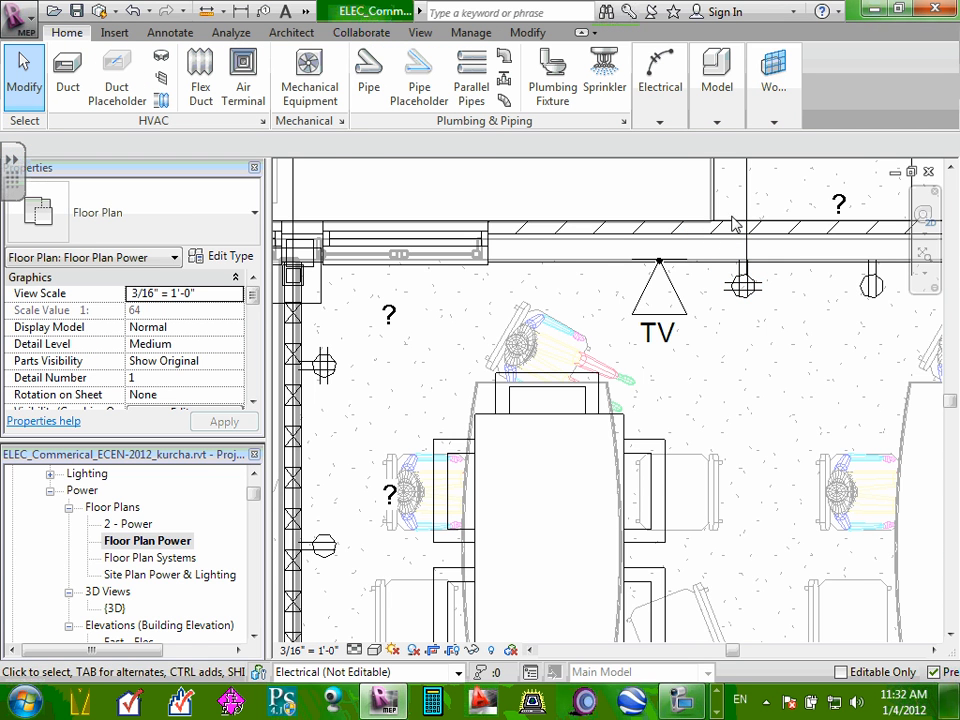
- Look over the receptacle layout around Lunch room 119, including the right wall near the exterior door and the counter
{"action": "scroll", "coordinate": [643, 350], "scroll_direction": "down", "scroll_amount": 5}
{"action": "scroll", "coordinate": [729, 495], "scroll_direction": "down", "scroll_amount": 1}
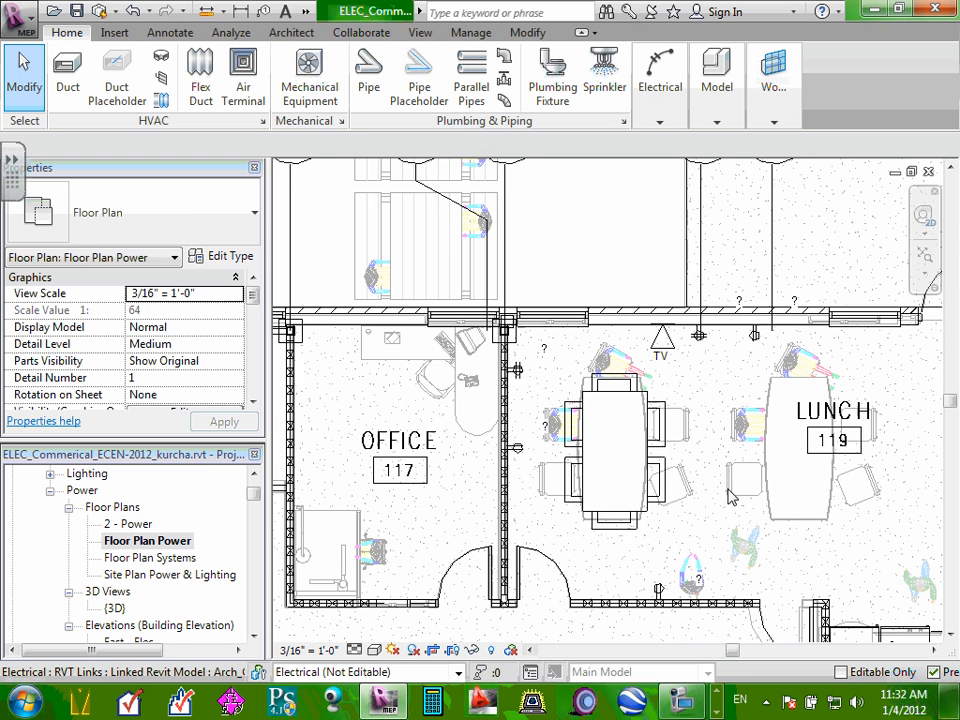
{"action": "scroll", "coordinate": [729, 495], "scroll_direction": "down", "scroll_amount": 2}
{"action": "middle_click_drag", "start_coordinate": [883, 480], "coordinate": [570, 480]}
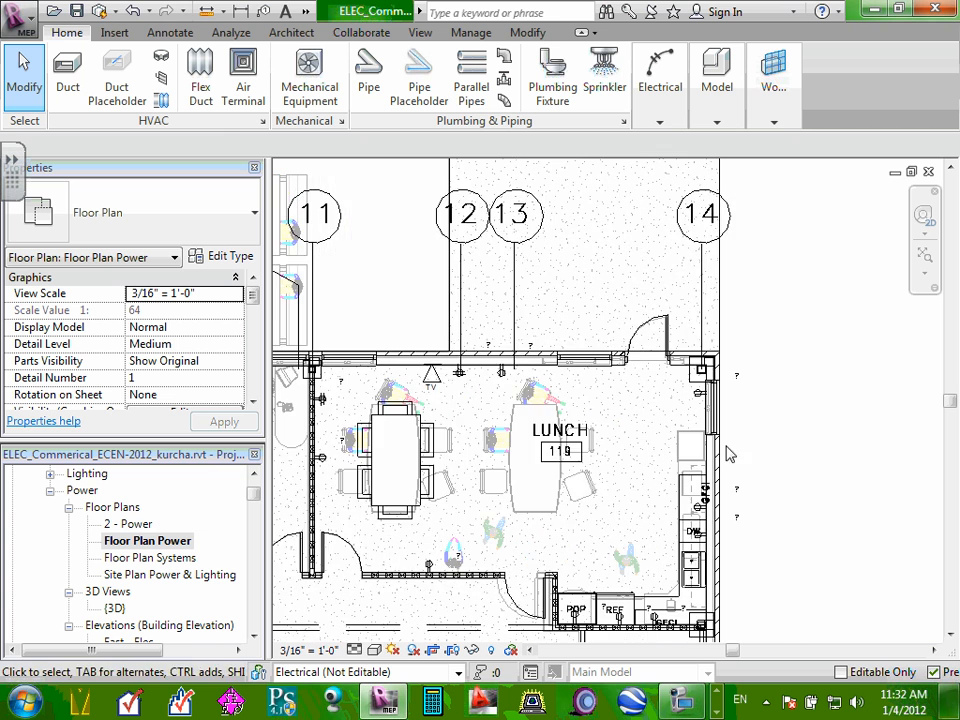
{"action": "scroll", "coordinate": [690, 420], "scroll_direction": "up", "scroll_amount": 3}
{"action": "scroll", "coordinate": [684, 392], "scroll_direction": "up", "scroll_amount": 2}
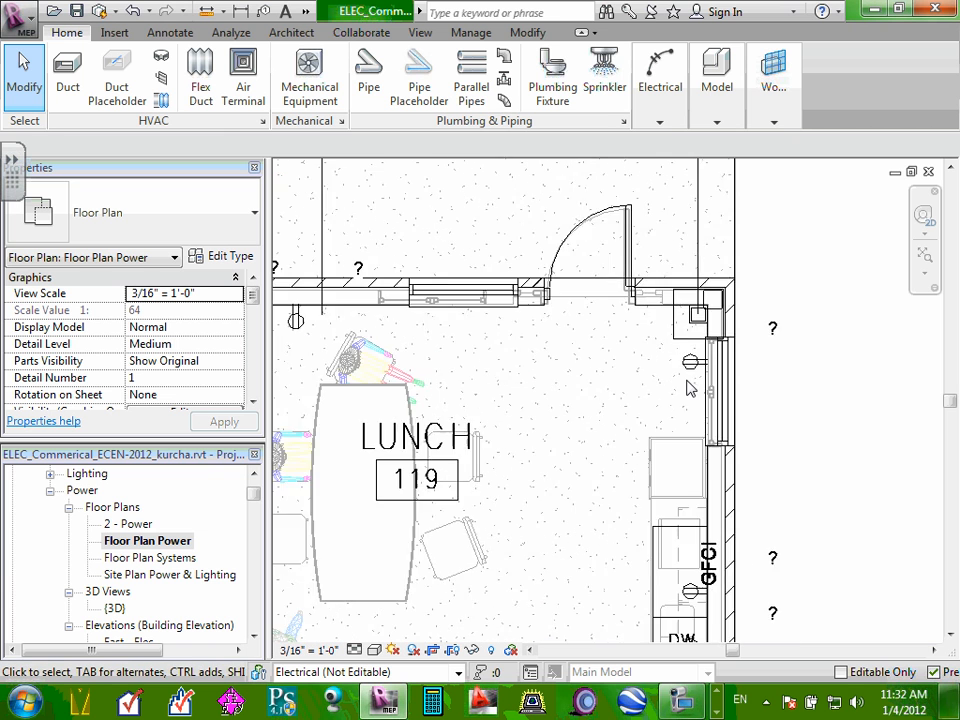
{"action": "scroll", "coordinate": [675, 385], "scroll_direction": "down", "scroll_amount": 3}
{"action": "scroll", "coordinate": [640, 540], "scroll_direction": "up", "scroll_amount": 3}
{"action": "scroll", "coordinate": [662, 585], "scroll_direction": "down", "scroll_amount": 3}
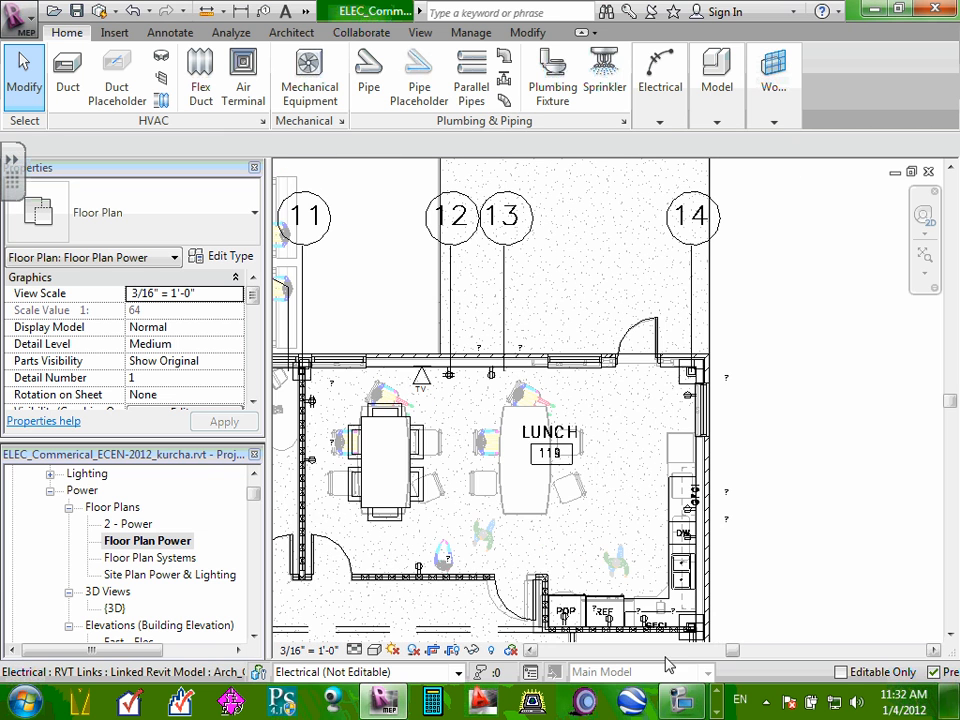
- Place a GFCI Duplex Receptacle electrical fixture on Lunch room 119's right wall, beside the counter between the sink and the lower corner
{"action": "scroll", "coordinate": [763, 559], "scroll_direction": "up", "scroll_amount": 5}
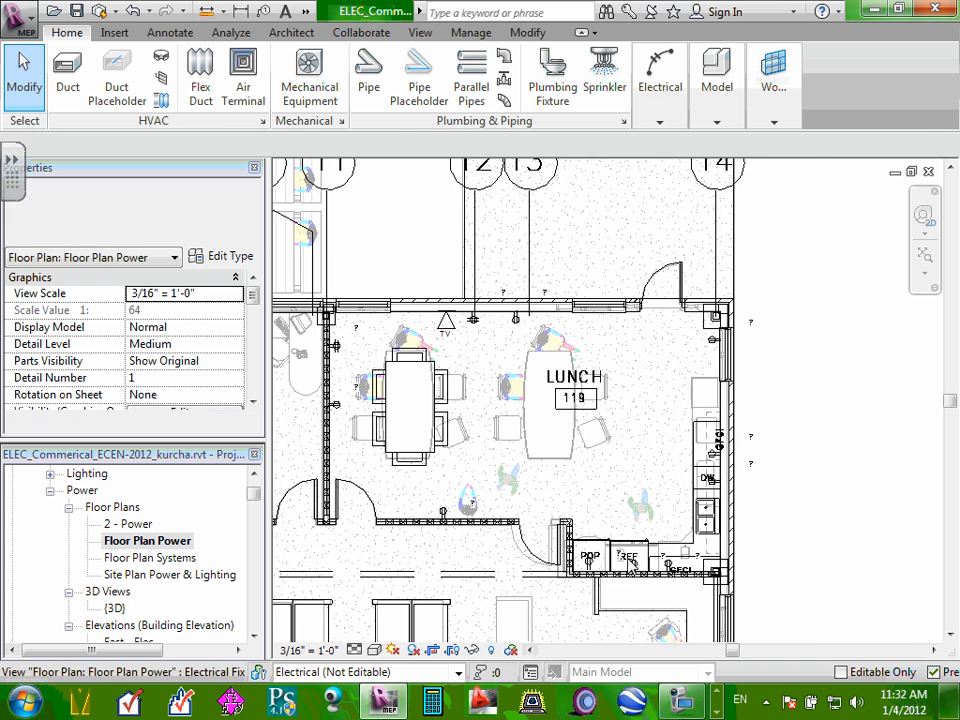
{"action": "scroll", "coordinate": [773, 556], "scroll_direction": "up", "scroll_amount": 1}
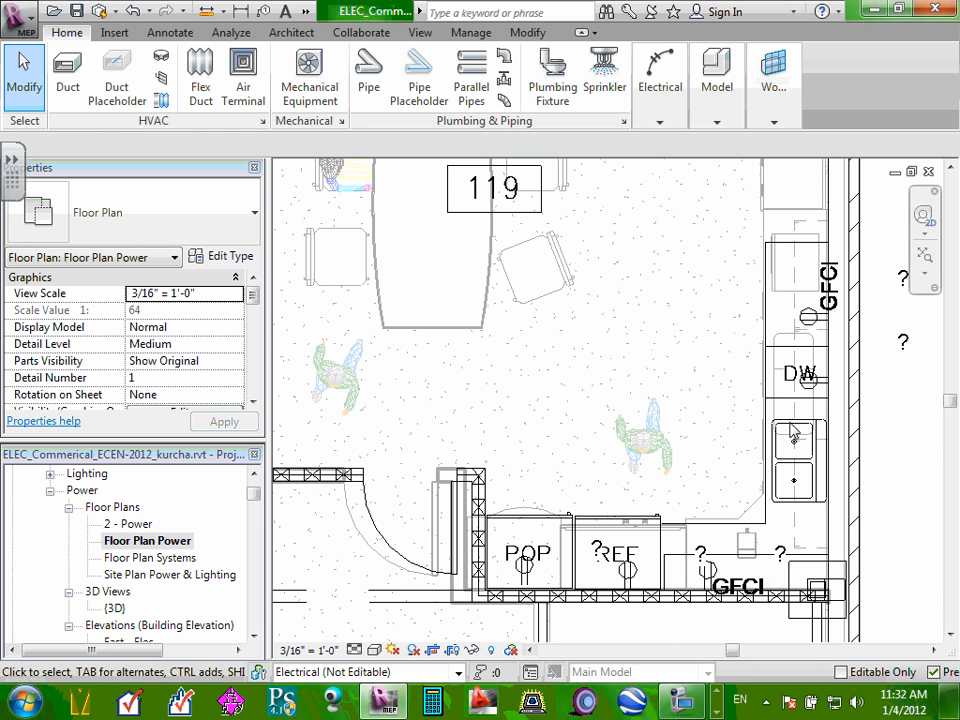
{"action": "scroll", "coordinate": [845, 470], "scroll_direction": "down", "scroll_amount": 3}
{"action": "scroll", "coordinate": [815, 305], "scroll_direction": "up", "scroll_amount": 3}
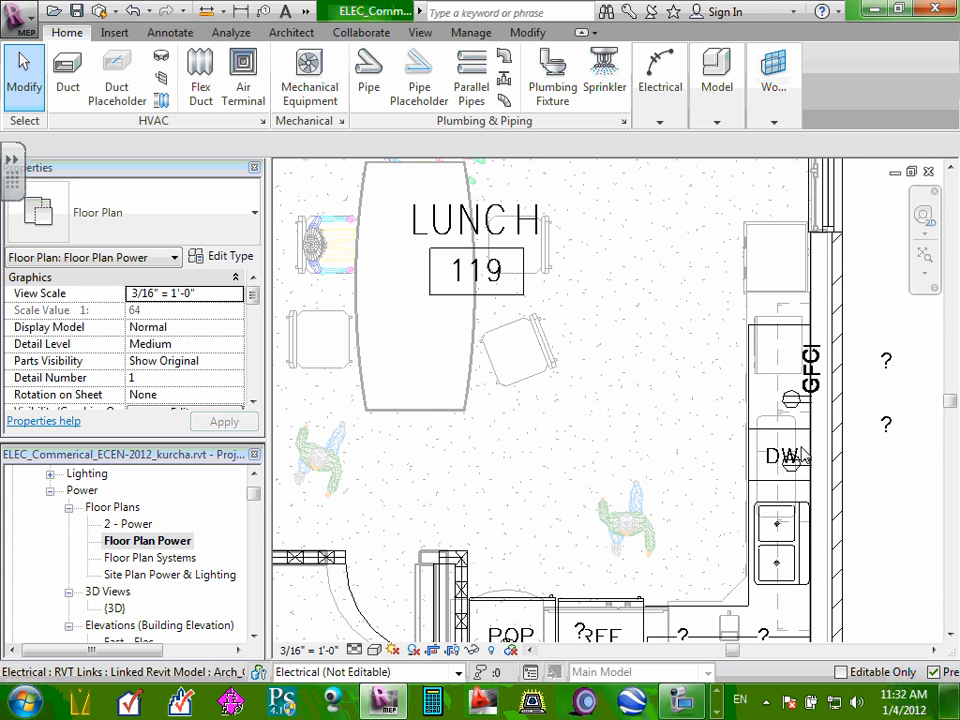
{"action": "scroll", "coordinate": [805, 448], "scroll_direction": "down", "scroll_amount": 3}
{"action": "scroll", "coordinate": [750, 589], "scroll_direction": "up", "scroll_amount": 3}
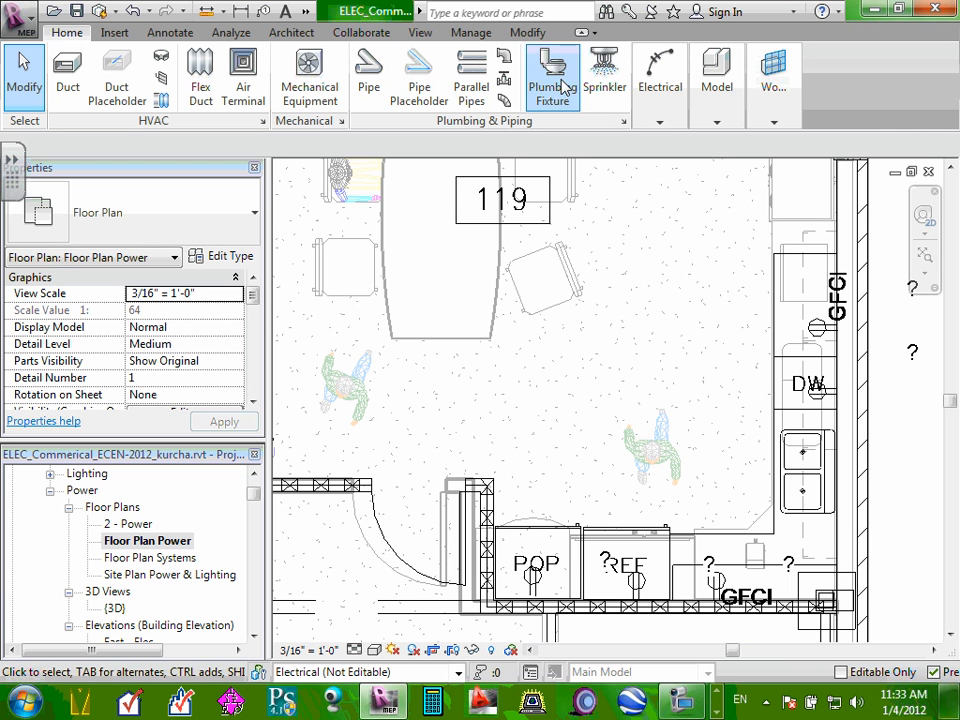
{"action": "left_click", "coordinate": [660, 118]}
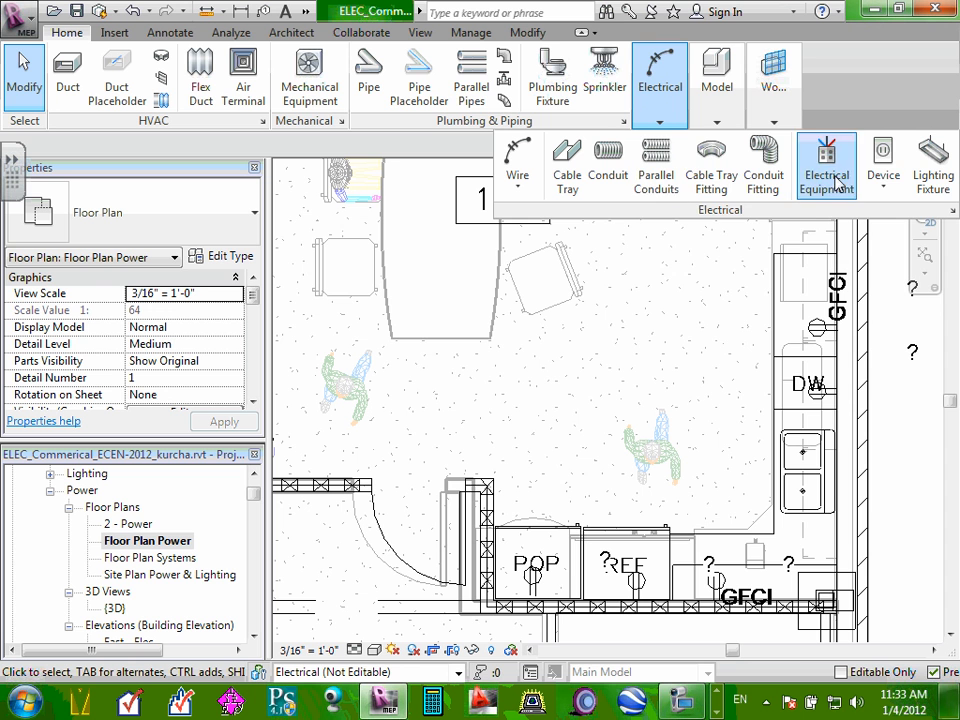
{"action": "left_click", "coordinate": [884, 187]}
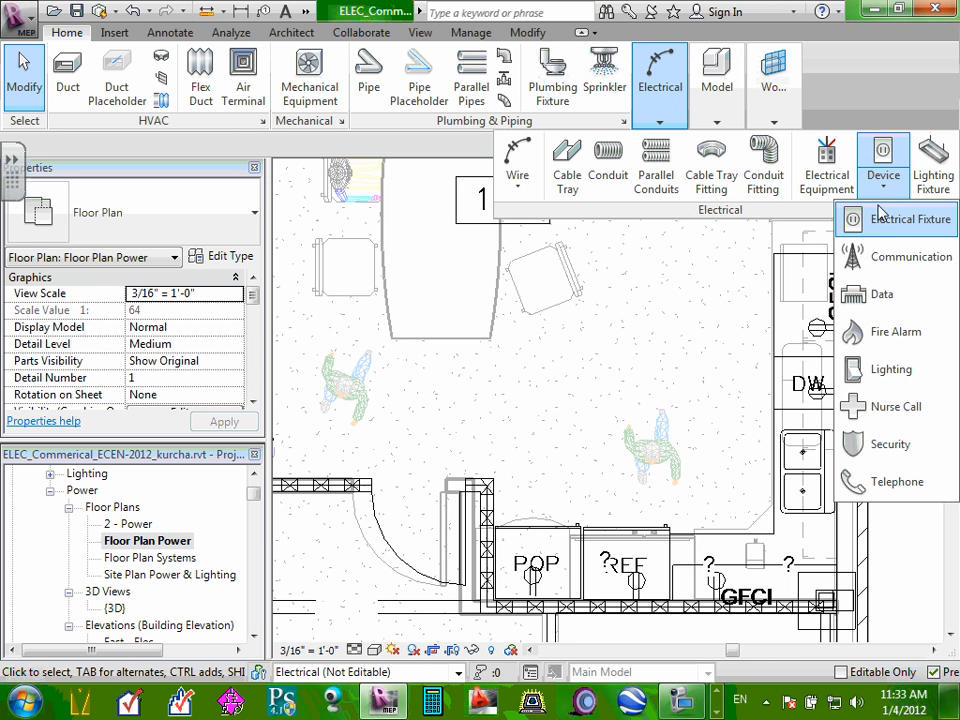
{"action": "left_click", "coordinate": [880, 222]}
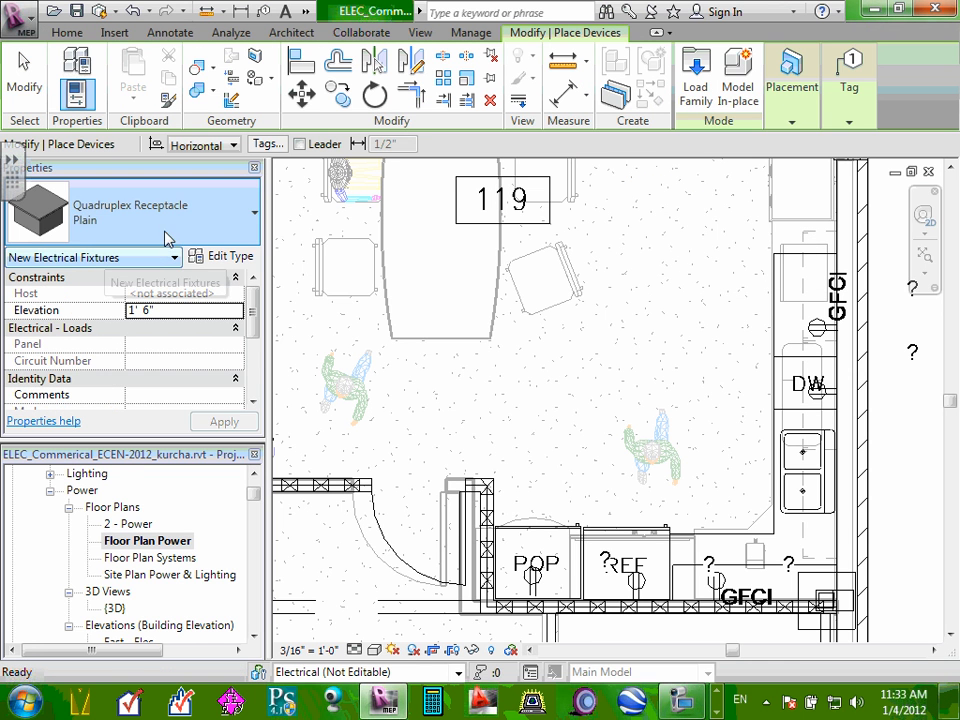
{"action": "left_click", "coordinate": [255, 215]}
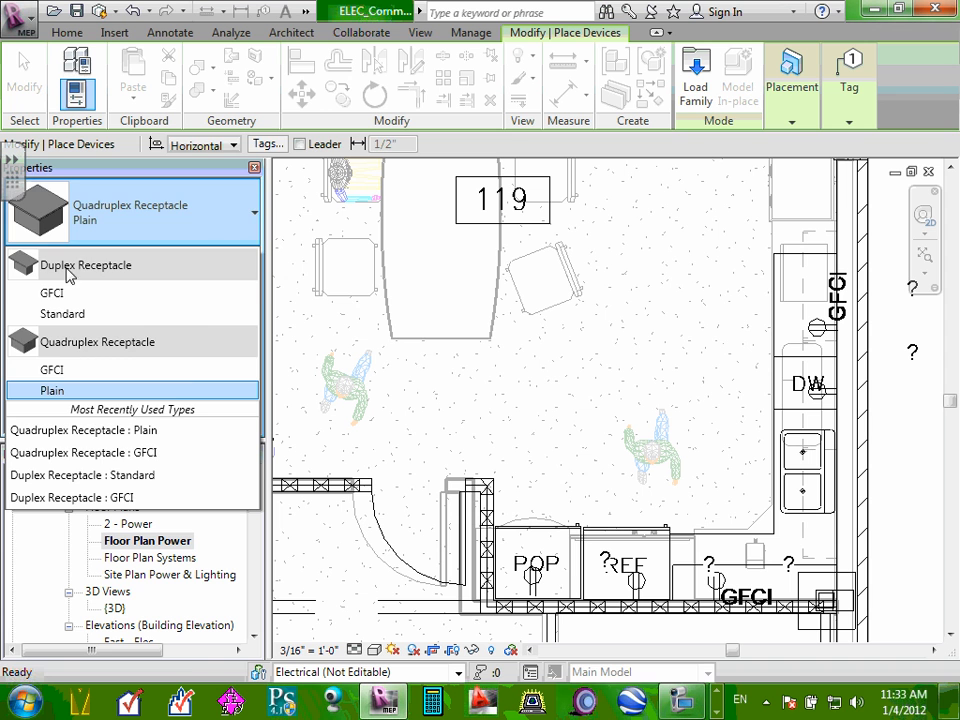
{"action": "left_click", "coordinate": [47, 296]}
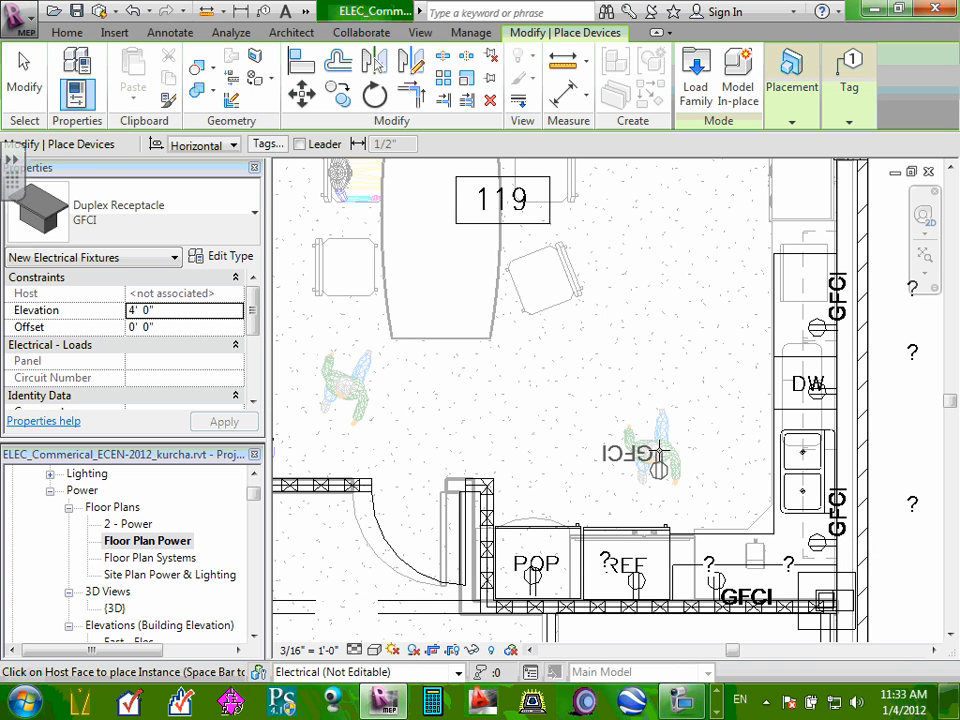
{"action": "key", "text": "Escape"}
{"action": "key", "text": "Escape"}
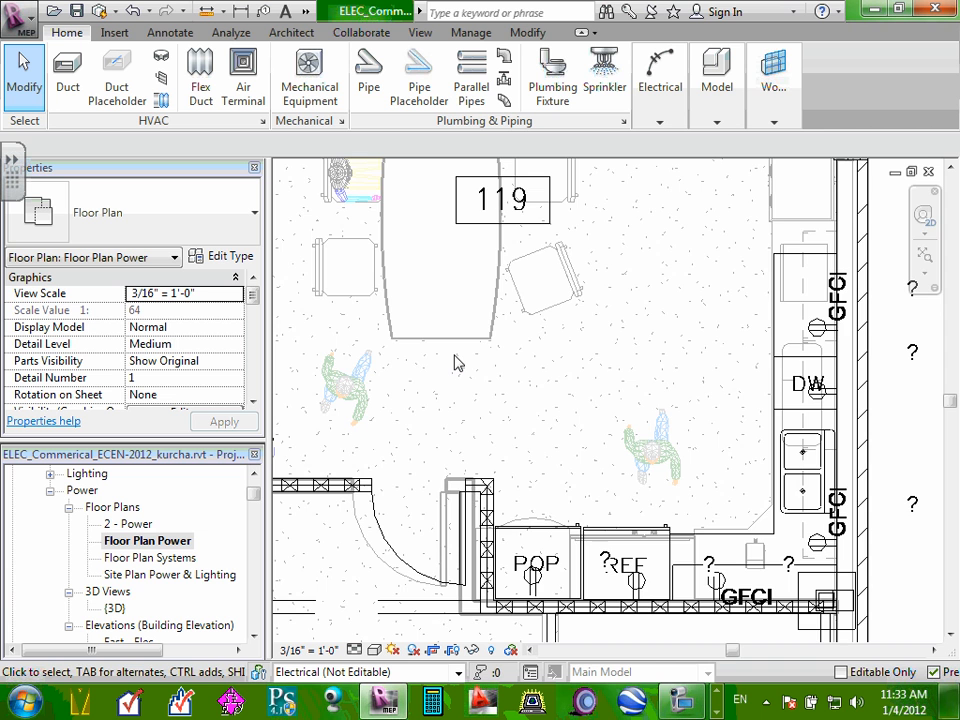
- Review the completed Lunch room 119 receptacle layout together with adjoining Office 117 and the sink counter
{"action": "scroll", "coordinate": [440, 262], "scroll_direction": "down", "scroll_amount": 3}
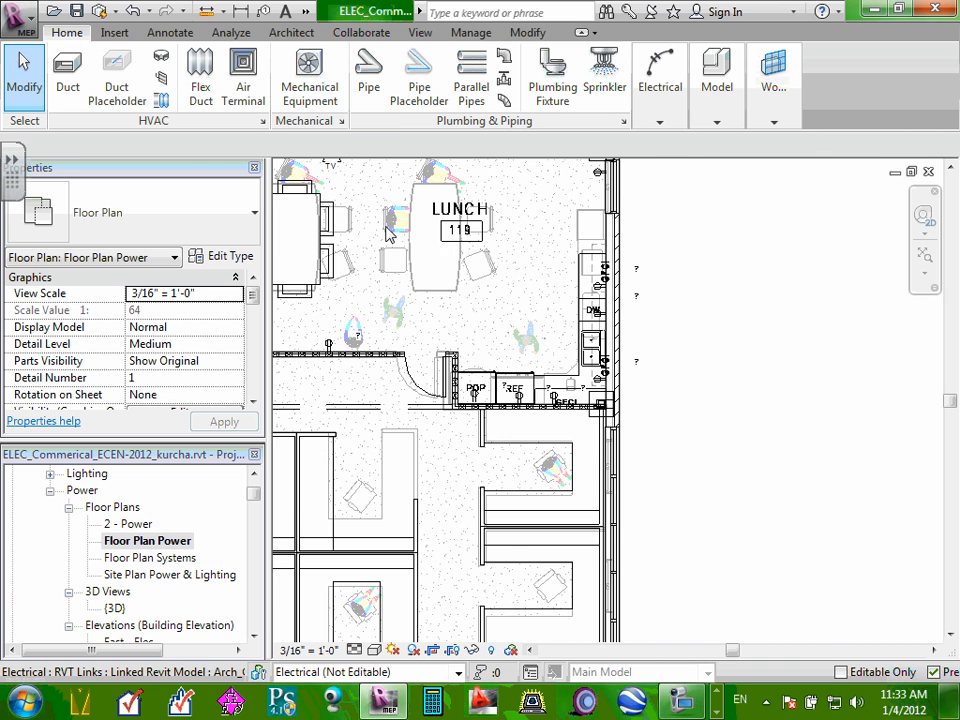
{"action": "scroll", "coordinate": [450, 253], "scroll_direction": "down", "scroll_amount": 2}
{"action": "middle_click_drag", "start_coordinate": [387, 228], "coordinate": [534, 293]}
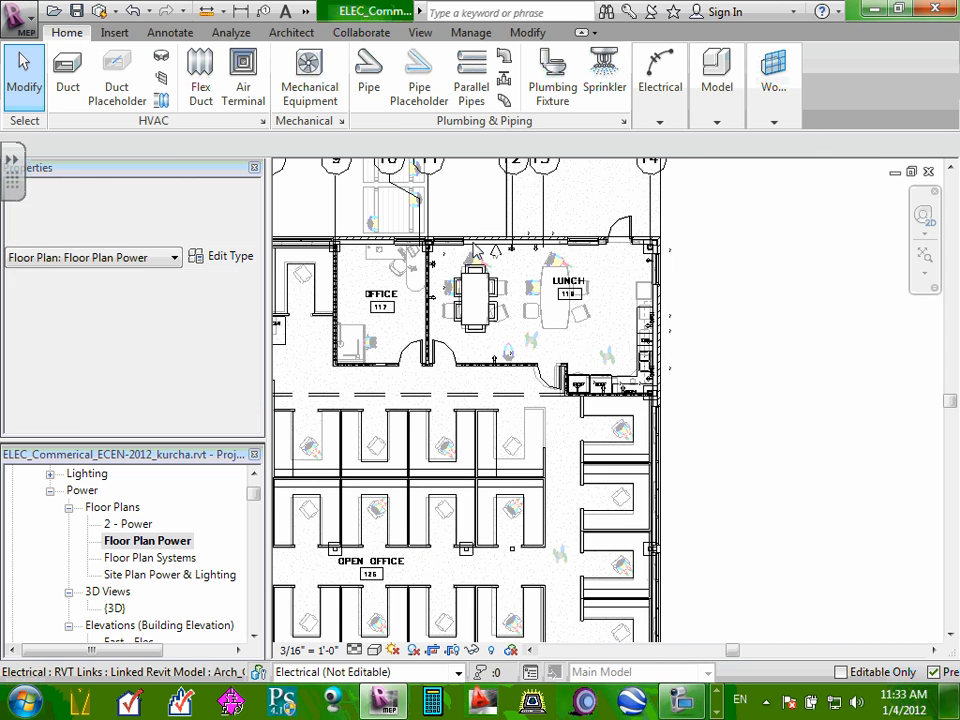
{"action": "scroll", "coordinate": [497, 262], "scroll_direction": "up", "scroll_amount": 1}
{"action": "scroll", "coordinate": [500, 265], "scroll_direction": "up", "scroll_amount": 1}
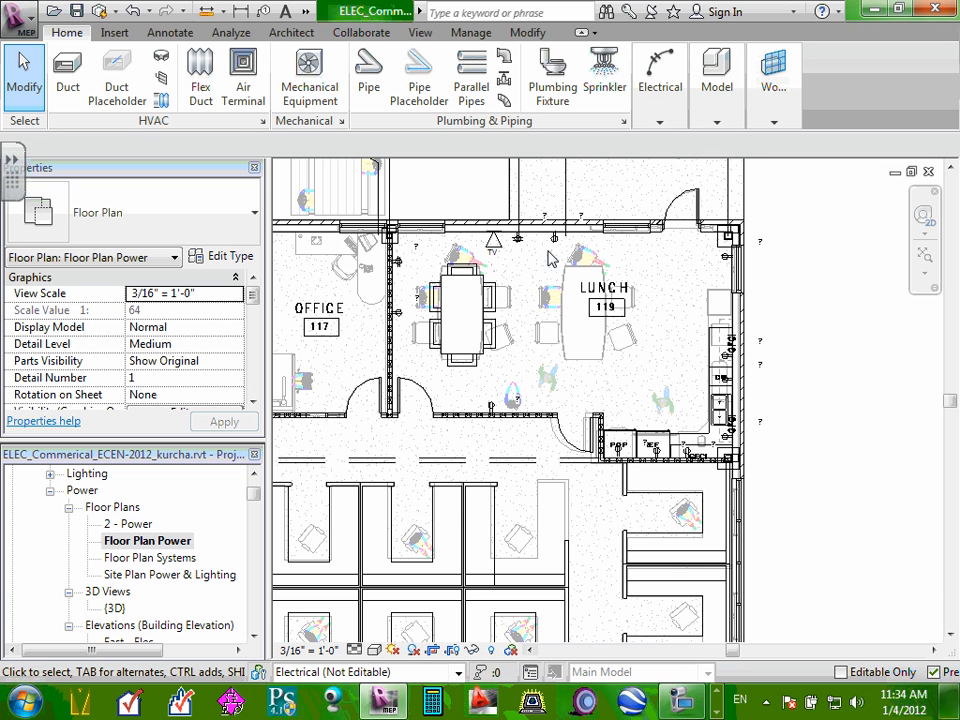
{"action": "scroll", "coordinate": [549, 258], "scroll_direction": "down", "scroll_amount": 2}
{"action": "scroll", "coordinate": [549, 258], "scroll_direction": "up", "scroll_amount": 1}
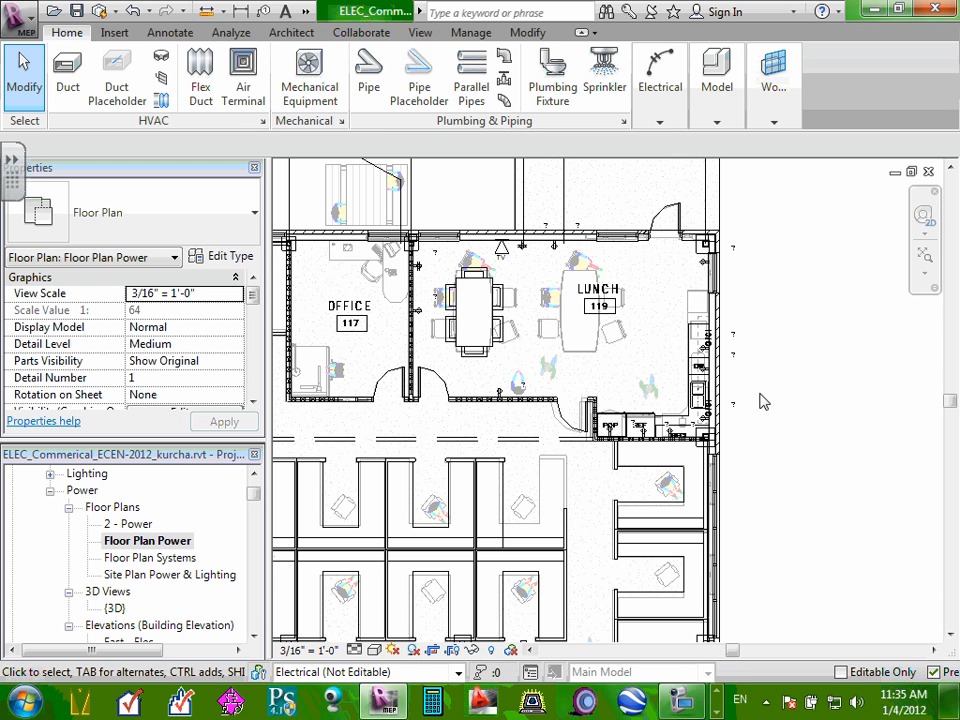
{"action": "scroll", "coordinate": [700, 420], "scroll_direction": "up", "scroll_amount": 3}
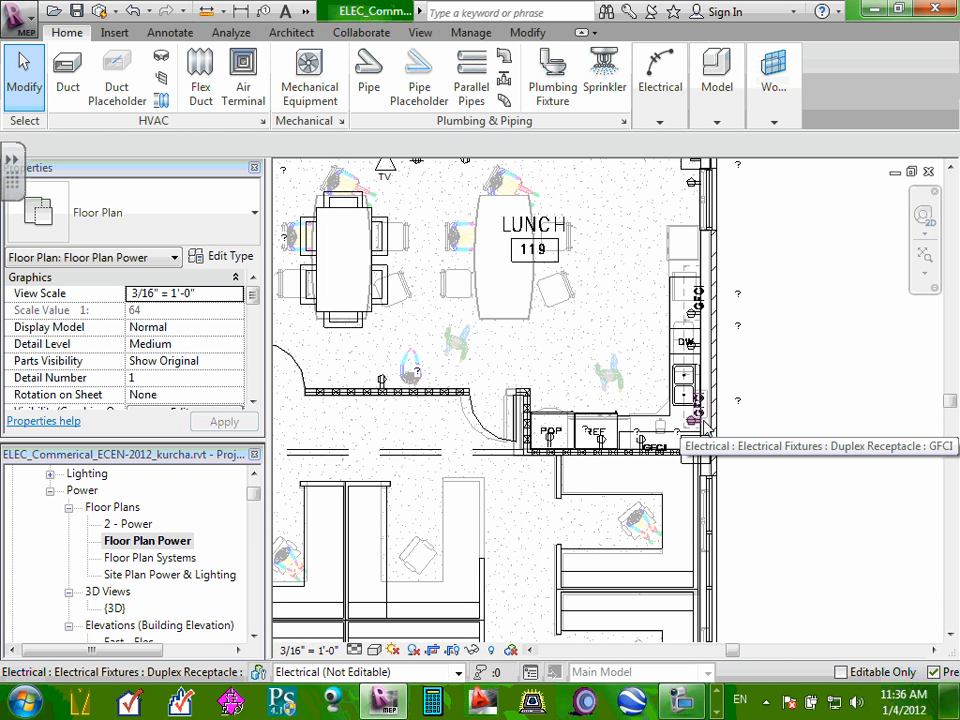
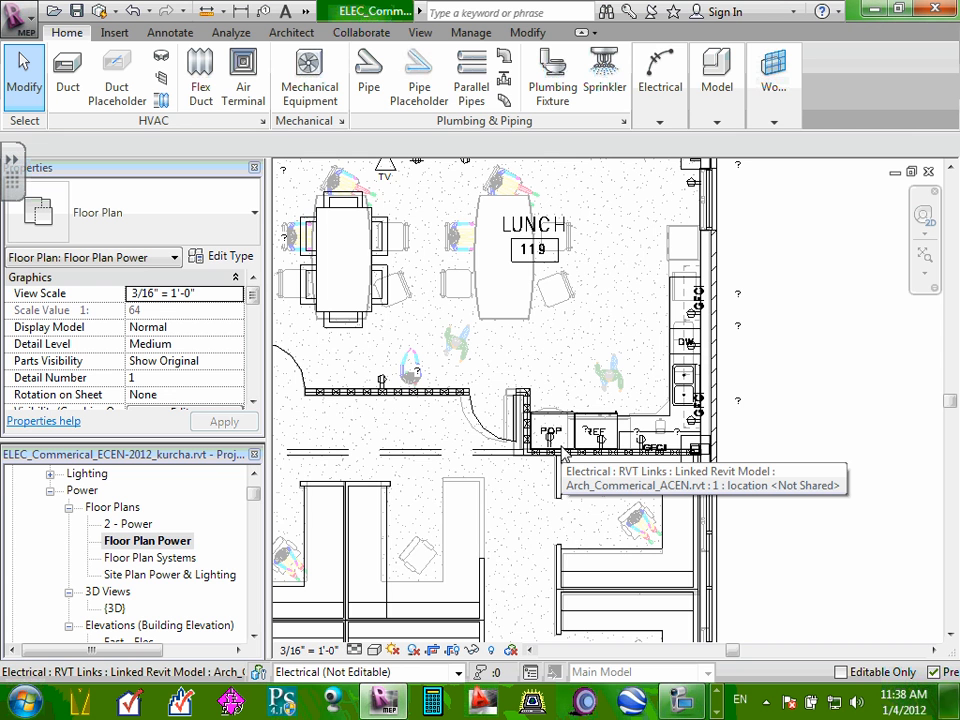
- Select the standard duplex receptacle behind the POP machine on Lunch room 119's lower wall
{"action": "scroll", "coordinate": [562, 456], "scroll_direction": "up", "scroll_amount": 6}
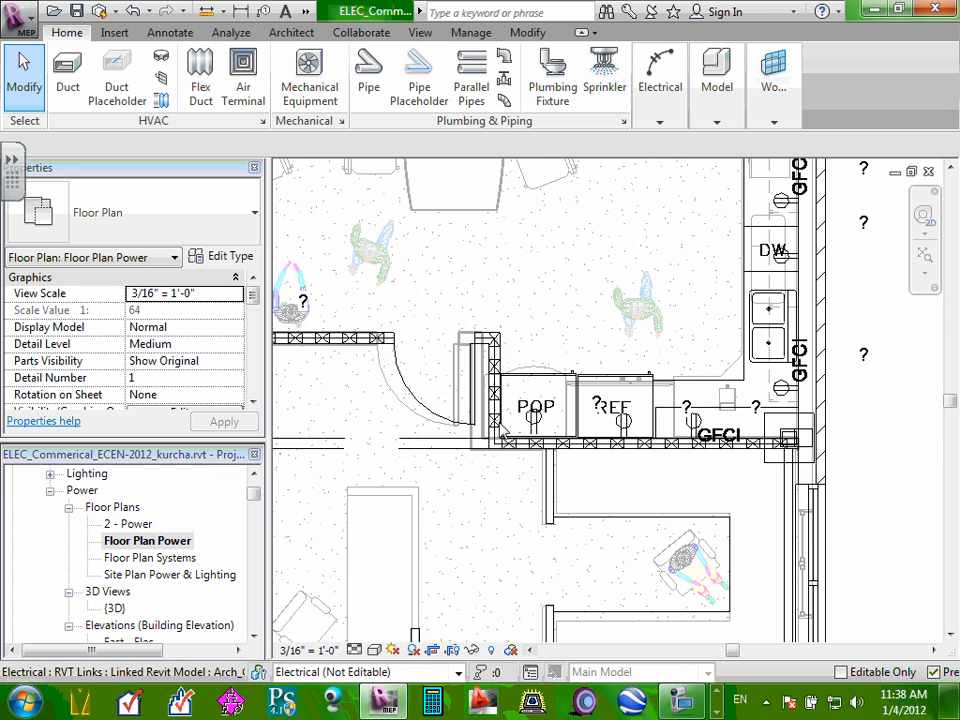
{"action": "left_click", "coordinate": [581, 425]}
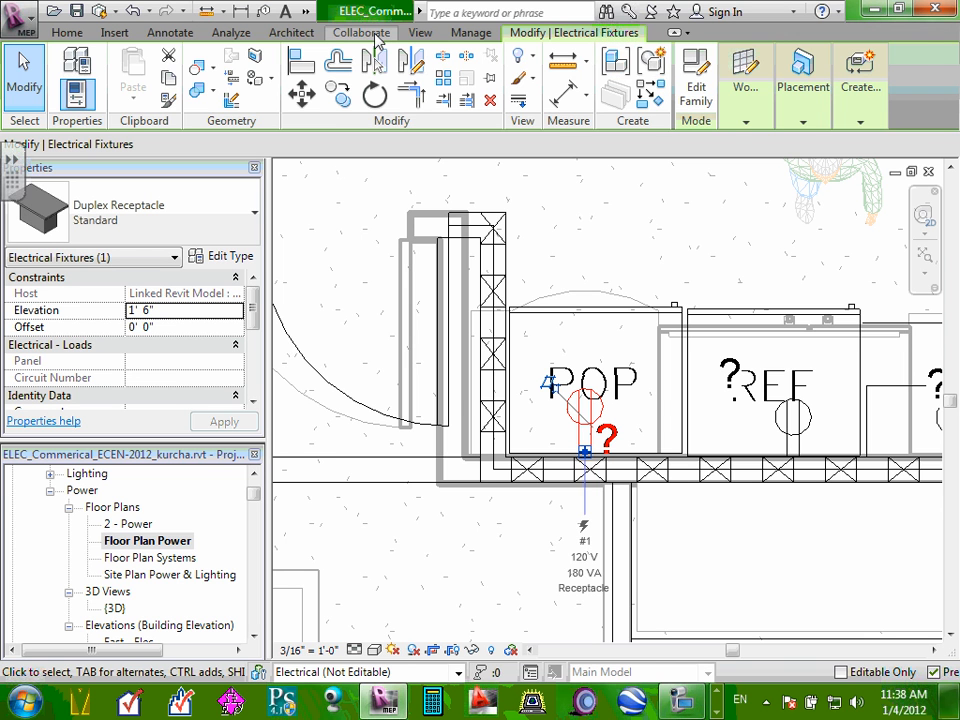
{"action": "left_click", "coordinate": [362, 32]}
{"action": "left_click", "coordinate": [455, 36]}
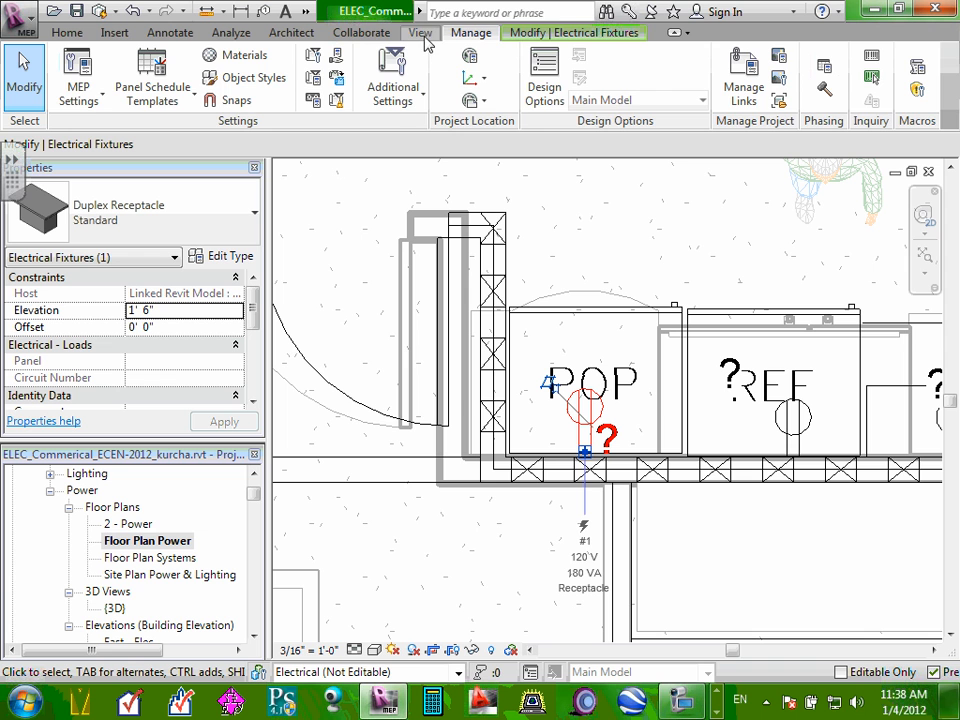
{"action": "left_click", "coordinate": [600, 34]}
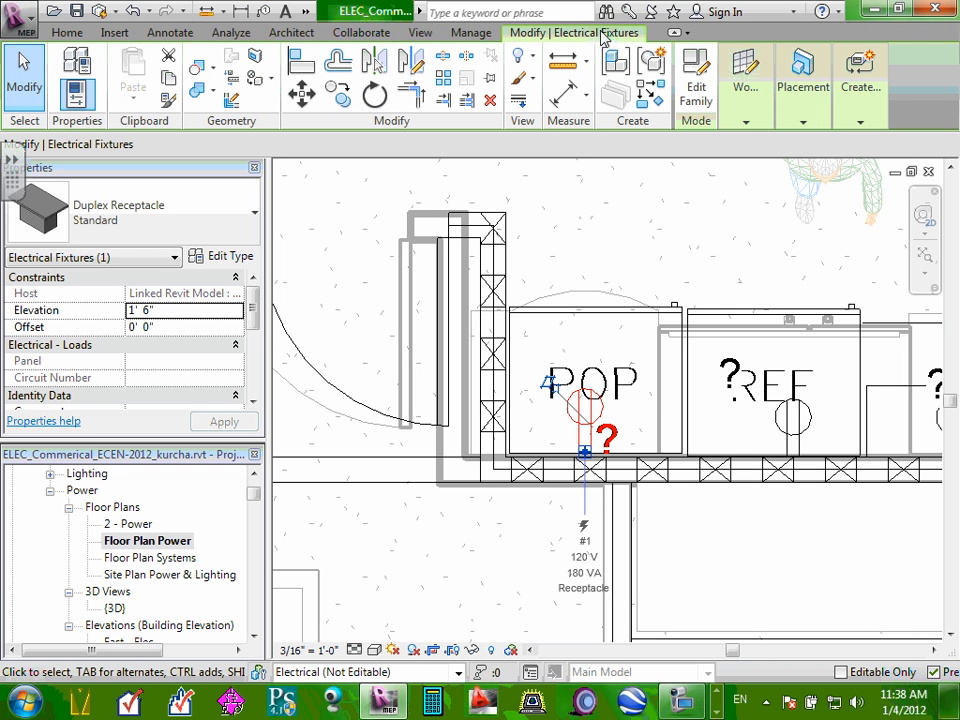
{"action": "left_click", "coordinate": [66, 34]}
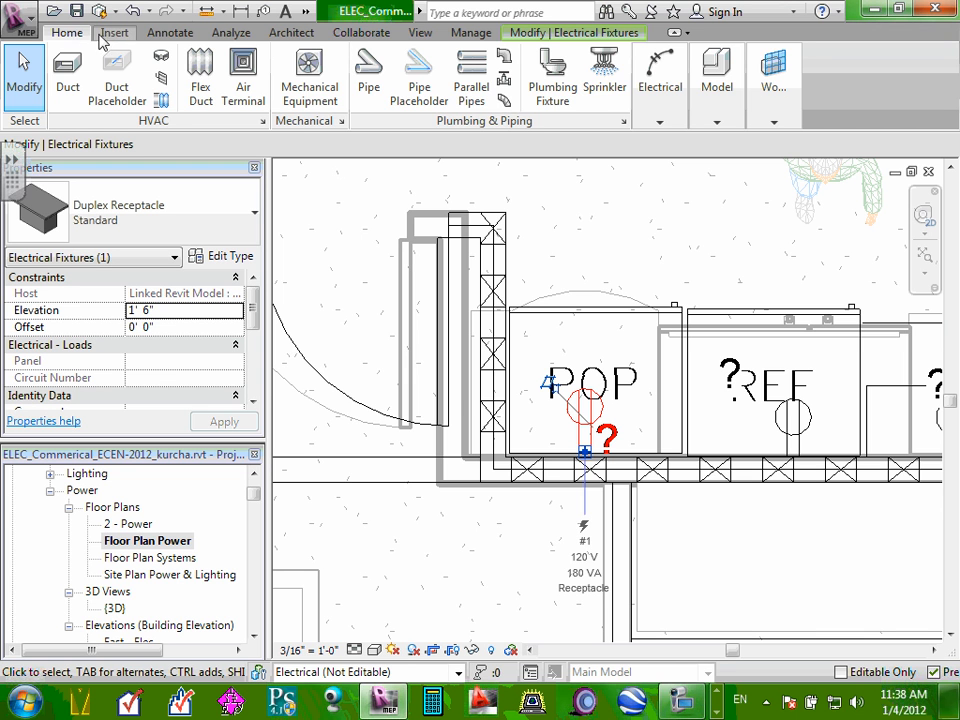
{"action": "left_click", "coordinate": [112, 34]}
{"action": "left_click", "coordinate": [162, 34]}
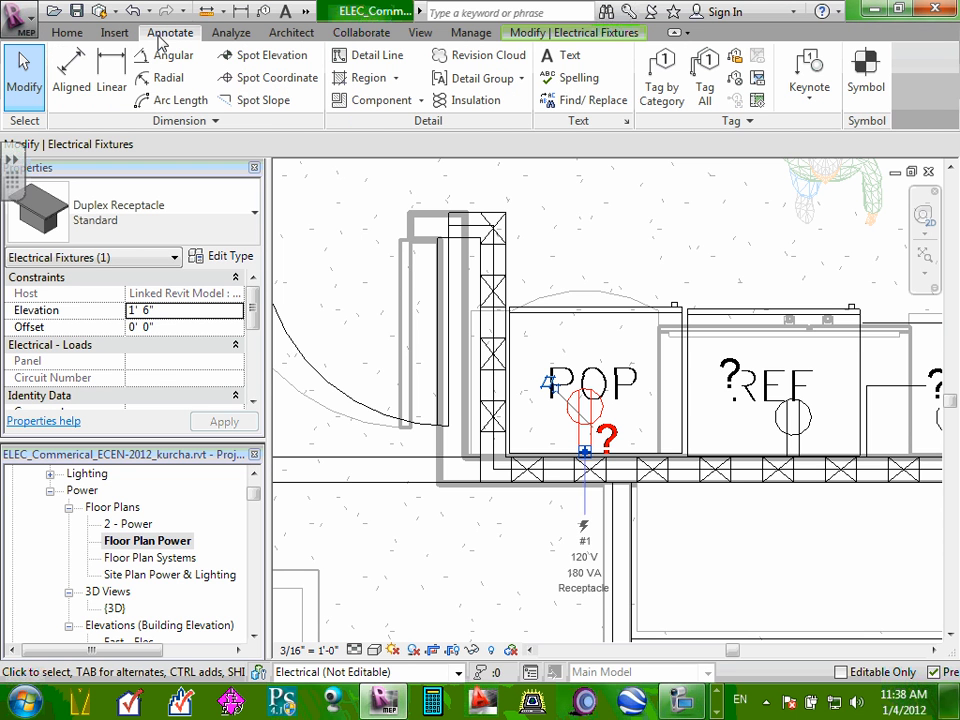
{"action": "left_click", "coordinate": [228, 36]}
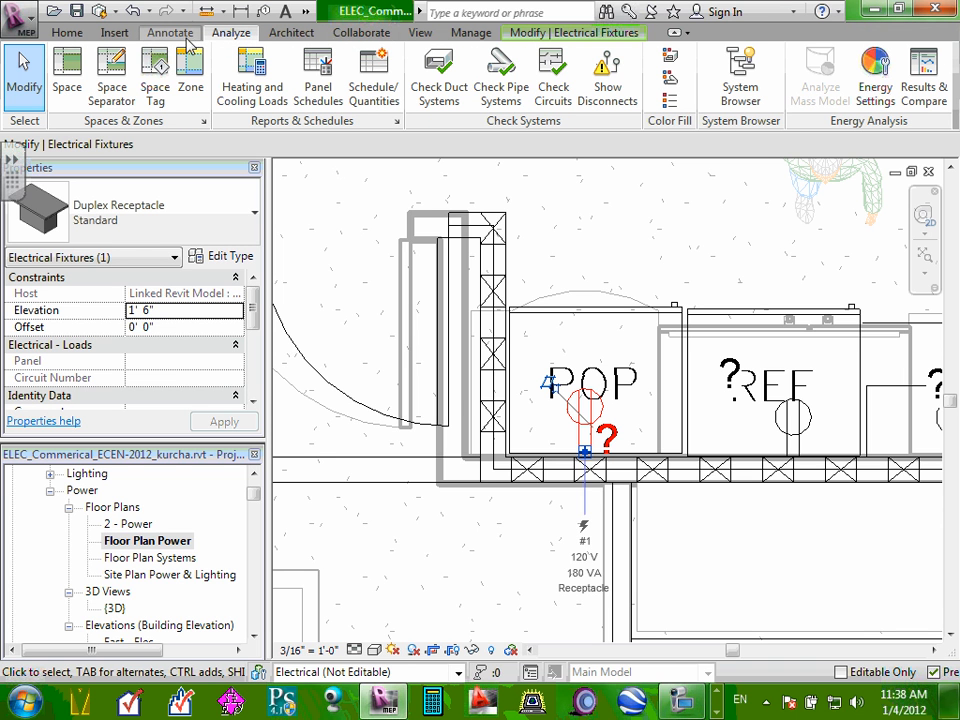
- Create a power circuit for the selected POP machine receptacle and assign it to panel RP
{"action": "left_click", "coordinate": [586, 35]}
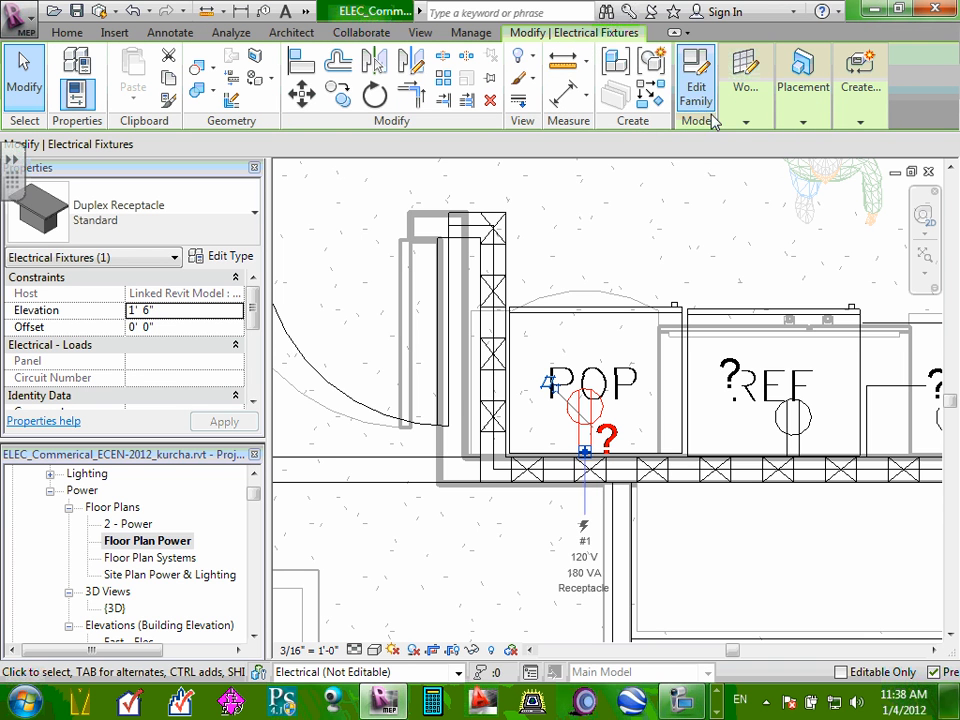
{"action": "mouse_move", "coordinate": [800, 120]}
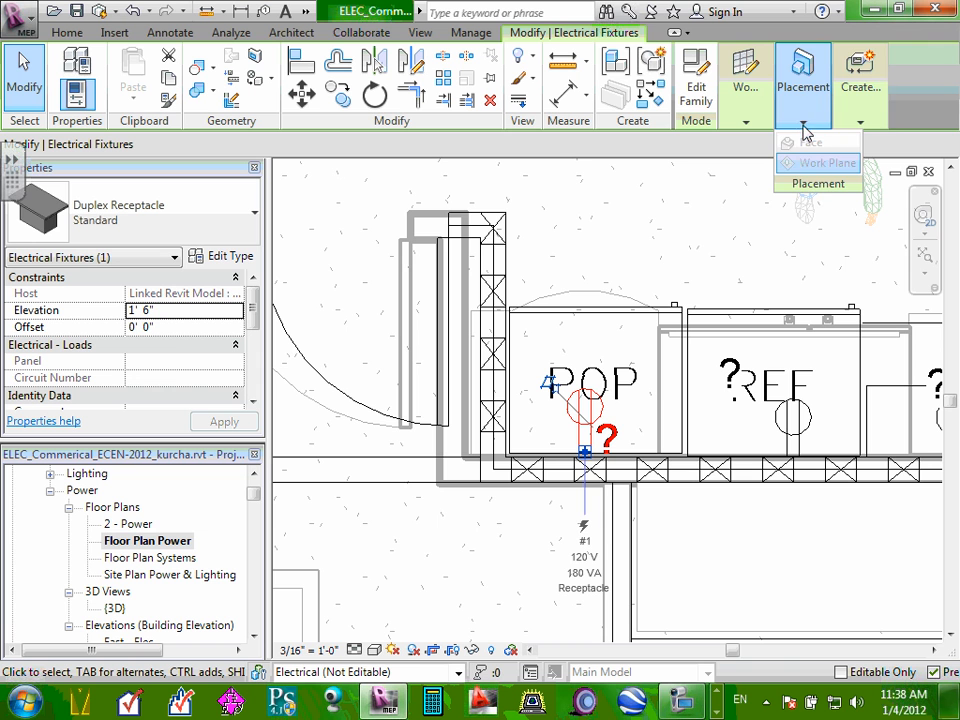
{"action": "mouse_move", "coordinate": [856, 130]}
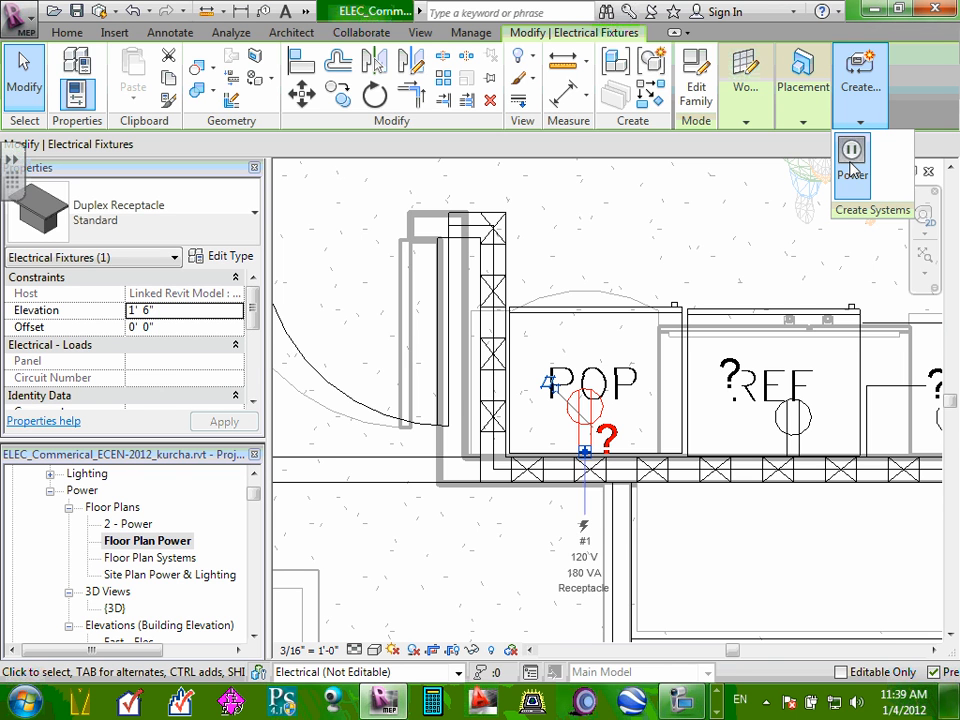
{"action": "left_click", "coordinate": [853, 163]}
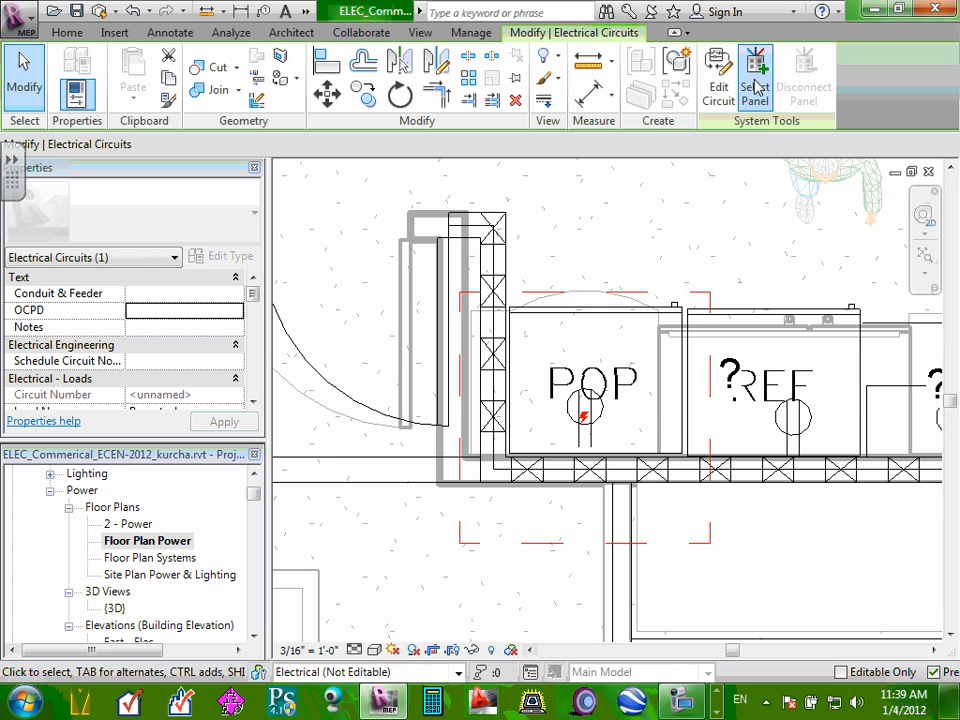
{"action": "left_click", "coordinate": [755, 88]}
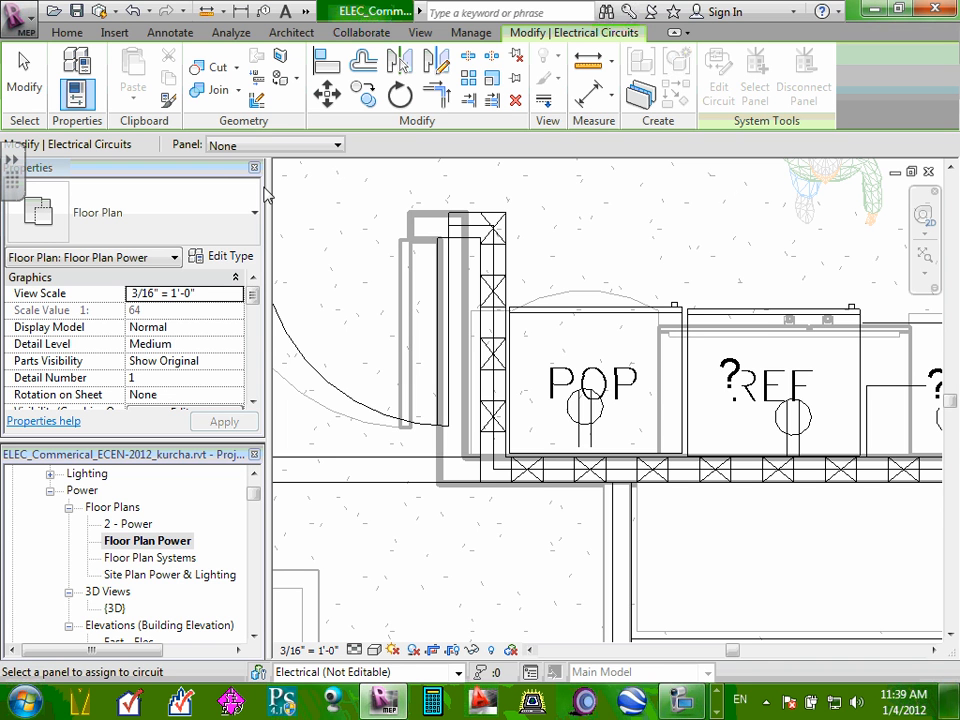
{"action": "left_click", "coordinate": [338, 146]}
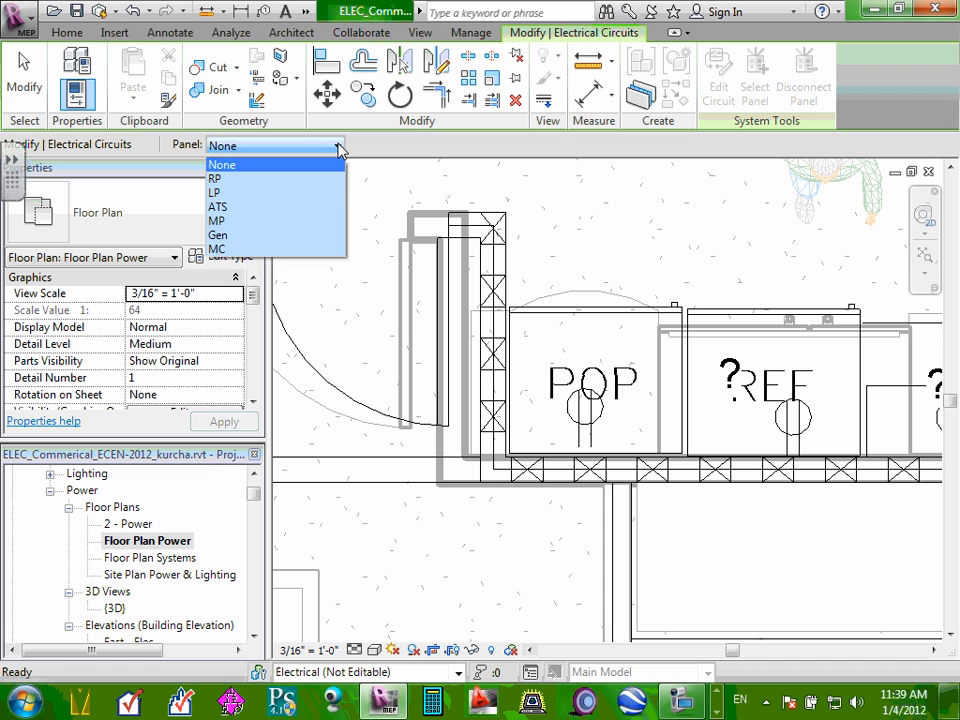
{"action": "left_click", "coordinate": [338, 146]}
{"action": "left_click", "coordinate": [339, 148]}
{"action": "left_click", "coordinate": [216, 179]}
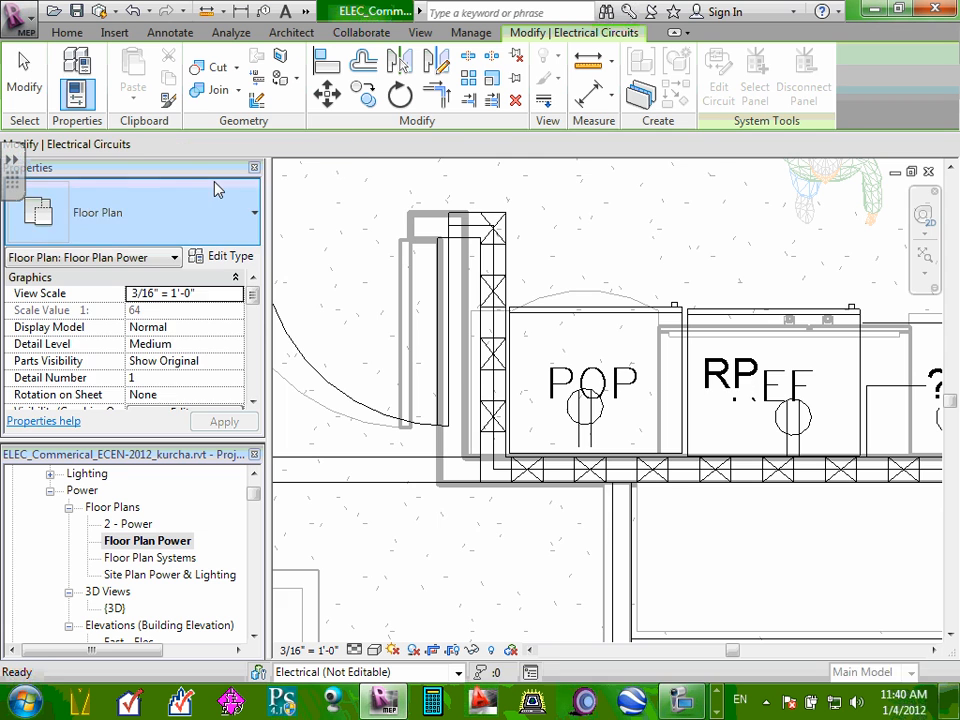
- Examine the POP machine circuit's route to panel RP and its conduit, load, rating and voltage properties
{"action": "scroll", "coordinate": [593, 281], "scroll_direction": "down", "scroll_amount": 6}
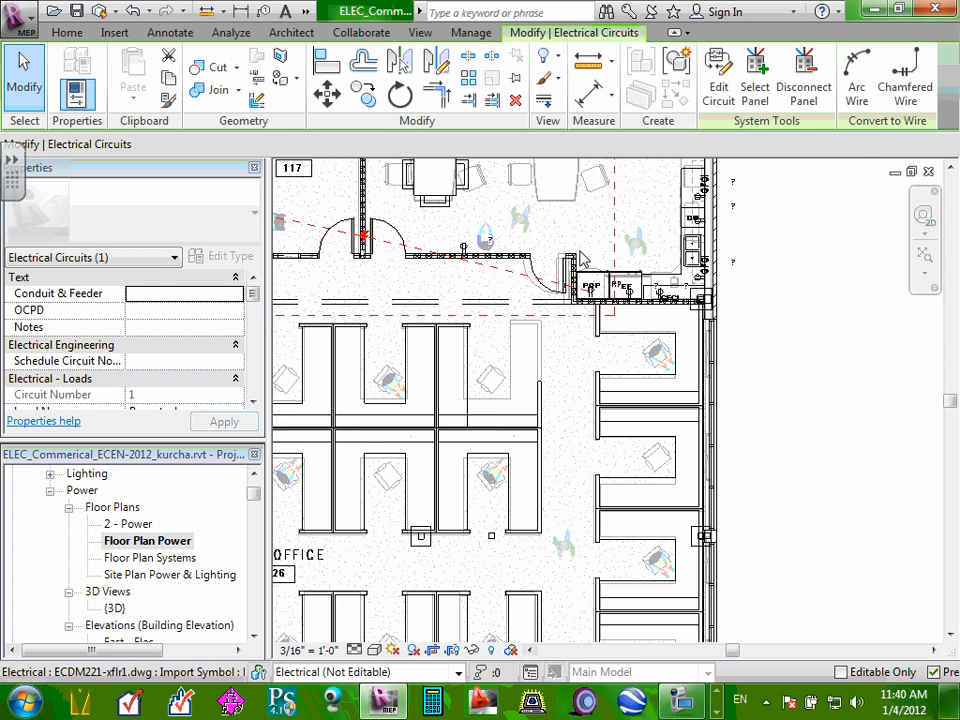
{"action": "scroll", "coordinate": [590, 255], "scroll_direction": "down", "scroll_amount": 3}
{"action": "middle_click_drag", "start_coordinate": [590, 248], "coordinate": [610, 281]}
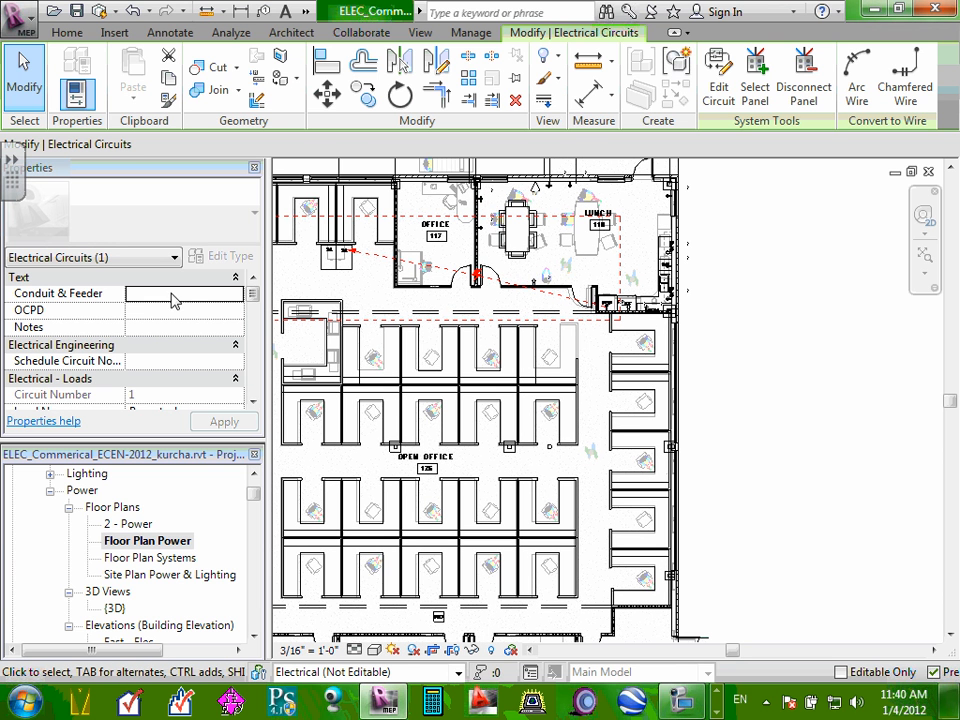
{"action": "left_click", "coordinate": [172, 294]}
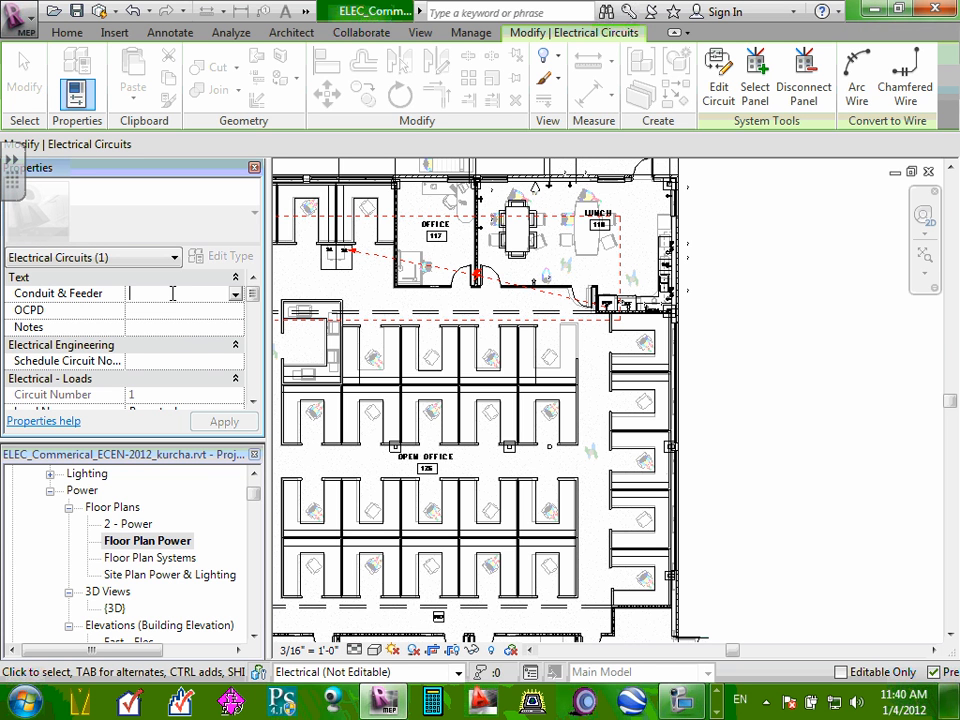
{"action": "left_click", "coordinate": [252, 402]}
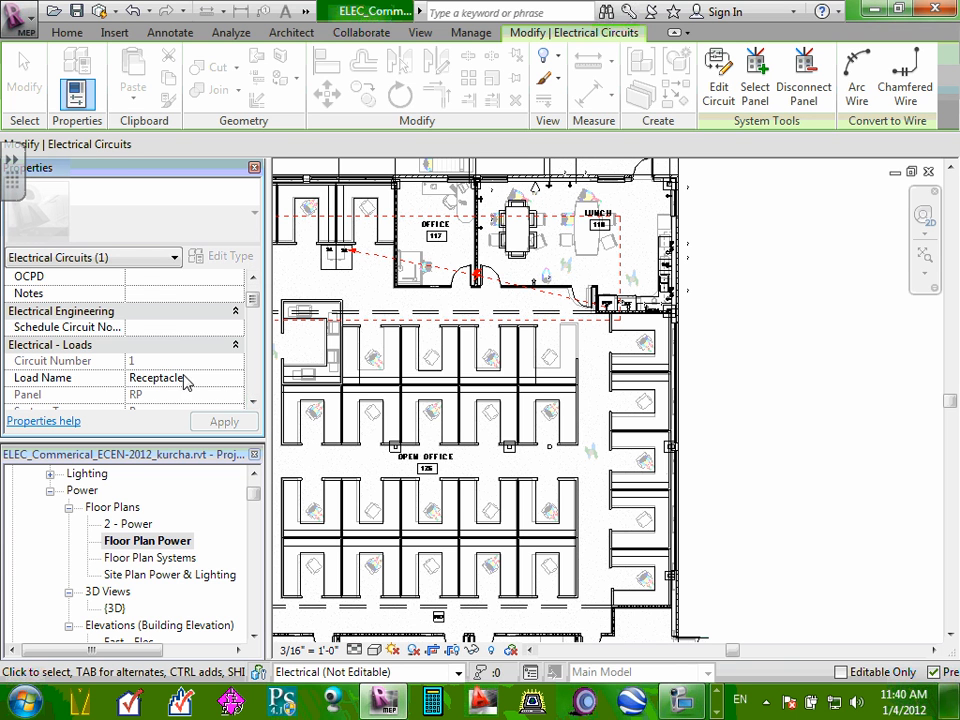
{"action": "left_click", "coordinate": [189, 378]}
{"action": "left_click", "coordinate": [235, 380]}
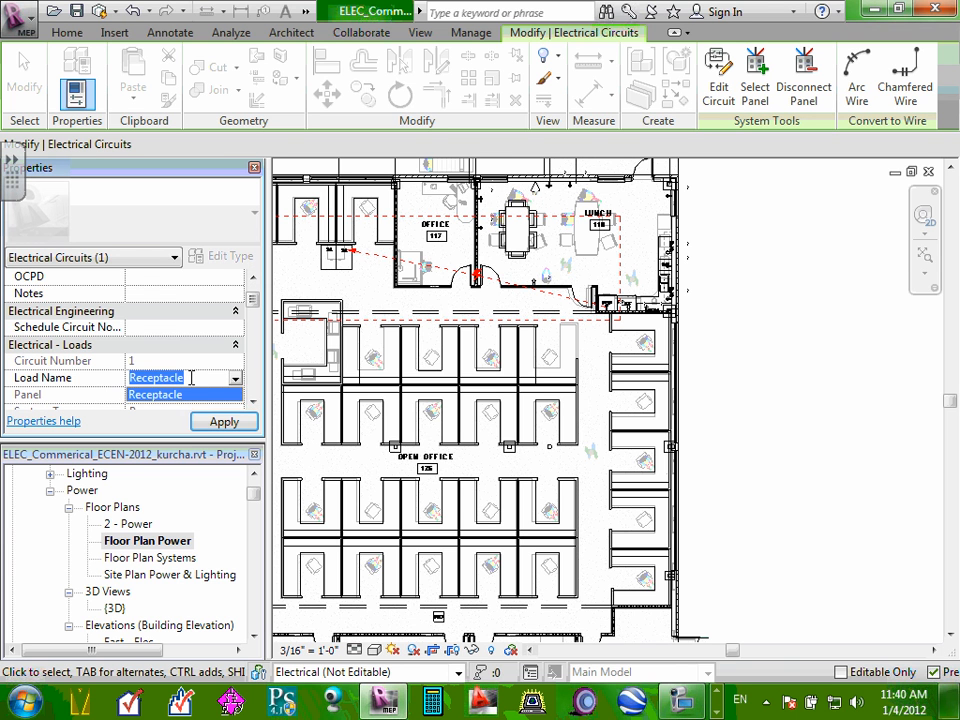
{"action": "left_click", "coordinate": [190, 378]}
{"action": "left_click", "coordinate": [253, 404]}
{"action": "left_click", "coordinate": [253, 404]}
{"action": "left_click", "coordinate": [253, 404]}
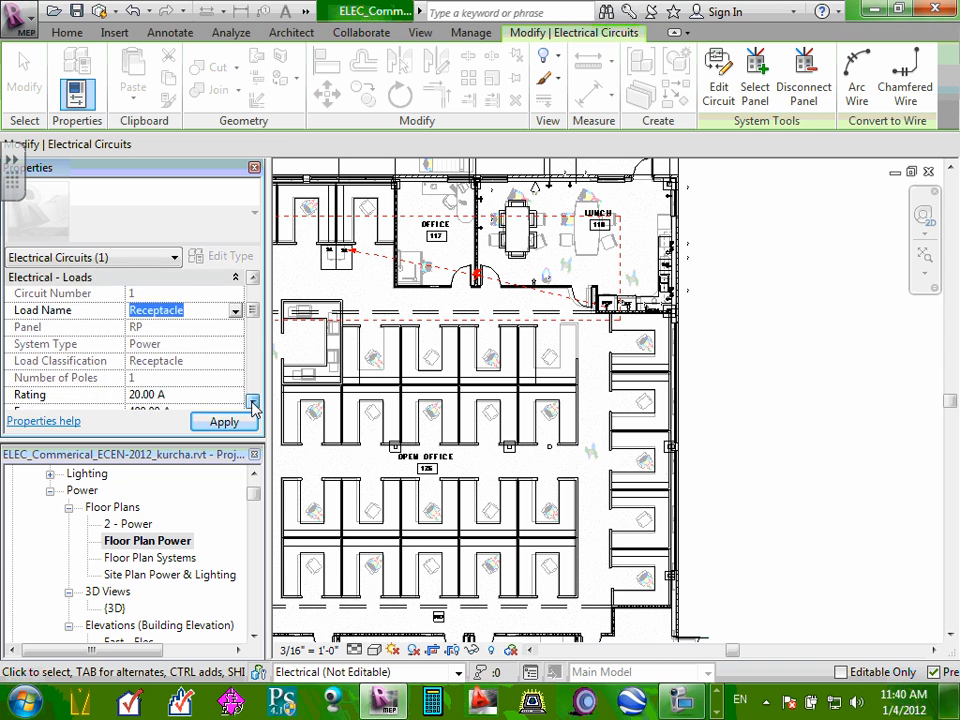
{"action": "left_click", "coordinate": [253, 404]}
{"action": "left_click", "coordinate": [253, 404]}
{"action": "left_click", "coordinate": [253, 404]}
{"action": "left_click", "coordinate": [253, 404]}
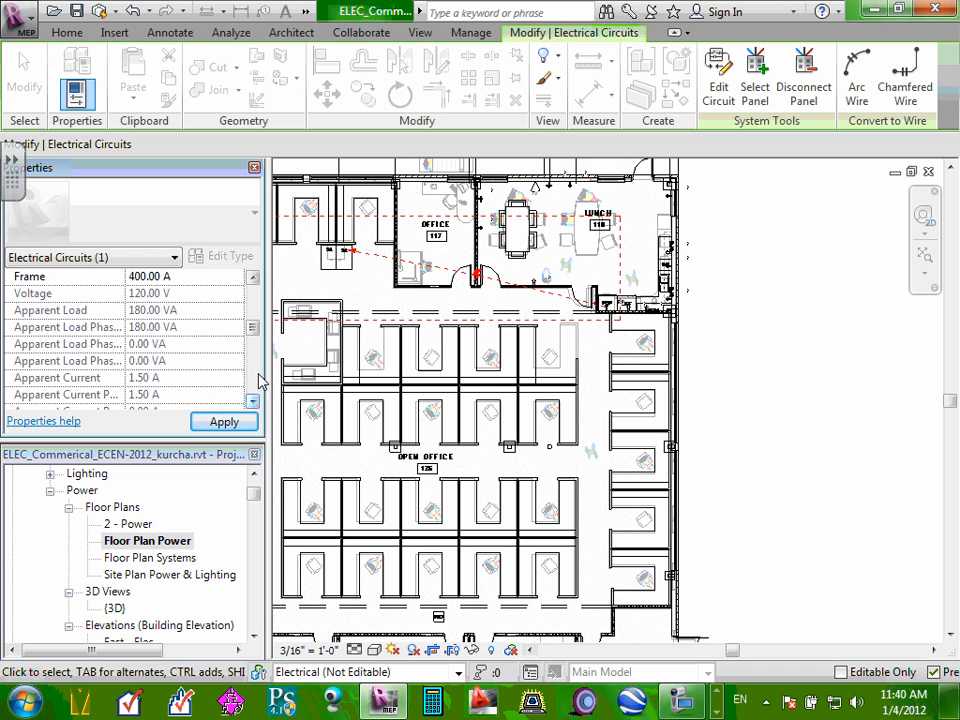
{"action": "left_click_drag", "start_coordinate": [253, 332], "coordinate": [257, 305]}
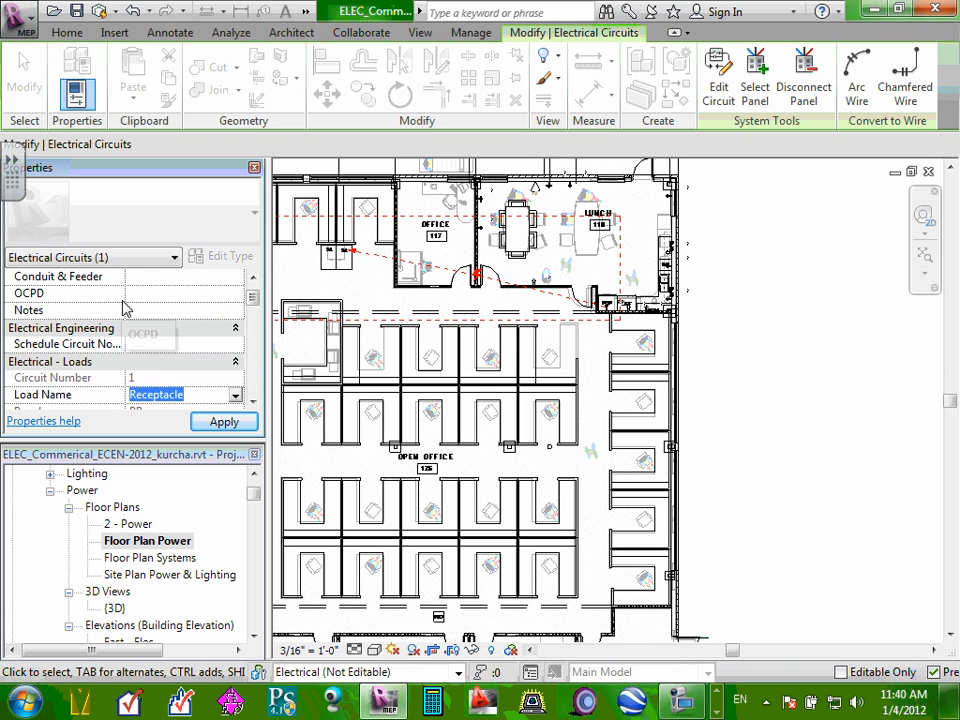
- Set the POP machine circuit's load name to Vending Machine and apply the change
{"action": "left_click", "coordinate": [163, 345]}
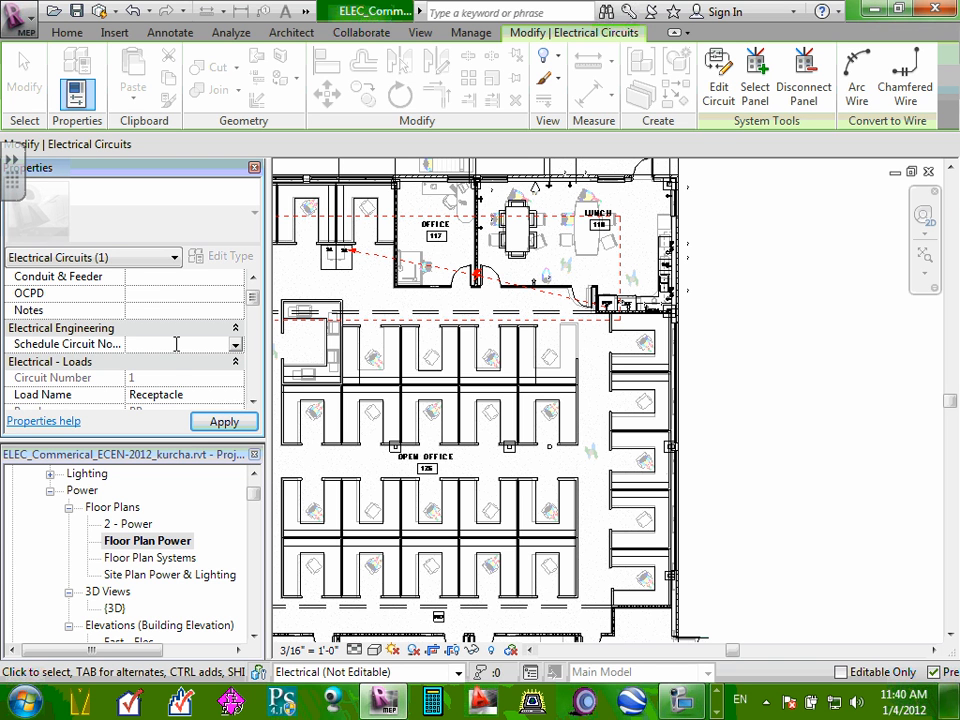
{"action": "left_click", "coordinate": [186, 395]}
{"action": "double_click", "coordinate": [184, 394]}
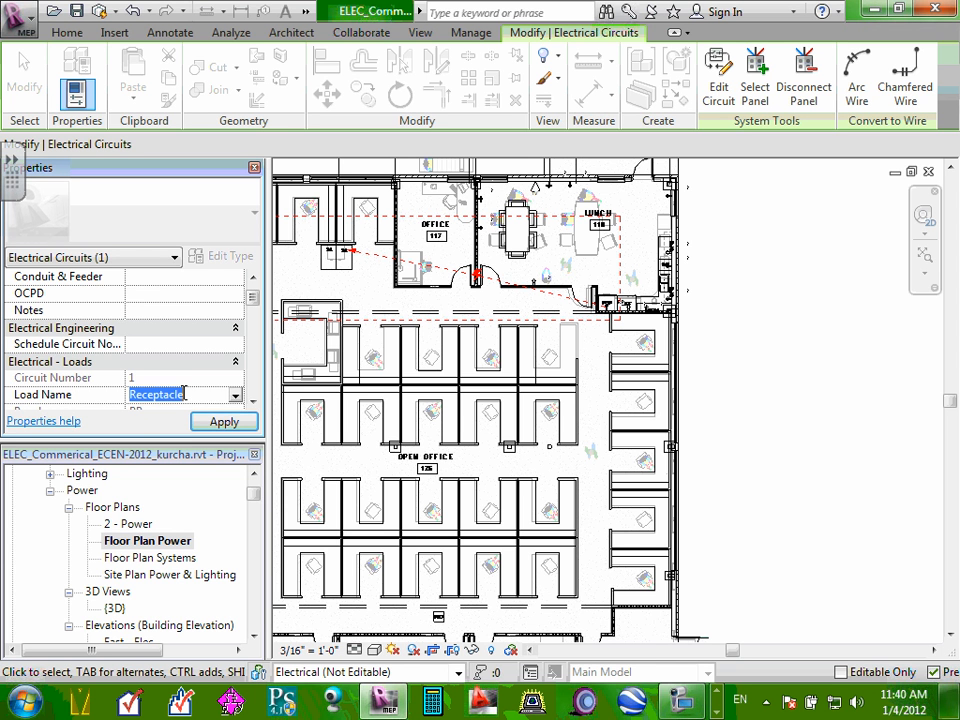
{"action": "type", "text": "Vending Machine"}
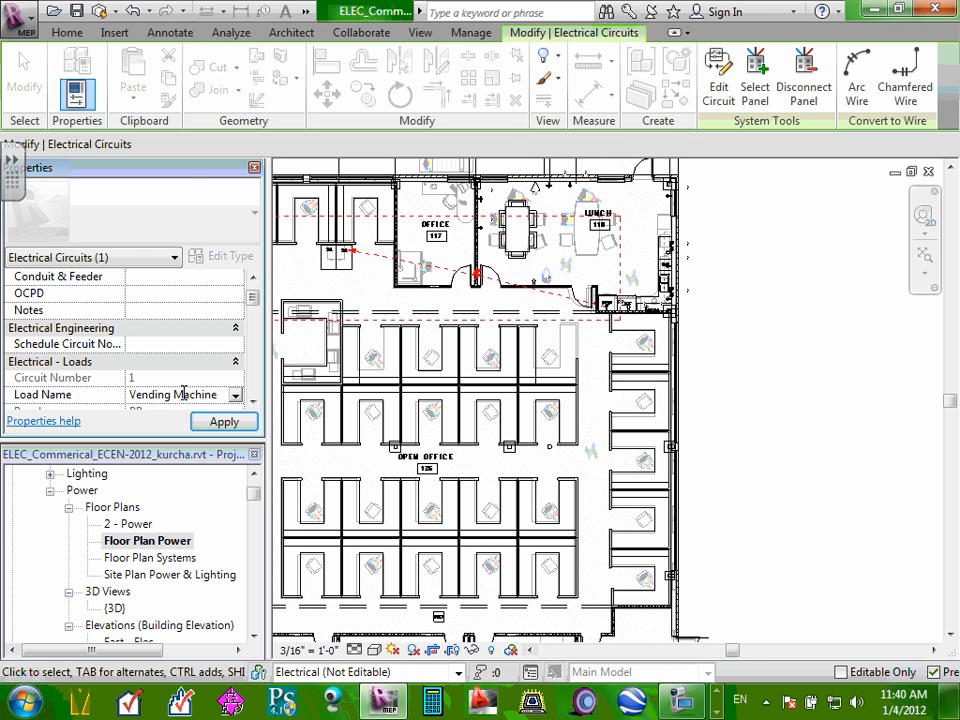
{"action": "left_click", "coordinate": [222, 422]}
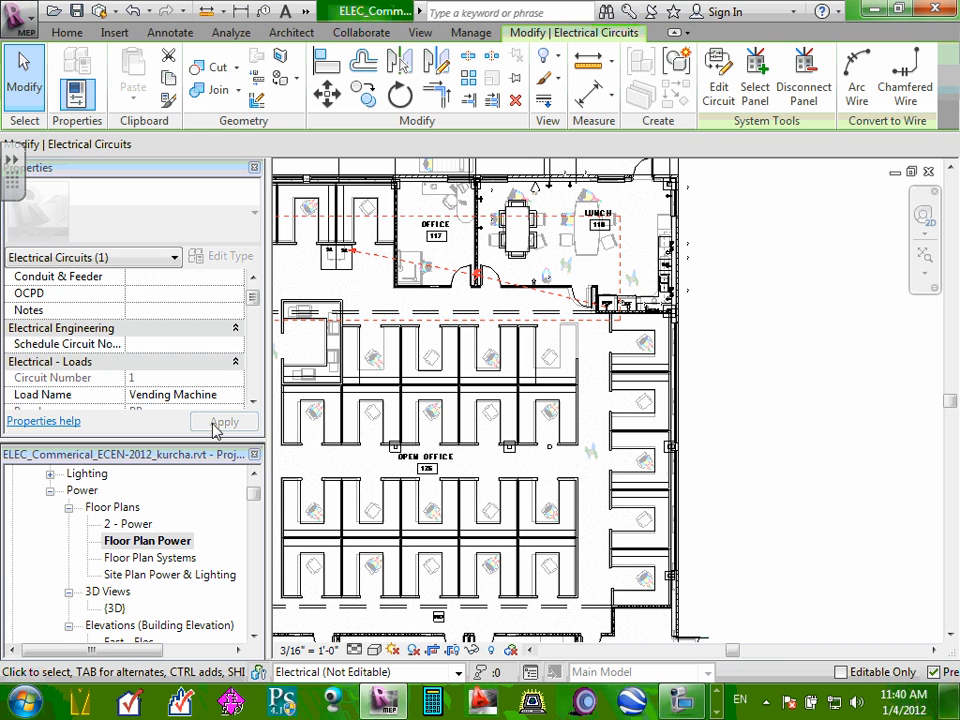
- Review the vending machine circuit's load and OCPD properties, and open and finish its circuit editing mode
{"action": "left_click", "coordinate": [185, 328]}
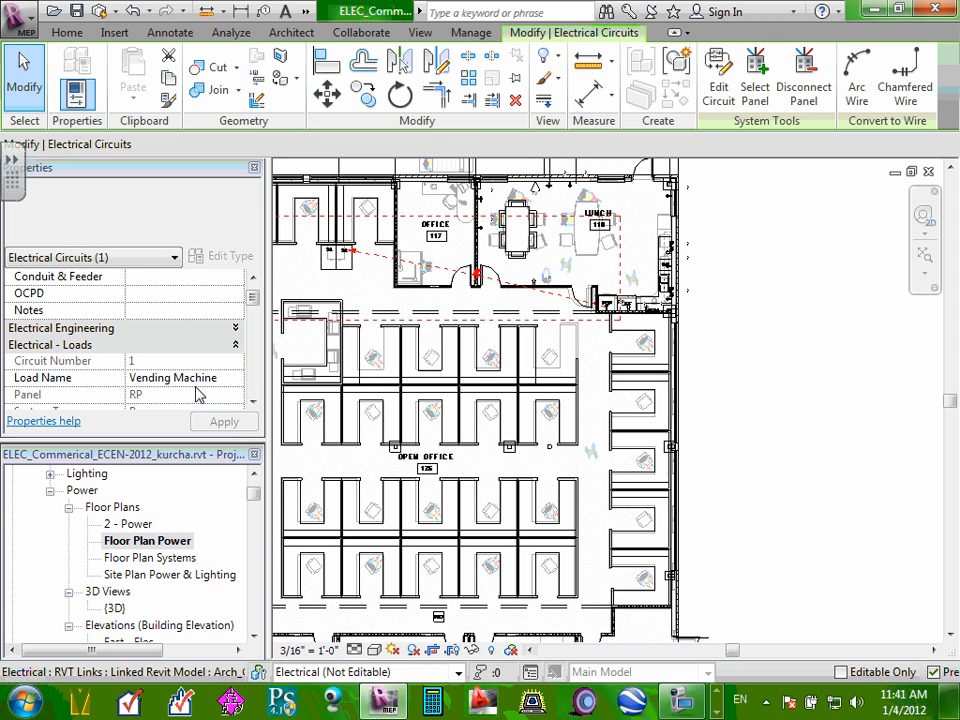
{"action": "left_click", "coordinate": [253, 401]}
{"action": "left_click", "coordinate": [253, 401]}
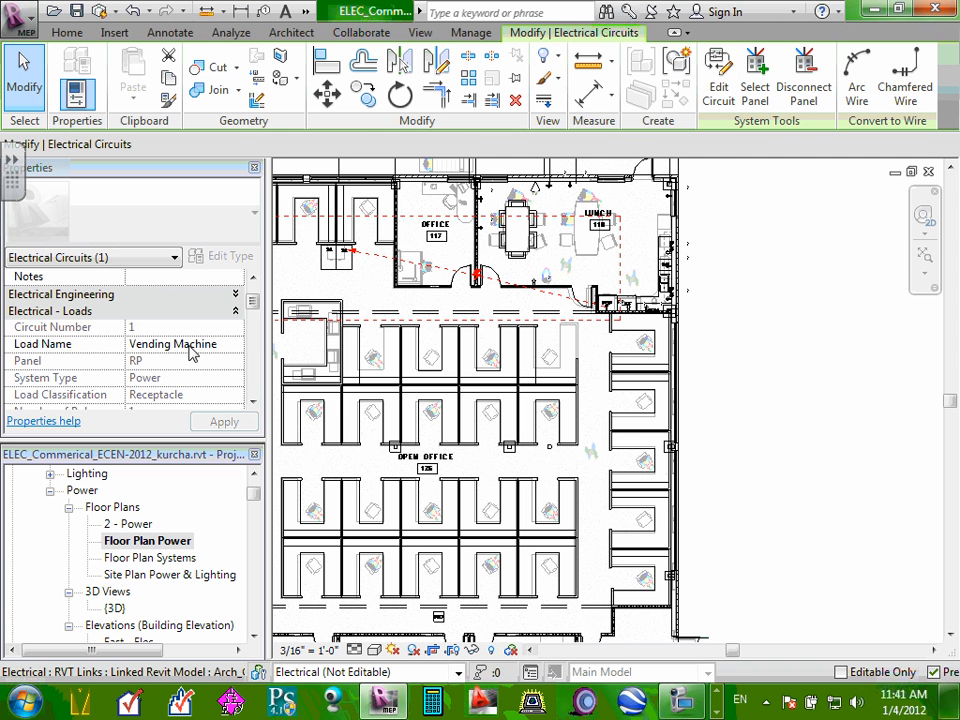
{"action": "left_click", "coordinate": [252, 282]}
{"action": "left_click", "coordinate": [252, 282]}
{"action": "left_click", "coordinate": [252, 282]}
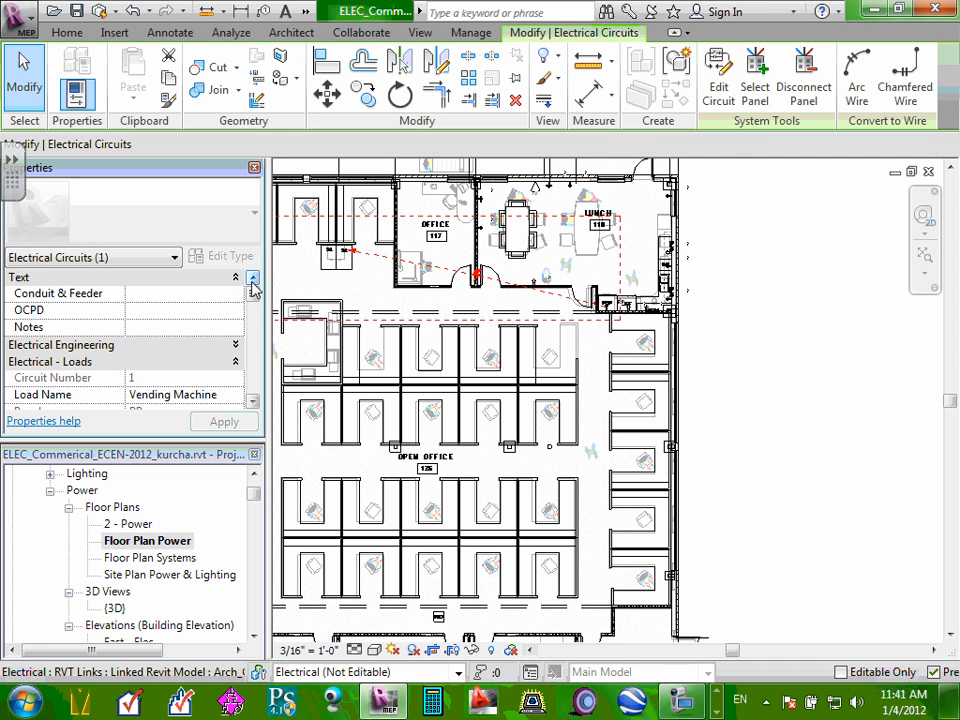
{"action": "left_click", "coordinate": [183, 309]}
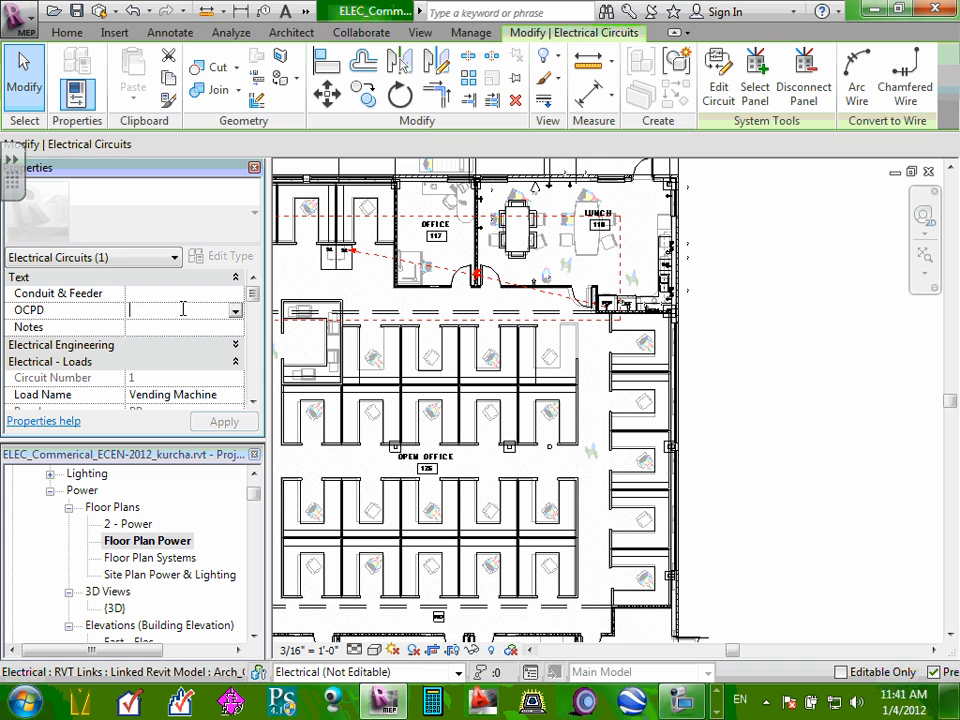
{"action": "left_click", "coordinate": [236, 314]}
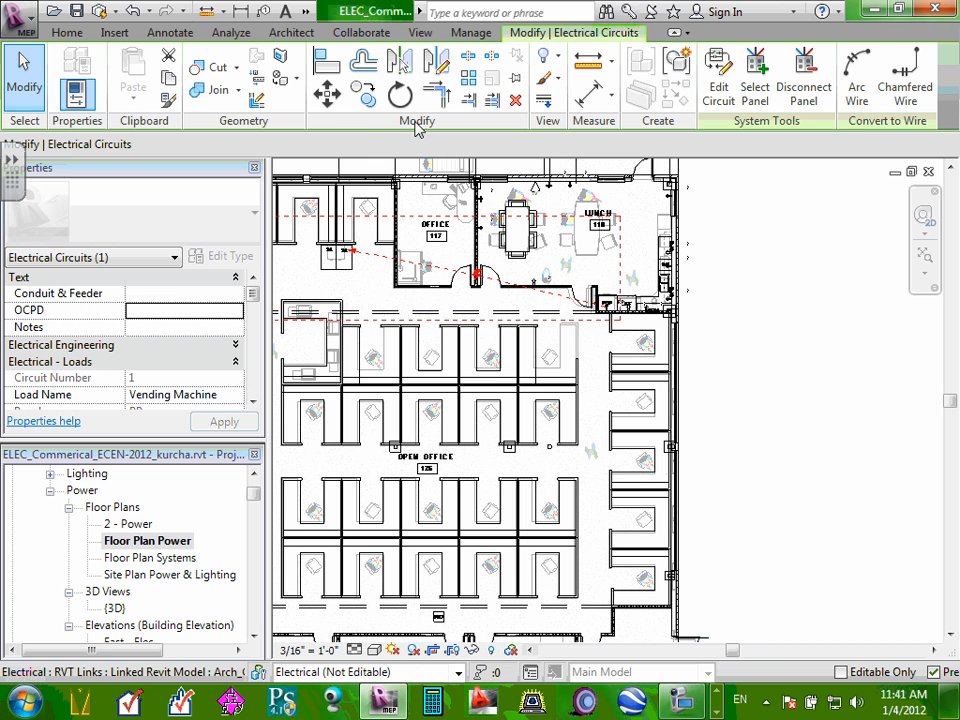
{"action": "left_click", "coordinate": [721, 92]}
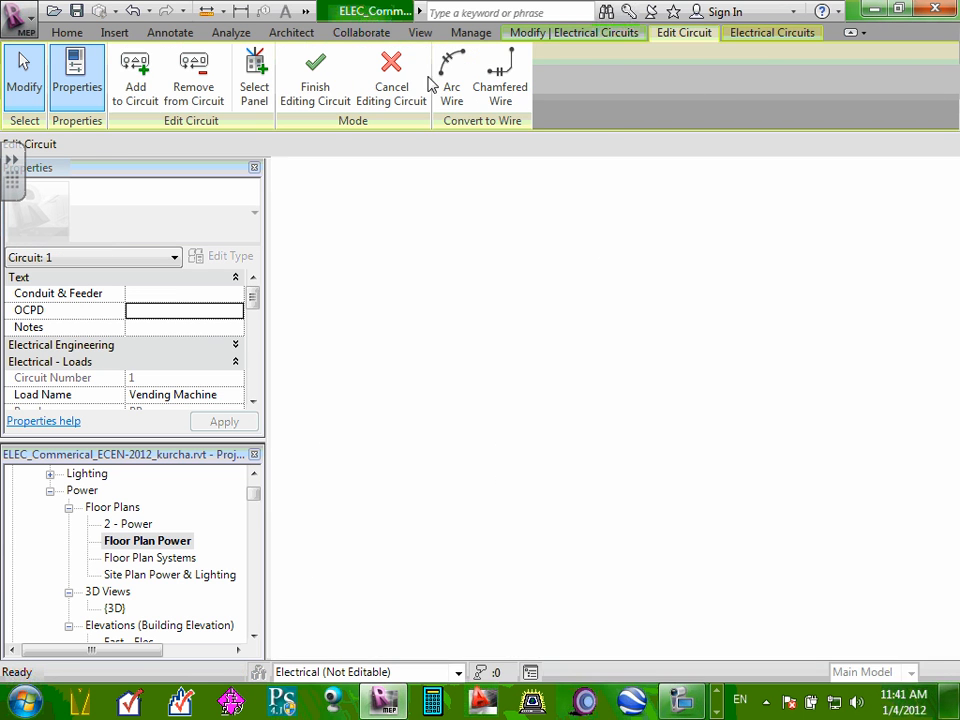
{"action": "left_click", "coordinate": [325, 90]}
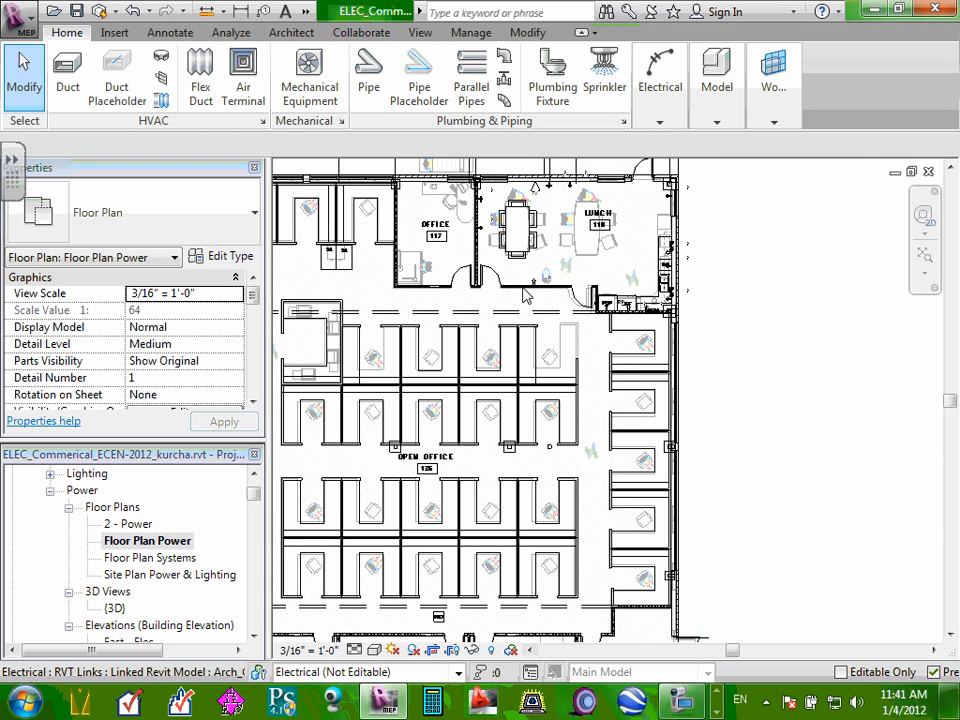
- Select the POP machine receptacle and check its panel, circuit number, voltage and load label in the plan
{"action": "scroll", "coordinate": [527, 295], "scroll_direction": "up", "scroll_amount": 5}
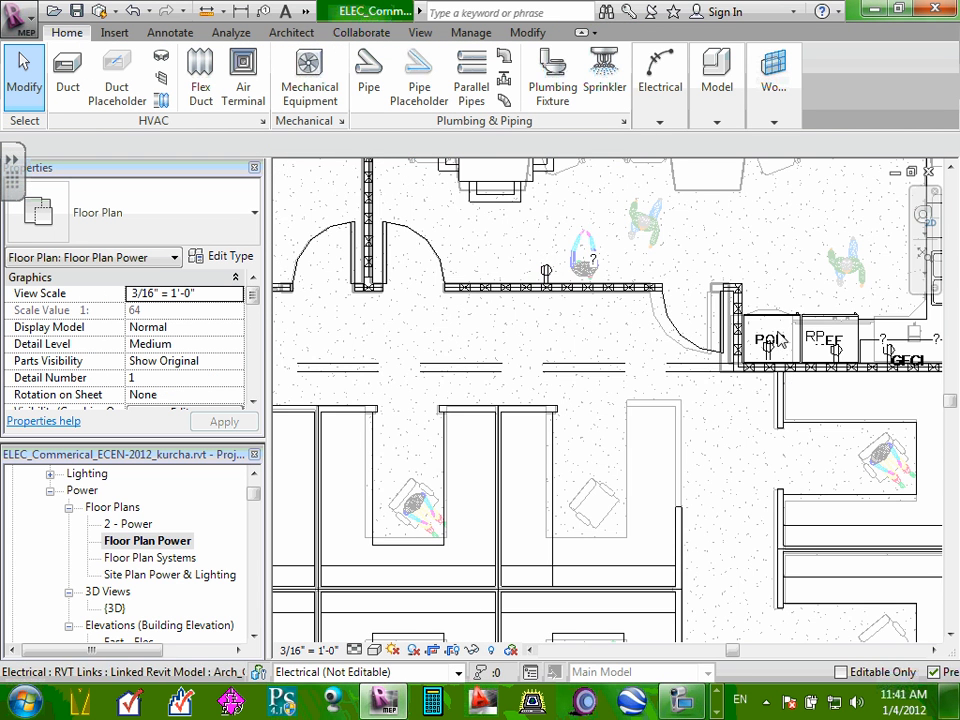
{"action": "scroll", "coordinate": [777, 338], "scroll_direction": "up", "scroll_amount": 3}
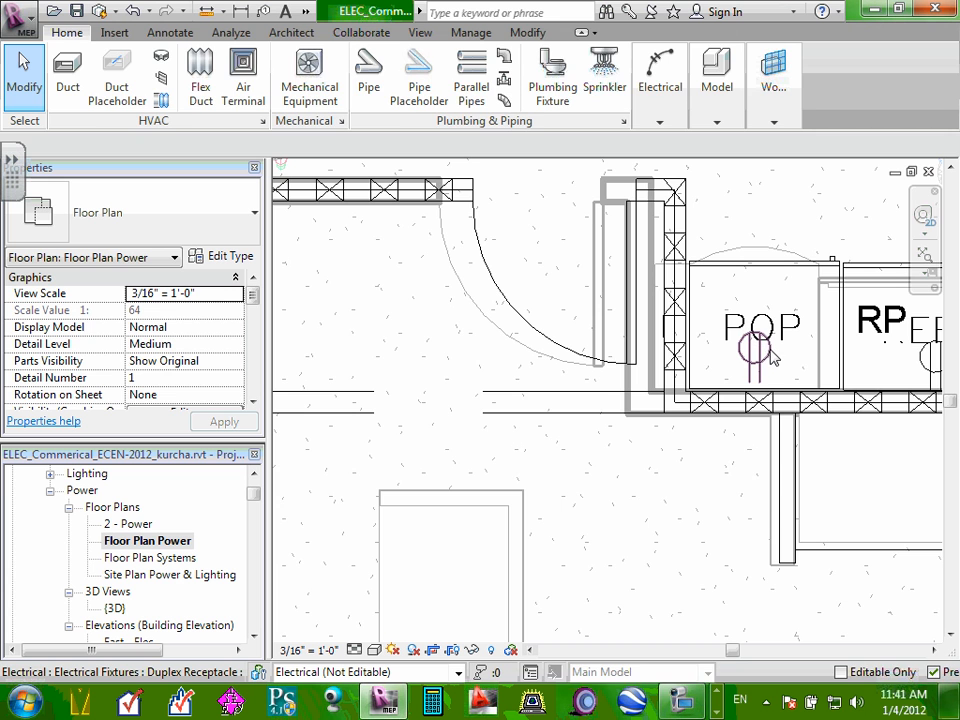
{"action": "left_click", "coordinate": [770, 356]}
{"action": "scroll", "coordinate": [800, 487], "scroll_direction": "up", "scroll_amount": 2}
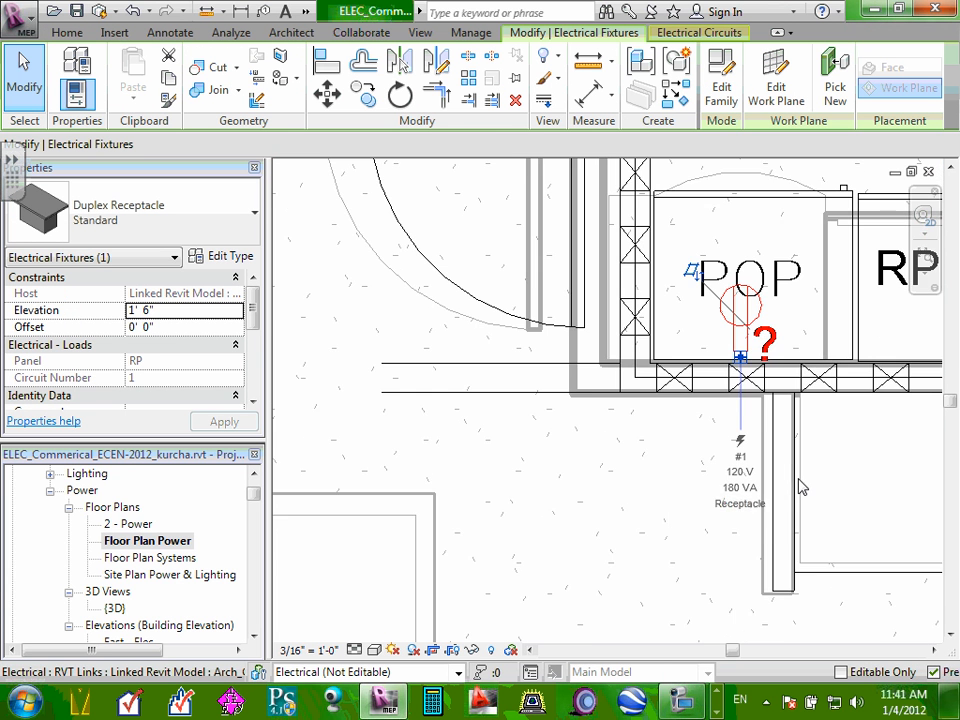
{"action": "scroll", "coordinate": [830, 485], "scroll_direction": "up", "scroll_amount": 2}
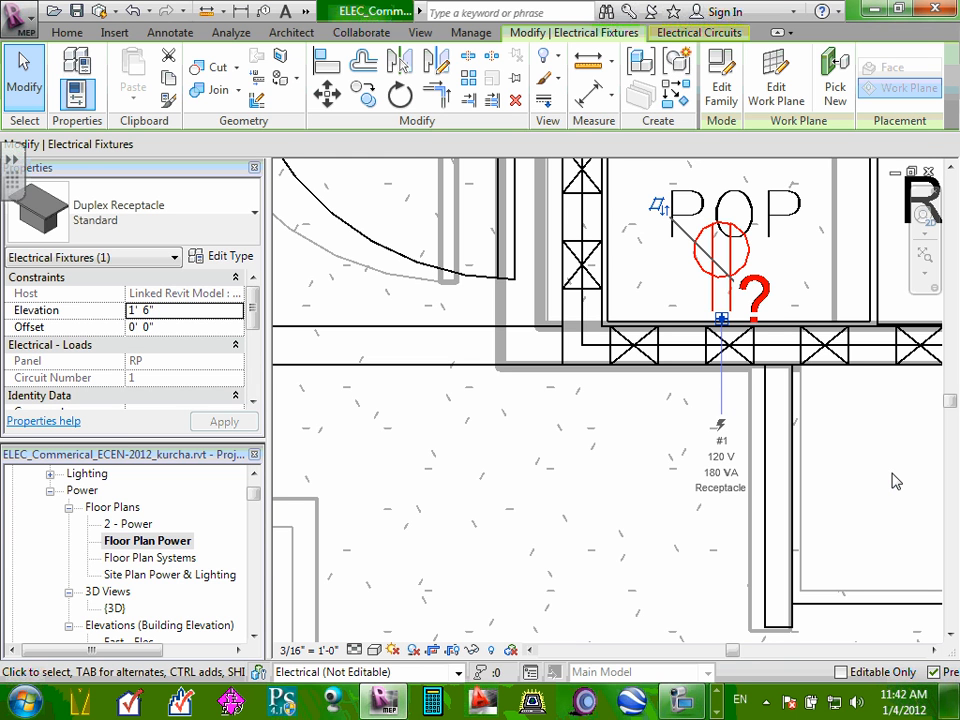
{"action": "key", "text": "Escape"}
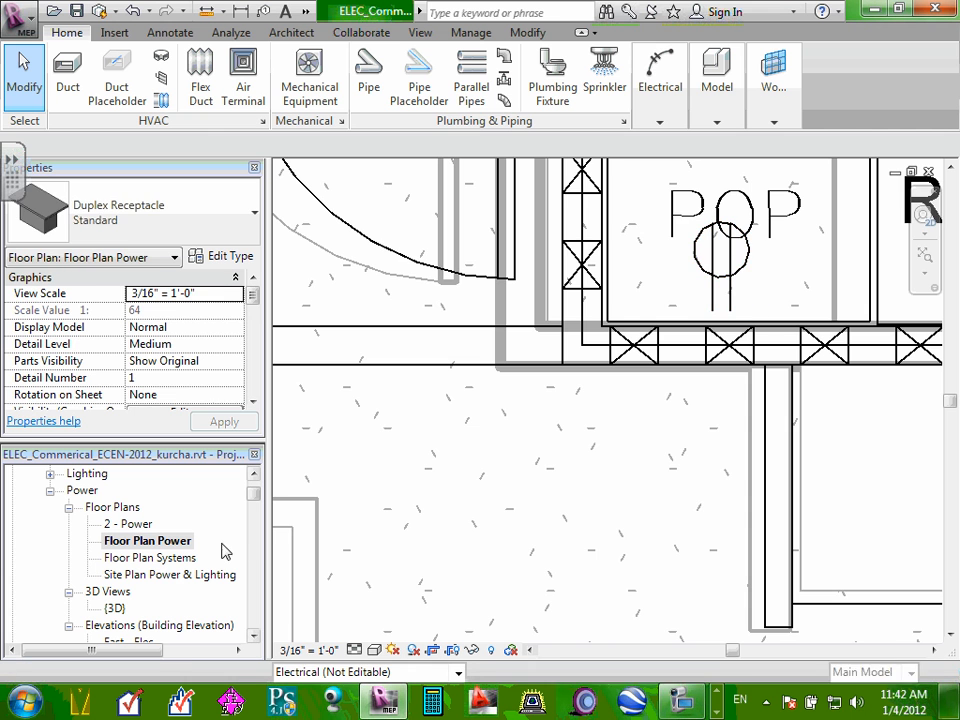
{"action": "scroll", "coordinate": [680, 290], "scroll_direction": "down", "scroll_amount": 2}
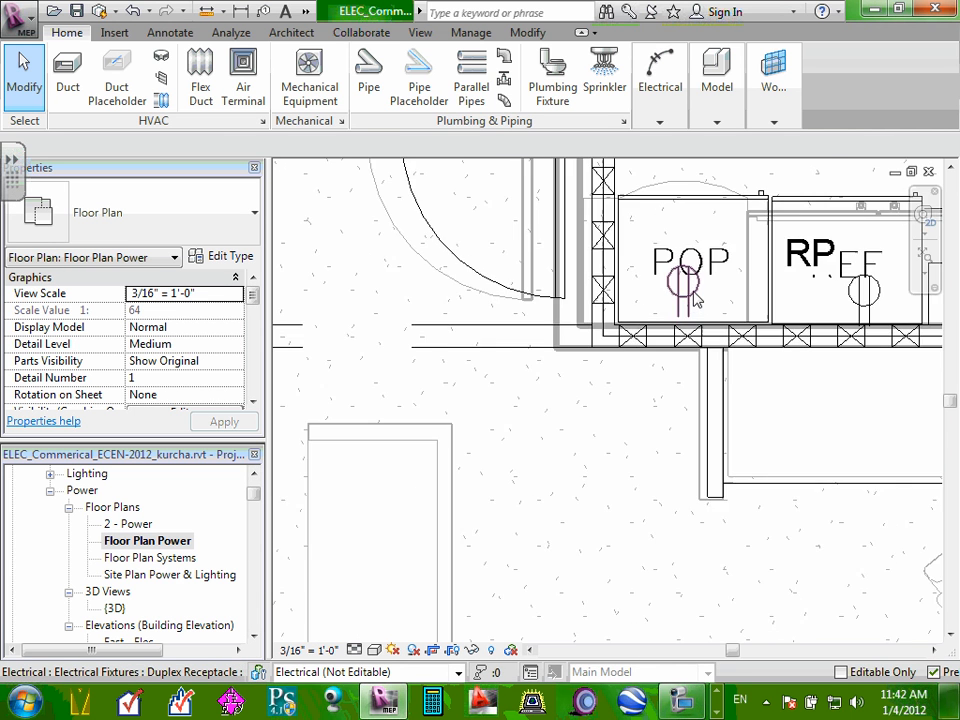
{"action": "scroll", "coordinate": [692, 296], "scroll_direction": "up", "scroll_amount": 5}
{"action": "left_click", "coordinate": [673, 308]}
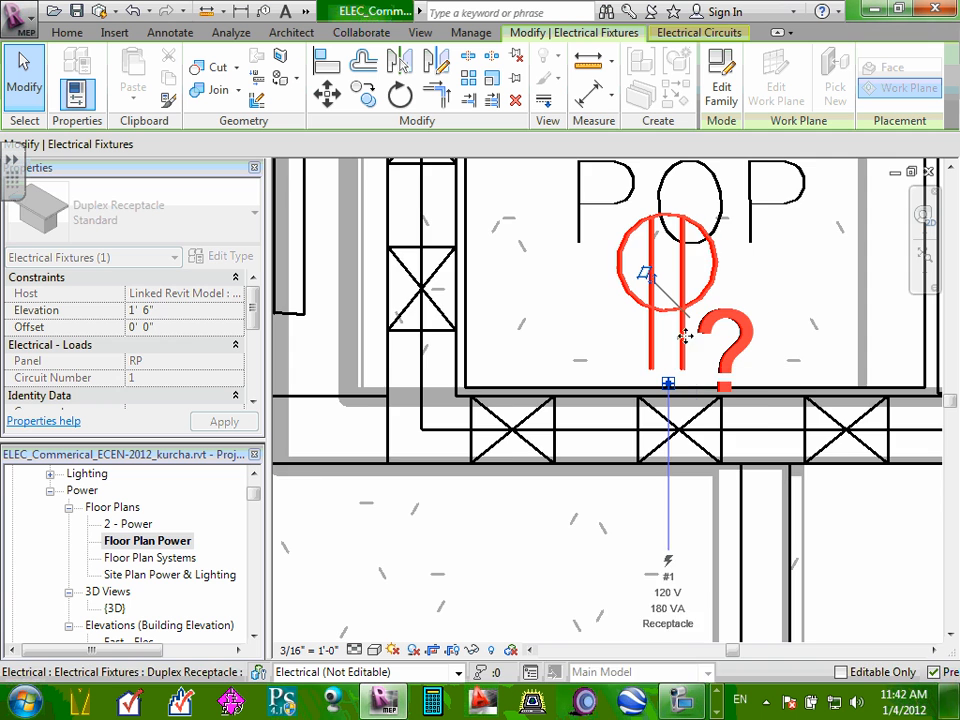
{"action": "scroll", "coordinate": [684, 336], "scroll_direction": "down", "scroll_amount": 5}
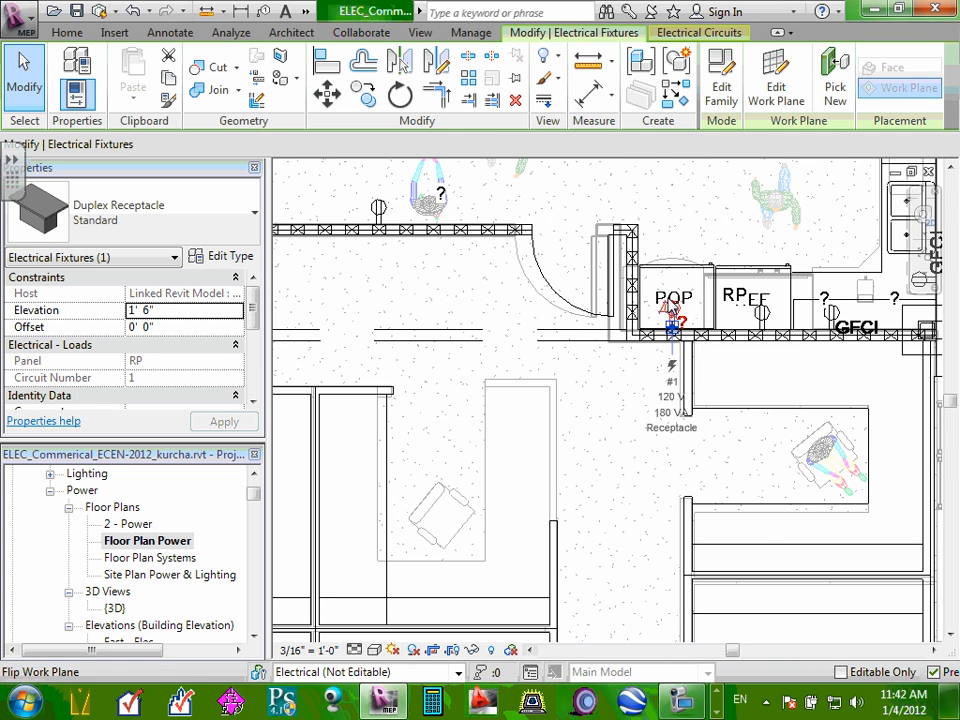
{"action": "scroll", "coordinate": [670, 307], "scroll_direction": "down", "scroll_amount": 3}
{"action": "scroll", "coordinate": [722, 236], "scroll_direction": "up", "scroll_amount": 5}
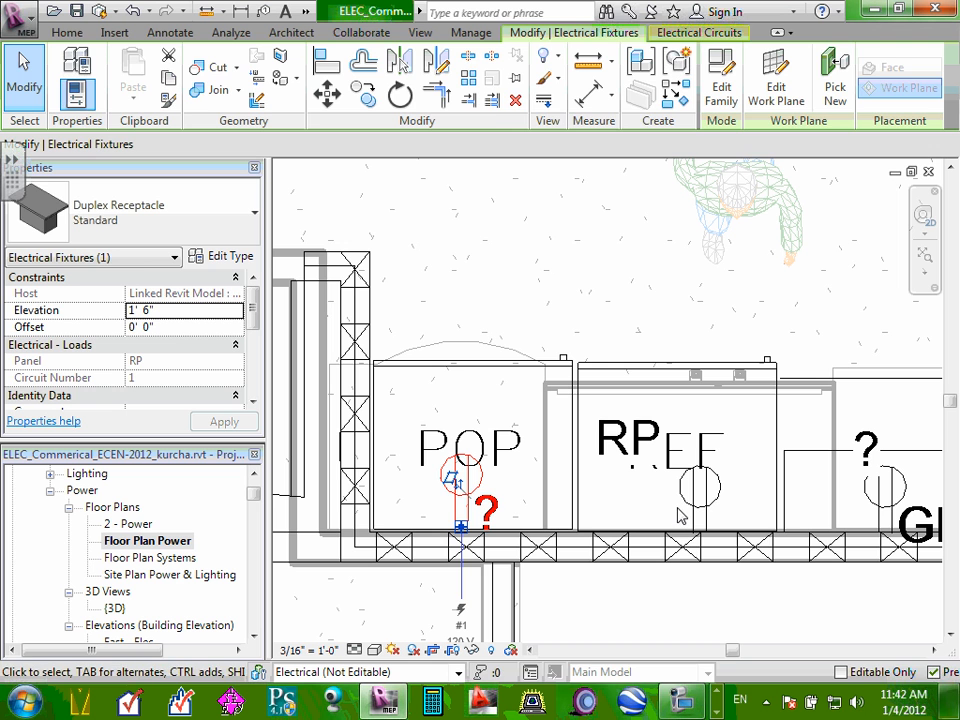
{"action": "key", "text": "Escape"}
{"action": "scroll", "coordinate": [715, 497], "scroll_direction": "up", "scroll_amount": 2}
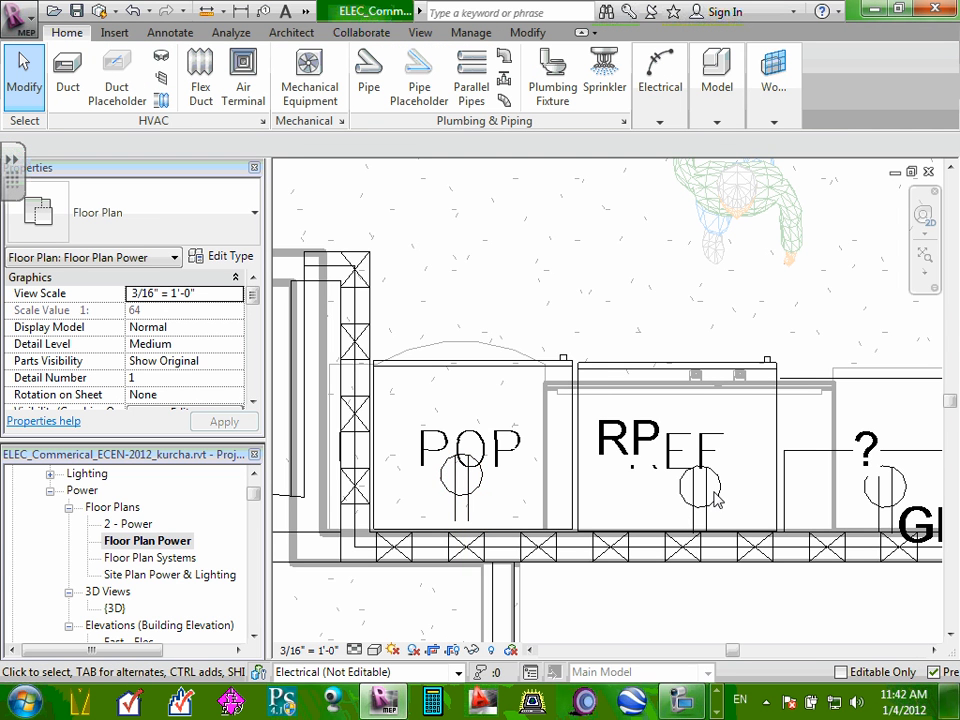
{"action": "scroll", "coordinate": [715, 496], "scroll_direction": "down", "scroll_amount": 2}
{"action": "scroll", "coordinate": [720, 494], "scroll_direction": "up", "scroll_amount": 5}
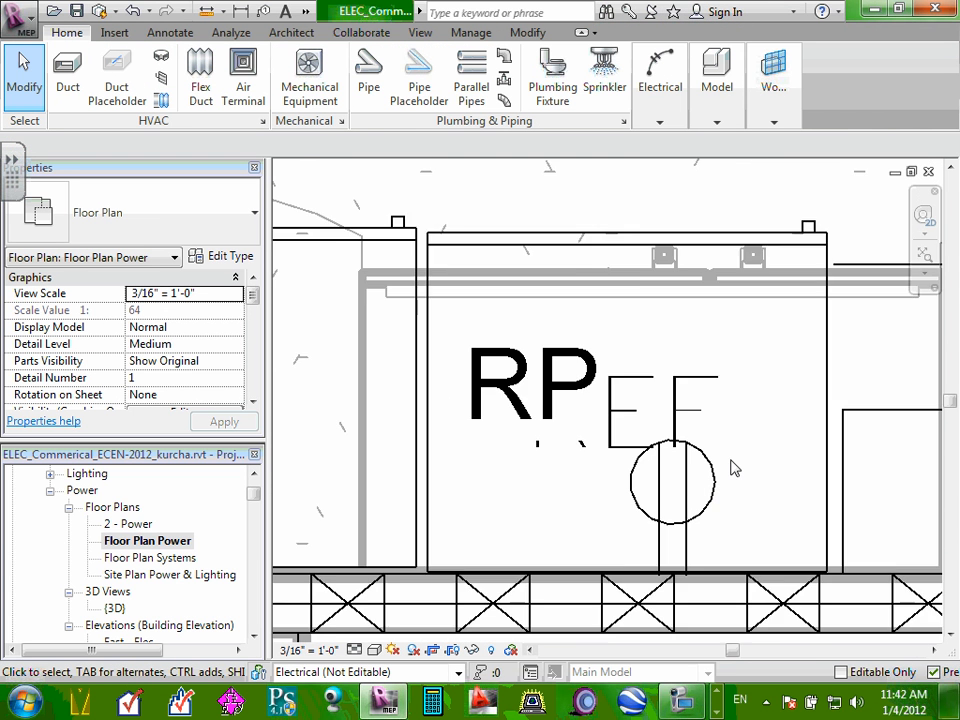
{"action": "scroll", "coordinate": [716, 485], "scroll_direction": "up", "scroll_amount": 1}
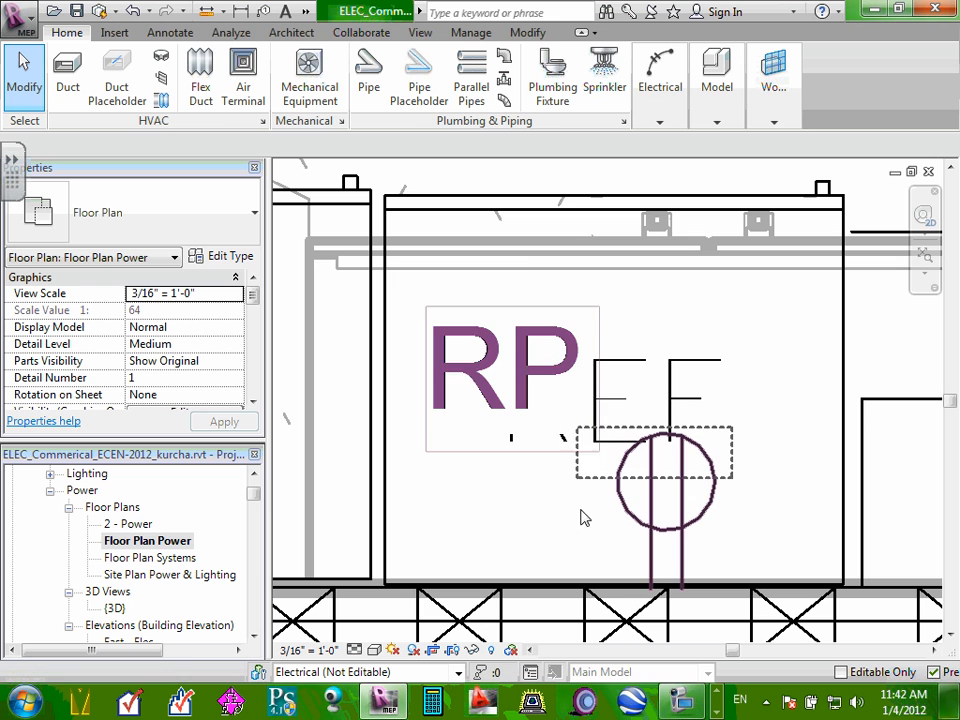
{"action": "left_click_drag", "start_coordinate": [581, 510], "coordinate": [604, 540]}
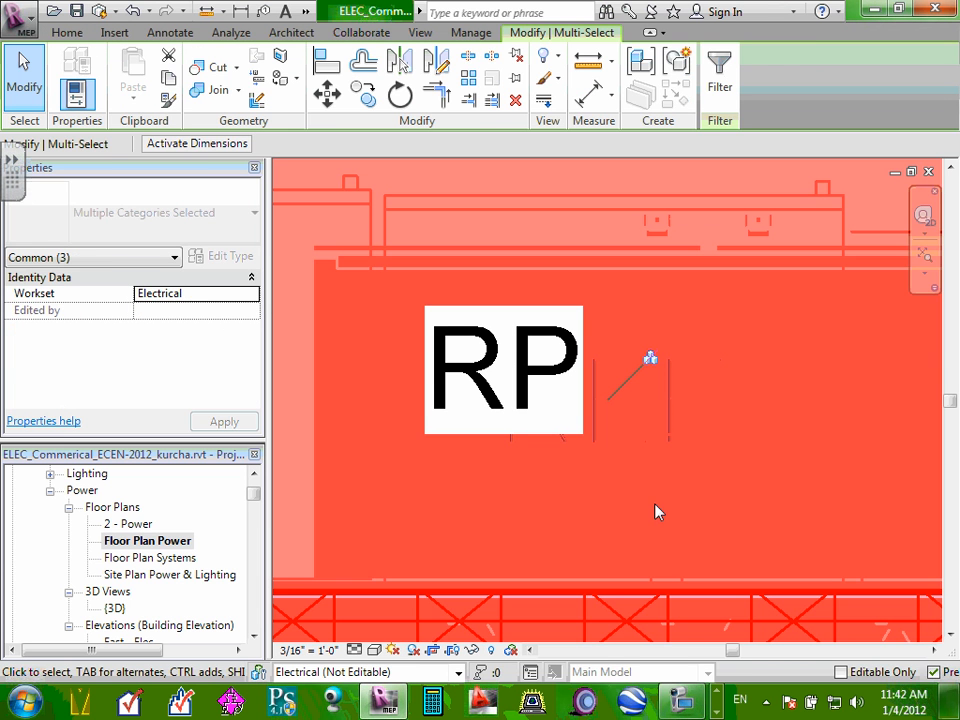
{"action": "key", "text": "Escape"}
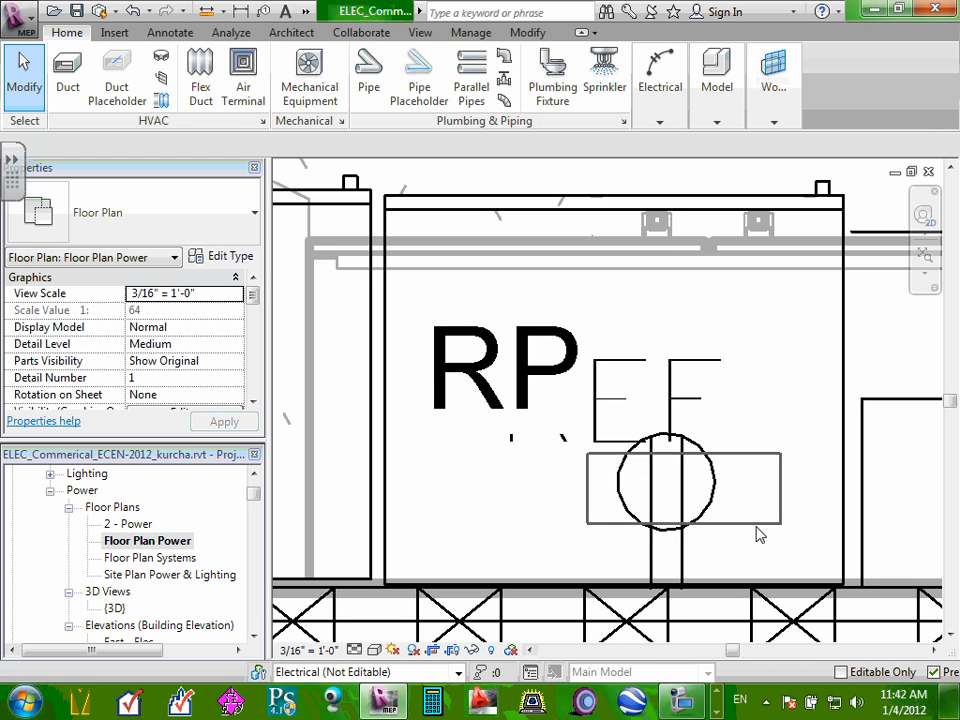
{"action": "left_click_drag", "start_coordinate": [611, 417], "coordinate": [732, 593]}
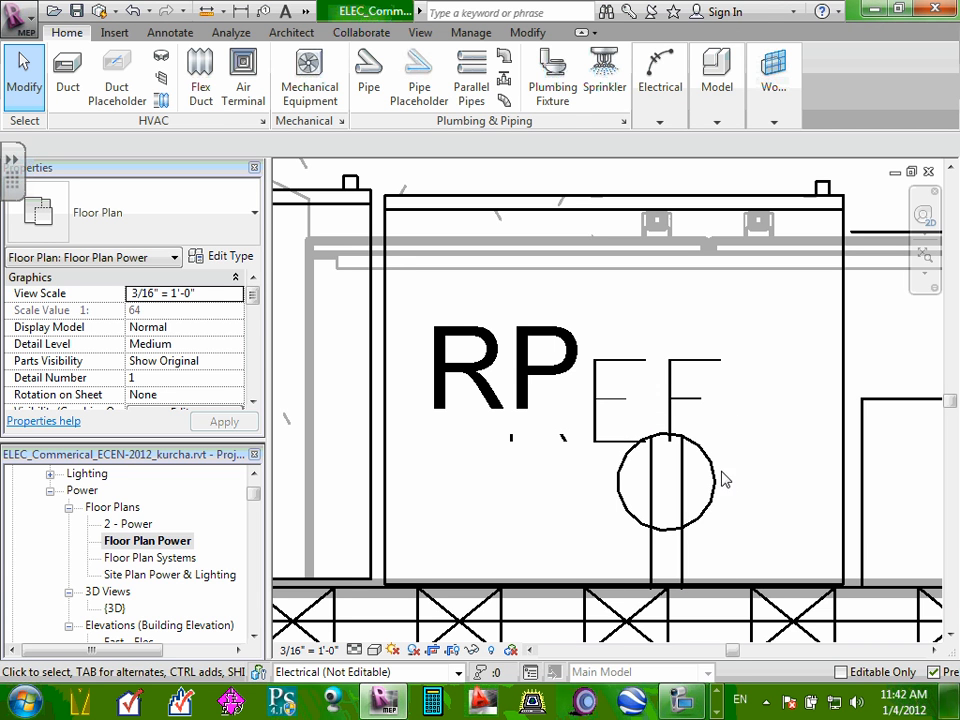
{"action": "left_click_drag", "start_coordinate": [722, 468], "coordinate": [677, 497]}
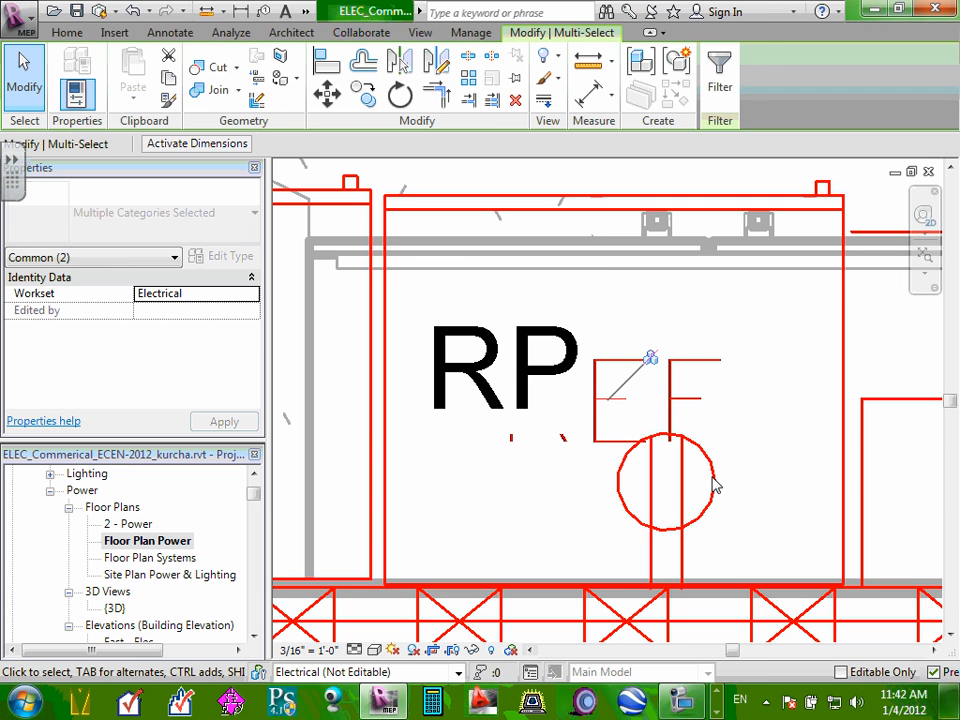
{"action": "key", "text": "Escape"}
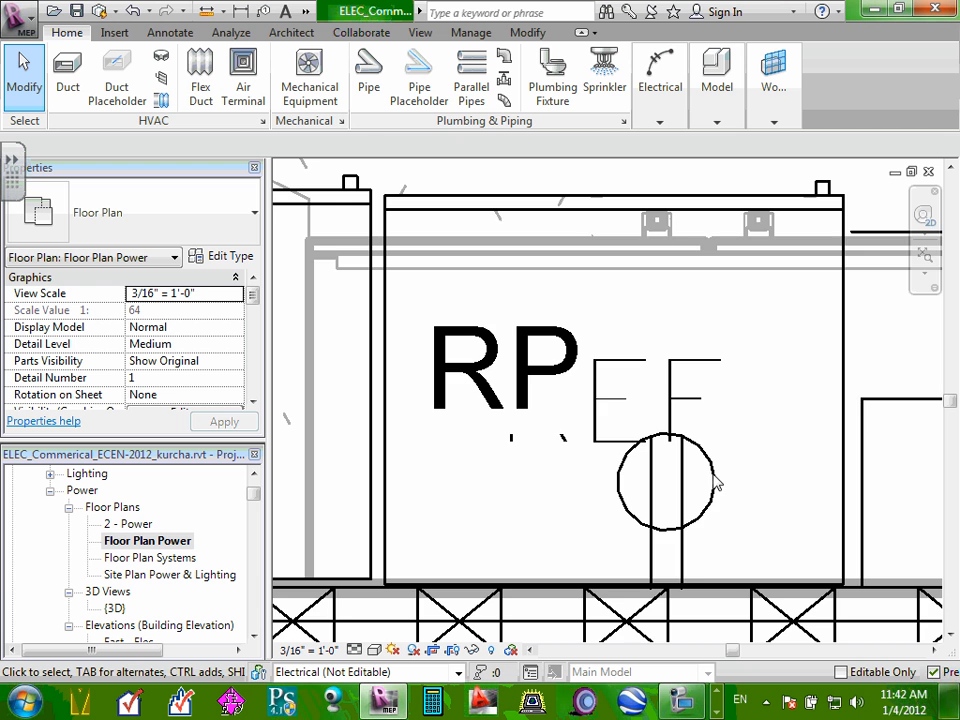
{"action": "scroll", "coordinate": [712, 490], "scroll_direction": "down", "scroll_amount": 2}
{"action": "scroll", "coordinate": [705, 496], "scroll_direction": "up", "scroll_amount": 1}
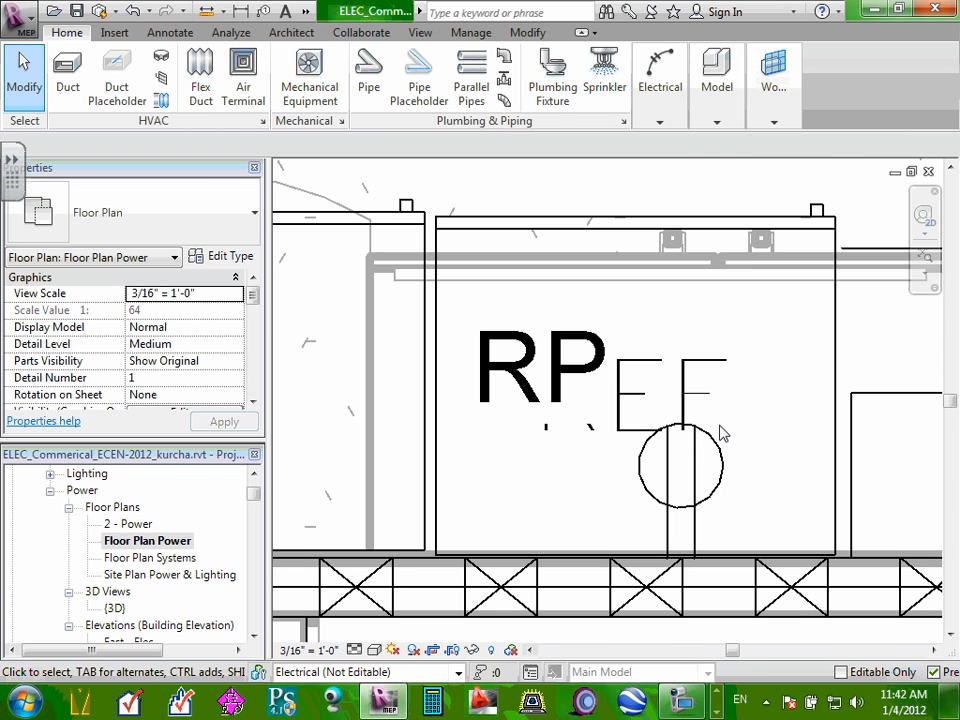
{"action": "left_click_drag", "start_coordinate": [726, 424], "coordinate": [675, 498]}
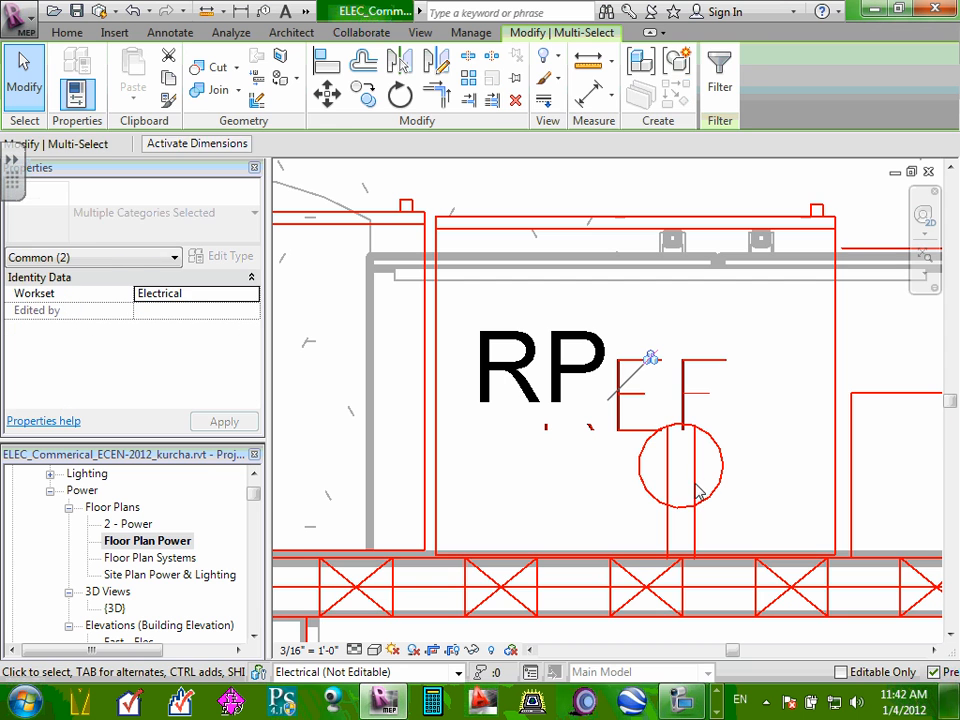
{"action": "key", "text": "Escape"}
{"action": "scroll", "coordinate": [692, 454], "scroll_direction": "down", "scroll_amount": 2}
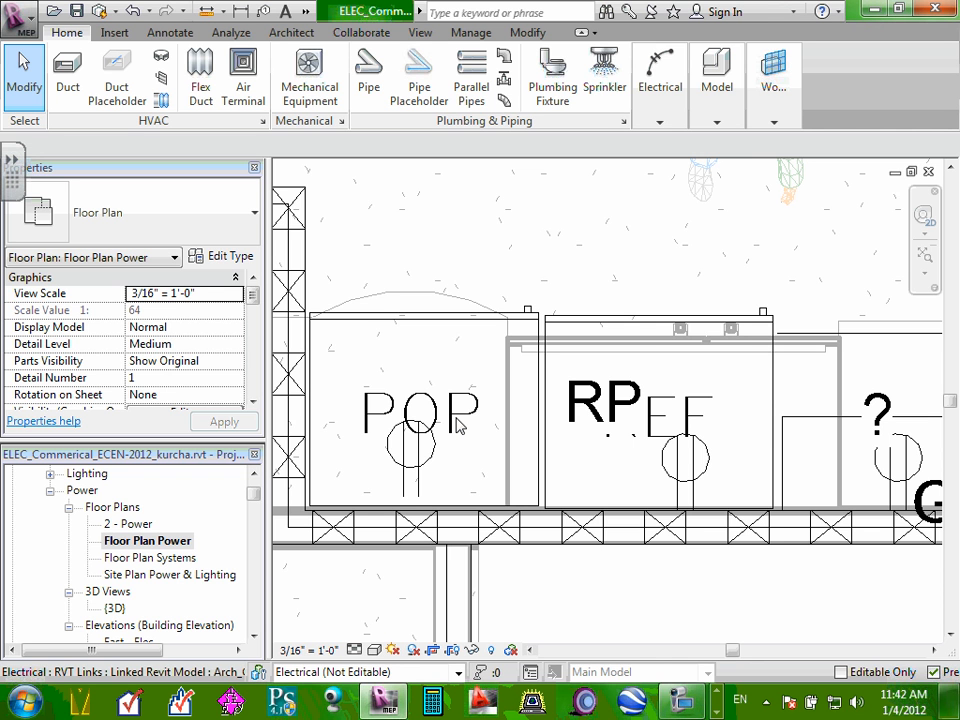
- Nudge the POP machine receptacle slightly left along the wall and move its RP panel tag above the POP text
{"action": "left_click", "coordinate": [416, 448]}
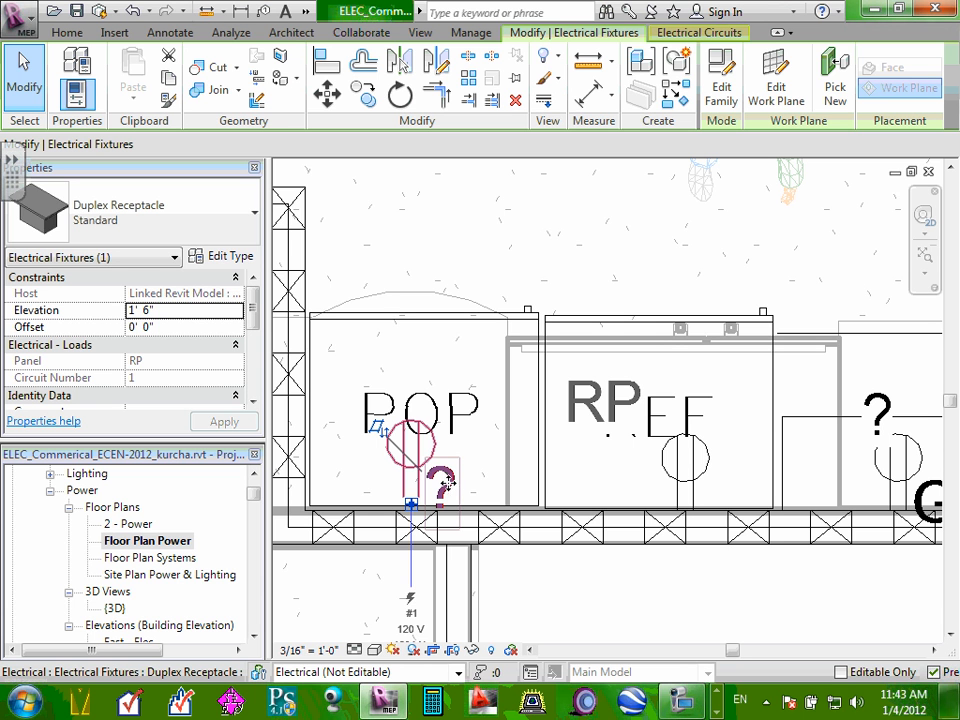
{"action": "left_click_drag", "start_coordinate": [447, 447], "coordinate": [440, 452]}
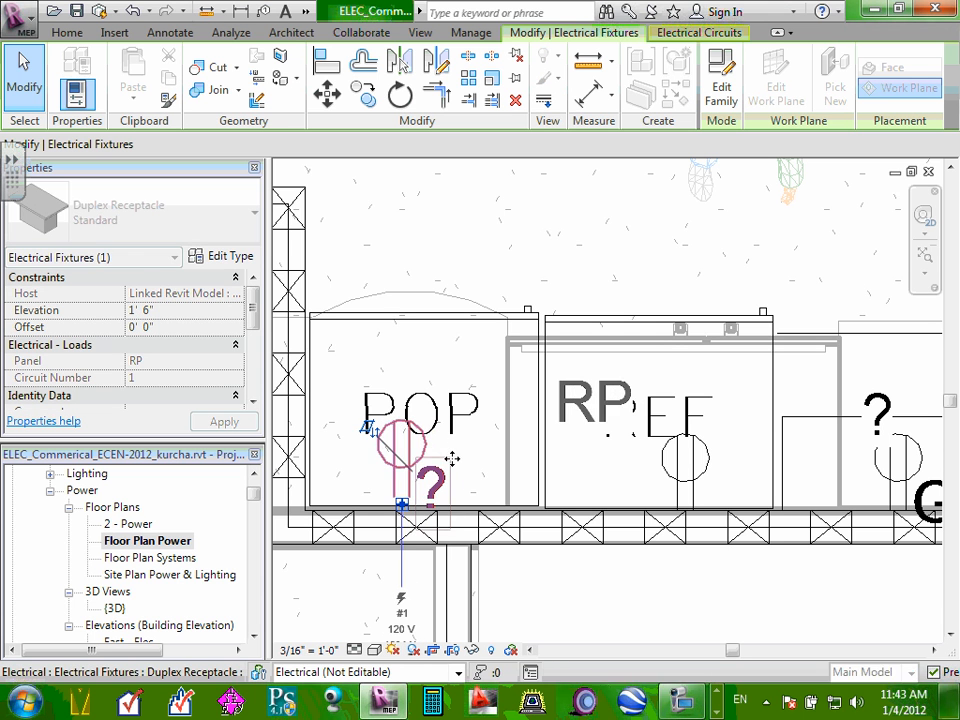
{"action": "left_click", "coordinate": [577, 422]}
{"action": "left_click_drag", "start_coordinate": [586, 432], "coordinate": [407, 390]}
{"action": "left_click", "coordinate": [534, 262]}
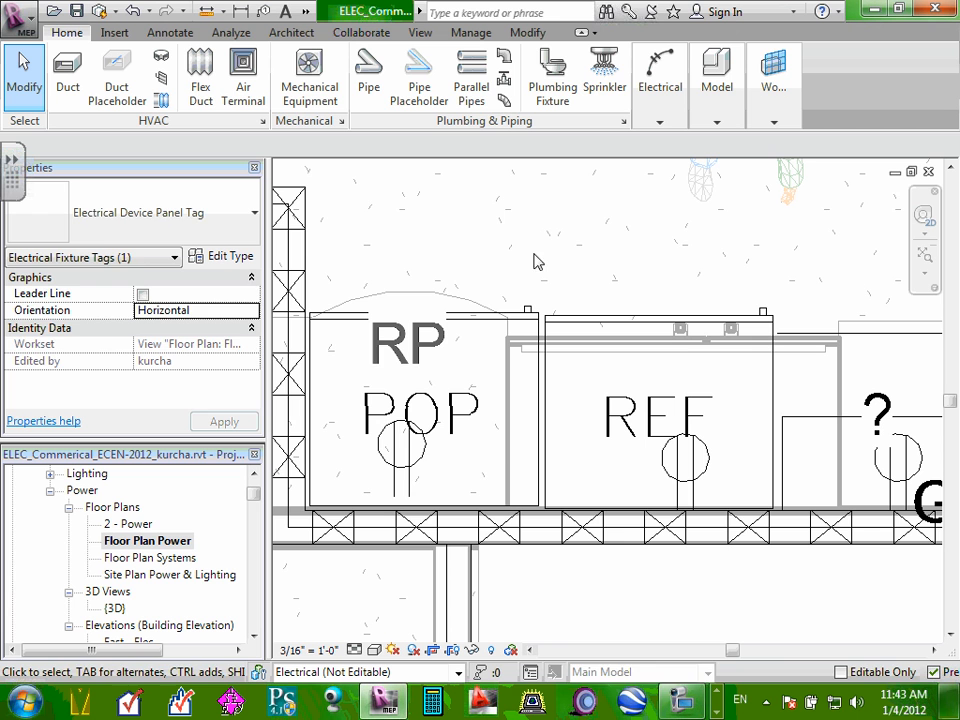
- Select the POP machine receptacle and its RP panel tag in turn to examine how fixture and tag are displayed
{"action": "left_click", "coordinate": [424, 462]}
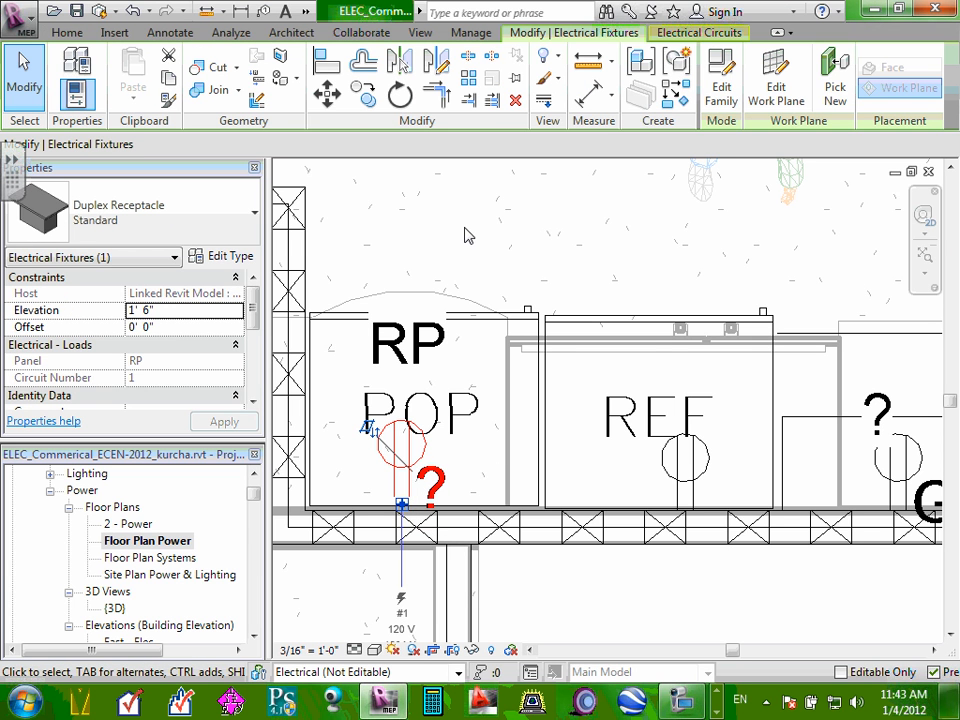
{"action": "left_click", "coordinate": [470, 236]}
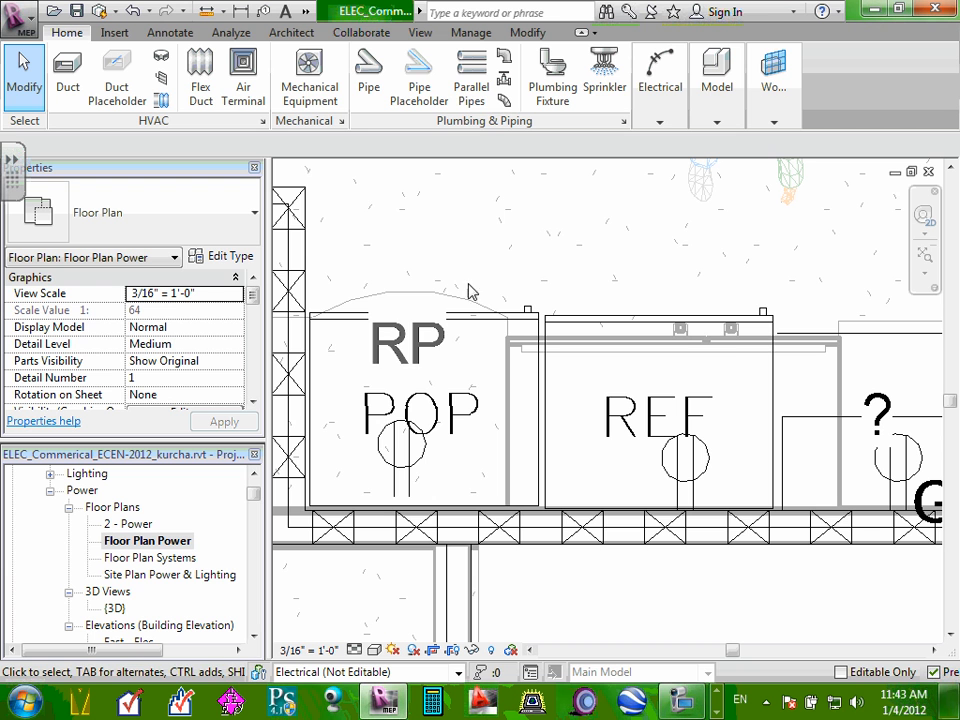
{"action": "left_click", "coordinate": [420, 468]}
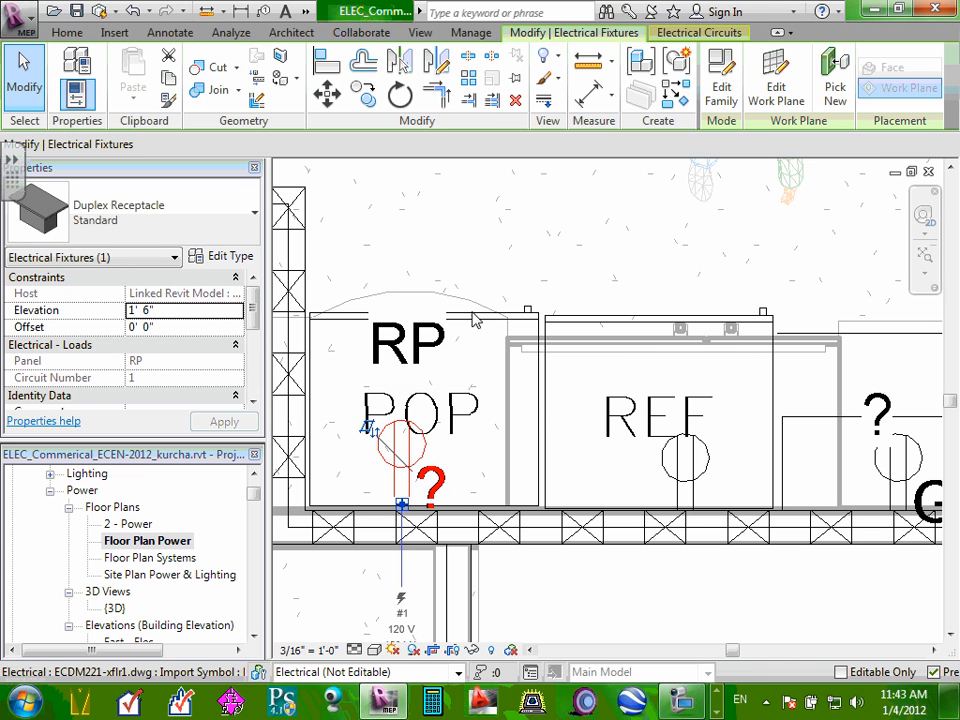
{"action": "key", "text": "Escape"}
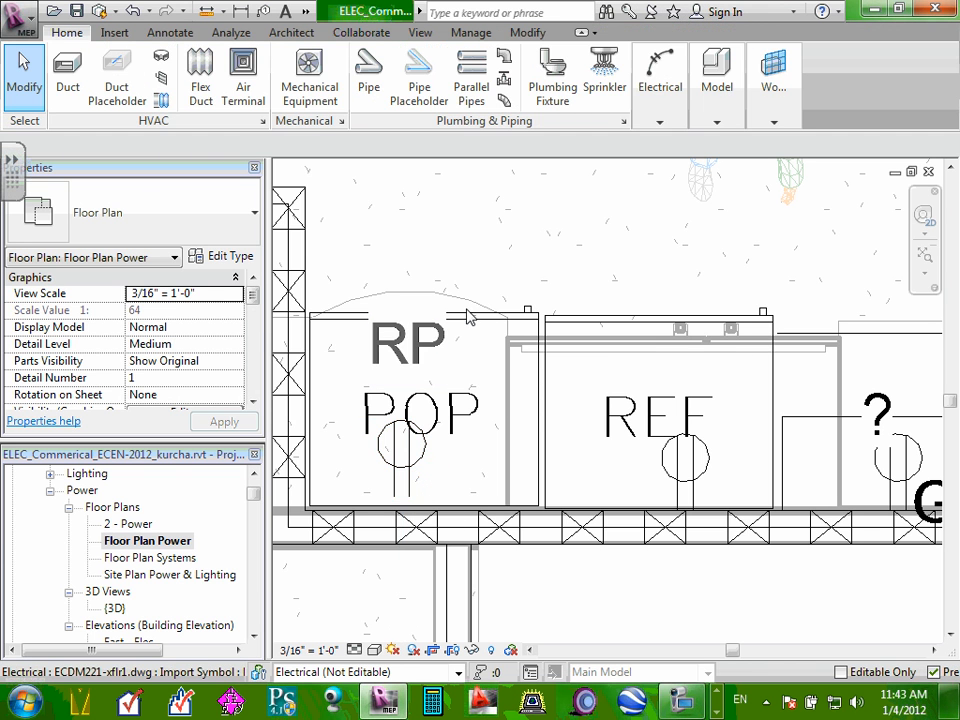
{"action": "left_click", "coordinate": [425, 432]}
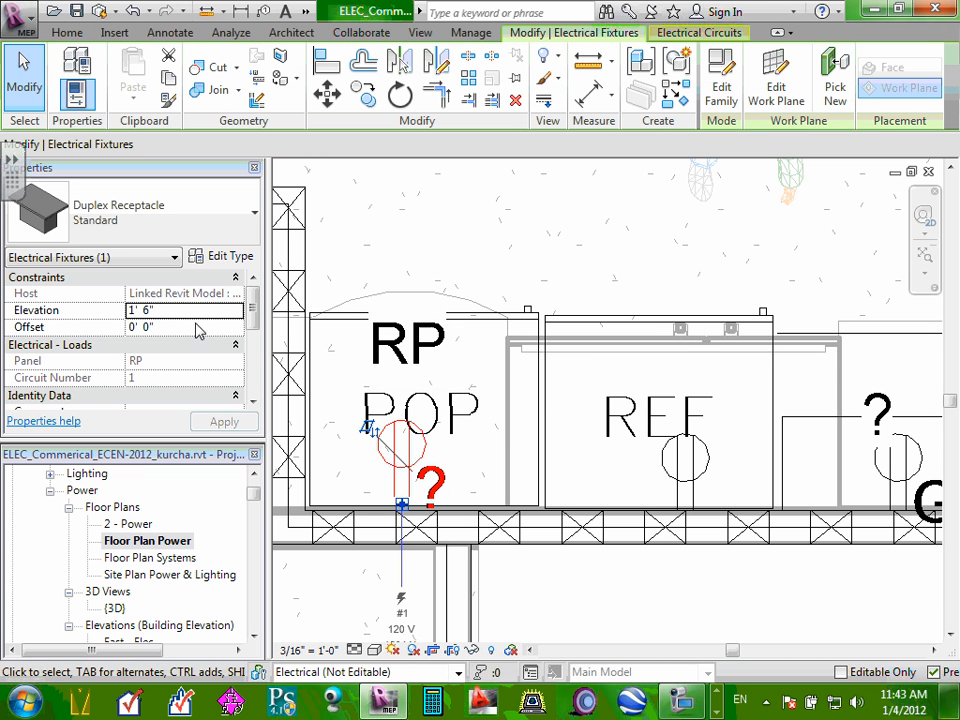
{"action": "left_click", "coordinate": [438, 252]}
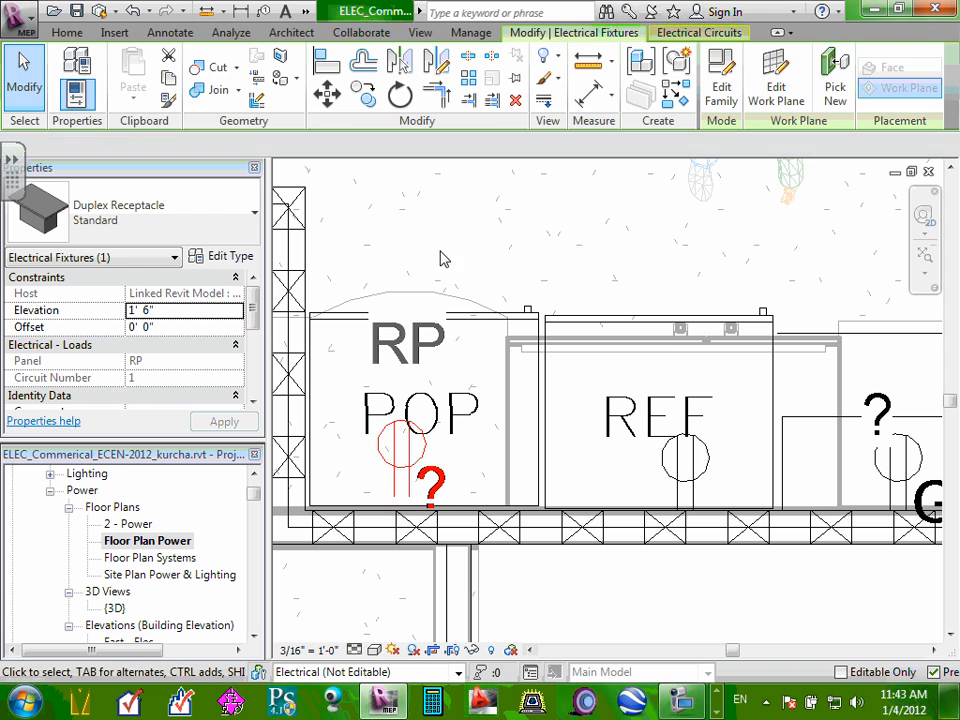
{"action": "left_click", "coordinate": [437, 355]}
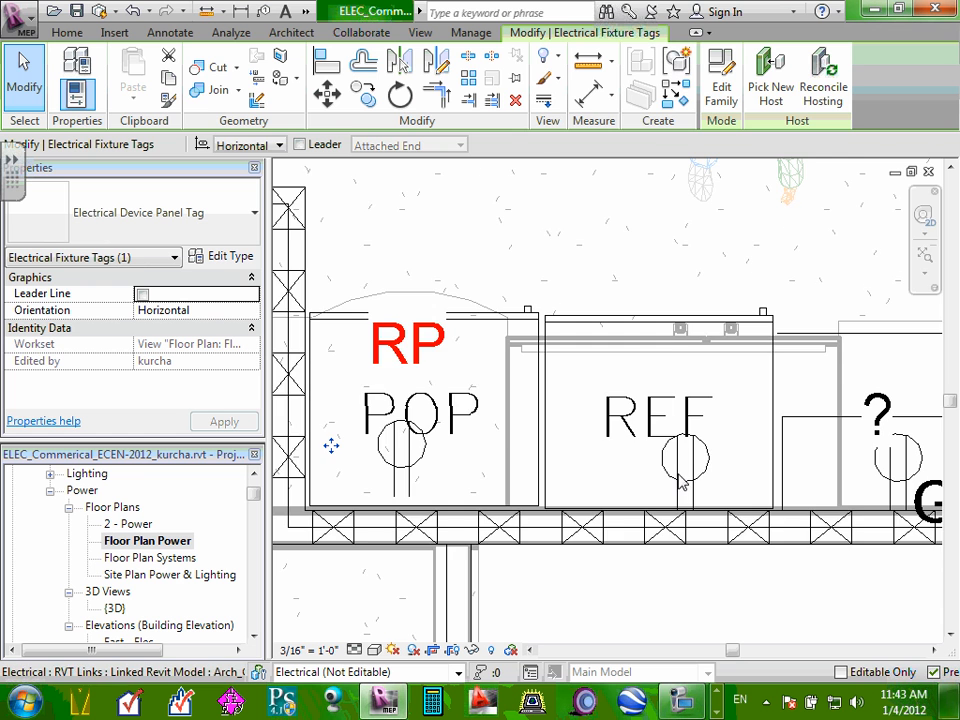
{"action": "scroll", "coordinate": [693, 485], "scroll_direction": "down", "scroll_amount": 2}
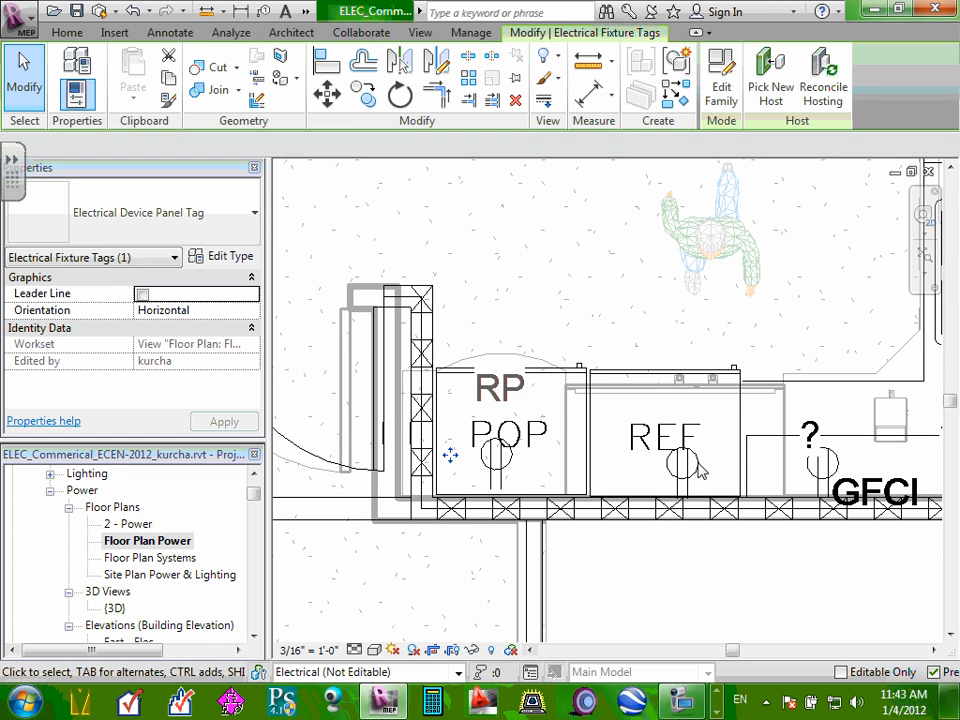
{"action": "key", "text": "Escape"}
{"action": "scroll", "coordinate": [700, 465], "scroll_direction": "up", "scroll_amount": 2}
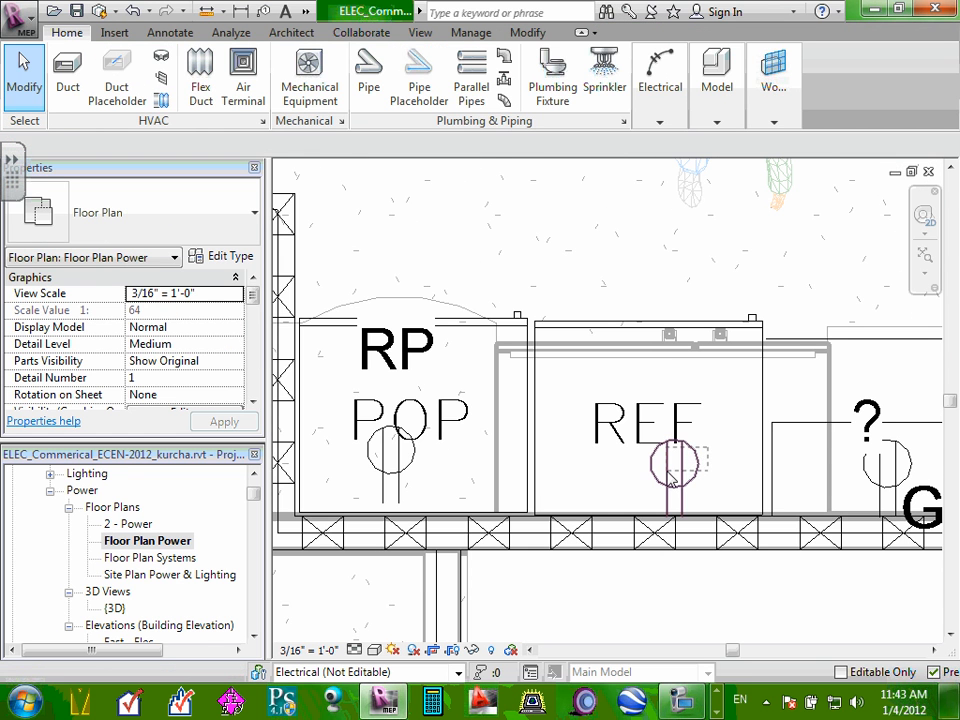
{"action": "left_click", "coordinate": [677, 466]}
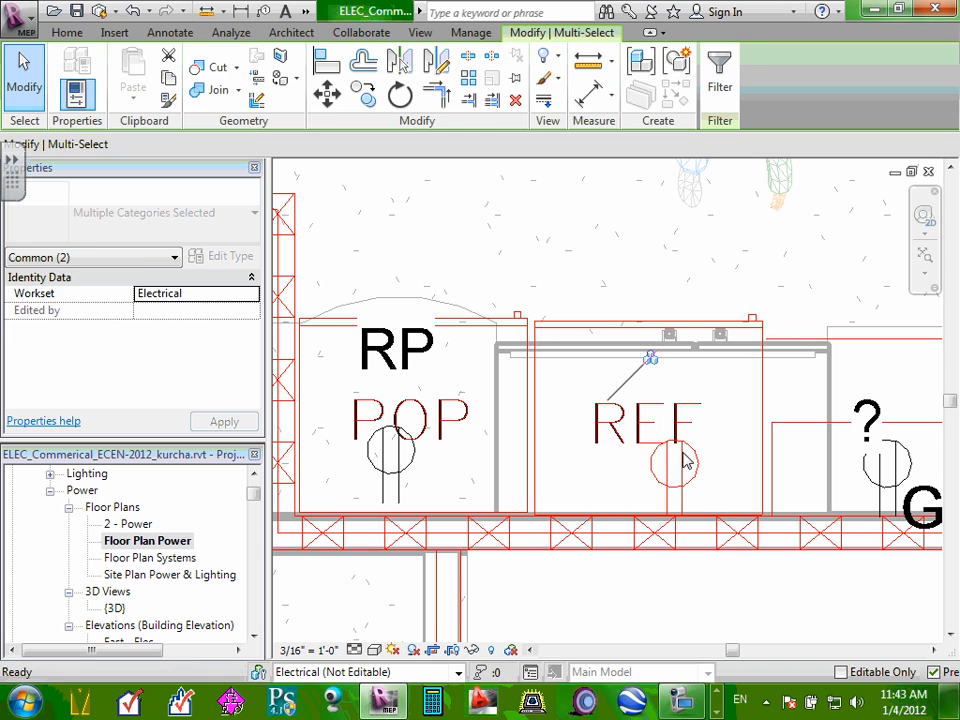
{"action": "key", "text": "Escape"}
{"action": "scroll", "coordinate": [687, 478], "scroll_direction": "up", "scroll_amount": 2}
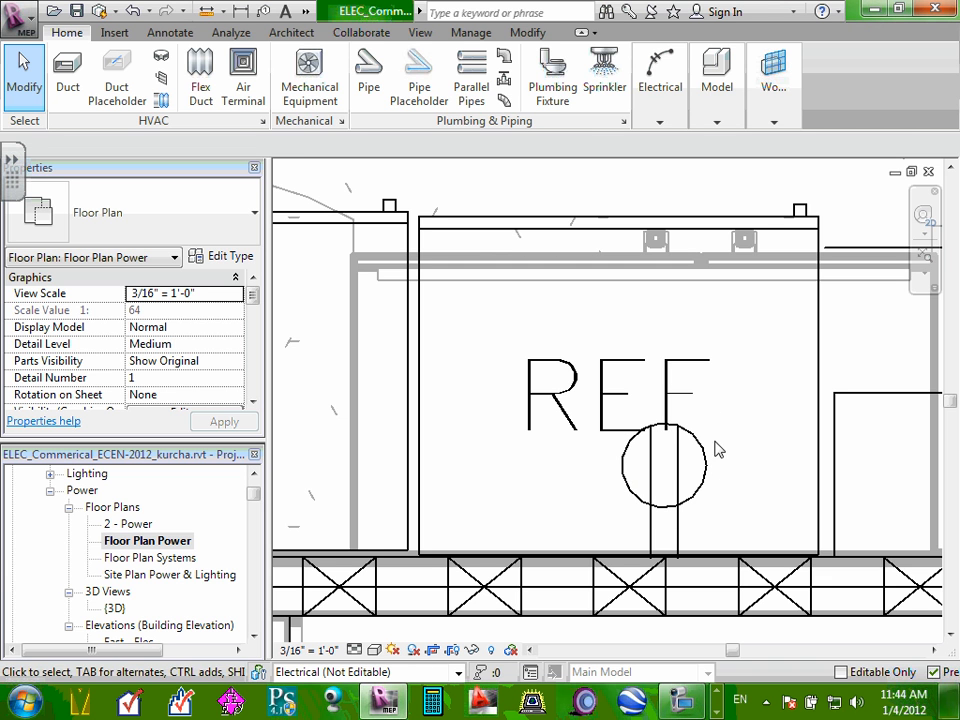
{"action": "left_click_drag", "start_coordinate": [686, 420], "coordinate": [628, 508]}
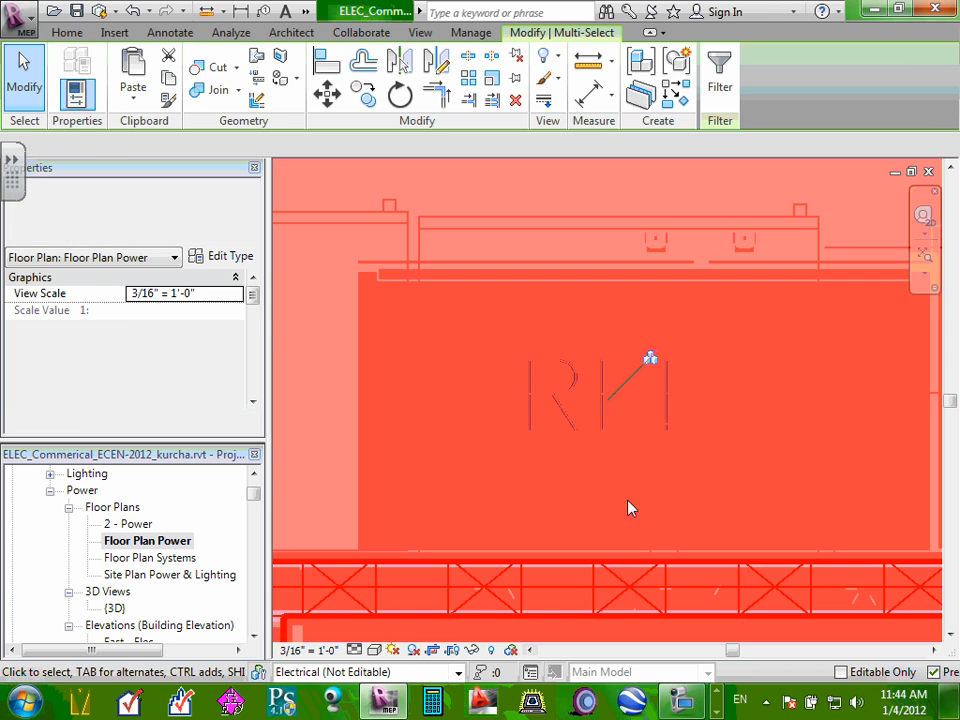
{"action": "key", "text": "Escape"}
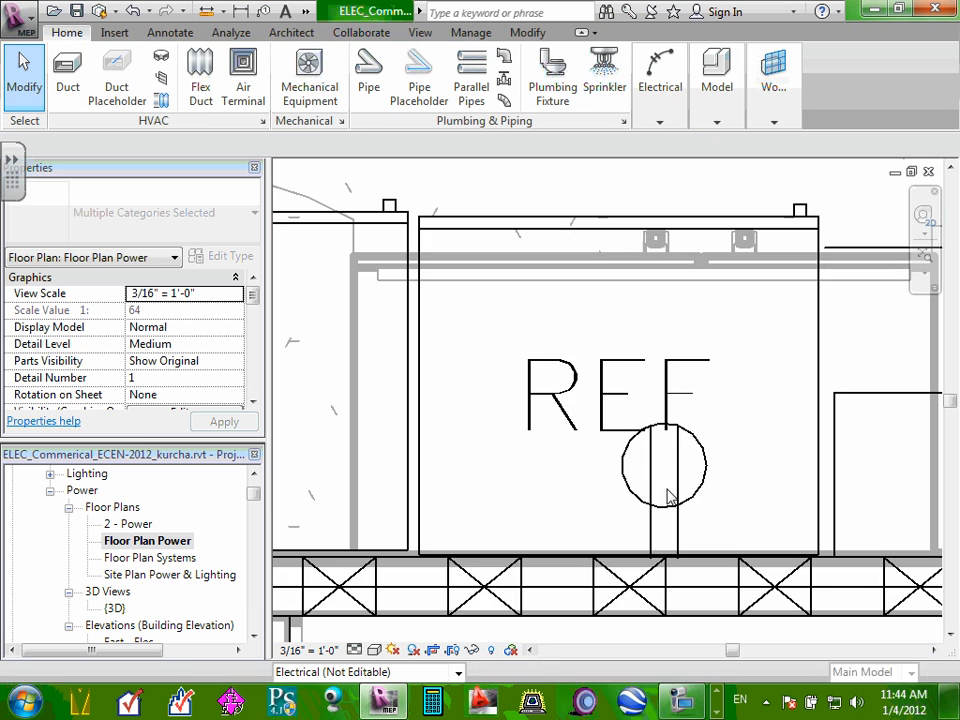
- Select the refrigerator's duplex receptacle by its wall-side line end and create a power circuit for it
{"action": "scroll", "coordinate": [686, 502], "scroll_direction": "up", "scroll_amount": 3}
{"action": "scroll", "coordinate": [680, 615], "scroll_direction": "down", "scroll_amount": 3}
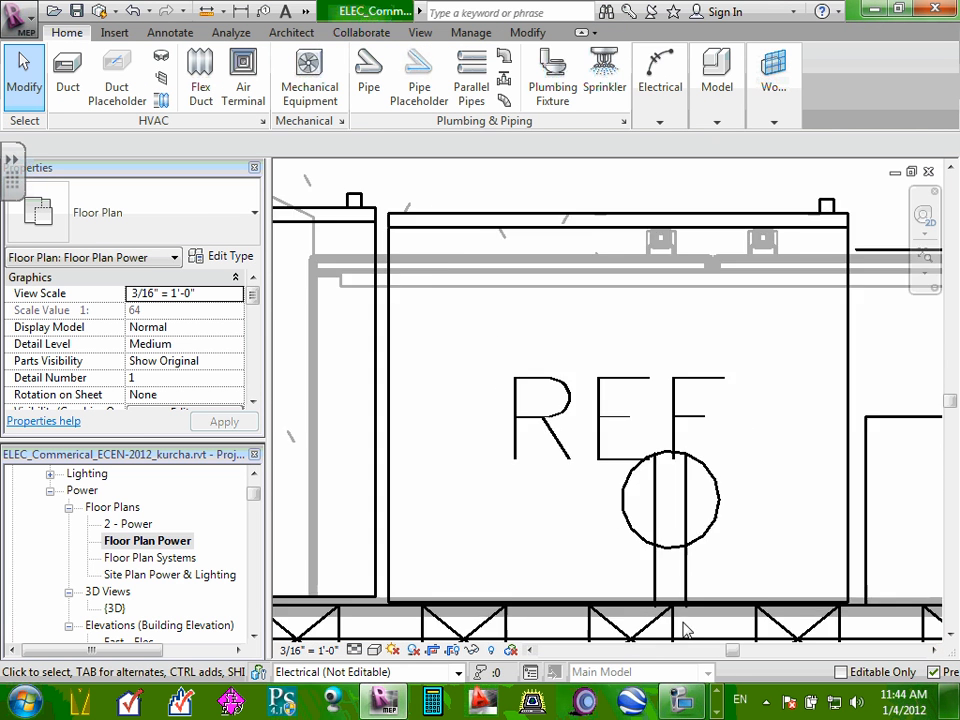
{"action": "scroll", "coordinate": [688, 610], "scroll_direction": "up", "scroll_amount": 3}
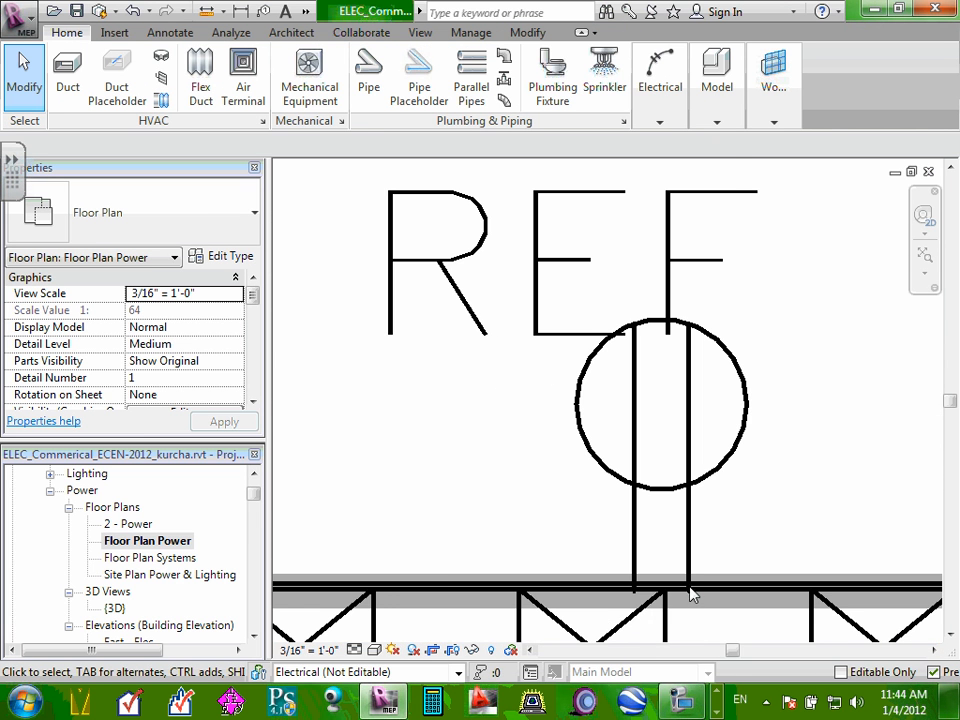
{"action": "scroll", "coordinate": [690, 592], "scroll_direction": "up", "scroll_amount": 3}
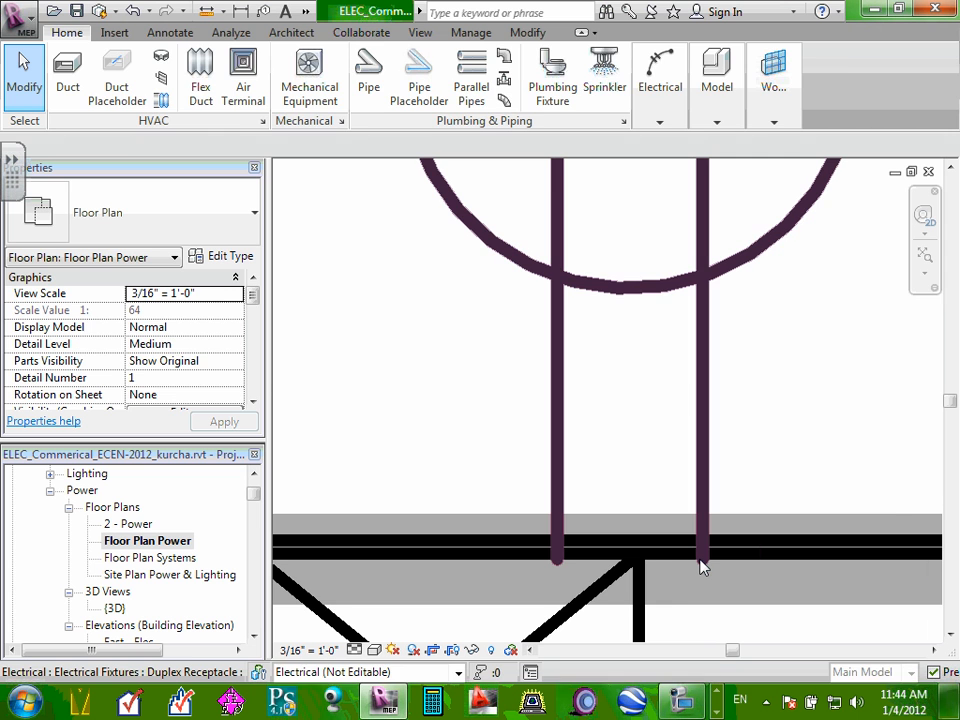
{"action": "left_click", "coordinate": [701, 561]}
{"action": "scroll", "coordinate": [694, 555], "scroll_direction": "down", "scroll_amount": 3}
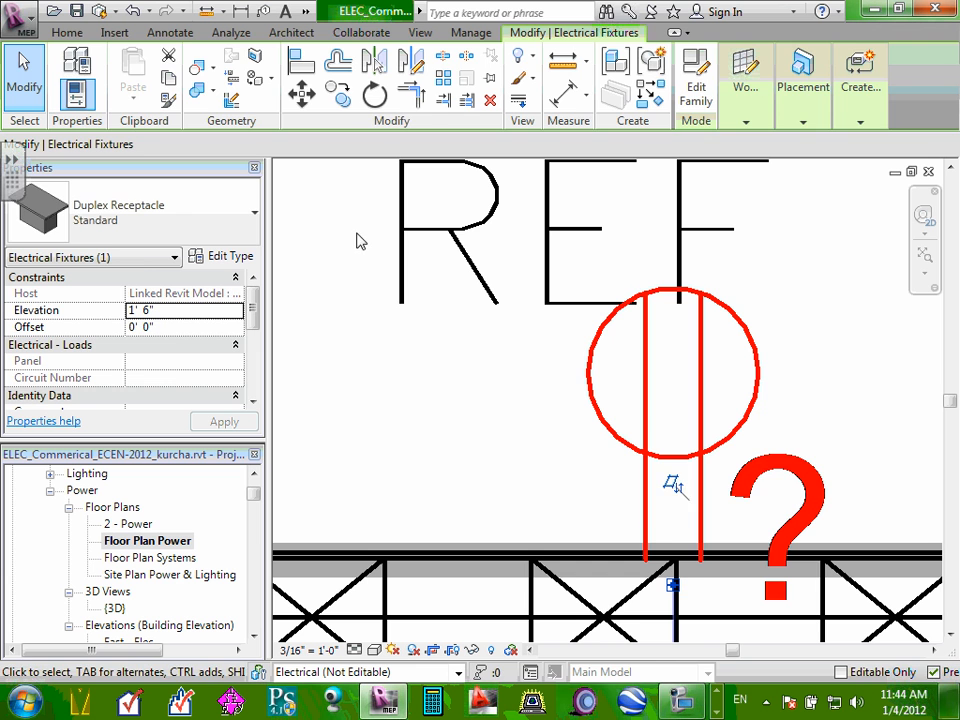
{"action": "left_click", "coordinate": [632, 501]}
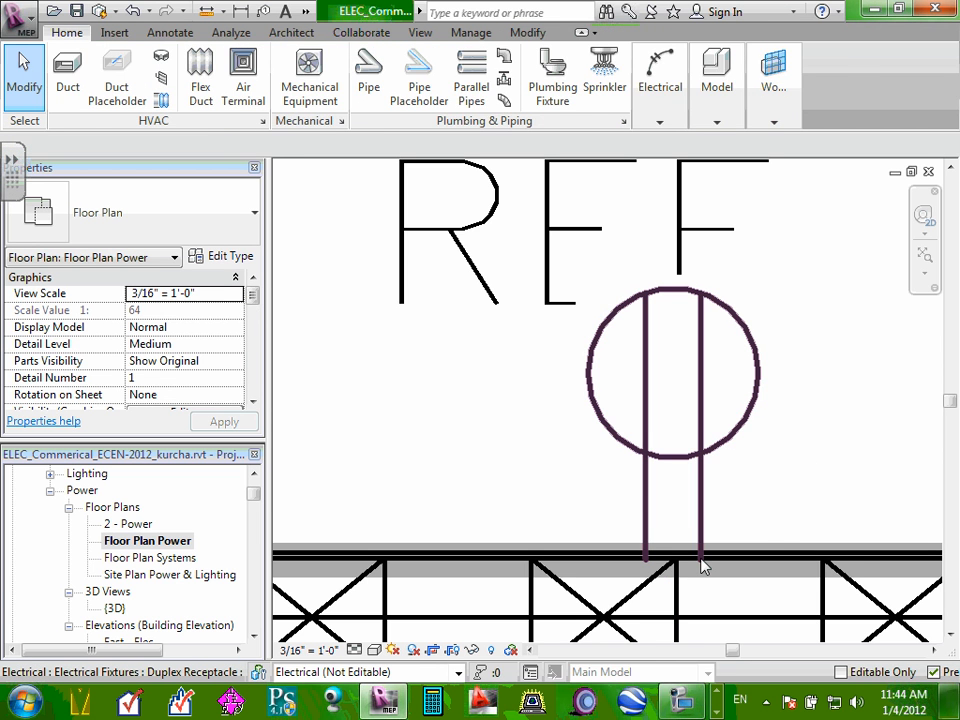
{"action": "left_click", "coordinate": [701, 566]}
{"action": "scroll", "coordinate": [697, 597], "scroll_direction": "down", "scroll_amount": 3}
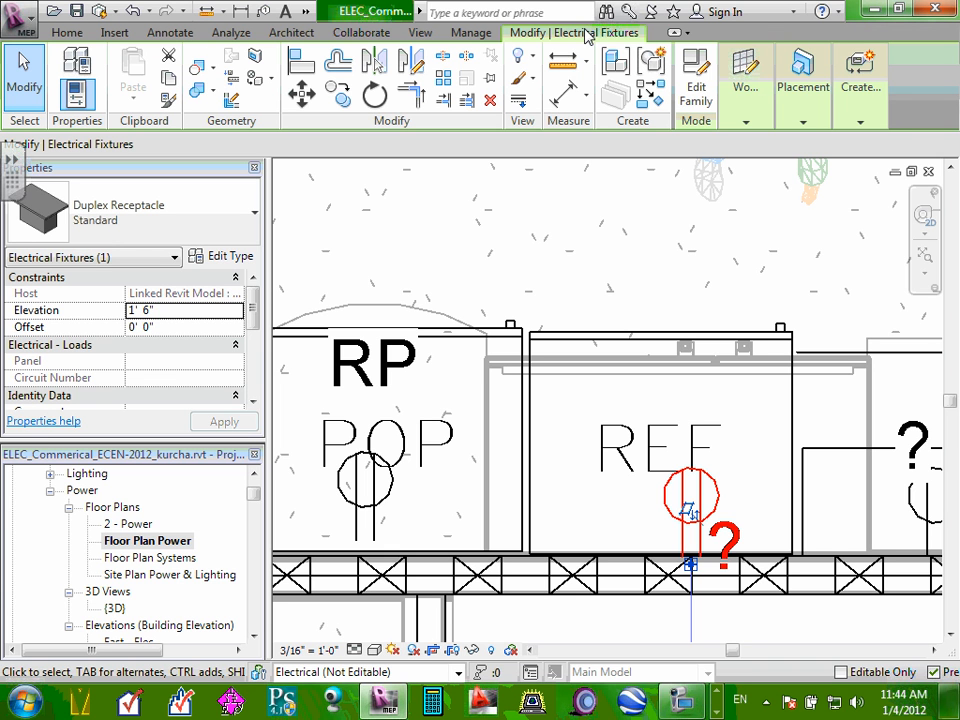
{"action": "mouse_move", "coordinate": [857, 124]}
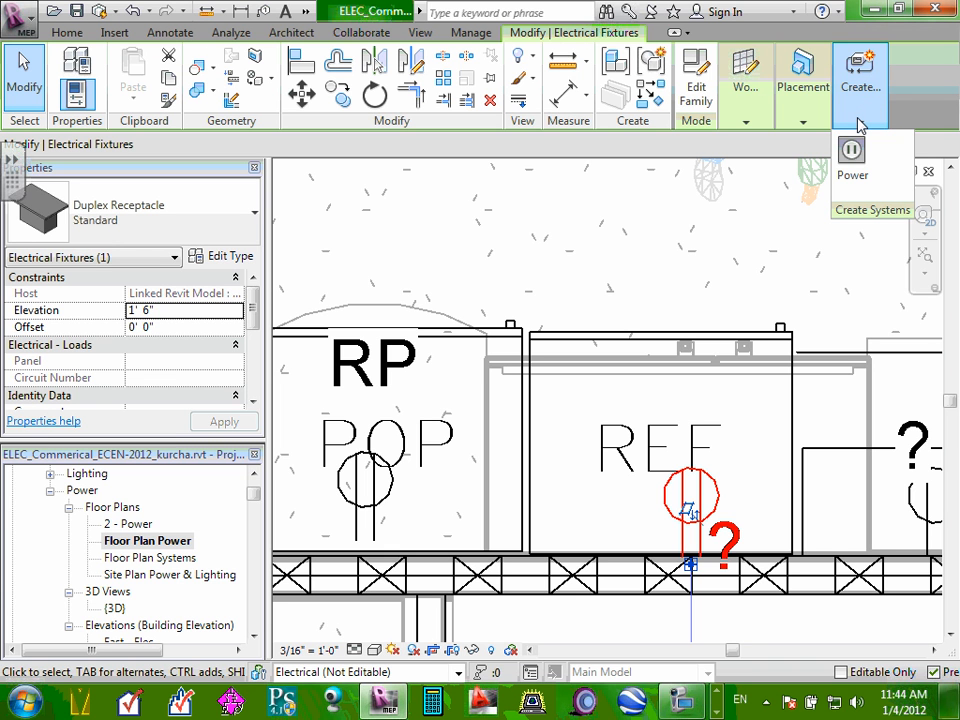
{"action": "left_click", "coordinate": [851, 150]}
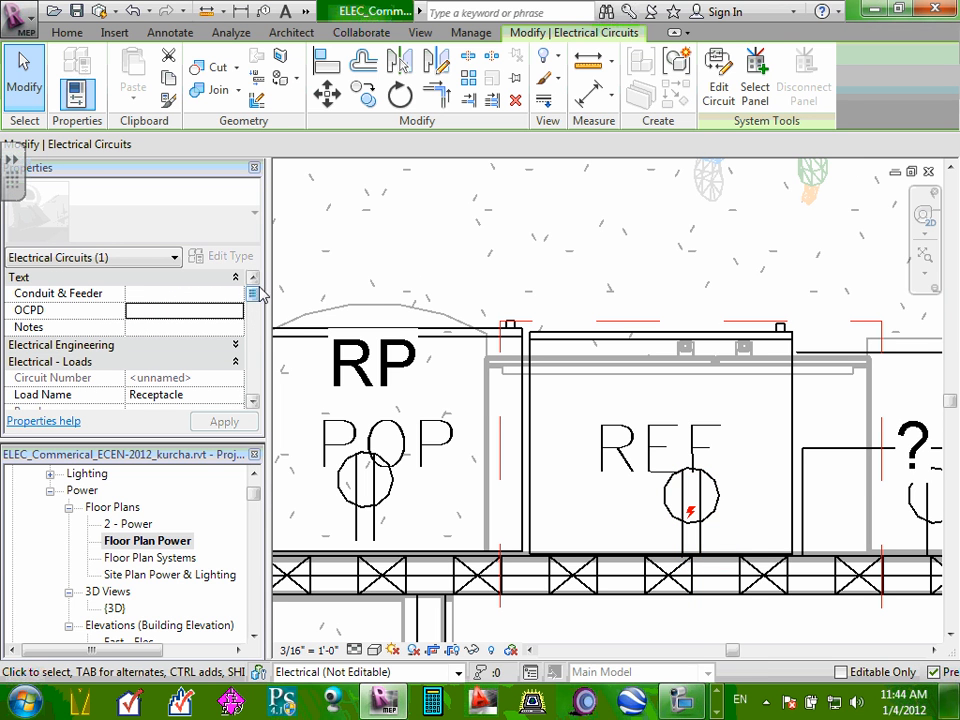
- Assign the refrigerator receptacle's circuit to panel RP and bring its load properties into view
{"action": "left_click", "coordinate": [755, 95]}
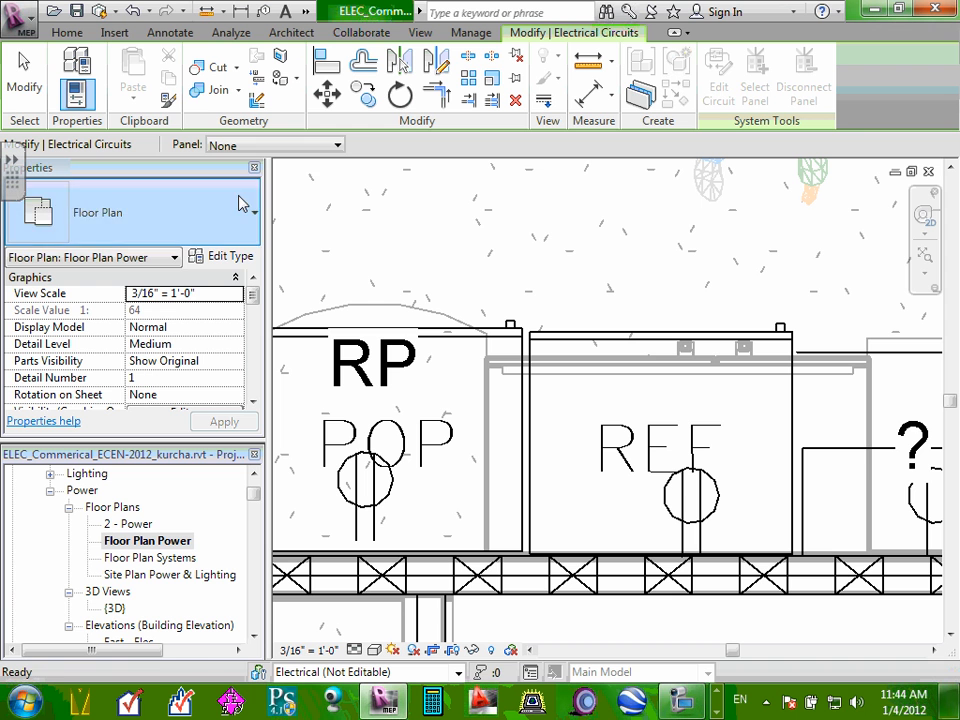
{"action": "left_click", "coordinate": [336, 146]}
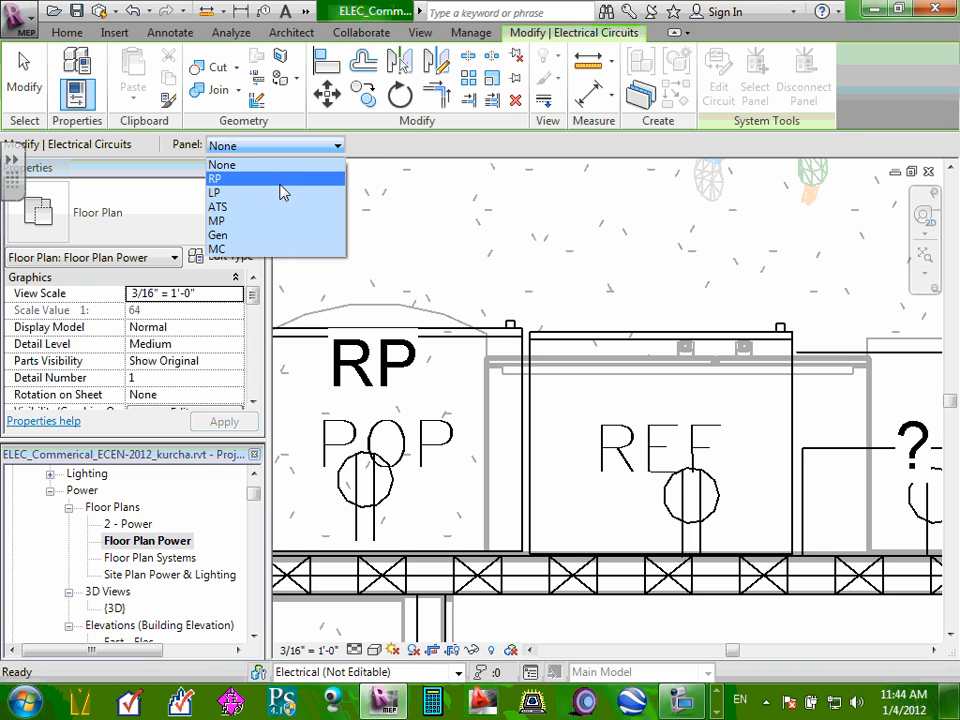
{"action": "left_click", "coordinate": [318, 178]}
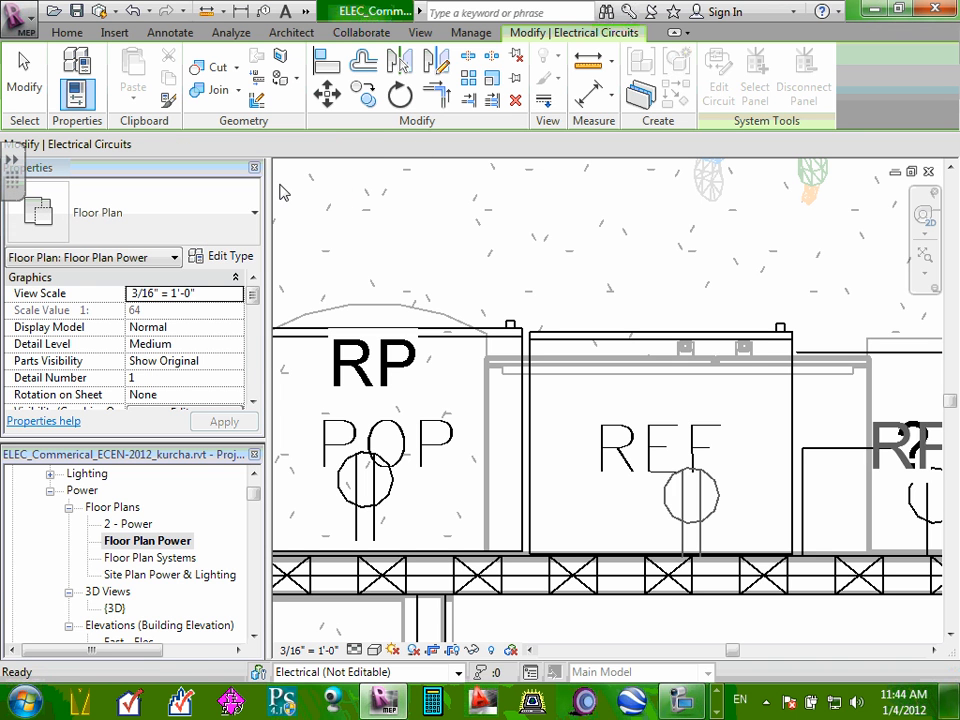
{"action": "left_click", "coordinate": [253, 402]}
{"action": "left_click", "coordinate": [253, 402]}
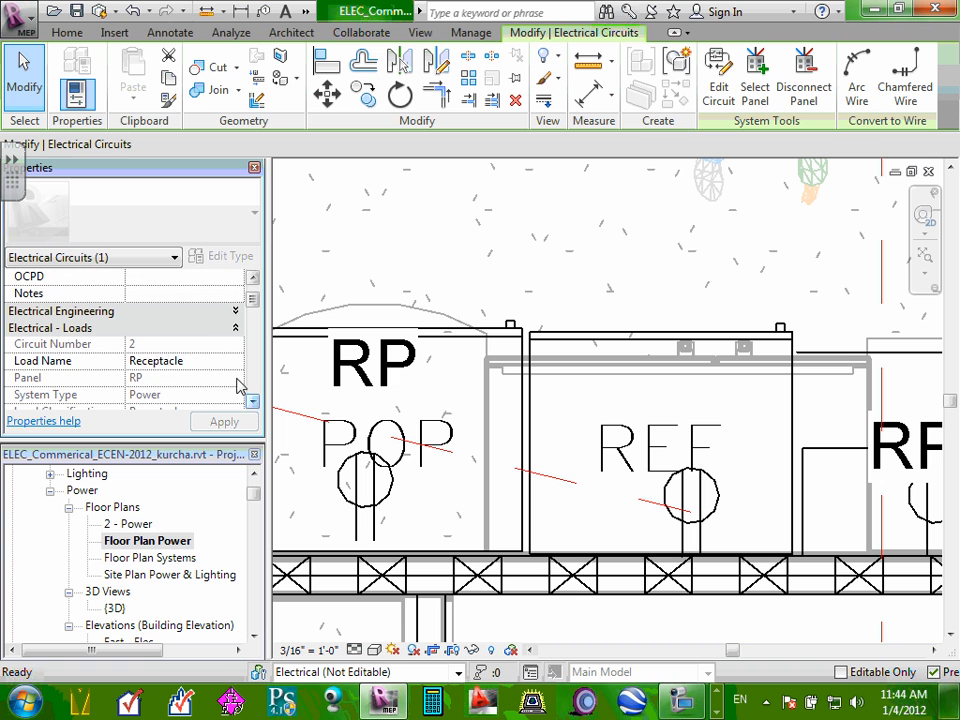
- Set the load name of circuit 2 on panel RP to REF and deselect the circuit
{"action": "left_click", "coordinate": [205, 361]}
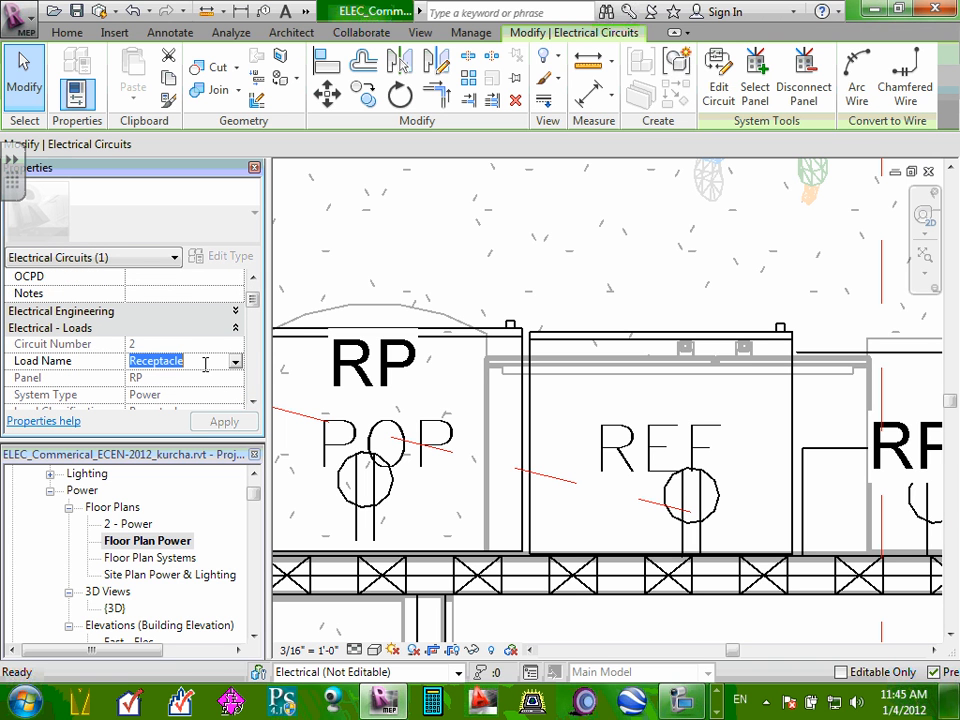
{"action": "type", "text": "Ref"}
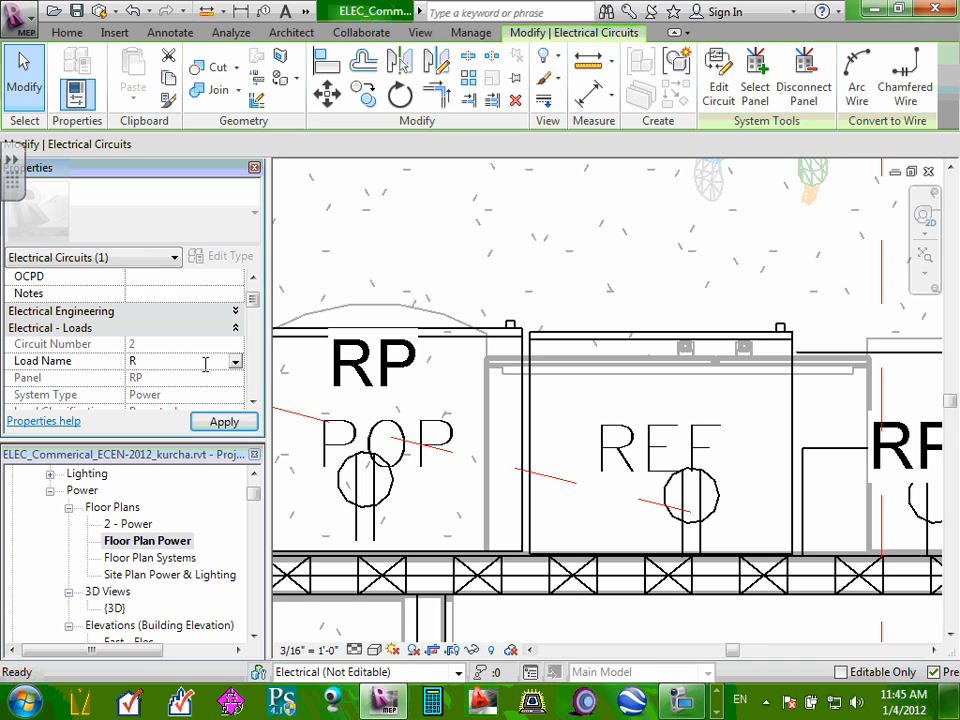
{"action": "left_click", "coordinate": [222, 422]}
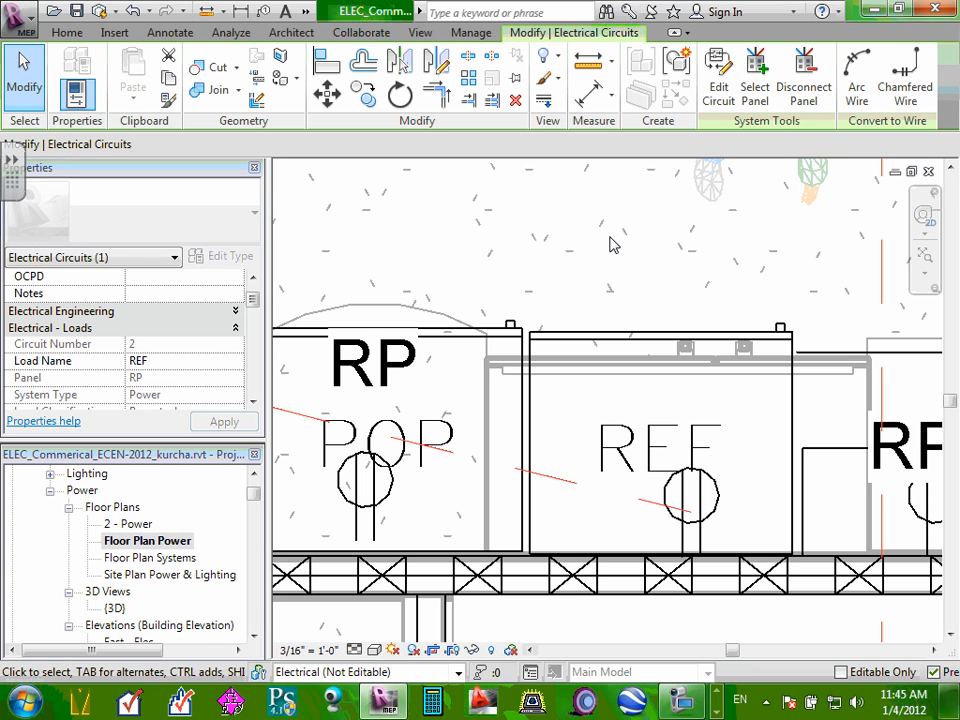
{"action": "scroll", "coordinate": [613, 245], "scroll_direction": "down", "scroll_amount": 2}
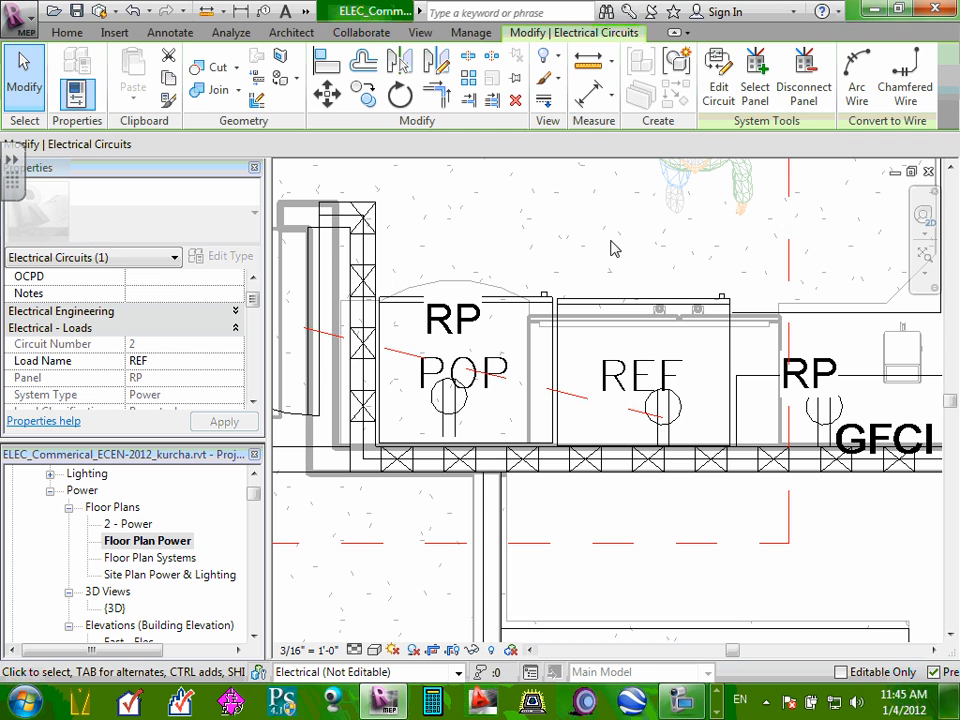
{"action": "key", "text": "Escape"}
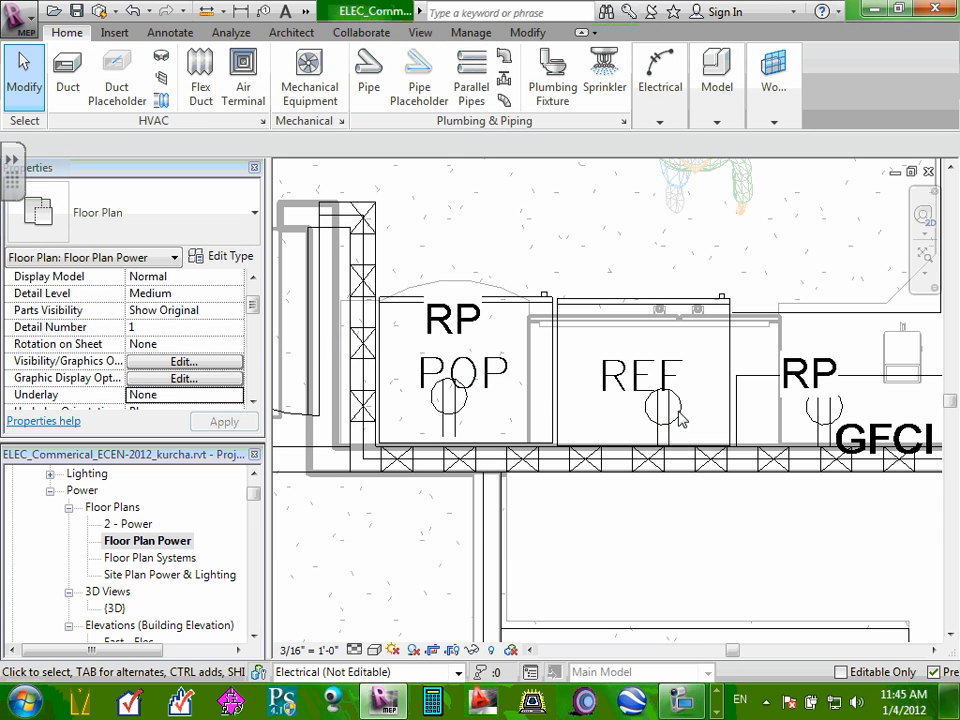
- Move the refrigerator receptacle's RP panel tag from beside the GFCI receptacle to just above the REF receptacle
{"action": "scroll", "coordinate": [667, 430], "scroll_direction": "up", "scroll_amount": 2}
{"action": "scroll", "coordinate": [667, 432], "scroll_direction": "up", "scroll_amount": 3}
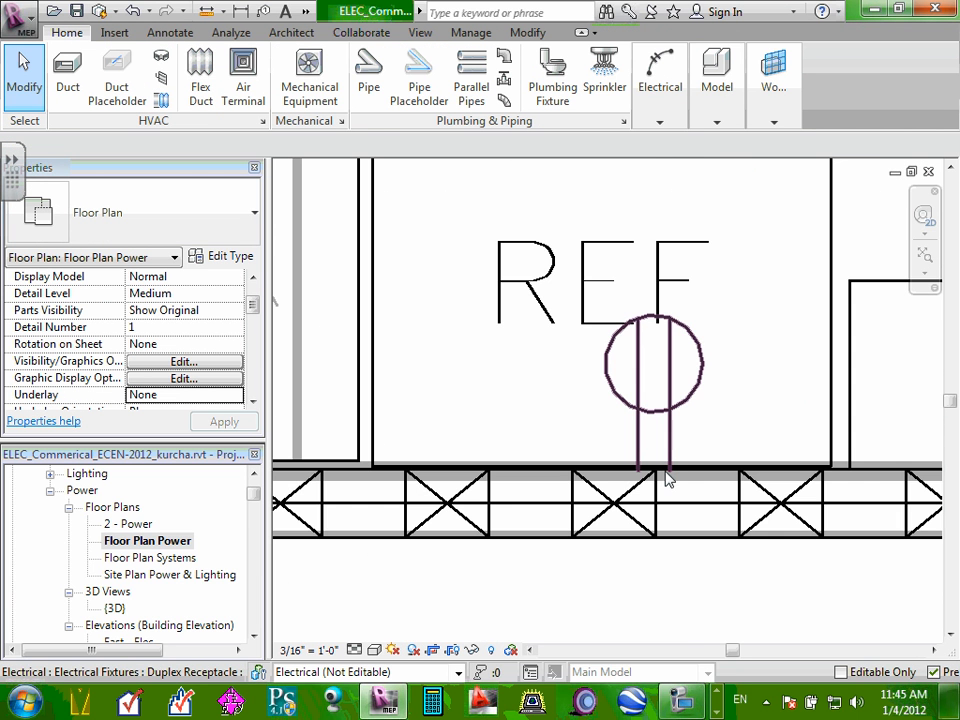
{"action": "left_click", "coordinate": [672, 478]}
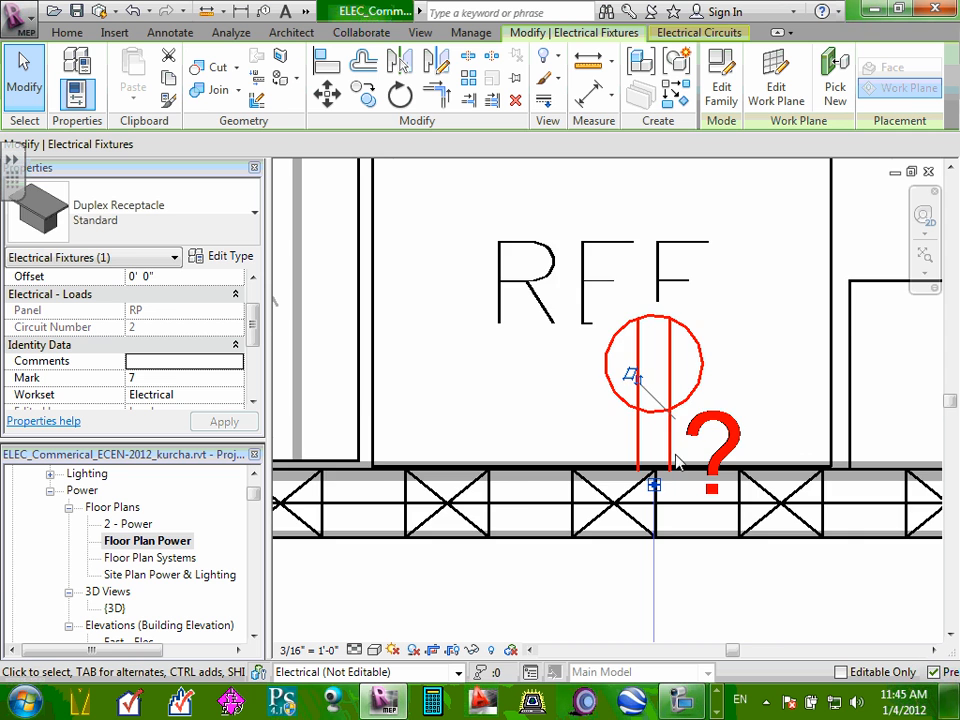
{"action": "scroll", "coordinate": [672, 478], "scroll_direction": "down", "scroll_amount": 3}
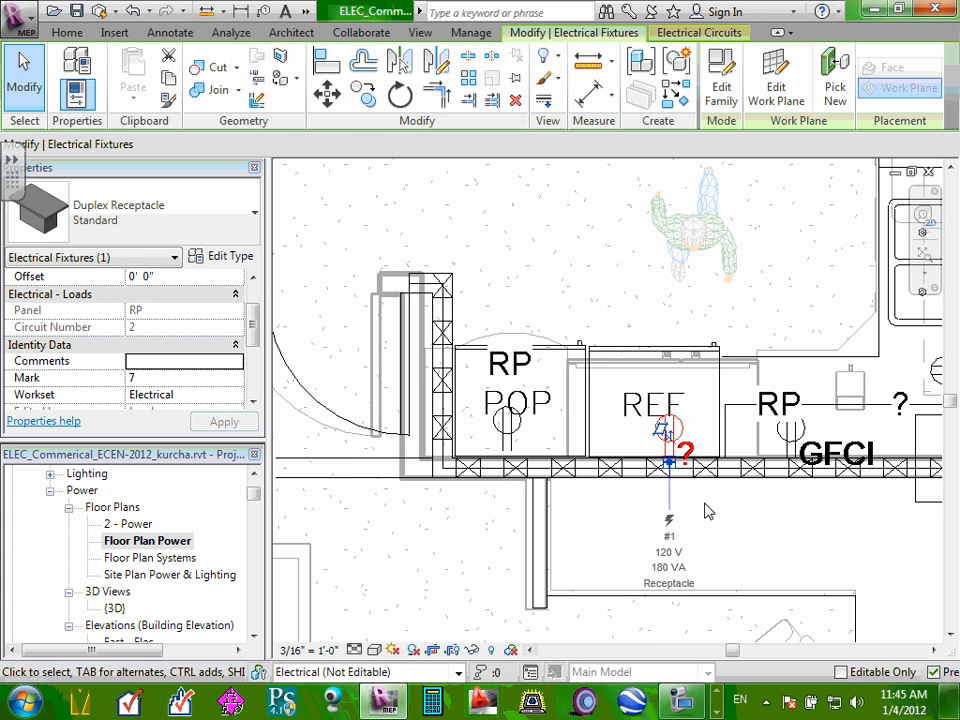
{"action": "left_click", "coordinate": [707, 525]}
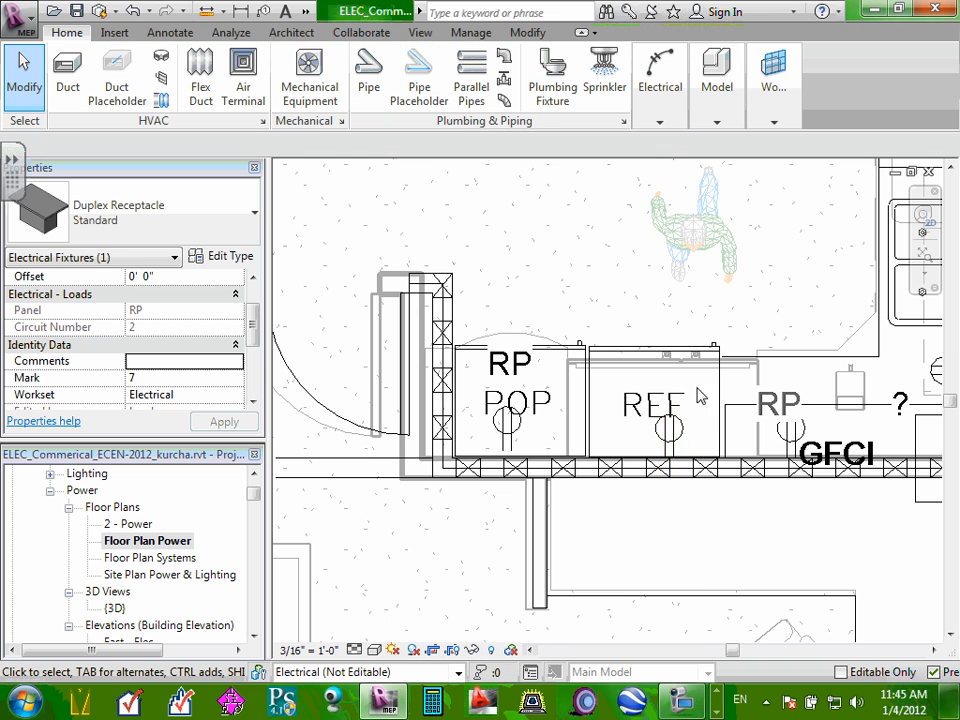
{"action": "left_click", "coordinate": [676, 468]}
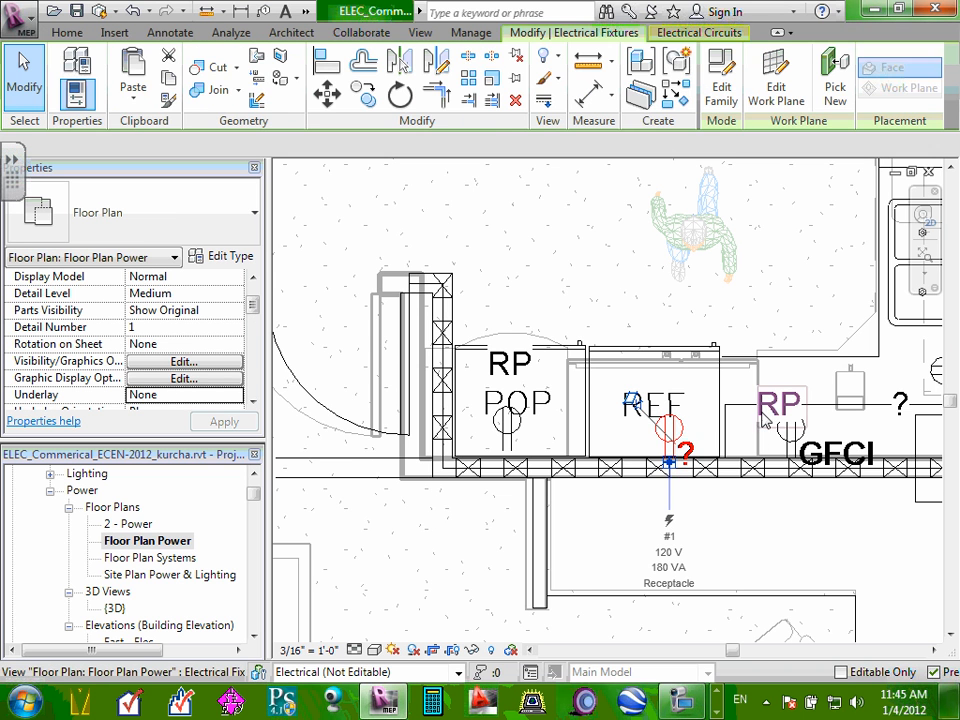
{"action": "left_click_drag", "start_coordinate": [772, 415], "coordinate": [666, 370]}
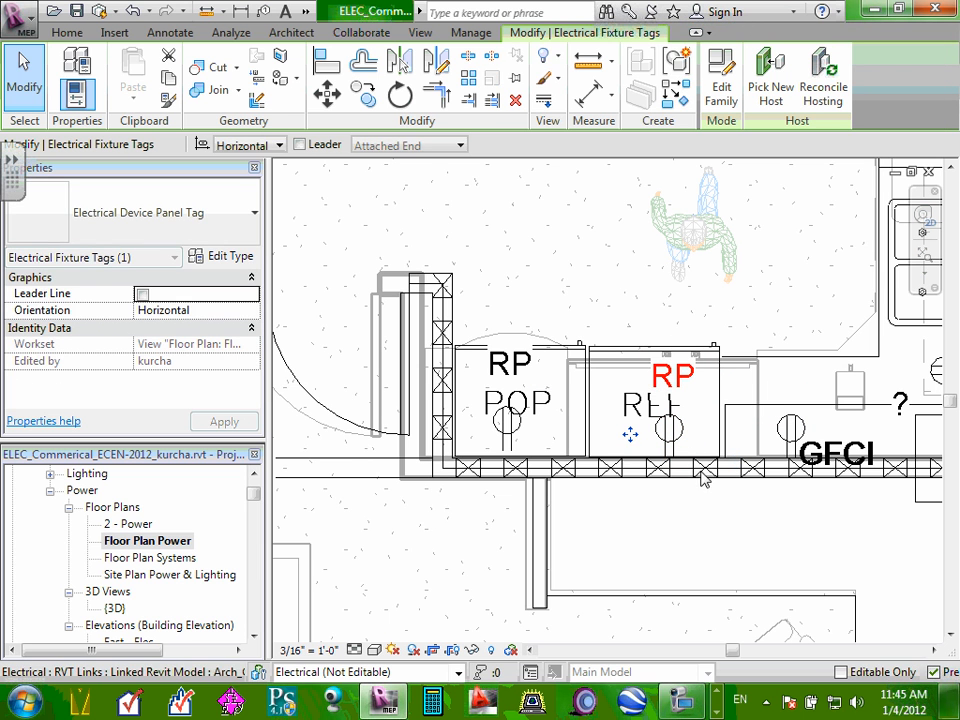
{"action": "key", "text": "Escape"}
- Compare the panel and circuit number properties of the REF and POP receptacles
{"action": "scroll", "coordinate": [664, 480], "scroll_direction": "up", "scroll_amount": 2}
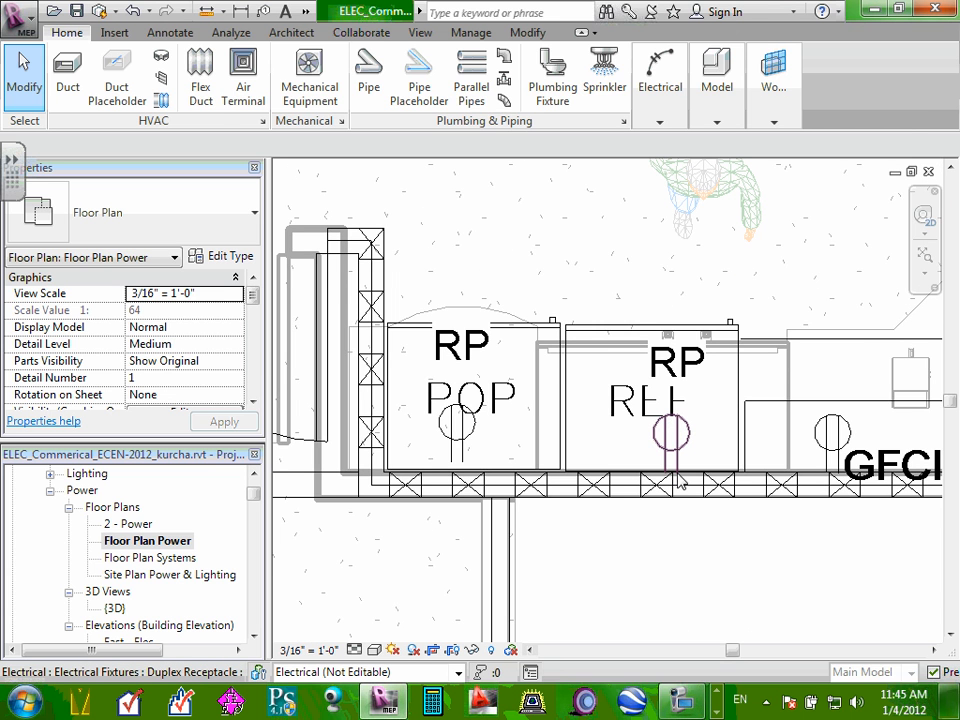
{"action": "left_click", "coordinate": [674, 480]}
{"action": "scroll", "coordinate": [674, 480], "scroll_direction": "down", "scroll_amount": 1}
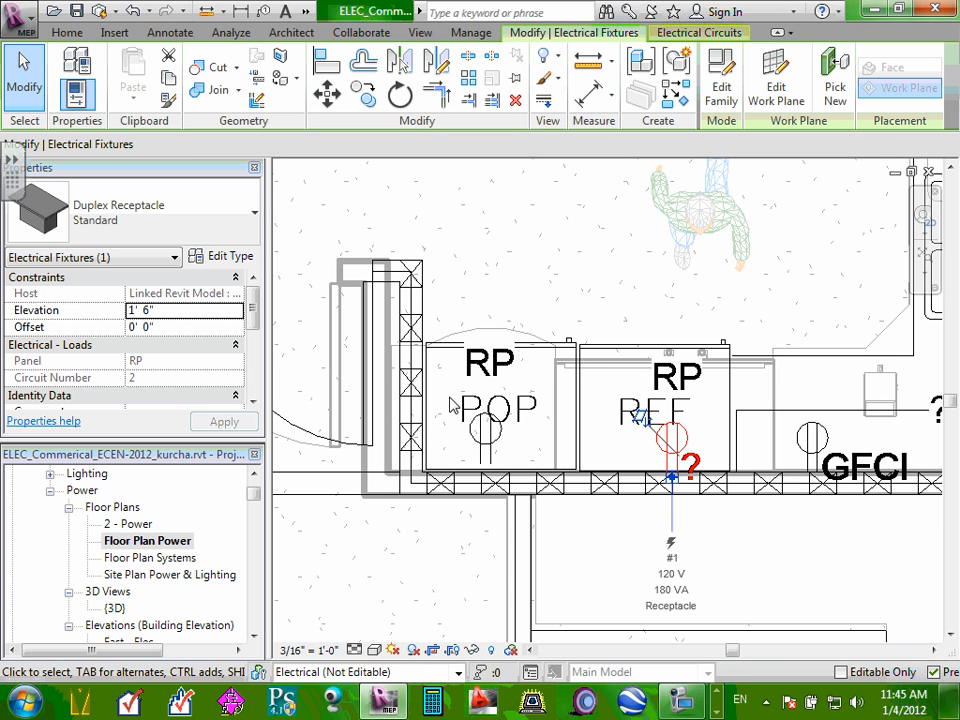
{"action": "left_click", "coordinate": [490, 451]}
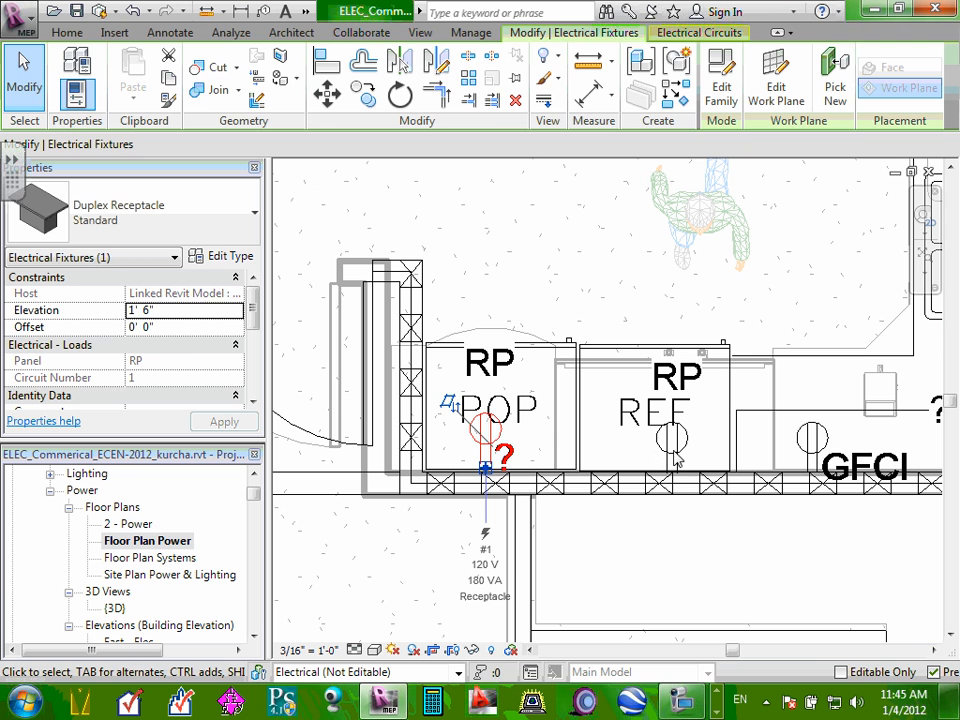
{"action": "key", "text": "Escape"}
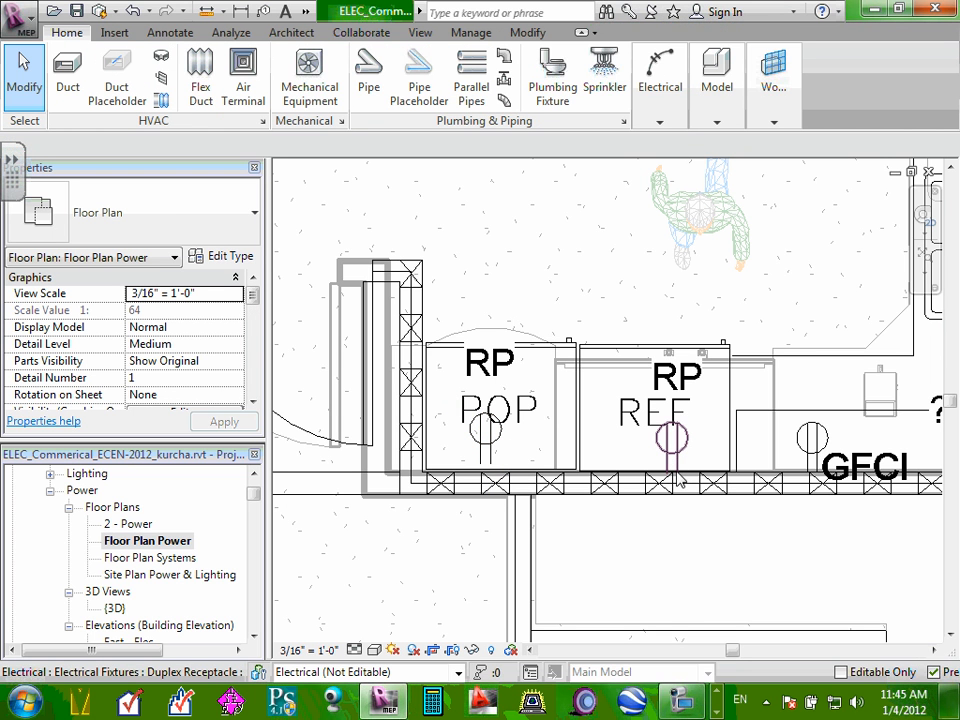
- Open the REF receptacle's circuit for editing to review its panel and load name, and finish without changes
{"action": "left_click", "coordinate": [680, 455]}
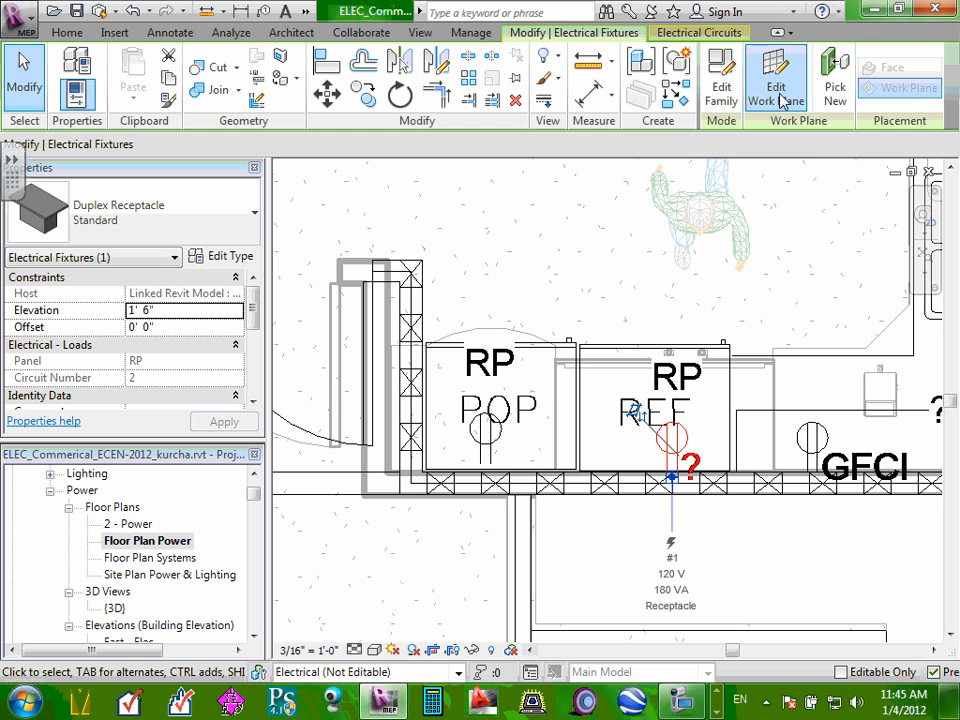
{"action": "left_click", "coordinate": [697, 33]}
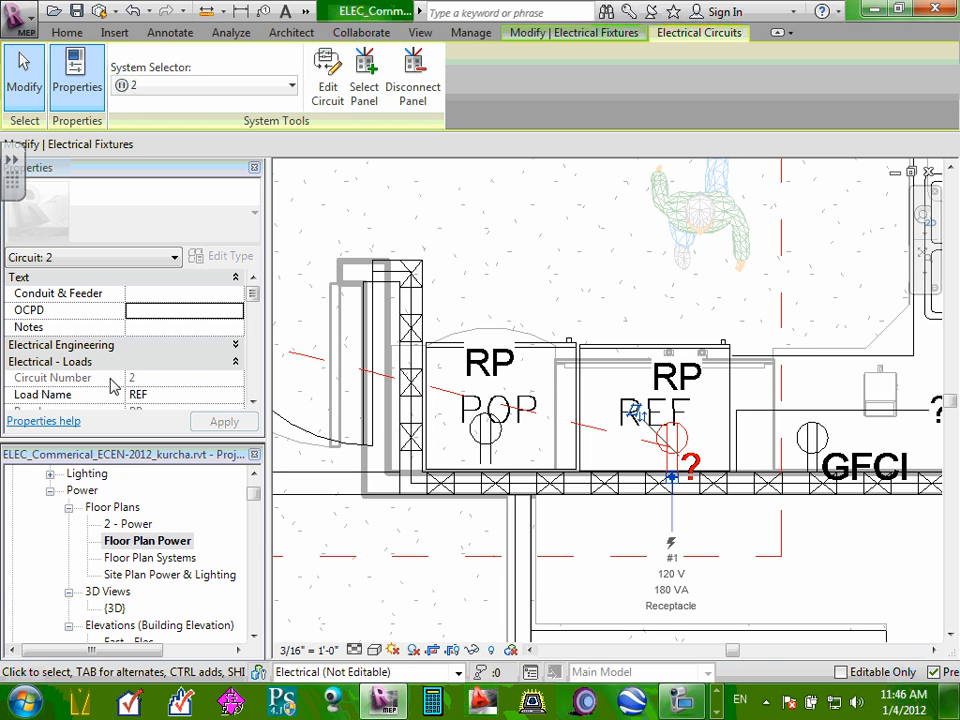
{"action": "left_click", "coordinate": [328, 75]}
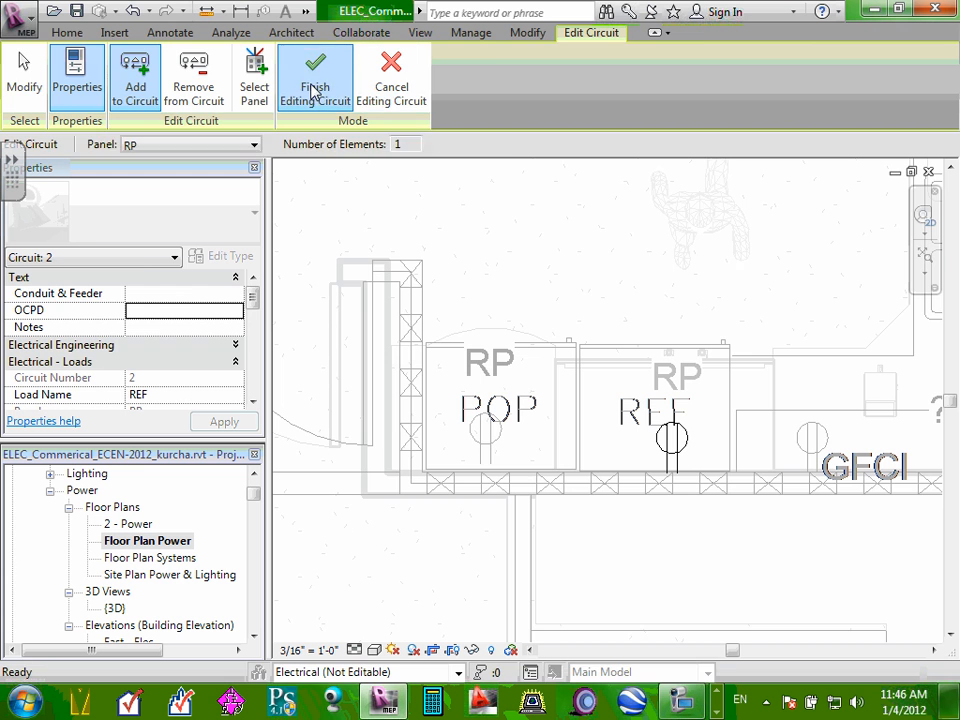
{"action": "left_click", "coordinate": [317, 94]}
- Nudge the GFCI receptacle beside the refrigerator slightly along the wall toward the refrigerator
{"action": "scroll", "coordinate": [690, 390], "scroll_direction": "down", "scroll_amount": 2}
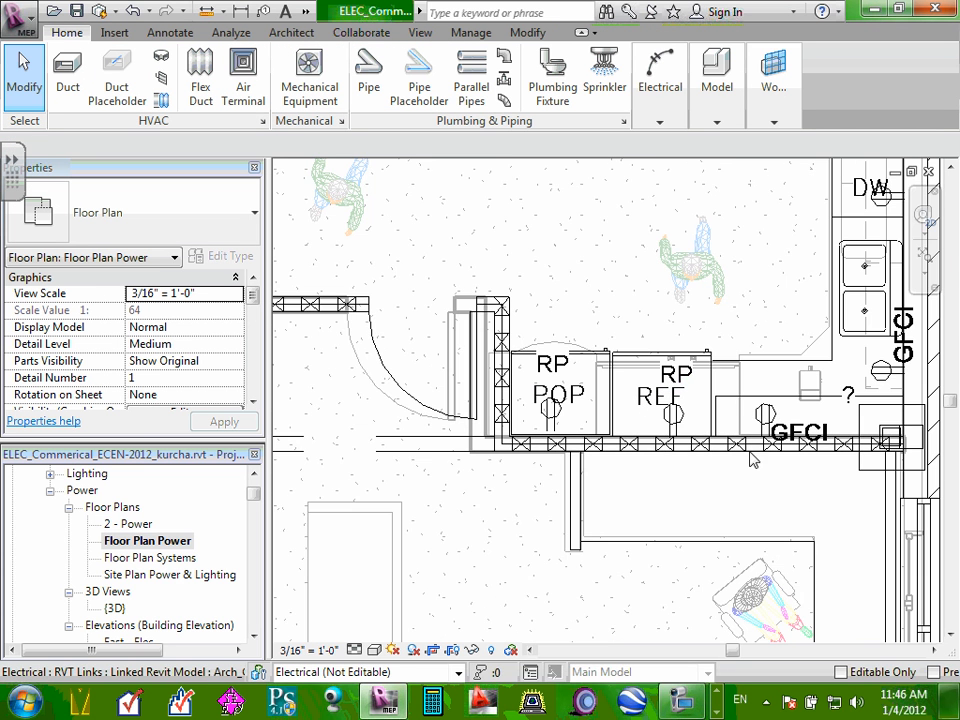
{"action": "scroll", "coordinate": [740, 420], "scroll_direction": "up", "scroll_amount": 2}
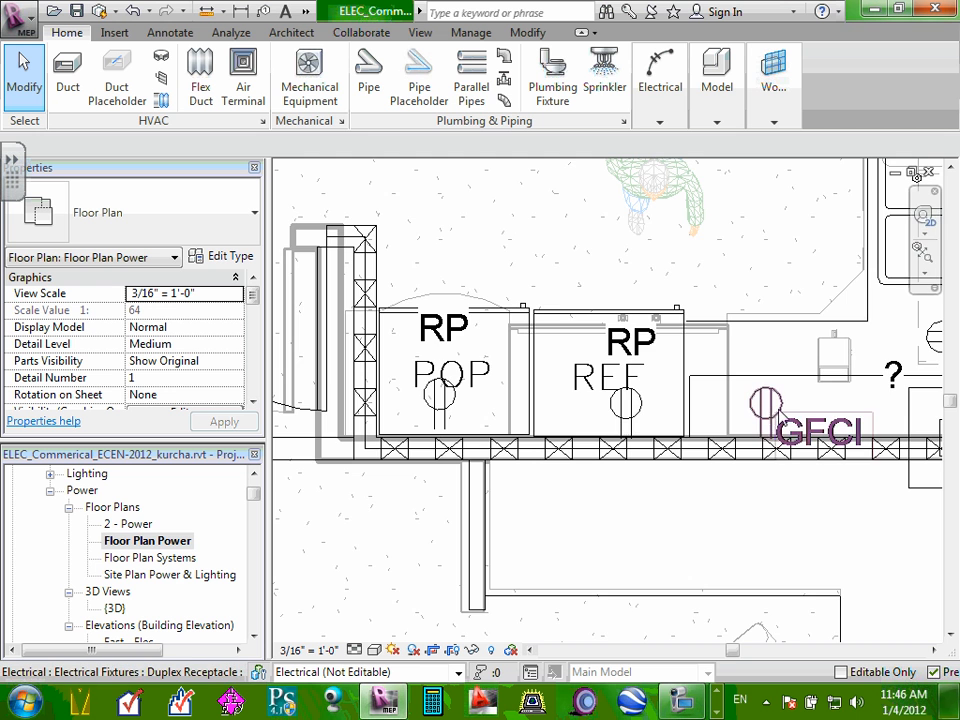
{"action": "scroll", "coordinate": [768, 405], "scroll_direction": "down", "scroll_amount": 3}
{"action": "scroll", "coordinate": [848, 396], "scroll_direction": "up", "scroll_amount": 2}
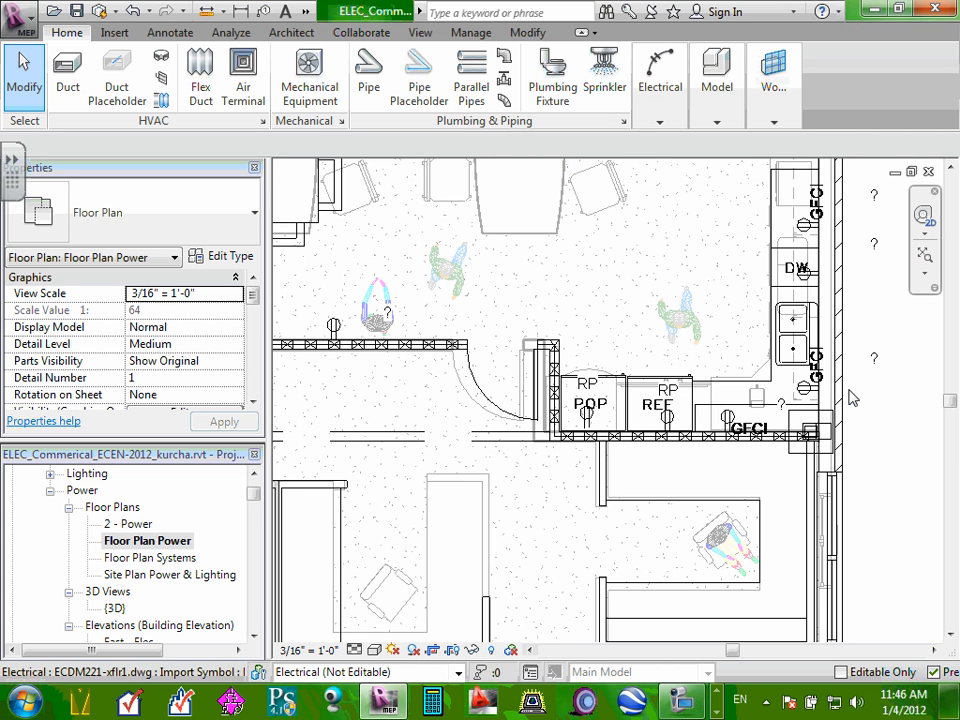
{"action": "scroll", "coordinate": [845, 390], "scroll_direction": "up", "scroll_amount": 1}
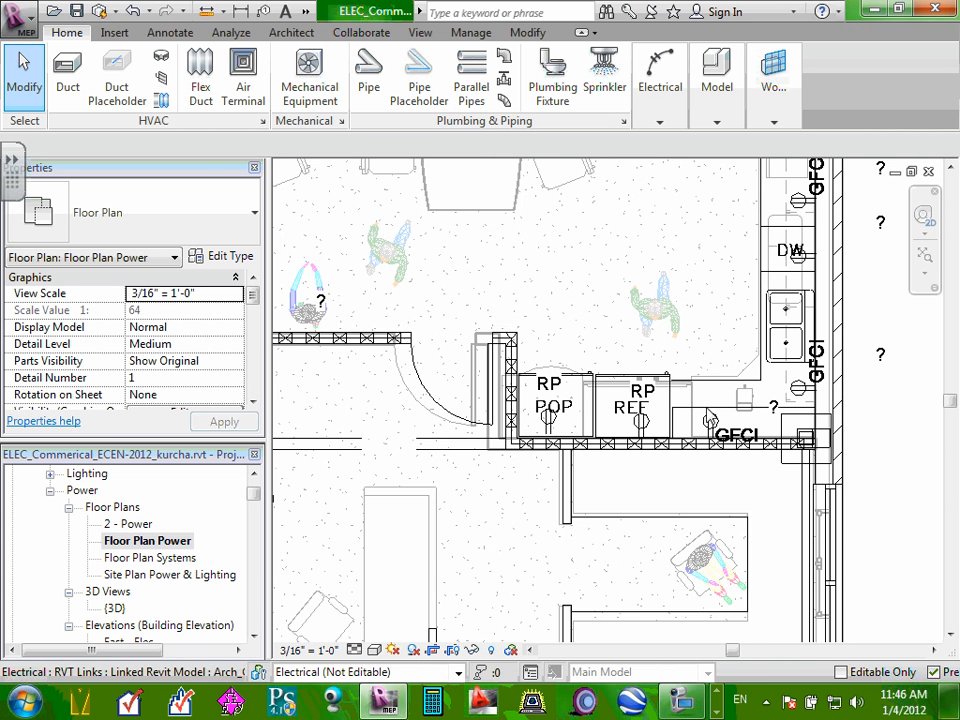
{"action": "scroll", "coordinate": [712, 425], "scroll_direction": "up", "scroll_amount": 2}
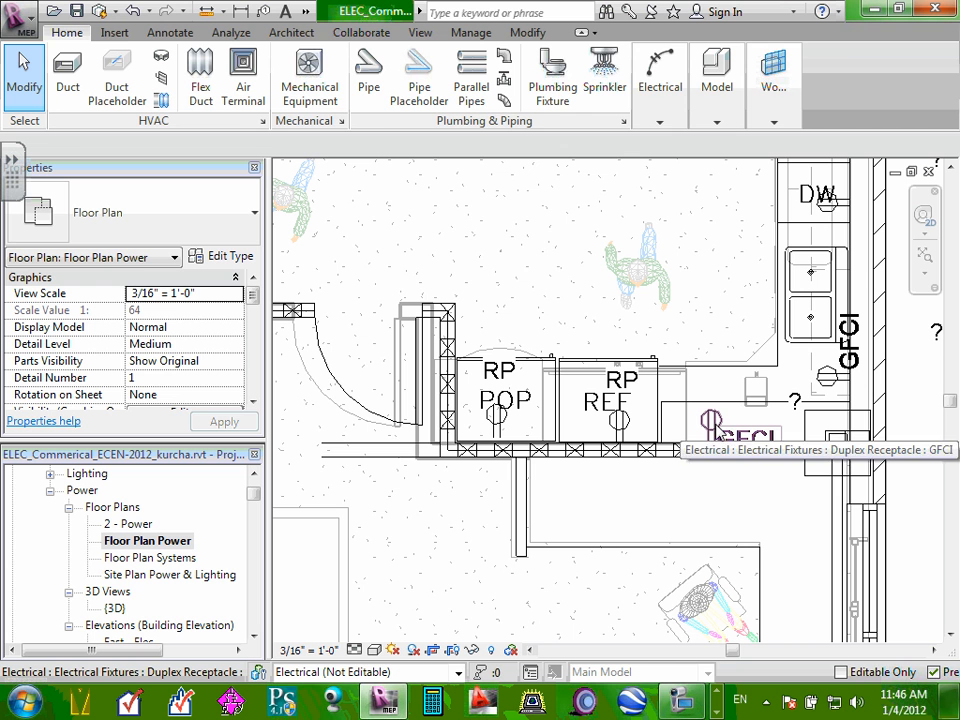
{"action": "left_click", "coordinate": [714, 424]}
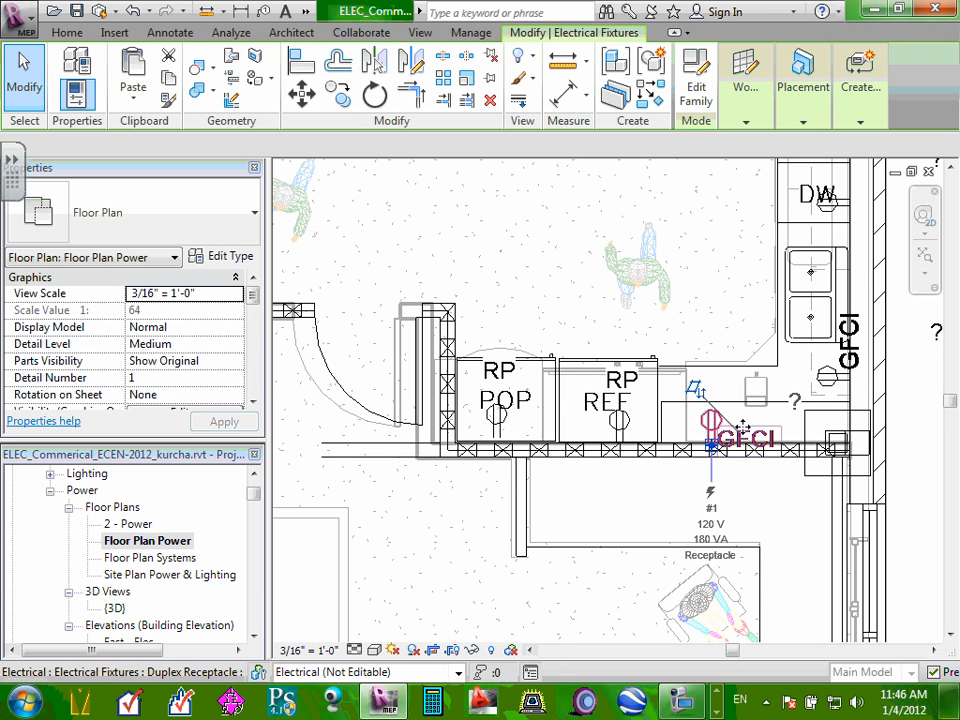
{"action": "left_click_drag", "start_coordinate": [756, 416], "coordinate": [739, 421]}
{"action": "left_click", "coordinate": [708, 328]}
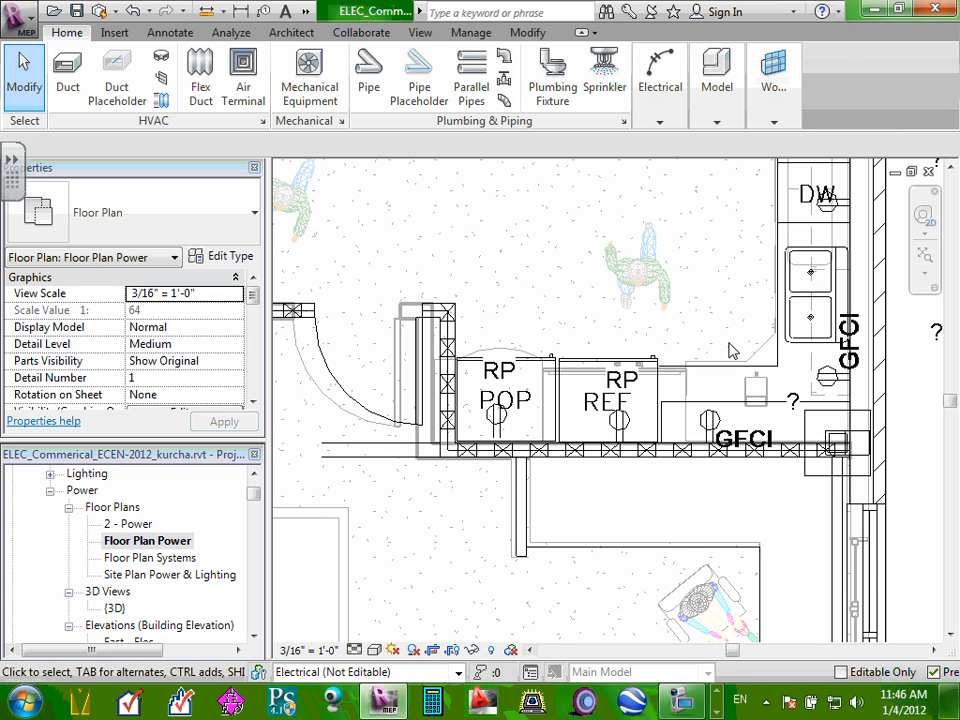
- Create a power circuit for the GFCI receptacle beside the refrigerator, assign it to panel RP, and finish editing the circuit
{"action": "left_click", "coordinate": [706, 418]}
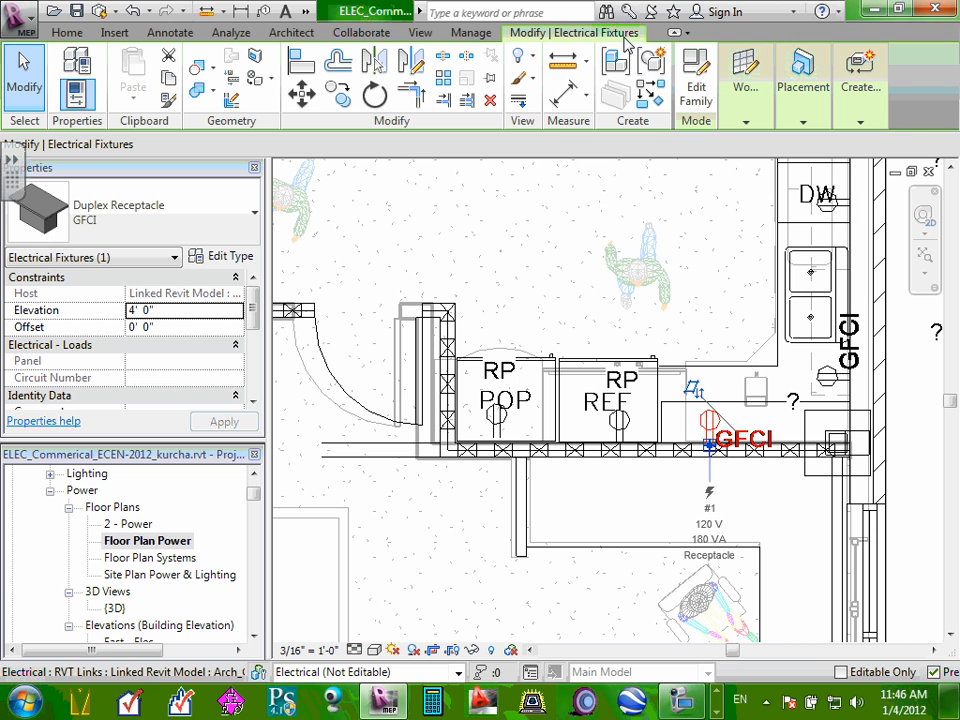
{"action": "mouse_move", "coordinate": [874, 124]}
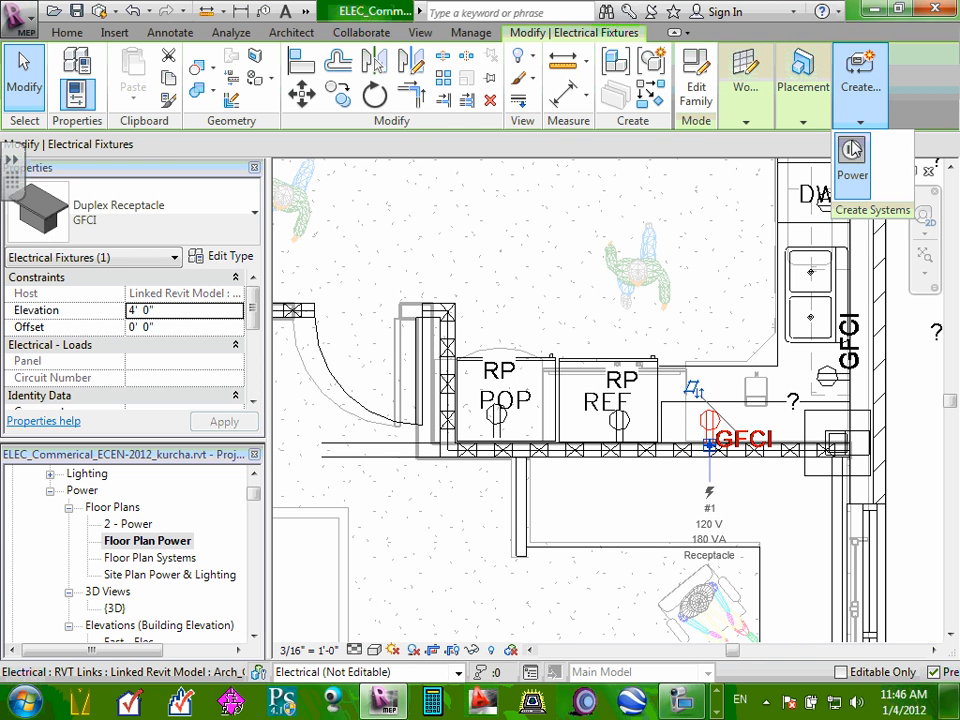
{"action": "left_click", "coordinate": [851, 150]}
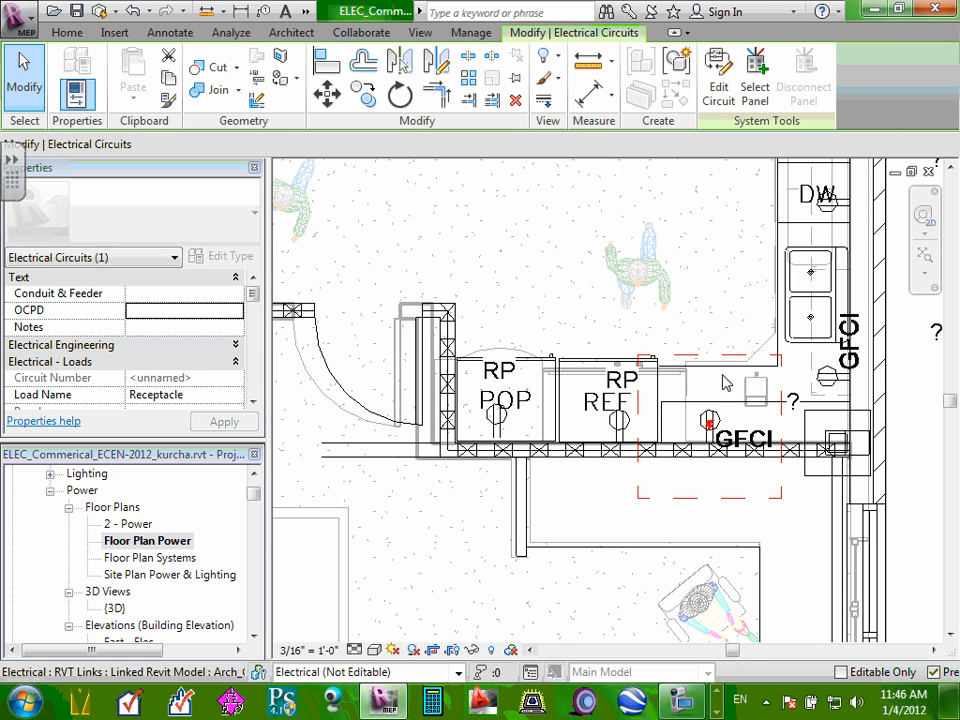
{"action": "left_click", "coordinate": [752, 92]}
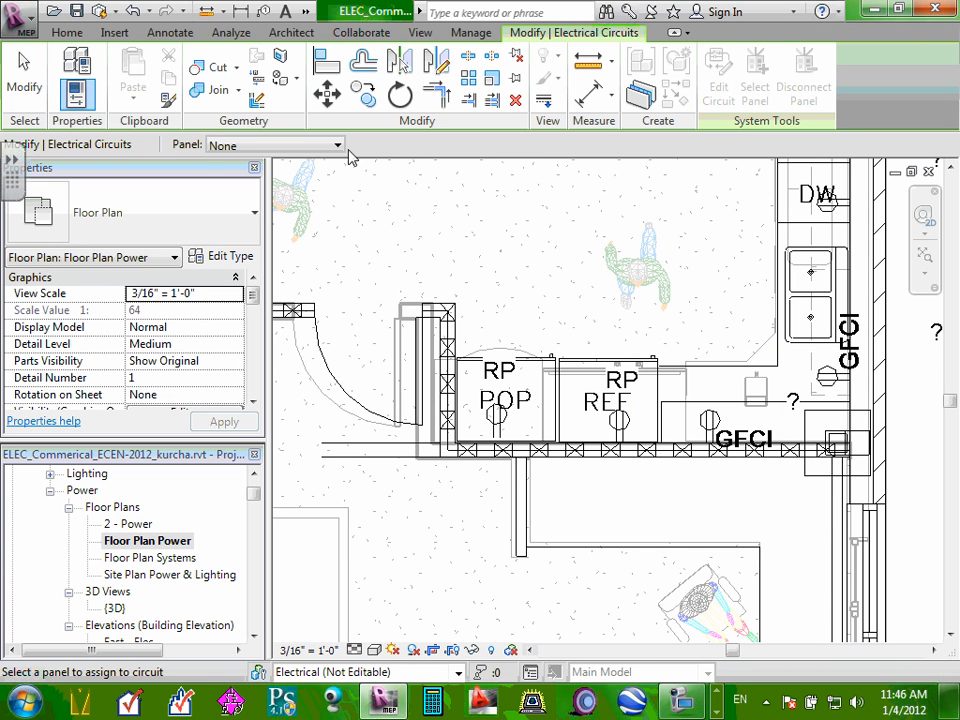
{"action": "left_click", "coordinate": [338, 146]}
{"action": "left_click", "coordinate": [236, 193]}
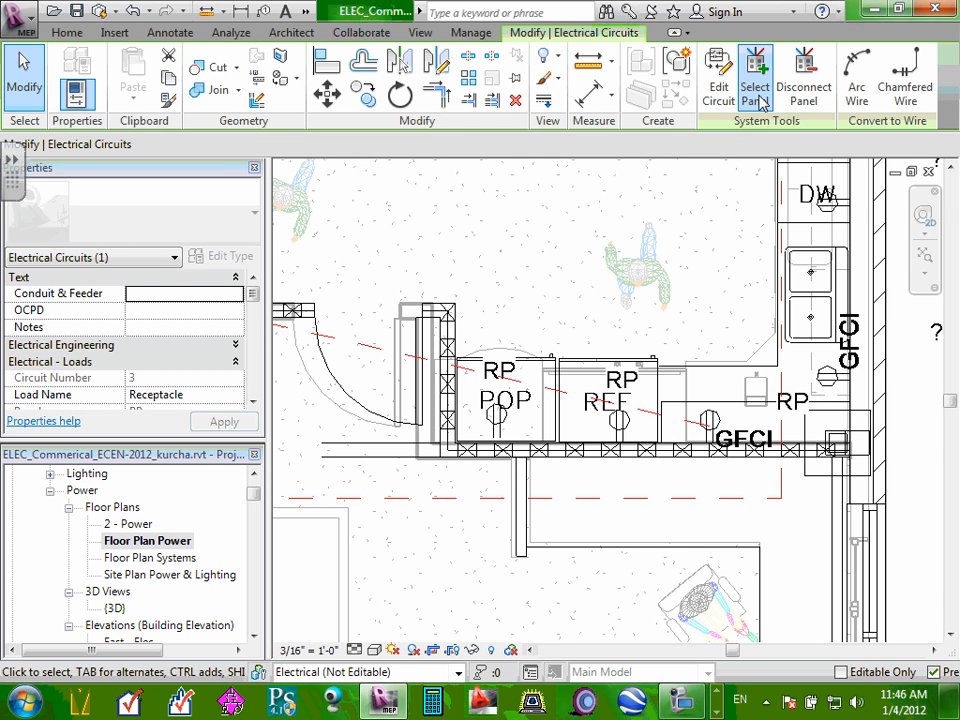
{"action": "left_click", "coordinate": [720, 93]}
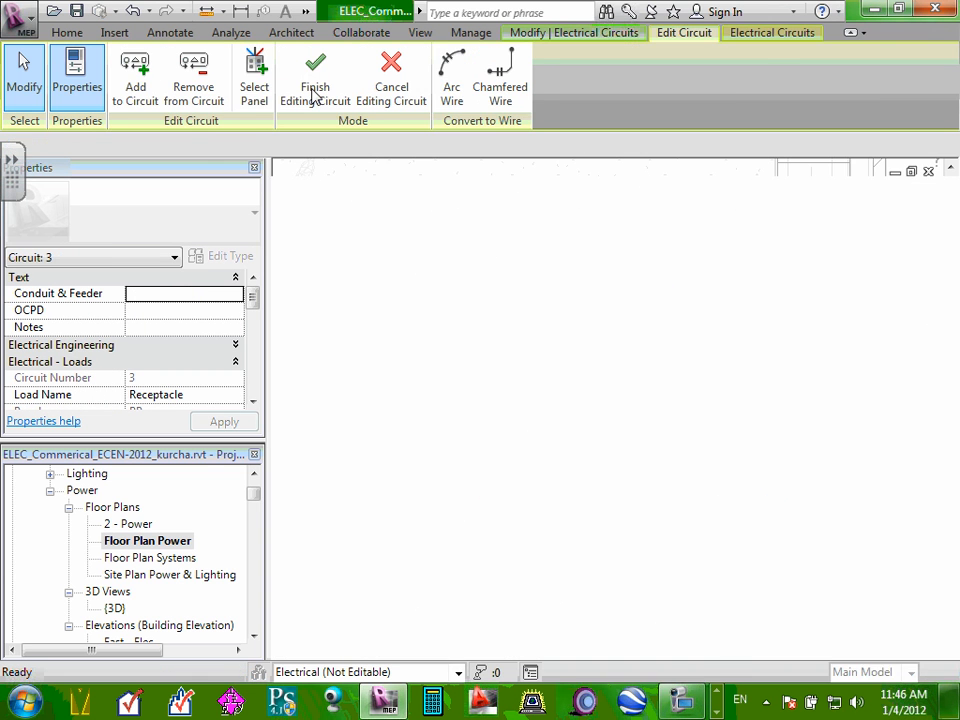
{"action": "left_click", "coordinate": [313, 90]}
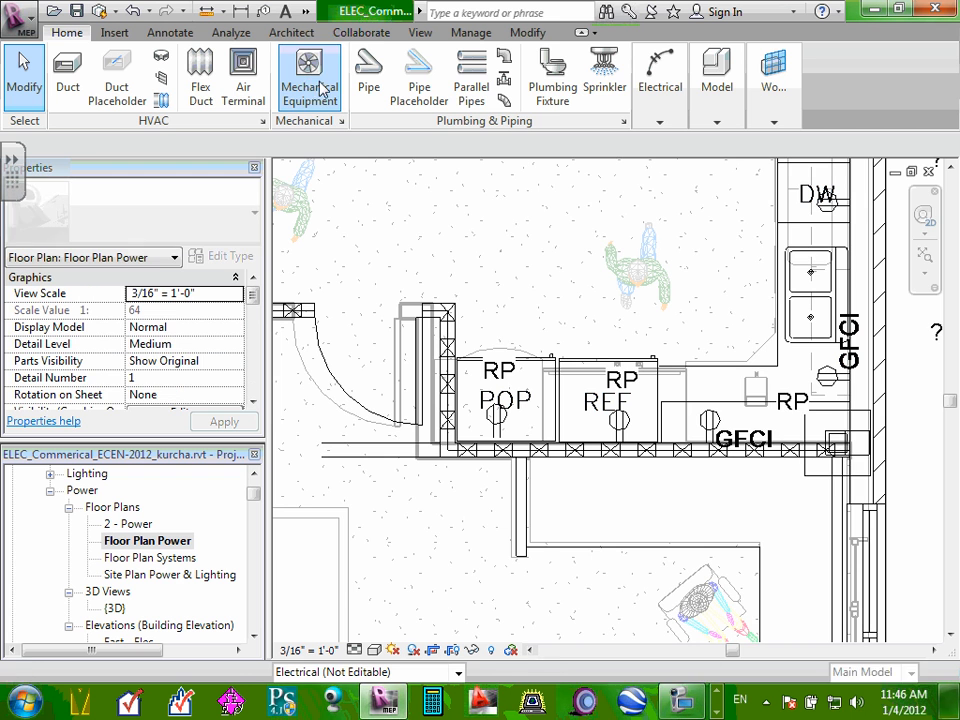
- Move the GFCI receptacle's RP panel tag to just above its receptacle symbol
{"action": "left_click", "coordinate": [795, 404]}
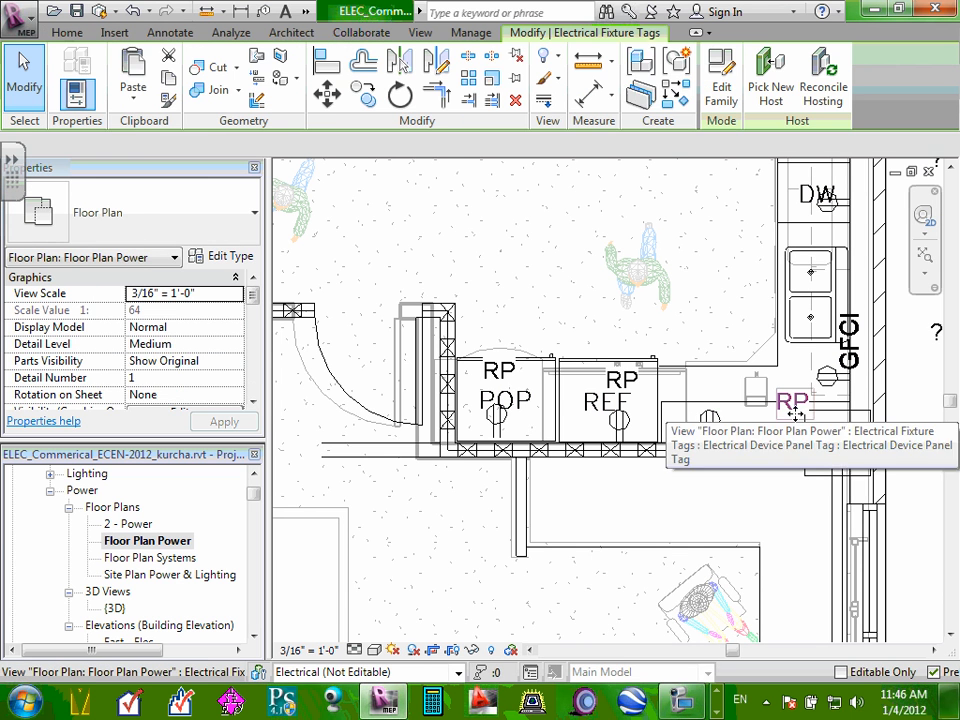
{"action": "left_click_drag", "start_coordinate": [795, 404], "coordinate": [713, 400]}
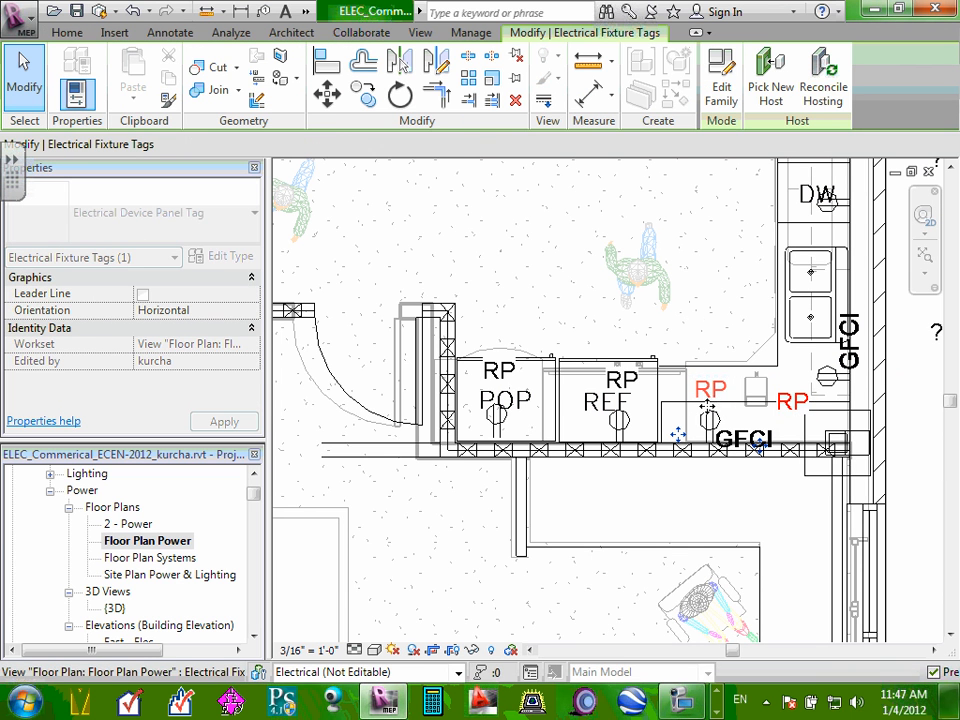
{"action": "left_click", "coordinate": [729, 352]}
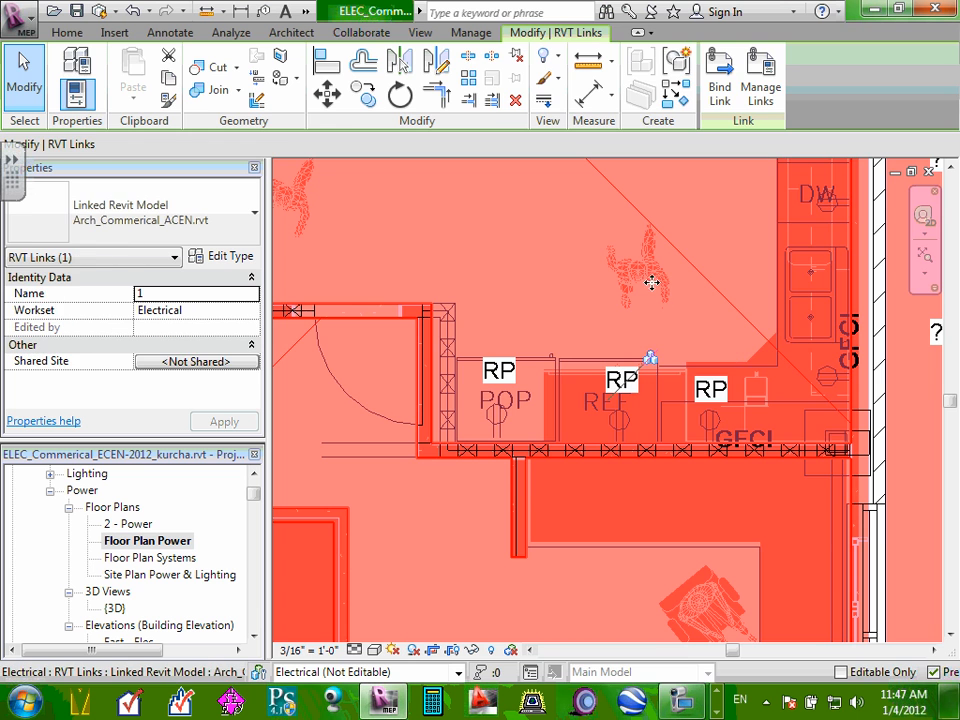
- Clear the linked model selection and show the System Browser, dismissing the save reminder without saving the project
{"action": "key", "text": "Escape"}
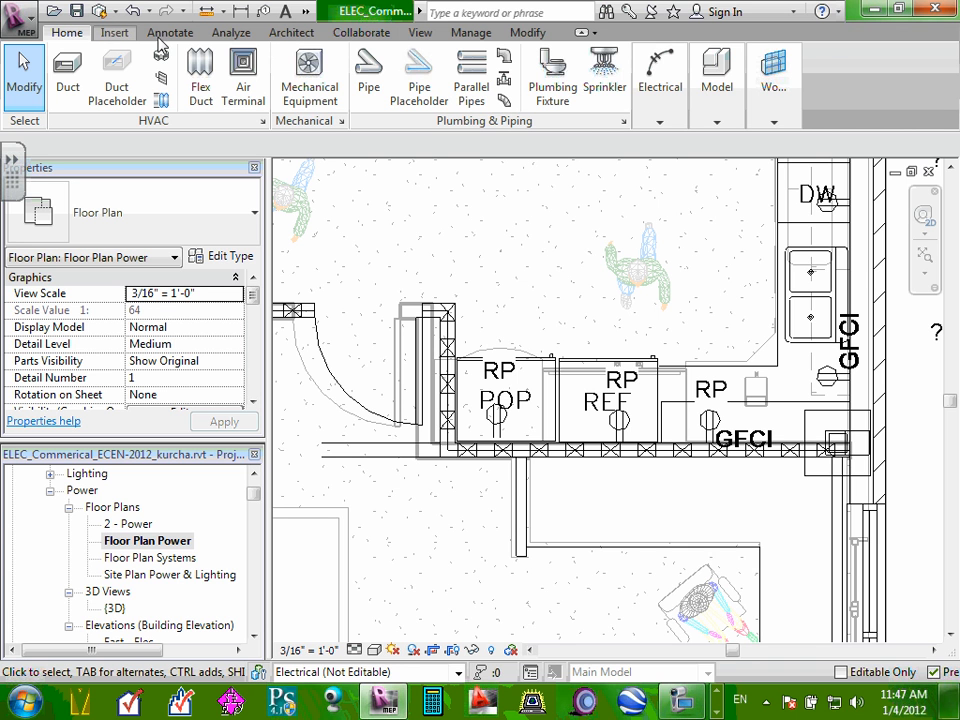
{"action": "left_click", "coordinate": [421, 33]}
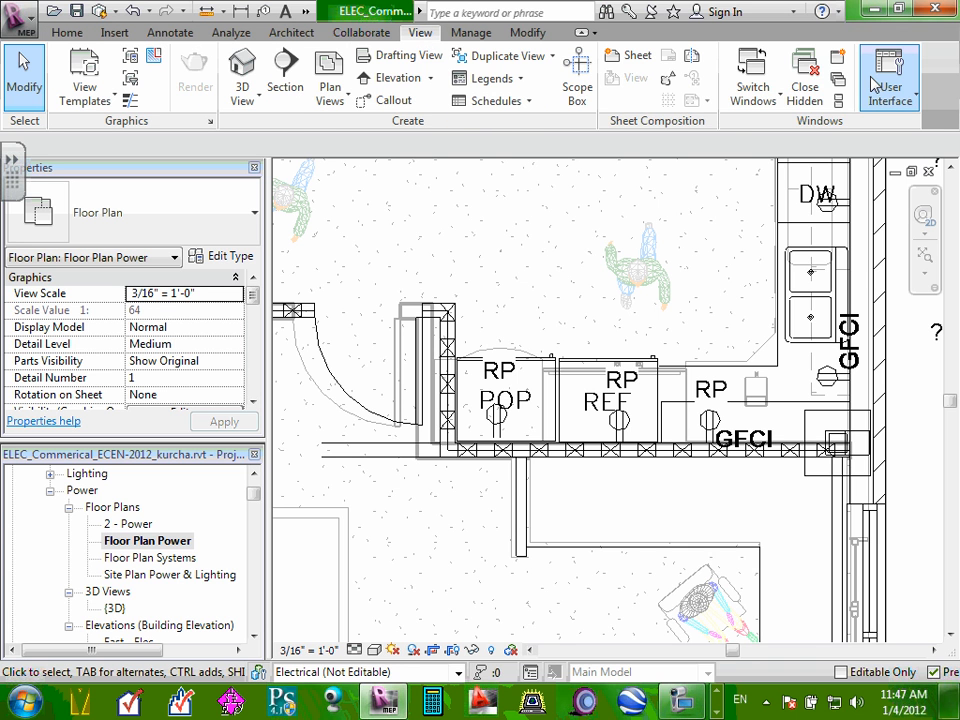
{"action": "left_click", "coordinate": [918, 98]}
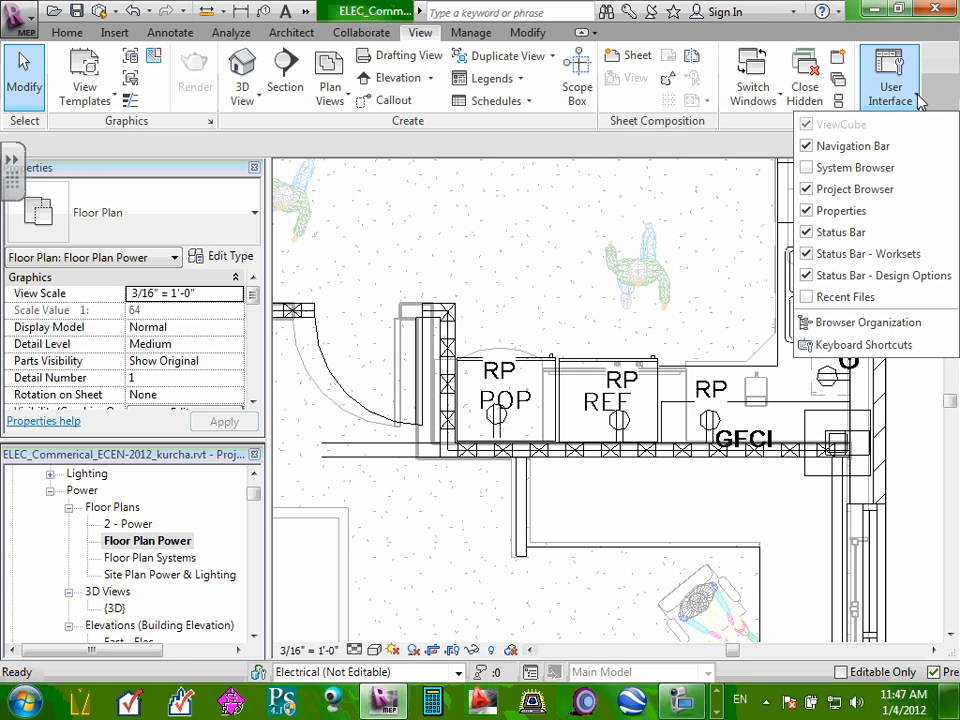
{"action": "left_click", "coordinate": [548, 234]}
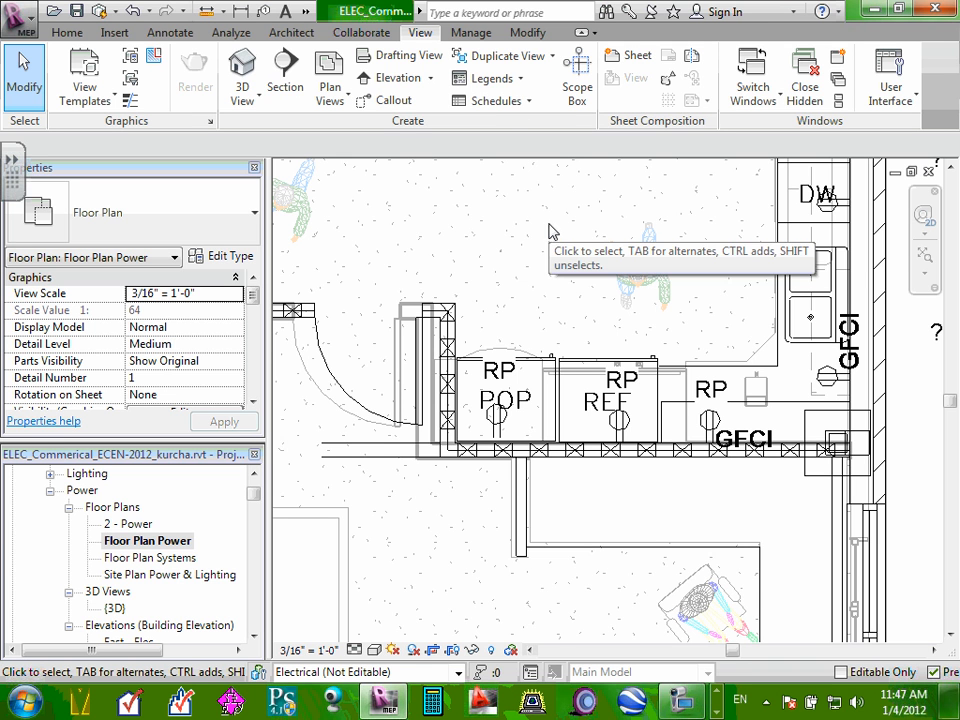
{"action": "left_click", "coordinate": [918, 103]}
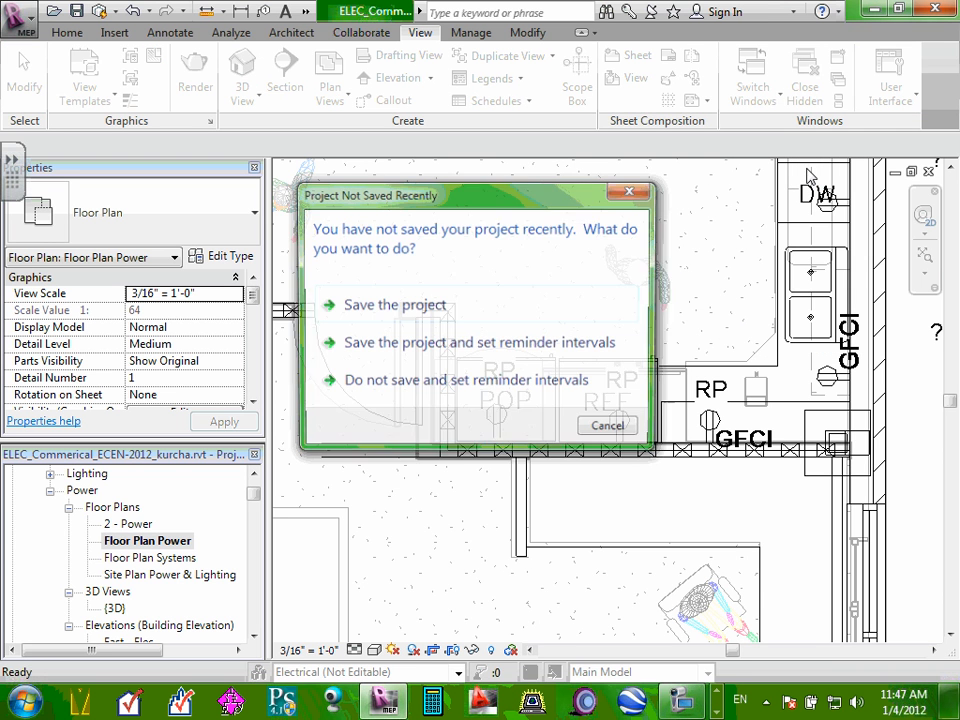
{"action": "left_click", "coordinate": [607, 438]}
{"action": "left_click", "coordinate": [634, 456]}
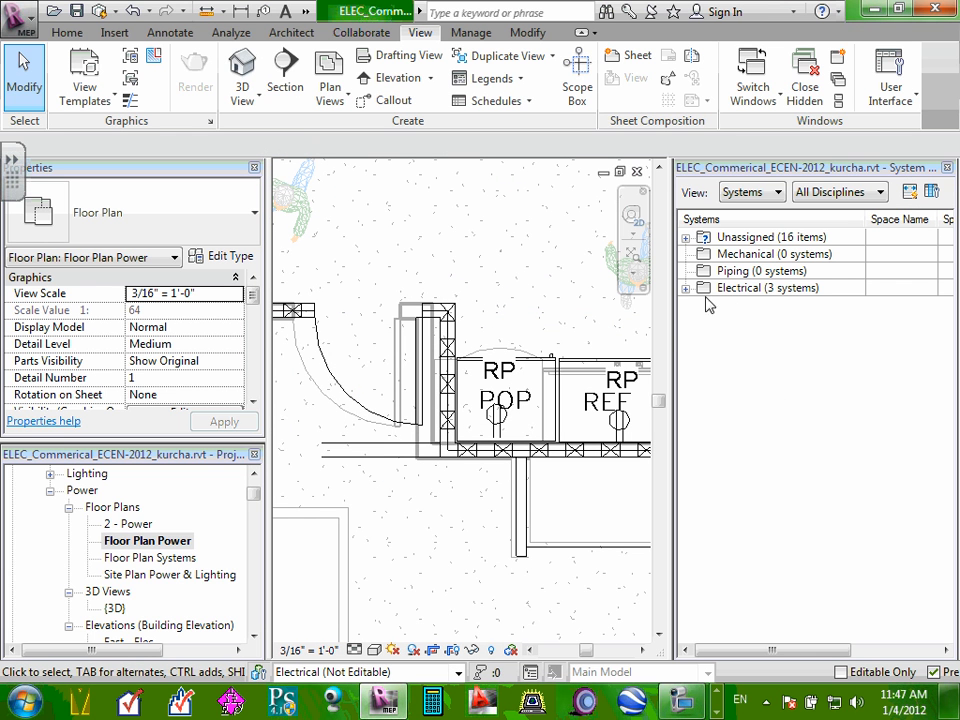
{"action": "left_click_drag", "start_coordinate": [671, 315], "coordinate": [797, 319]}
{"action": "left_click_drag", "start_coordinate": [673, 319], "coordinate": [880, 332]}
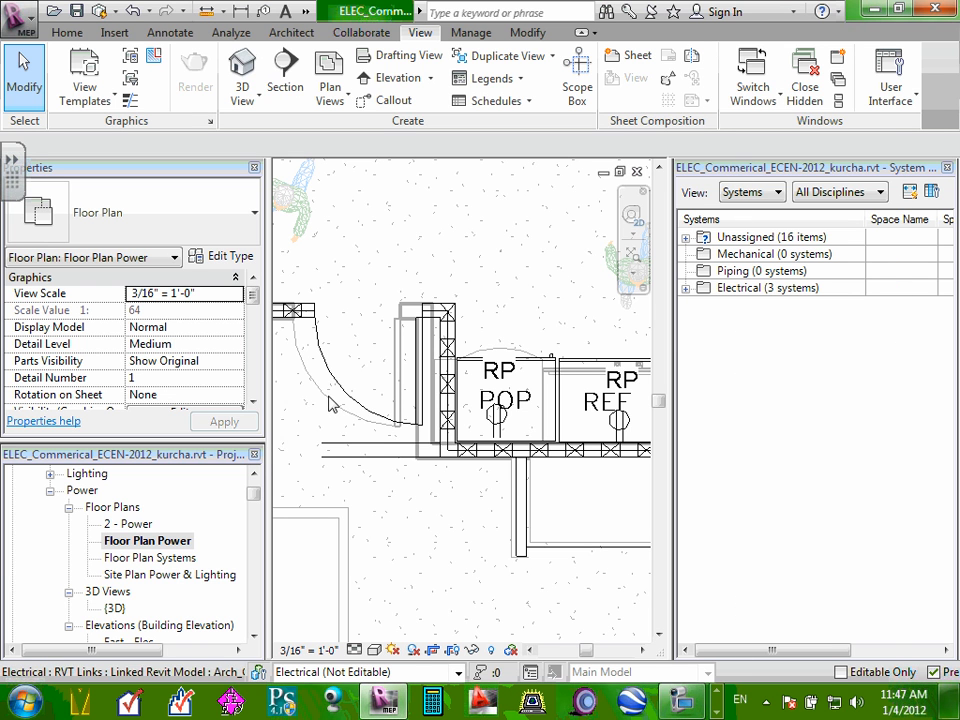
- Expand the Electrical systems in the System Browser through Power and panel RP to list the panel's circuits
{"action": "left_click", "coordinate": [714, 288]}
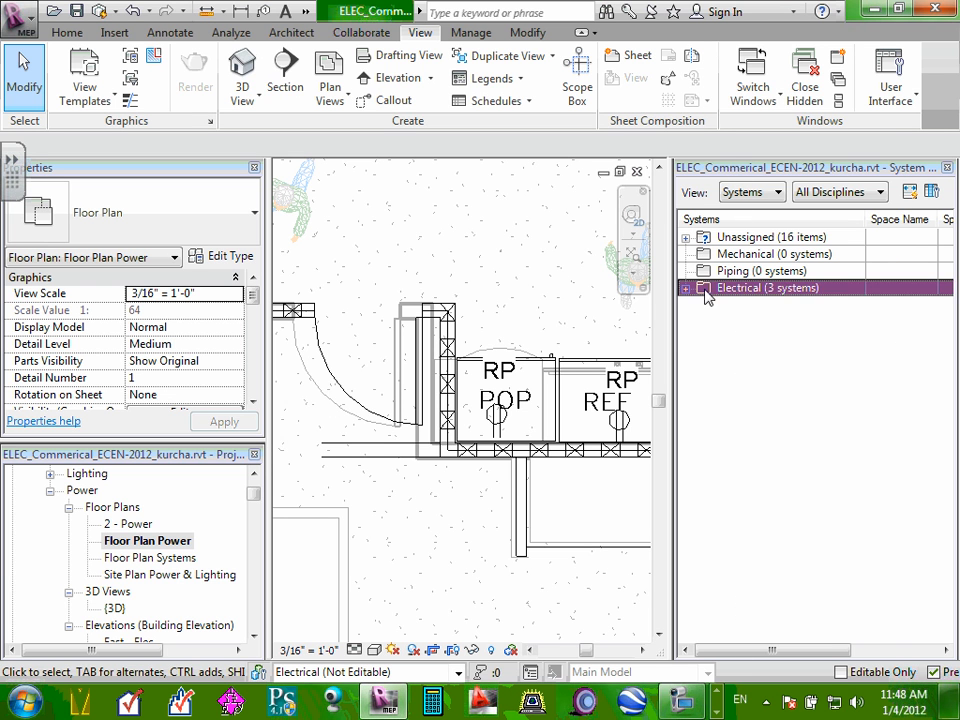
{"action": "left_click", "coordinate": [692, 254]}
{"action": "left_click", "coordinate": [686, 237]}
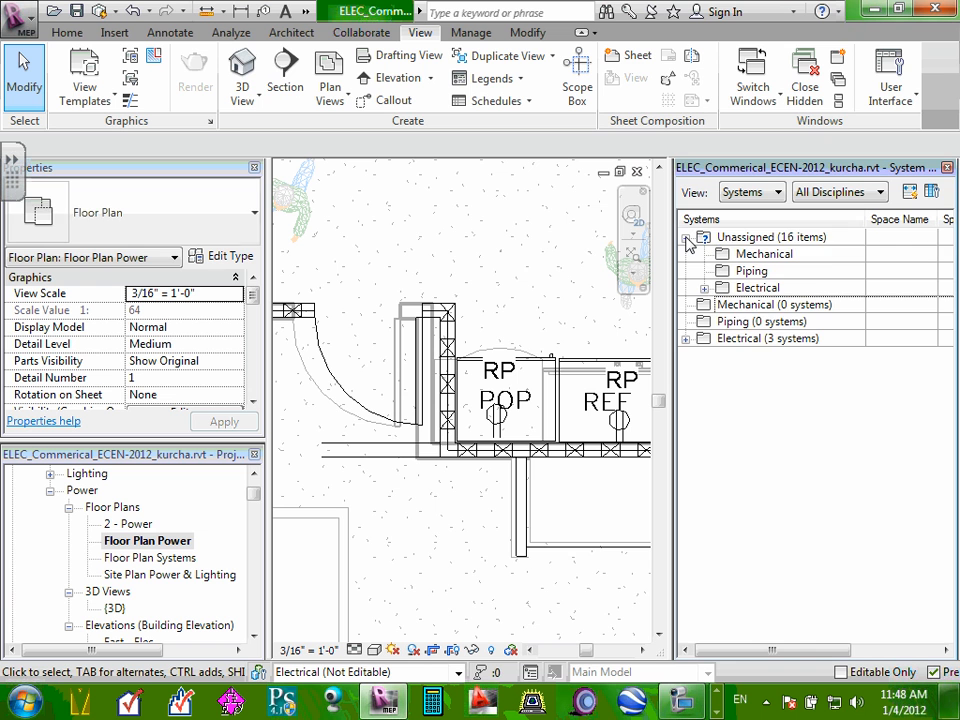
{"action": "left_click", "coordinate": [686, 238]}
{"action": "left_click", "coordinate": [686, 238]}
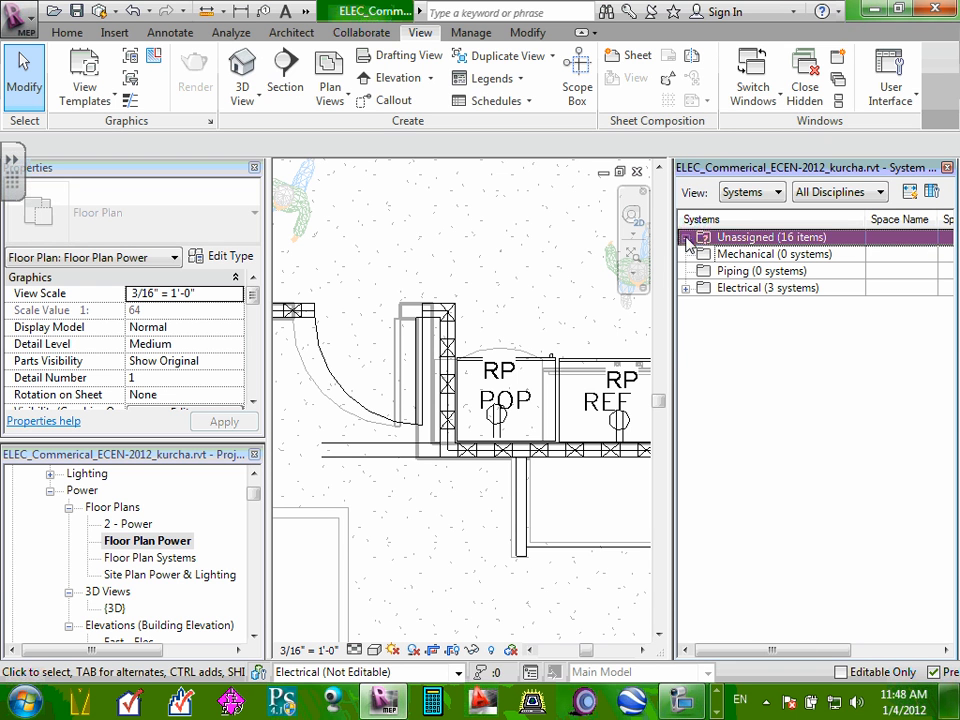
{"action": "left_click", "coordinate": [686, 288]}
{"action": "left_click", "coordinate": [704, 305]}
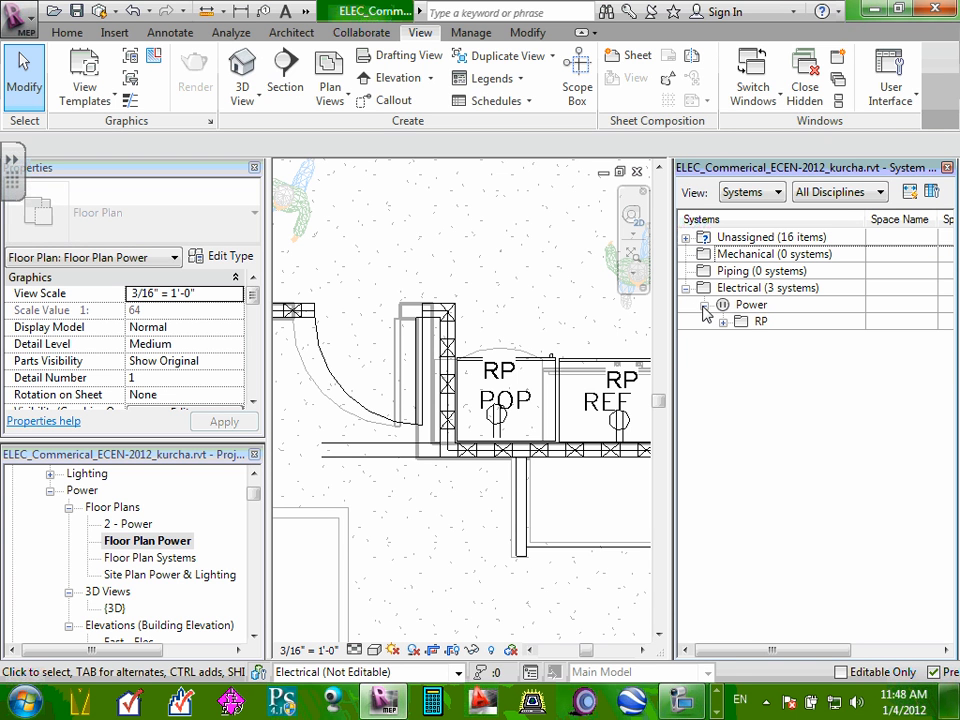
{"action": "left_click", "coordinate": [722, 322]}
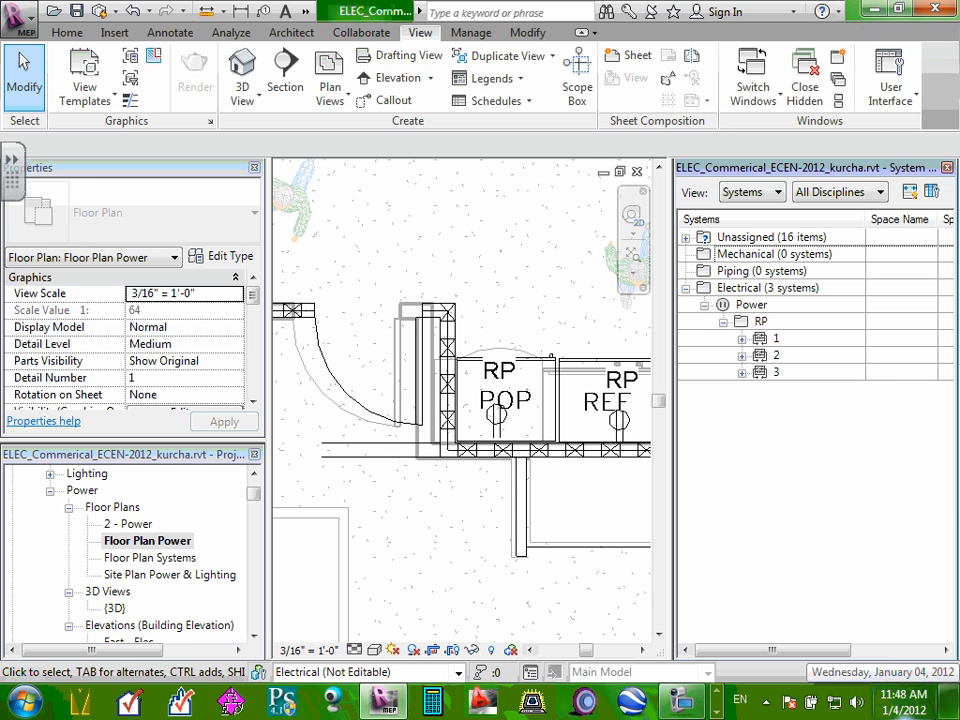
- Close the System Browser and show it again through the user interface display options
{"action": "left_click", "coordinate": [946, 168]}
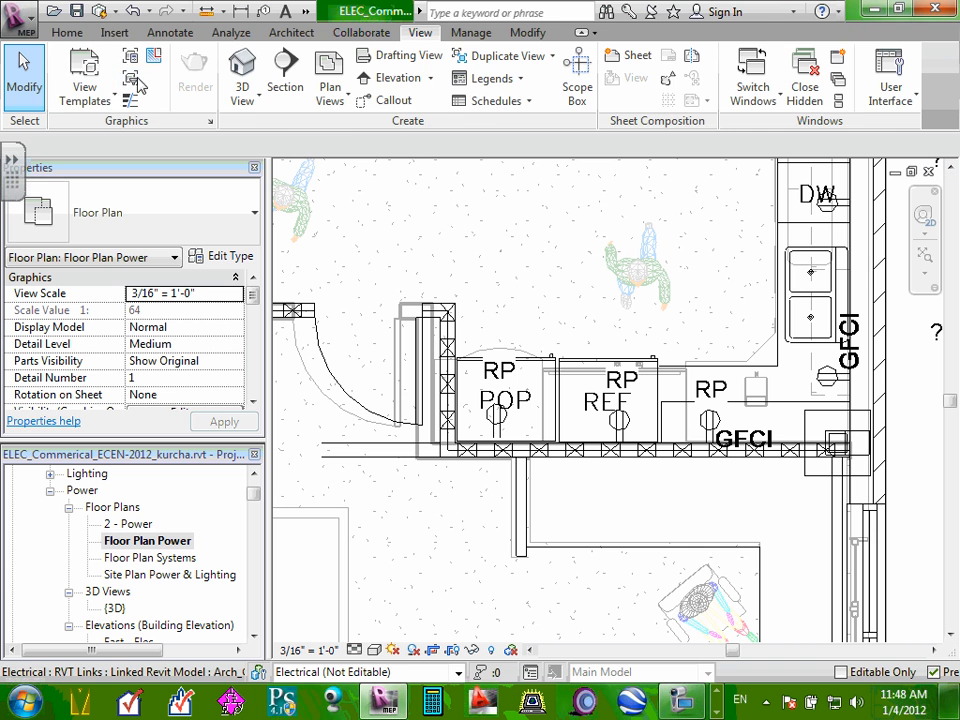
{"action": "left_click", "coordinate": [66, 32]}
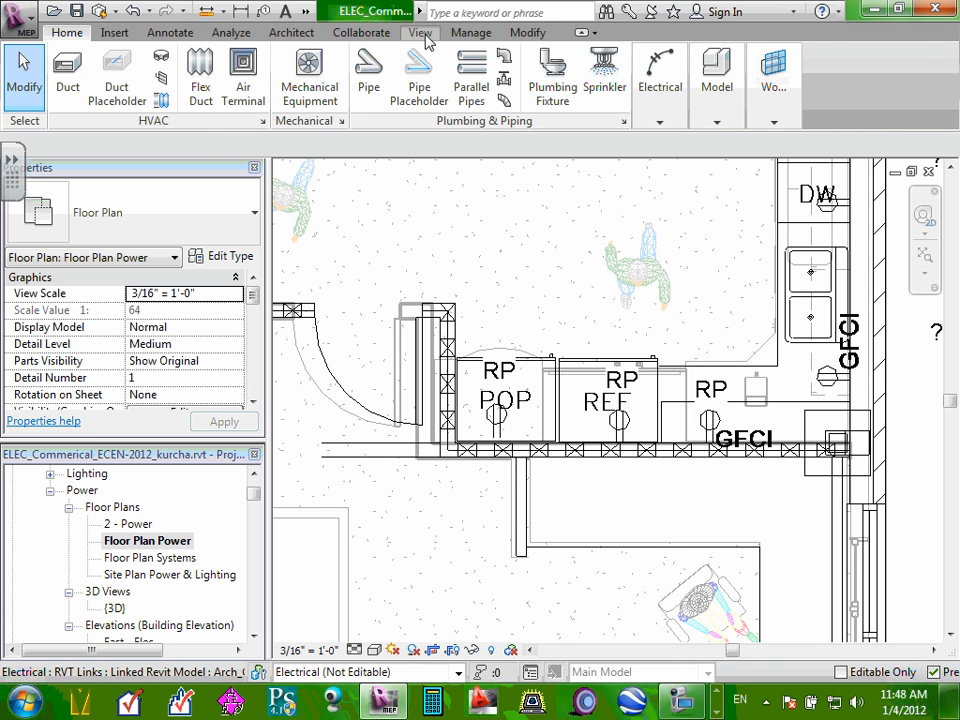
{"action": "left_click", "coordinate": [420, 33]}
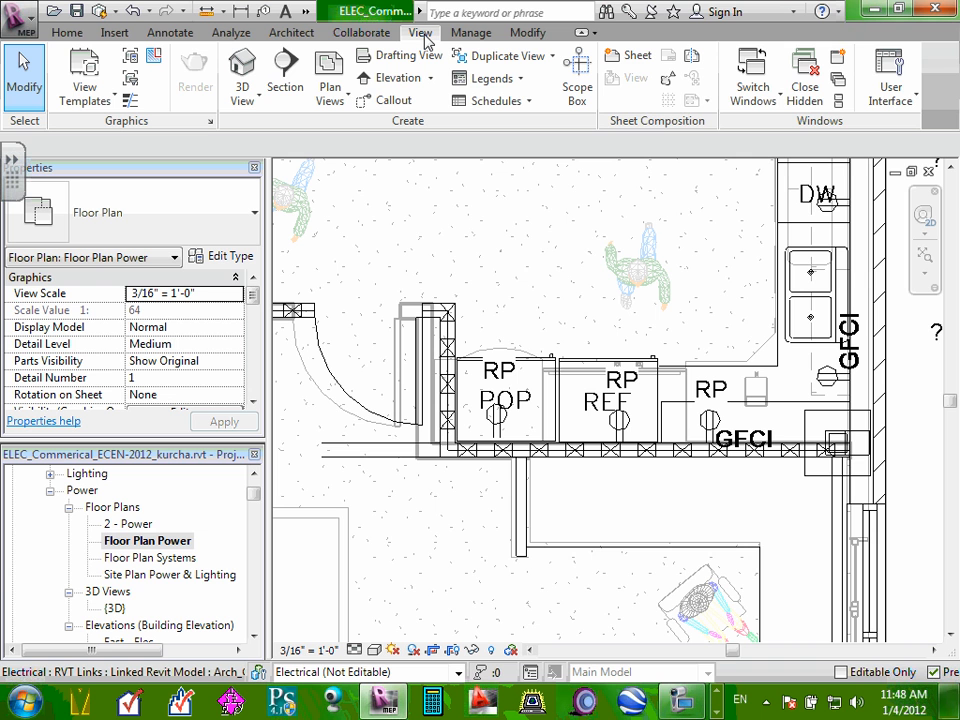
{"action": "left_click", "coordinate": [917, 102]}
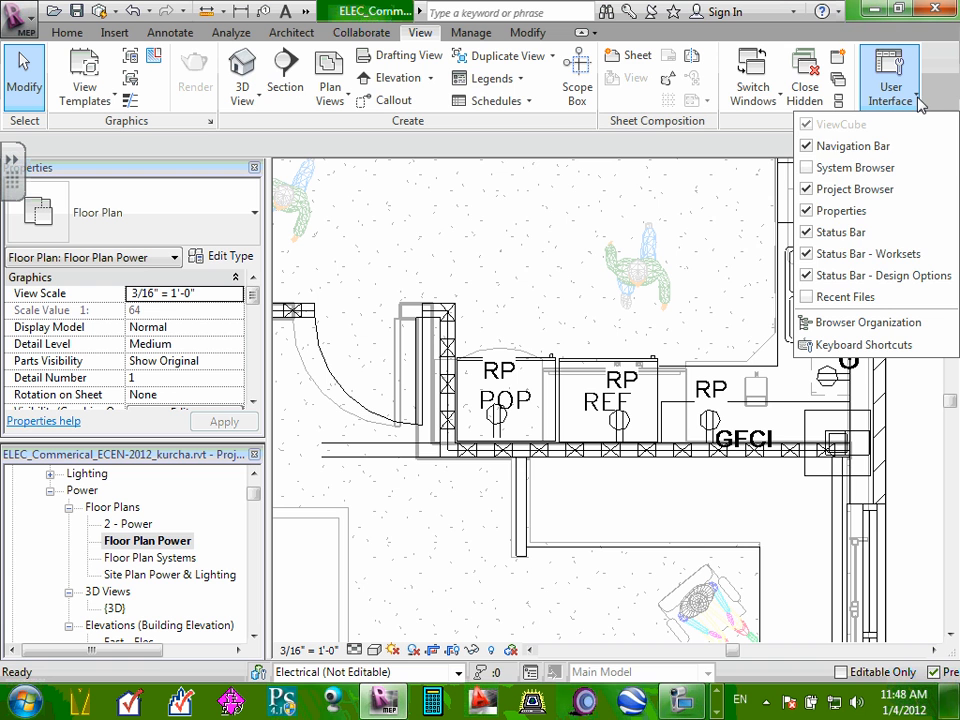
{"action": "left_click", "coordinate": [811, 168]}
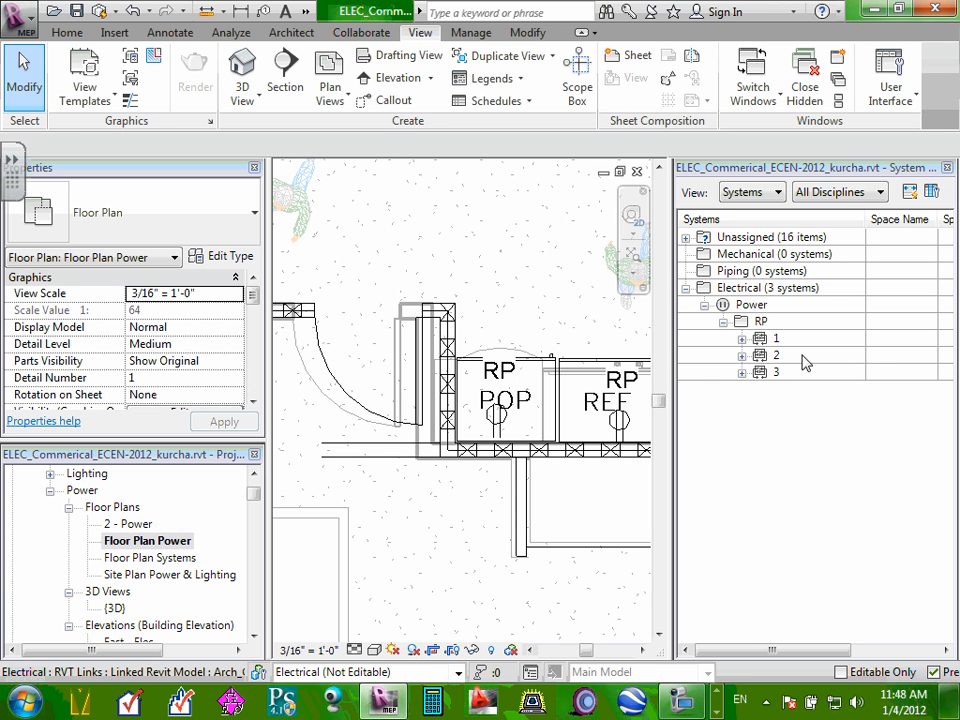
- Select circuit 1 under panel RP and expand circuits 1, 2 and 3 to list their connected receptacles
{"action": "left_click", "coordinate": [748, 340]}
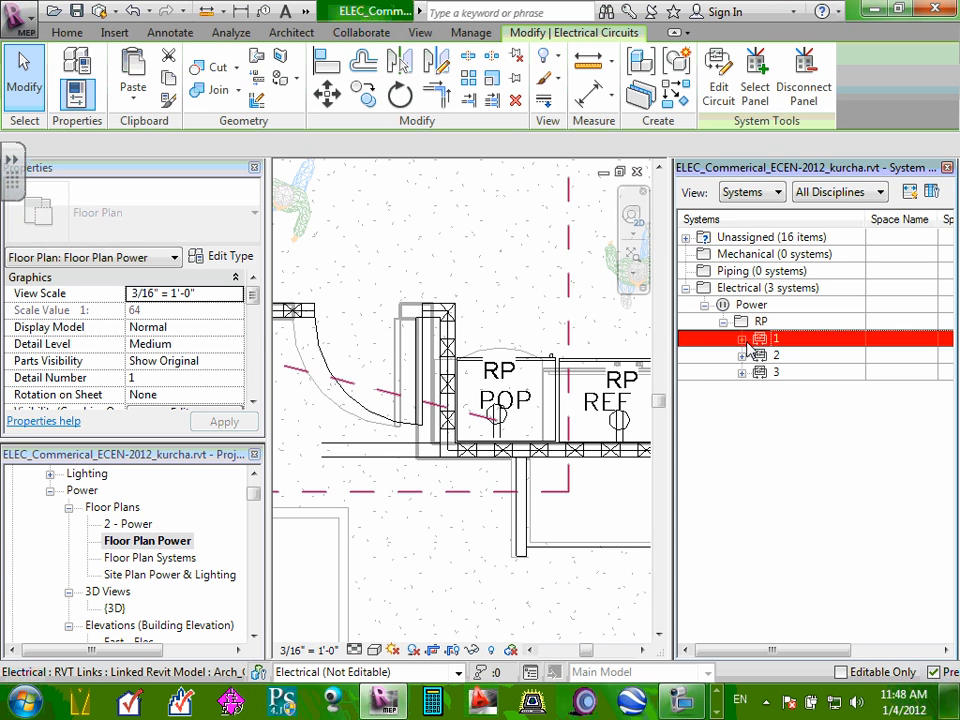
{"action": "left_click", "coordinate": [742, 339]}
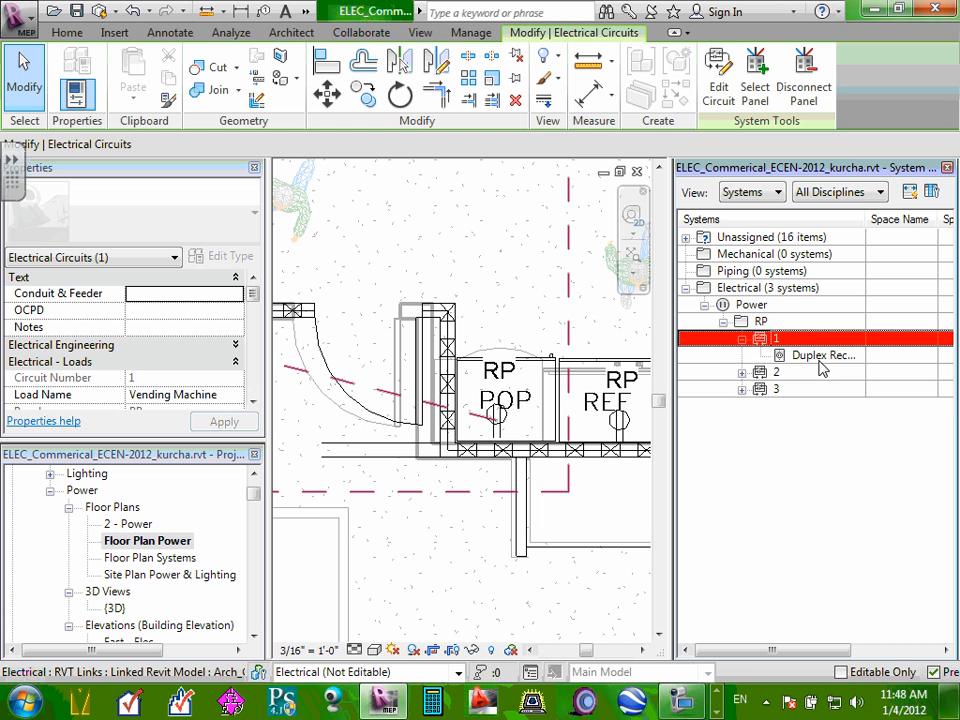
{"action": "left_click", "coordinate": [741, 373]}
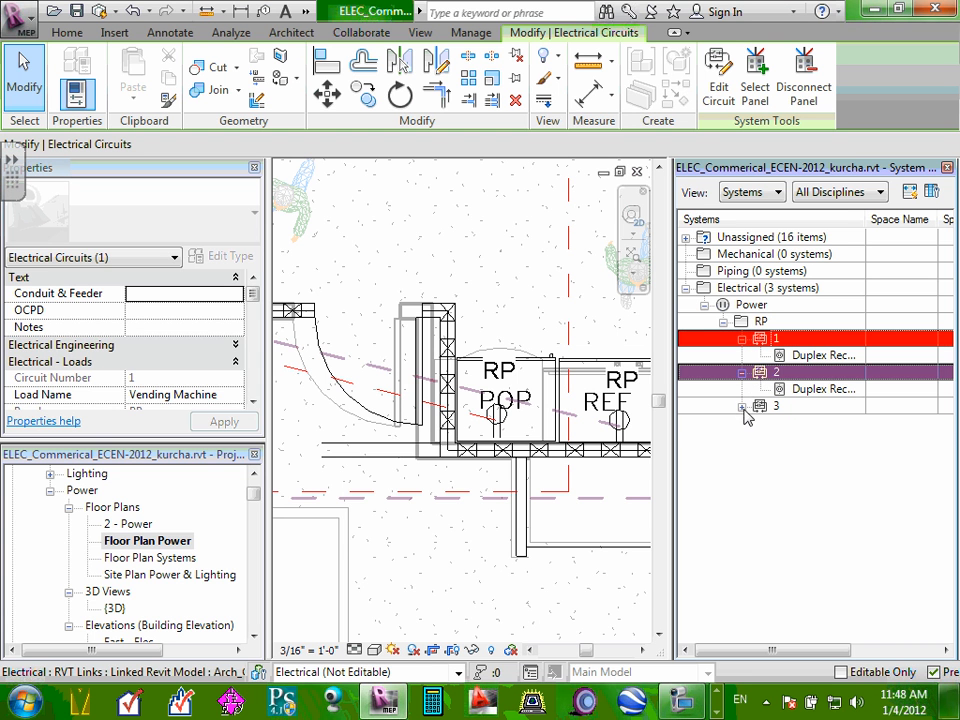
{"action": "left_click", "coordinate": [742, 406]}
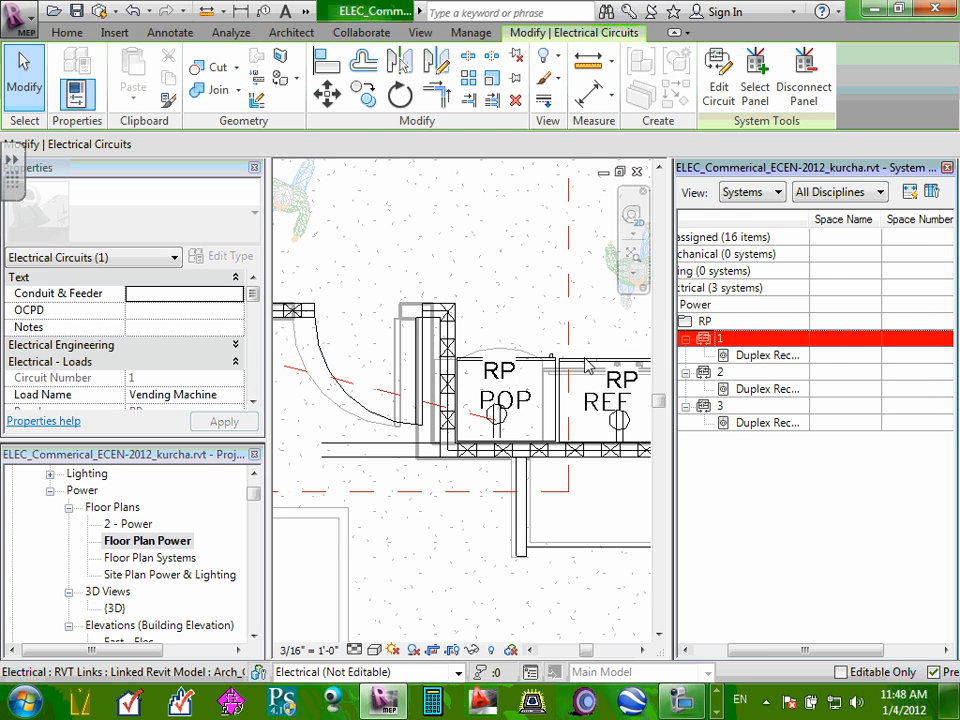
- Examine the selected circuit 1 on the floor plan, tracing its path between the vending machine receptacle and panel RP
{"action": "scroll", "coordinate": [491, 253], "scroll_direction": "down", "scroll_amount": 1}
{"action": "scroll", "coordinate": [491, 253], "scroll_direction": "down", "scroll_amount": 5}
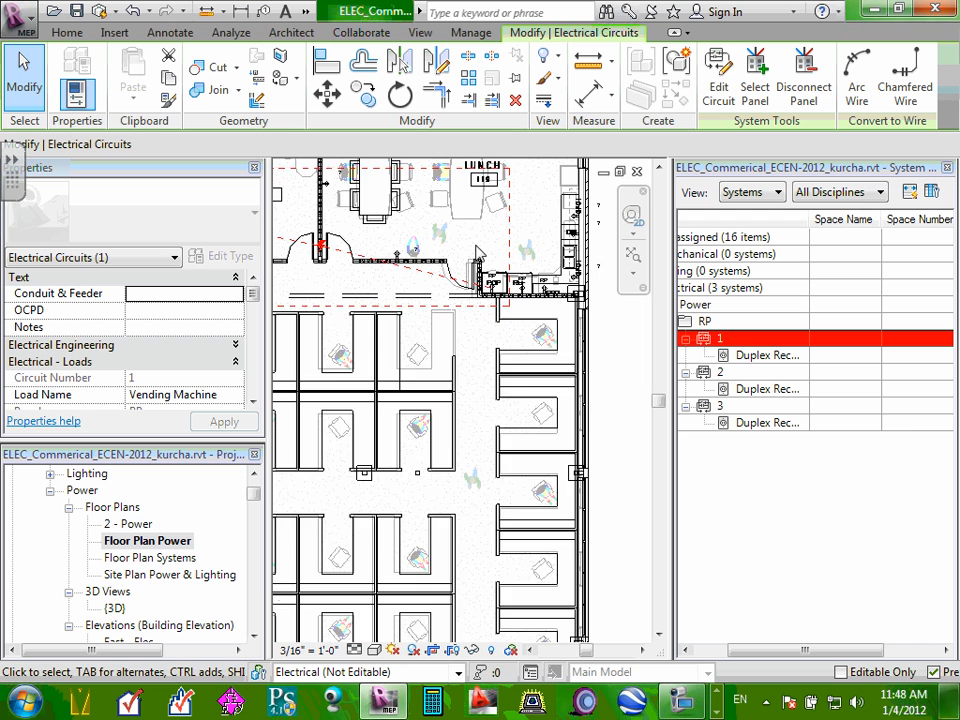
{"action": "scroll", "coordinate": [276, 175], "scroll_direction": "up", "scroll_amount": 1}
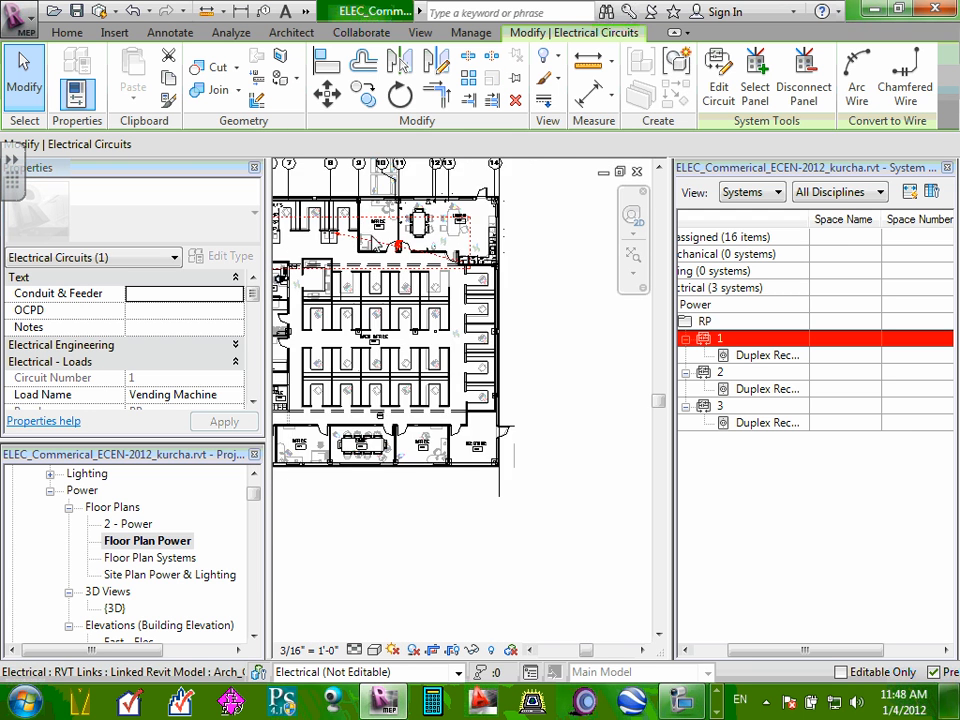
{"action": "scroll", "coordinate": [350, 225], "scroll_direction": "up", "scroll_amount": 1}
{"action": "scroll", "coordinate": [350, 225], "scroll_direction": "up", "scroll_amount": 2}
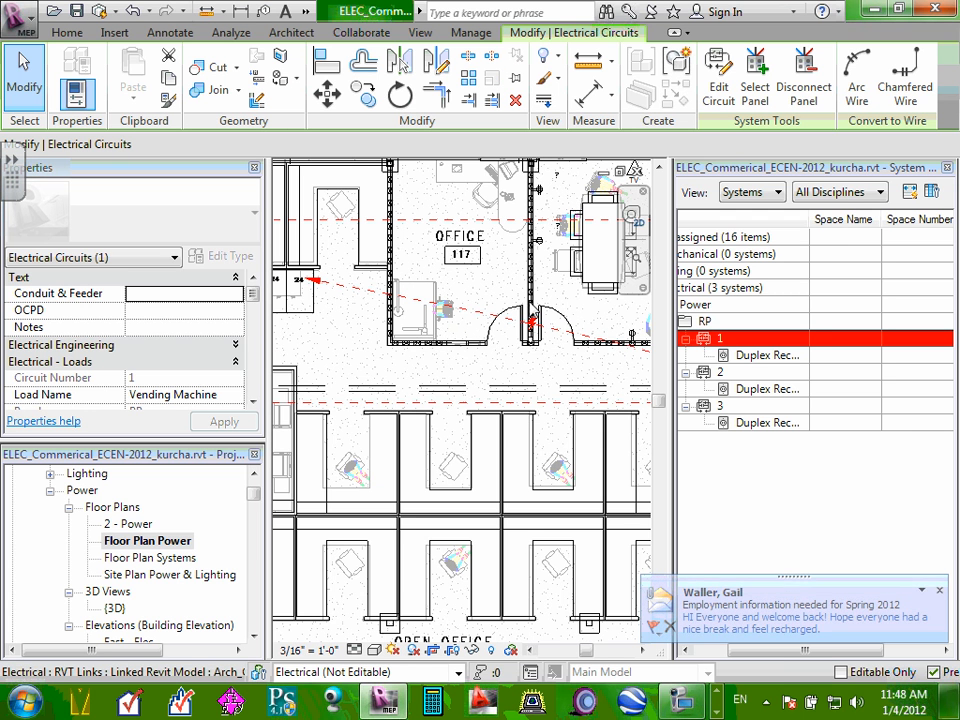
{"action": "scroll", "coordinate": [502, 360], "scroll_direction": "down", "scroll_amount": 3}
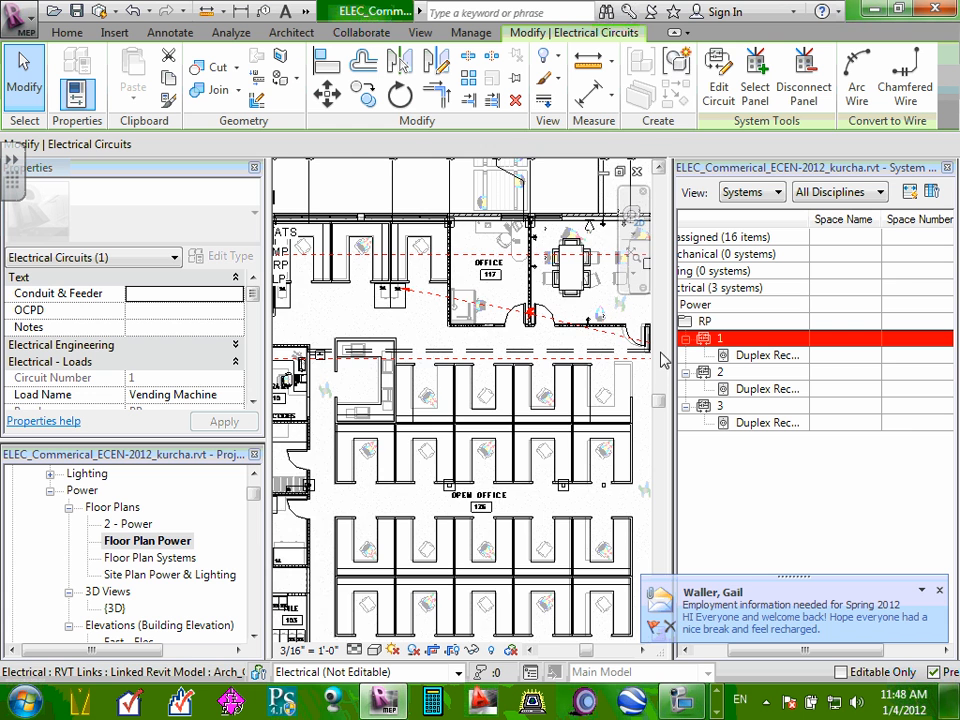
{"action": "scroll", "coordinate": [503, 355], "scroll_direction": "up", "scroll_amount": 3}
{"action": "scroll", "coordinate": [545, 295], "scroll_direction": "down", "scroll_amount": 2}
{"action": "scroll", "coordinate": [605, 345], "scroll_direction": "down", "scroll_amount": 2}
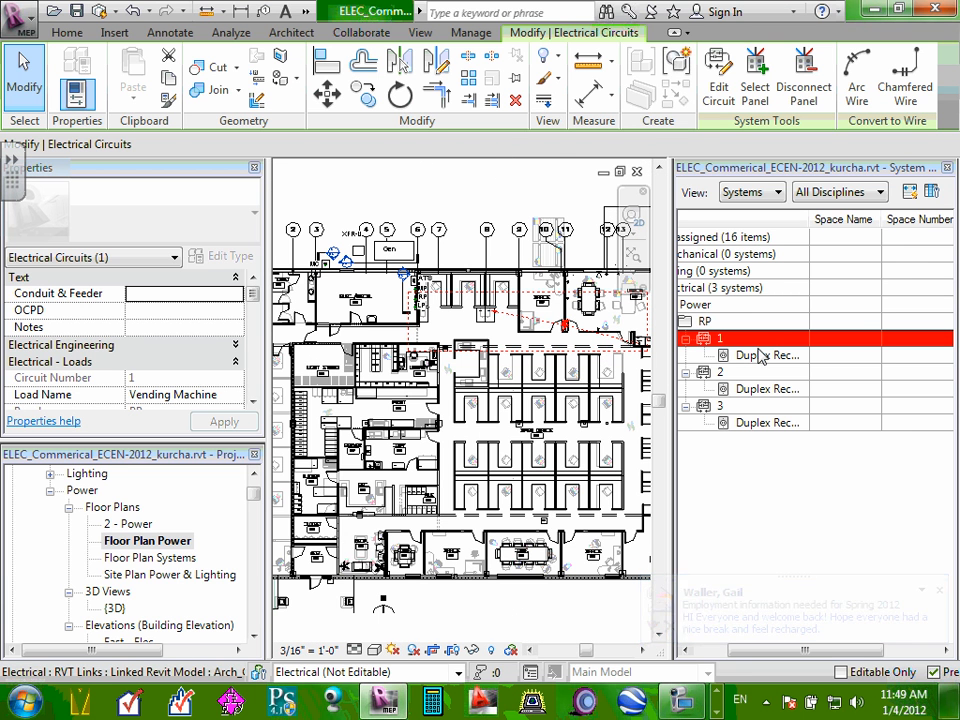
- Clear the circuit selection and collapse circuits 1, 2 and 3 under panel RP in the System Browser
{"action": "left_click", "coordinate": [686, 340]}
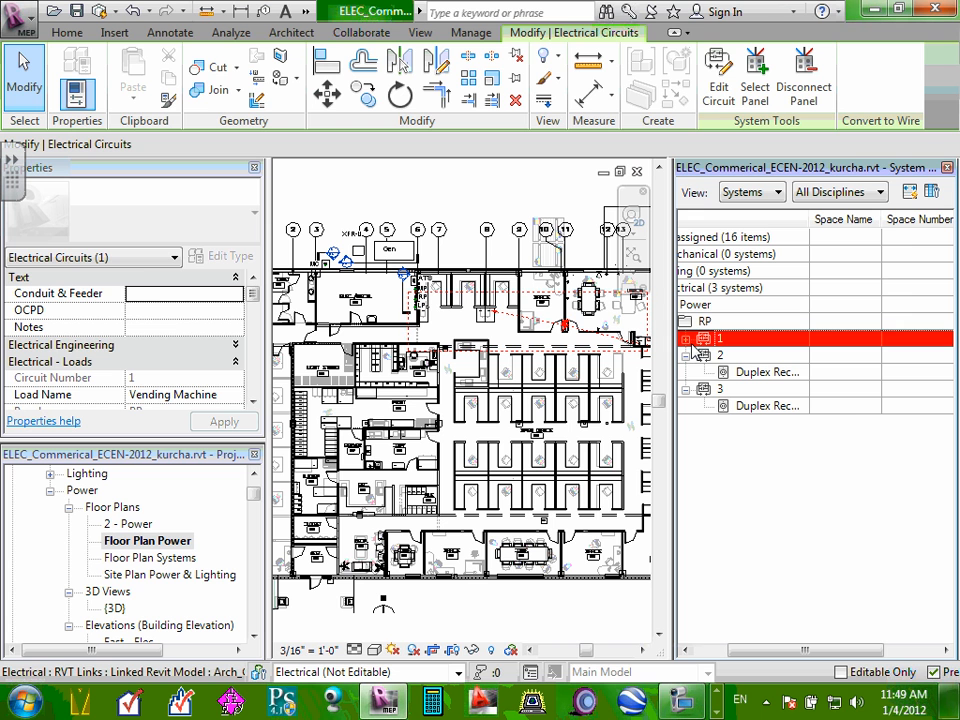
{"action": "left_click", "coordinate": [488, 207]}
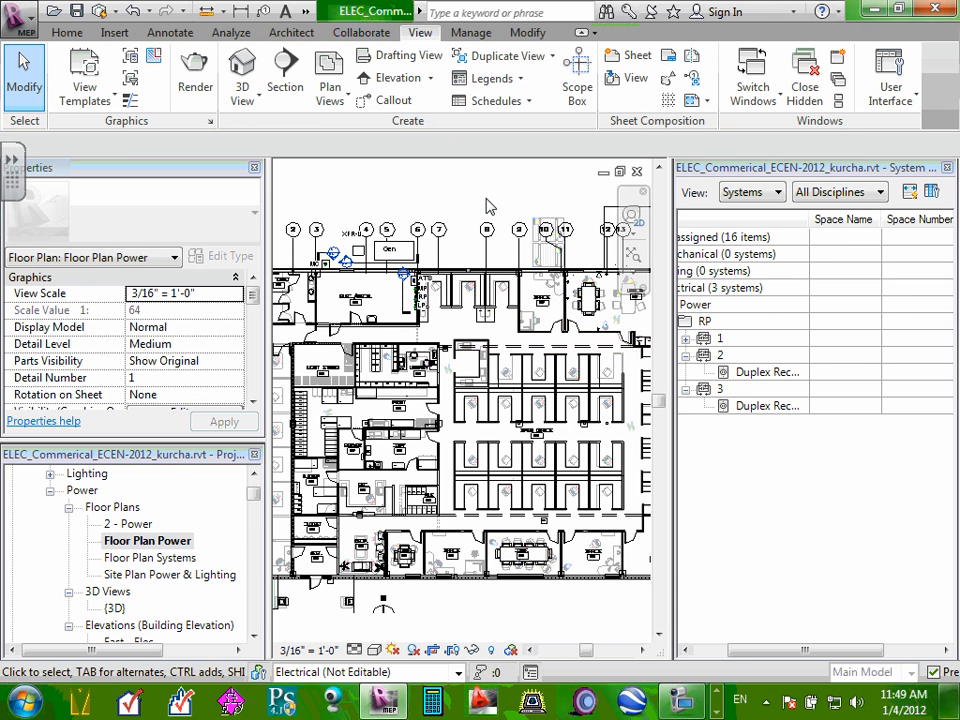
{"action": "left_click", "coordinate": [686, 356]}
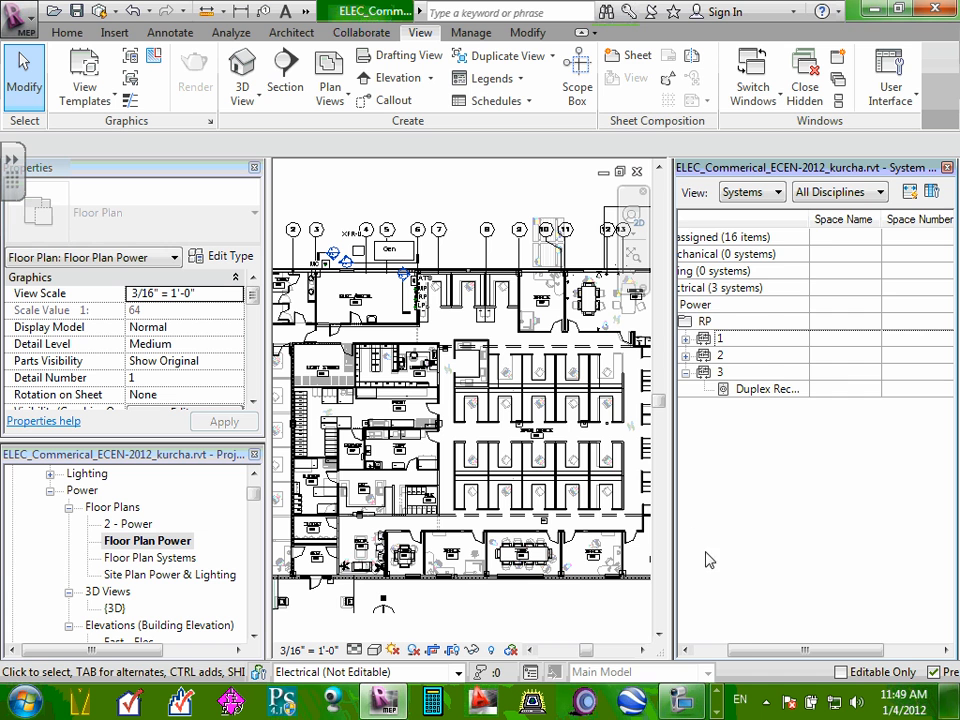
{"action": "left_click_drag", "start_coordinate": [746, 648], "coordinate": [696, 648]}
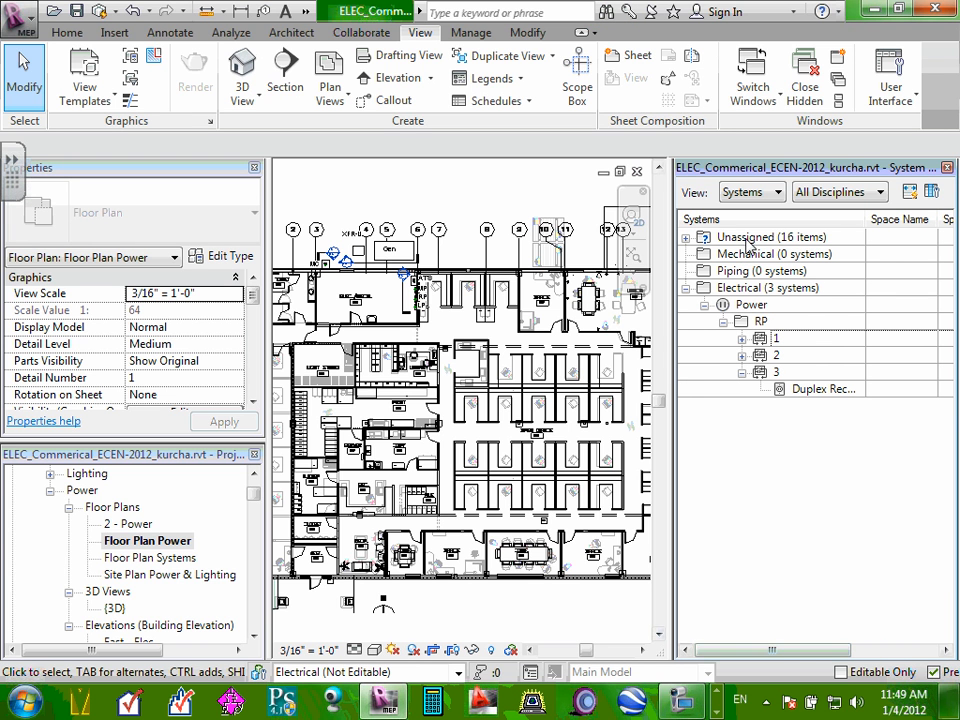
{"action": "left_click", "coordinate": [742, 373]}
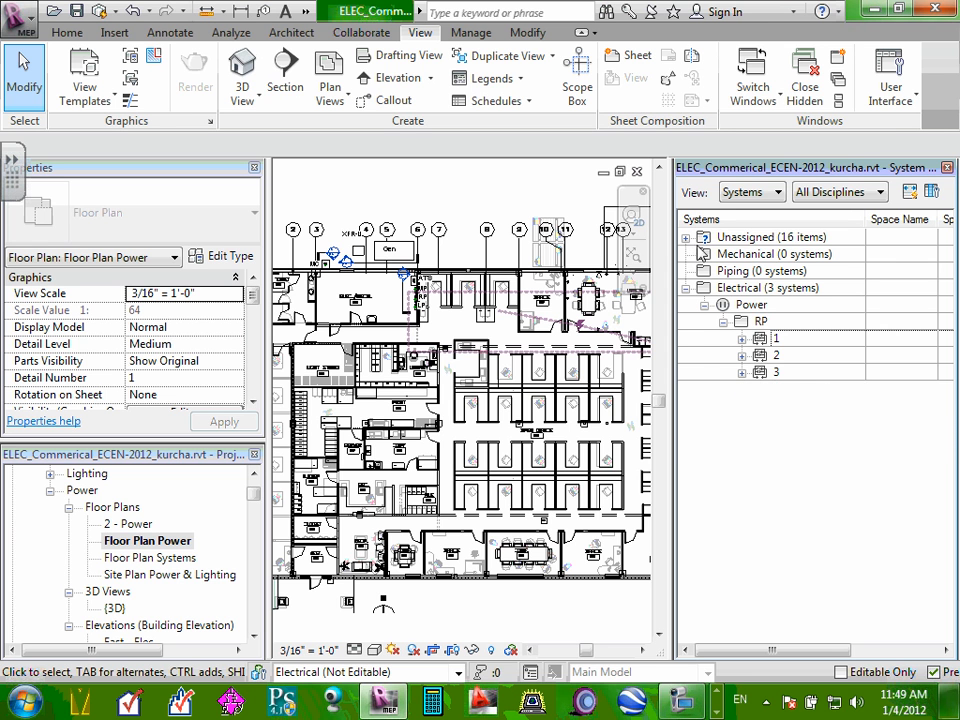
- Expand the unassigned electrical Power items to review the devices and equipment not yet circuited, and collapse the unassigned Electrical list
{"action": "left_click", "coordinate": [686, 237]}
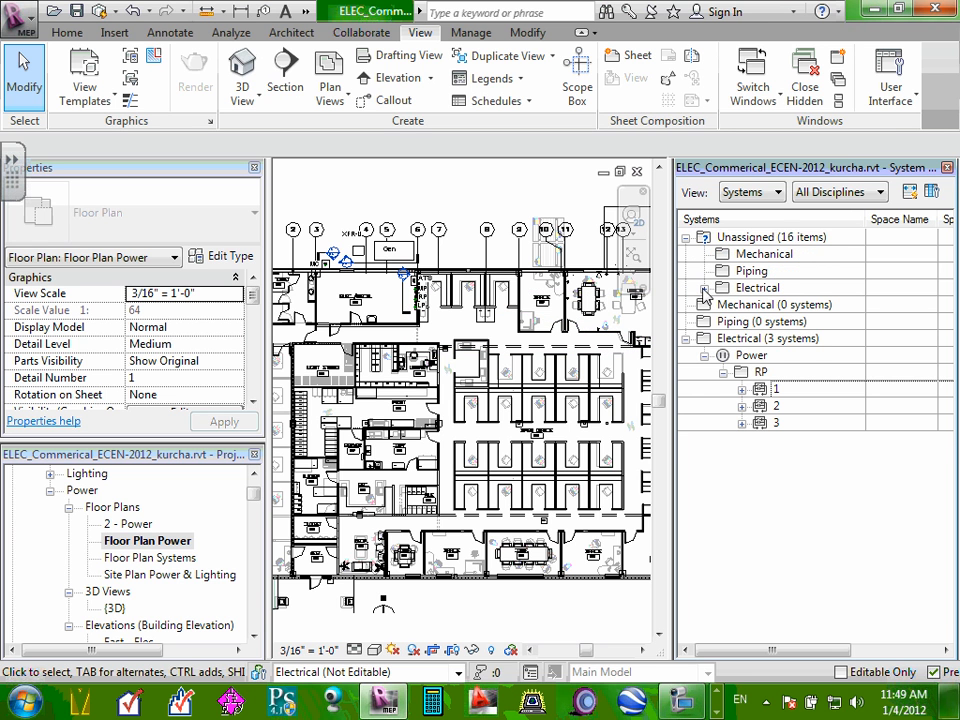
{"action": "left_click", "coordinate": [704, 288]}
{"action": "left_click", "coordinate": [723, 305]}
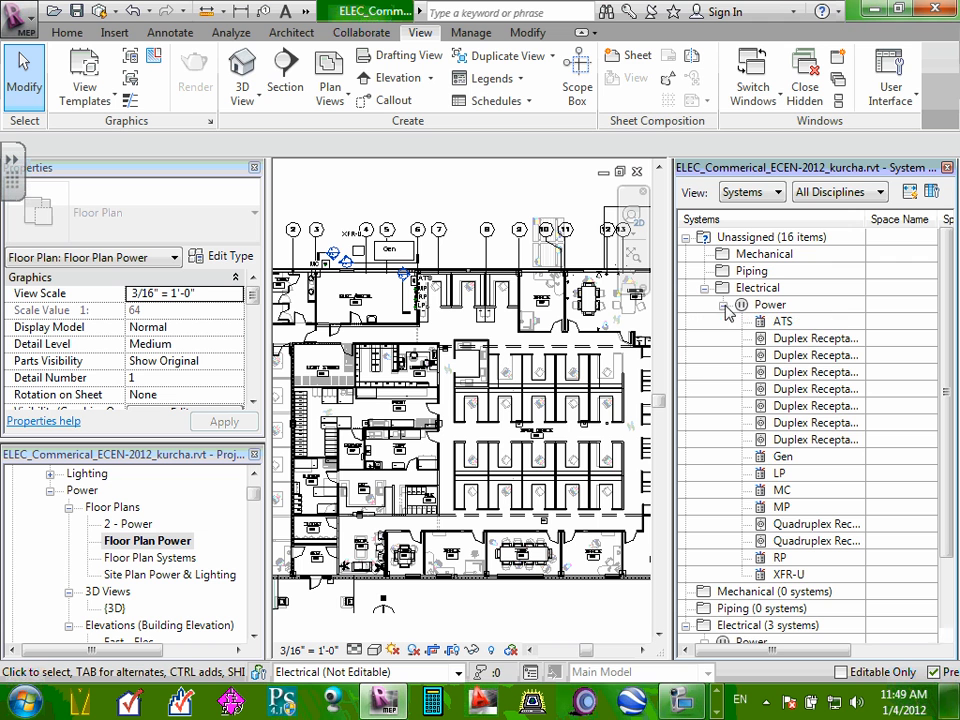
{"action": "left_click", "coordinate": [825, 311]}
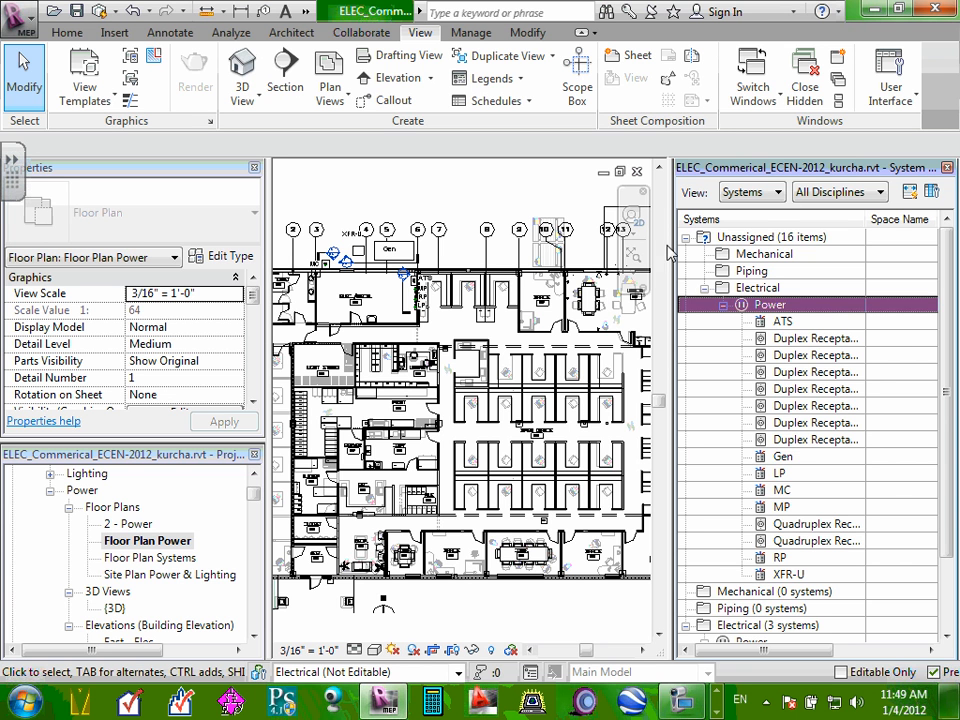
{"action": "left_click", "coordinate": [705, 291]}
{"action": "left_click", "coordinate": [705, 289]}
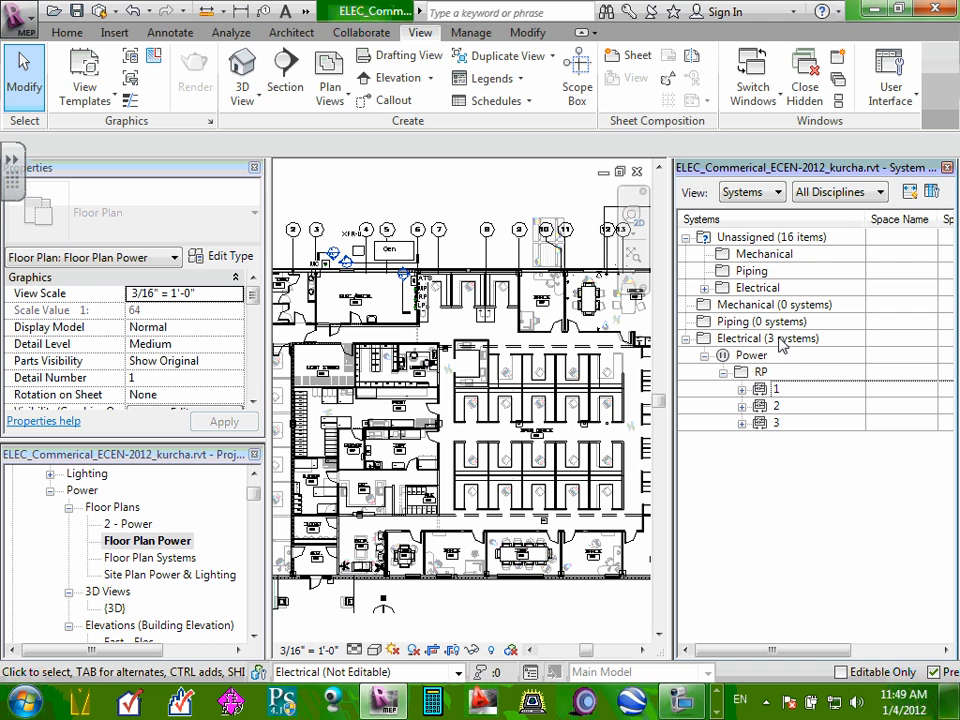
- Clear the System Browser selection and narrow the Properties and Project Browser palettes to enlarge the floor plan view
{"action": "left_click", "coordinate": [723, 373]}
{"action": "left_click", "coordinate": [723, 374]}
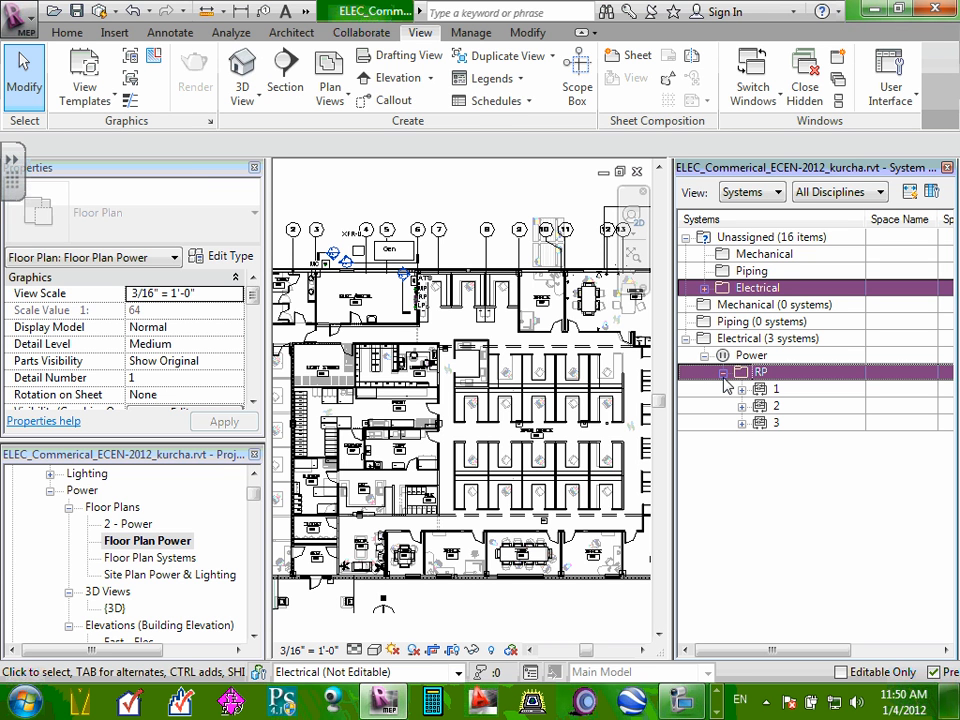
{"action": "left_click", "coordinate": [561, 190]}
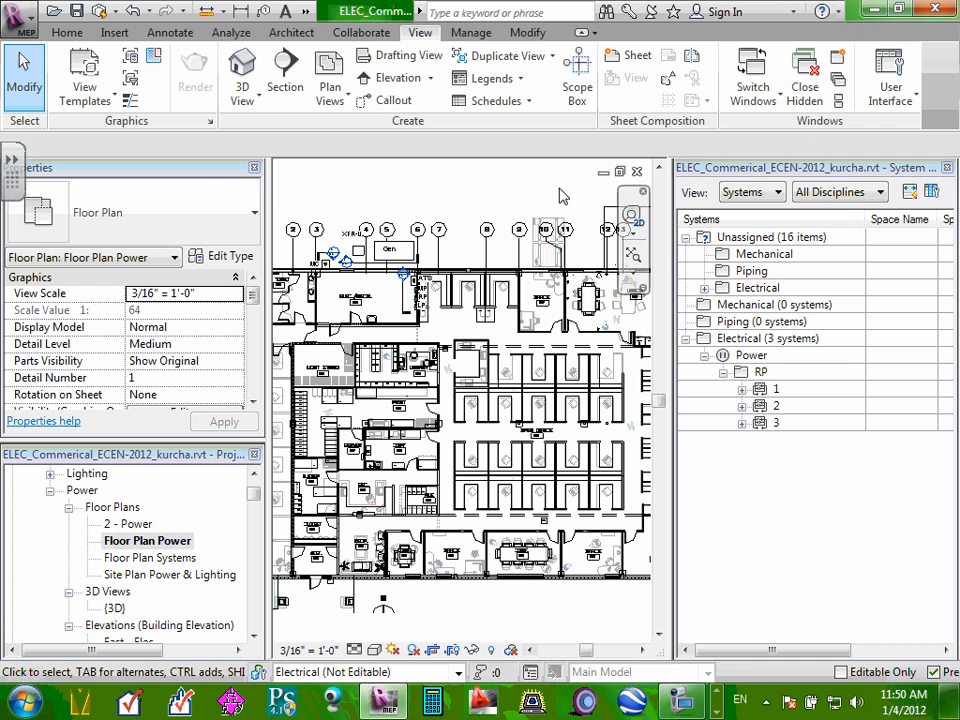
{"action": "left_click_drag", "start_coordinate": [673, 317], "coordinate": [893, 334]}
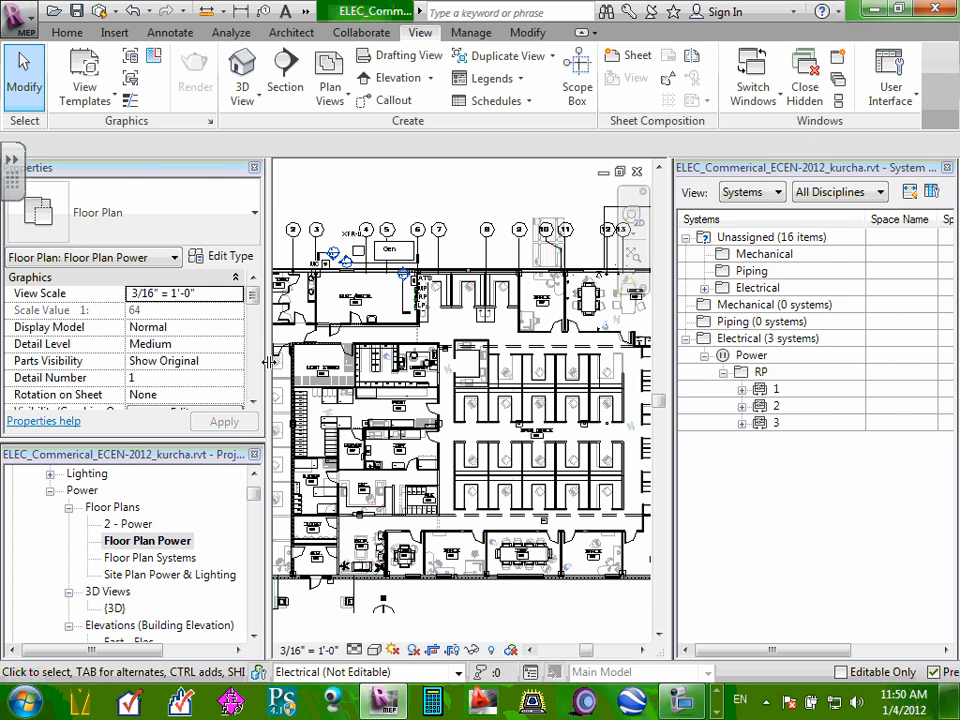
{"action": "mouse_move", "coordinate": [270, 363]}
{"action": "left_mouse_down"}
{"action": "mouse_move", "coordinate": [111, 363]}
{"action": "mouse_move", "coordinate": [208, 360]}
{"action": "mouse_move", "coordinate": [131, 339]}
{"action": "mouse_move", "coordinate": [77, 338]}
{"action": "left_mouse_up"}
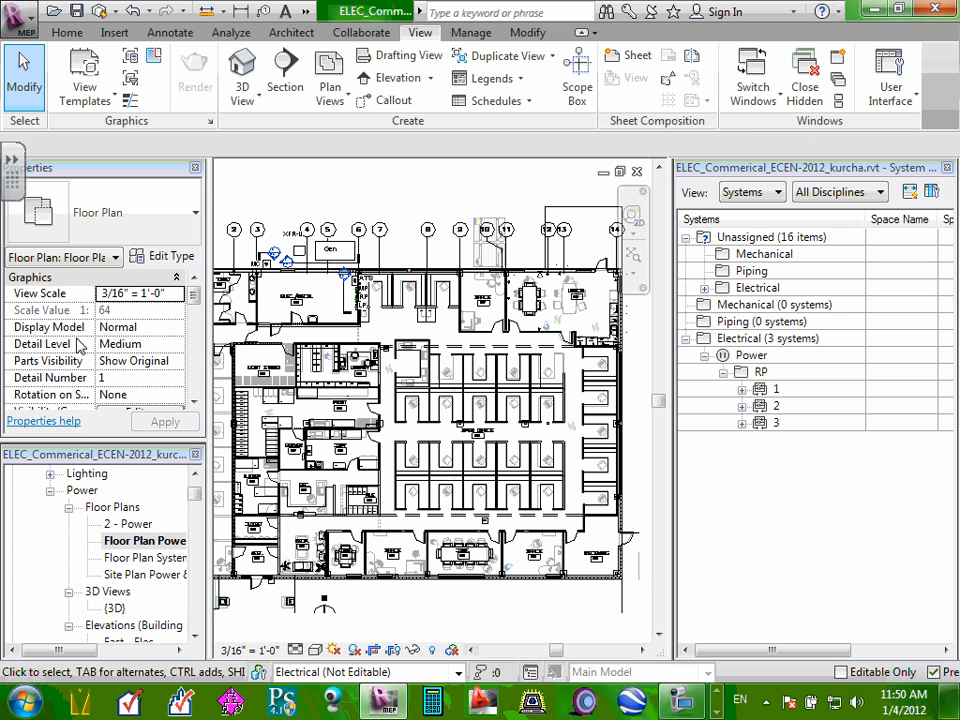
- Create a power circuit for the GFCI receptacle next to the dishwasher (DW) on the east counter wall of Lunch 119
{"action": "scroll", "coordinate": [495, 332], "scroll_direction": "up", "scroll_amount": 3}
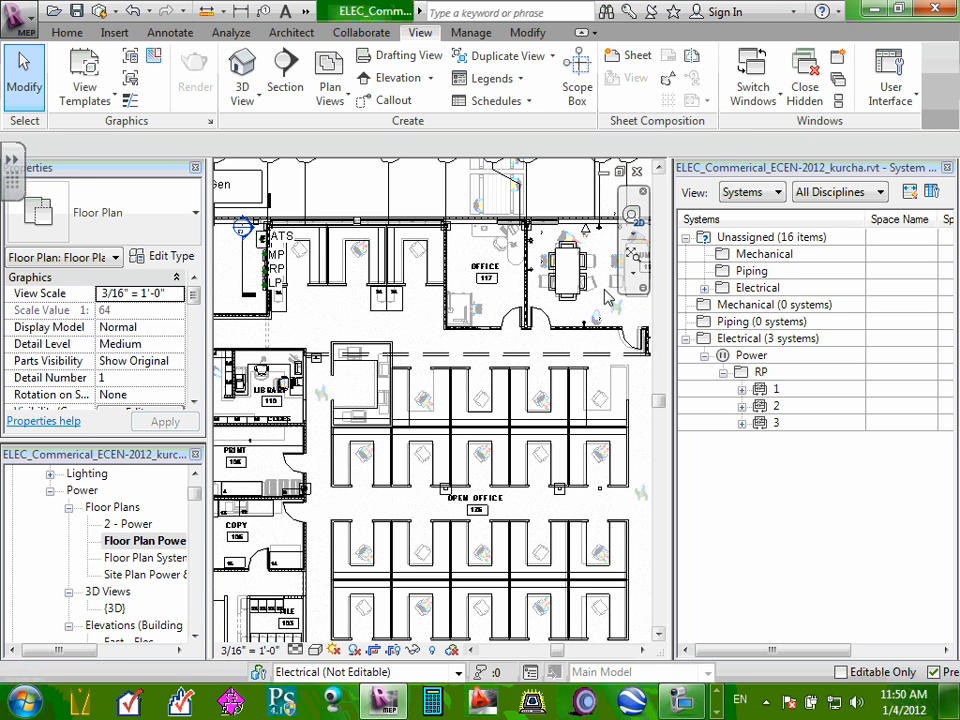
{"action": "scroll", "coordinate": [588, 288], "scroll_direction": "down", "scroll_amount": 4}
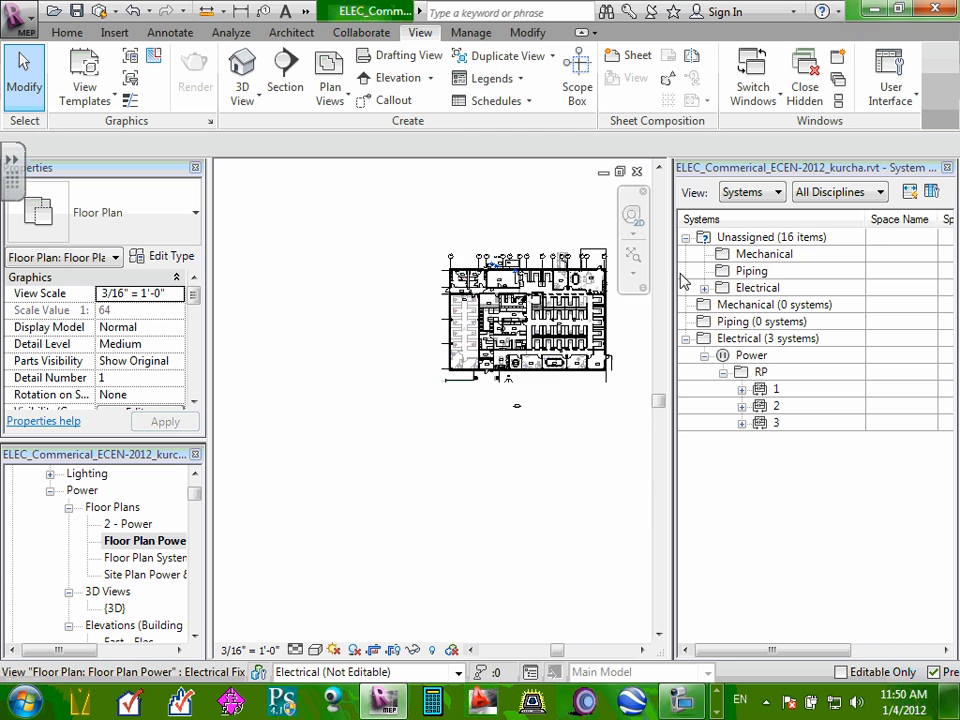
{"action": "scroll", "coordinate": [454, 210], "scroll_direction": "up", "scroll_amount": 7}
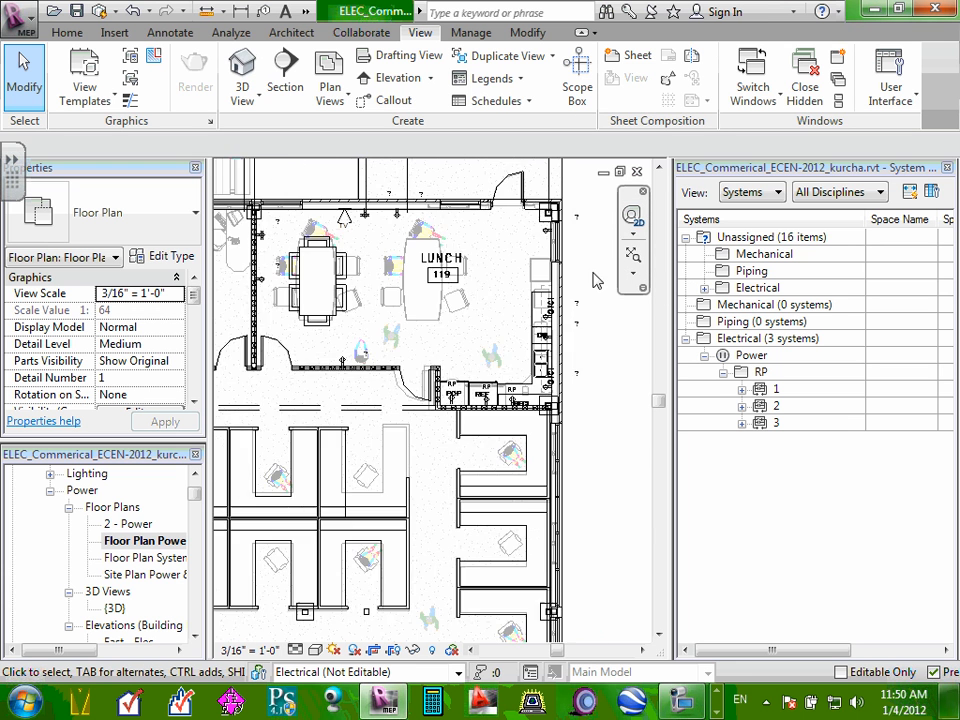
{"action": "scroll", "coordinate": [565, 432], "scroll_direction": "up", "scroll_amount": 1}
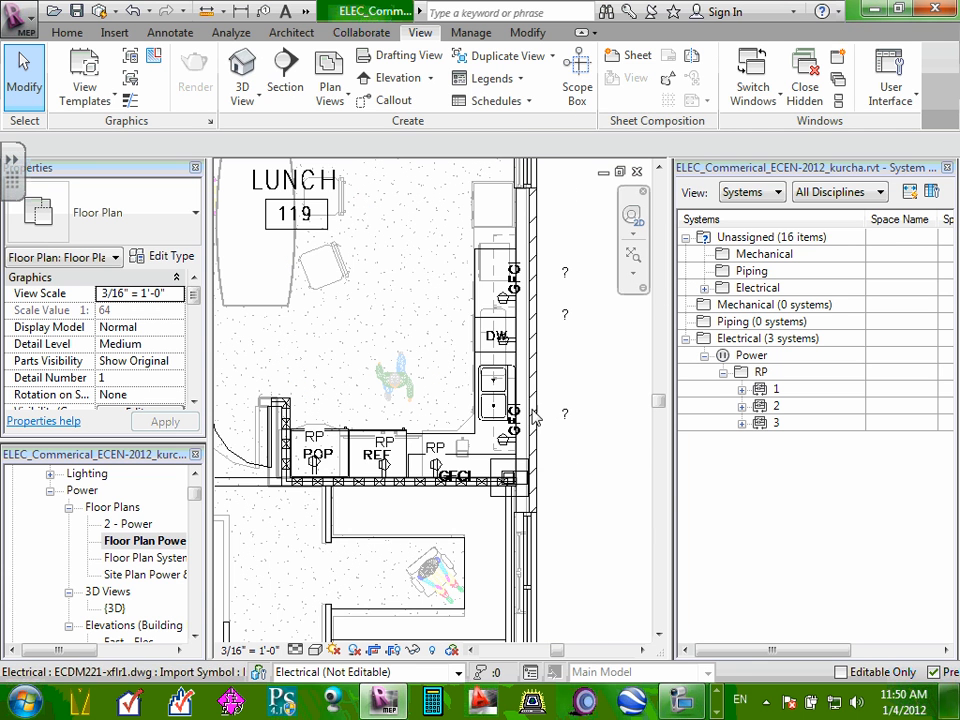
{"action": "scroll", "coordinate": [482, 322], "scroll_direction": "up", "scroll_amount": 1}
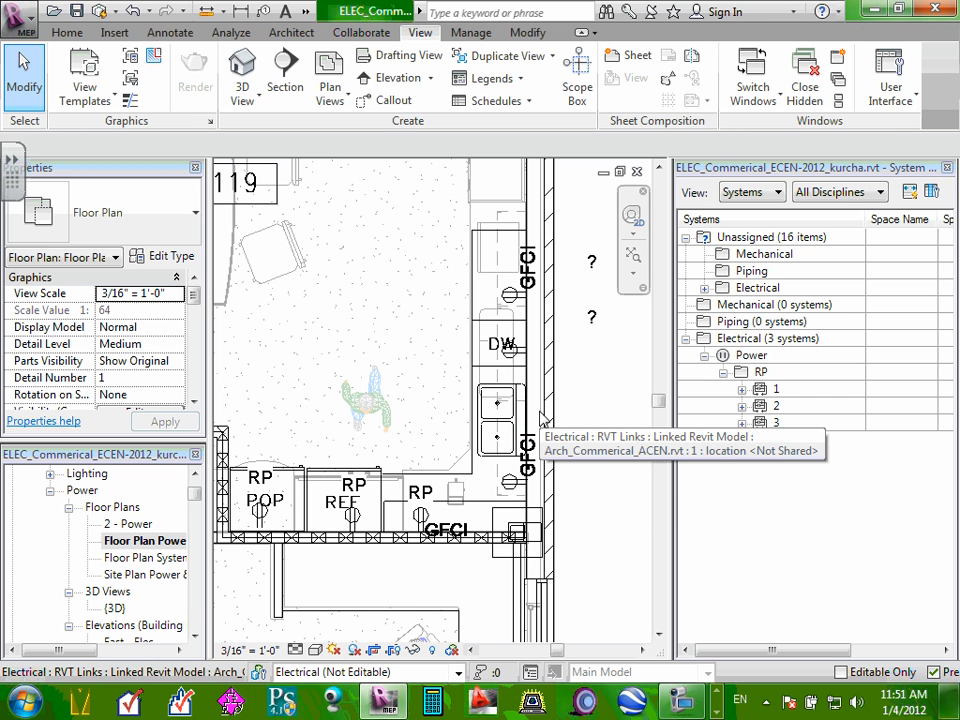
{"action": "left_click", "coordinate": [511, 298]}
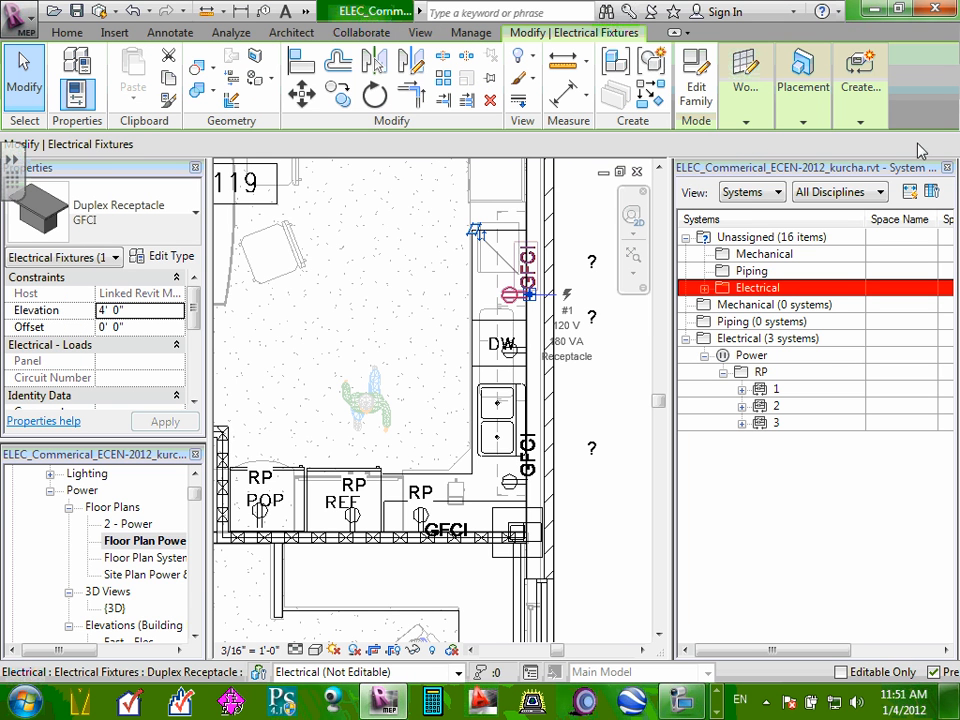
{"action": "left_click", "coordinate": [861, 124]}
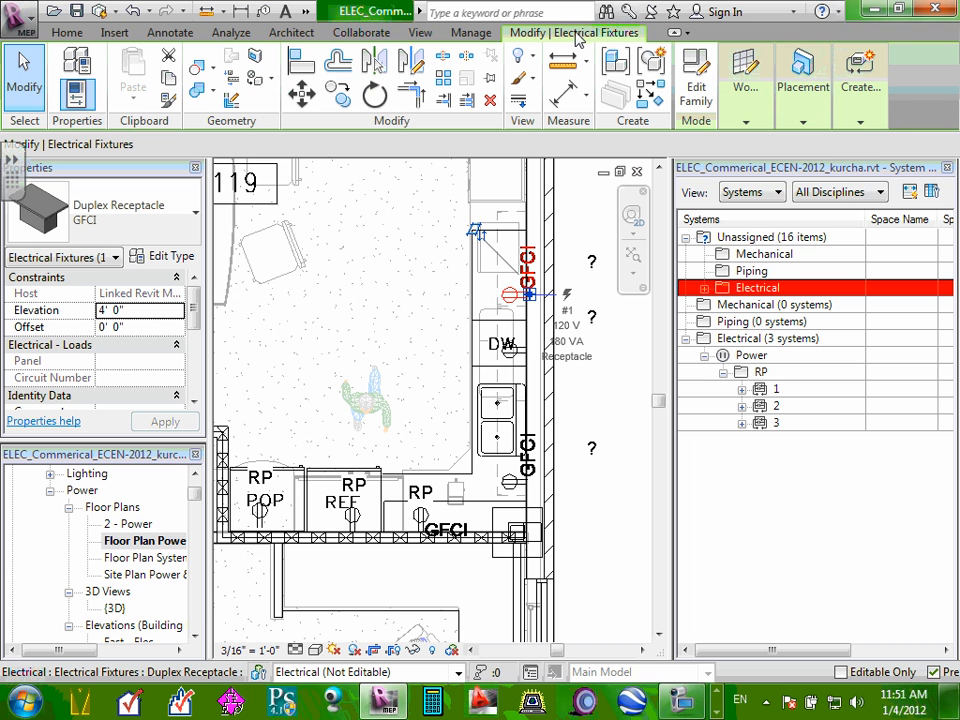
{"action": "left_click", "coordinate": [859, 123]}
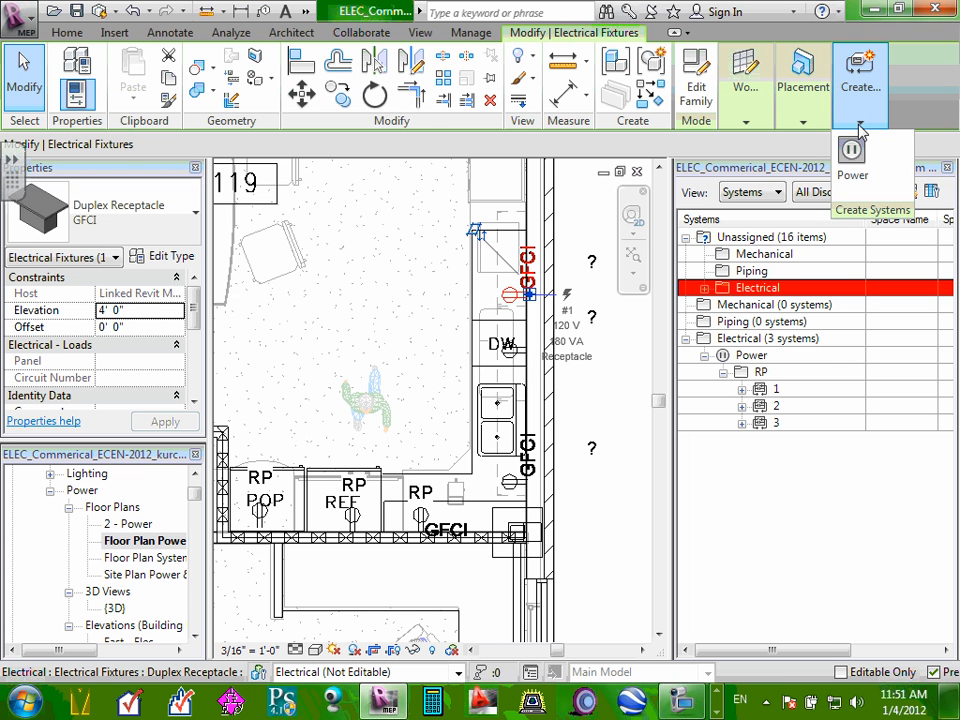
{"action": "left_click", "coordinate": [851, 152]}
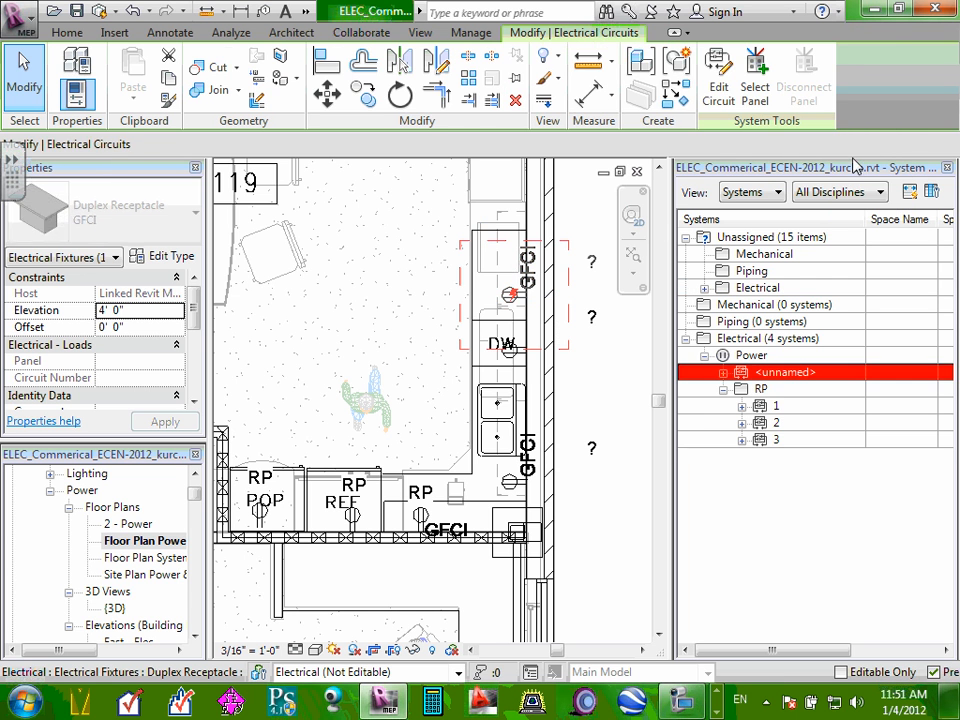
- Set the new circuit's Load Name to "MW & CT" in its electrical load properties and apply the change
{"action": "left_click", "coordinate": [194, 404]}
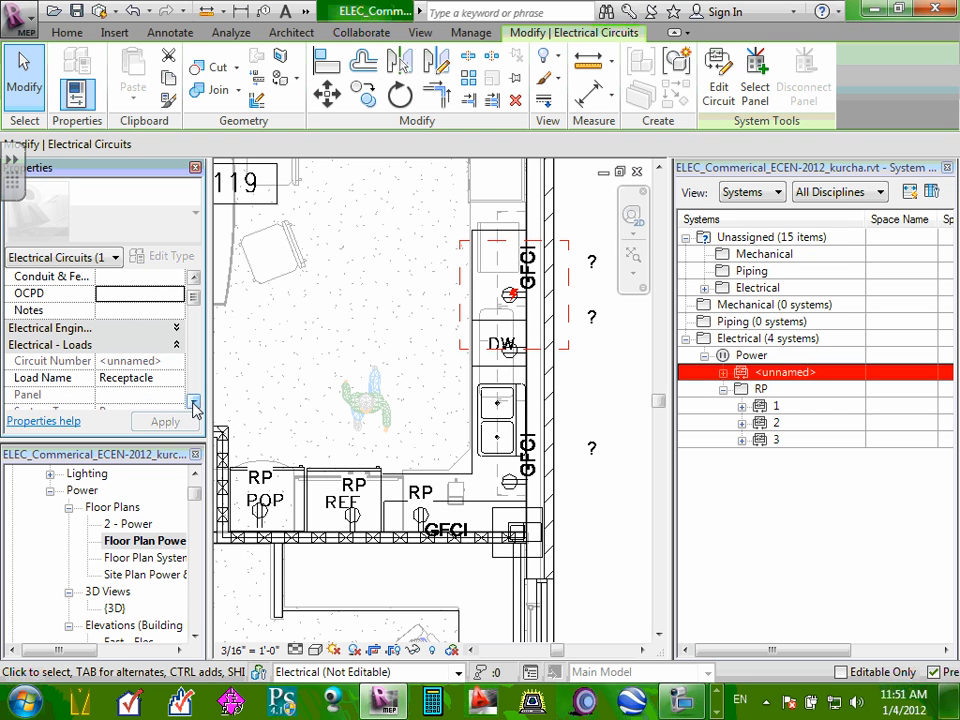
{"action": "left_click", "coordinate": [194, 404]}
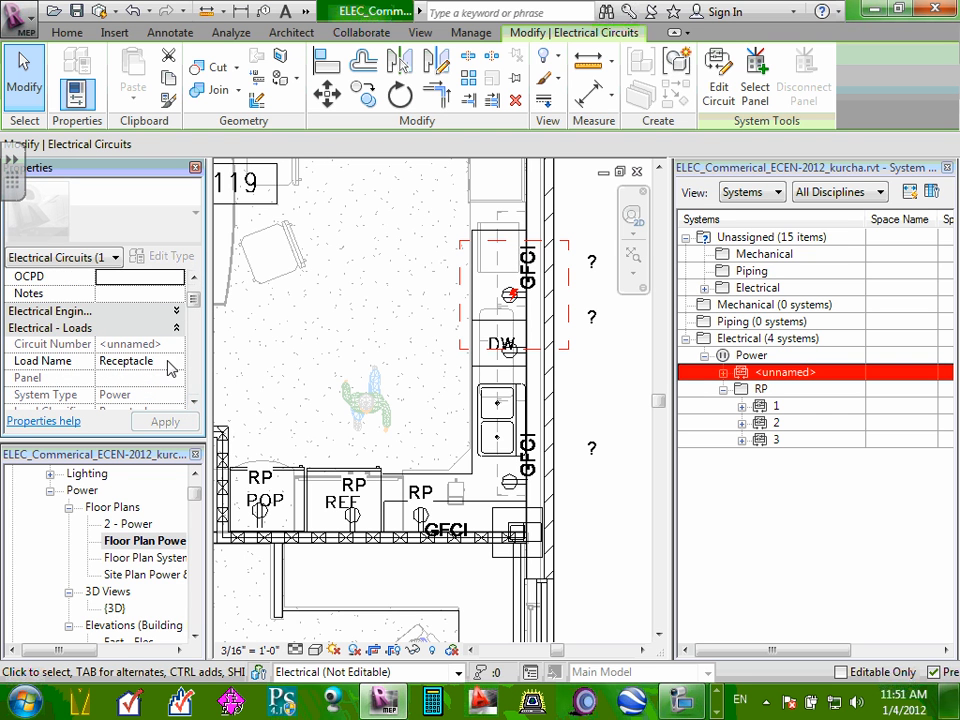
{"action": "left_click", "coordinate": [168, 360]}
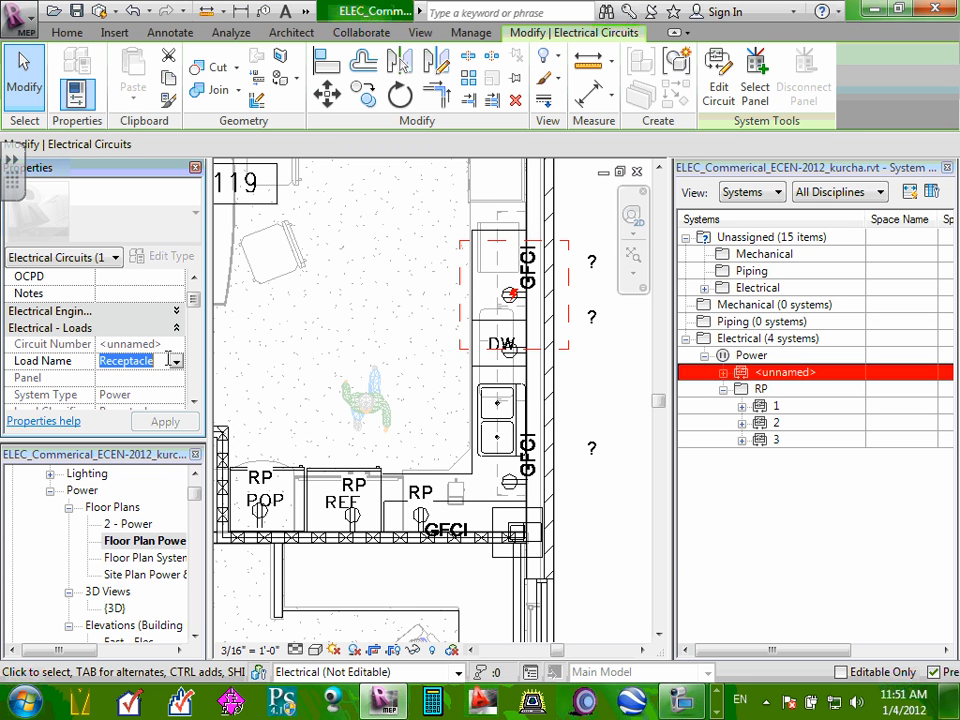
{"action": "type", "text": "MW & CT"}
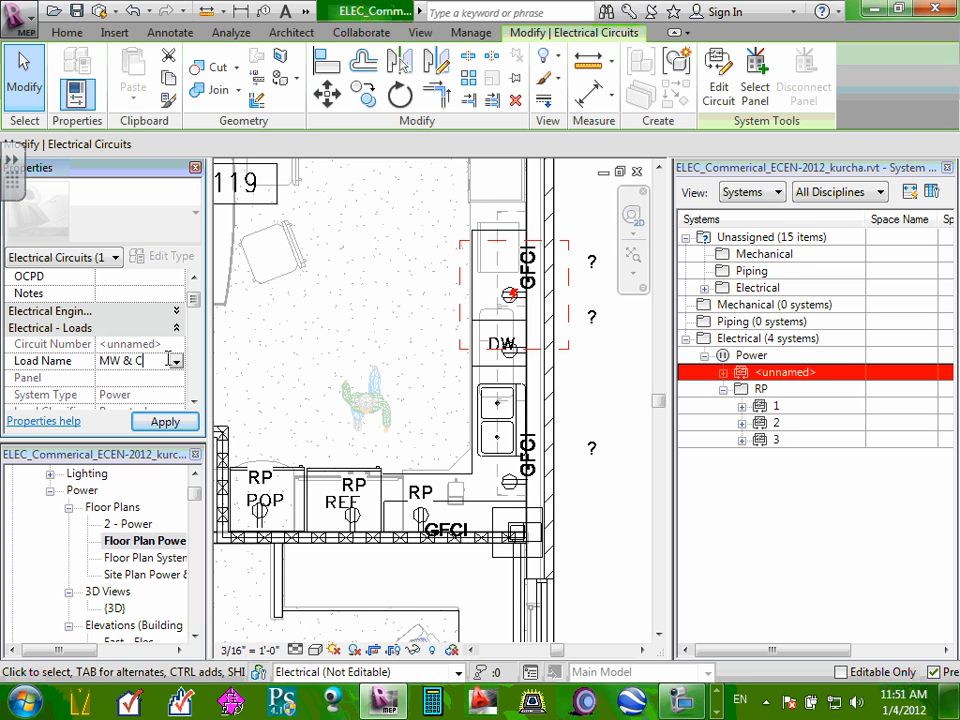
{"action": "left_click", "coordinate": [184, 430]}
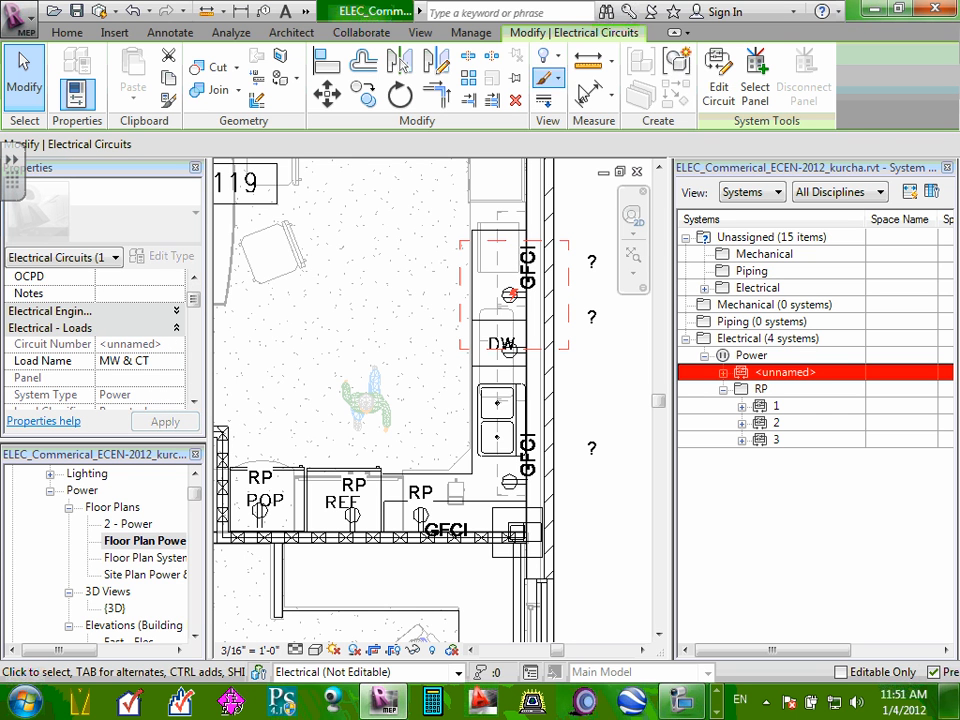
- Assign the MW & CT circuit to panel RP
{"action": "left_click", "coordinate": [757, 92]}
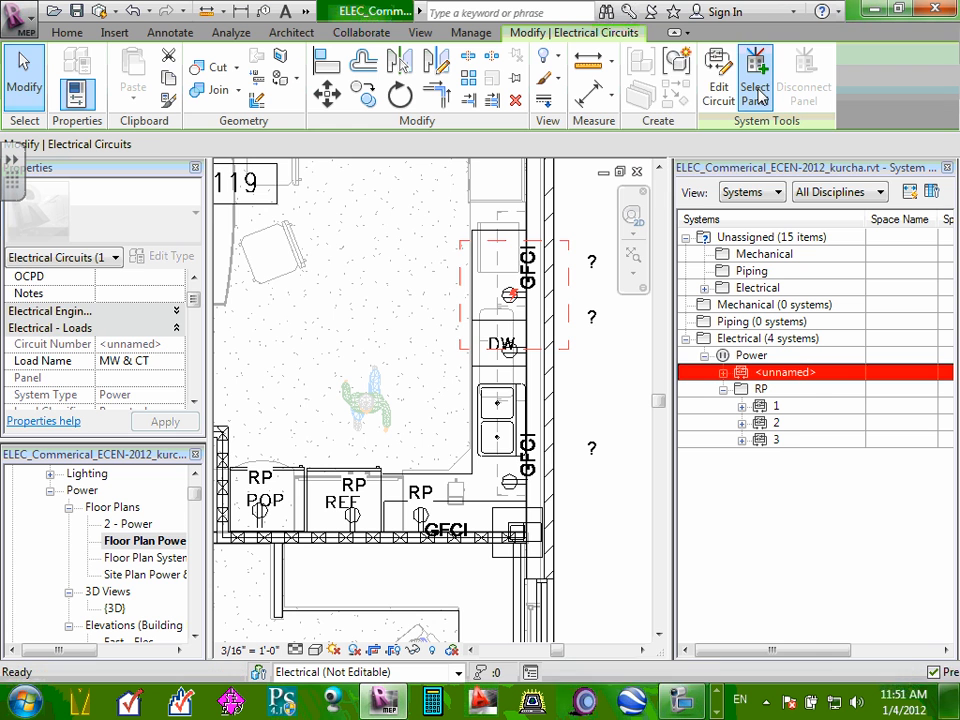
{"action": "left_click", "coordinate": [339, 148]}
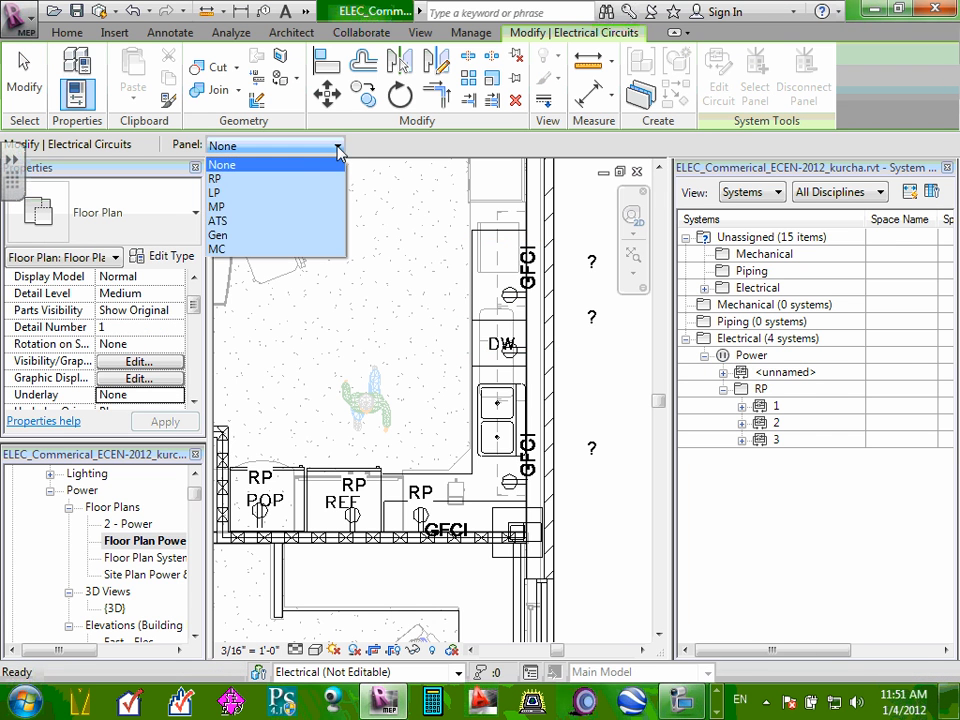
{"action": "left_click", "coordinate": [296, 180]}
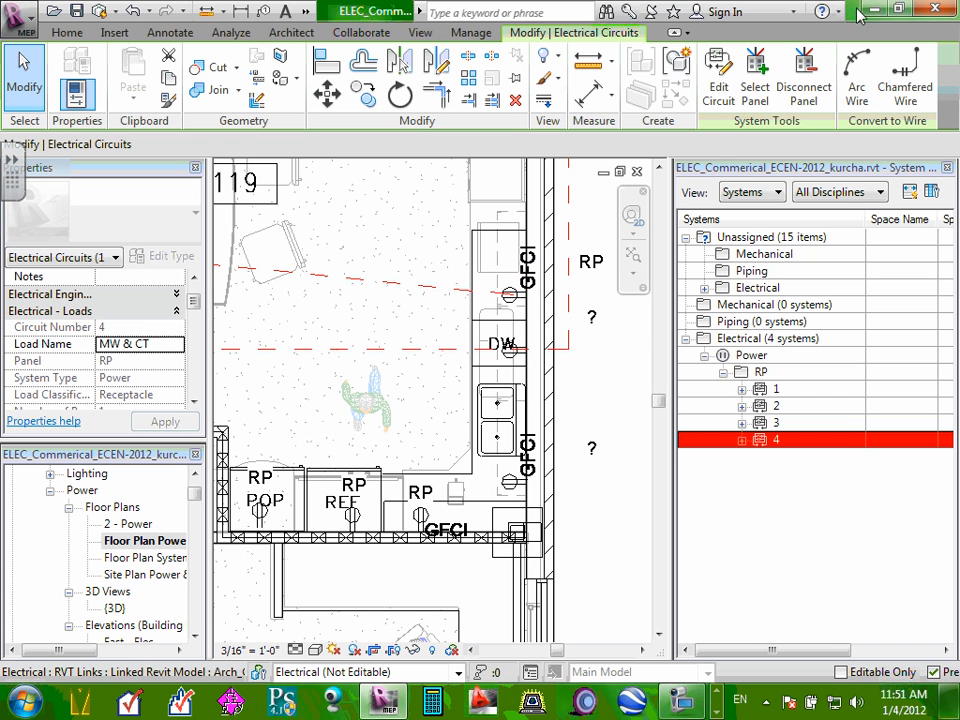
- Try to add the GFCI receptacle beside the sink to circuit 4 and cancel editing the circuit
{"action": "left_click", "coordinate": [724, 98]}
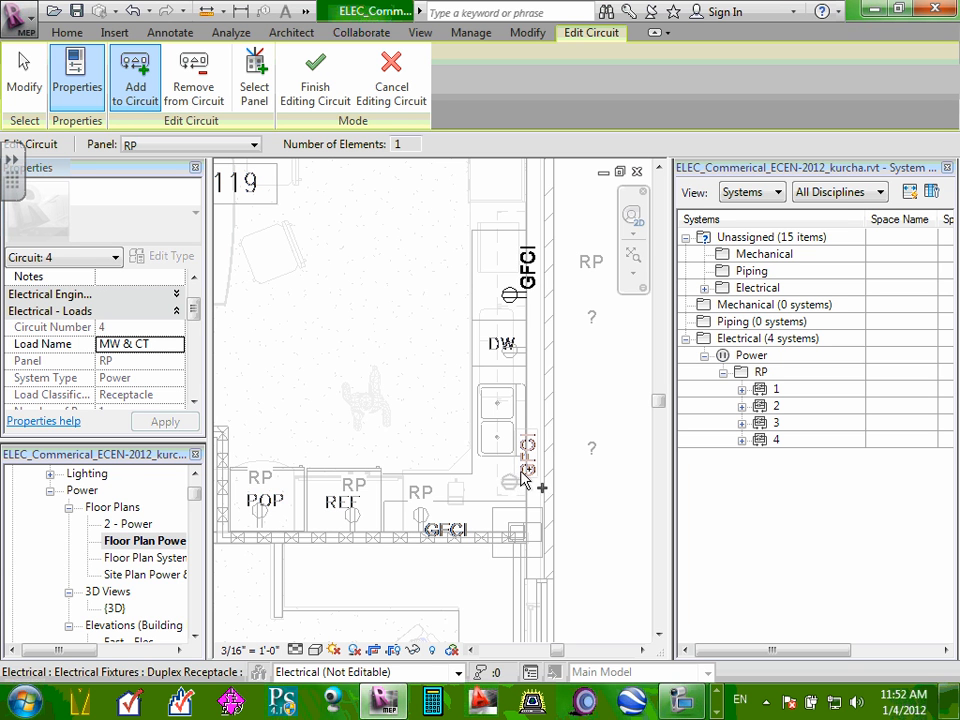
{"action": "left_click", "coordinate": [520, 482]}
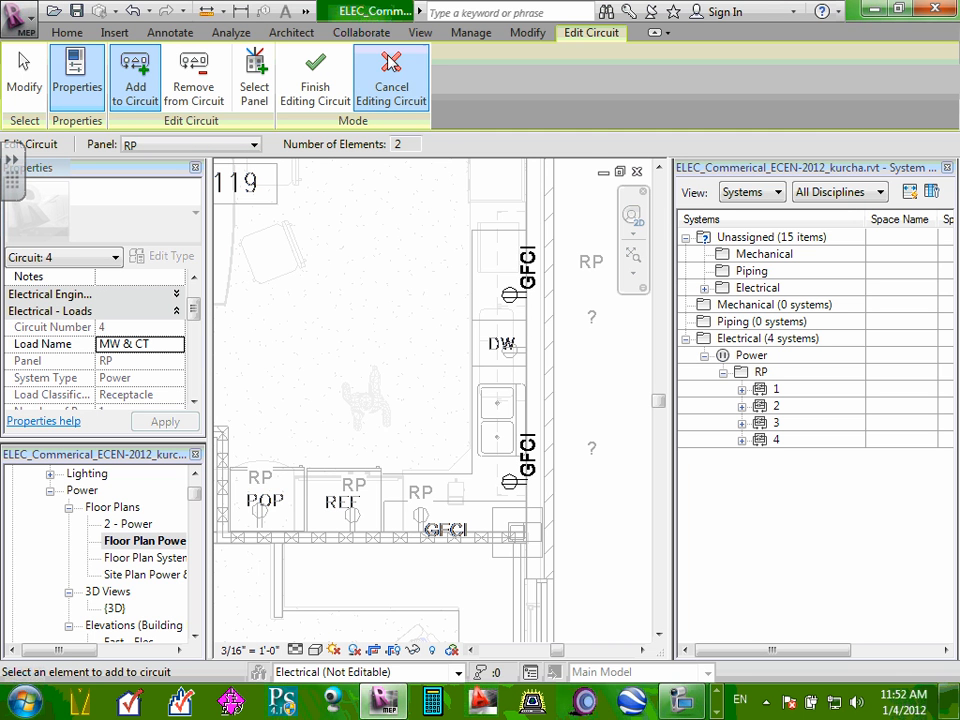
{"action": "left_click", "coordinate": [392, 90]}
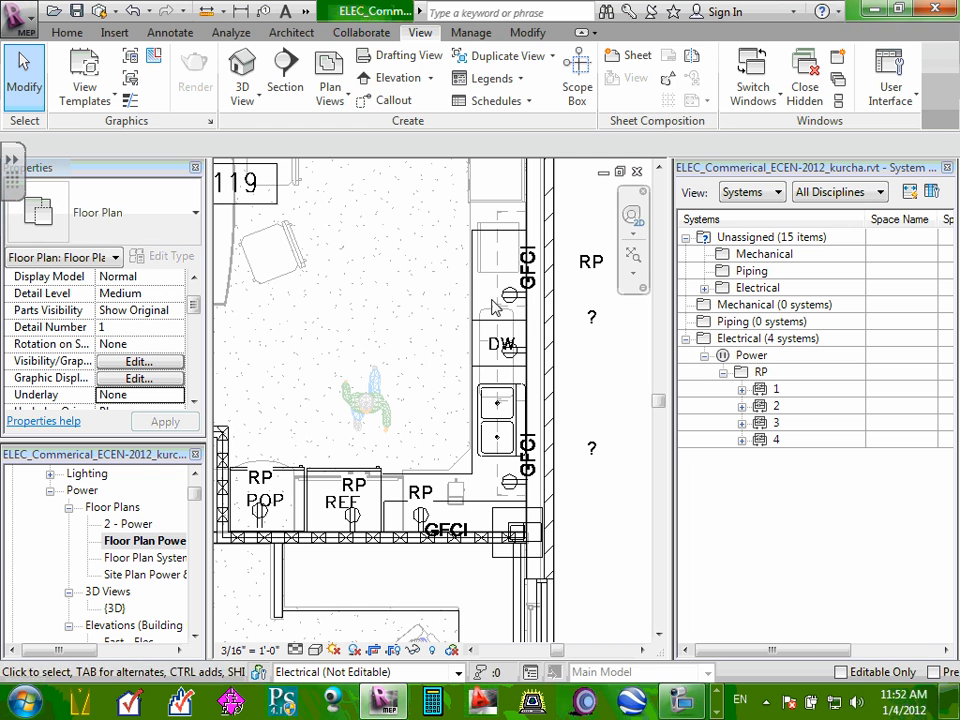
- Reopen circuit 4 from the GFCI receptacle next to the dishwasher, try adding the sink GFCI receptacle again, and cancel the edit
{"action": "left_click", "coordinate": [509, 295]}
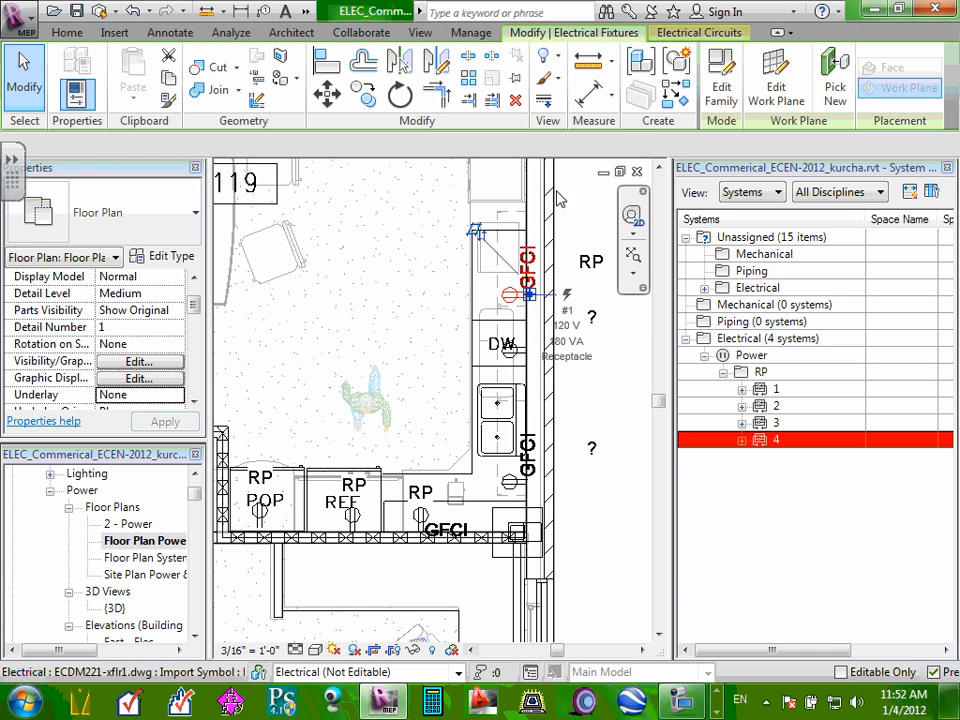
{"action": "left_click", "coordinate": [706, 33]}
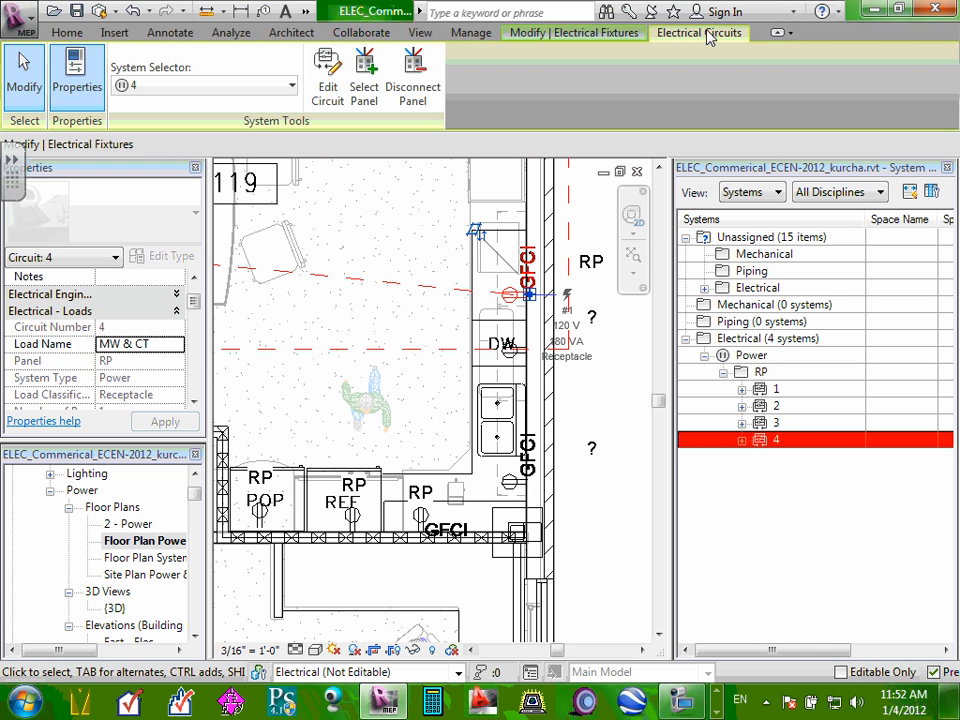
{"action": "left_click", "coordinate": [335, 92]}
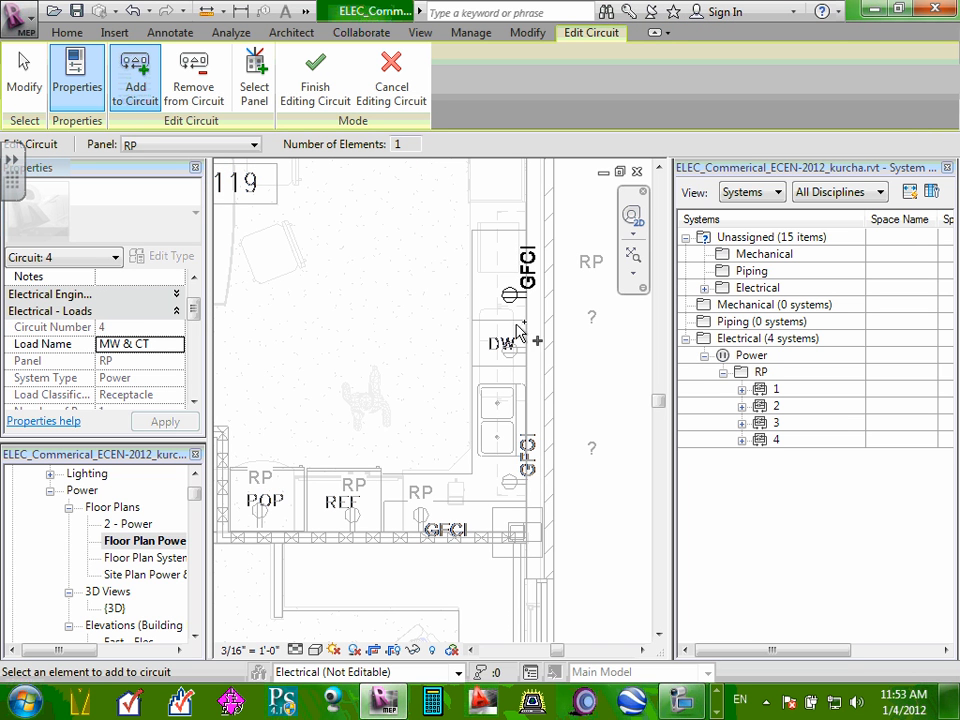
{"action": "left_click", "coordinate": [517, 490]}
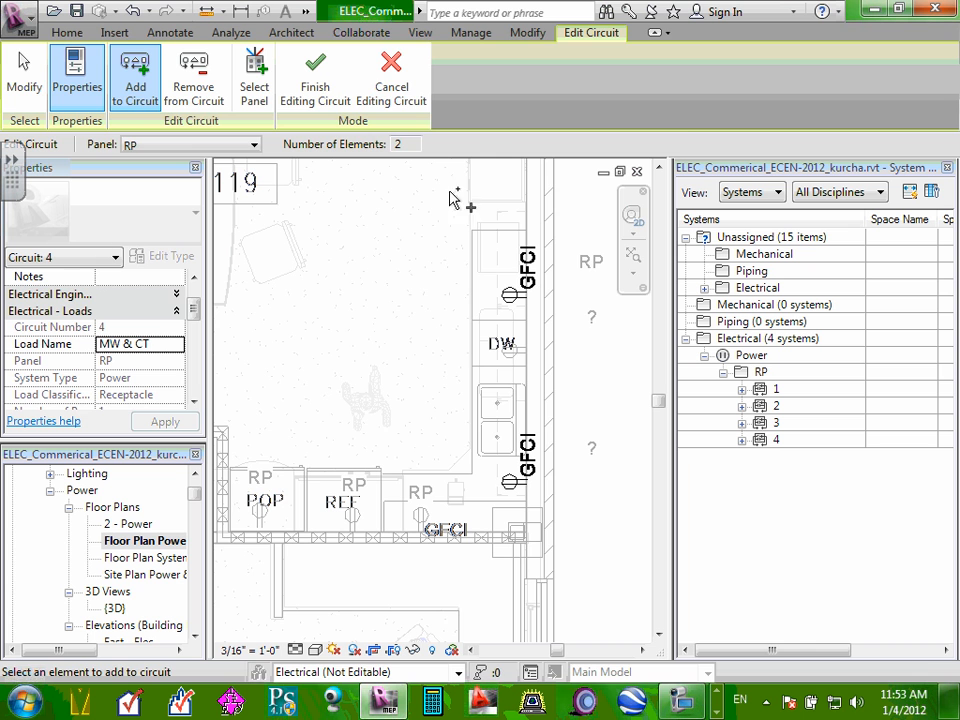
{"action": "left_click", "coordinate": [392, 95]}
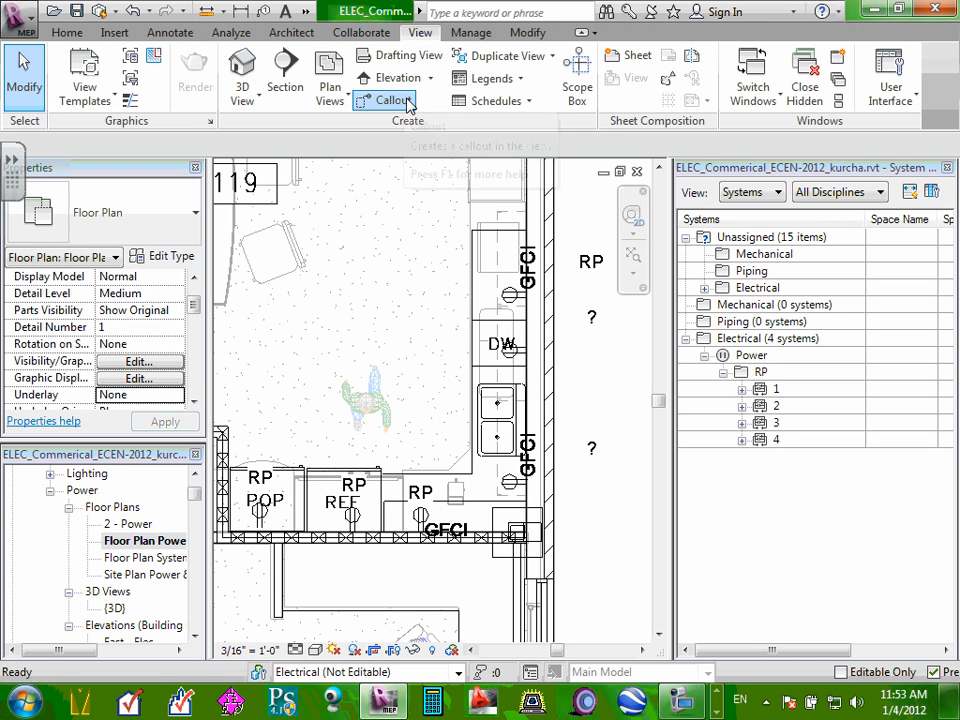
- Edit circuit 4 from the GFCI receptacle above the dishwasher, add the GFCI receptacle beside the sink to it, and finish editing
{"action": "left_click", "coordinate": [510, 297]}
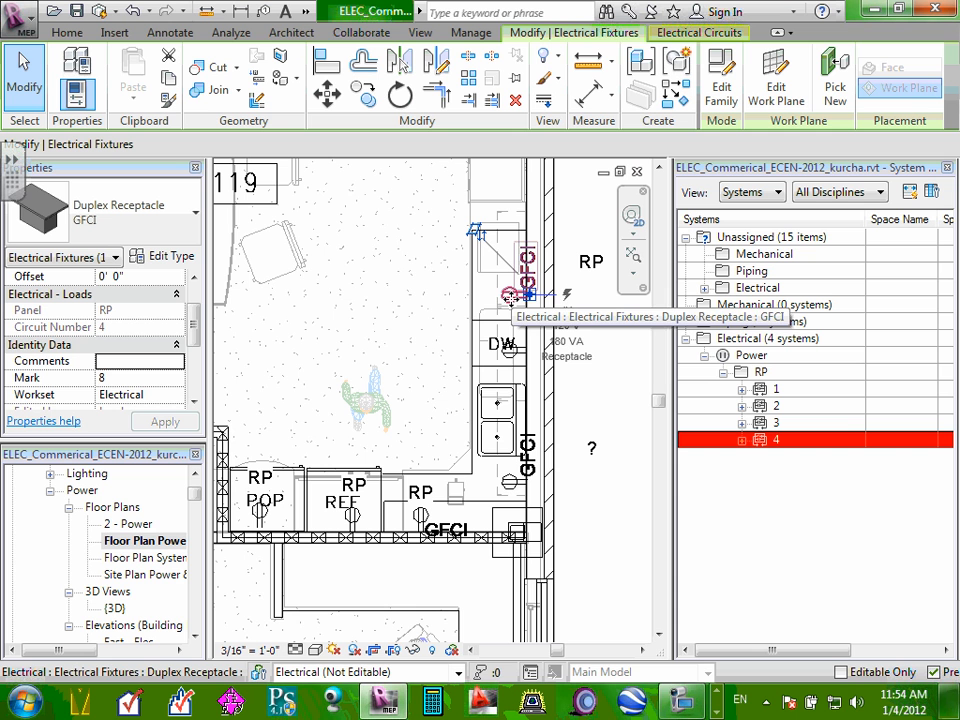
{"action": "left_click", "coordinate": [741, 440]}
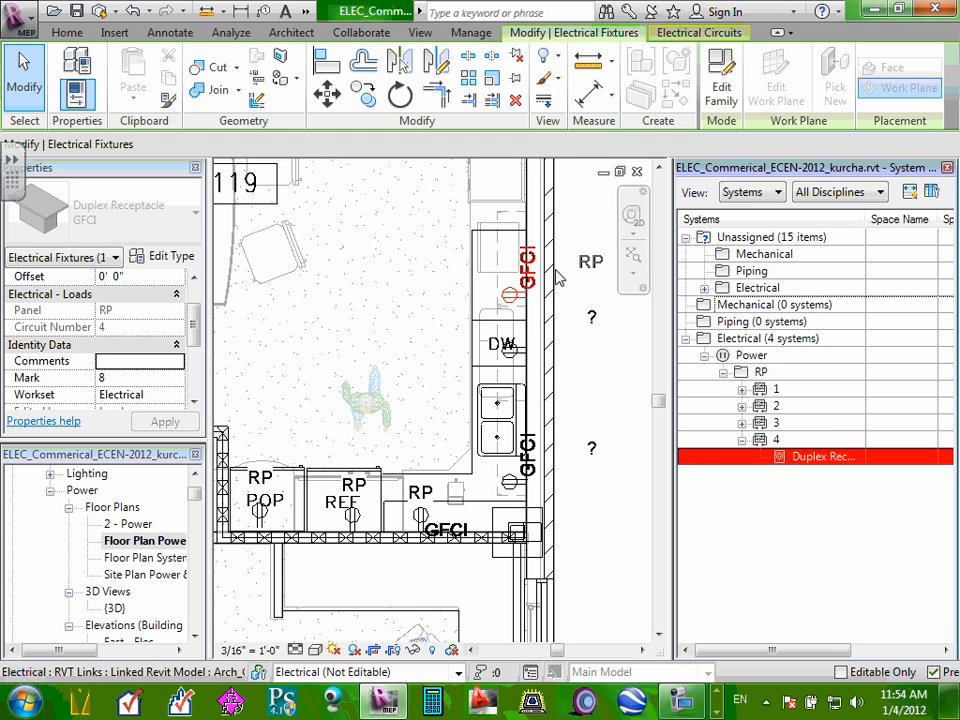
{"action": "left_click", "coordinate": [707, 37]}
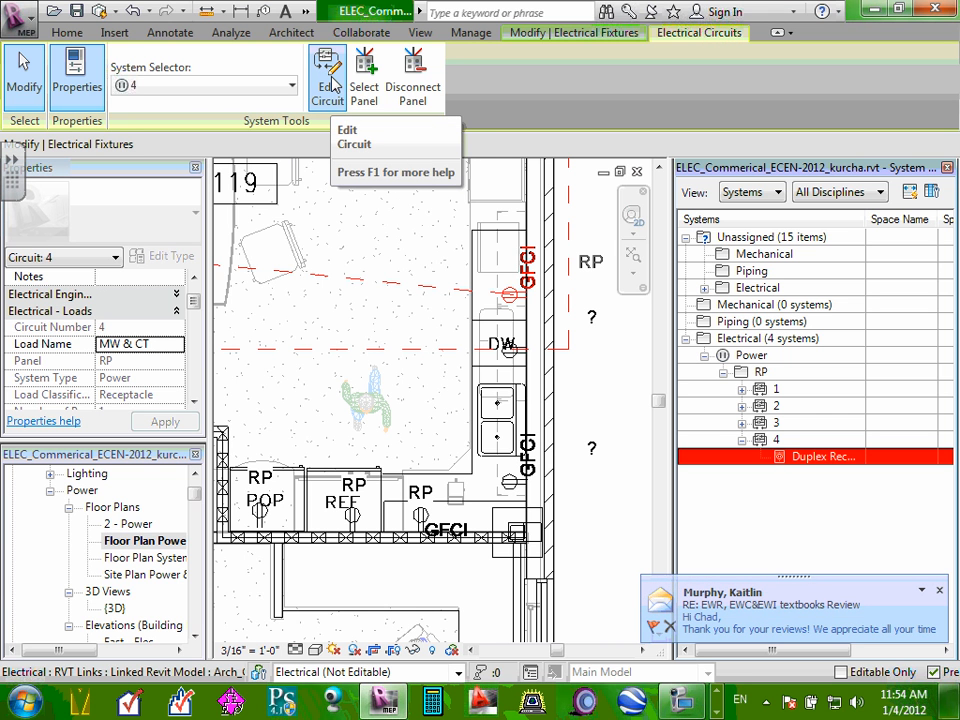
{"action": "left_click", "coordinate": [332, 85]}
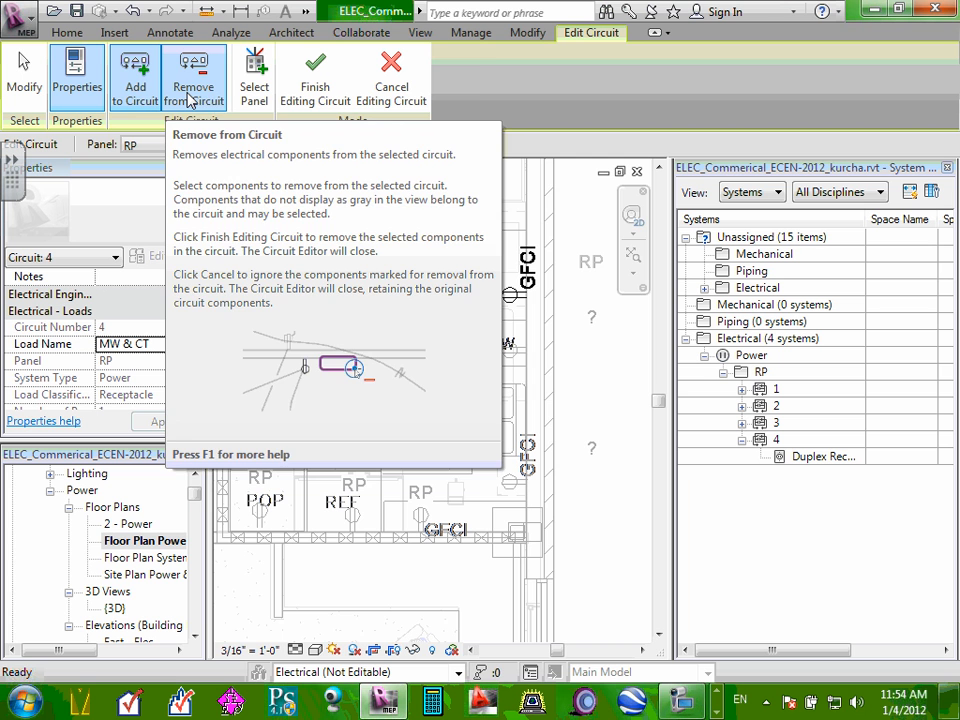
{"action": "left_click", "coordinate": [137, 86]}
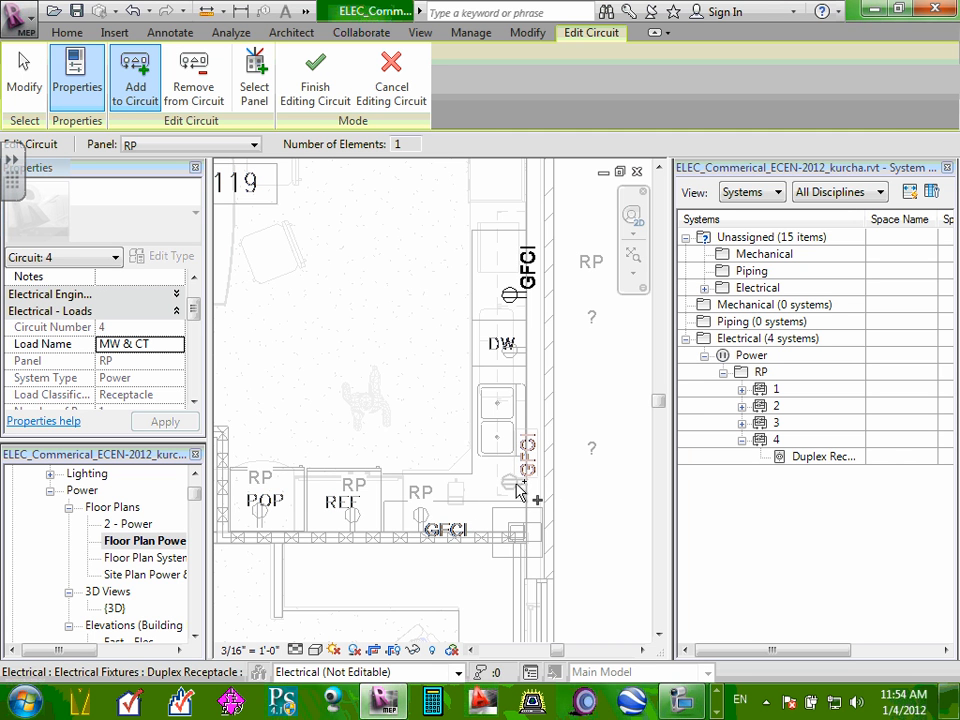
{"action": "scroll", "coordinate": [518, 490], "scroll_direction": "up", "scroll_amount": 1}
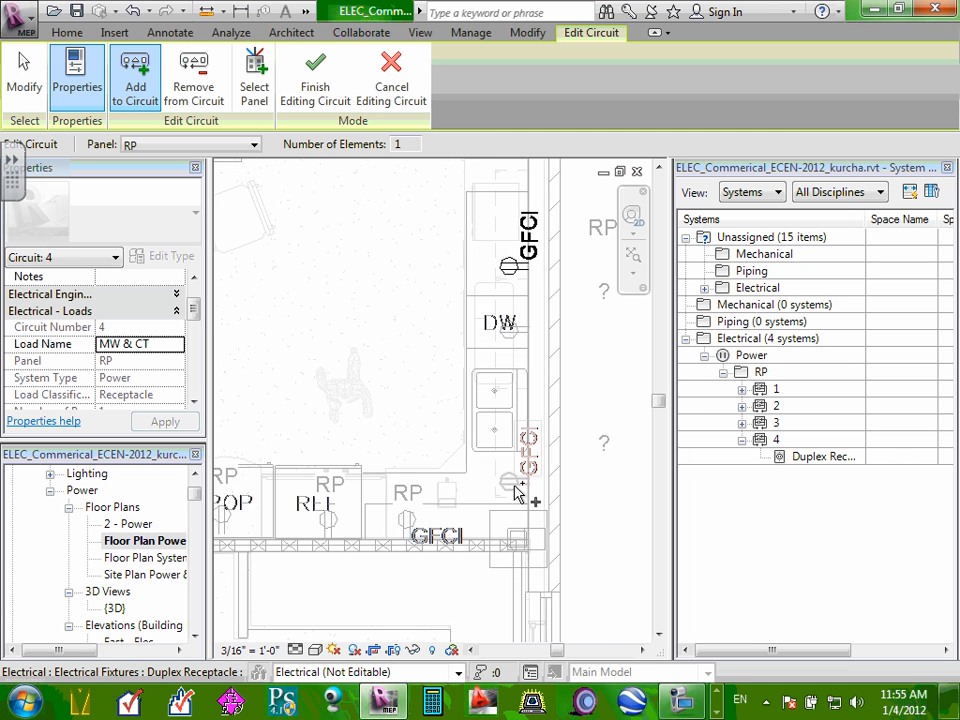
{"action": "scroll", "coordinate": [518, 490], "scroll_direction": "up", "scroll_amount": 5}
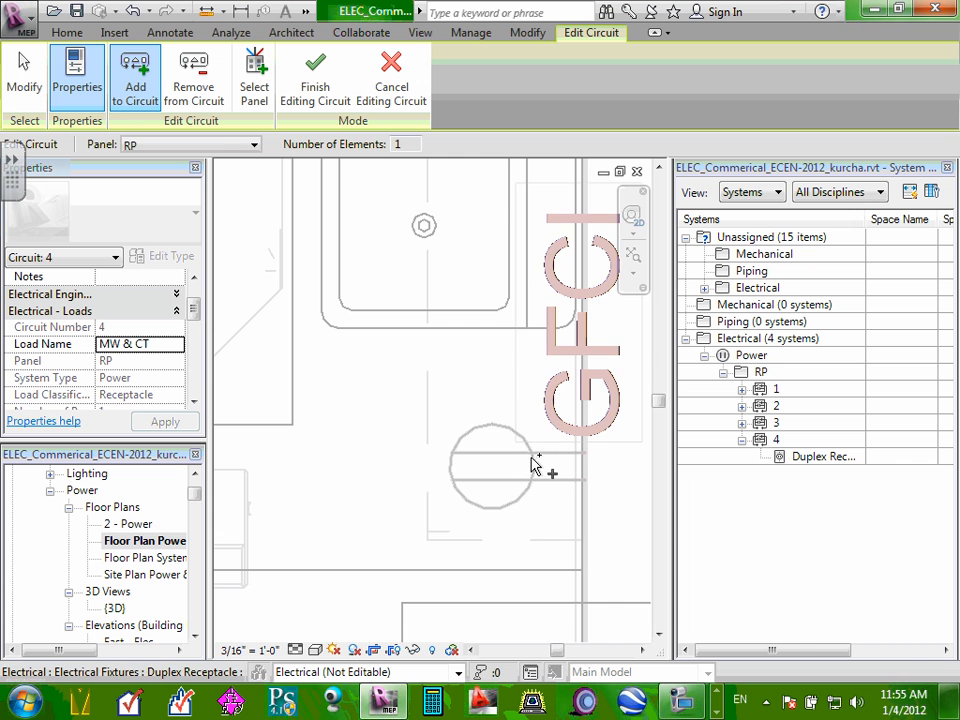
{"action": "left_click", "coordinate": [537, 460]}
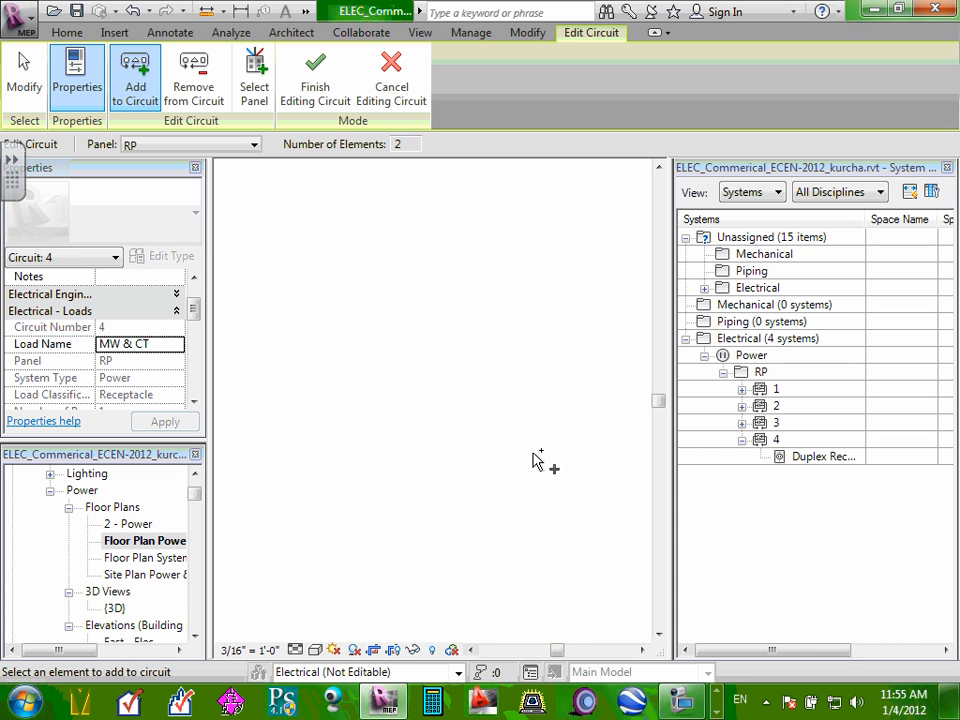
{"action": "scroll", "coordinate": [537, 460], "scroll_direction": "down", "scroll_amount": 5}
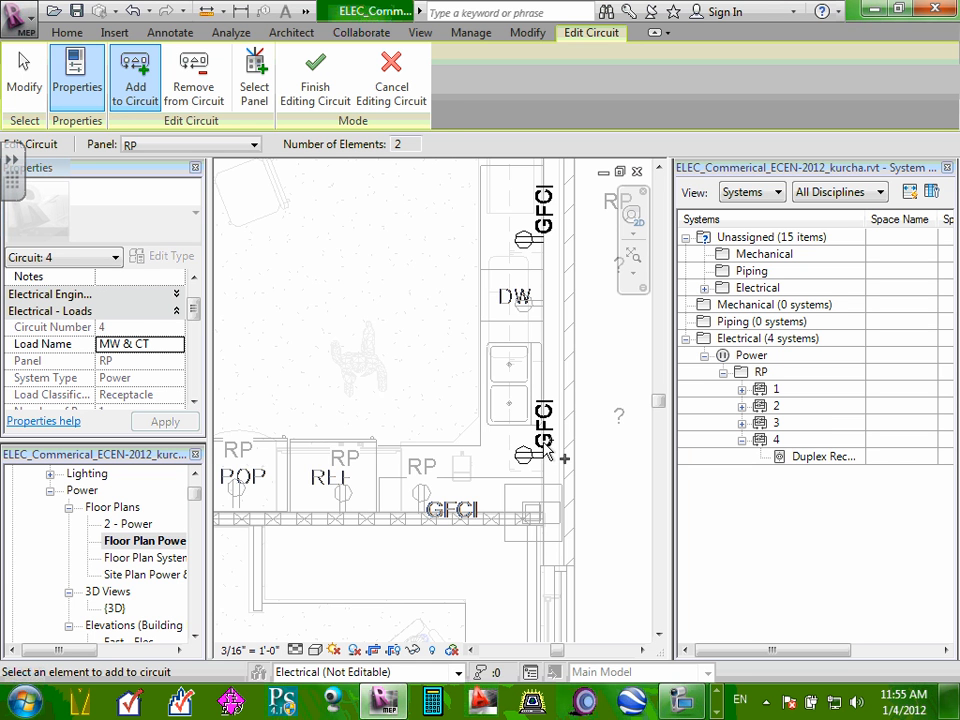
{"action": "scroll", "coordinate": [547, 450], "scroll_direction": "up", "scroll_amount": 5}
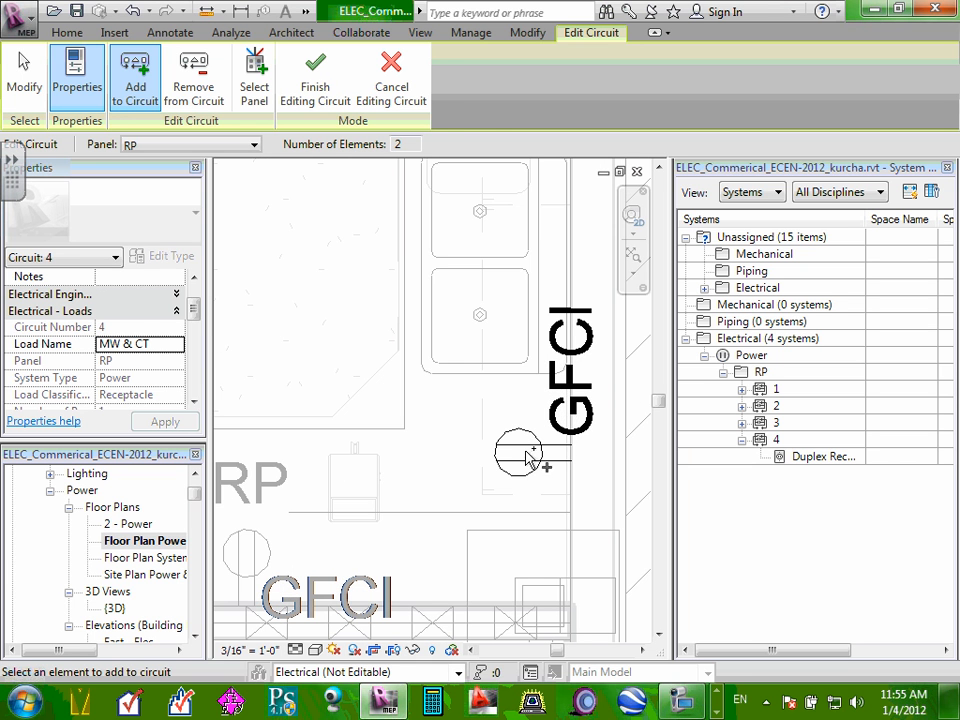
{"action": "left_click", "coordinate": [313, 95]}
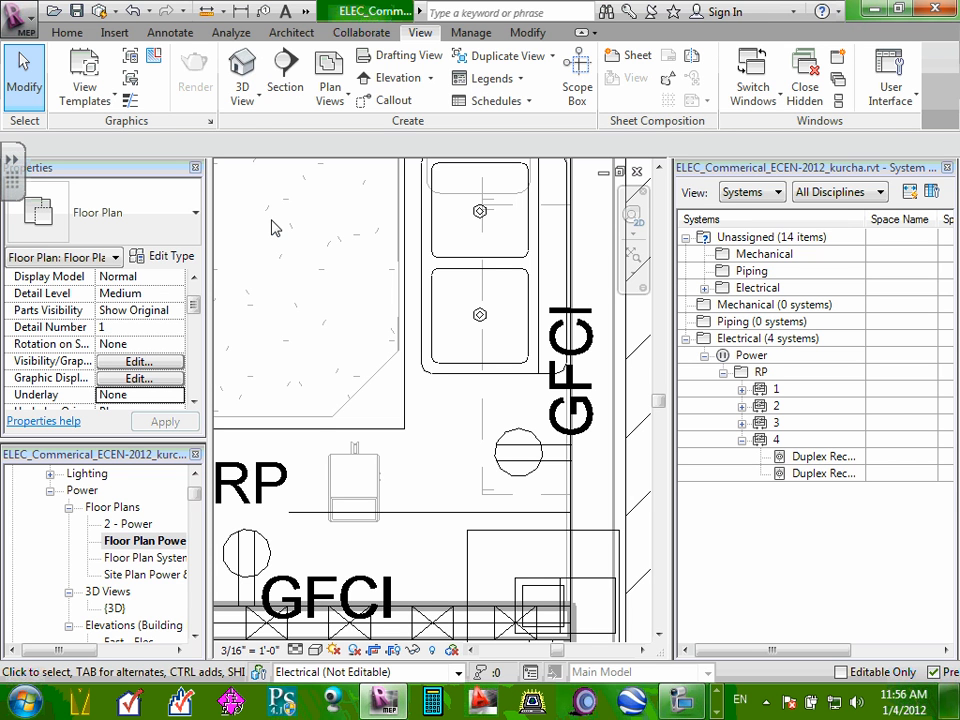
{"action": "left_click", "coordinate": [742, 440]}
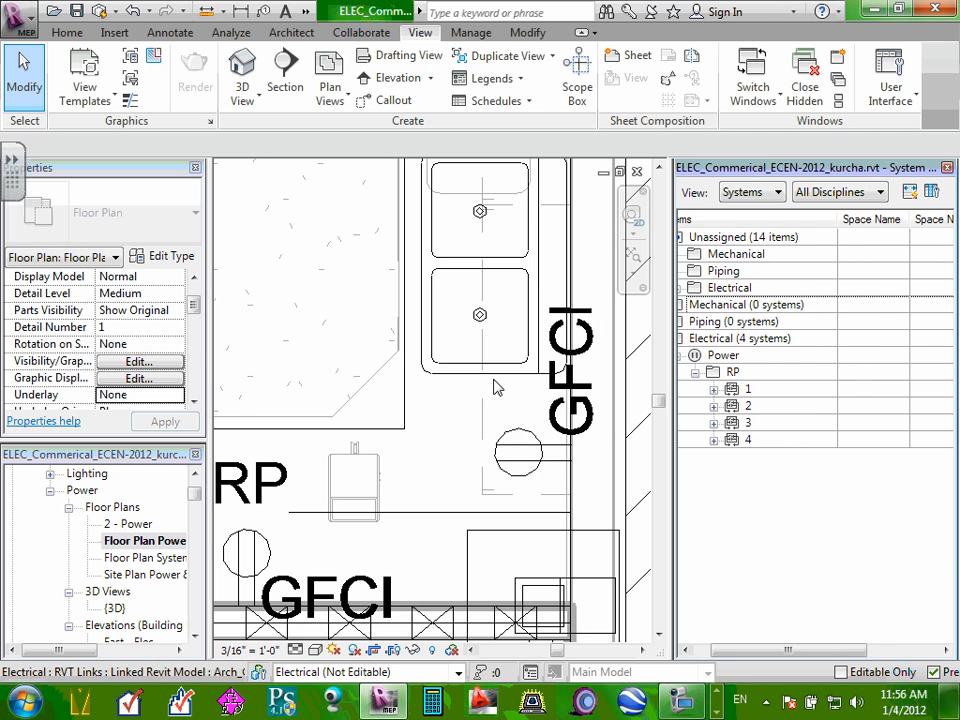
- Move the RP panel tags of the two circuit 4 GFCI receptacles from outside the wall to beside their receptacles on the counter
{"action": "scroll", "coordinate": [450, 424], "scroll_direction": "down", "scroll_amount": 2}
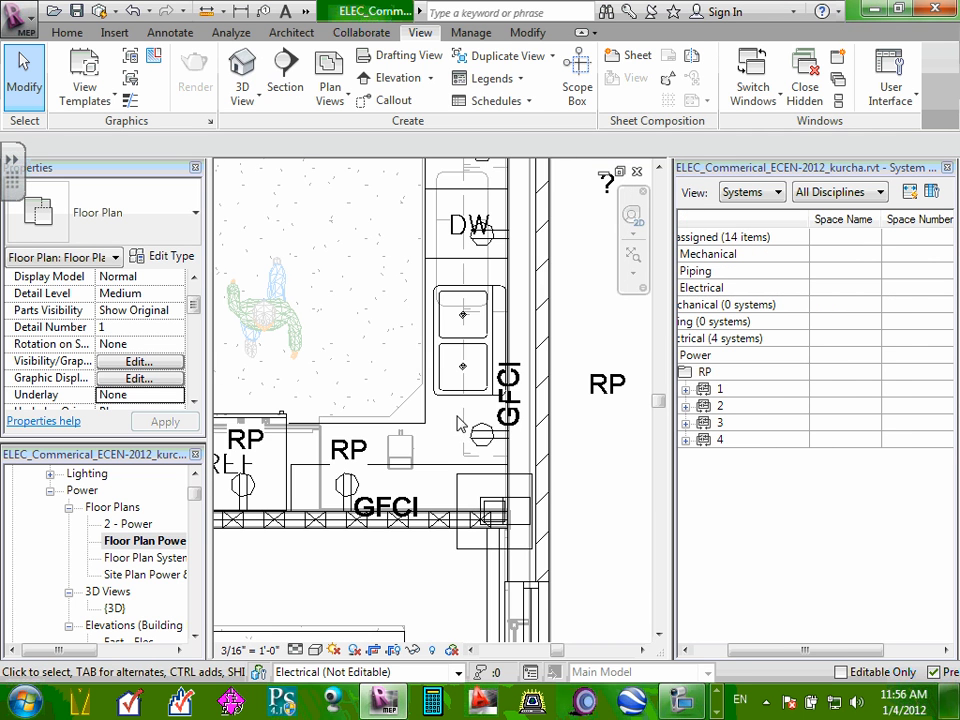
{"action": "left_click", "coordinate": [604, 390]}
{"action": "left_click_drag", "start_coordinate": [604, 402], "coordinate": [449, 440]}
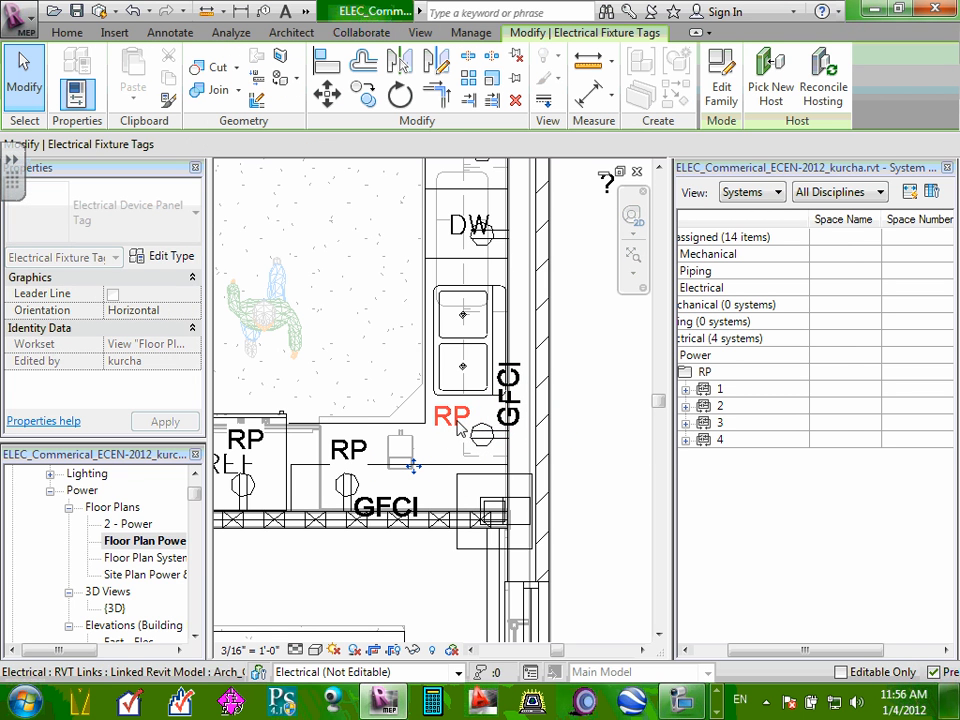
{"action": "scroll", "coordinate": [553, 245], "scroll_direction": "down", "scroll_amount": 1}
{"action": "middle_click_drag", "start_coordinate": [561, 225], "coordinate": [574, 336]}
{"action": "left_click", "coordinate": [593, 249]}
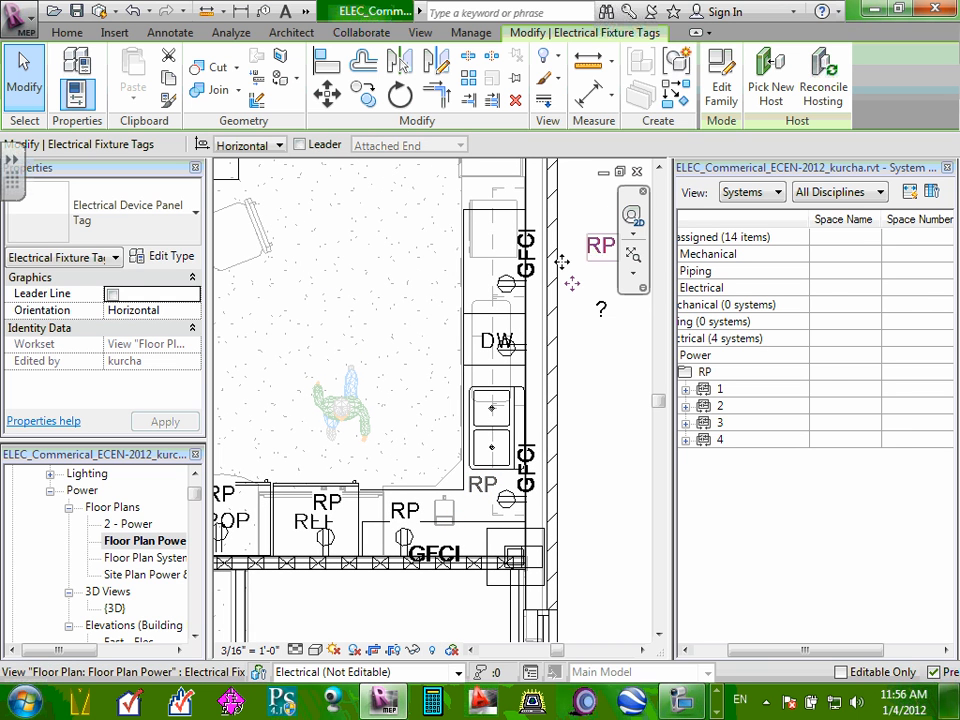
{"action": "left_click_drag", "start_coordinate": [595, 250], "coordinate": [475, 272]}
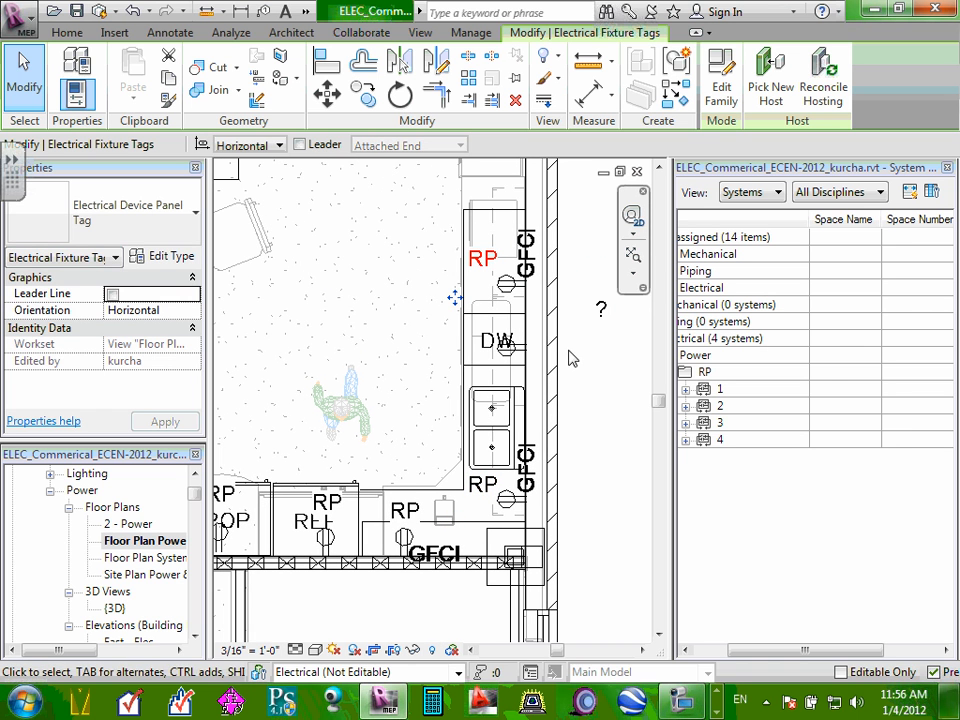
{"action": "left_click", "coordinate": [568, 348]}
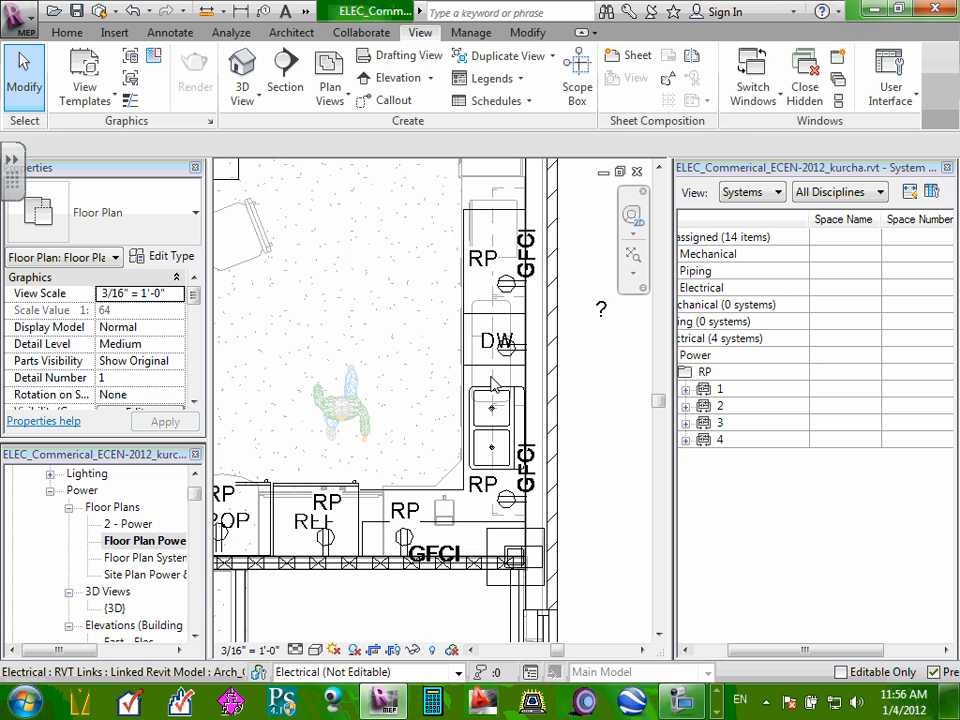
- Create a power circuit for the standard duplex receptacle at the dishwasher
{"action": "scroll", "coordinate": [513, 350], "scroll_direction": "up", "scroll_amount": 4}
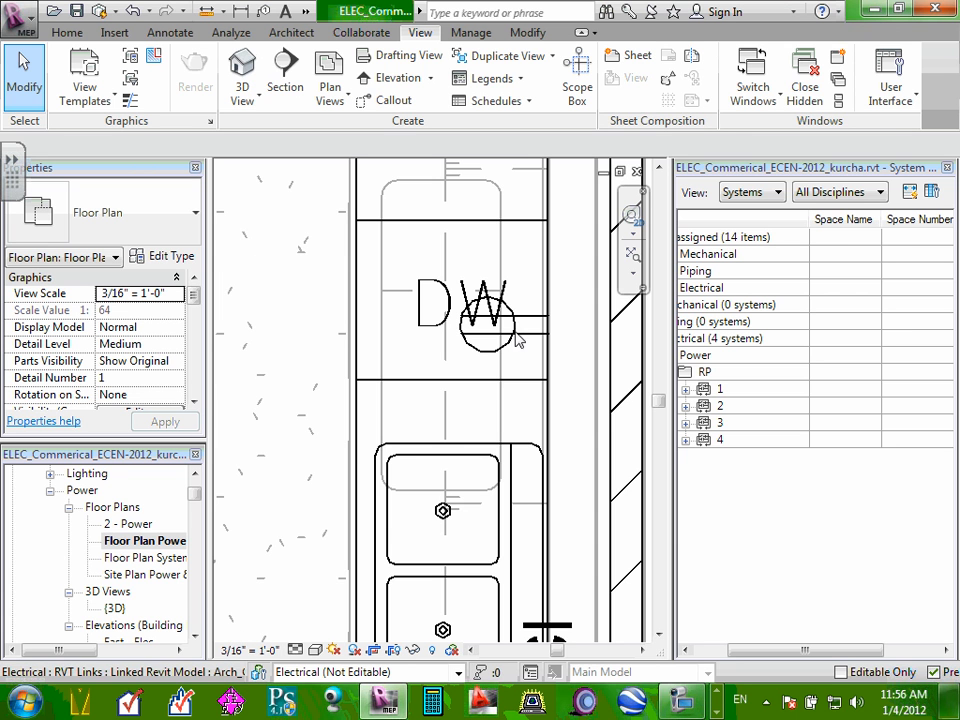
{"action": "scroll", "coordinate": [534, 331], "scroll_direction": "up", "scroll_amount": 2}
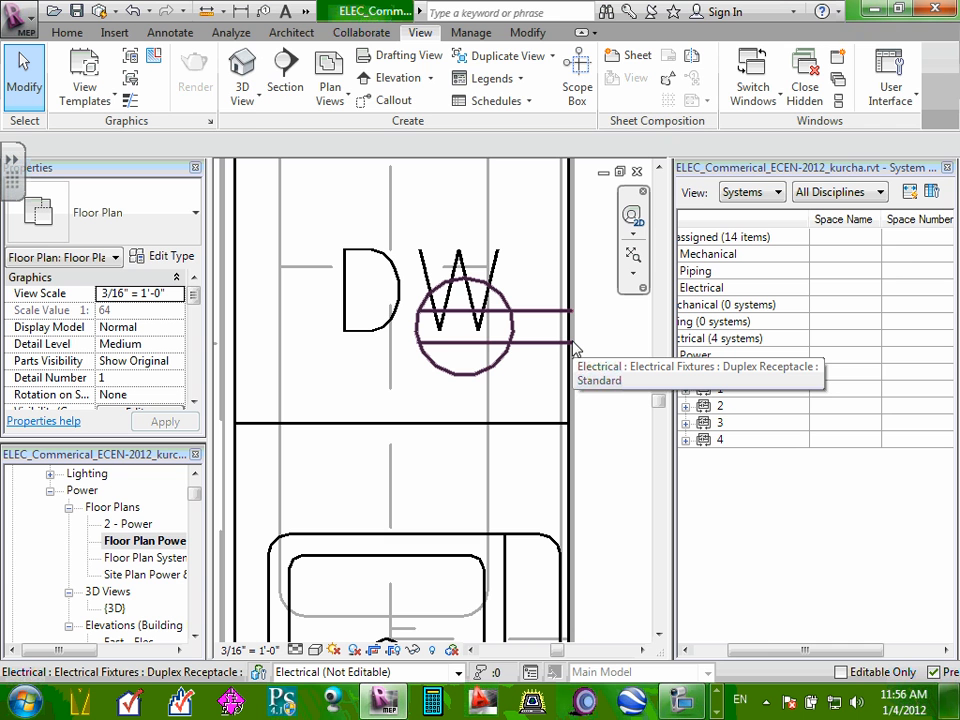
{"action": "left_click", "coordinate": [574, 347]}
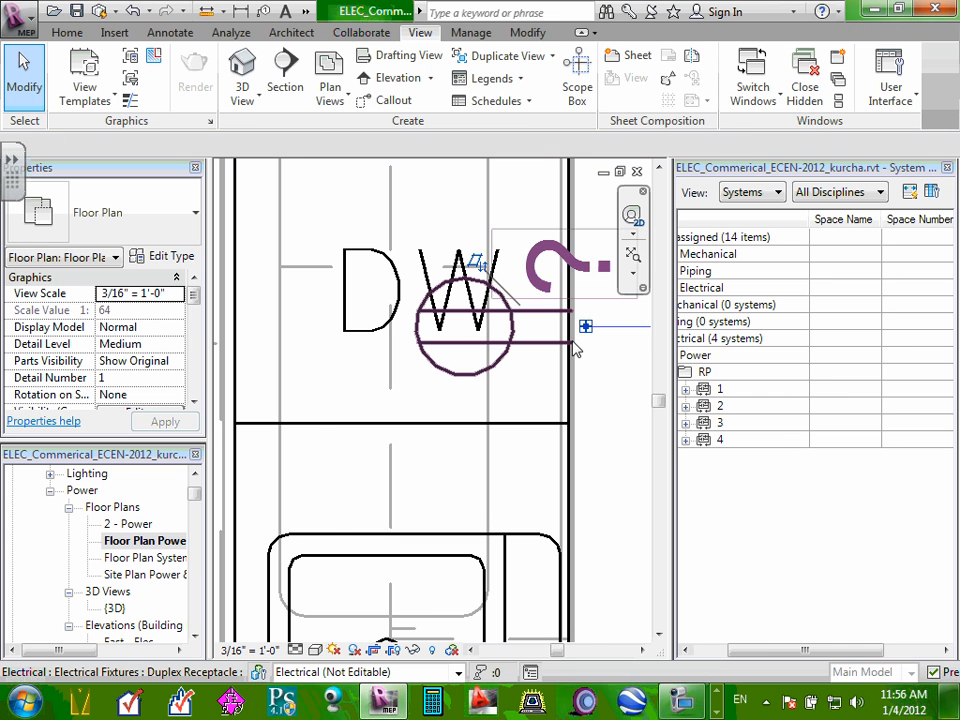
{"action": "scroll", "coordinate": [574, 342], "scroll_direction": "down", "scroll_amount": 3}
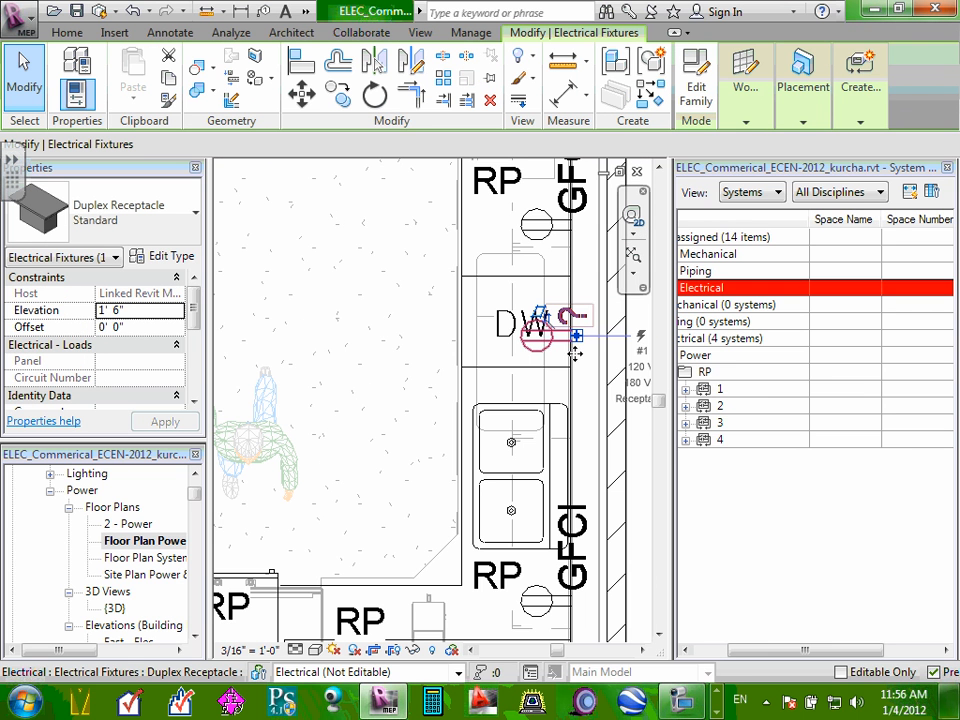
{"action": "scroll", "coordinate": [579, 360], "scroll_direction": "down", "scroll_amount": 2}
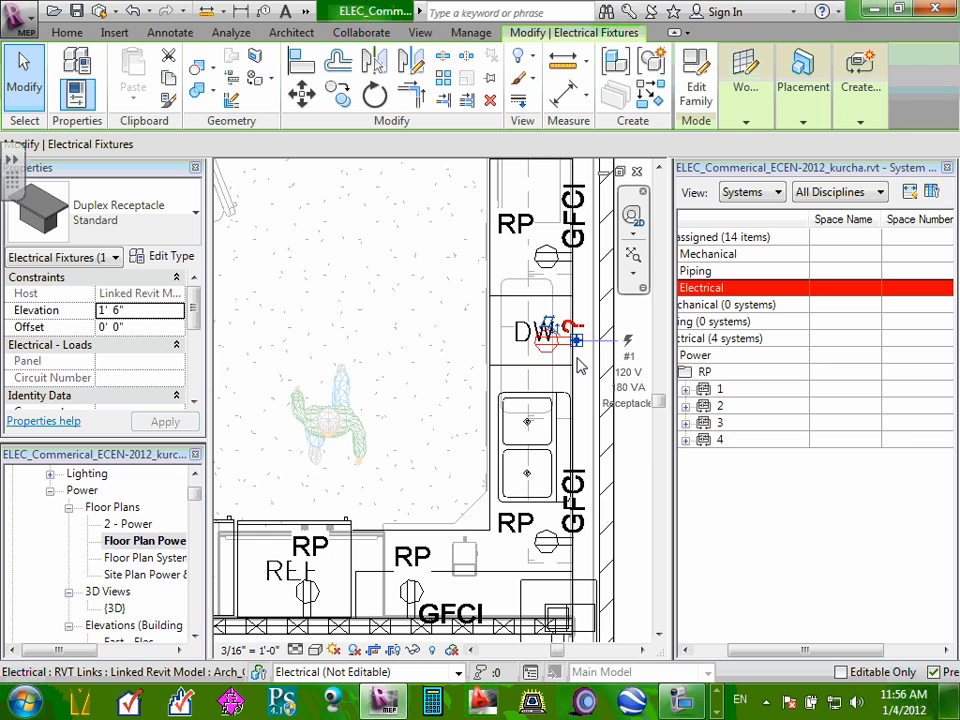
{"action": "left_click", "coordinate": [860, 120]}
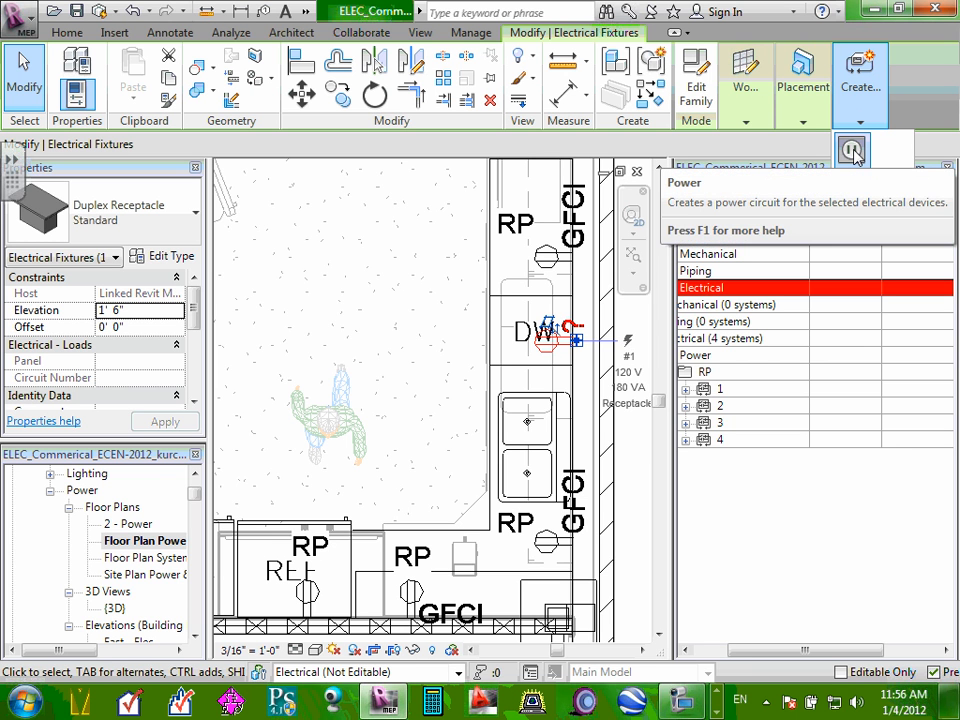
{"action": "left_click", "coordinate": [853, 151]}
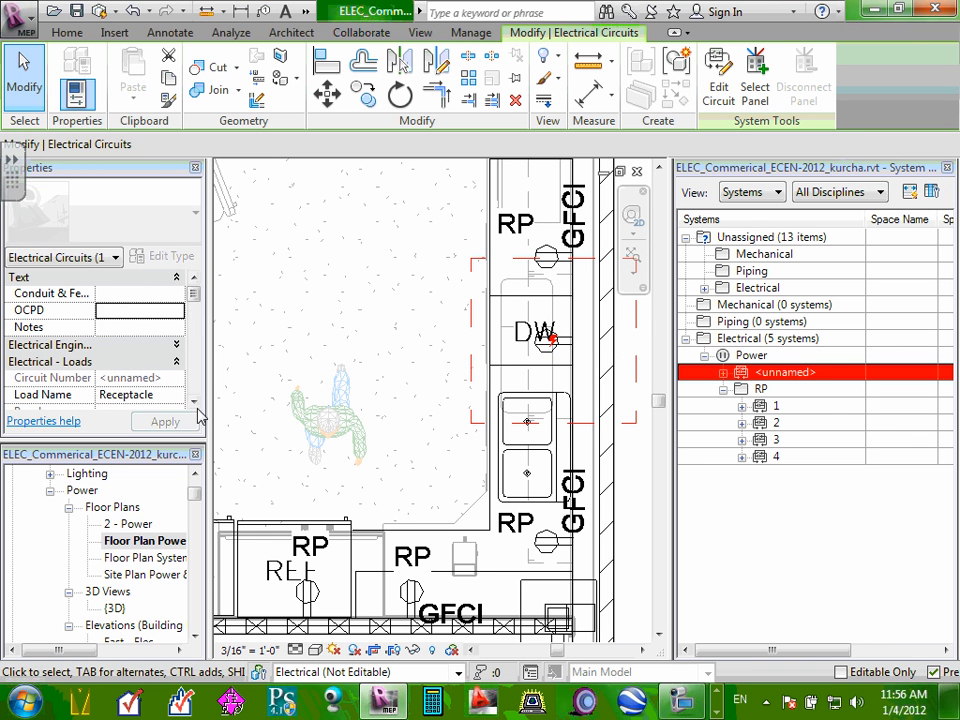
- Set the dishwasher circuit's Load Name to "DW", apply it, and open and finish the circuit edit without changing its devices
{"action": "left_click", "coordinate": [170, 397]}
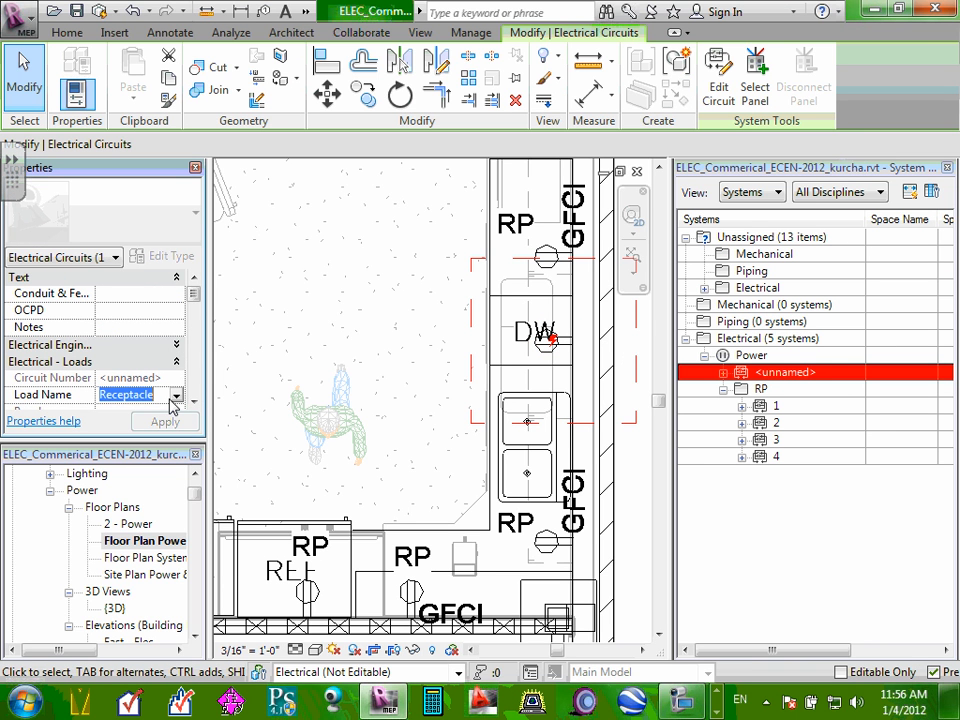
{"action": "type", "text": "DW"}
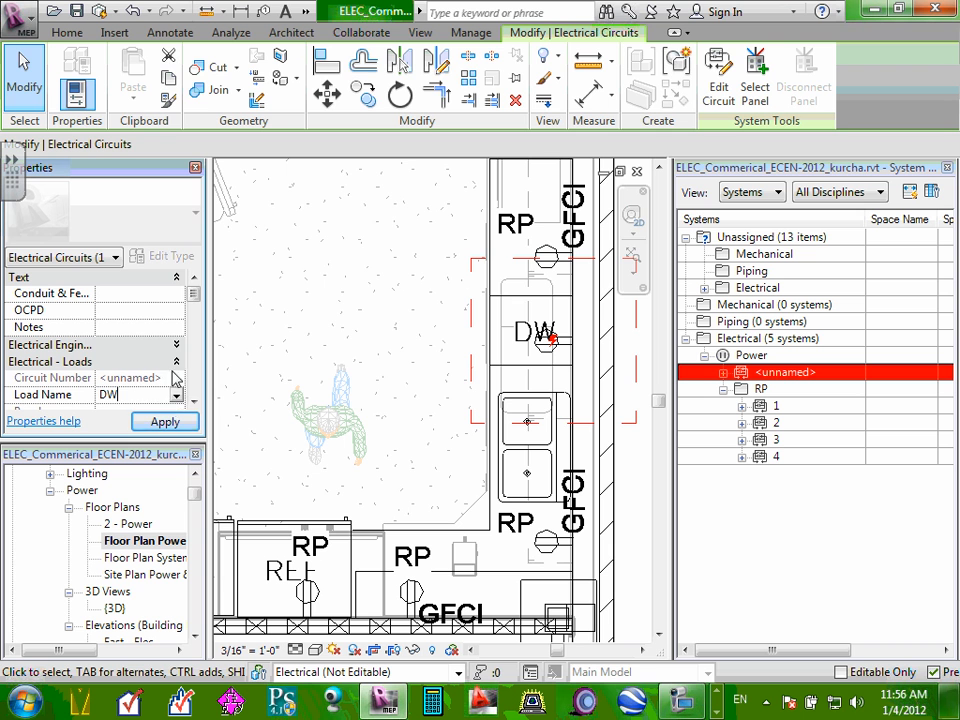
{"action": "left_click", "coordinate": [165, 421]}
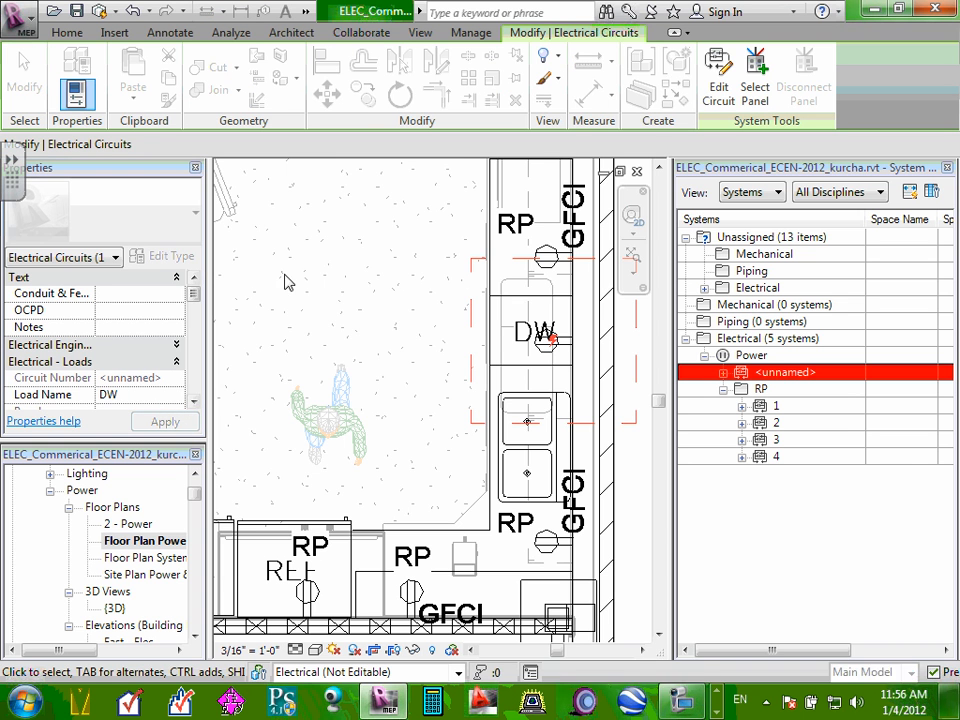
{"action": "left_click", "coordinate": [720, 88]}
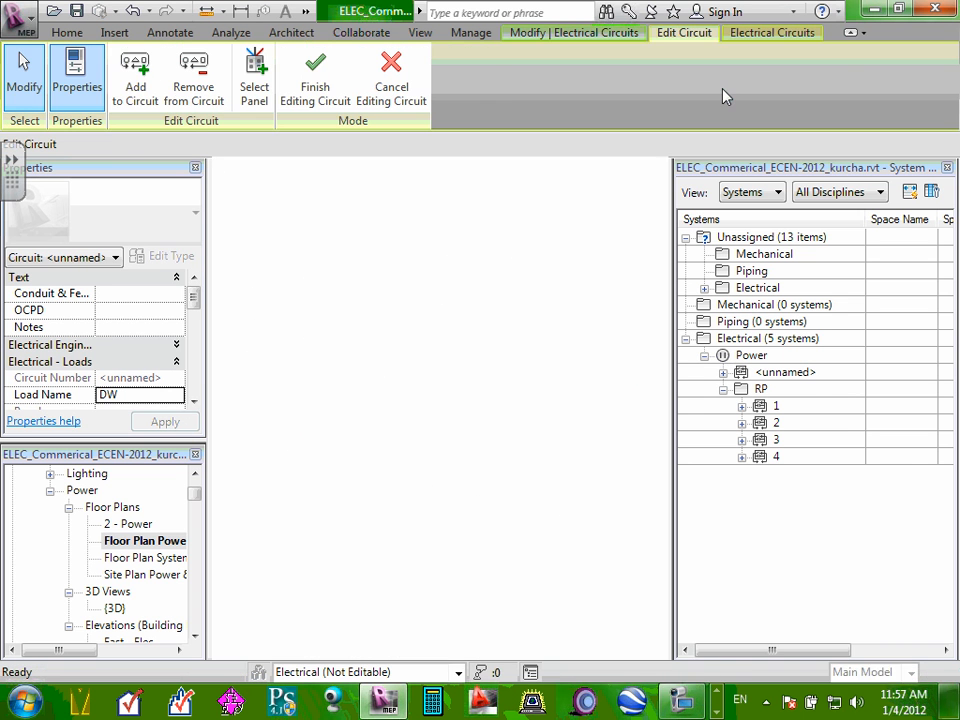
{"action": "left_click", "coordinate": [317, 88]}
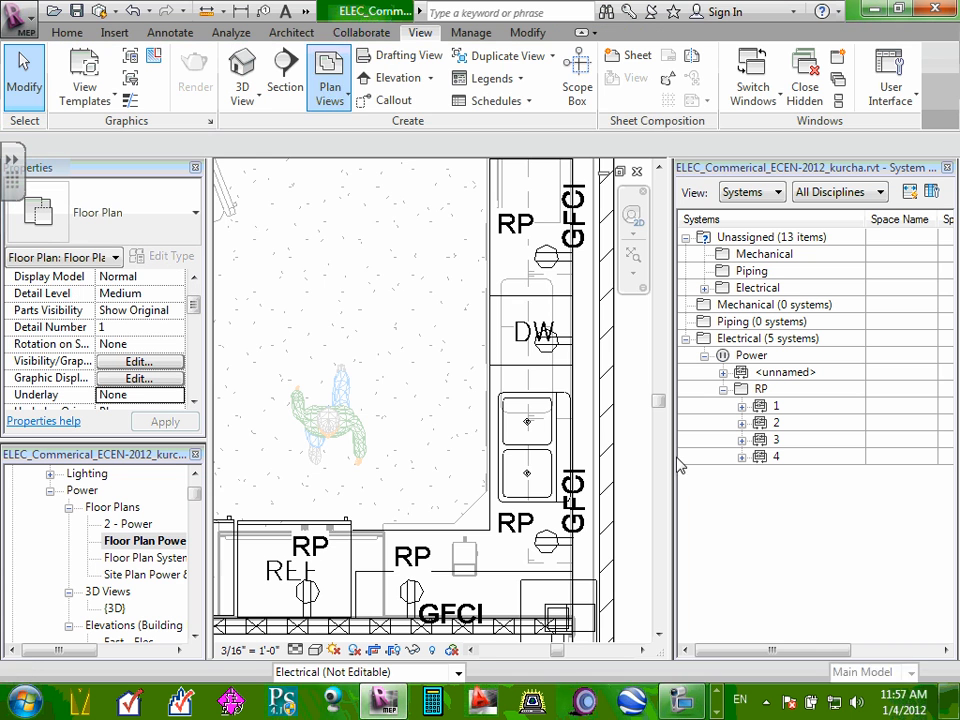
- Assign the power circuit of the dishwasher's duplex receptacle to panel RP and clear the selection
{"action": "scroll", "coordinate": [540, 340], "scroll_direction": "down", "scroll_amount": 1}
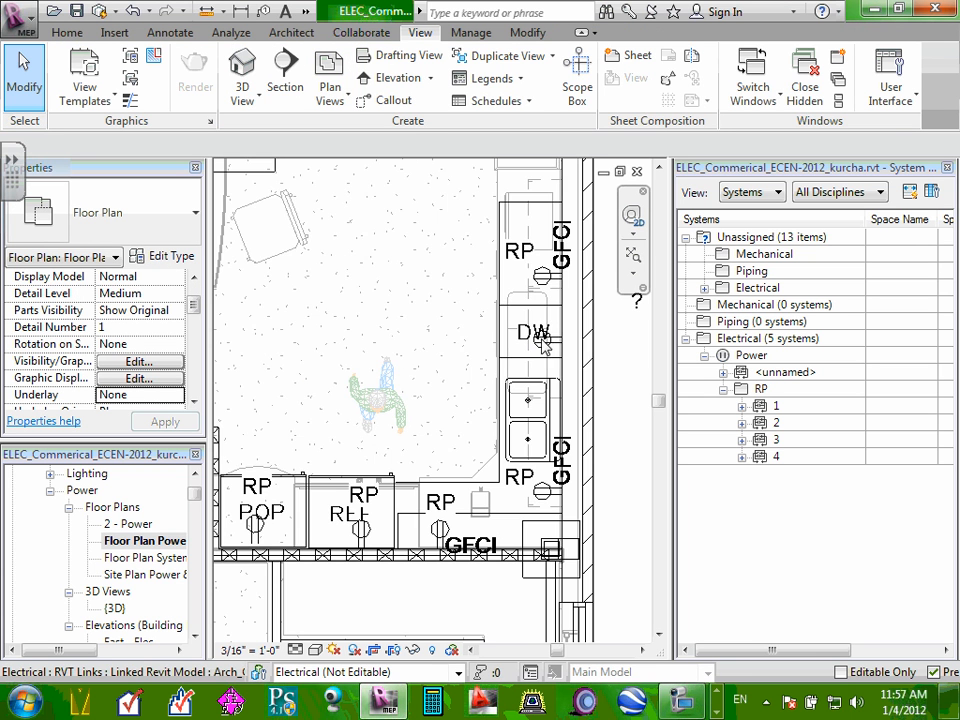
{"action": "scroll", "coordinate": [545, 343], "scroll_direction": "down", "scroll_amount": 2}
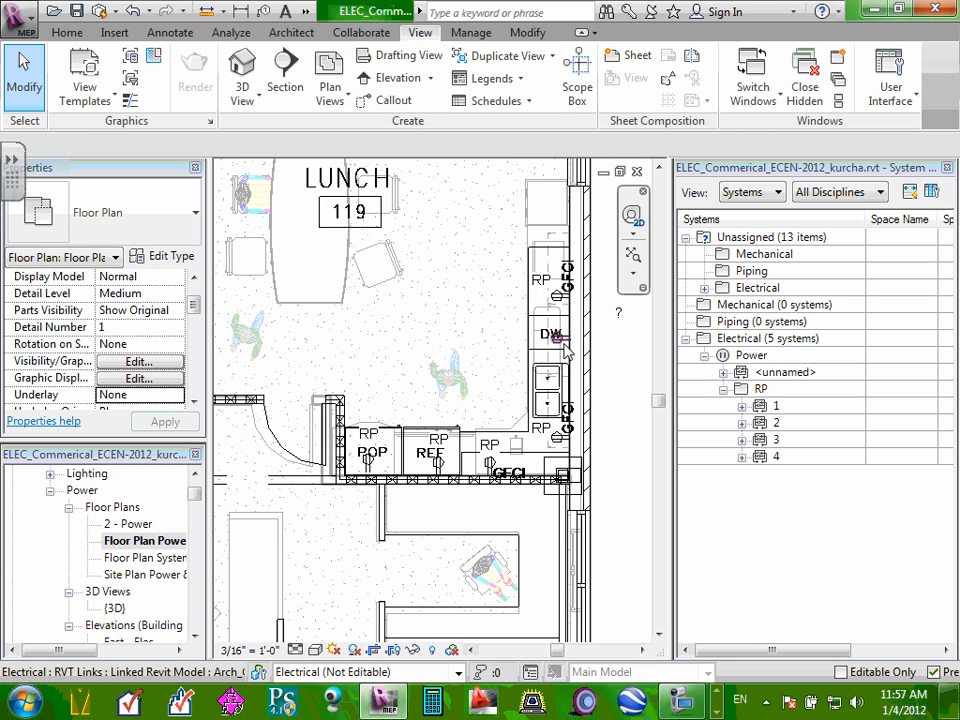
{"action": "left_click", "coordinate": [563, 345]}
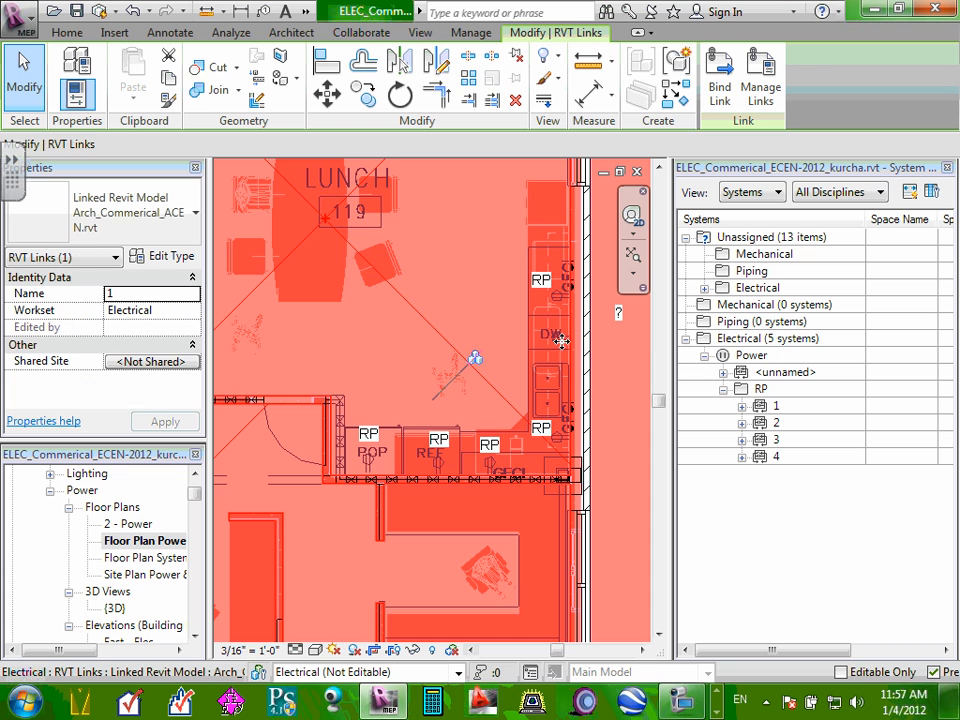
{"action": "key", "text": "Escape"}
{"action": "scroll", "coordinate": [591, 351], "scroll_direction": "up", "scroll_amount": 2}
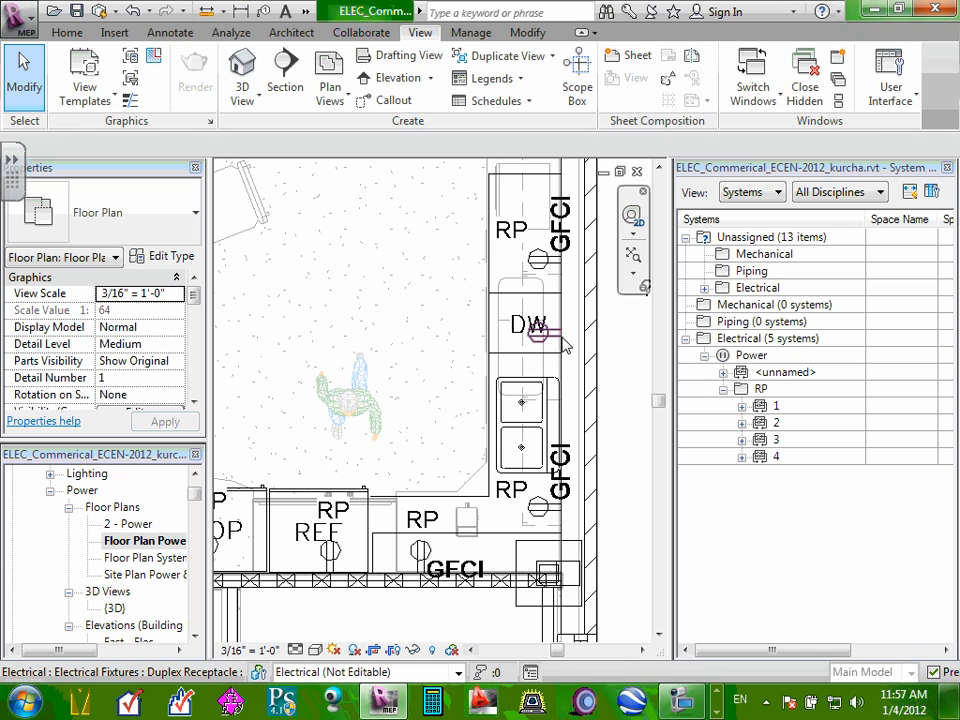
{"action": "left_click", "coordinate": [563, 336]}
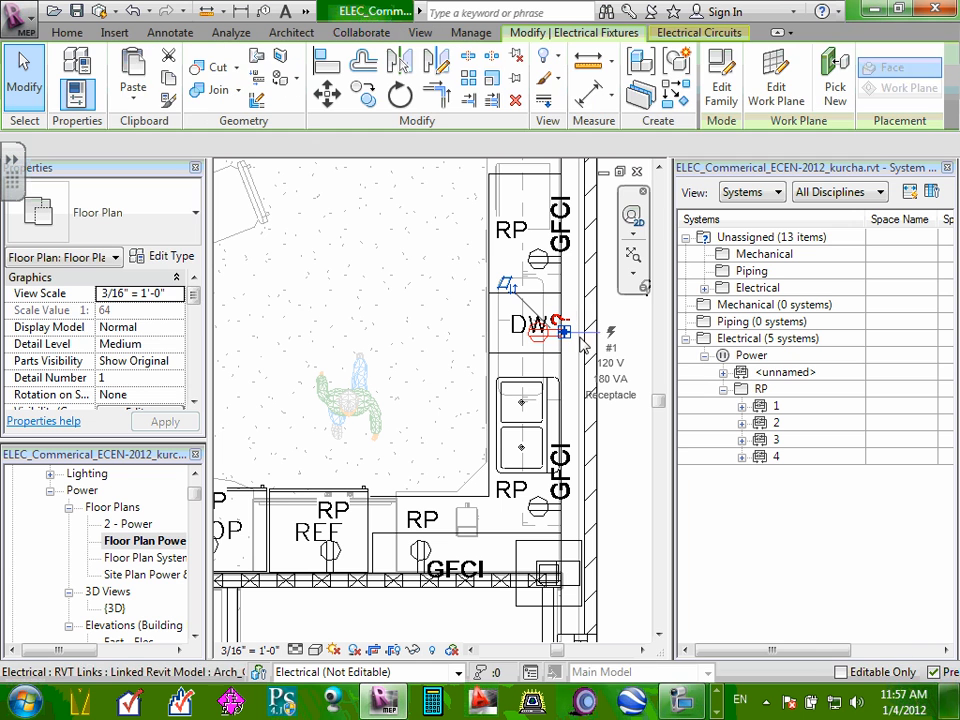
{"action": "left_click", "coordinate": [700, 33]}
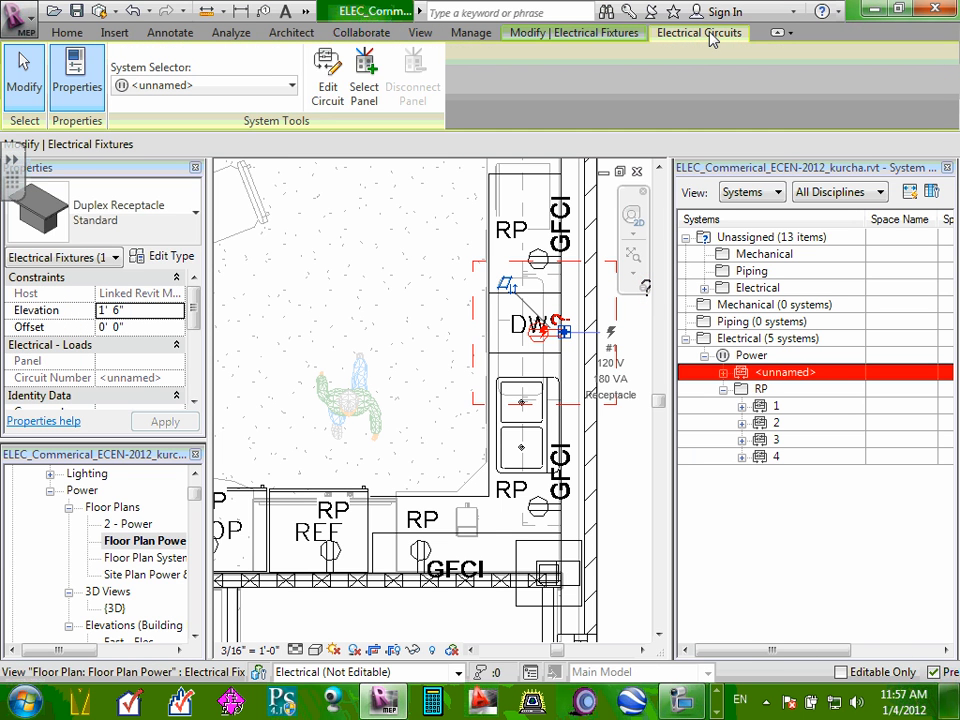
{"action": "left_click", "coordinate": [363, 100]}
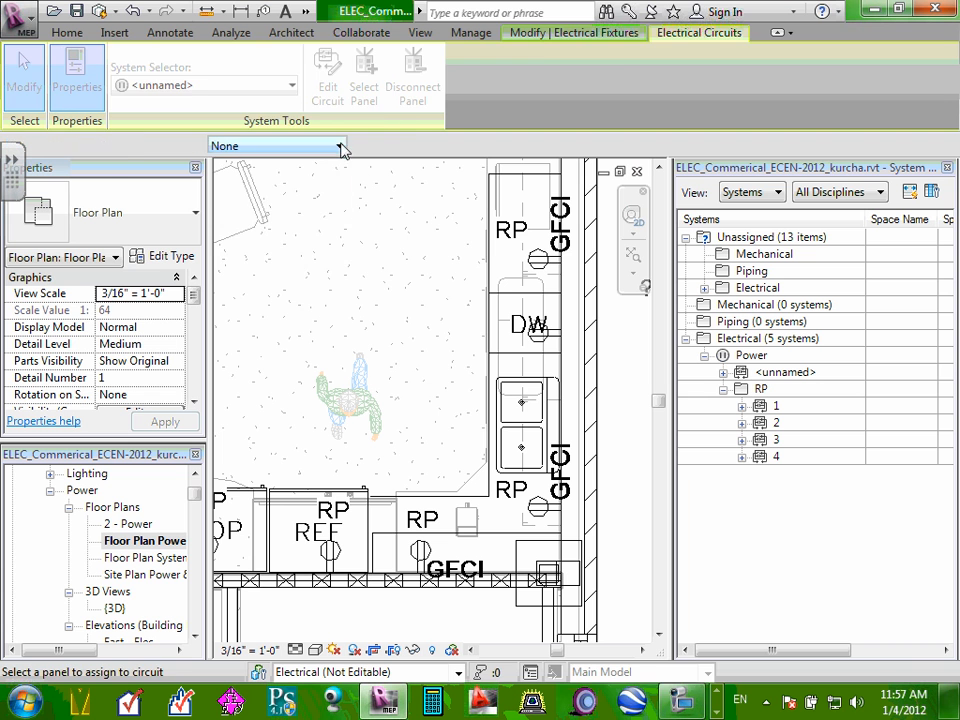
{"action": "left_click", "coordinate": [339, 146]}
{"action": "left_click", "coordinate": [224, 180]}
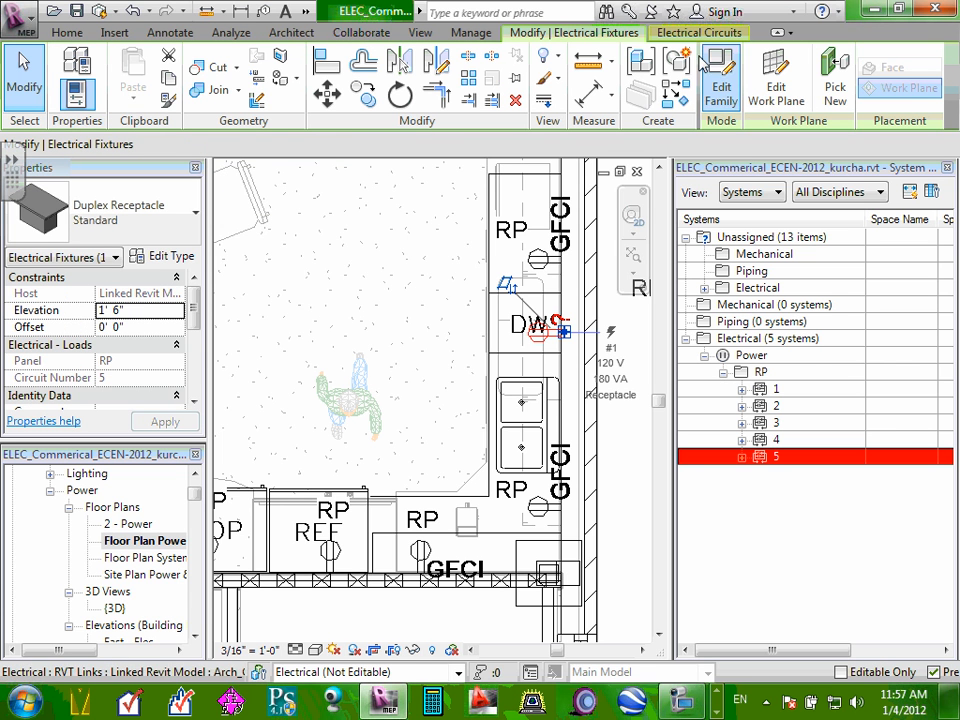
{"action": "left_click", "coordinate": [345, 295]}
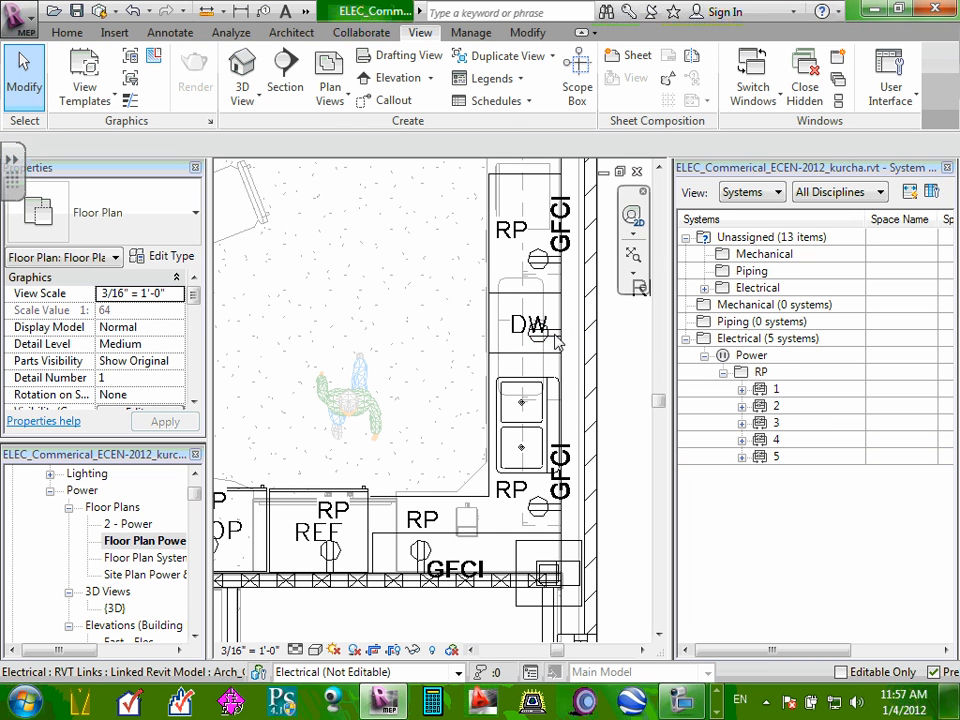
- Examine circuit 5's connected device, load name, load and voltage in the system list, and check circuits 4 and 2 under panel RP
{"action": "left_click", "coordinate": [741, 458]}
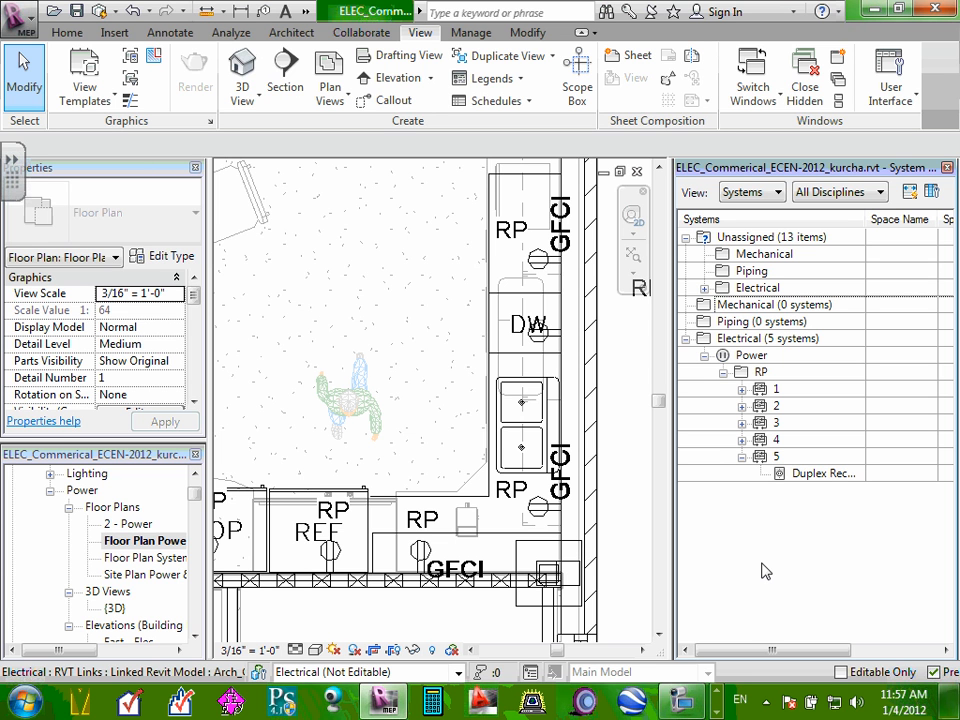
{"action": "left_click", "coordinate": [785, 457]}
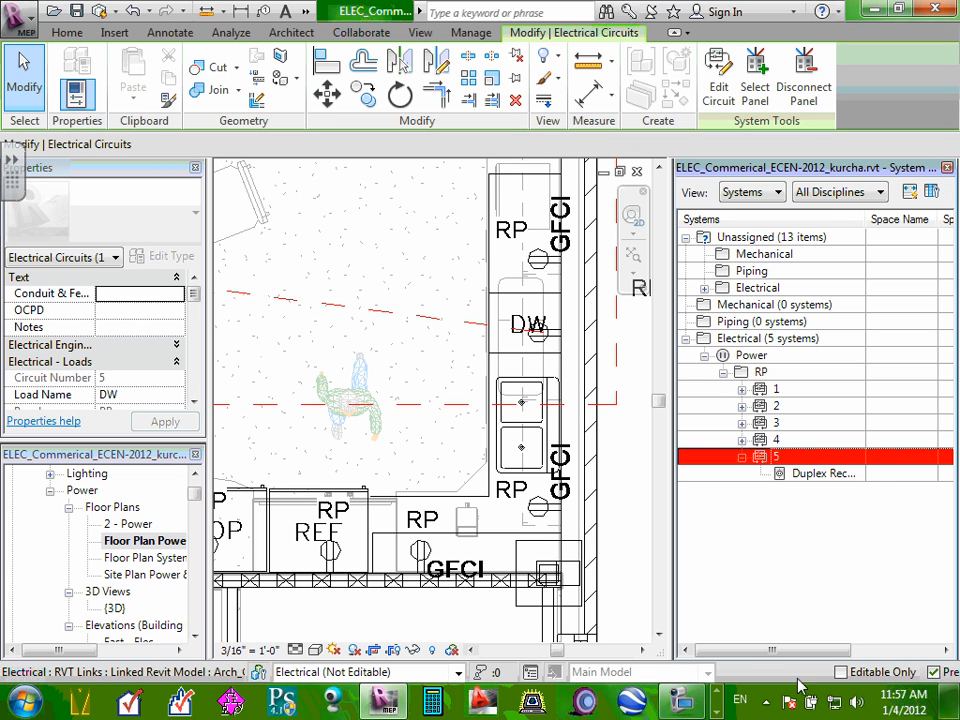
{"action": "left_click_drag", "start_coordinate": [810, 656], "coordinate": [905, 657]}
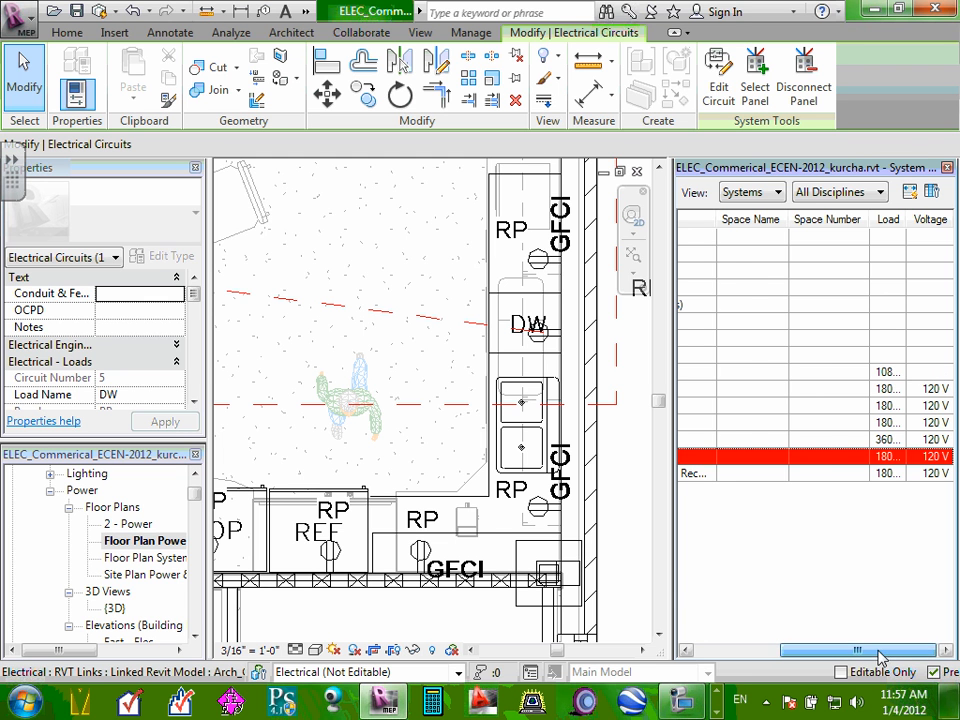
{"action": "left_click_drag", "start_coordinate": [880, 657], "coordinate": [833, 655]}
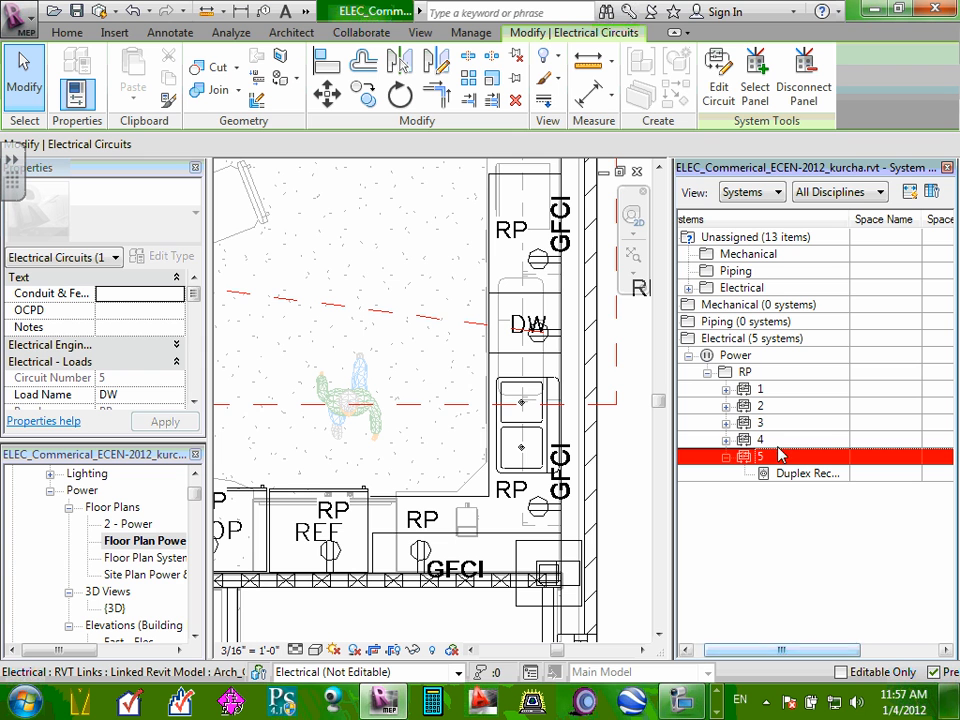
{"action": "left_click", "coordinate": [725, 441]}
{"action": "left_click", "coordinate": [725, 441]}
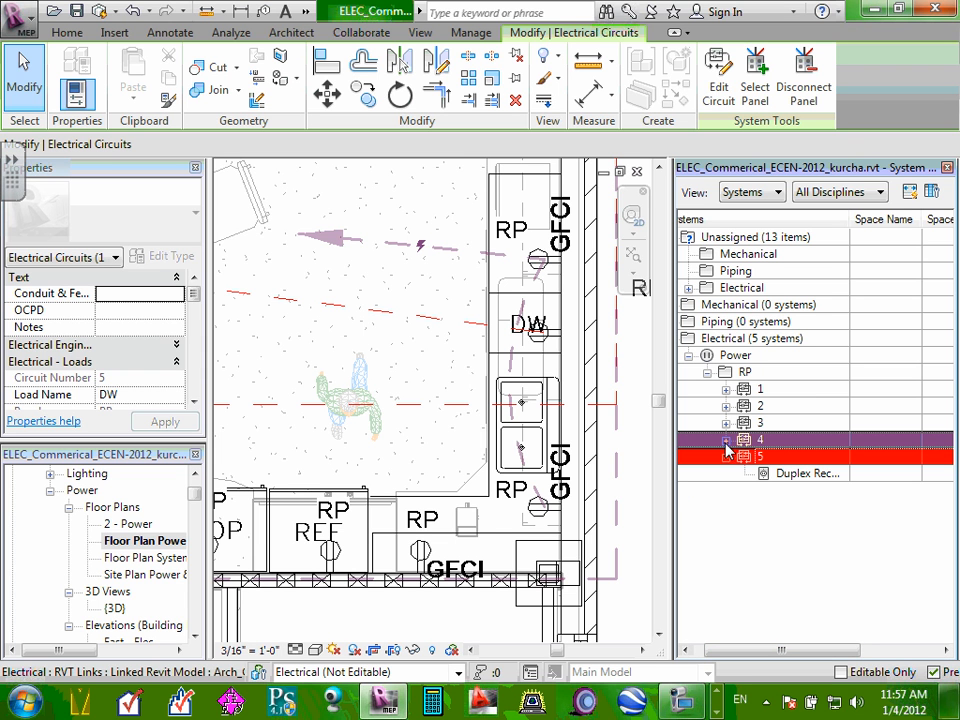
{"action": "left_click", "coordinate": [725, 458]}
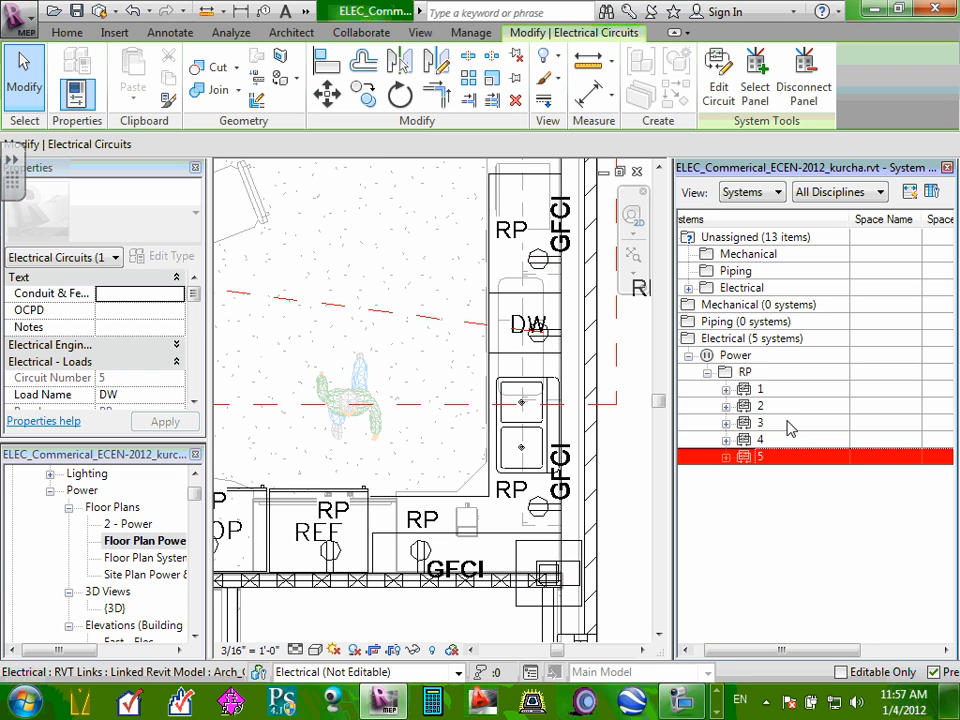
{"action": "left_click", "coordinate": [737, 406]}
{"action": "left_click", "coordinate": [352, 264]}
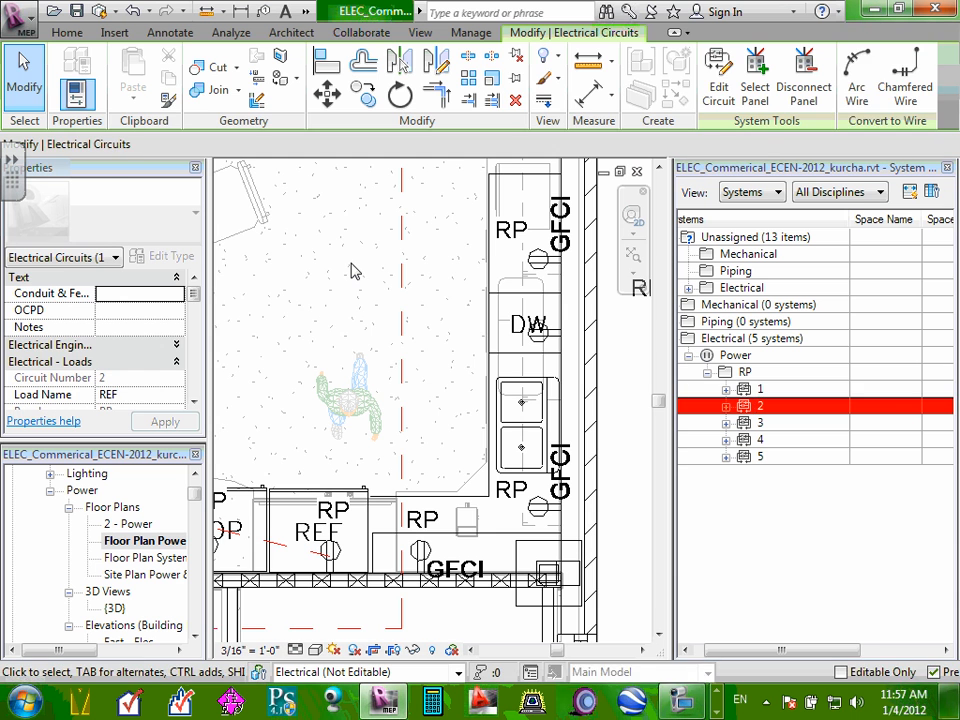
{"action": "left_click", "coordinate": [359, 257]}
{"action": "scroll", "coordinate": [362, 264], "scroll_direction": "down", "scroll_amount": 3}
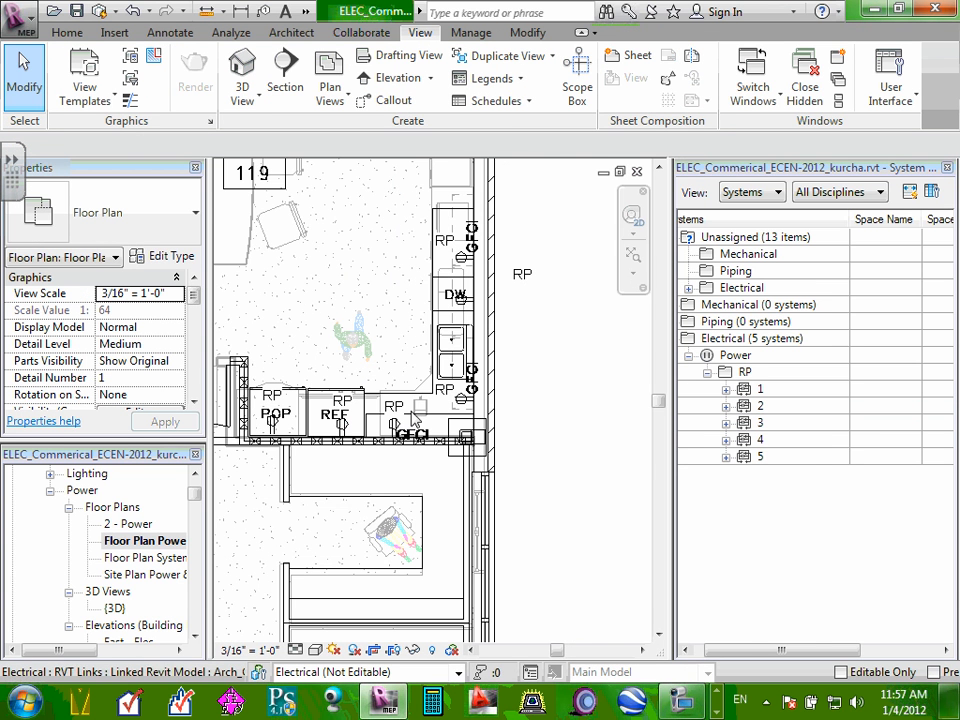
{"action": "left_click_drag", "start_coordinate": [751, 657], "coordinate": [729, 650]}
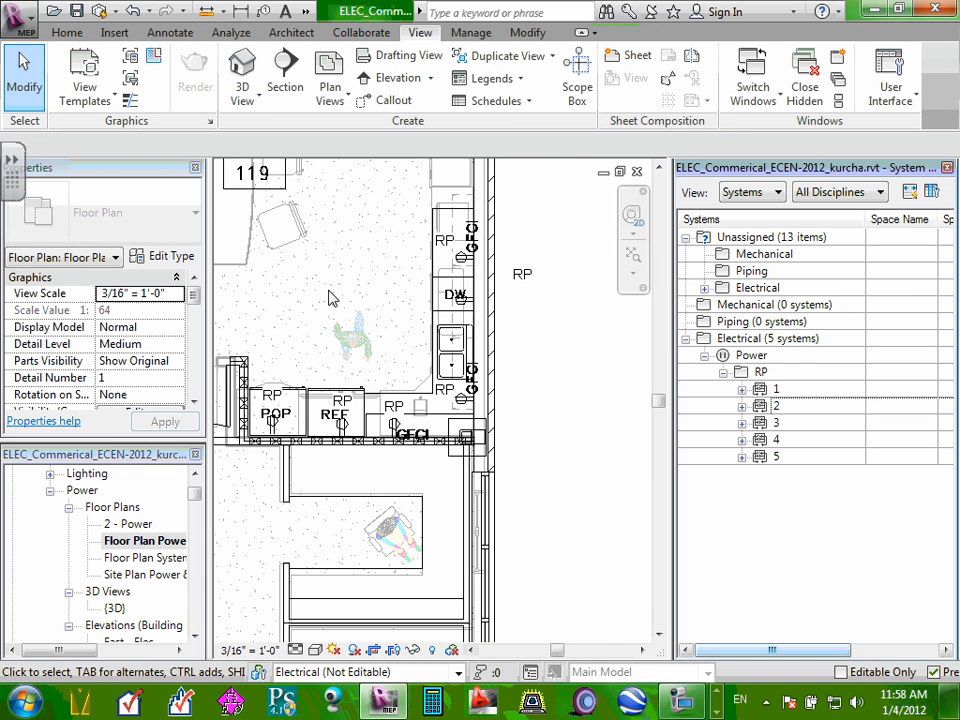
- Move the dishwasher receptacle's RP panel tag from outside the exterior wall to beside the DW label
{"action": "middle_click_drag", "start_coordinate": [332, 295], "coordinate": [441, 343]}
{"action": "scroll", "coordinate": [441, 343], "scroll_direction": "up", "scroll_amount": 1}
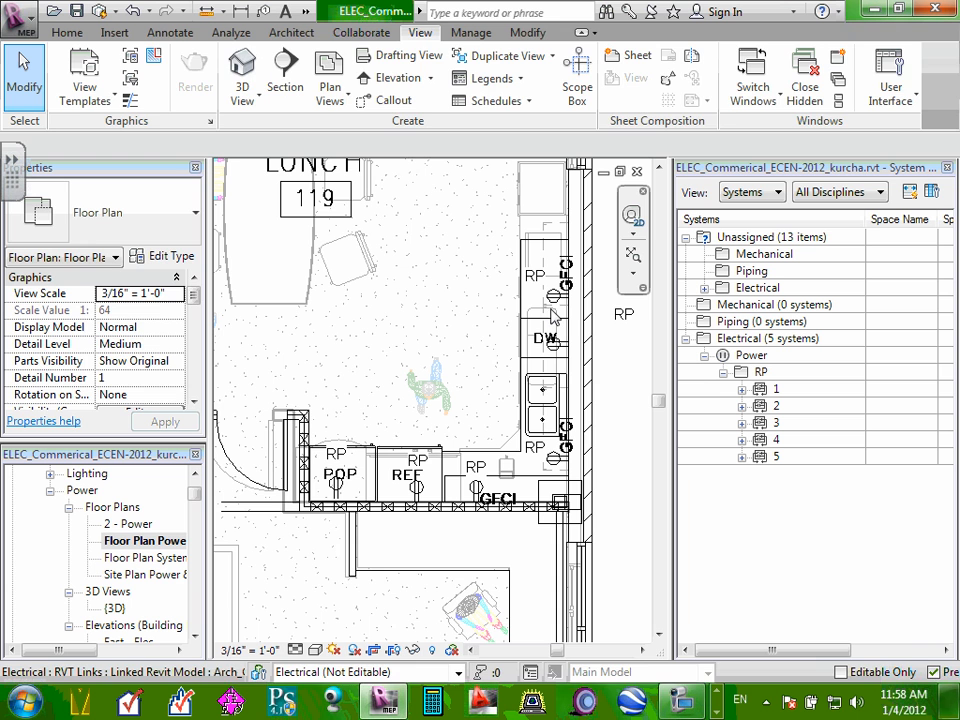
{"action": "left_click", "coordinate": [624, 319]}
{"action": "left_click_drag", "start_coordinate": [624, 321], "coordinate": [513, 340]}
- Create a power circuit for the receptacle on the exterior wall at the upper-right corner of lunch room 119
{"action": "scroll", "coordinate": [390, 335], "scroll_direction": "down", "scroll_amount": 4}
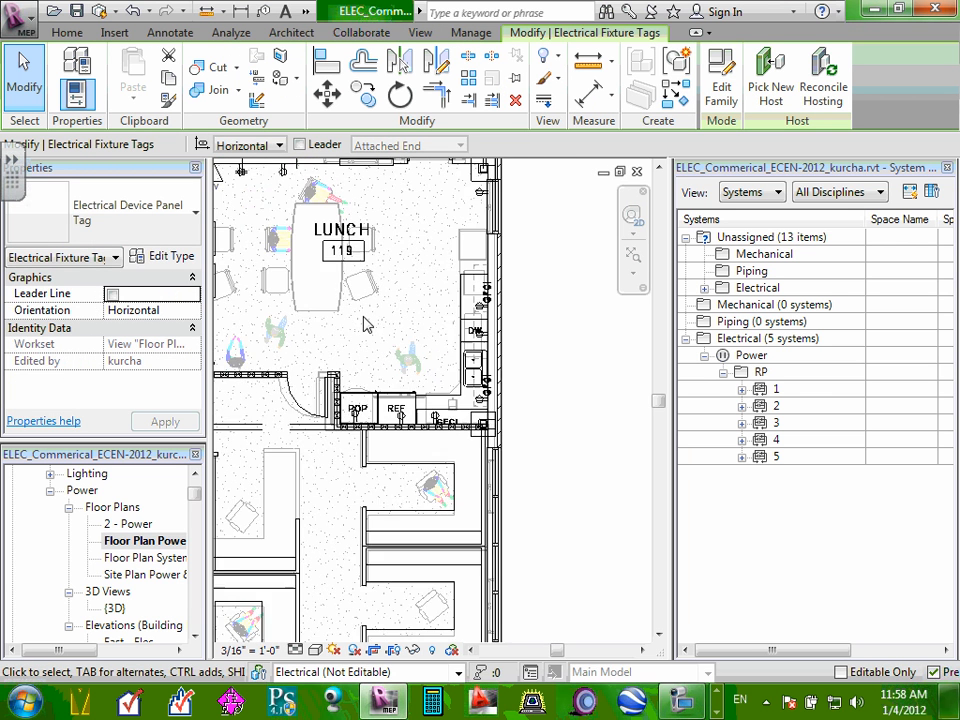
{"action": "middle_click_drag", "start_coordinate": [393, 245], "coordinate": [474, 257]}
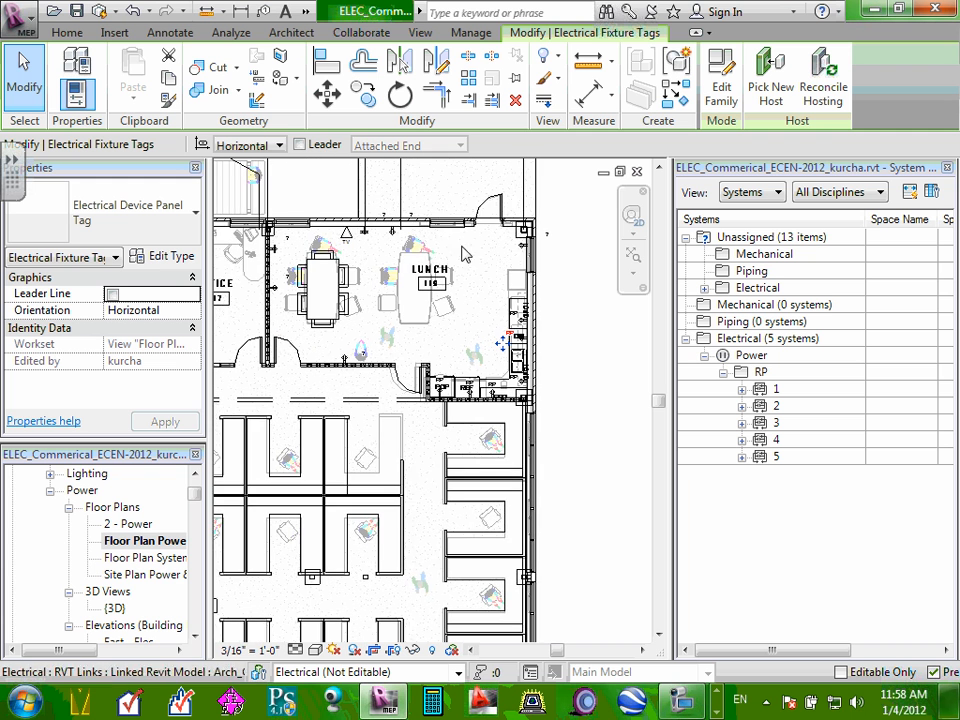
{"action": "scroll", "coordinate": [364, 248], "scroll_direction": "up", "scroll_amount": 1}
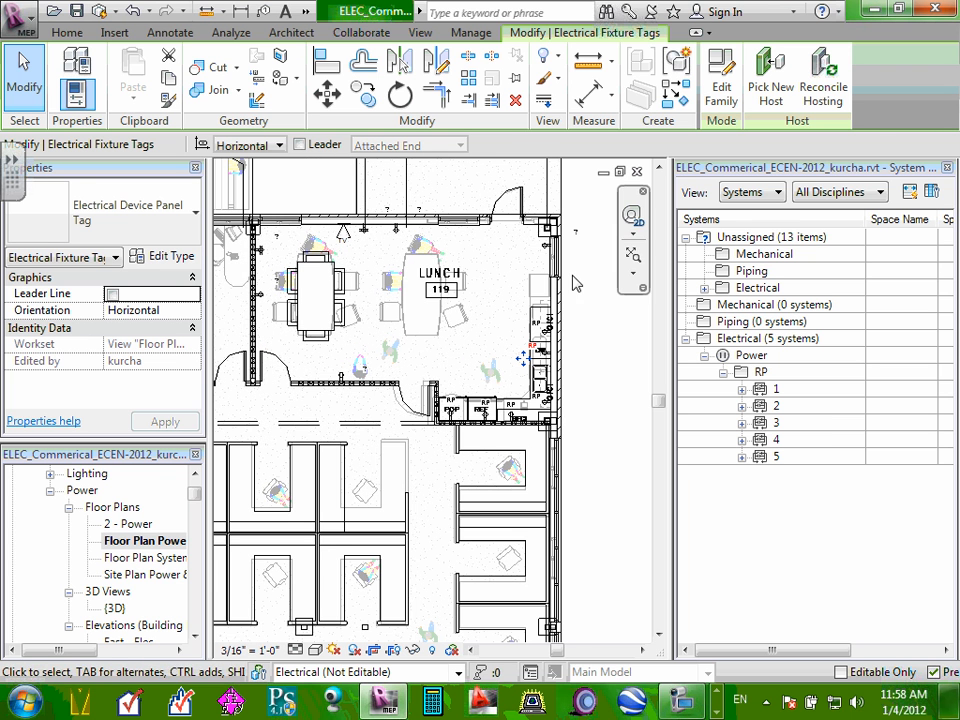
{"action": "scroll", "coordinate": [505, 240], "scroll_direction": "up", "scroll_amount": 2}
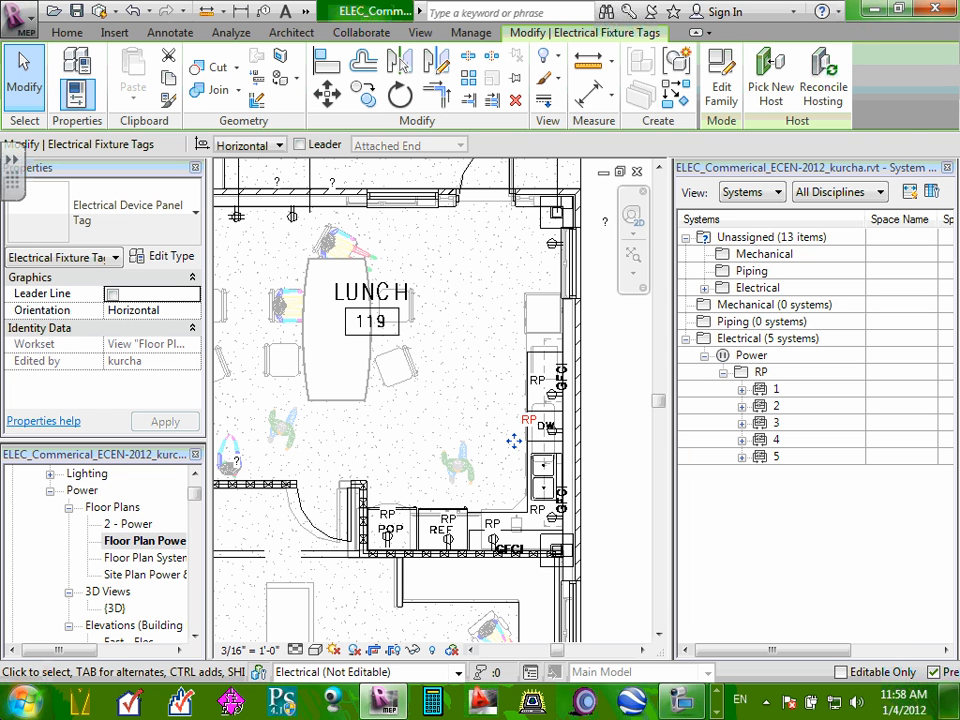
{"action": "left_click", "coordinate": [552, 243]}
{"action": "left_click", "coordinate": [858, 80]}
{"action": "left_click", "coordinate": [855, 161]}
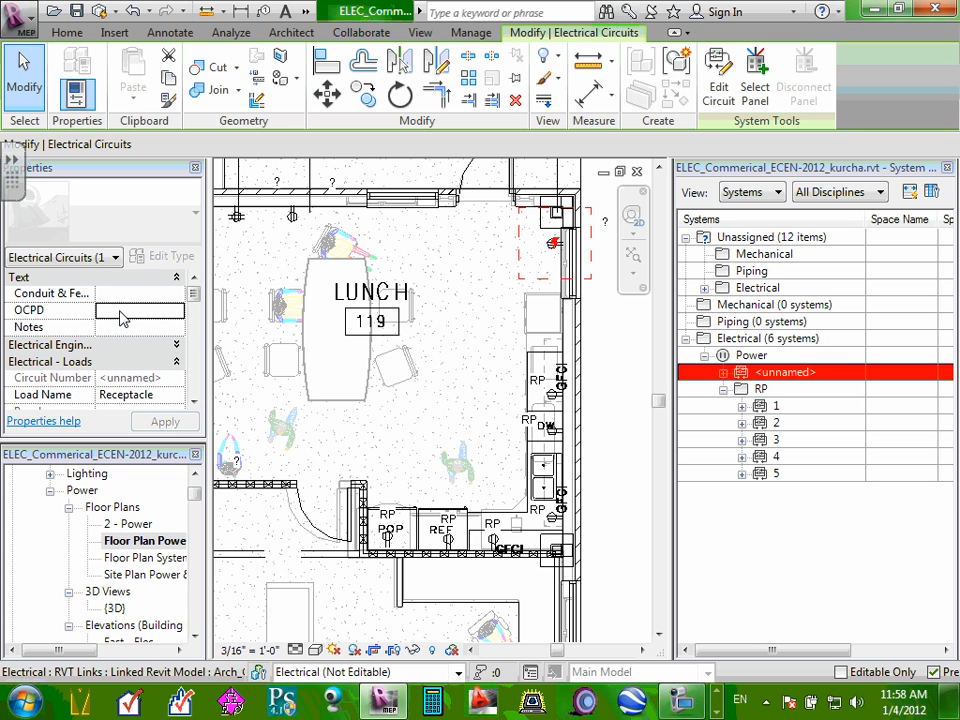
- Set the new circuit's Load Name to "Room 119 Recp" and apply it
{"action": "left_click", "coordinate": [160, 395]}
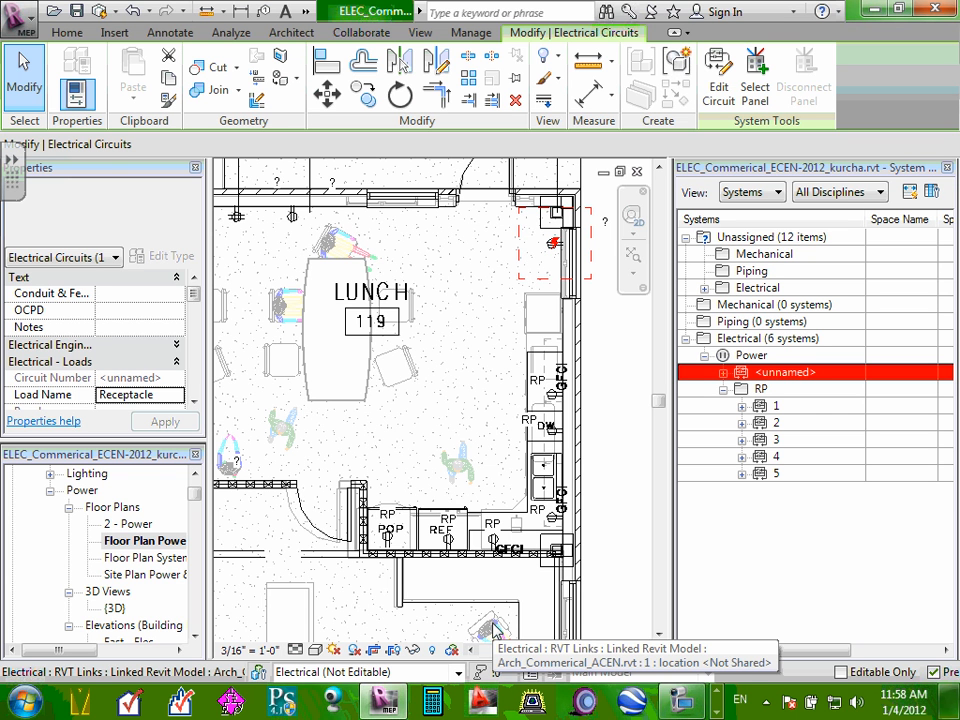
{"action": "key", "text": "m"}
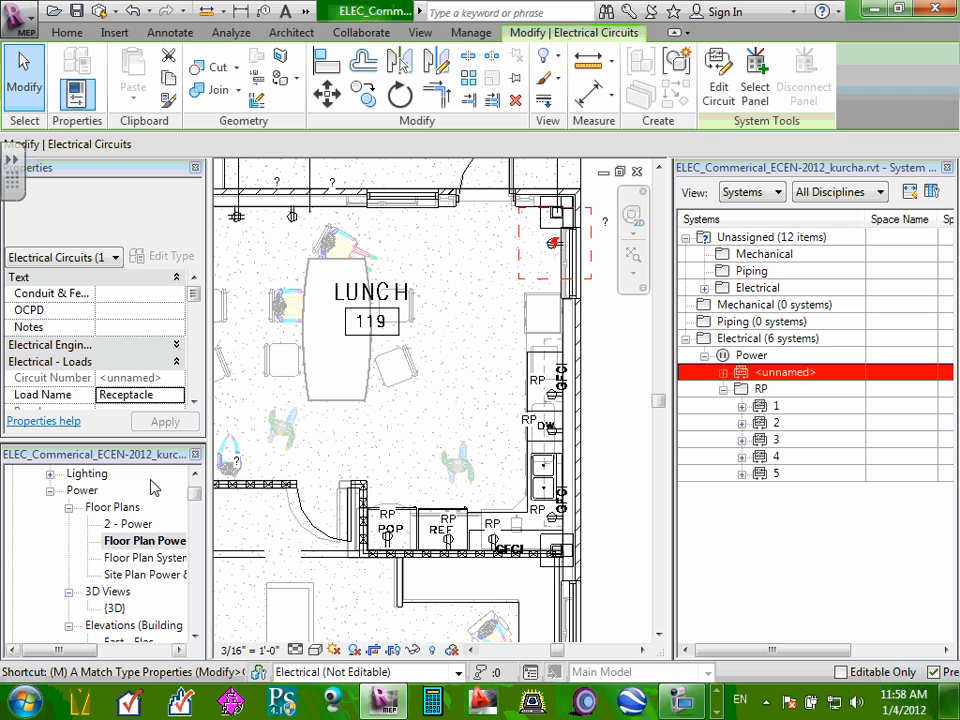
{"action": "double_click", "coordinate": [164, 396]}
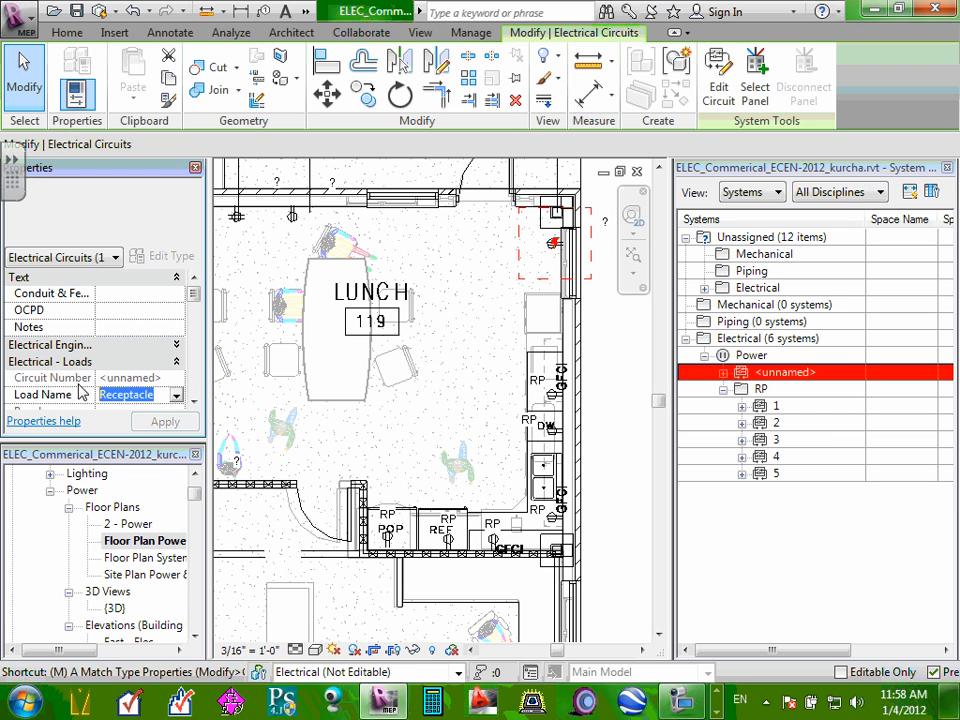
{"action": "type", "text": "Roo"}
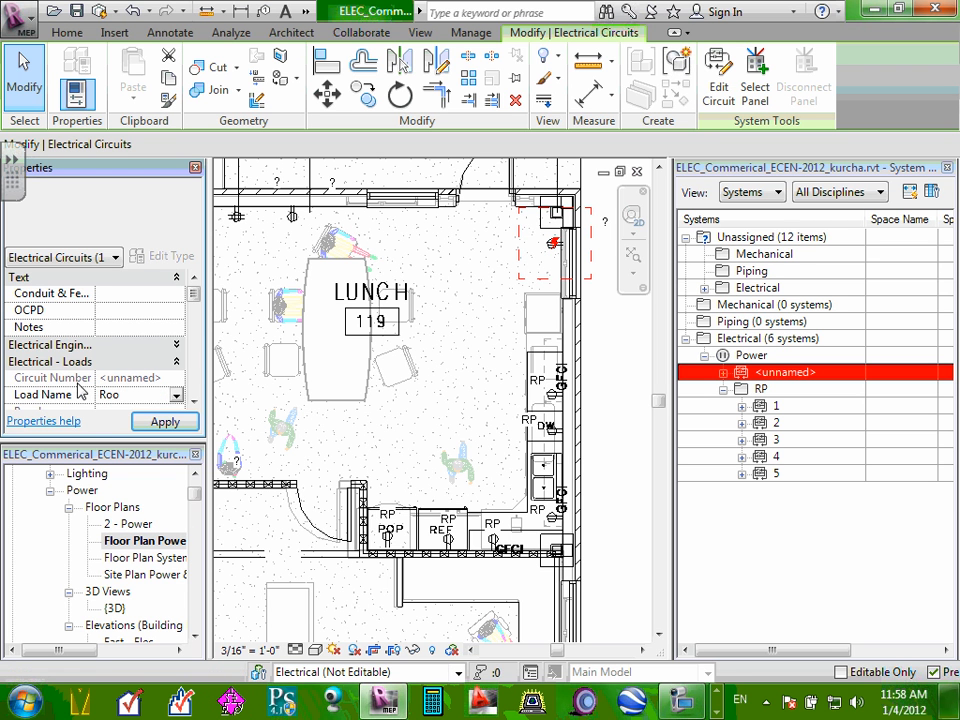
{"action": "type", "text": "m 119 Recp"}
{"action": "left_click", "coordinate": [165, 421]}
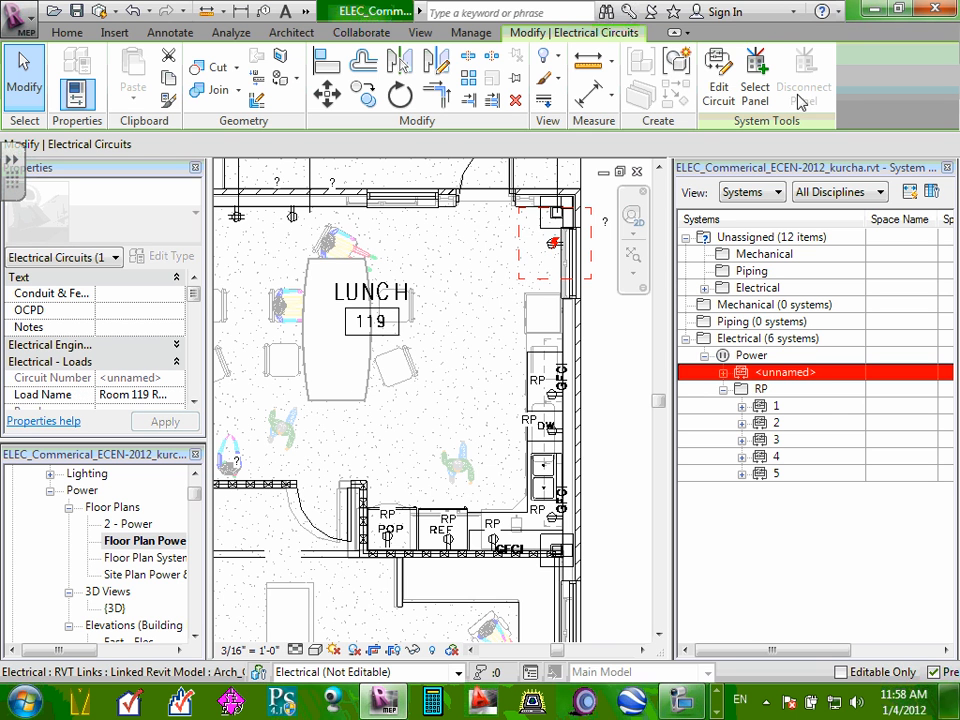
- Assign the Room 119 receptacle circuit to panel RP
{"action": "left_click", "coordinate": [755, 95]}
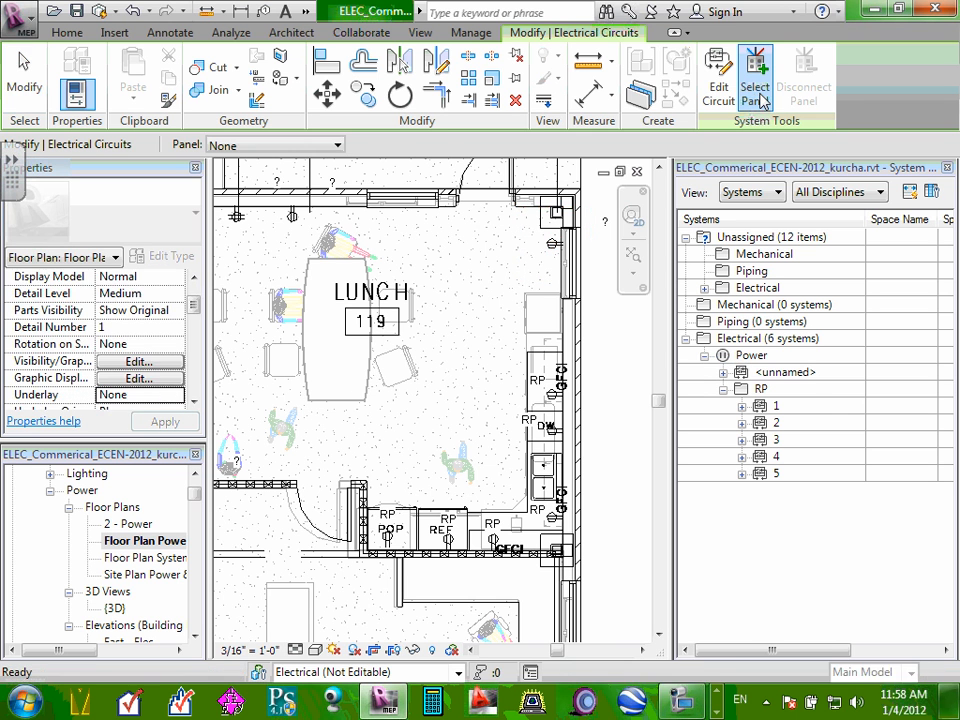
{"action": "left_click", "coordinate": [338, 148]}
{"action": "left_click", "coordinate": [259, 207]}
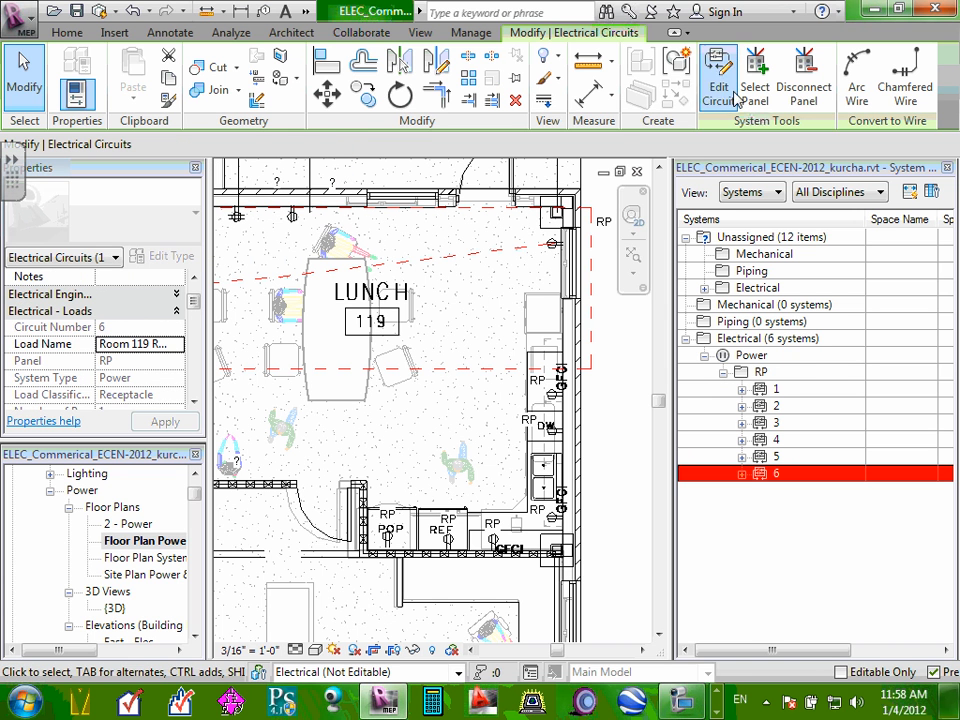
- Edit the Room 119 receptacle circuit and add the duplex receptacle on the lunch room's upper exterior wall, near grid 13
{"action": "left_click", "coordinate": [737, 97]}
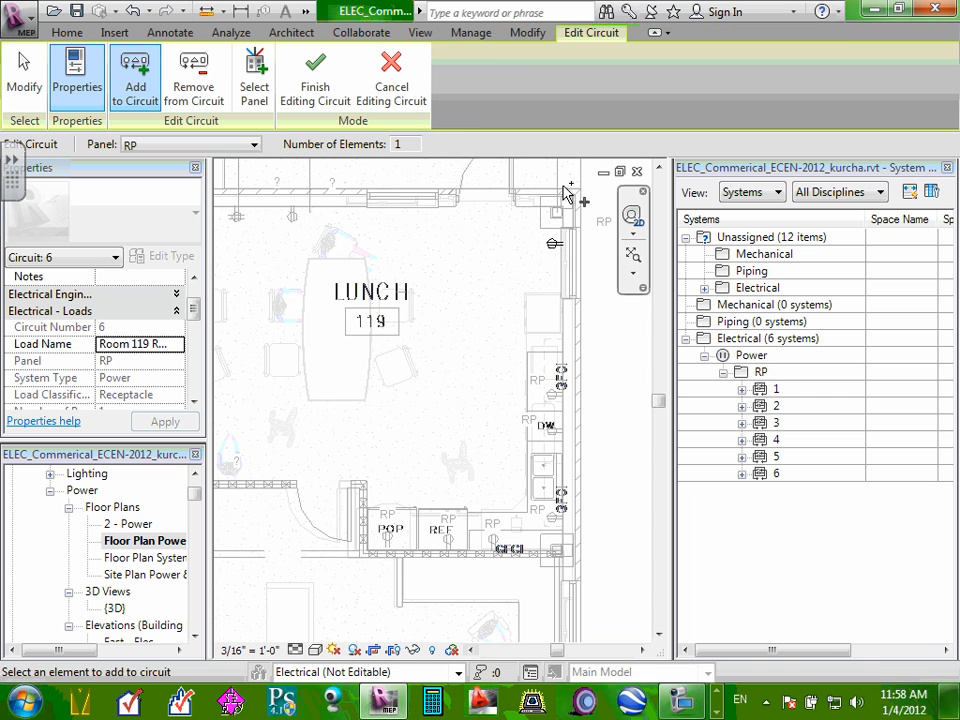
{"action": "scroll", "coordinate": [476, 354], "scroll_direction": "down", "scroll_amount": 2}
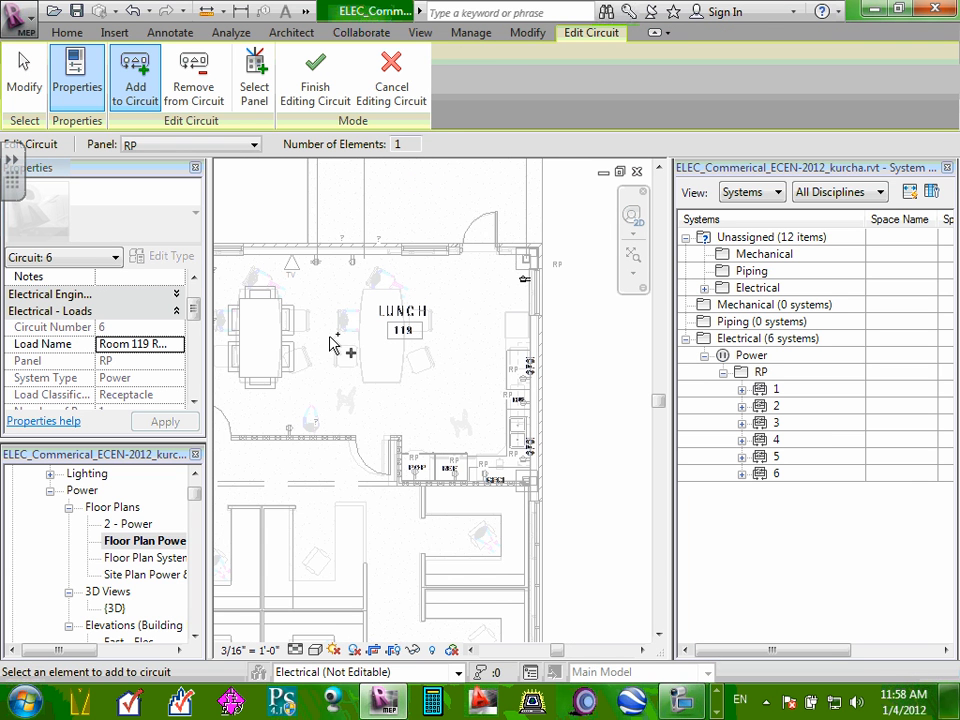
{"action": "middle_click_drag", "start_coordinate": [330, 343], "coordinate": [429, 332]}
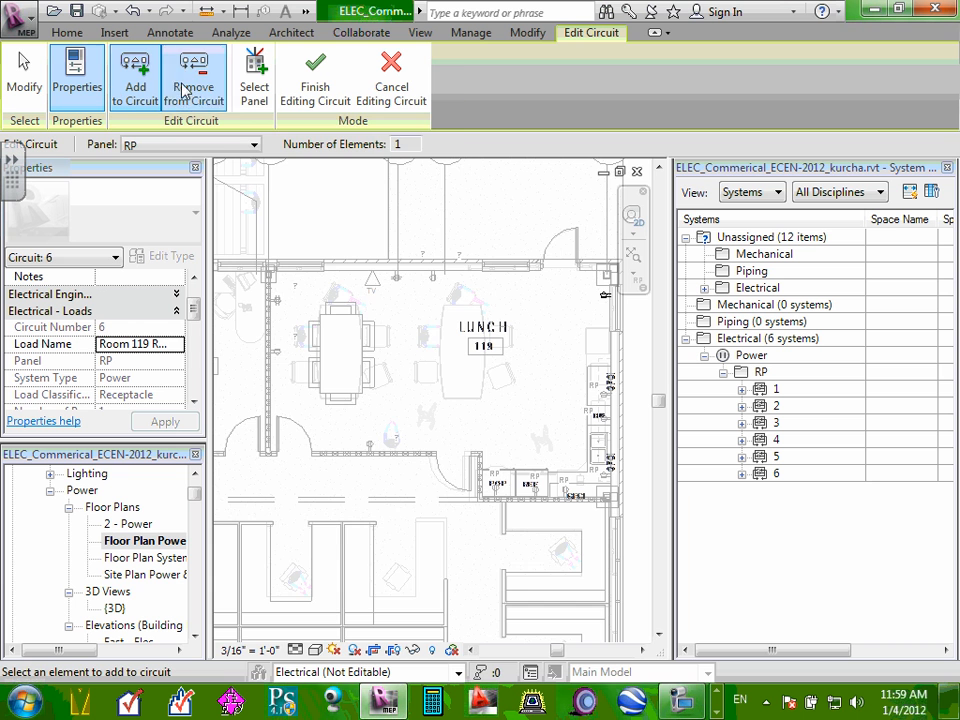
{"action": "left_click", "coordinate": [130, 78]}
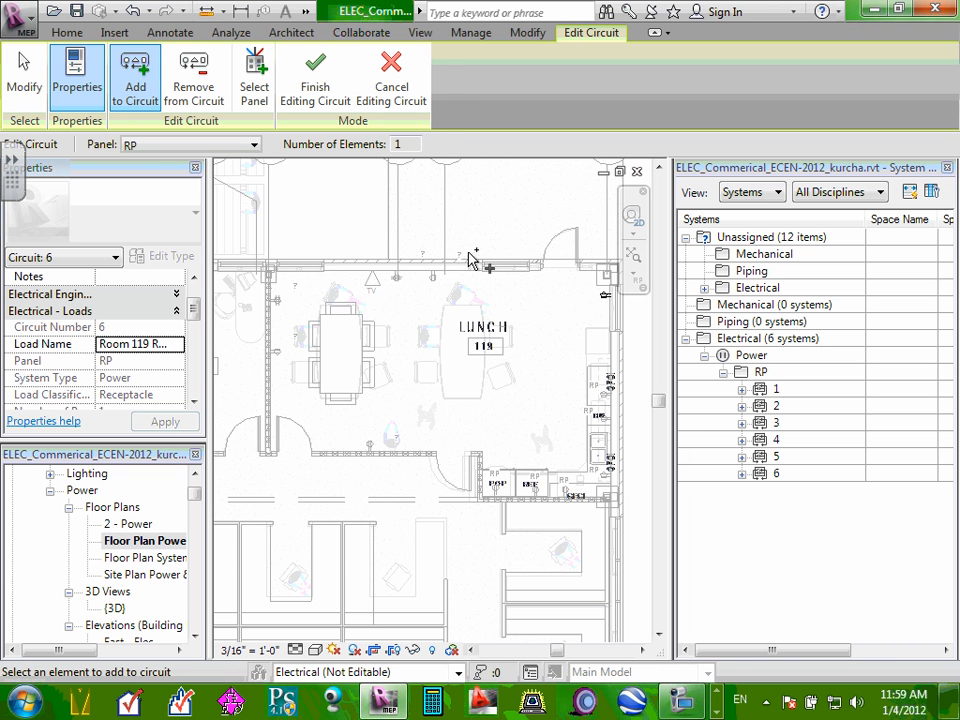
{"action": "scroll", "coordinate": [431, 279], "scroll_direction": "up", "scroll_amount": 2}
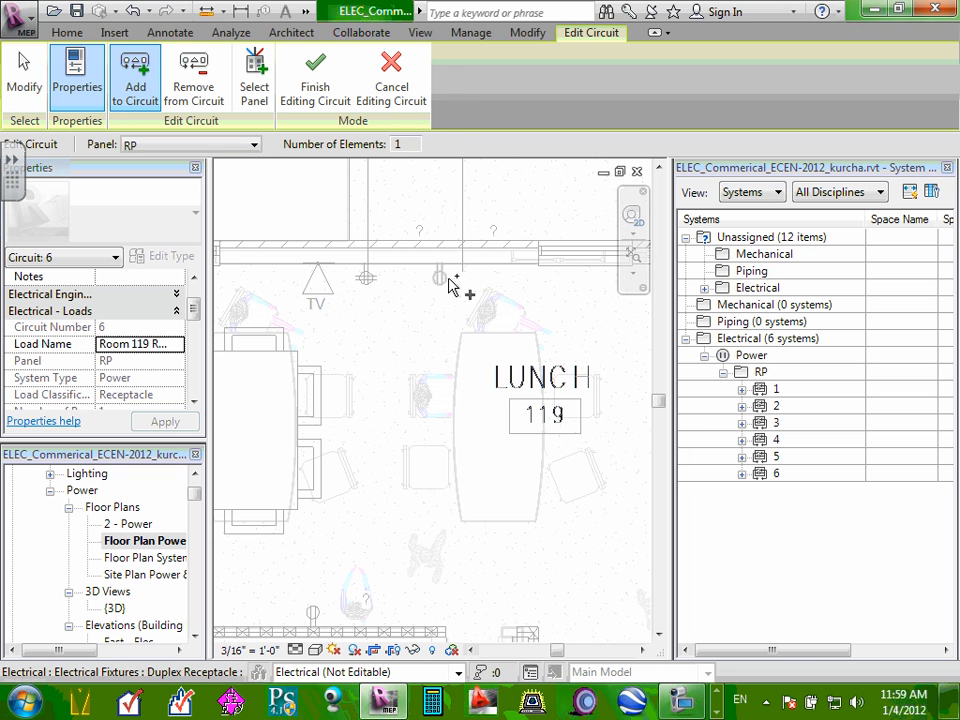
{"action": "left_click", "coordinate": [444, 278]}
- Add the duplex receptacles on the office partition wall and the lunch room's lower corridor wall to the same circuit
{"action": "scroll", "coordinate": [440, 299], "scroll_direction": "down", "scroll_amount": 2}
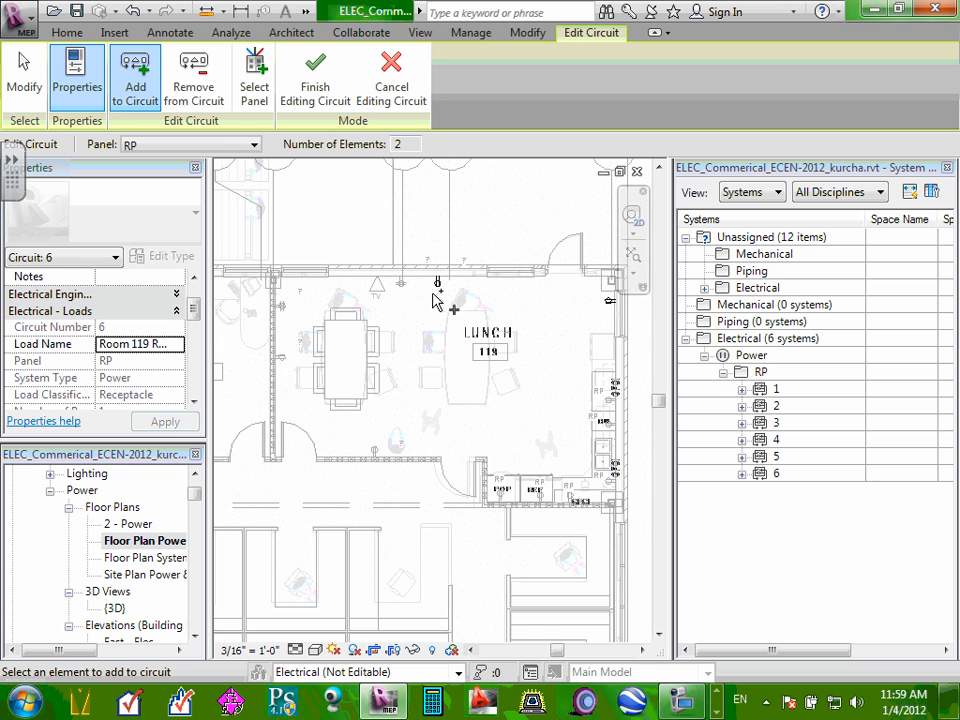
{"action": "scroll", "coordinate": [283, 364], "scroll_direction": "up", "scroll_amount": 2}
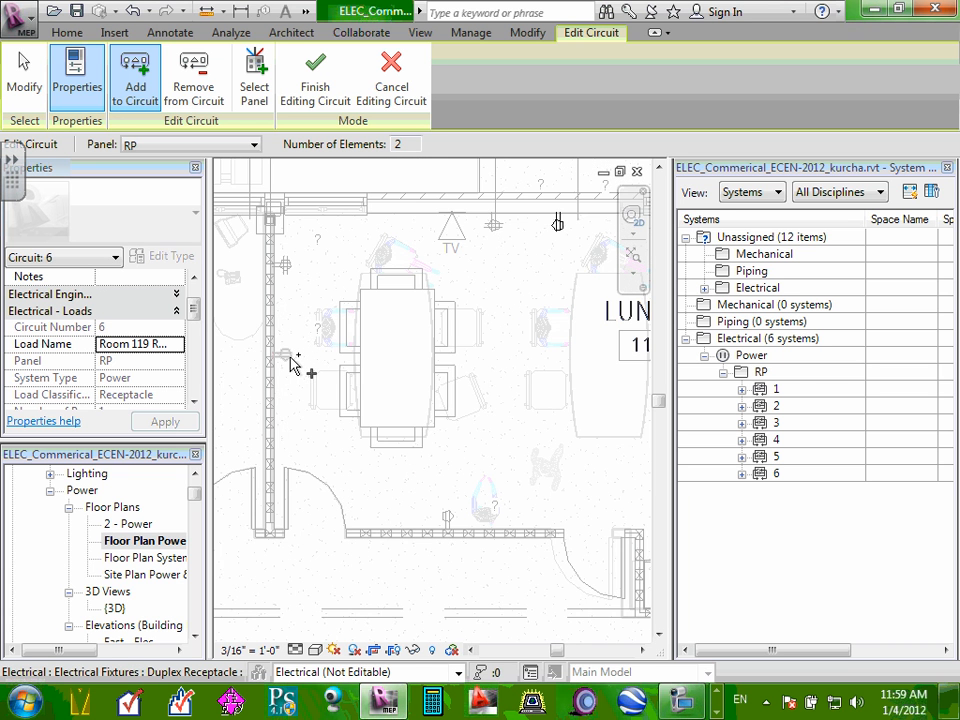
{"action": "scroll", "coordinate": [290, 364], "scroll_direction": "up", "scroll_amount": 2}
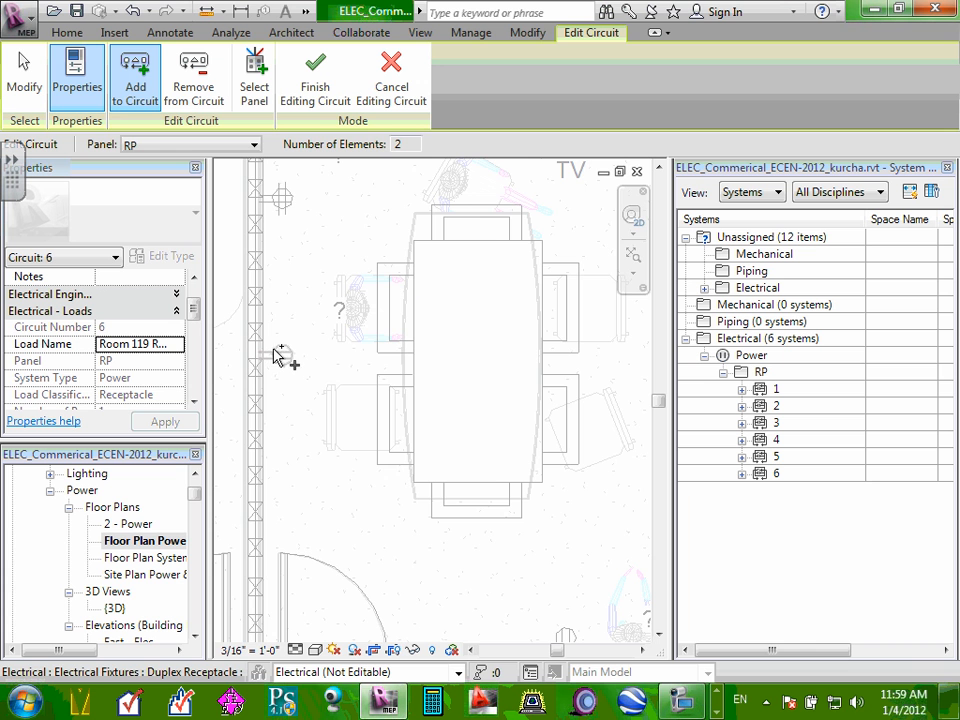
{"action": "left_click", "coordinate": [285, 358]}
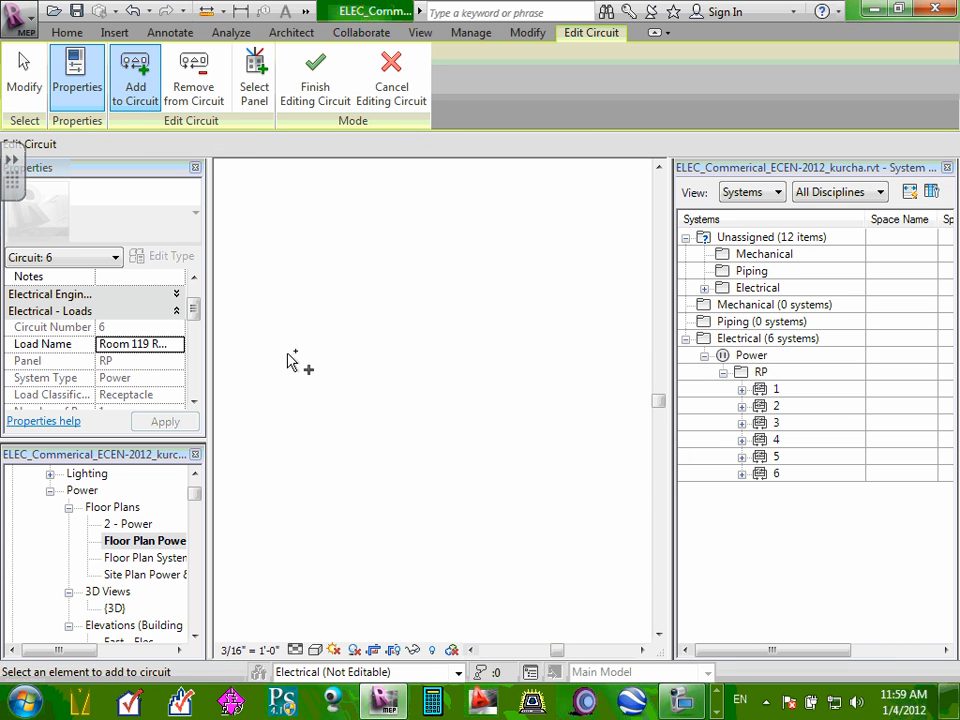
{"action": "scroll", "coordinate": [280, 355], "scroll_direction": "down", "scroll_amount": 3}
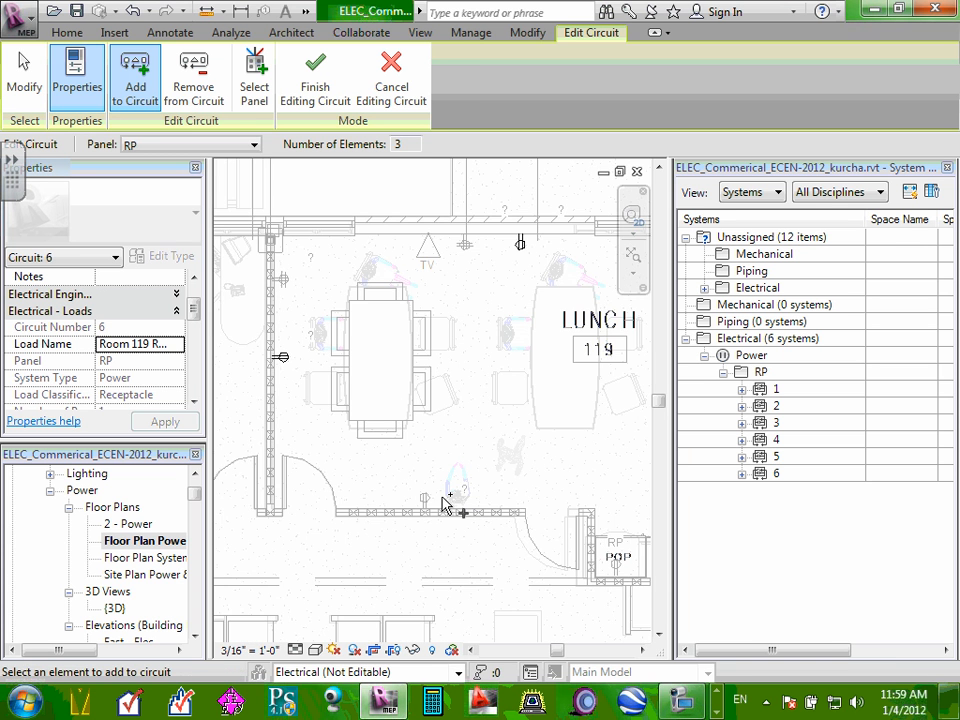
{"action": "scroll", "coordinate": [445, 505], "scroll_direction": "up", "scroll_amount": 2}
{"action": "left_click", "coordinate": [432, 504]}
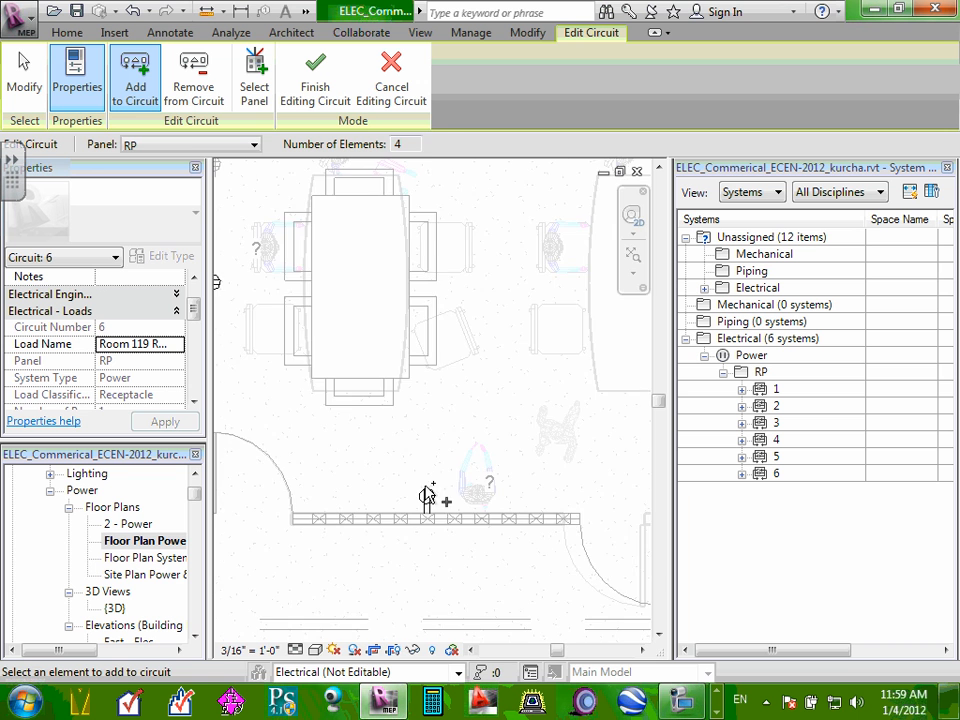
- Finish editing the Room 119 receptacle circuit and list the devices under circuit 6 of panel RP
{"action": "scroll", "coordinate": [435, 474], "scroll_direction": "down", "scroll_amount": 2}
{"action": "scroll", "coordinate": [548, 402], "scroll_direction": "down", "scroll_amount": 1}
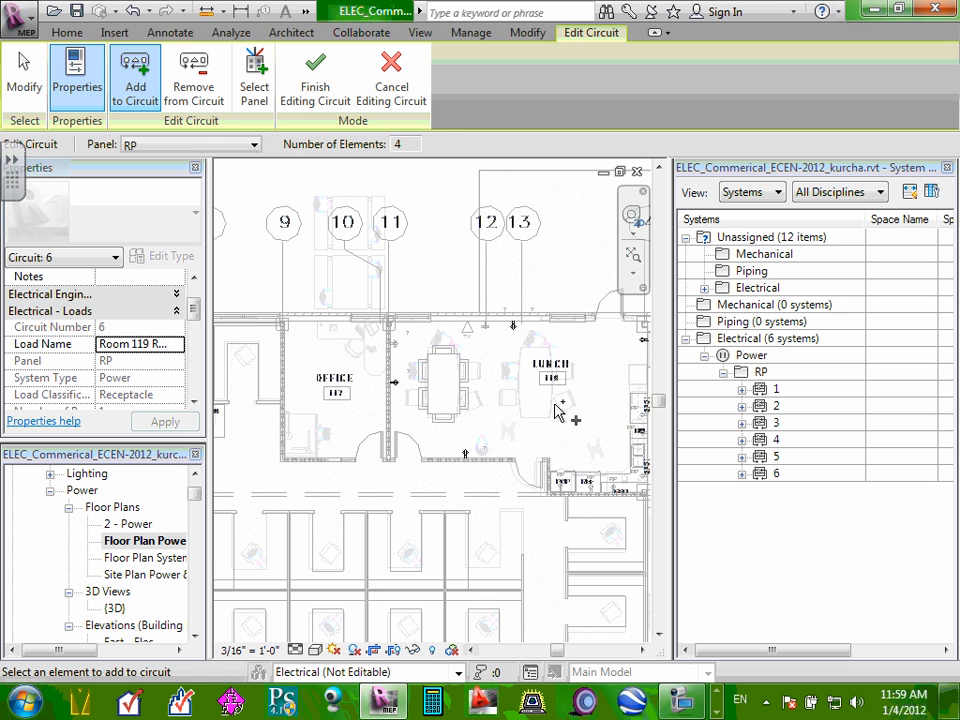
{"action": "middle_click_drag", "start_coordinate": [598, 407], "coordinate": [400, 380]}
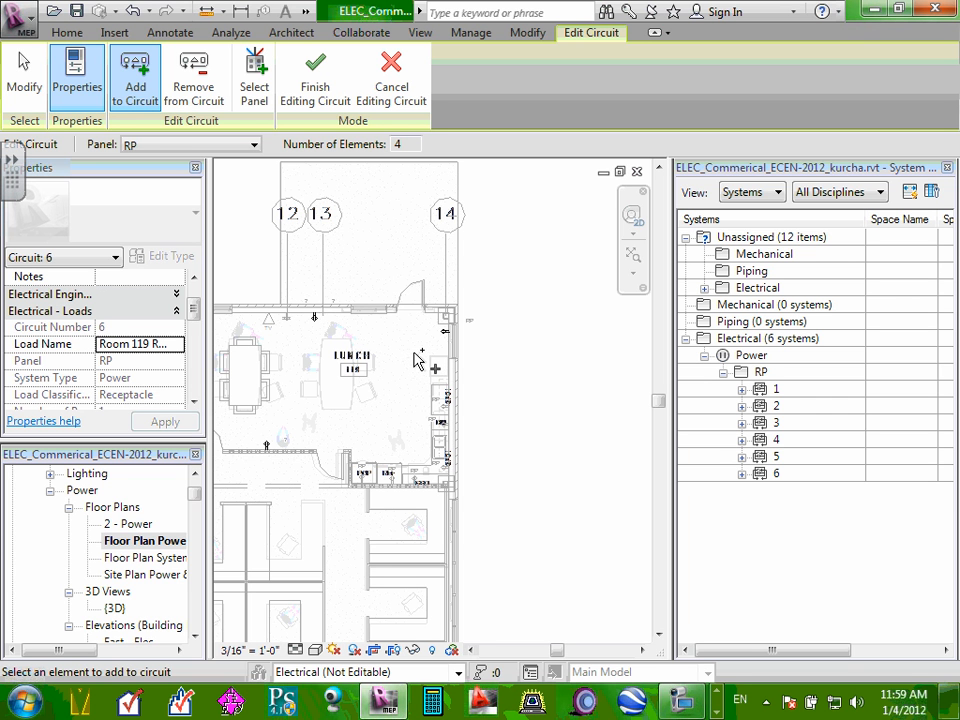
{"action": "left_click", "coordinate": [305, 95]}
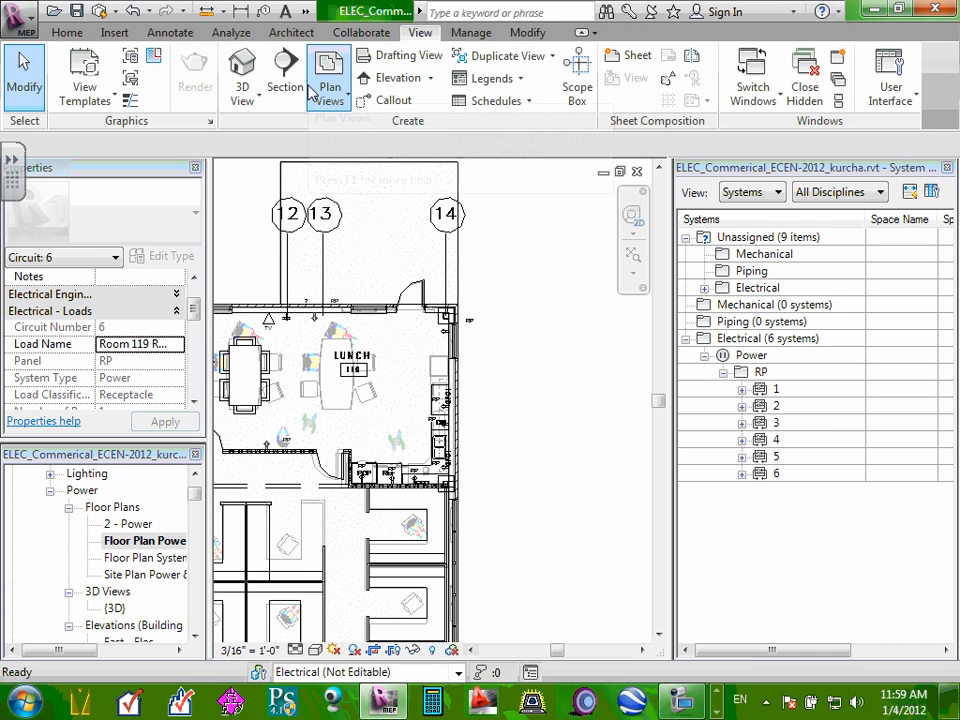
{"action": "left_click", "coordinate": [742, 476]}
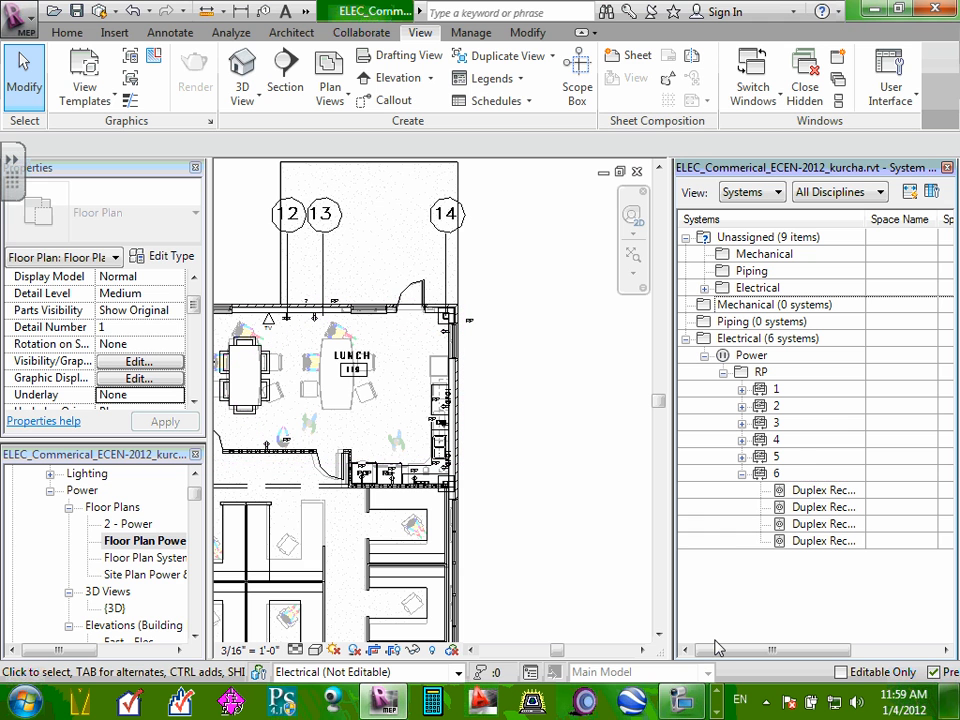
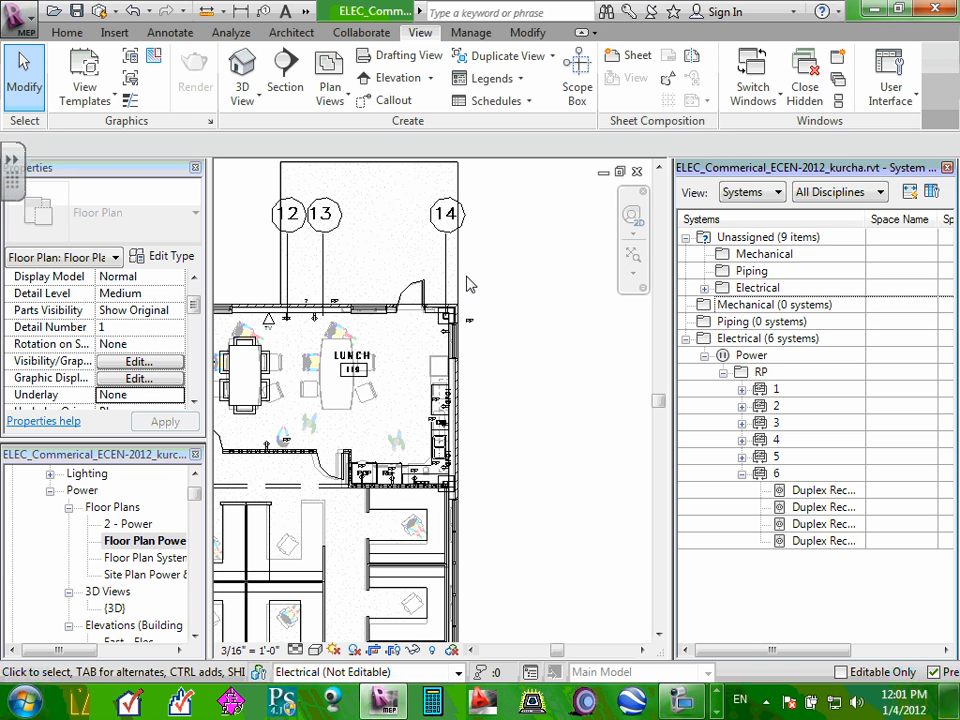
- Create a power circuit for the quadruplex receptacle beside the TV outlet on the lunch room's exterior wall
{"action": "middle_click_drag", "start_coordinate": [296, 346], "coordinate": [350, 344]}
{"action": "scroll", "coordinate": [270, 350], "scroll_direction": "up", "scroll_amount": 4}
{"action": "middle_click_drag", "start_coordinate": [262, 354], "coordinate": [350, 363]}
{"action": "scroll", "coordinate": [310, 365], "scroll_direction": "up", "scroll_amount": 3}
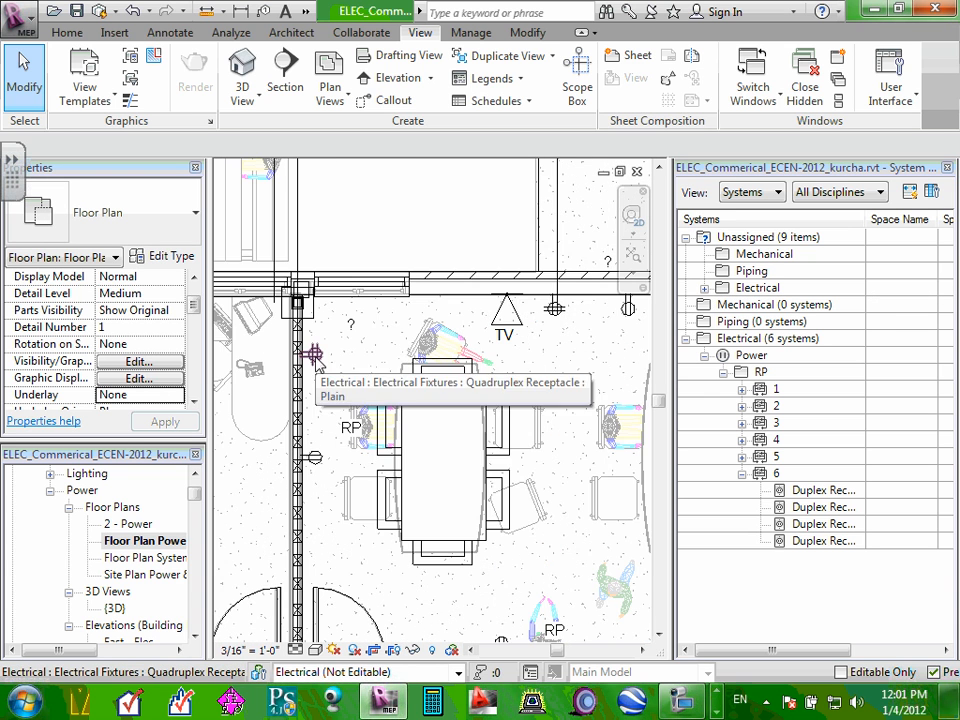
{"action": "scroll", "coordinate": [312, 358], "scroll_direction": "down", "scroll_amount": 3}
{"action": "scroll", "coordinate": [547, 340], "scroll_direction": "up", "scroll_amount": 2}
{"action": "scroll", "coordinate": [547, 340], "scroll_direction": "up", "scroll_amount": 1}
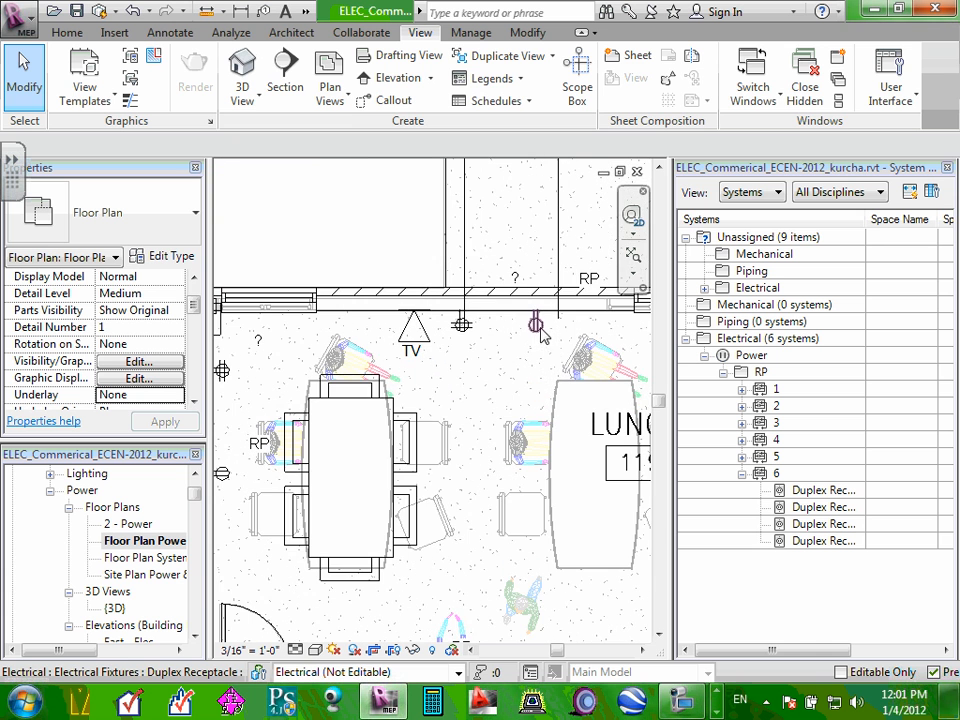
{"action": "scroll", "coordinate": [520, 327], "scroll_direction": "up", "scroll_amount": 2}
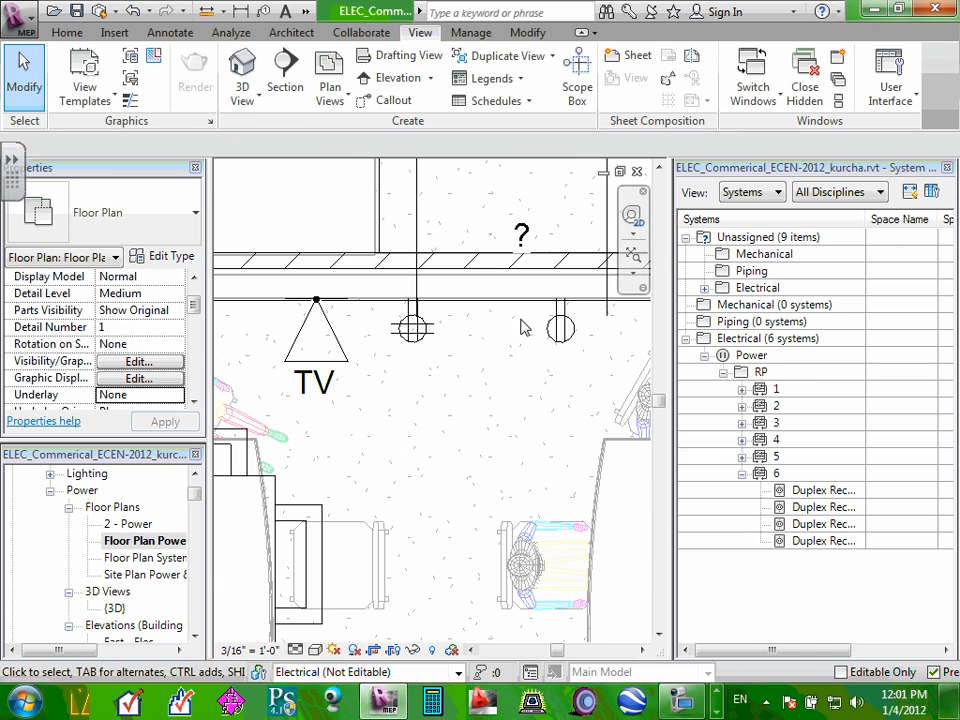
{"action": "left_click", "coordinate": [411, 330]}
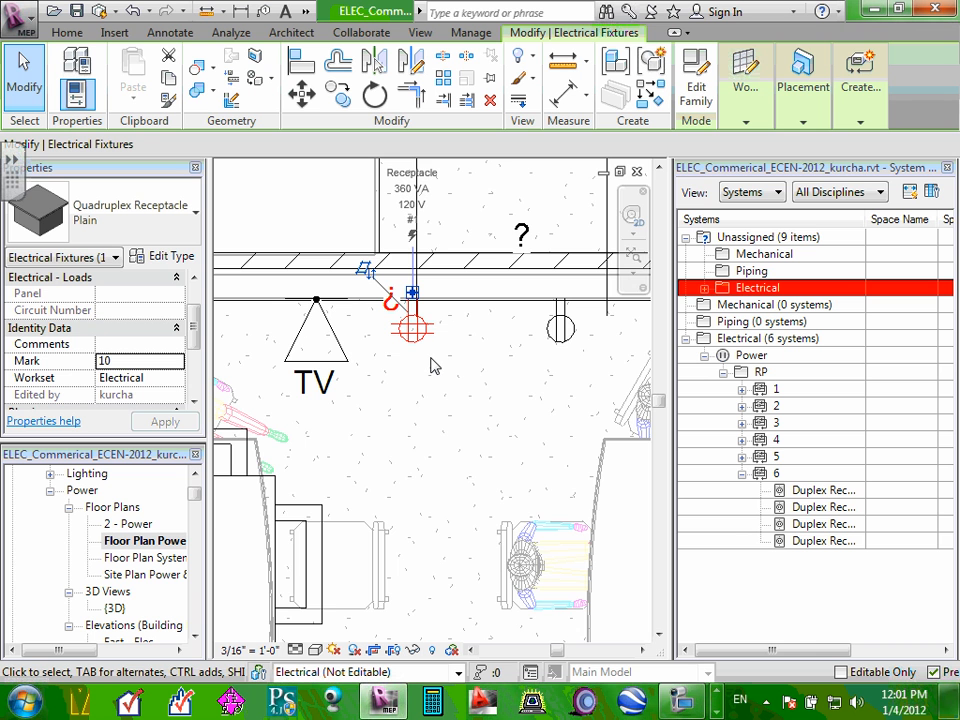
{"action": "scroll", "coordinate": [433, 366], "scroll_direction": "down", "scroll_amount": 4}
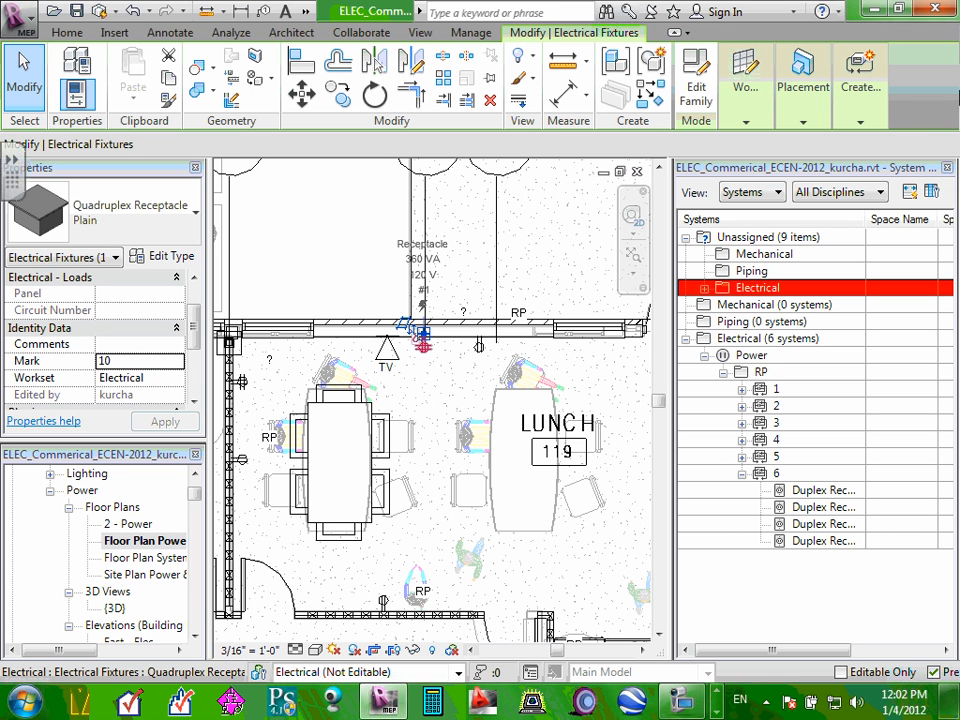
{"action": "left_click", "coordinate": [860, 87]}
{"action": "left_click", "coordinate": [851, 158]}
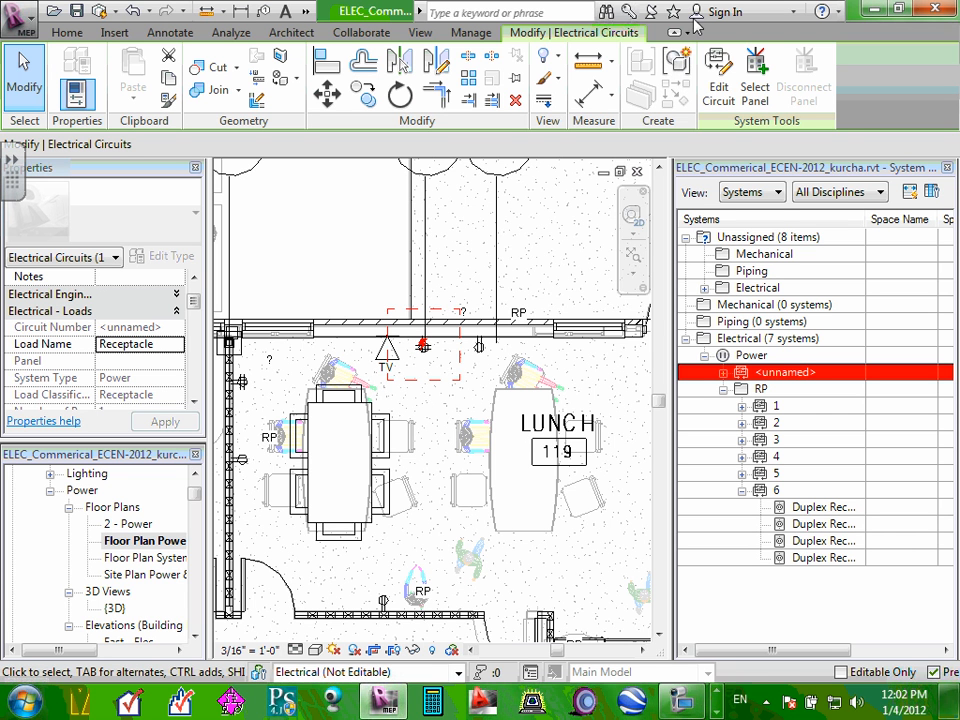
- Assign the quadruplex receptacle's circuit to panel RP
{"action": "left_click", "coordinate": [759, 98]}
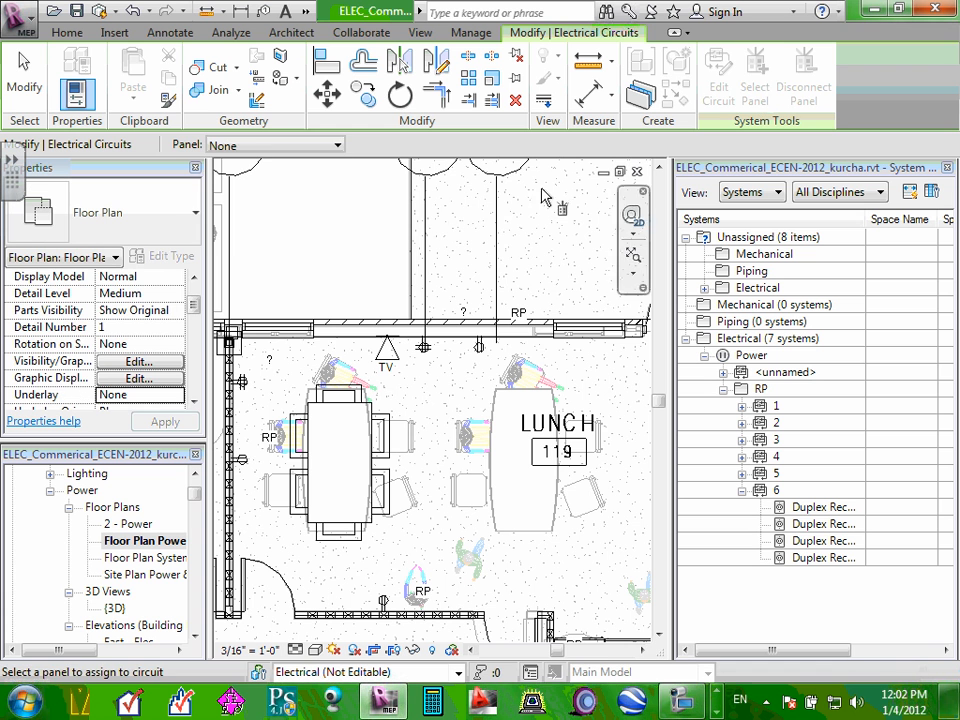
{"action": "left_click", "coordinate": [337, 146]}
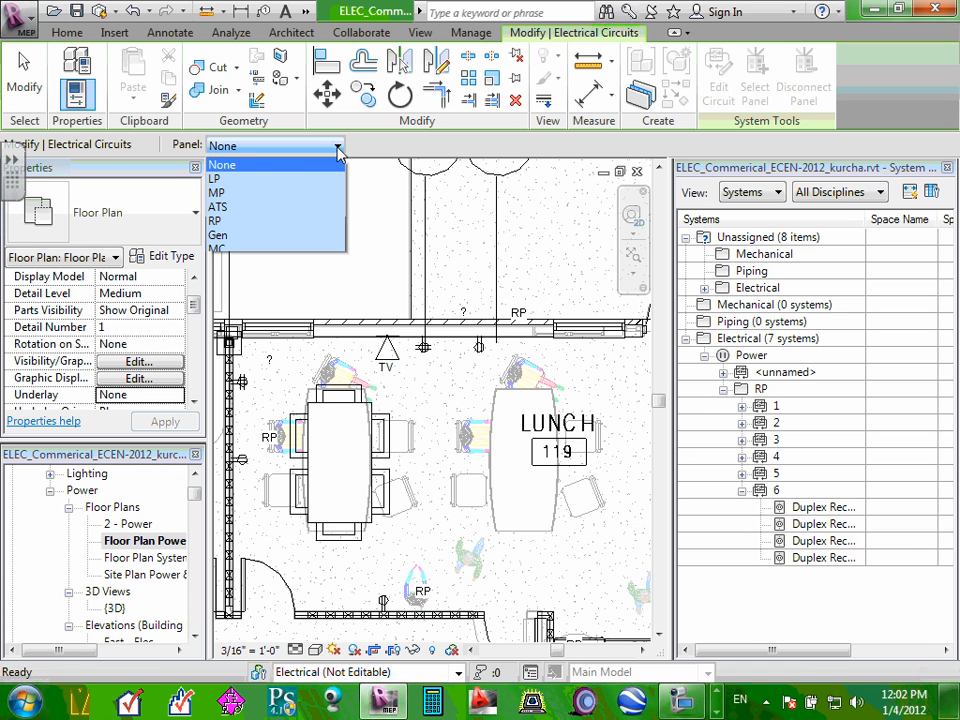
{"action": "left_click", "coordinate": [263, 221]}
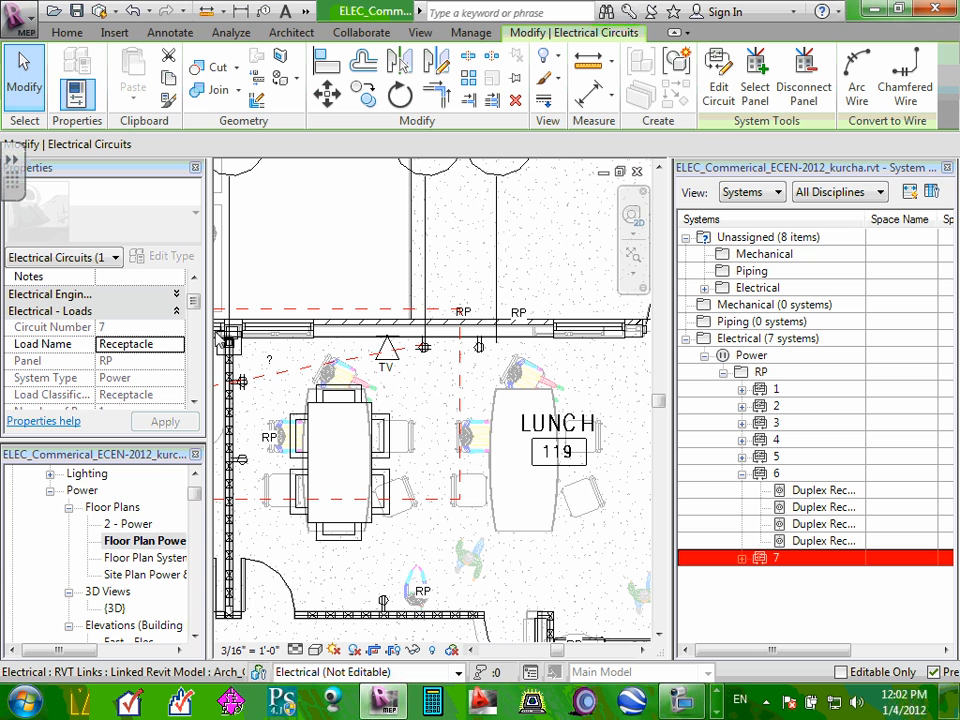
- Set the Load Name of circuit 7 to "Tech & TV Rece" and apply it
{"action": "left_click", "coordinate": [165, 343]}
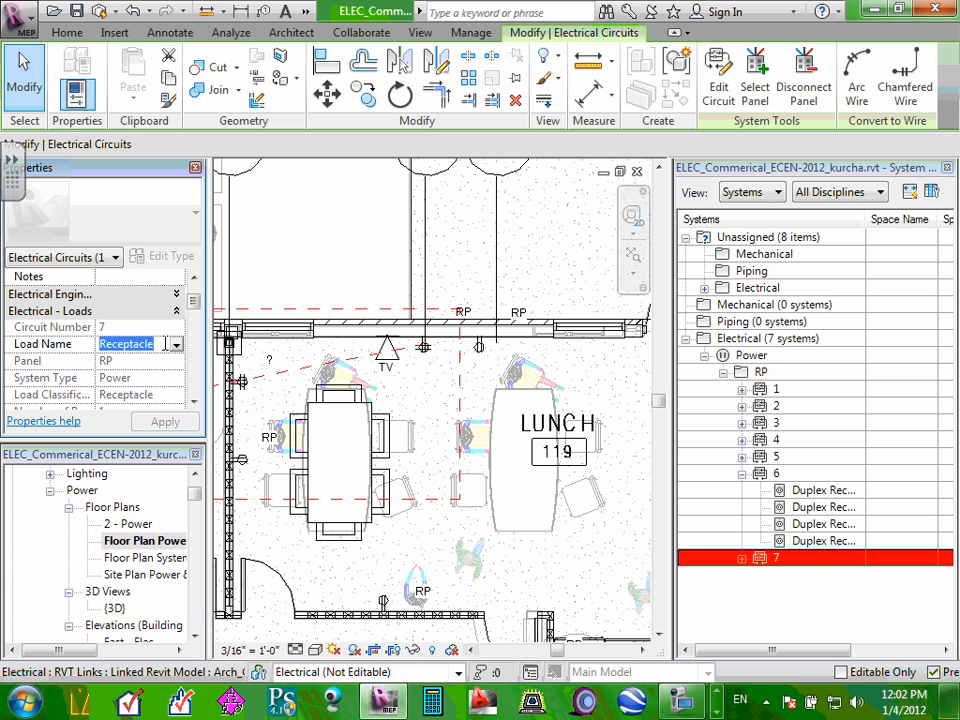
{"action": "type", "text": "Tech"}
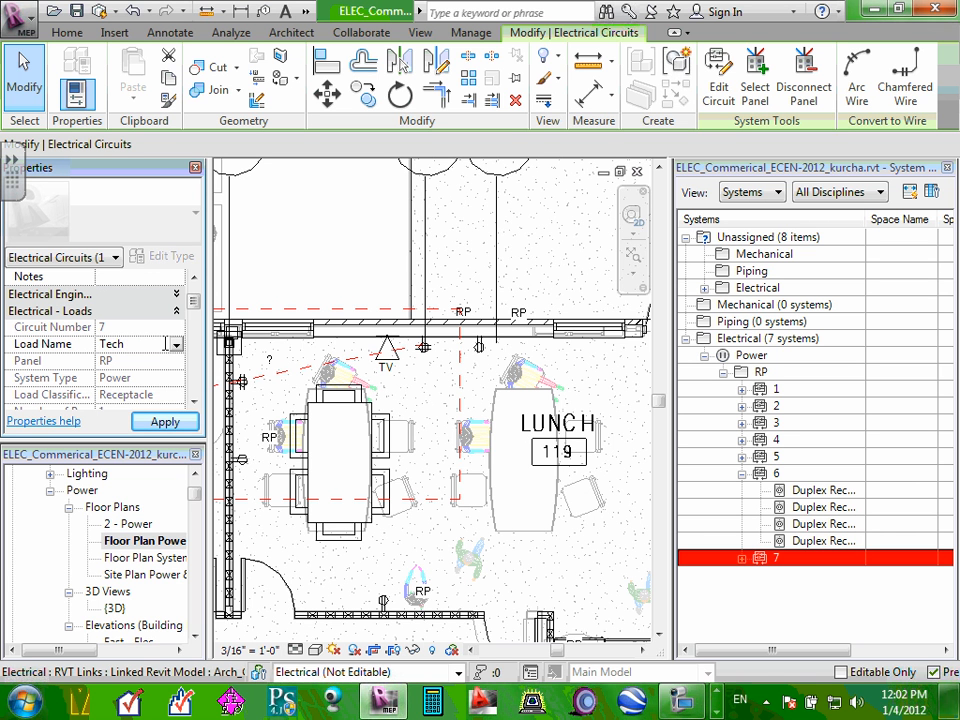
{"action": "type", "text": " & T"}
{"action": "type", "text": "V Rece"}
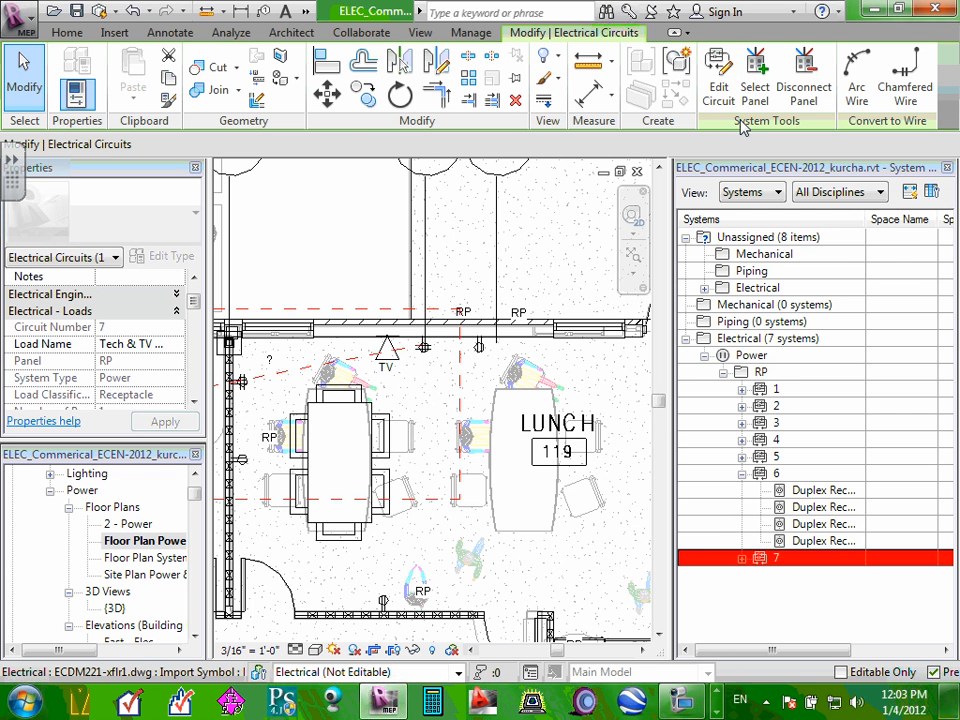
- Add the quadruplex receptacle on the office partition wall to circuit 7 and finish editing the circuit
{"action": "left_click", "coordinate": [724, 88]}
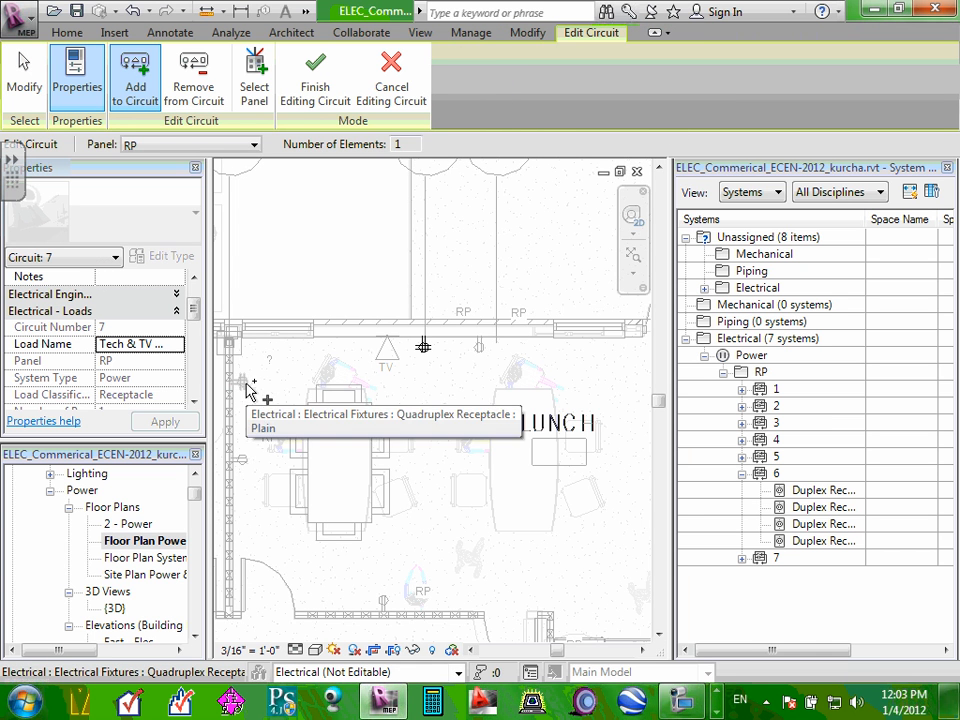
{"action": "left_click", "coordinate": [137, 90]}
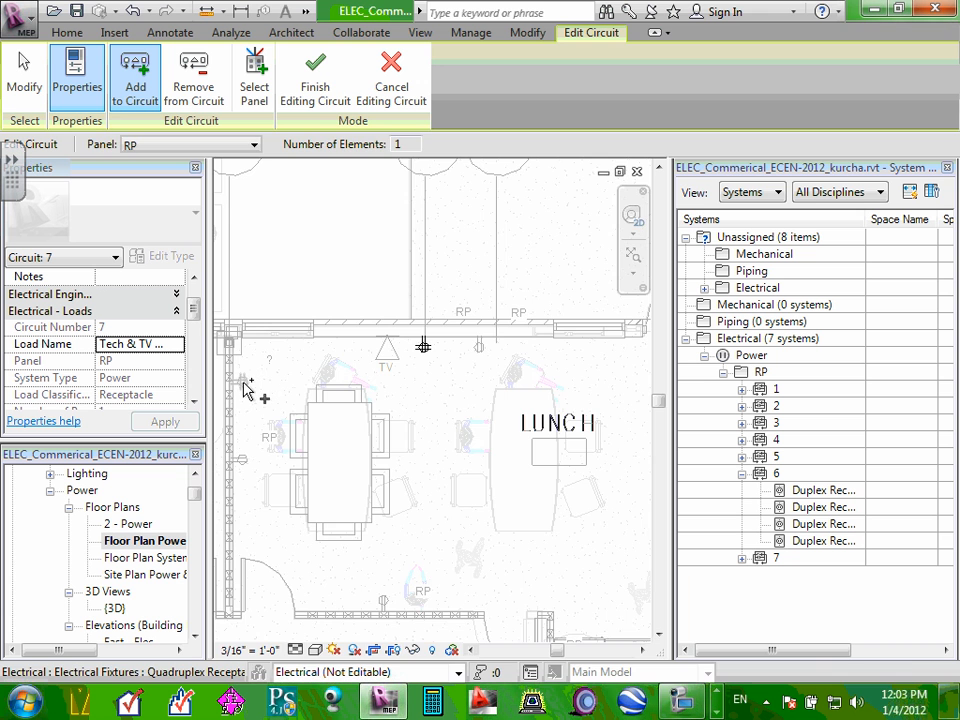
{"action": "left_click", "coordinate": [245, 390]}
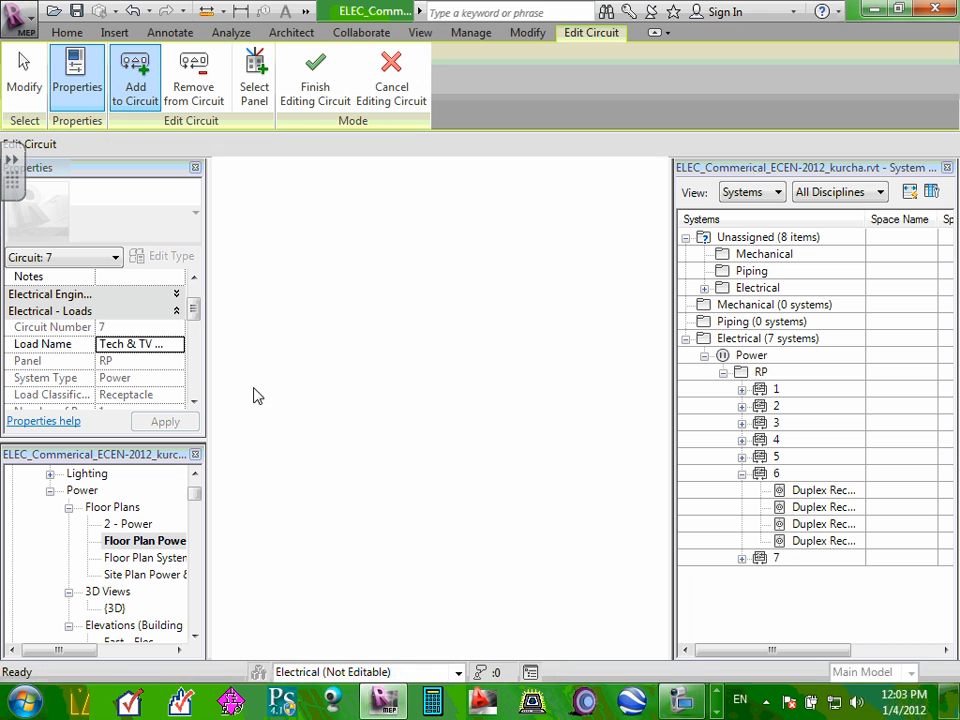
{"action": "left_click", "coordinate": [313, 97]}
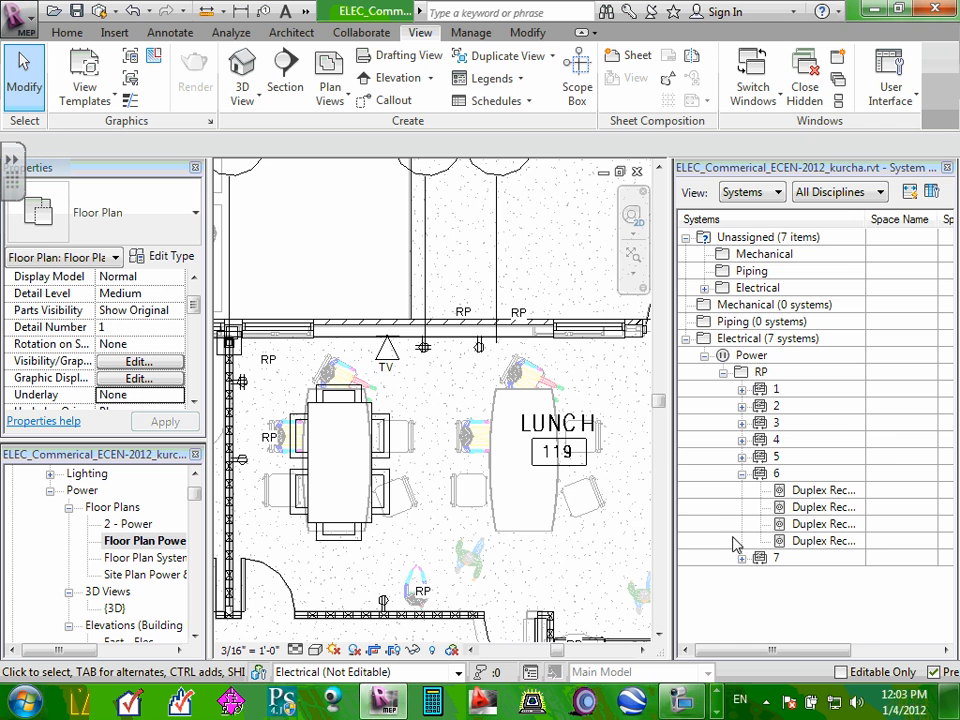
- Examine the devices, loads and voltages listed under circuit 7 of panel RP, and collapse the circuit
{"action": "left_click", "coordinate": [741, 558]}
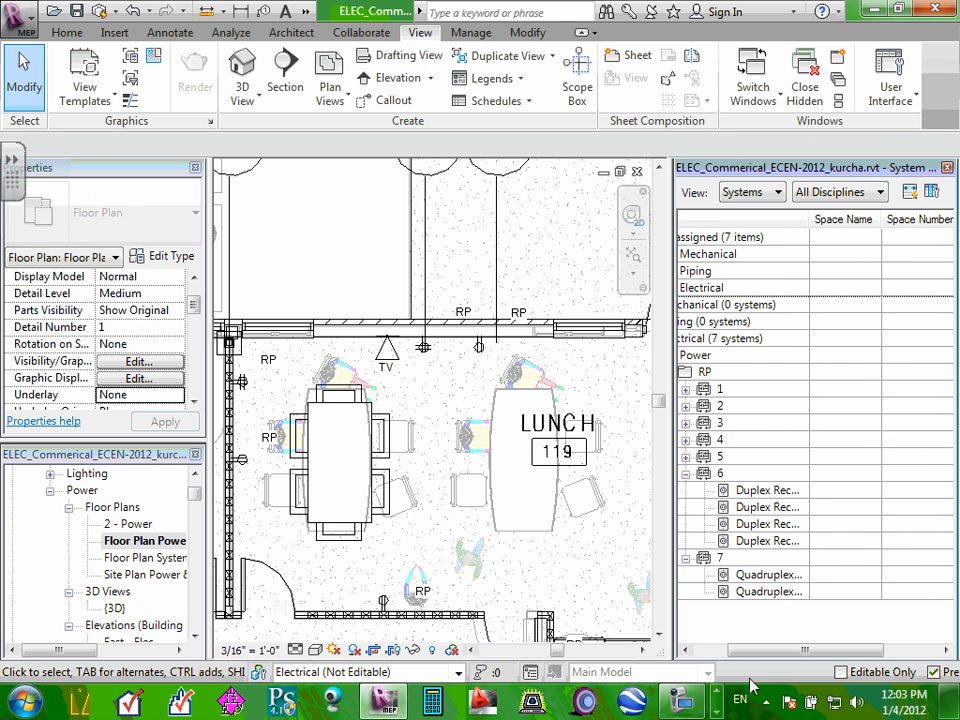
{"action": "left_click_drag", "start_coordinate": [826, 653], "coordinate": [922, 661]}
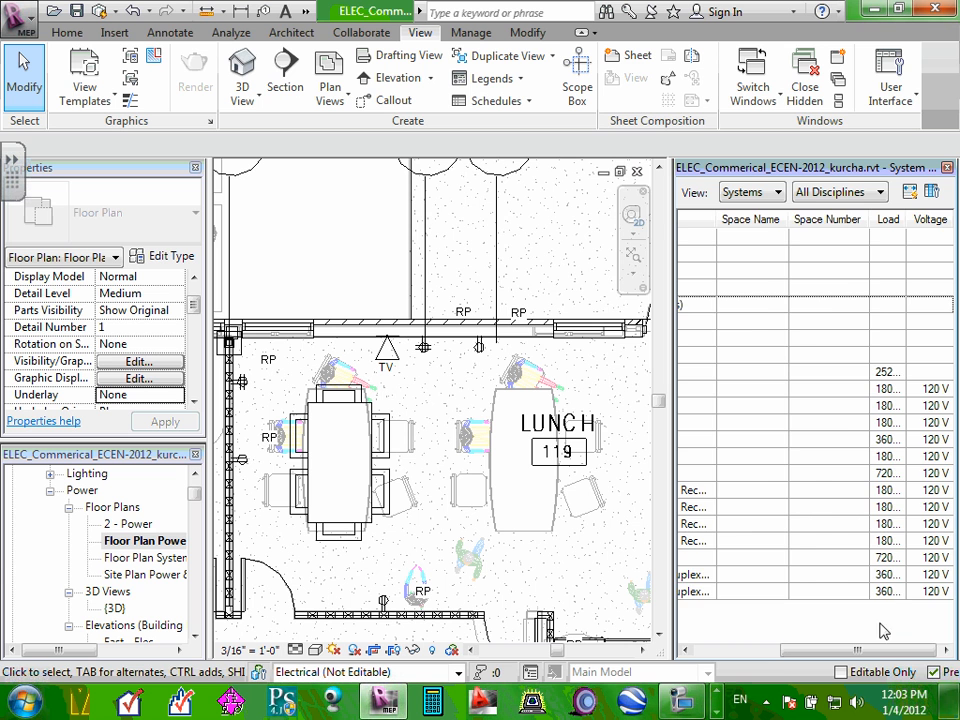
{"action": "left_click_drag", "start_coordinate": [851, 655], "coordinate": [750, 655]}
{"action": "left_click", "coordinate": [741, 558]}
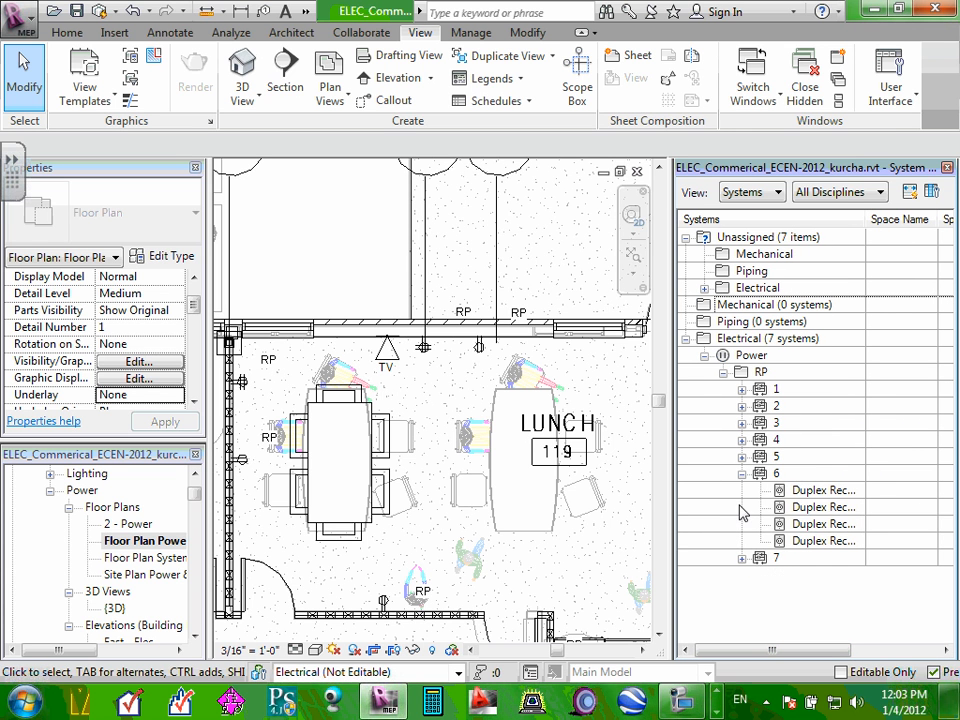
- Collapse circuit 6 and examine the properties of the duplex receptacle on circuit 1 of panel RP
{"action": "left_click", "coordinate": [741, 473]}
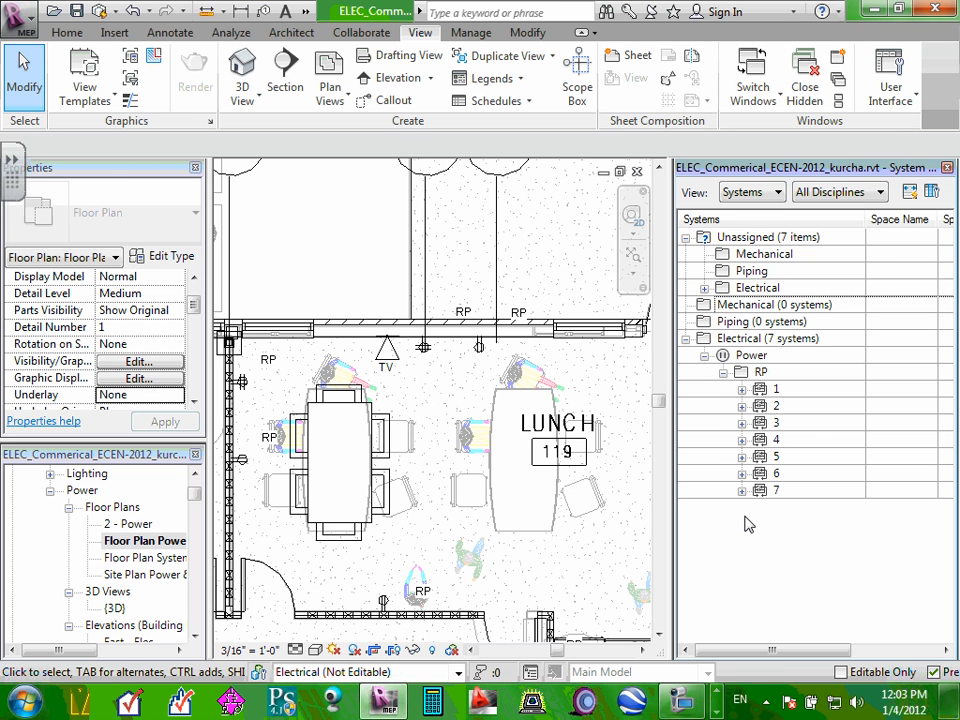
{"action": "left_click_drag", "start_coordinate": [820, 651], "coordinate": [672, 662]}
{"action": "left_click", "coordinate": [741, 390]}
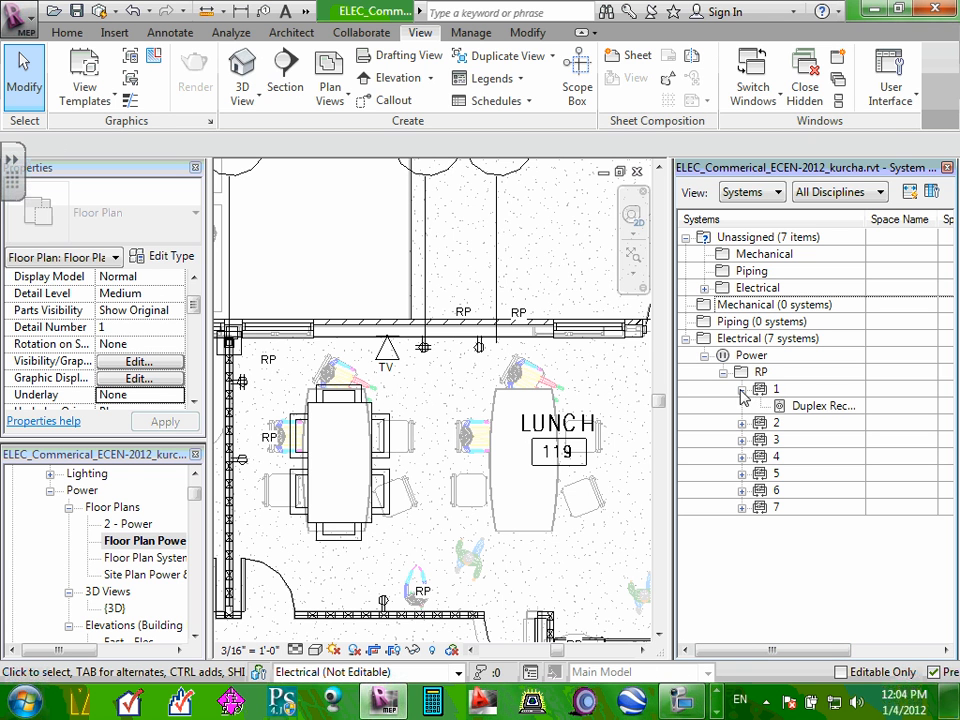
{"action": "left_click", "coordinate": [837, 408]}
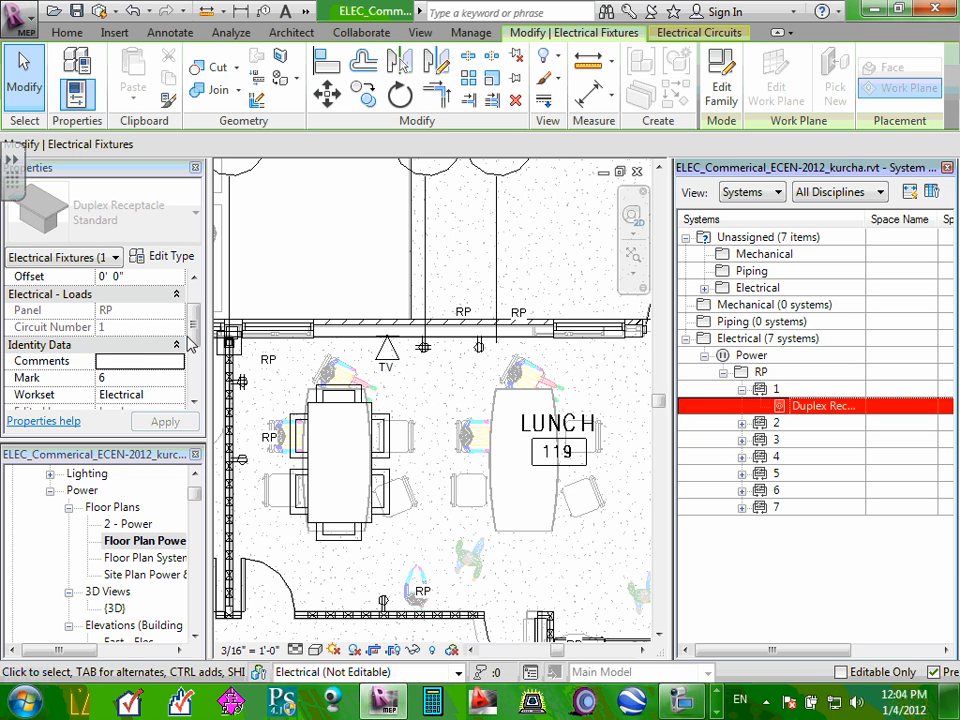
{"action": "scroll", "coordinate": [193, 343], "scroll_direction": "down", "scroll_amount": 1}
{"action": "left_click_drag", "start_coordinate": [193, 343], "coordinate": [193, 381]}
{"action": "scroll", "coordinate": [200, 378], "scroll_direction": "up", "scroll_amount": 3}
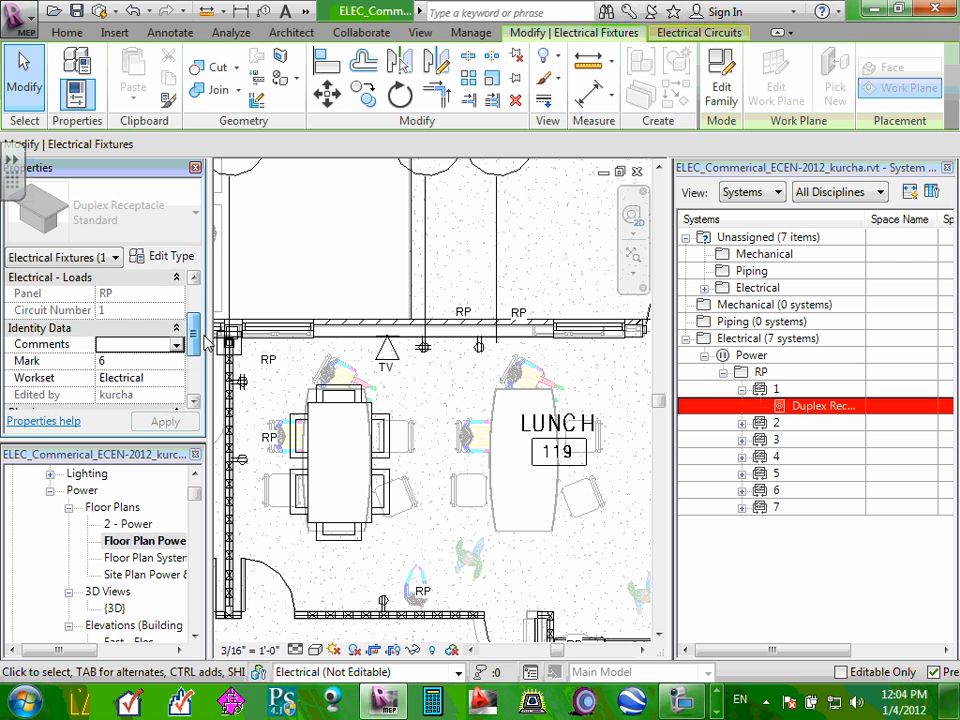
{"action": "left_click", "coordinate": [166, 334]}
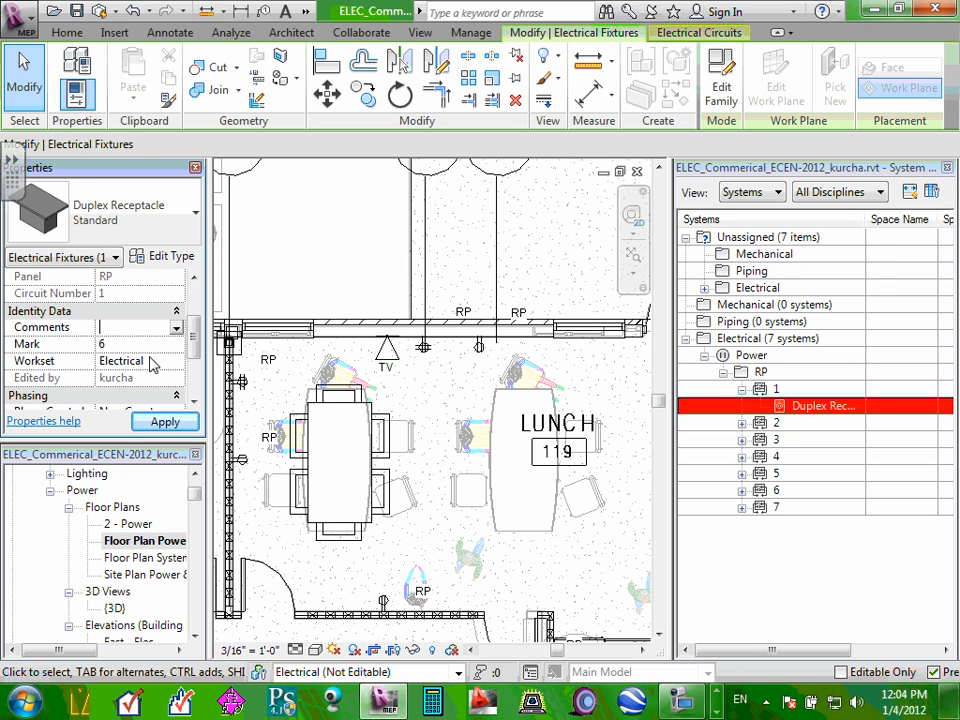
{"action": "left_click", "coordinate": [137, 344]}
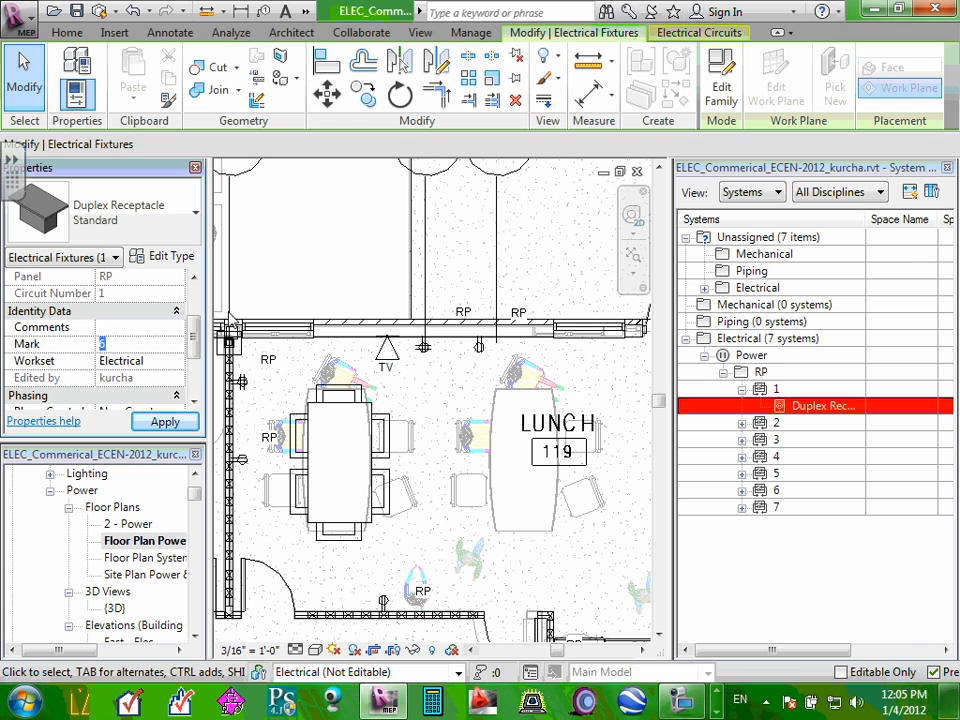
{"action": "left_click", "coordinate": [741, 423]}
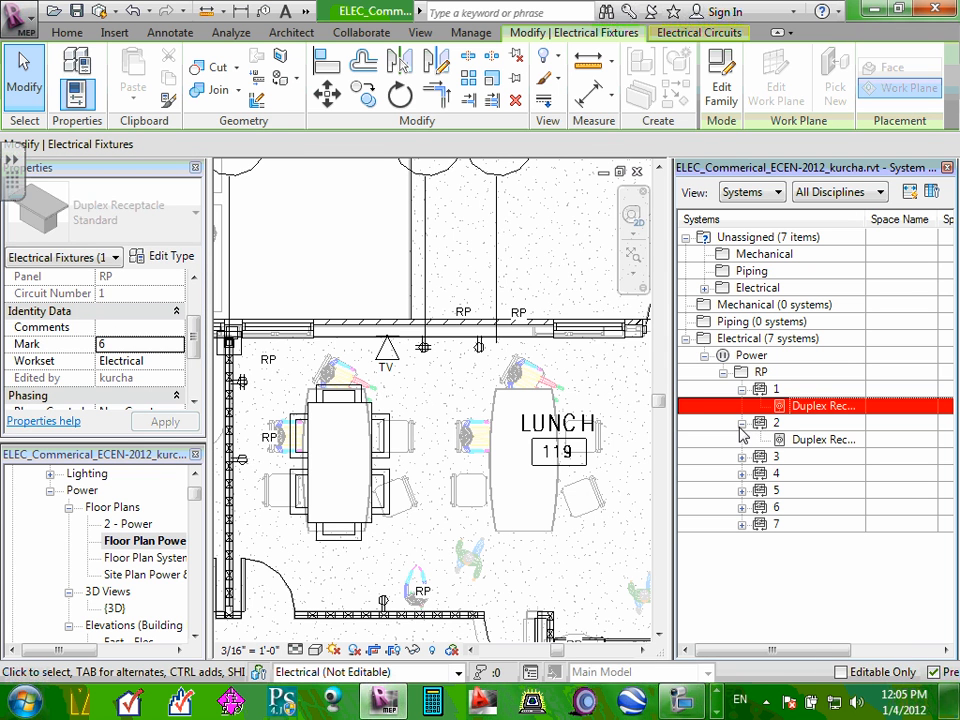
{"action": "left_click", "coordinate": [758, 423]}
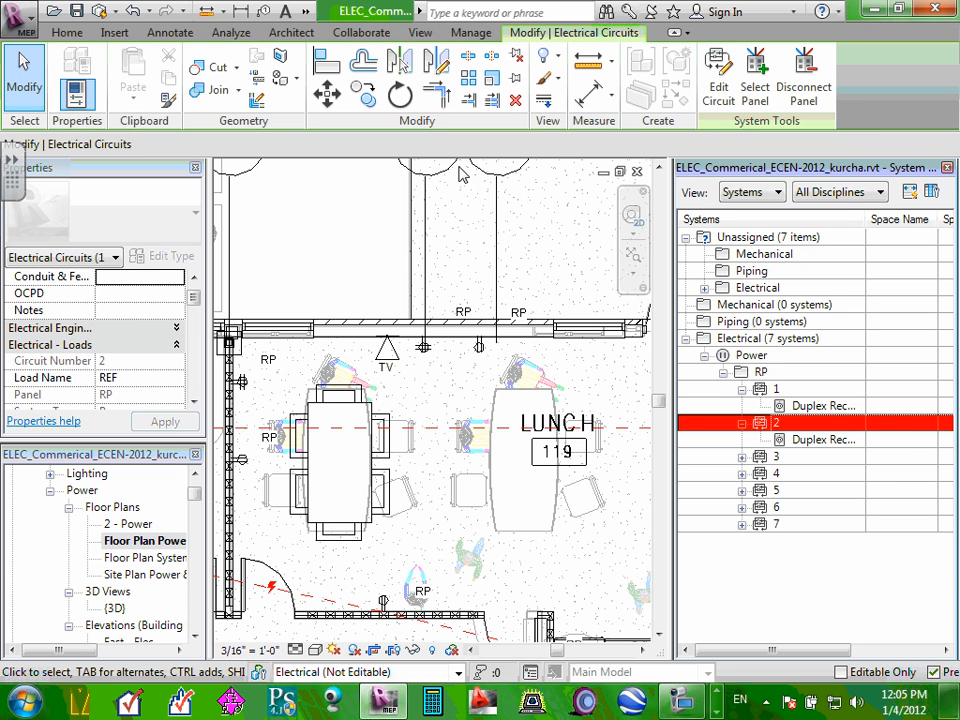
{"action": "left_click", "coordinate": [718, 86]}
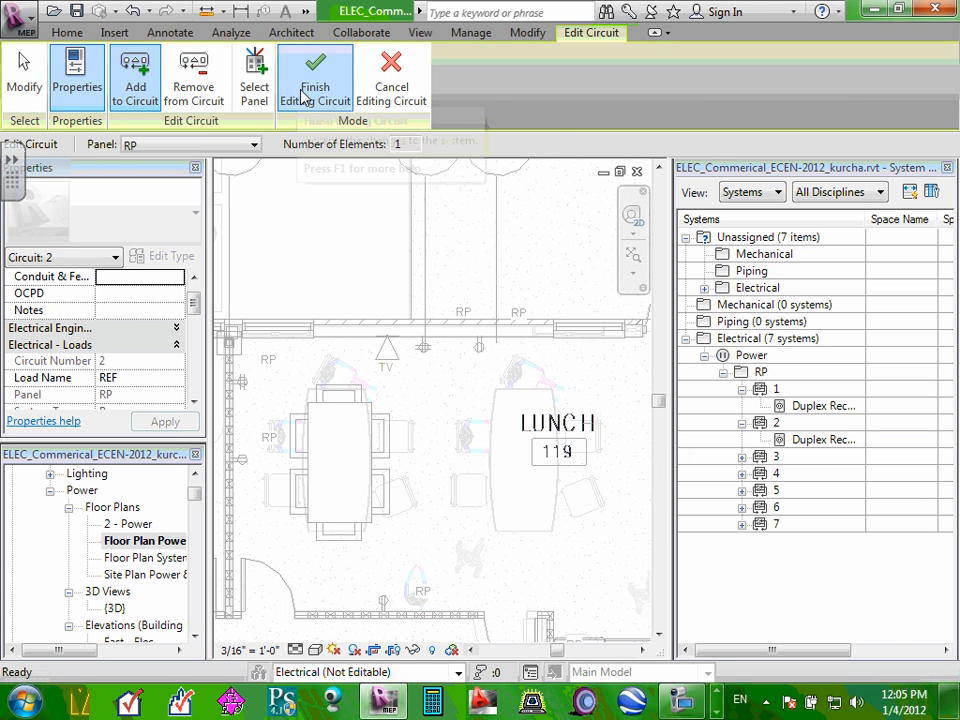
{"action": "left_click", "coordinate": [394, 94]}
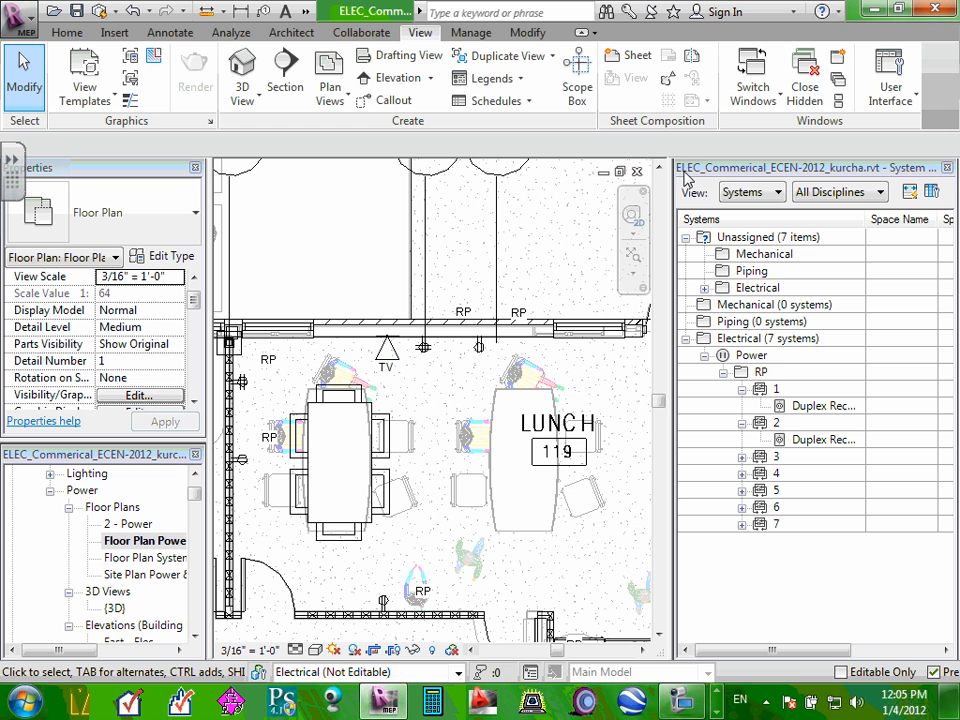
- Try to draw an arc wire for circuit 1 in the lunch room
{"action": "left_click", "coordinate": [778, 392]}
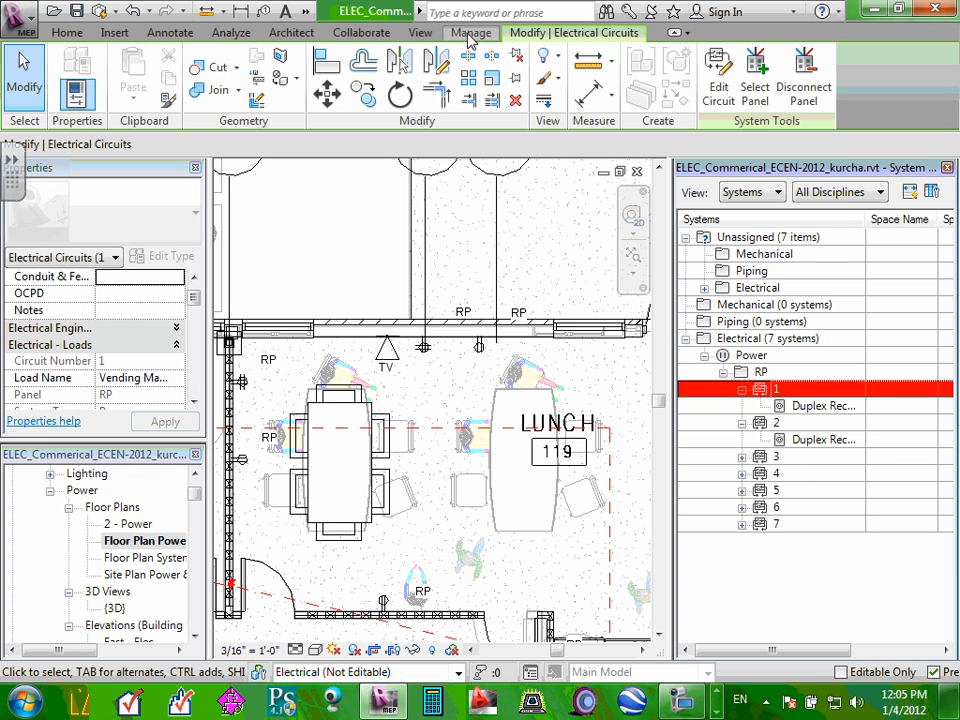
{"action": "left_click", "coordinate": [66, 33]}
{"action": "left_click", "coordinate": [661, 119]}
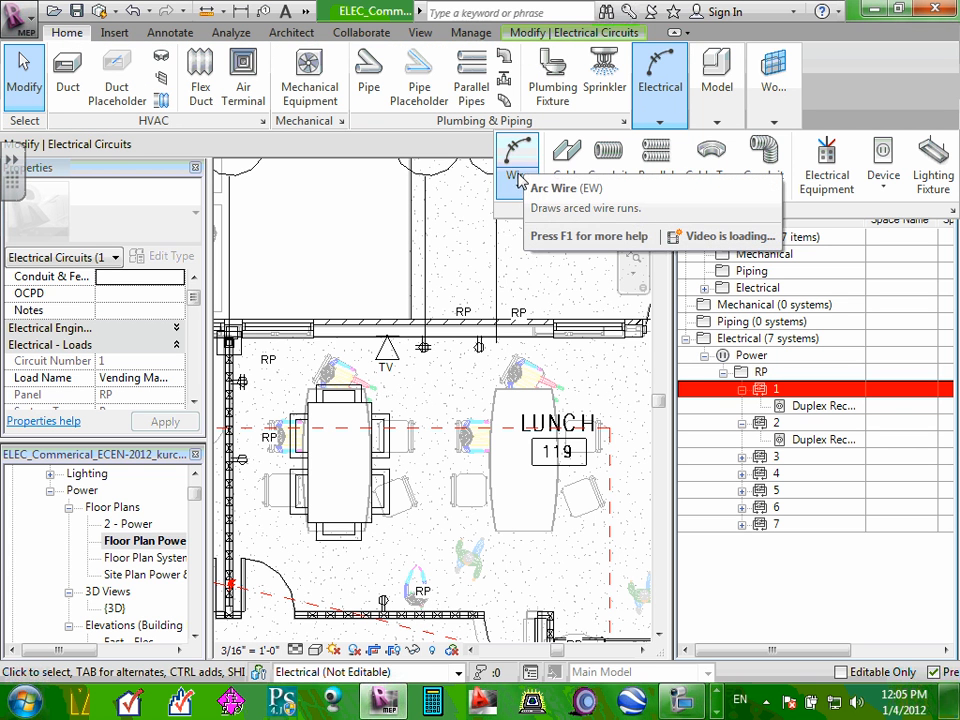
{"action": "left_click", "coordinate": [517, 160]}
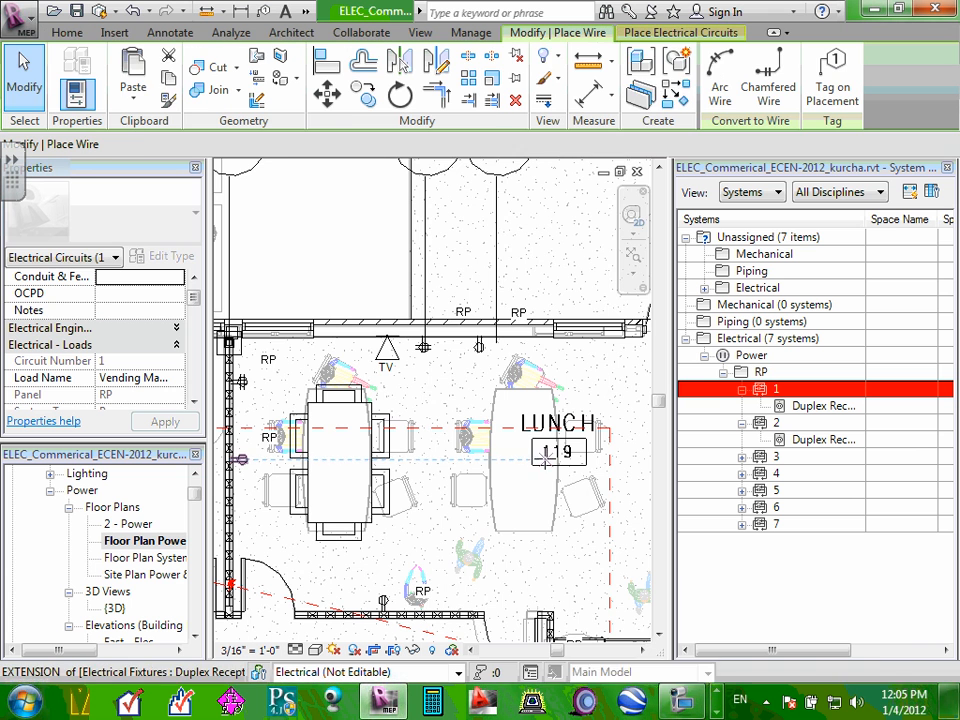
{"action": "scroll", "coordinate": [445, 425], "scroll_direction": "down", "scroll_amount": 3}
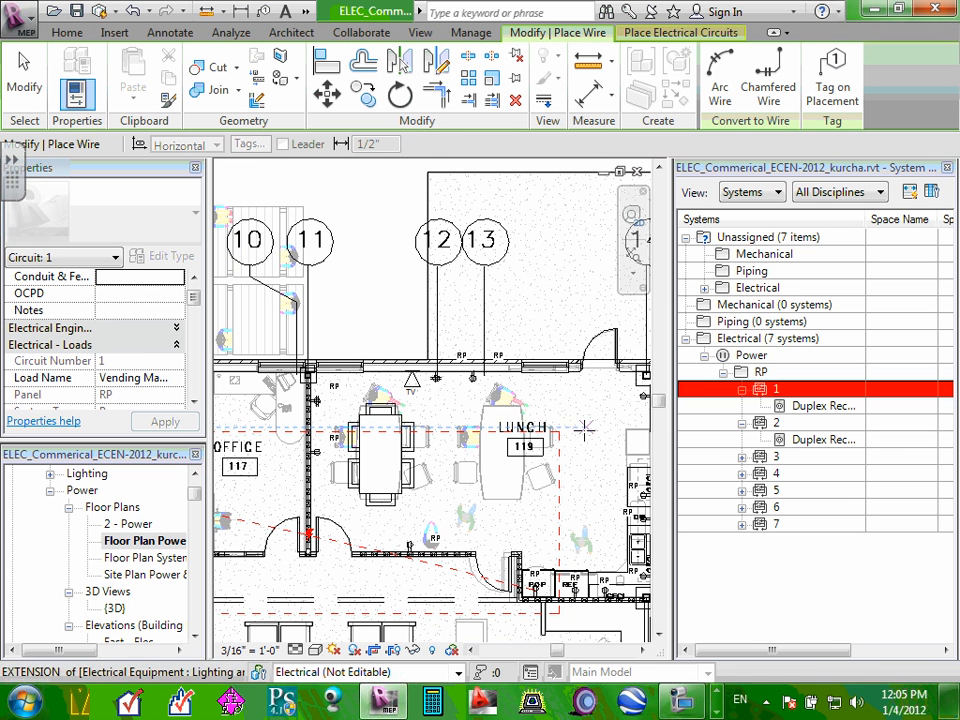
{"action": "left_click", "coordinate": [483, 462]}
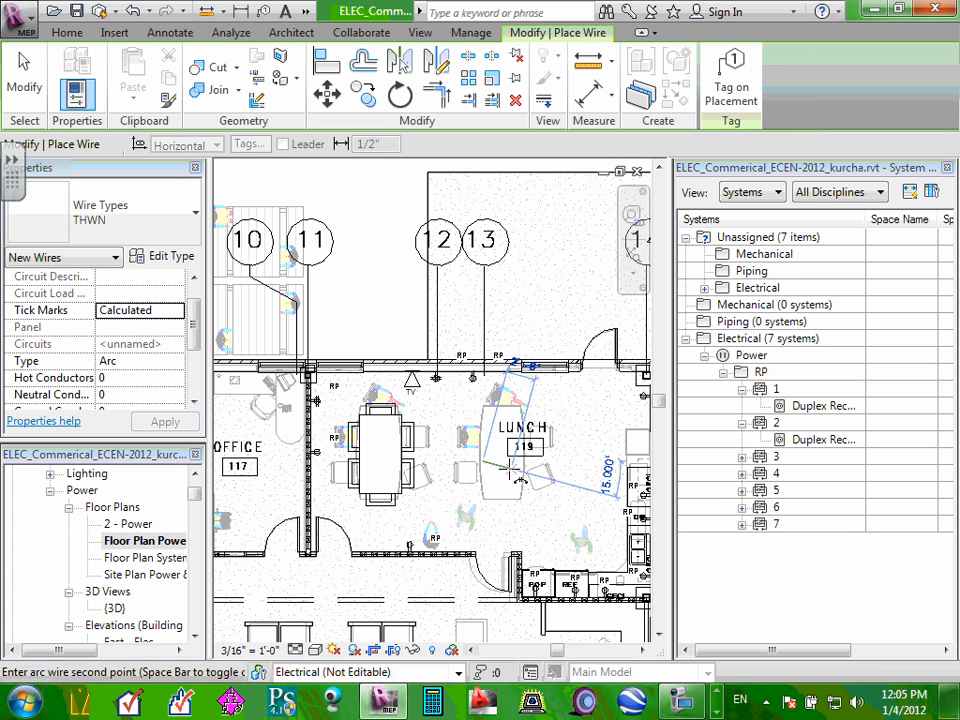
{"action": "key", "text": "Escape"}
{"action": "key", "text": "Escape"}
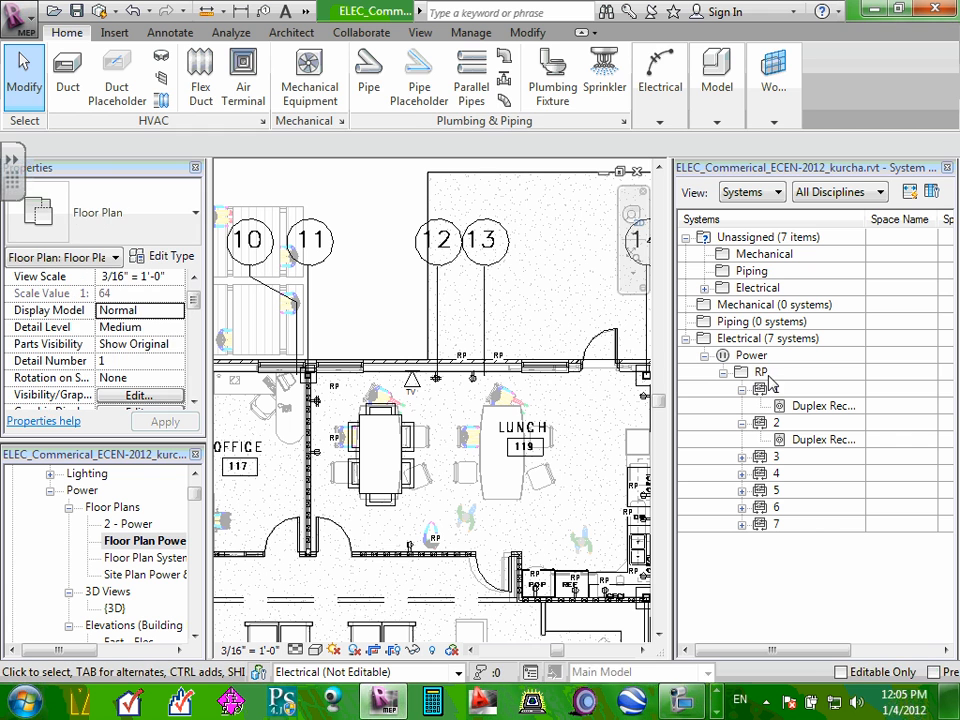
- Show the elements of circuit 1 in the available views, without searching the closed views, and clear the selection
{"action": "left_click", "coordinate": [775, 390]}
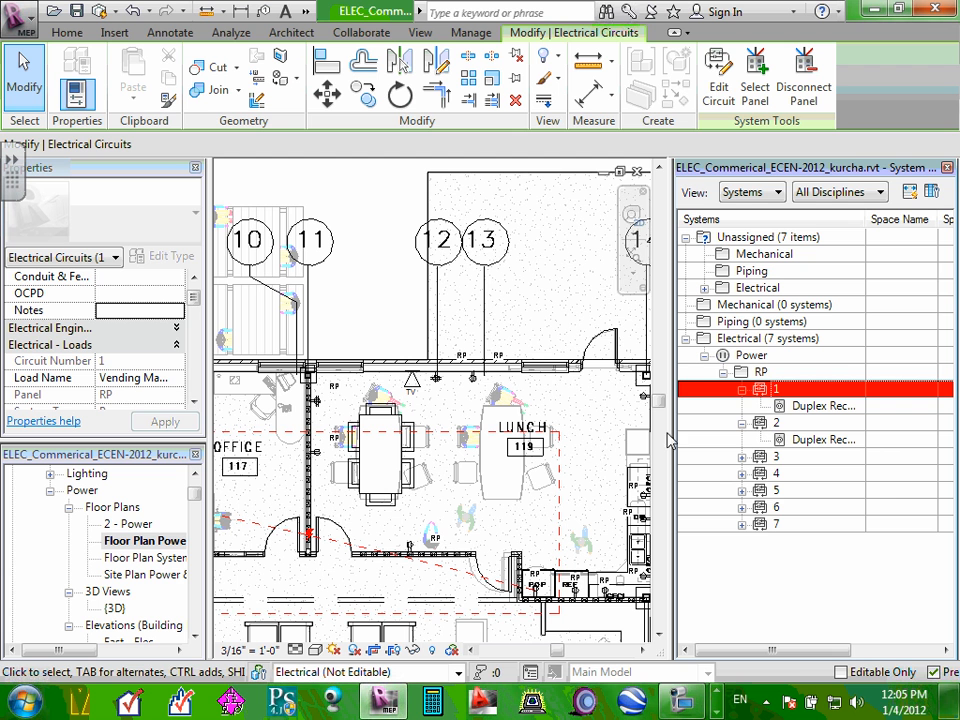
{"action": "right_click", "coordinate": [757, 399]}
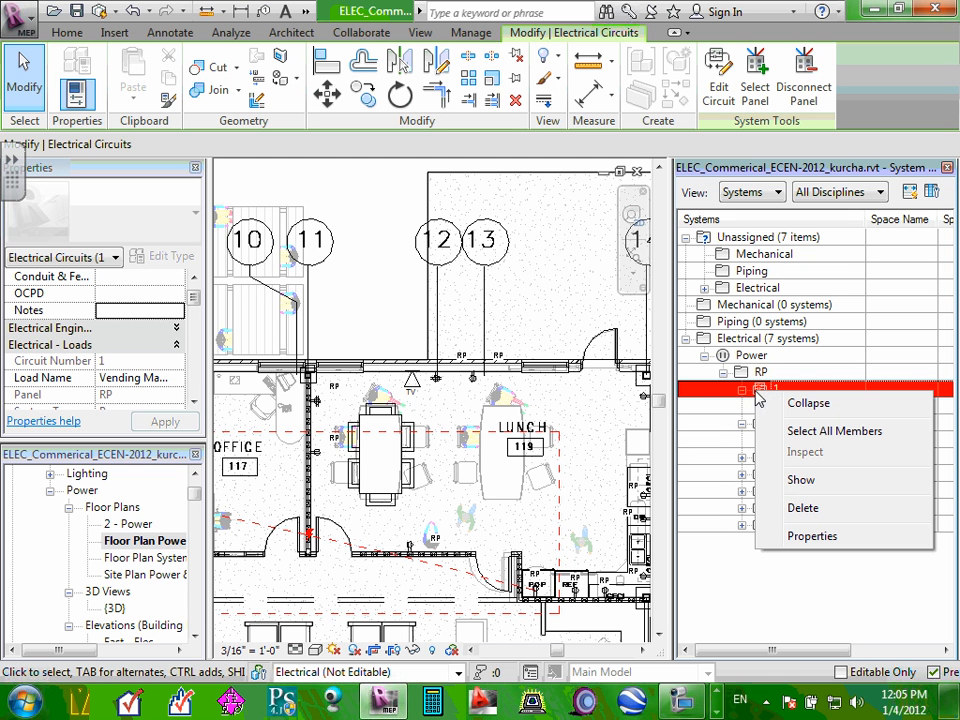
{"action": "left_click", "coordinate": [803, 481]}
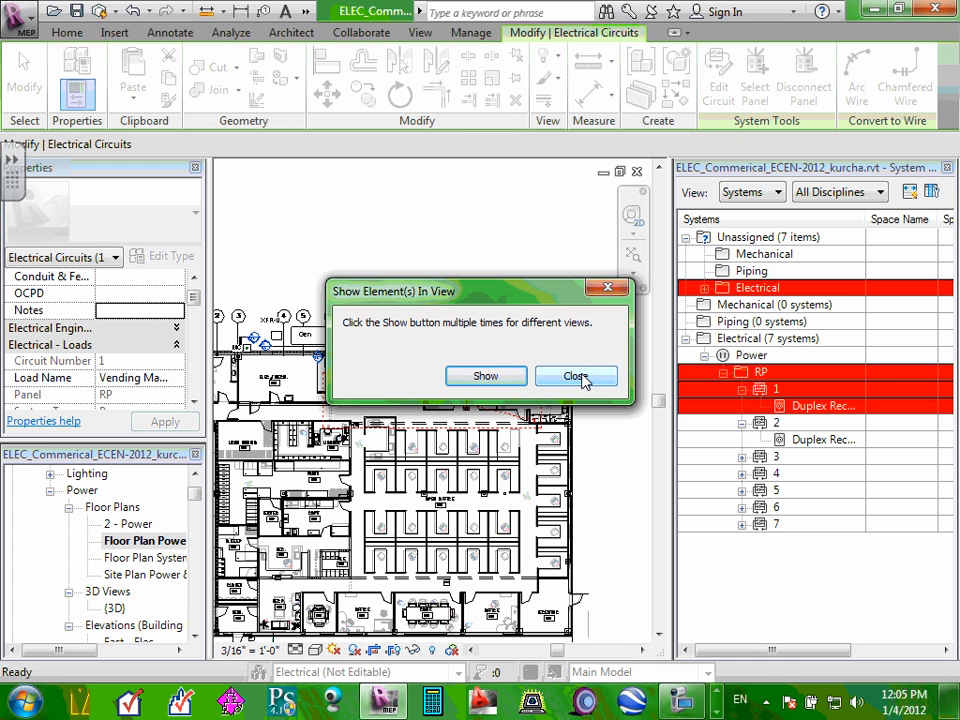
{"action": "left_click", "coordinate": [492, 377]}
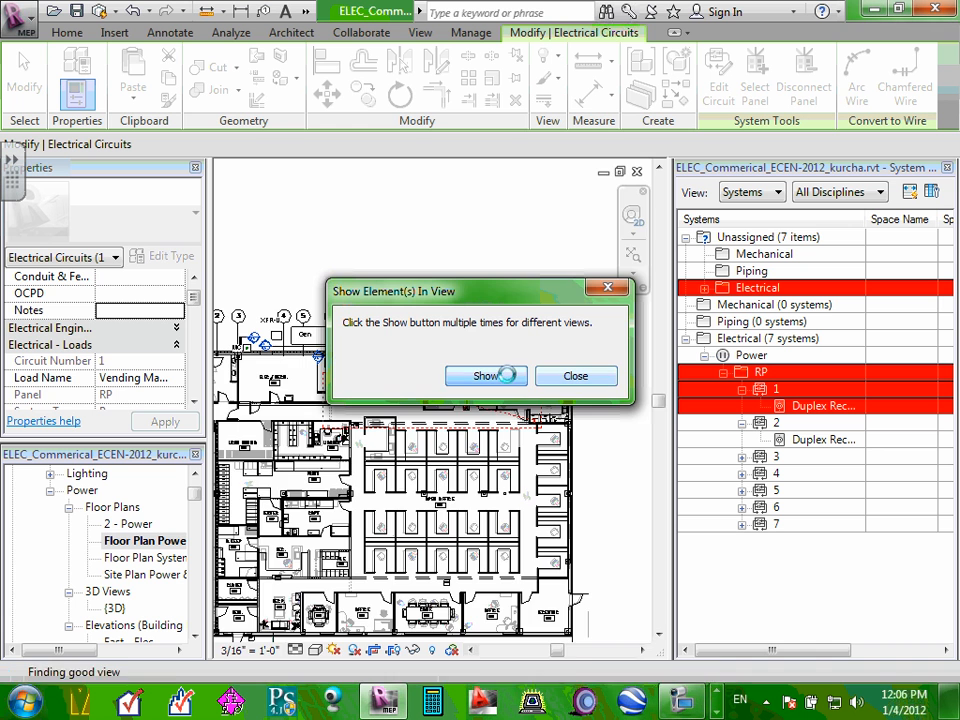
{"action": "left_click", "coordinate": [489, 377]}
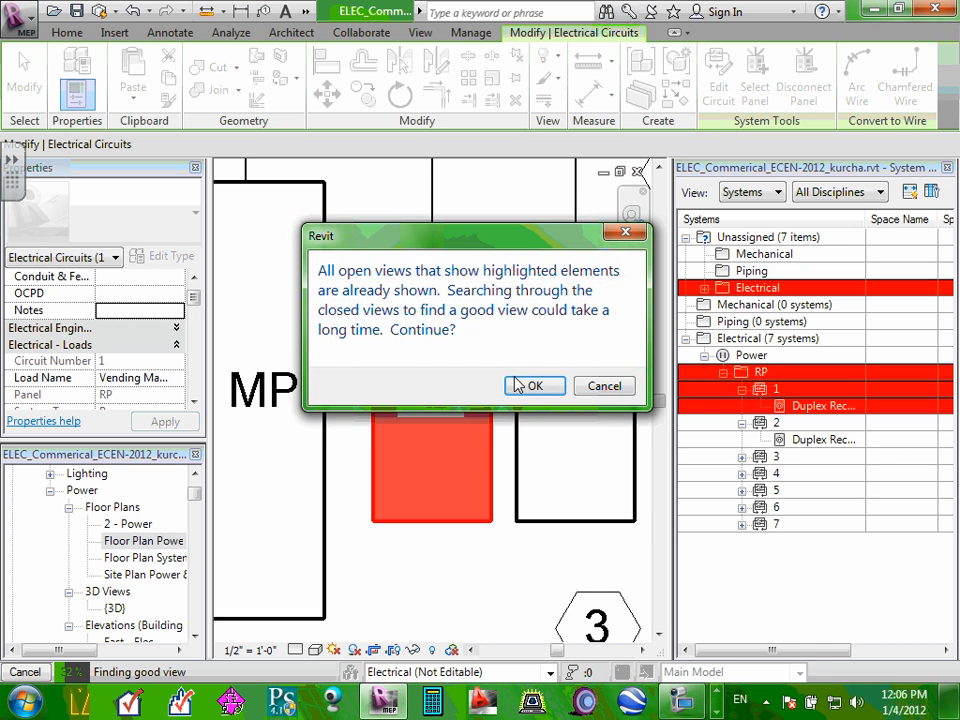
{"action": "left_click", "coordinate": [606, 384]}
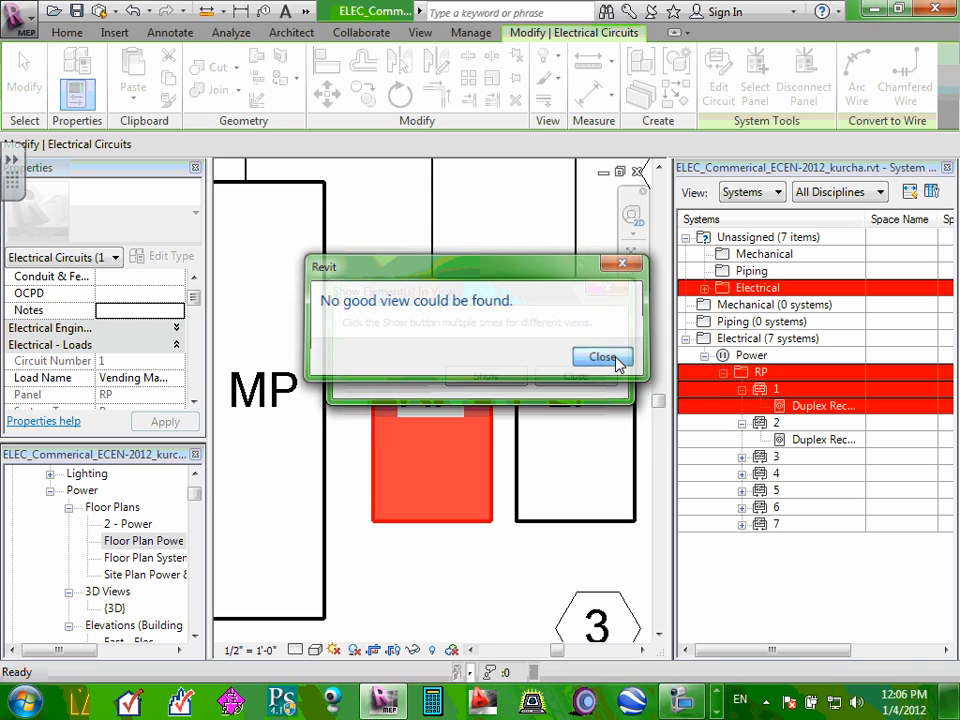
{"action": "left_click", "coordinate": [620, 360]}
{"action": "left_click", "coordinate": [577, 377]}
{"action": "scroll", "coordinate": [535, 358], "scroll_direction": "down", "scroll_amount": 4}
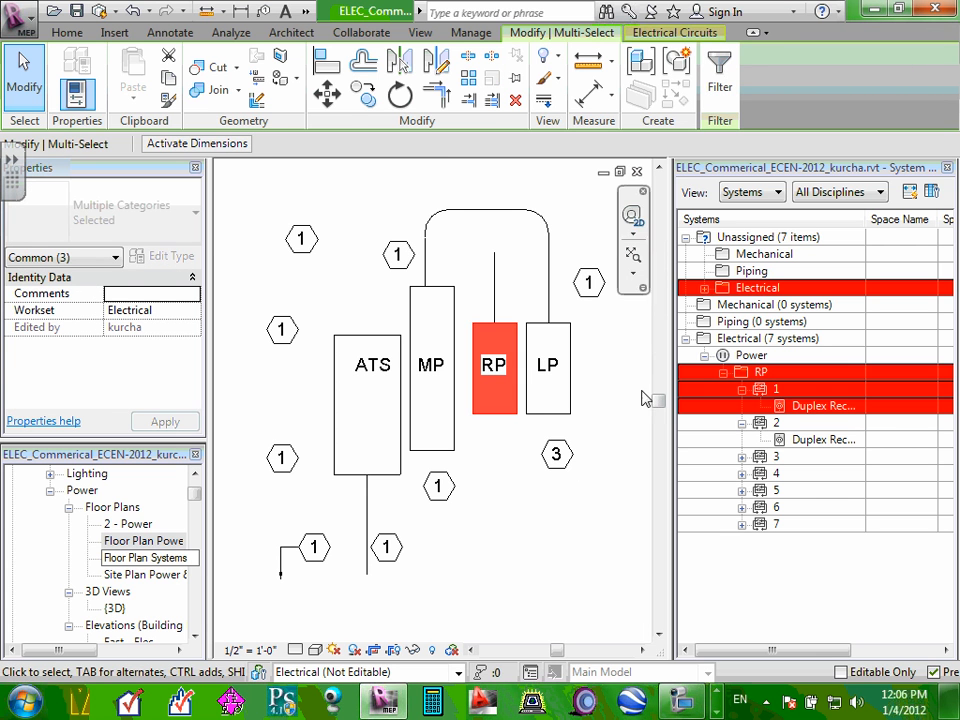
{"action": "left_click", "coordinate": [621, 437]}
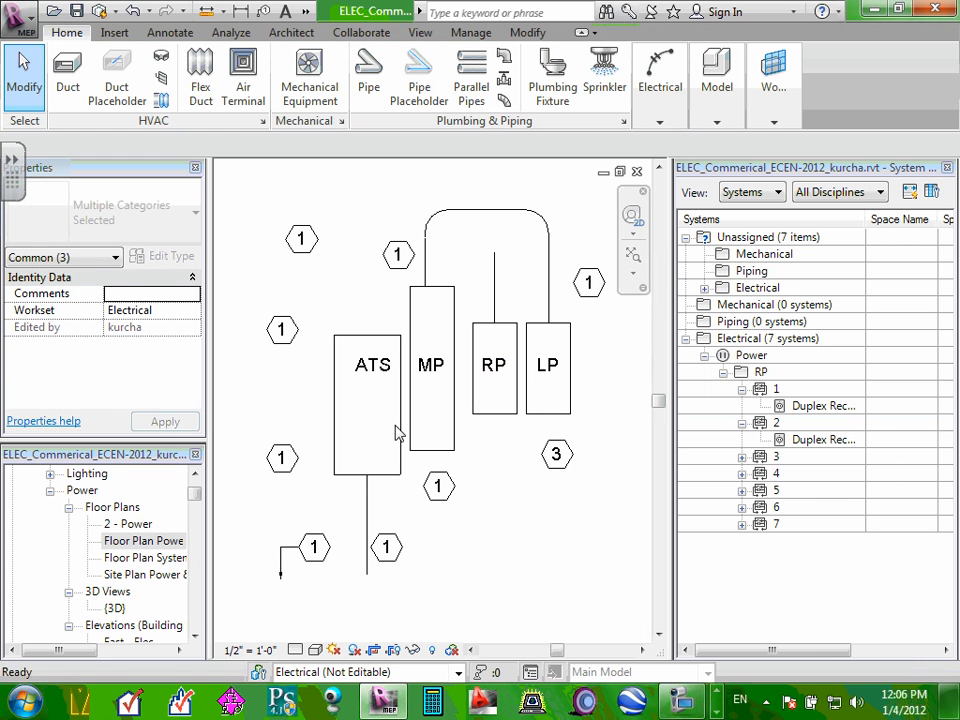
- Return to the Floor Plan Power view and hide the imported ECDM221-xflr1.dwg in its visibility overrides
{"action": "double_click", "coordinate": [148, 540]}
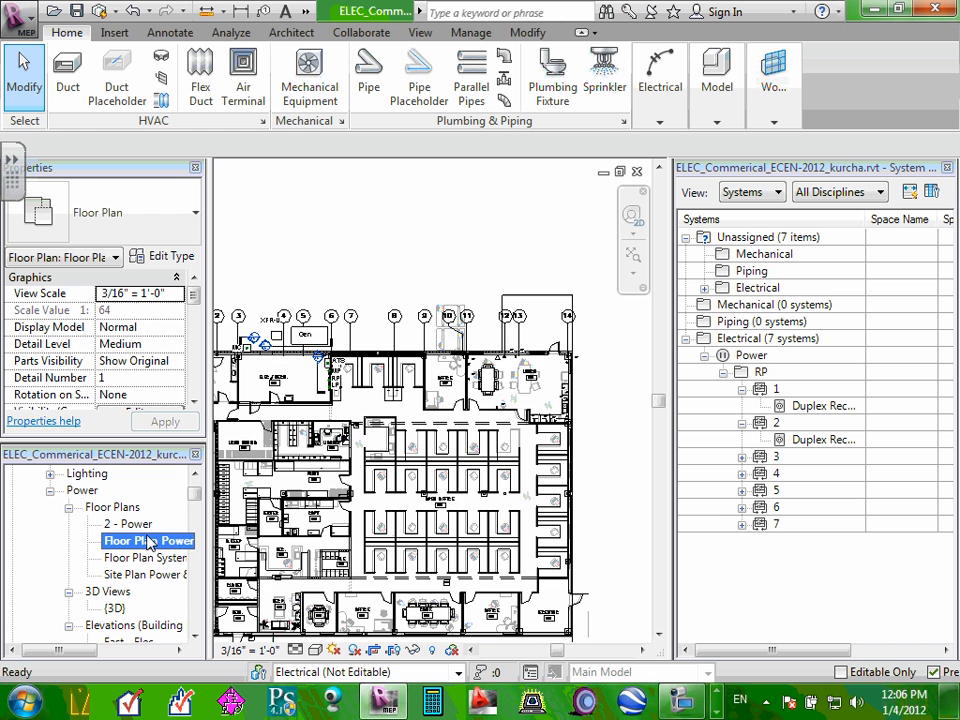
{"action": "scroll", "coordinate": [456, 352], "scroll_direction": "up", "scroll_amount": 5}
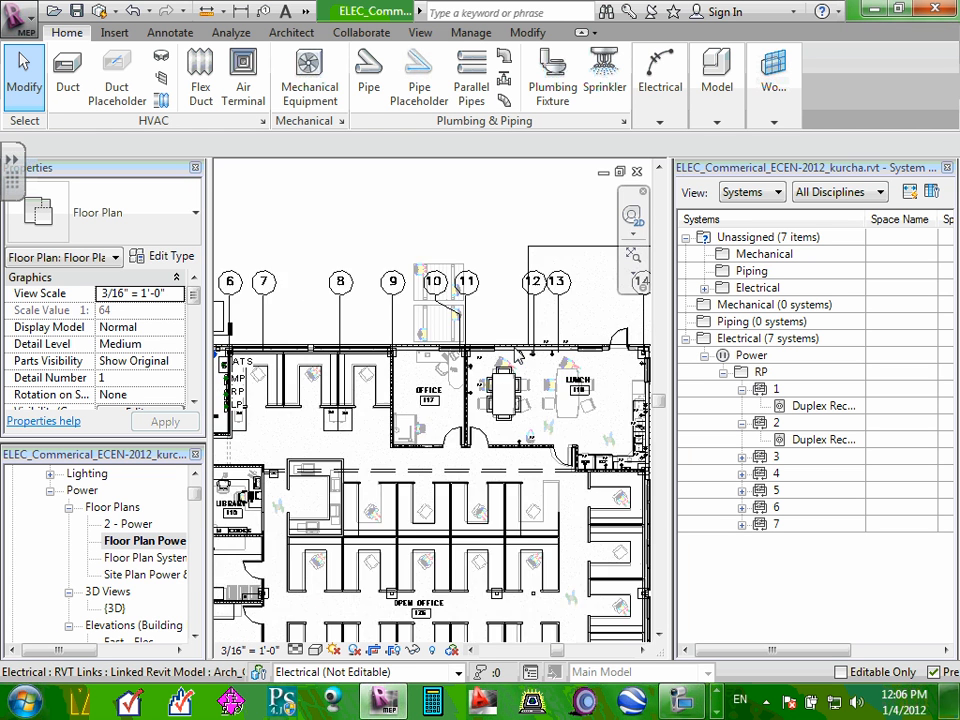
{"action": "scroll", "coordinate": [404, 338], "scroll_direction": "down", "scroll_amount": 3}
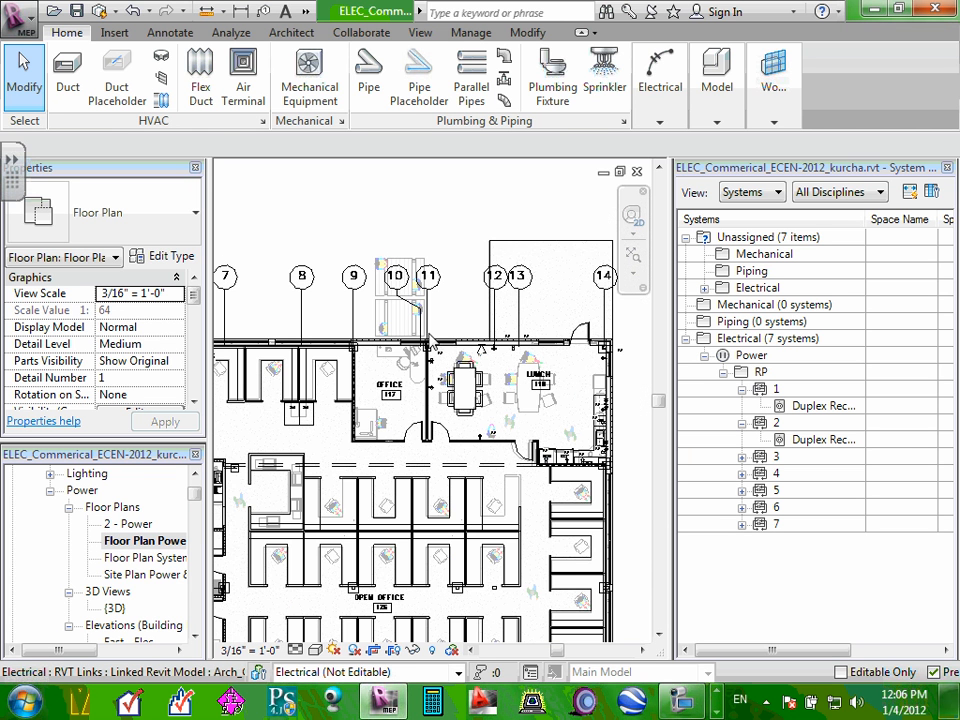
{"action": "key", "text": "v"}
{"action": "key", "text": "g"}
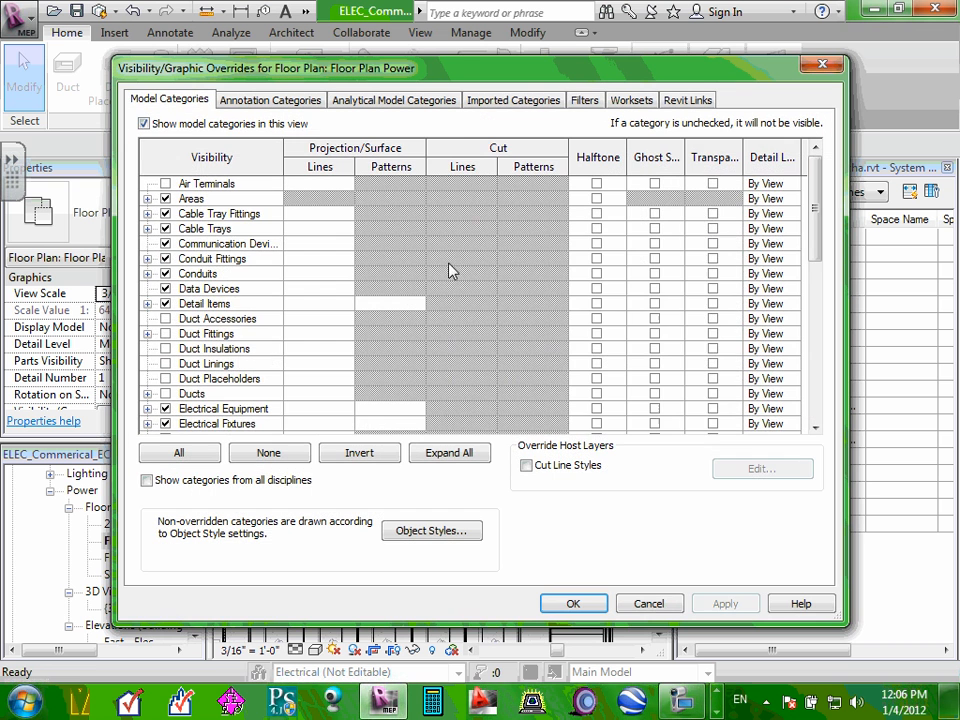
{"action": "left_click", "coordinate": [533, 103]}
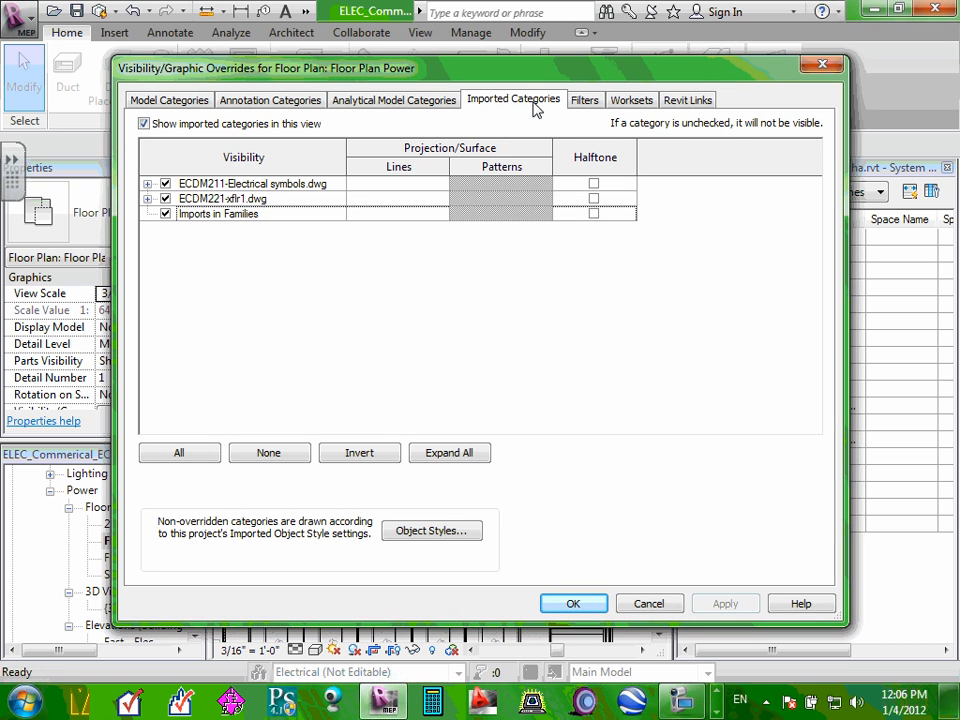
{"action": "left_click", "coordinate": [166, 199]}
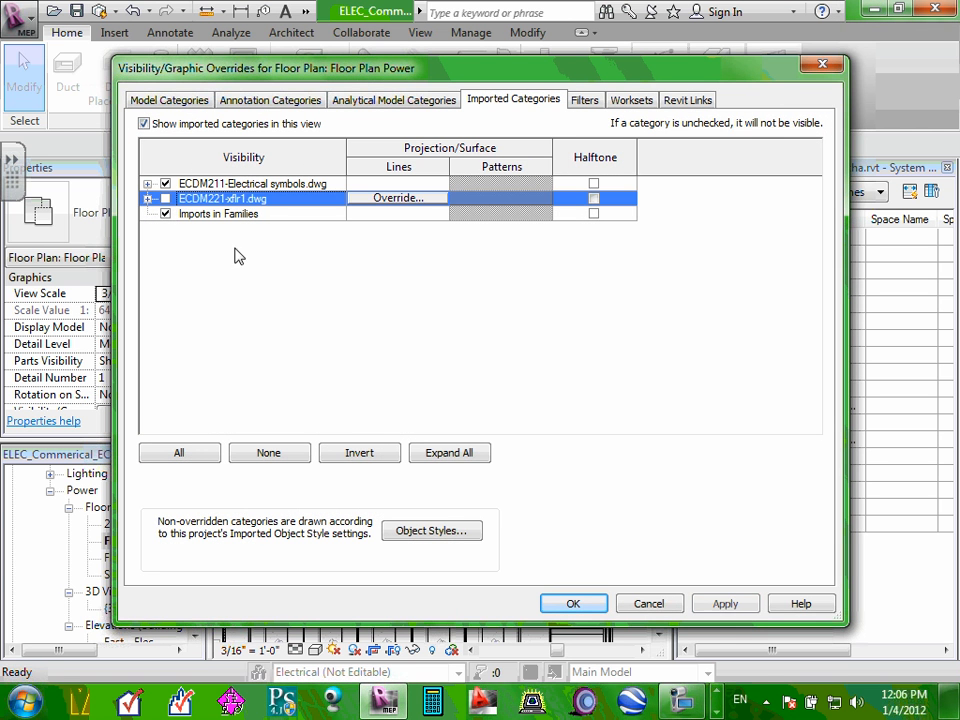
{"action": "left_click", "coordinate": [566, 604]}
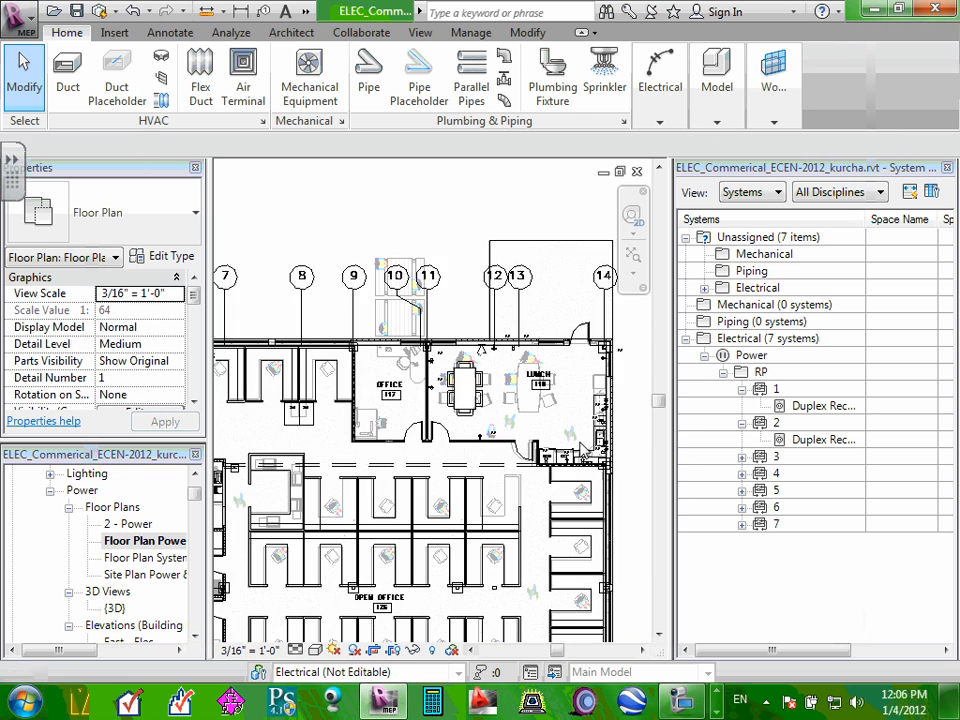
- Convert circuit 1 of panel RP to arc wiring in the lunch room
{"action": "scroll", "coordinate": [445, 305], "scroll_direction": "up", "scroll_amount": 4}
{"action": "scroll", "coordinate": [625, 413], "scroll_direction": "up", "scroll_amount": 3}
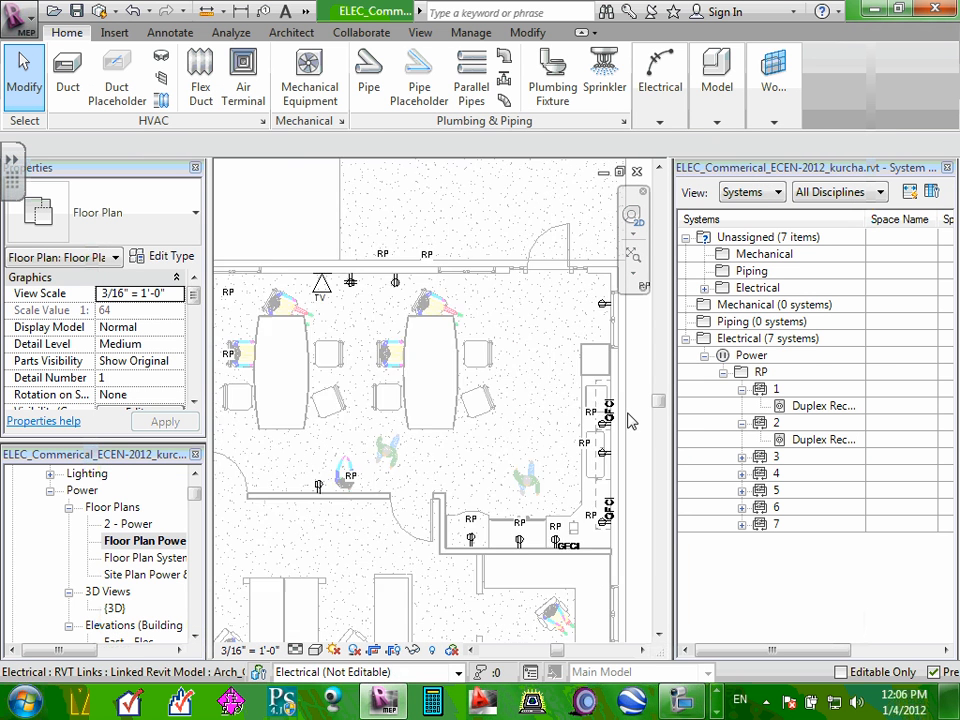
{"action": "left_click", "coordinate": [766, 390]}
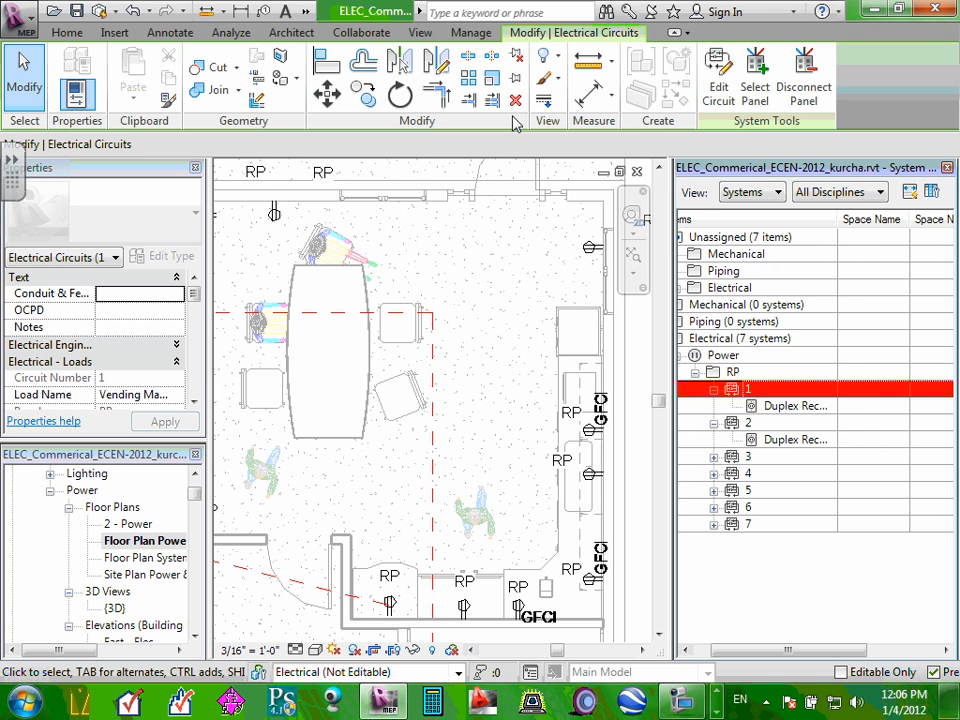
{"action": "left_click", "coordinate": [469, 32]}
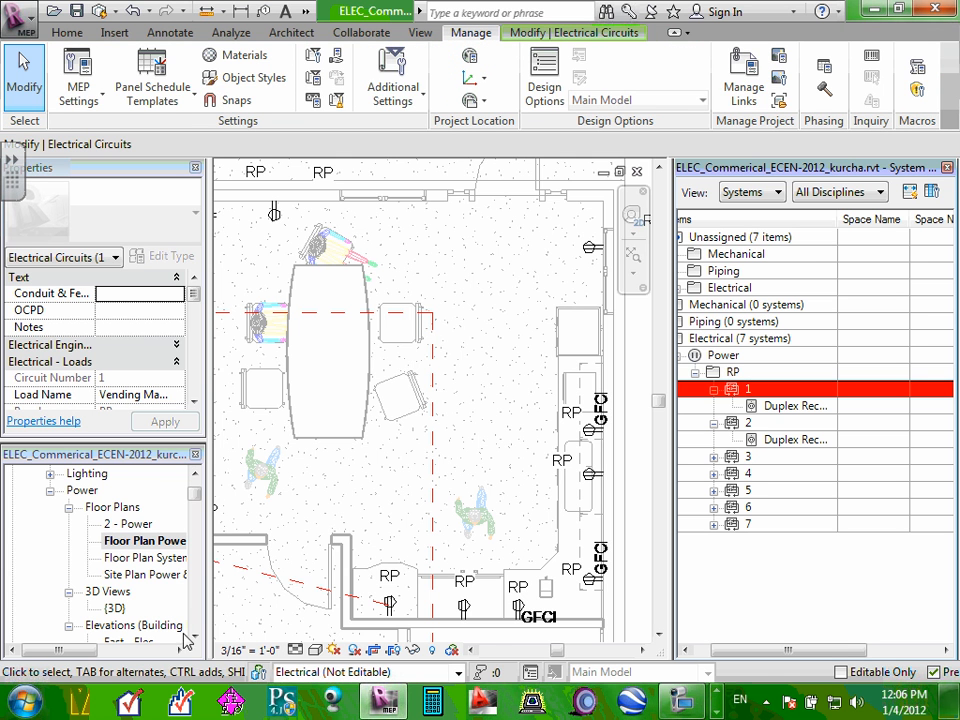
{"action": "scroll", "coordinate": [321, 476], "scroll_direction": "down", "scroll_amount": 3}
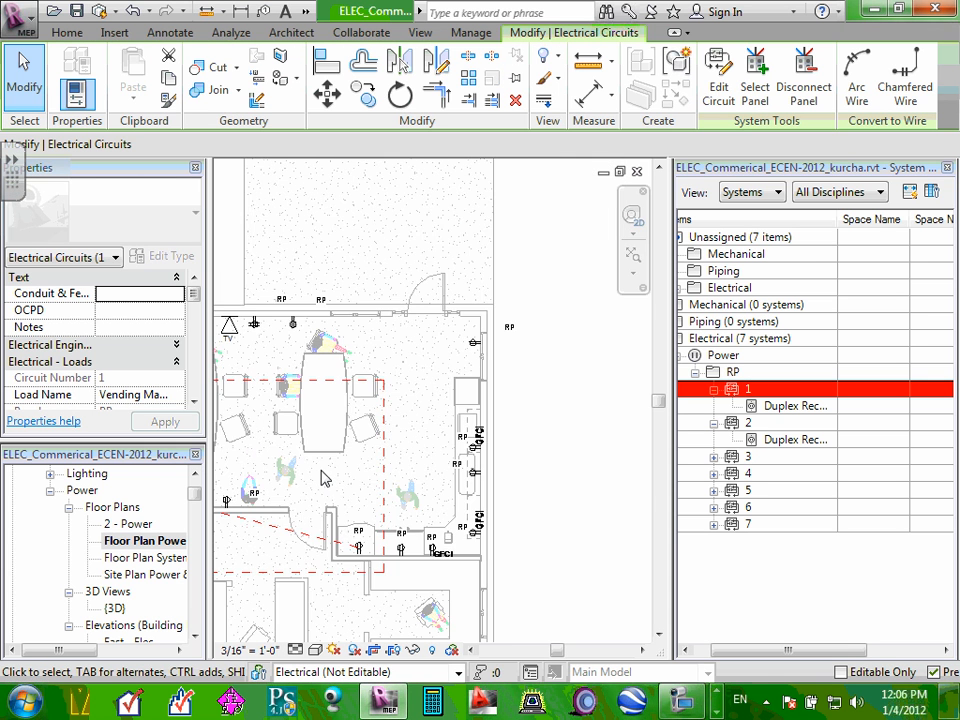
{"action": "scroll", "coordinate": [321, 476], "scroll_direction": "down", "scroll_amount": 2}
{"action": "middle_click_drag", "start_coordinate": [321, 479], "coordinate": [340, 471]}
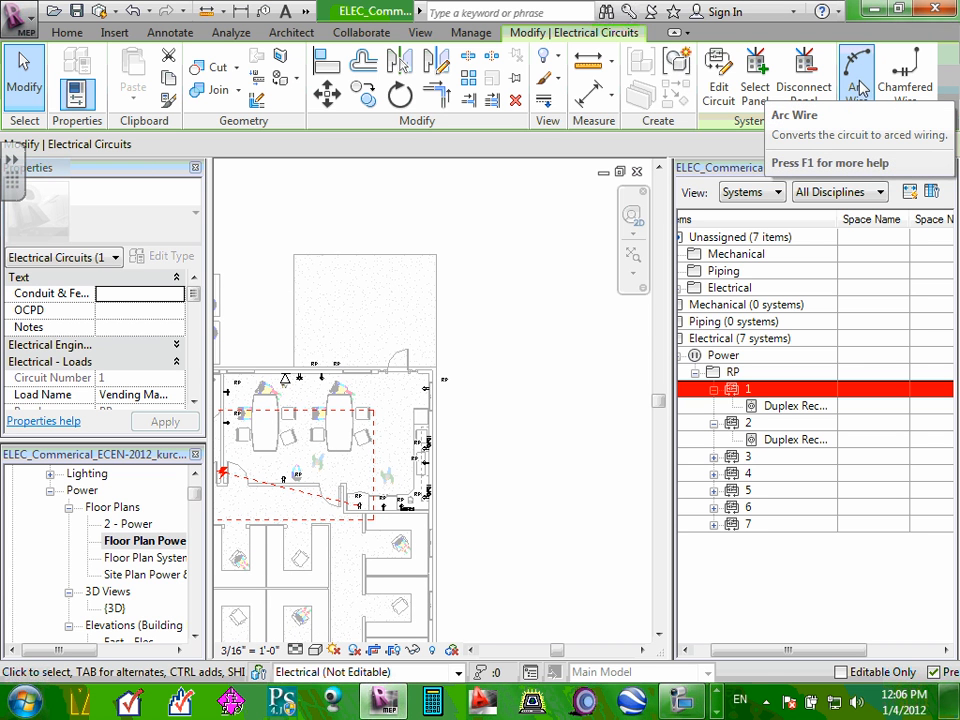
{"action": "left_click", "coordinate": [857, 85]}
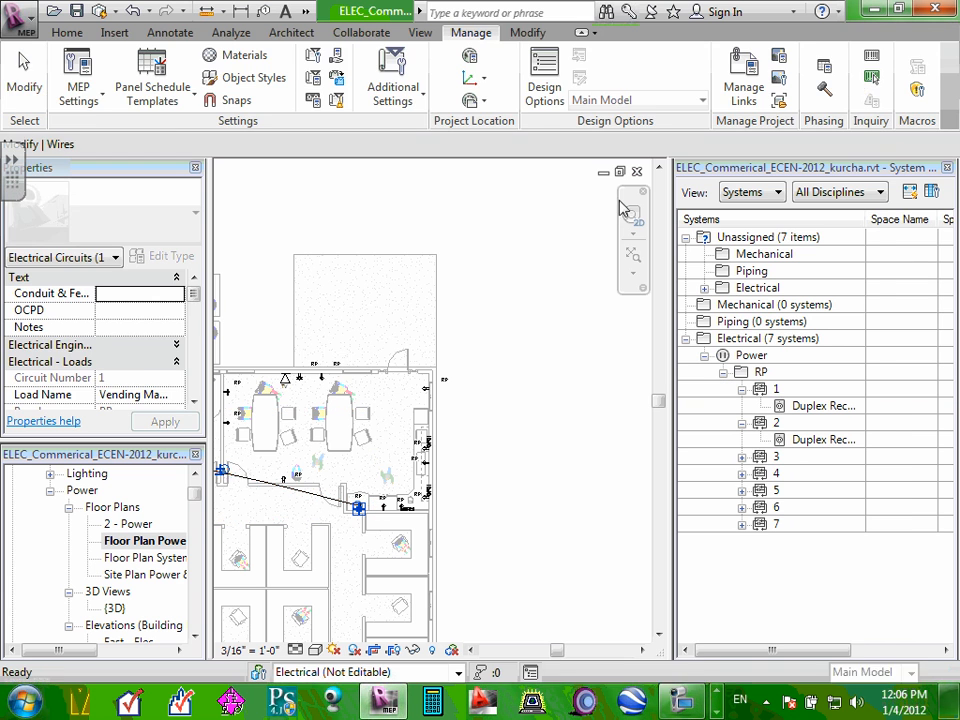
- Examine the arc wire running from the lunch room receptacle towards panel RP and undo the conversion
{"action": "left_click", "coordinate": [385, 347]}
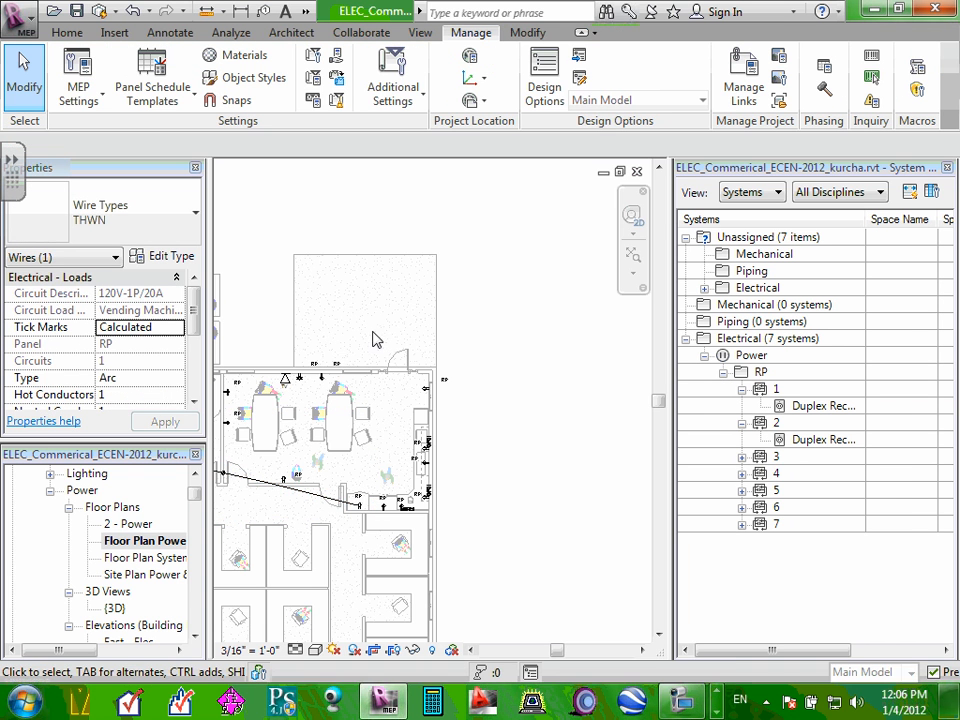
{"action": "middle_click_drag", "start_coordinate": [390, 339], "coordinate": [484, 321]}
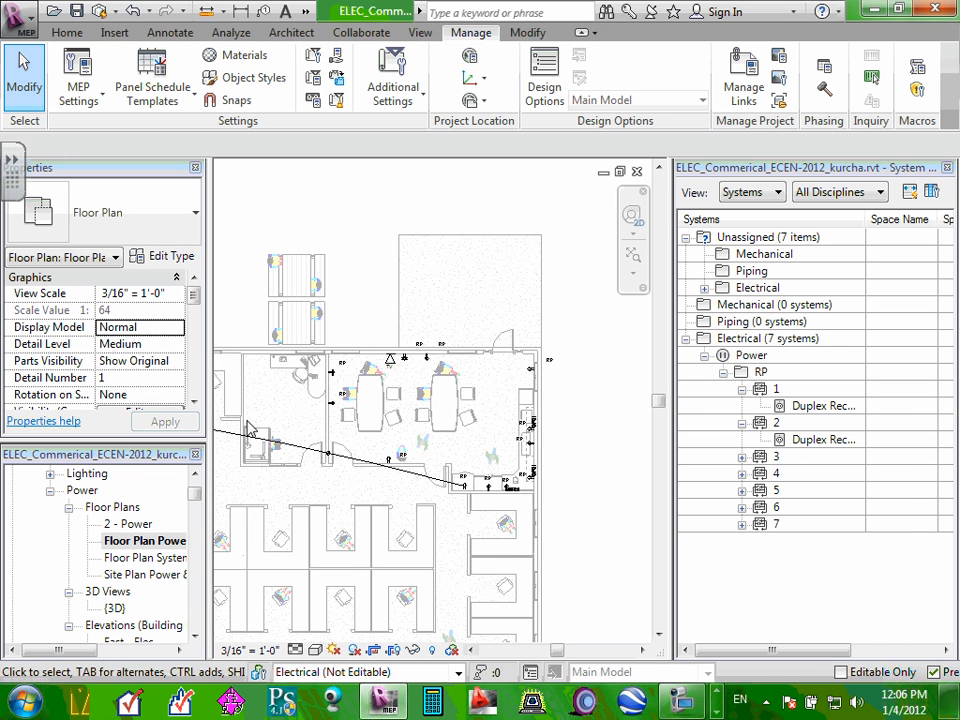
{"action": "middle_click_drag", "start_coordinate": [261, 422], "coordinate": [346, 404]}
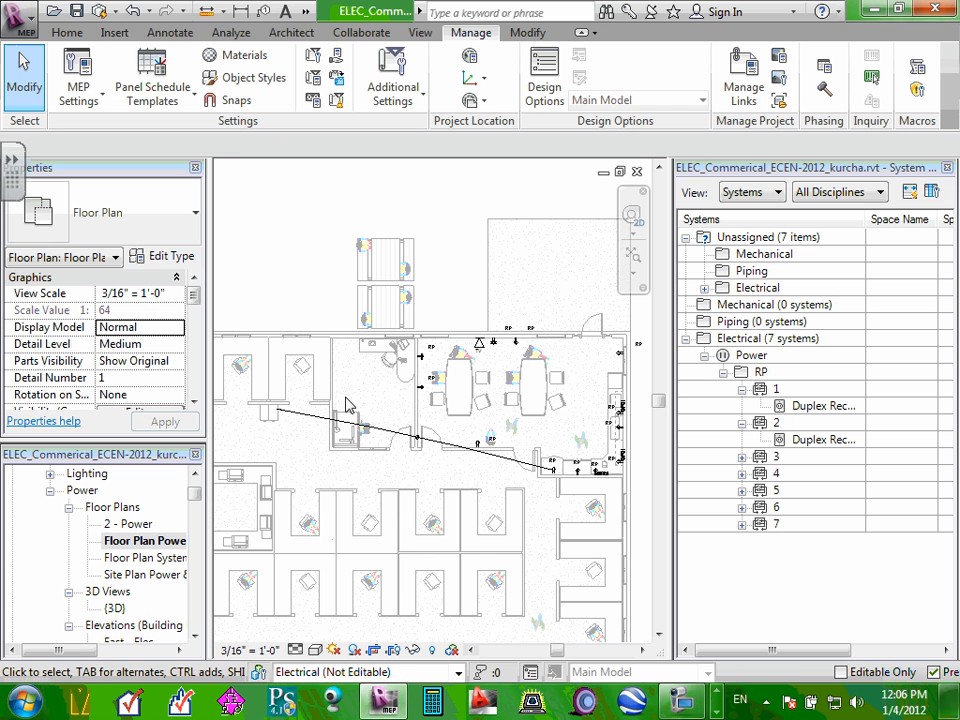
{"action": "left_click", "coordinate": [130, 12]}
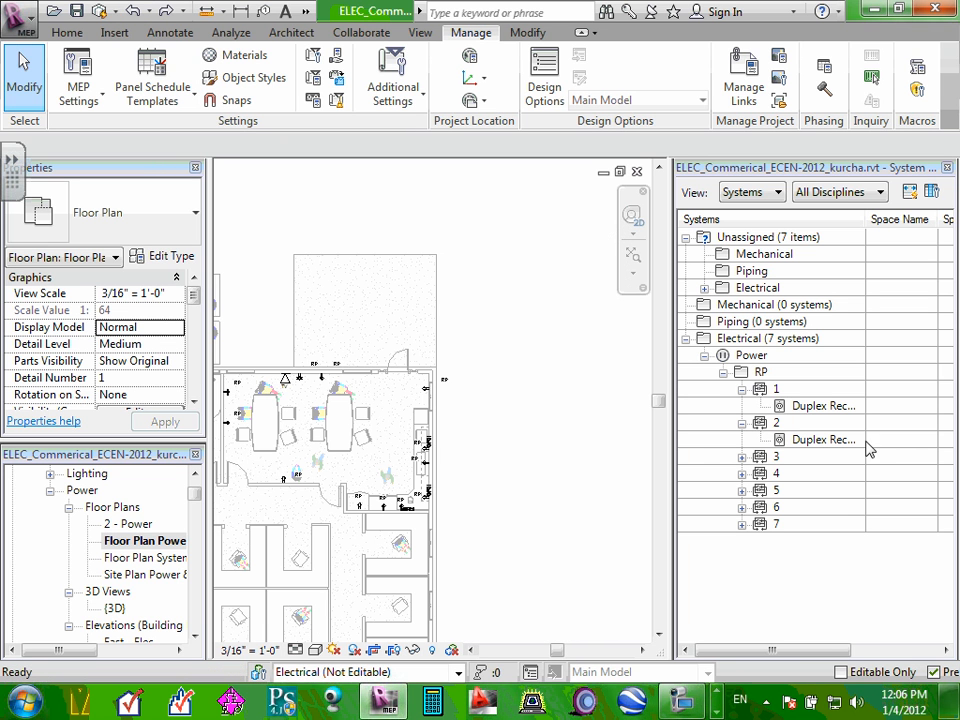
- Select circuit 1 of panel RP again and convert it to arc wiring
{"action": "left_click", "coordinate": [782, 396]}
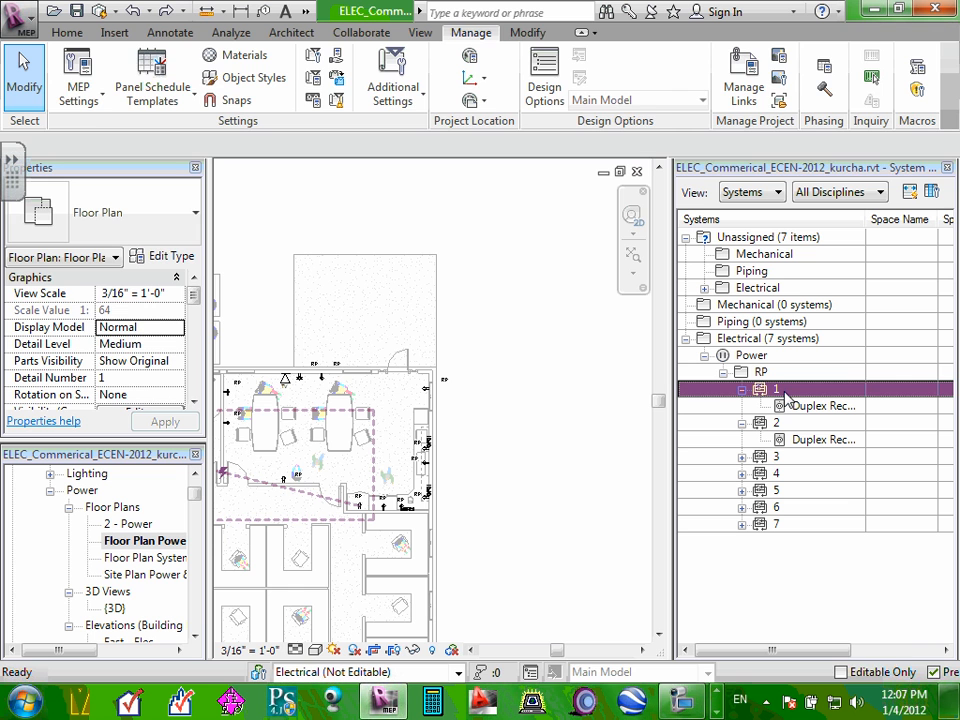
{"action": "left_click", "coordinate": [785, 392]}
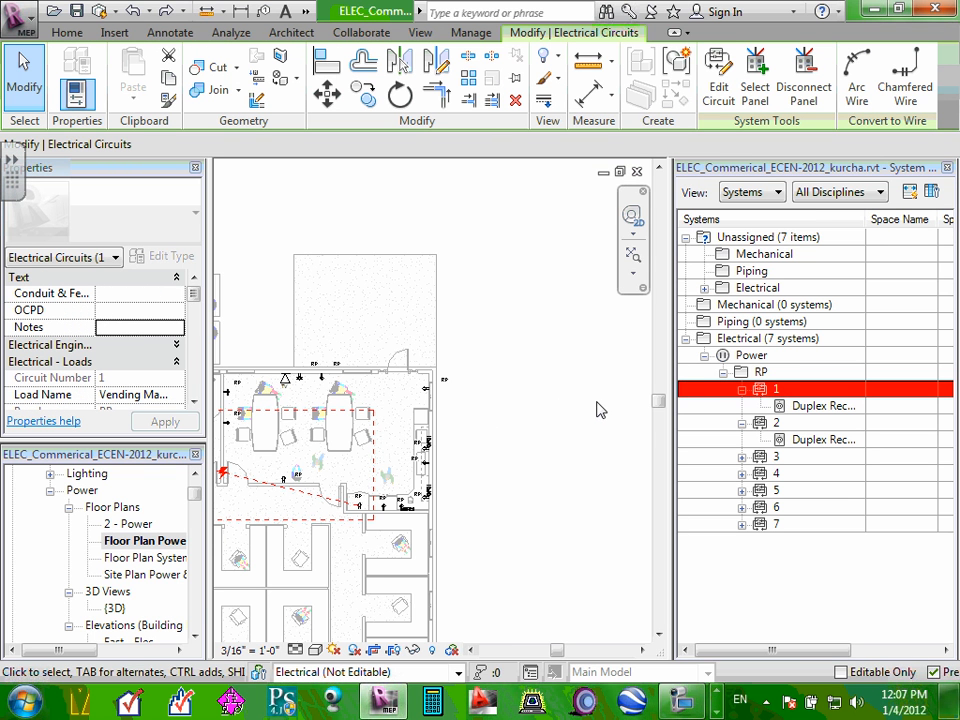
{"action": "key", "text": "Escape"}
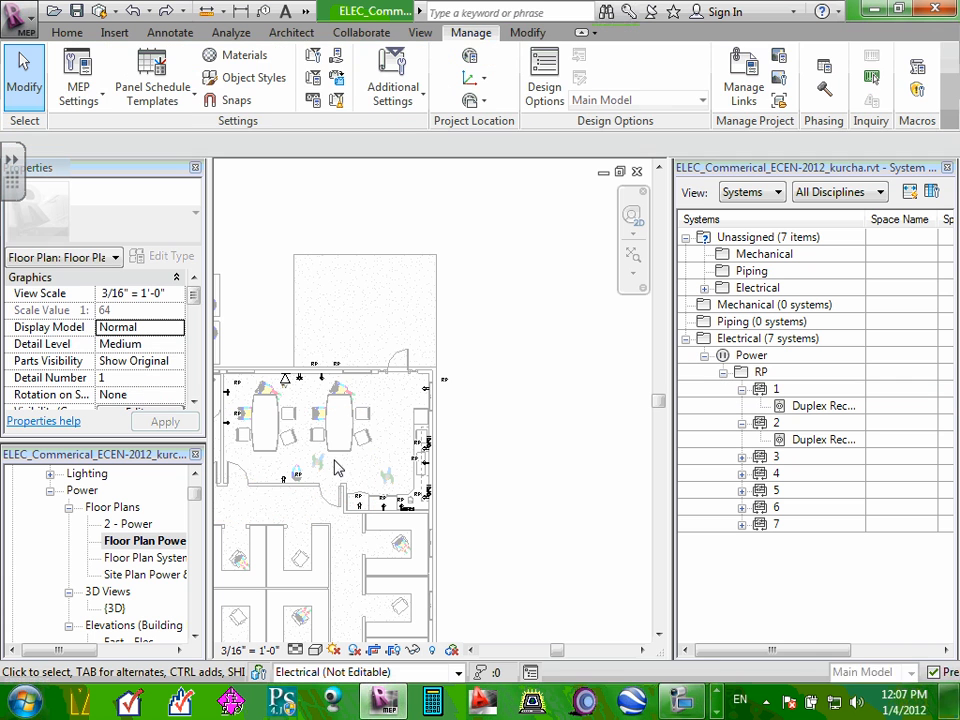
{"action": "left_click", "coordinate": [776, 393]}
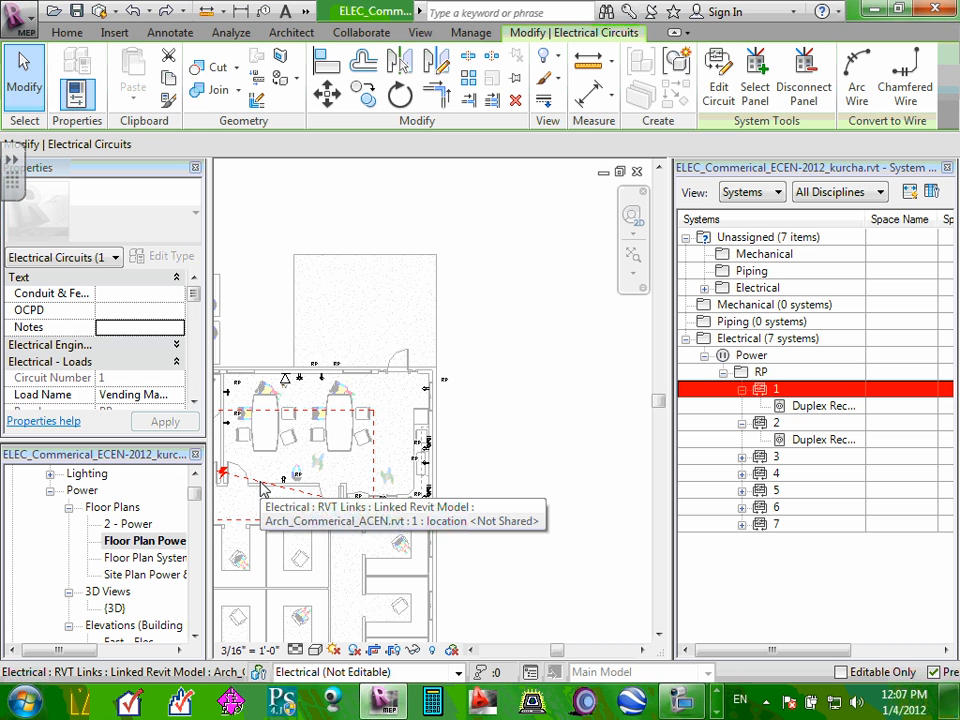
{"action": "left_click", "coordinate": [857, 90]}
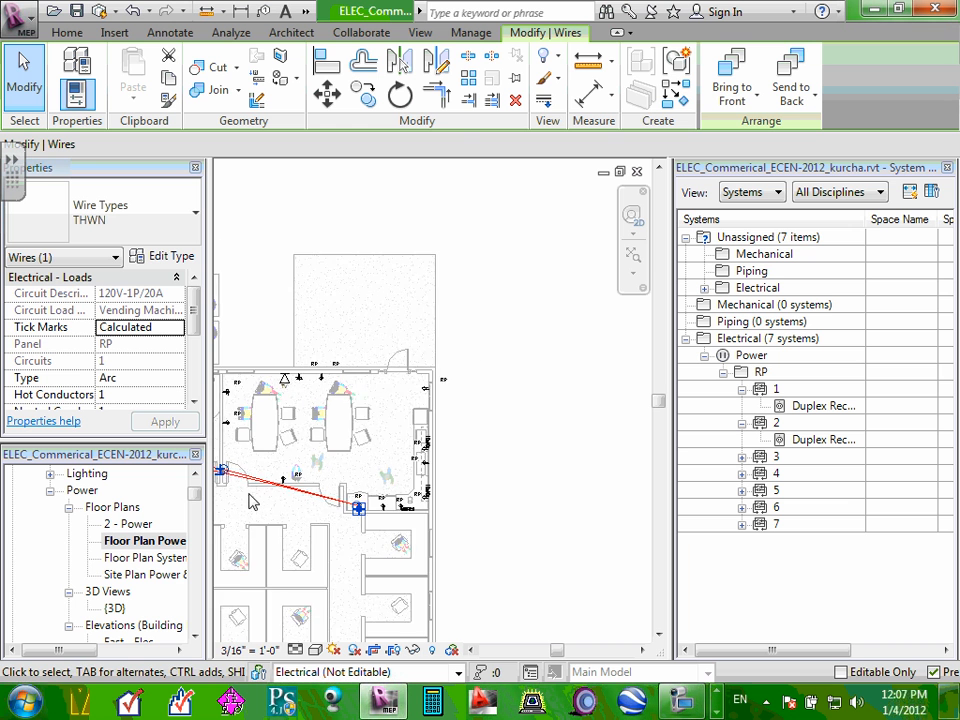
- Shorten the circuit 1 home run by pulling its arrow end through the office to the lunch room doorway
{"action": "scroll", "coordinate": [252, 502], "scroll_direction": "down", "scroll_amount": 4}
{"action": "middle_click_drag", "start_coordinate": [268, 505], "coordinate": [431, 522]}
{"action": "scroll", "coordinate": [258, 490], "scroll_direction": "up", "scroll_amount": 3}
{"action": "scroll", "coordinate": [380, 498], "scroll_direction": "up", "scroll_amount": 2}
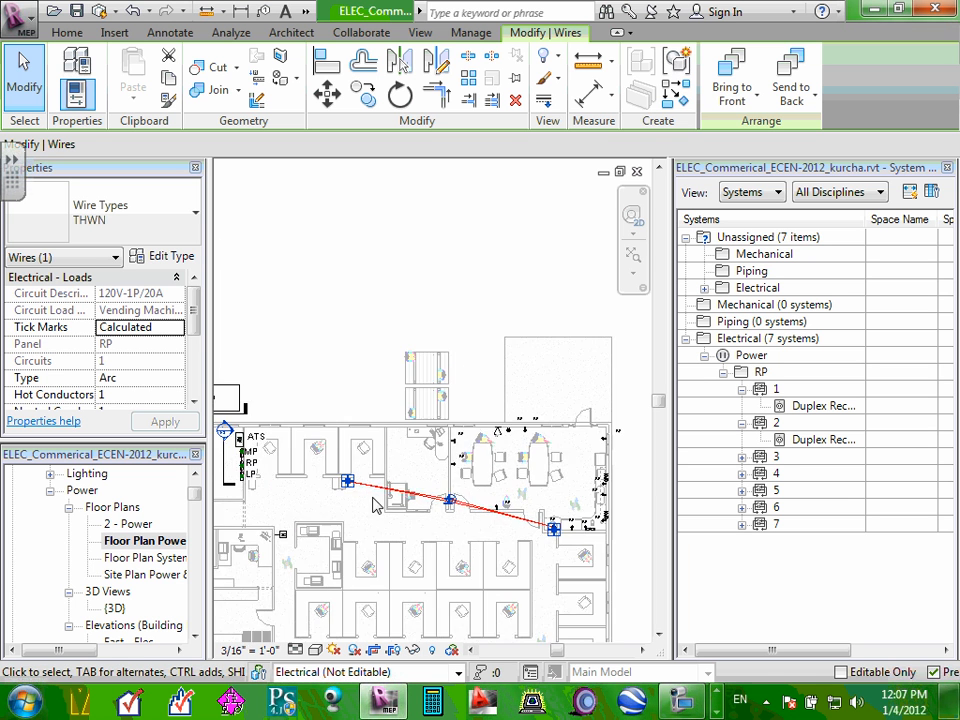
{"action": "scroll", "coordinate": [334, 540], "scroll_direction": "up", "scroll_amount": 5}
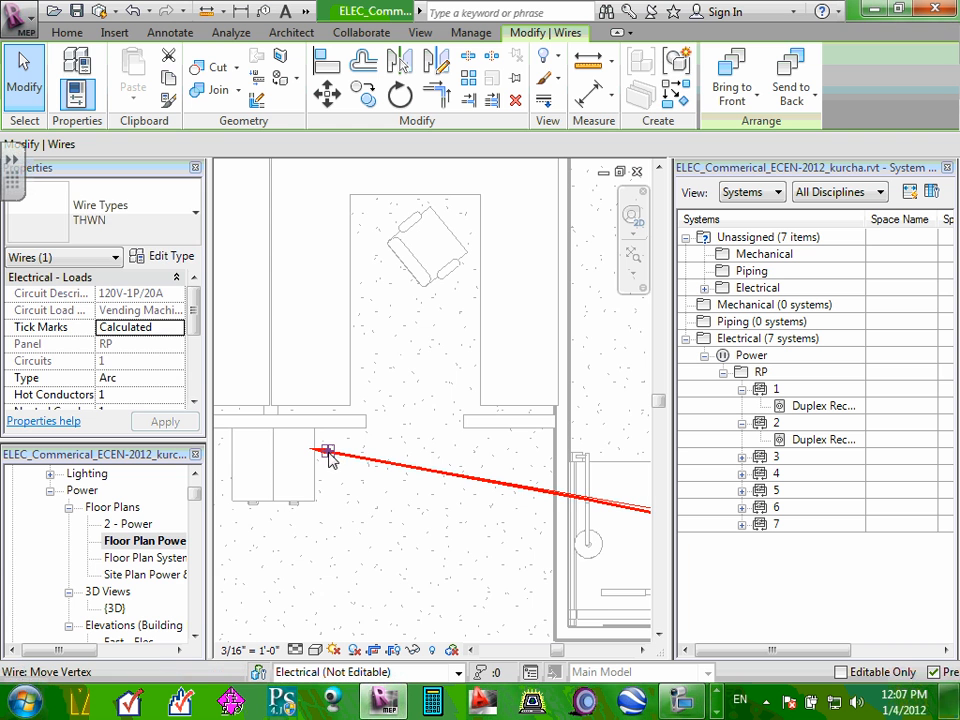
{"action": "left_click_drag", "start_coordinate": [328, 452], "coordinate": [595, 506]}
{"action": "scroll", "coordinate": [553, 510], "scroll_direction": "down", "scroll_amount": 3}
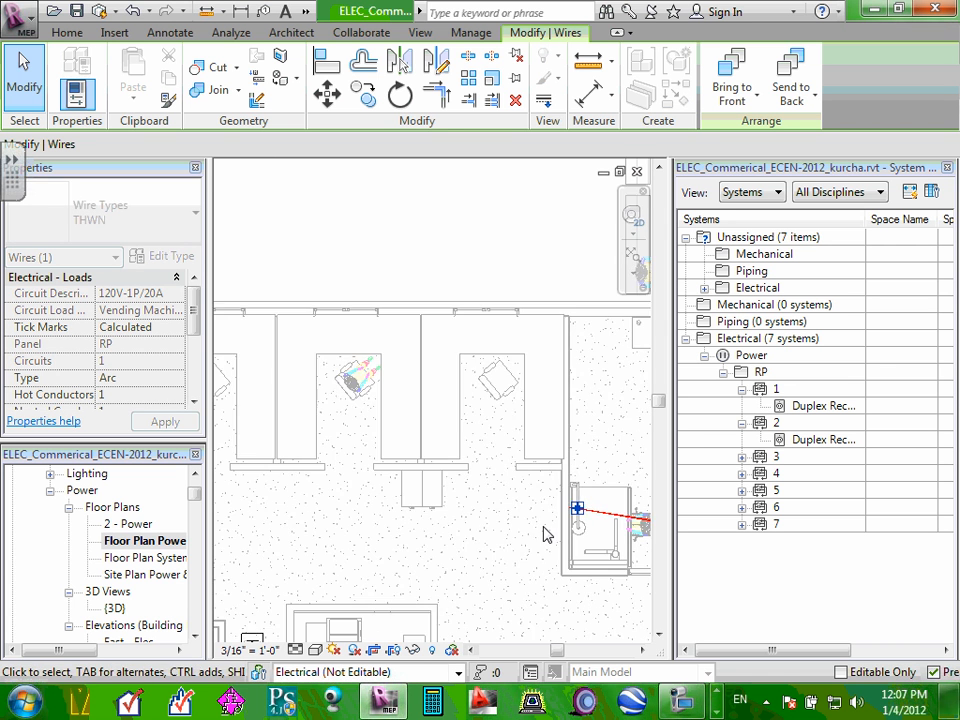
{"action": "scroll", "coordinate": [548, 535], "scroll_direction": "down", "scroll_amount": 3}
{"action": "middle_click_drag", "start_coordinate": [611, 626], "coordinate": [370, 517]}
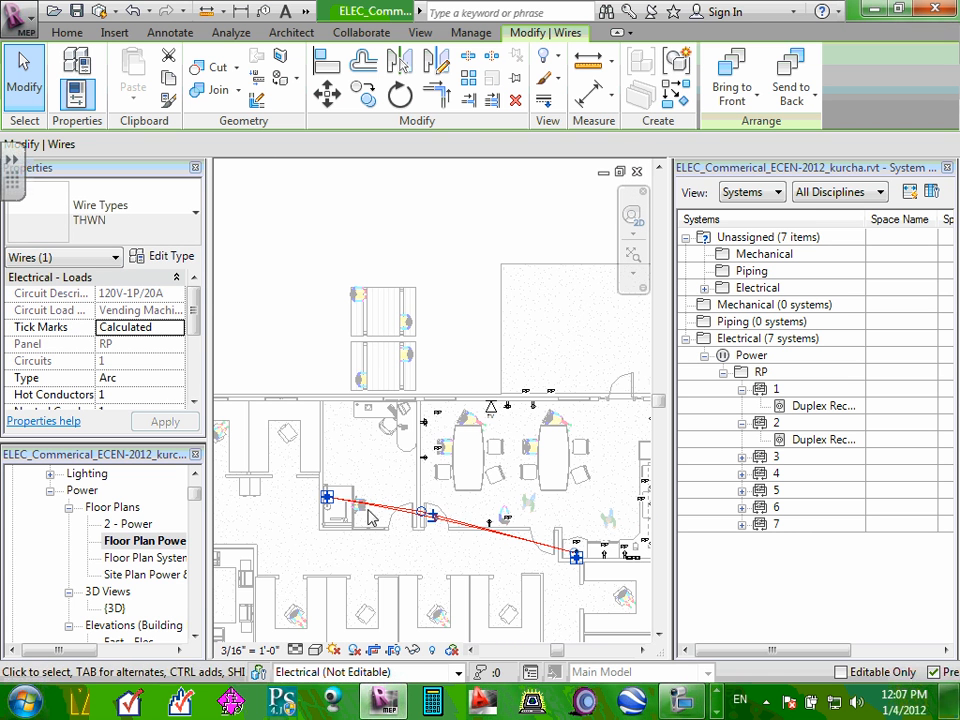
{"action": "left_click_drag", "start_coordinate": [328, 497], "coordinate": [544, 553]}
- Reposition the home run's arrow end by the lunch room door, move its middle vertex near the receptacle, and deselect the wire
{"action": "scroll", "coordinate": [508, 560], "scroll_direction": "up", "scroll_amount": 3}
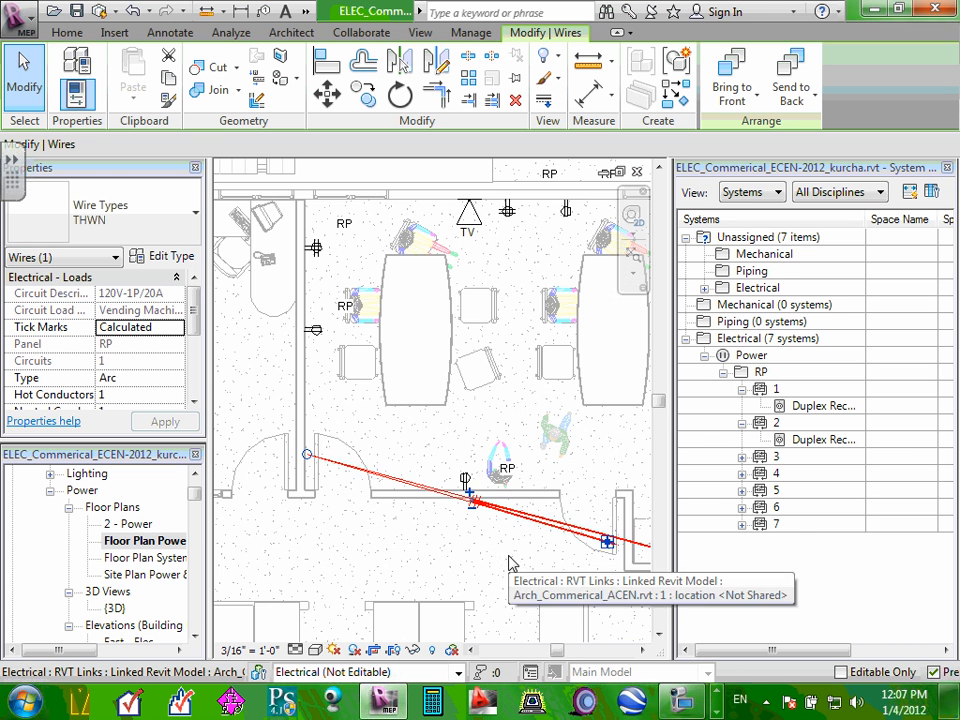
{"action": "scroll", "coordinate": [482, 538], "scroll_direction": "up", "scroll_amount": 2}
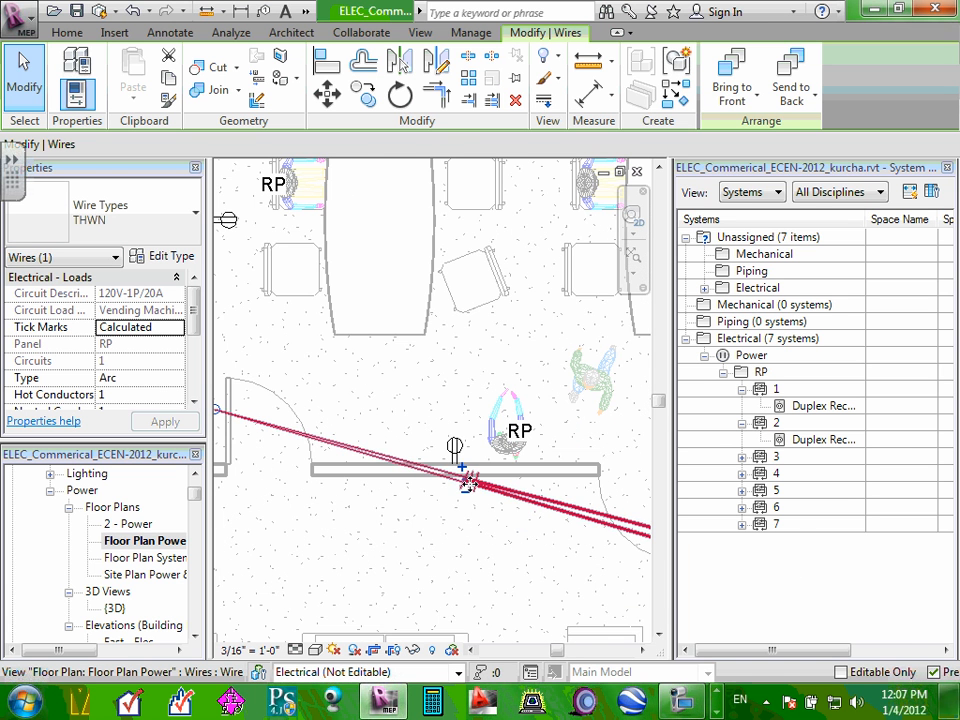
{"action": "scroll", "coordinate": [468, 483], "scroll_direction": "down", "scroll_amount": 5}
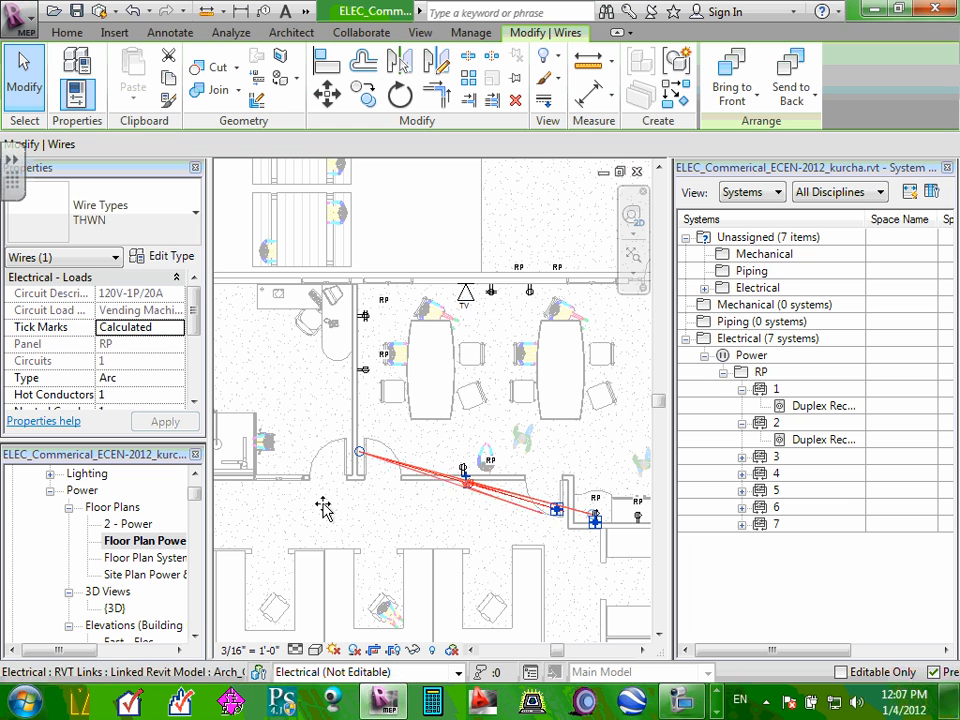
{"action": "left_click_drag", "start_coordinate": [323, 504], "coordinate": [296, 464]}
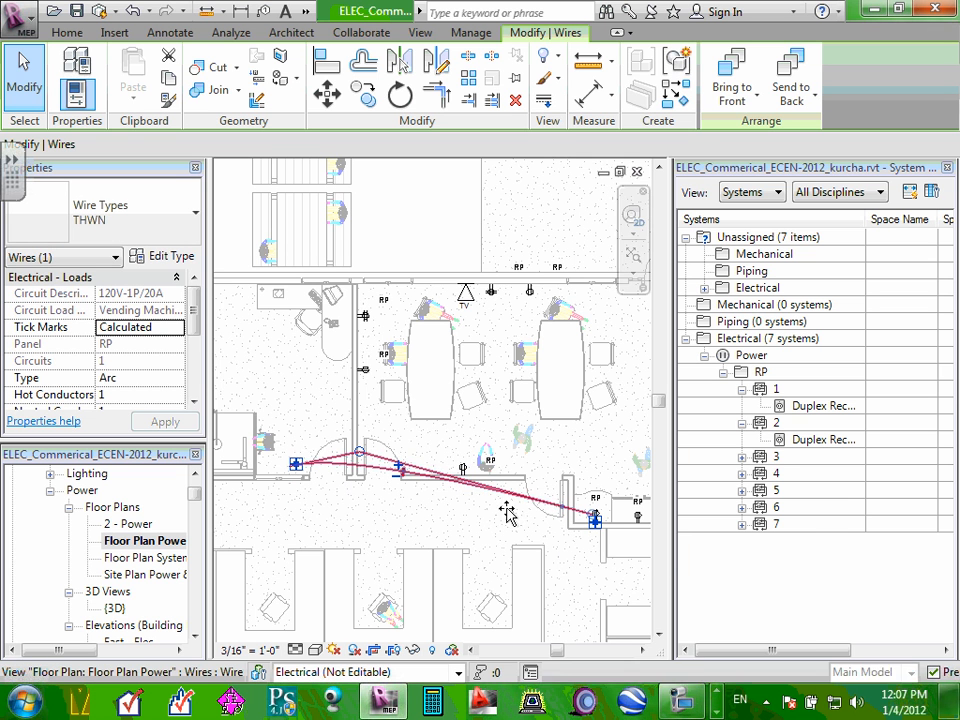
{"action": "left_click_drag", "start_coordinate": [297, 465], "coordinate": [519, 497]}
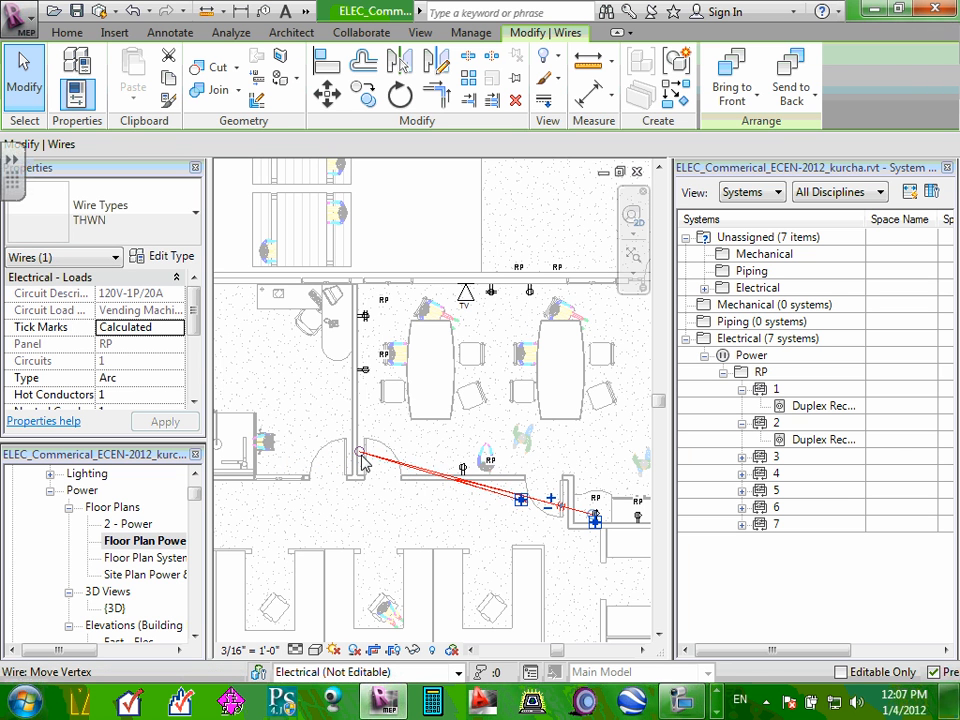
{"action": "left_click_drag", "start_coordinate": [363, 460], "coordinate": [514, 530]}
{"action": "left_click", "coordinate": [555, 540]}
- Increase the circuit 1 wire's hot conductors to 4 and reduce them back to 1
{"action": "scroll", "coordinate": [579, 525], "scroll_direction": "up", "scroll_amount": 3}
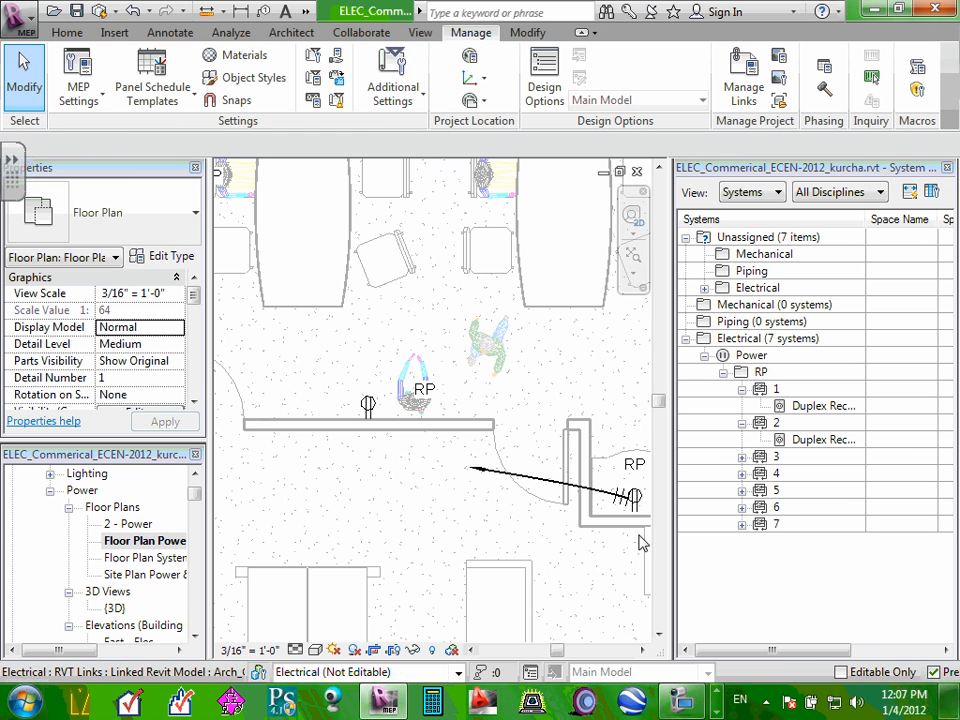
{"action": "middle_click_drag", "start_coordinate": [641, 543], "coordinate": [498, 550]}
{"action": "scroll", "coordinate": [475, 503], "scroll_direction": "up", "scroll_amount": 2}
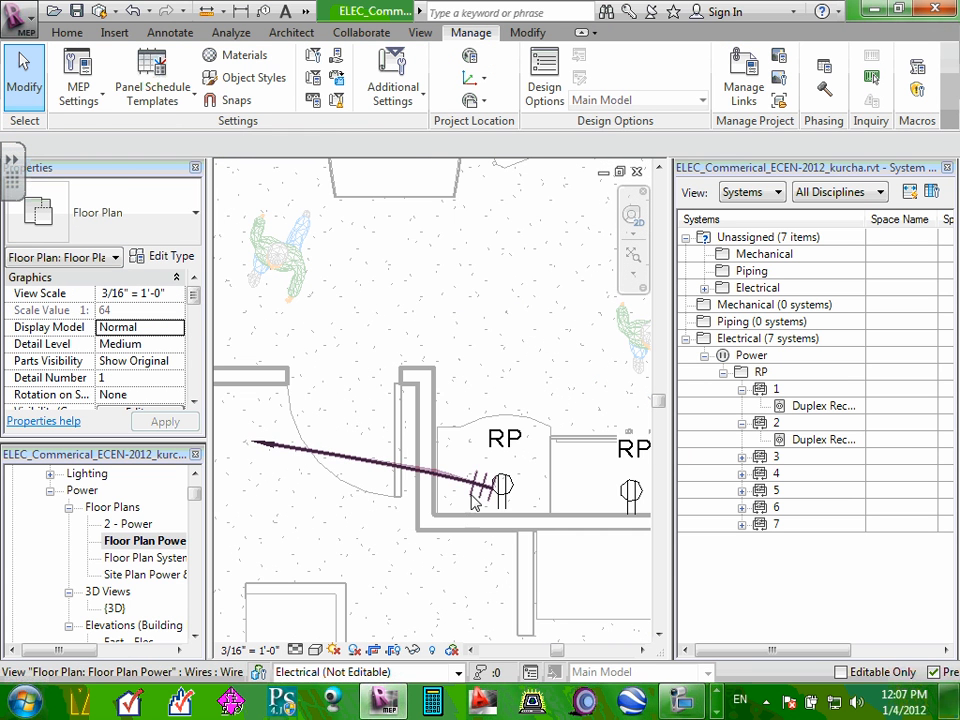
{"action": "left_click", "coordinate": [478, 487]}
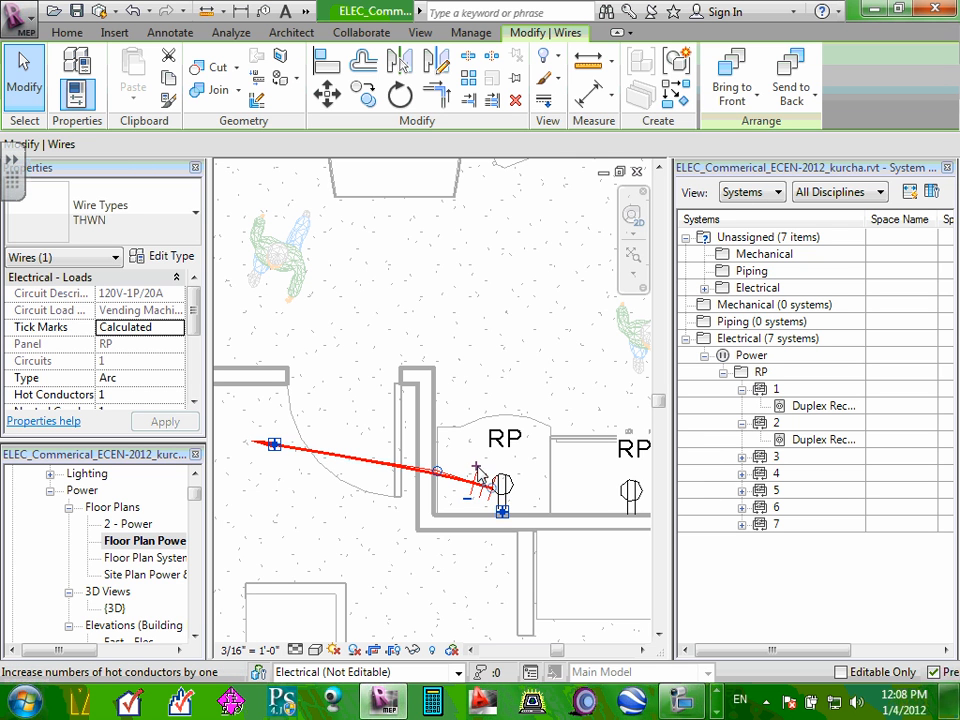
{"action": "left_click", "coordinate": [477, 468]}
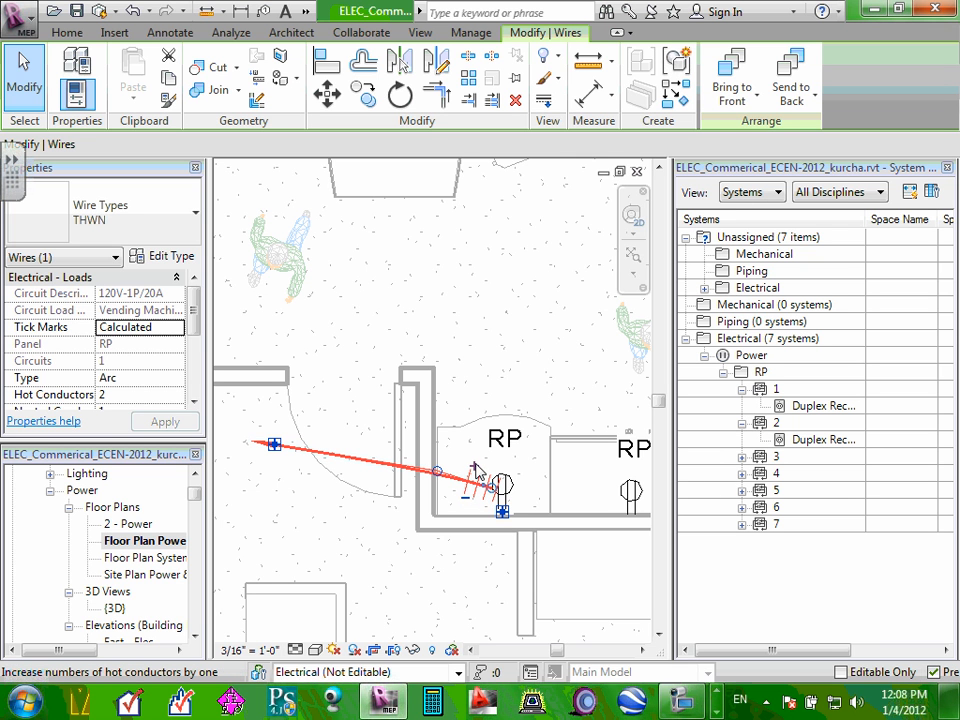
{"action": "left_click", "coordinate": [477, 468]}
{"action": "left_click", "coordinate": [477, 468]}
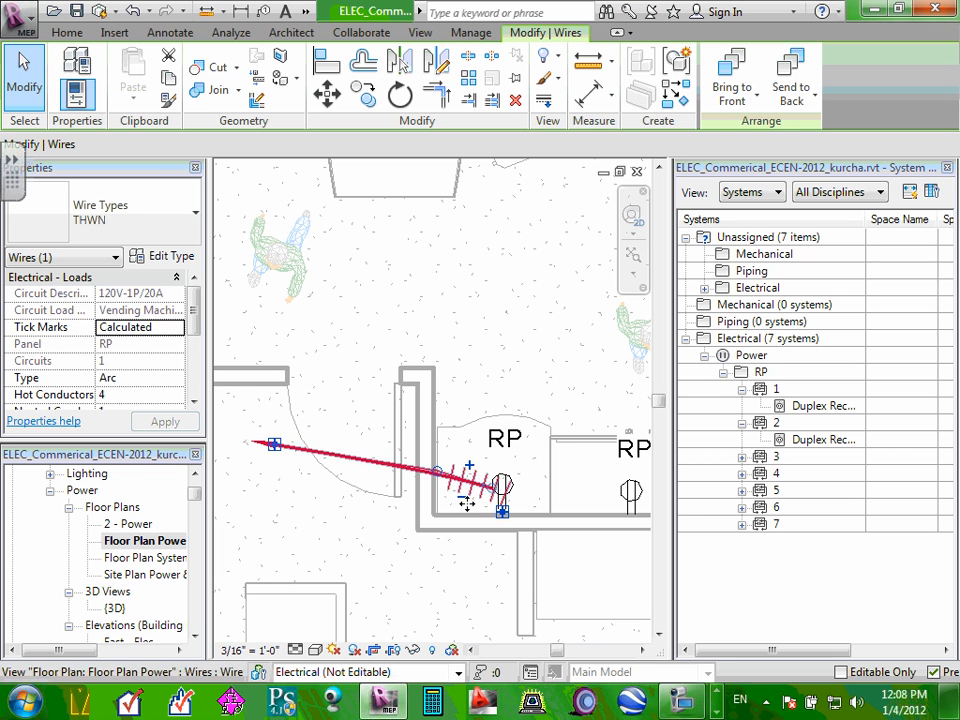
{"action": "left_click", "coordinate": [463, 497]}
{"action": "left_click", "coordinate": [463, 497]}
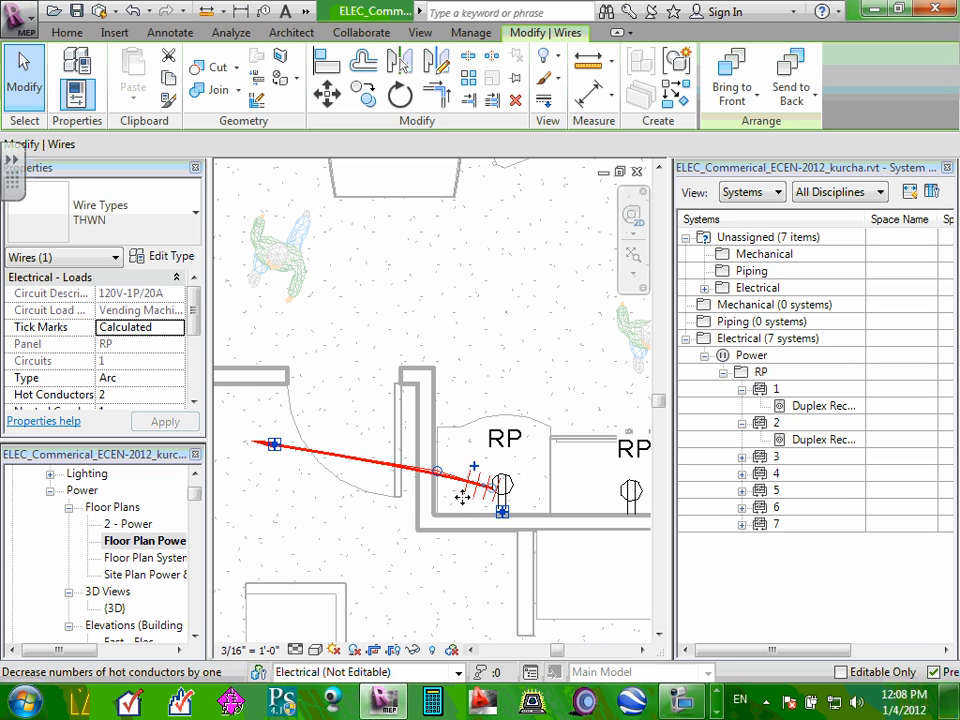
{"action": "left_click", "coordinate": [465, 497]}
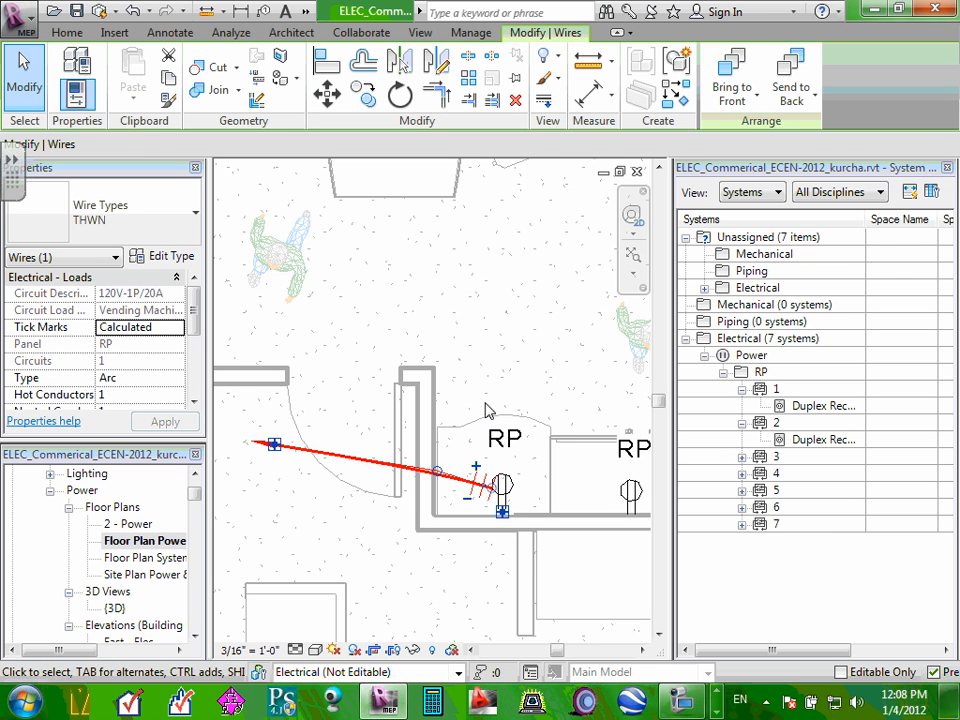
- Raise the wire's hot conductor count again, return it to 1, and delete the circuit 1 arc wire
{"action": "left_click", "coordinate": [474, 466]}
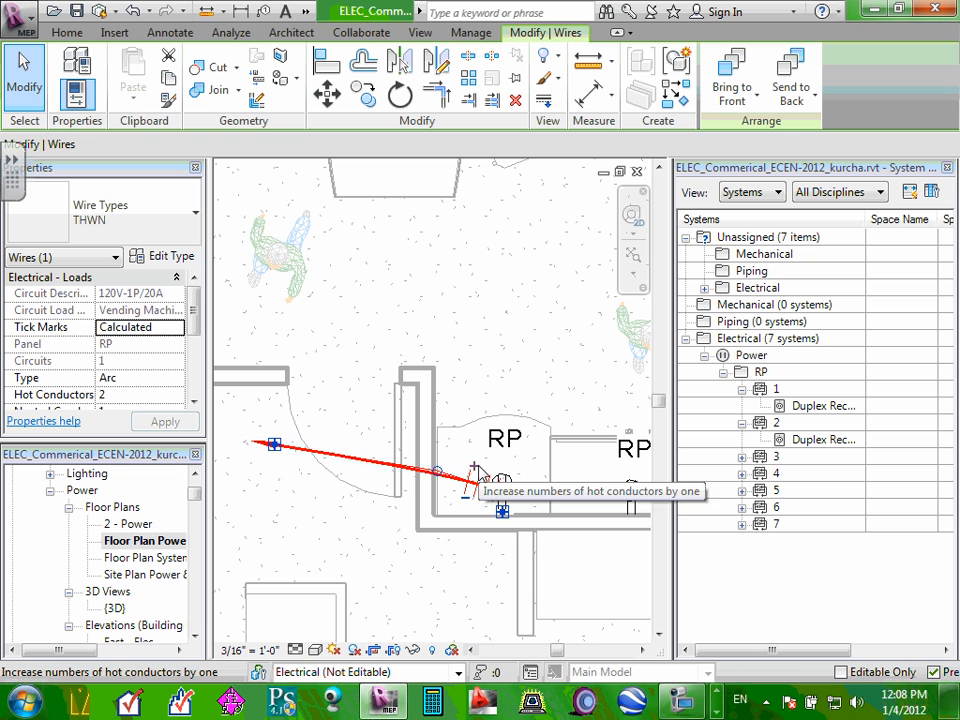
{"action": "left_click", "coordinate": [475, 468]}
{"action": "left_click", "coordinate": [467, 500]}
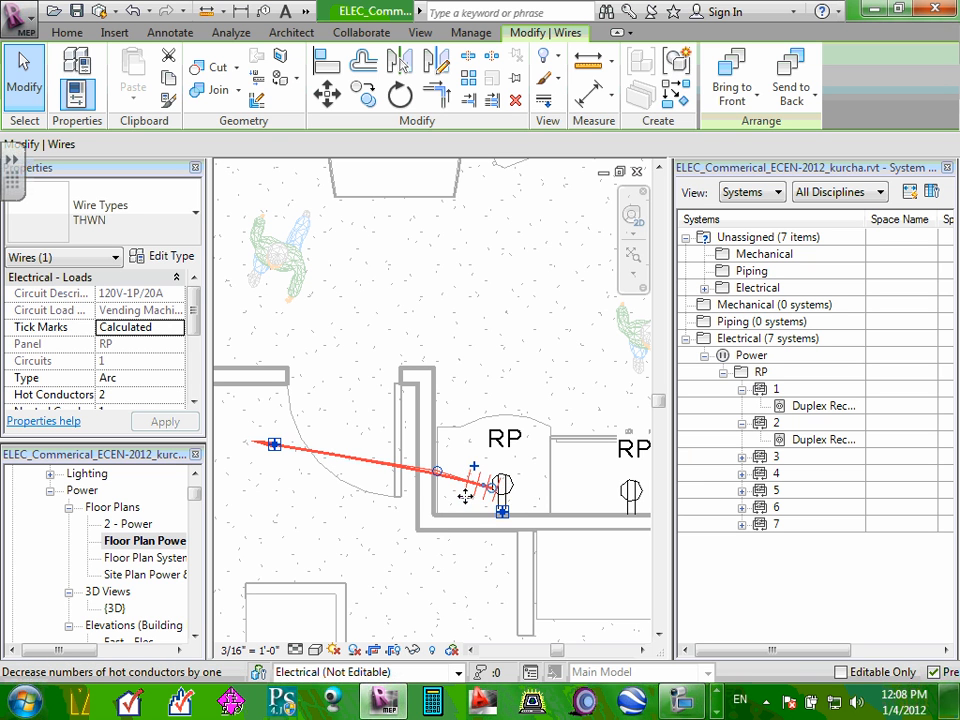
{"action": "left_click", "coordinate": [467, 500]}
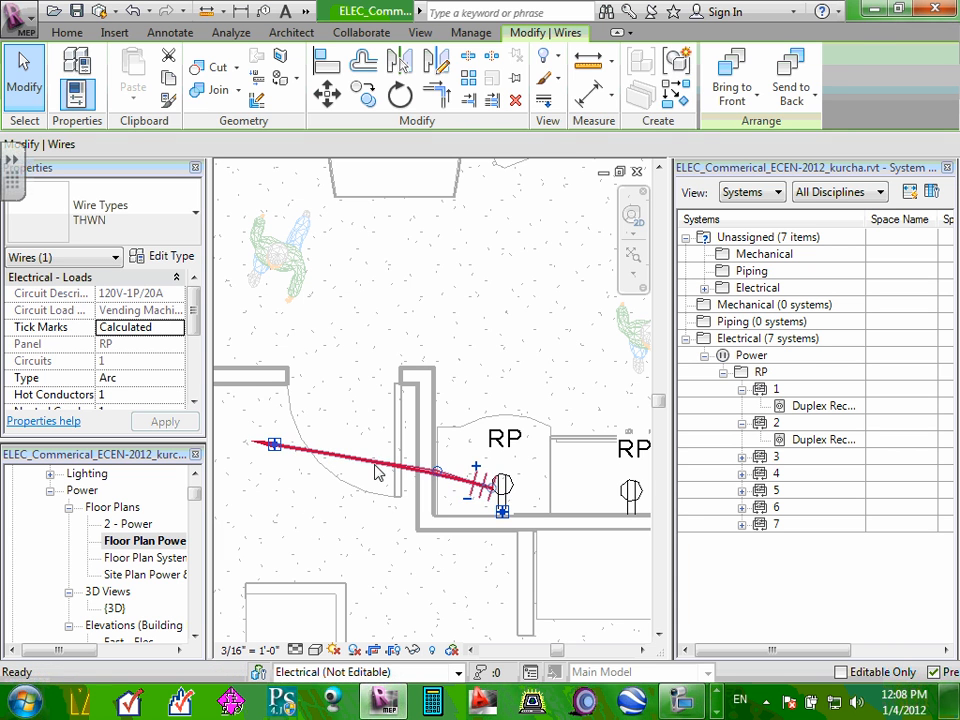
{"action": "key", "text": "Delete"}
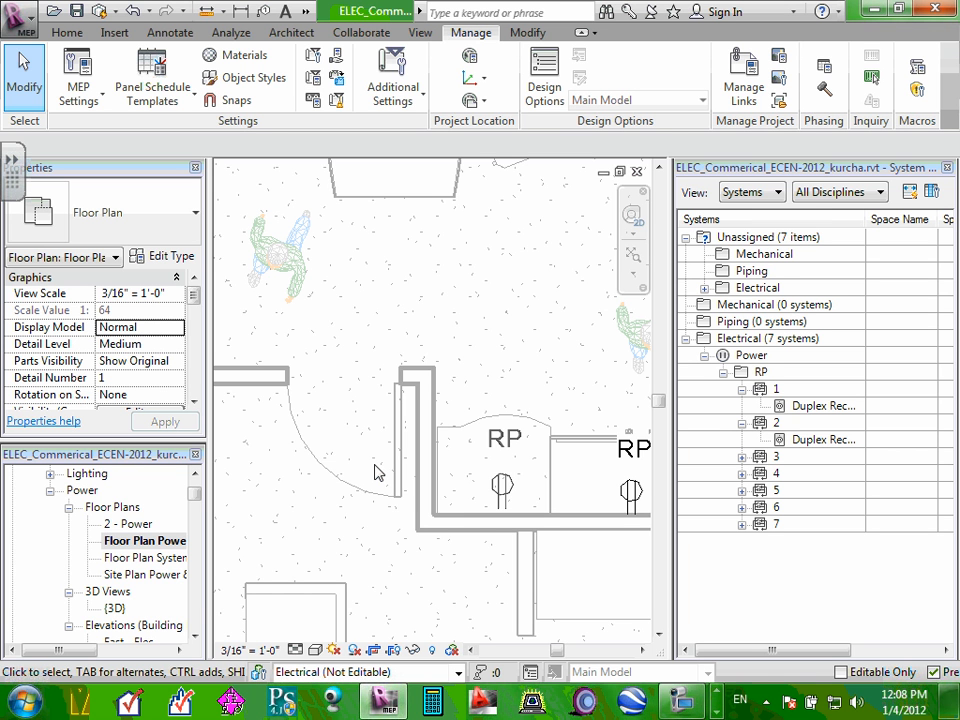
{"action": "left_click", "coordinate": [718, 376]}
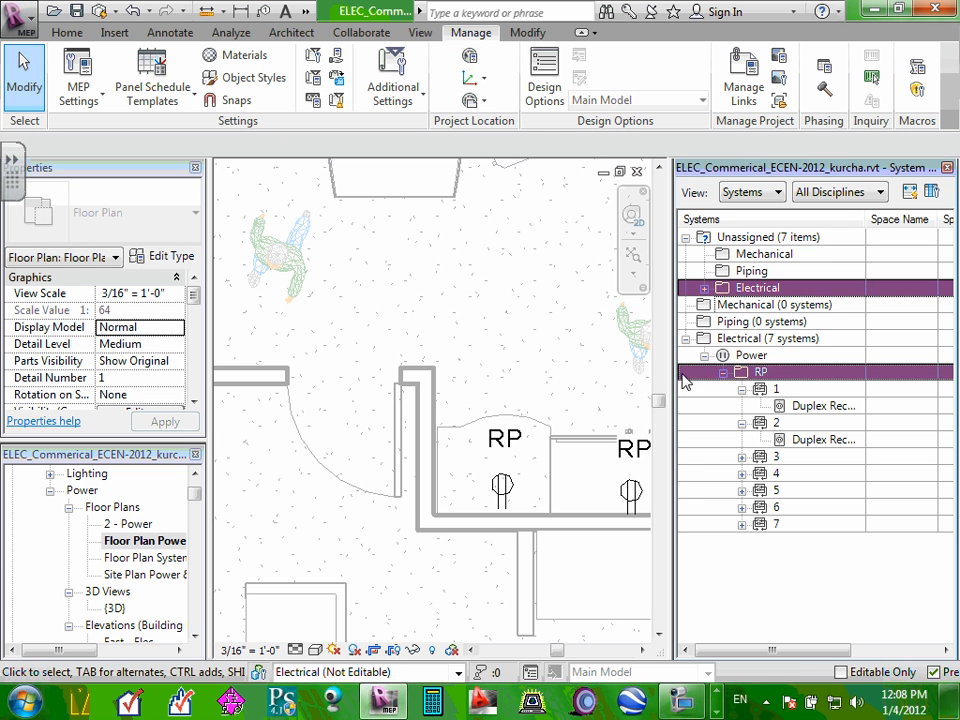
{"action": "left_click", "coordinate": [549, 349]}
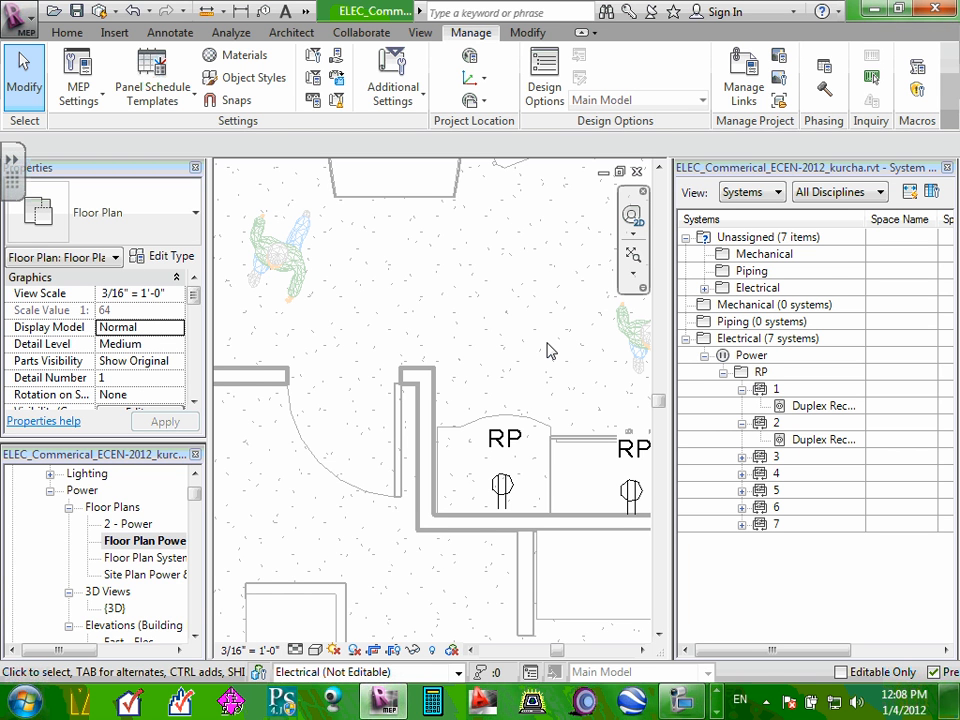
- Try to tag the duplex receptacle beside the lunch room door by category with an attached-end leader
{"action": "left_click", "coordinate": [517, 444]}
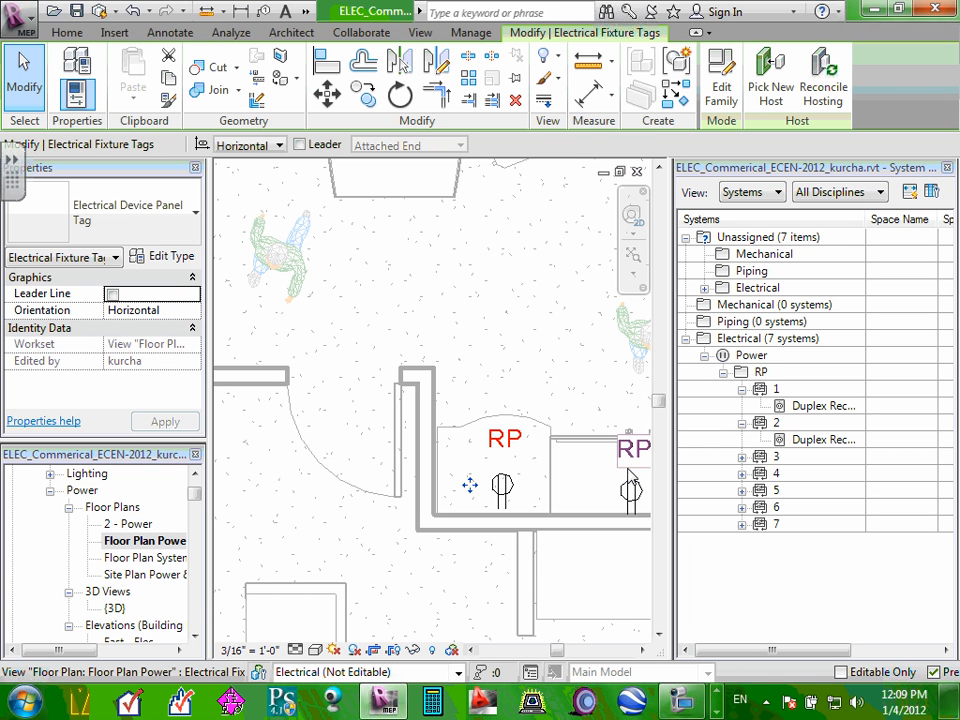
{"action": "left_click", "coordinate": [172, 33]}
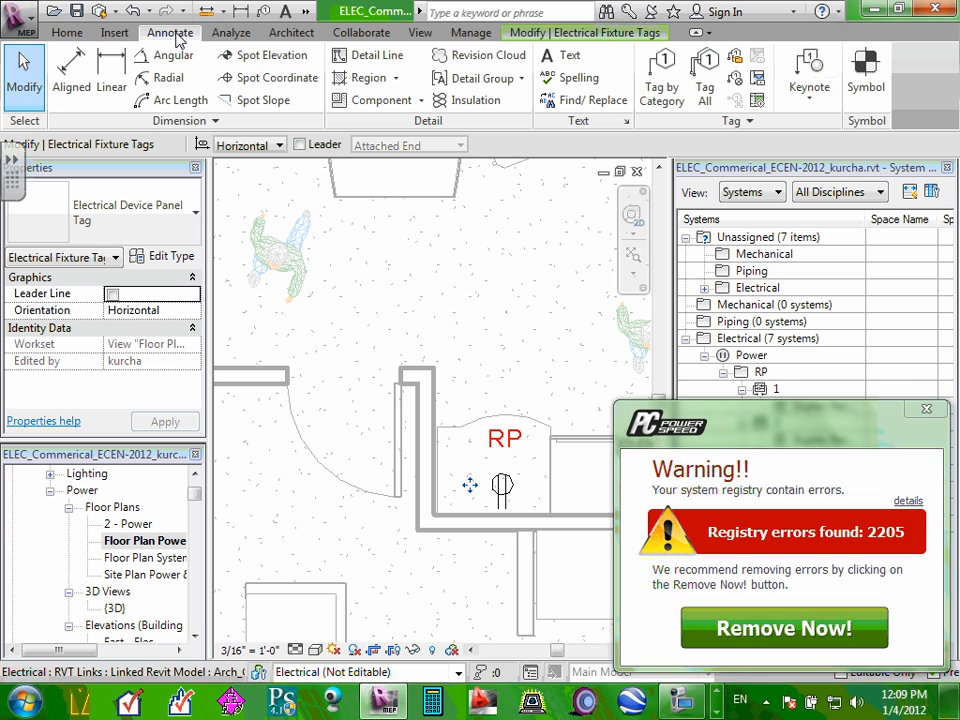
{"action": "left_click", "coordinate": [926, 409]}
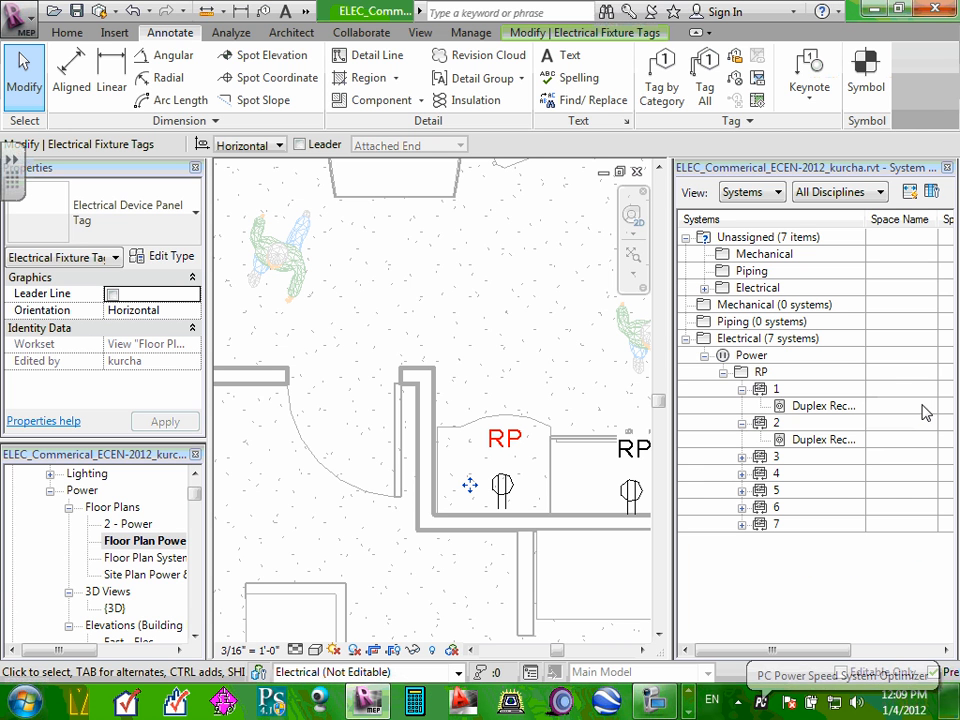
{"action": "left_click", "coordinate": [663, 67]}
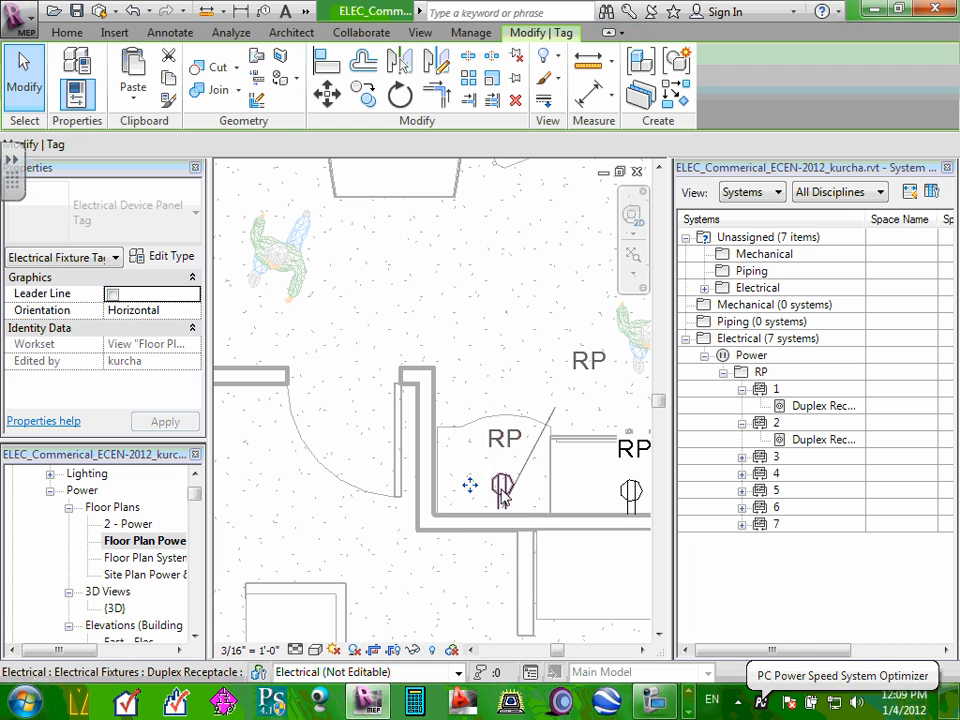
{"action": "left_click", "coordinate": [502, 490]}
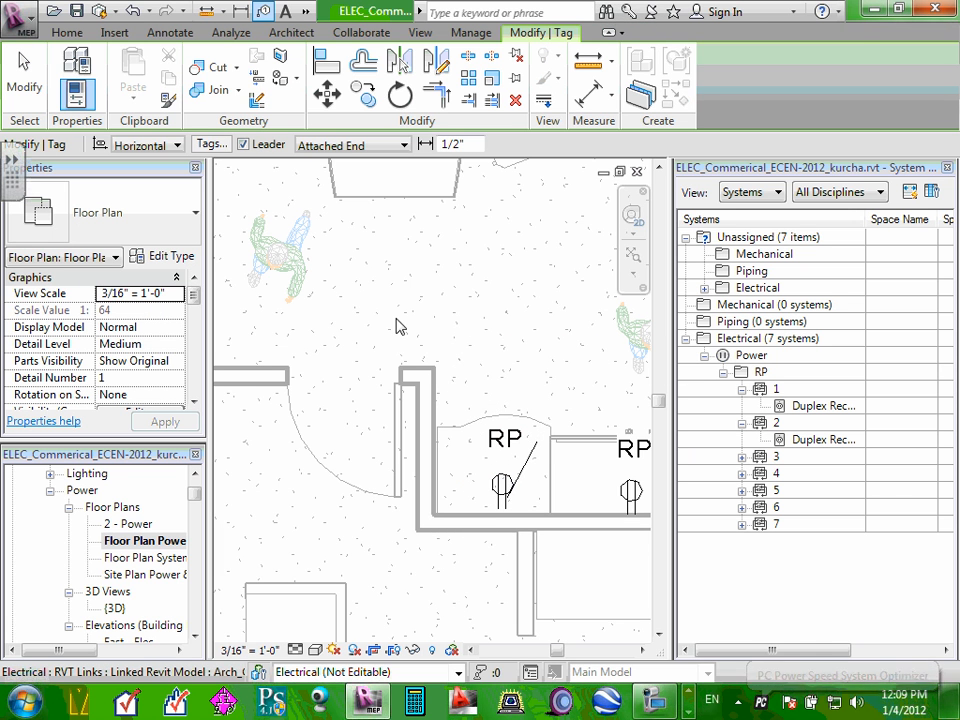
{"action": "key", "text": "Escape"}
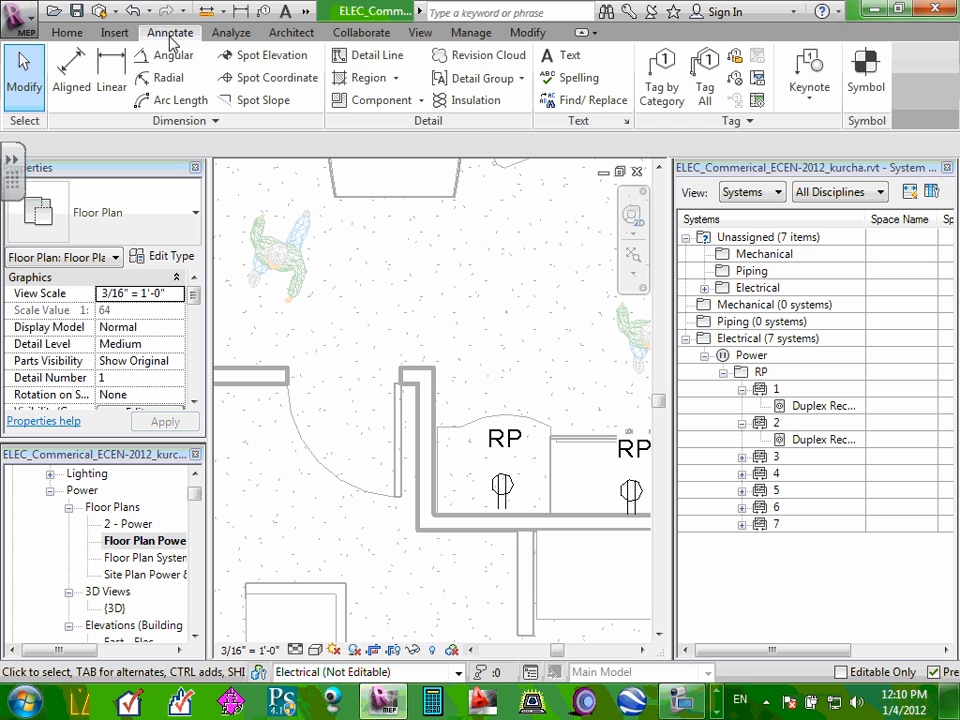
- Start loading a family and browse from the Desktop's 2012 shortcut through Instructor and Revit to the Revit Families-2011 folder
{"action": "left_click", "coordinate": [115, 33]}
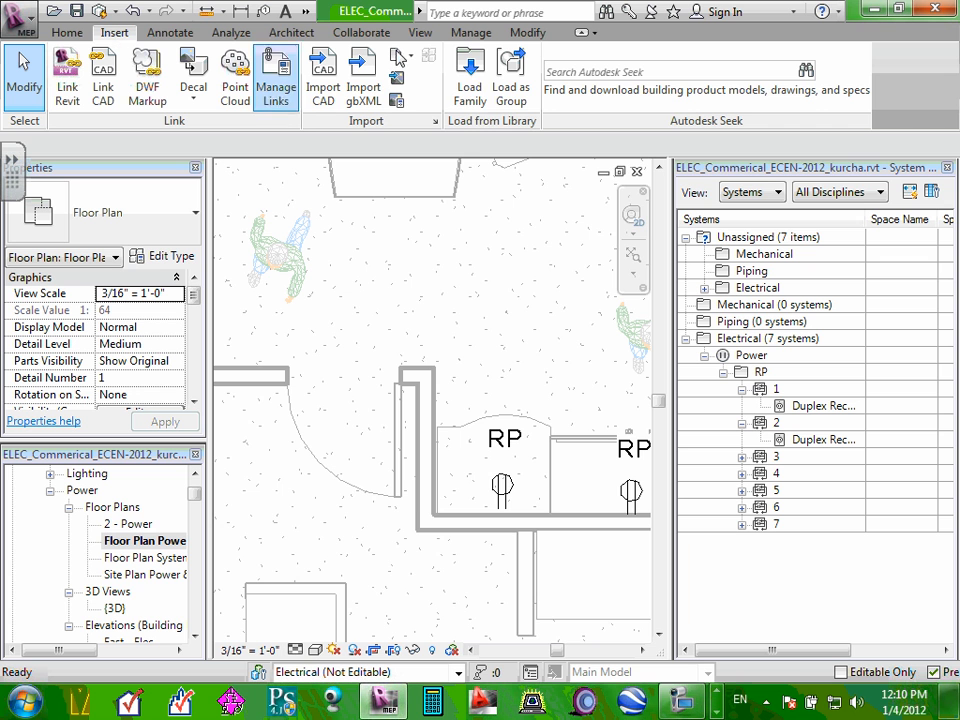
{"action": "left_click", "coordinate": [467, 85]}
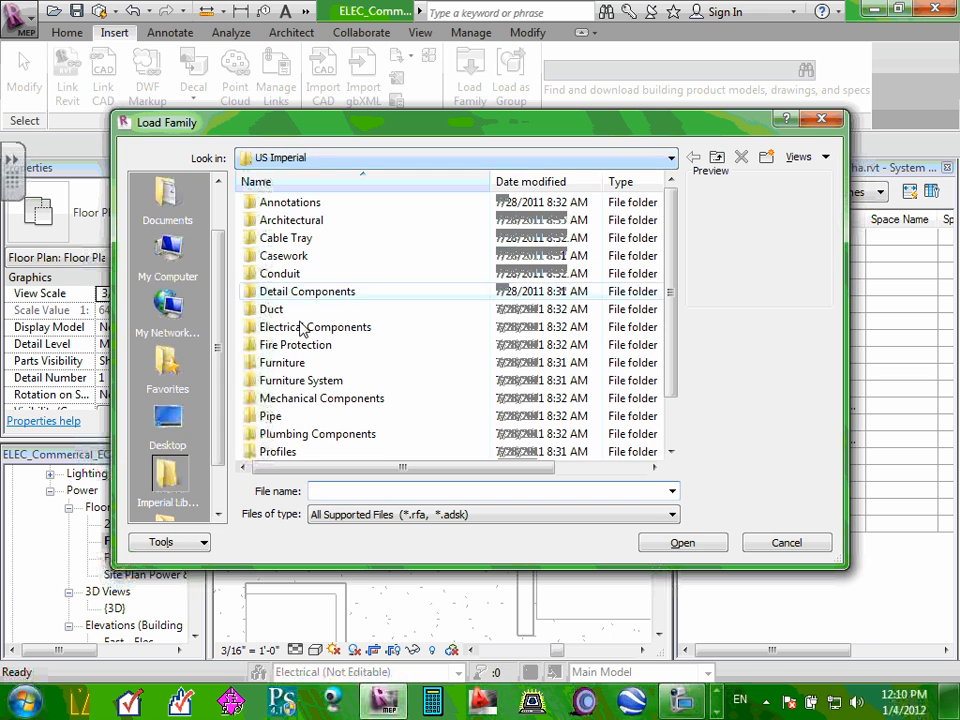
{"action": "left_click", "coordinate": [172, 417]}
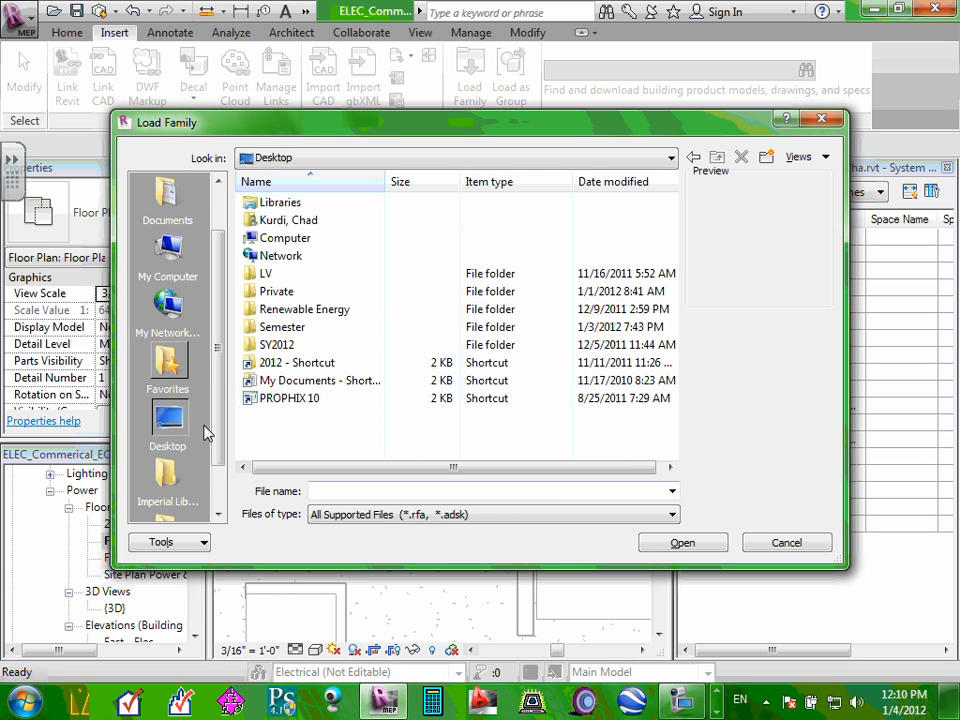
{"action": "double_click", "coordinate": [320, 366]}
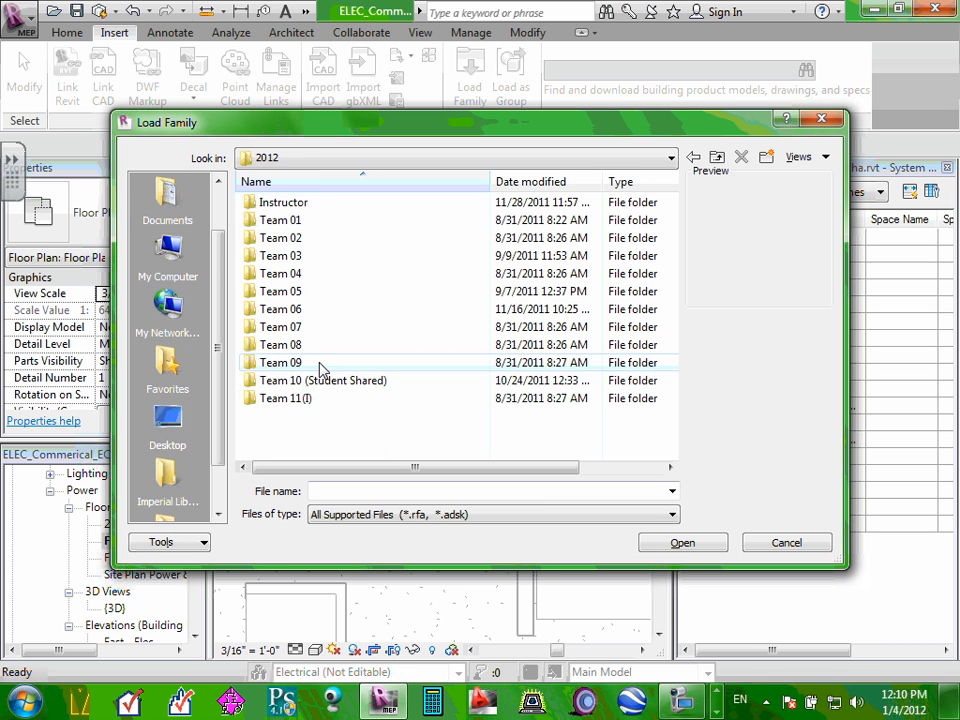
{"action": "double_click", "coordinate": [293, 203]}
{"action": "left_click", "coordinate": [274, 258]}
{"action": "double_click", "coordinate": [274, 256]}
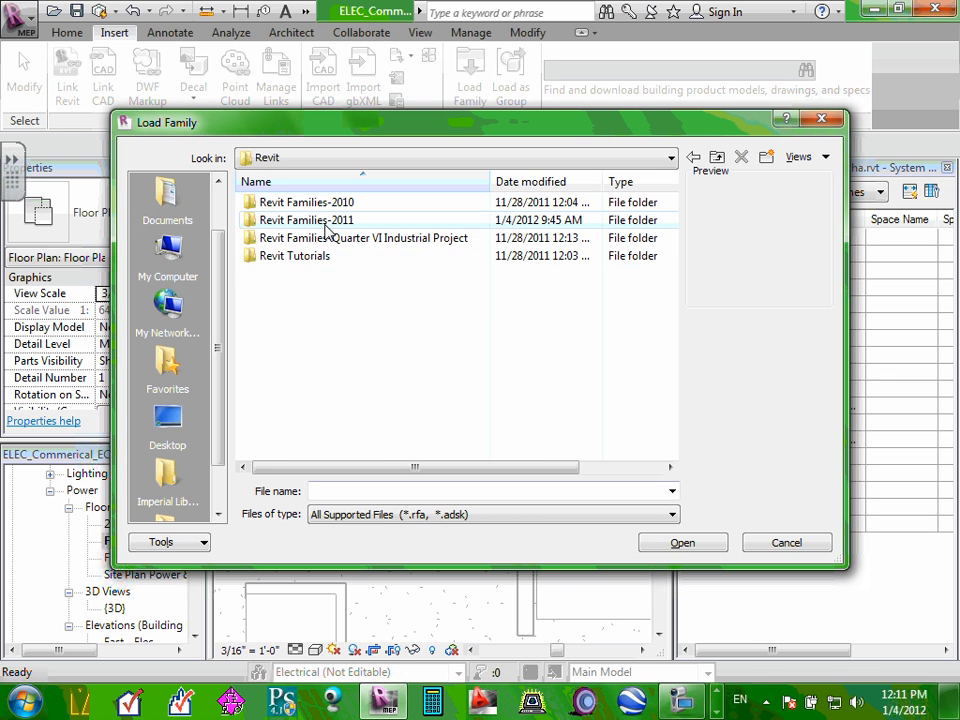
{"action": "left_click", "coordinate": [327, 222]}
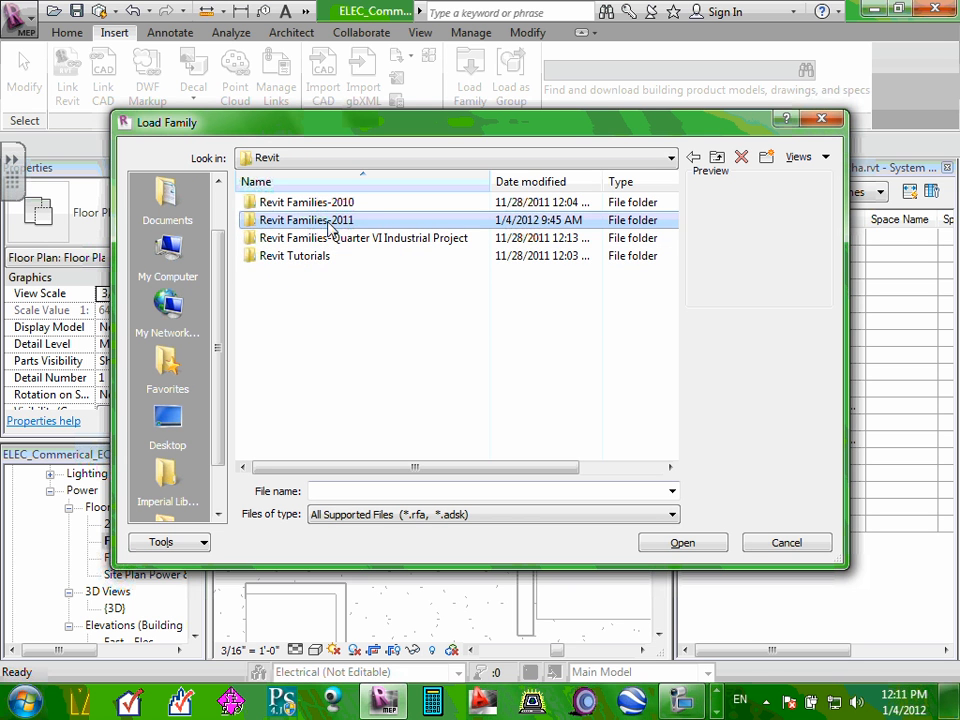
{"action": "double_click", "coordinate": [330, 222]}
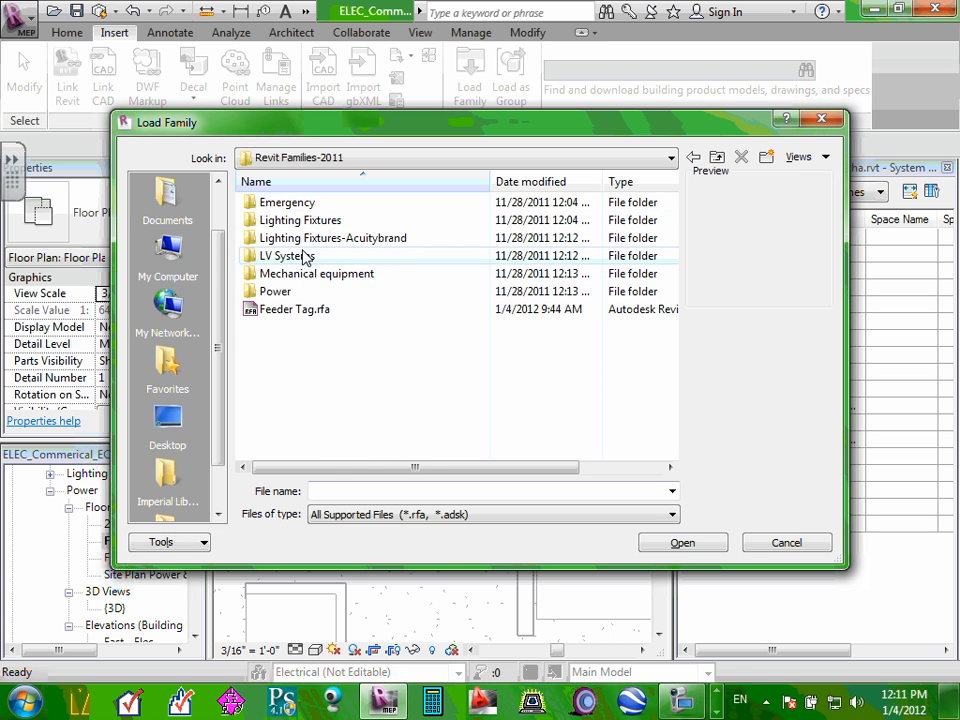
- Go back up to the Instructor folder and reopen Revit and its Revit Families-2011 subfolder
{"action": "left_click", "coordinate": [717, 158]}
{"action": "left_click", "coordinate": [717, 158]}
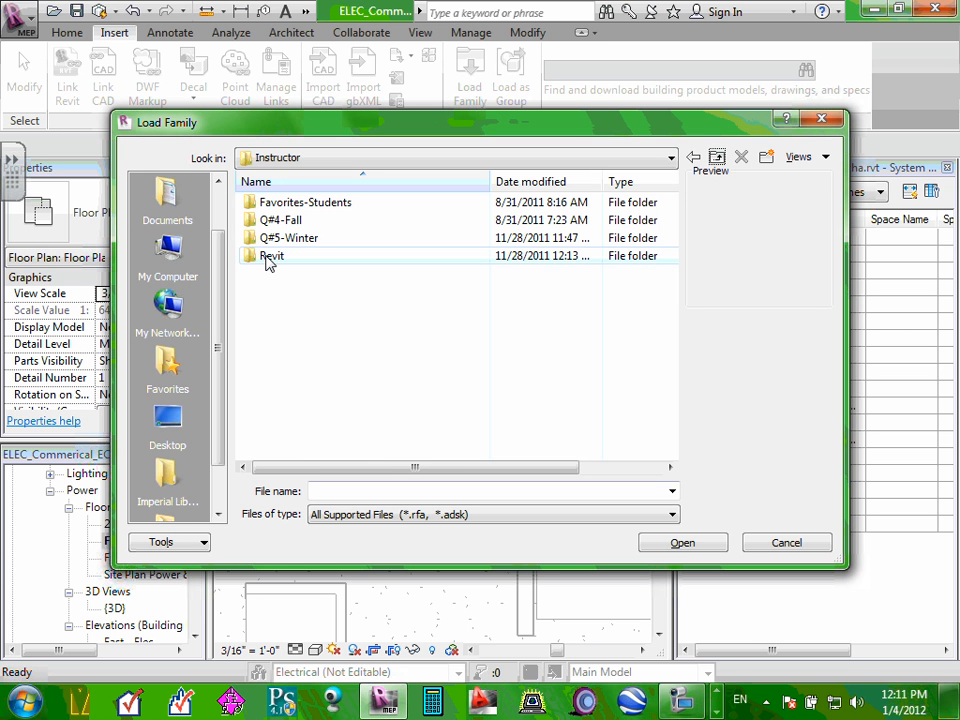
{"action": "left_click", "coordinate": [268, 256]}
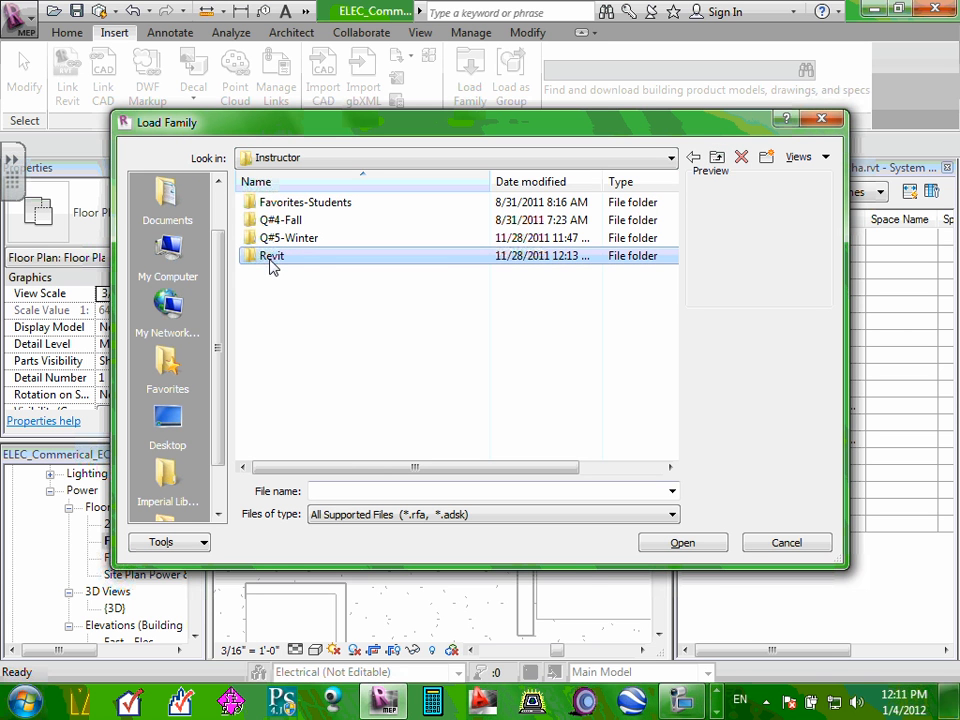
{"action": "double_click", "coordinate": [270, 258]}
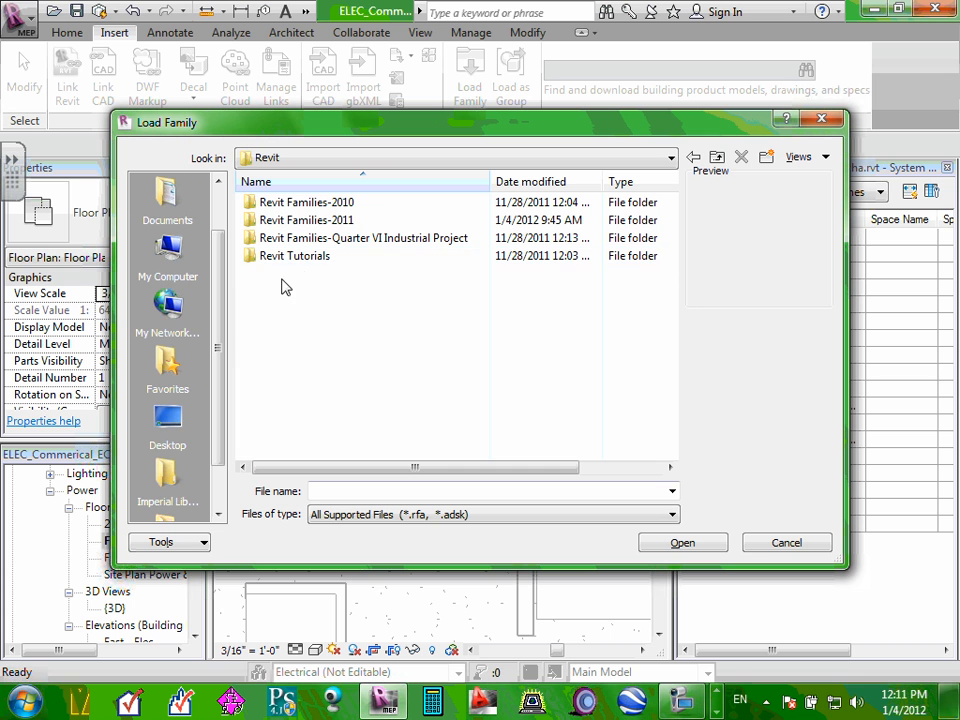
{"action": "double_click", "coordinate": [338, 221]}
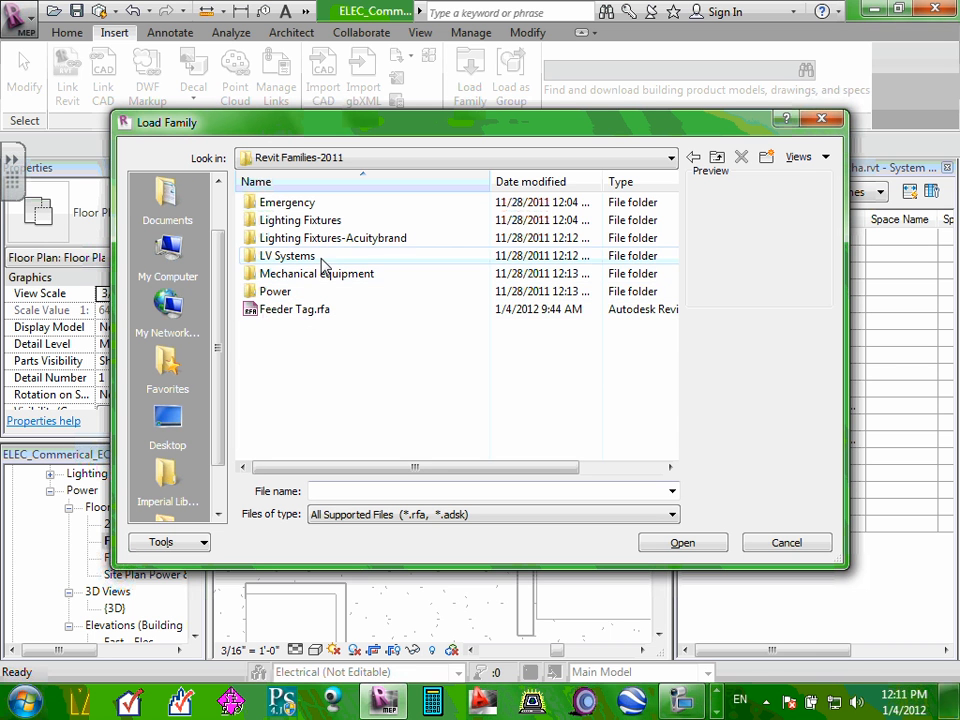
- Load the Electrical Device Panel-Circuit Tag.rfa family from the Power folder into the project
{"action": "double_click", "coordinate": [275, 291]}
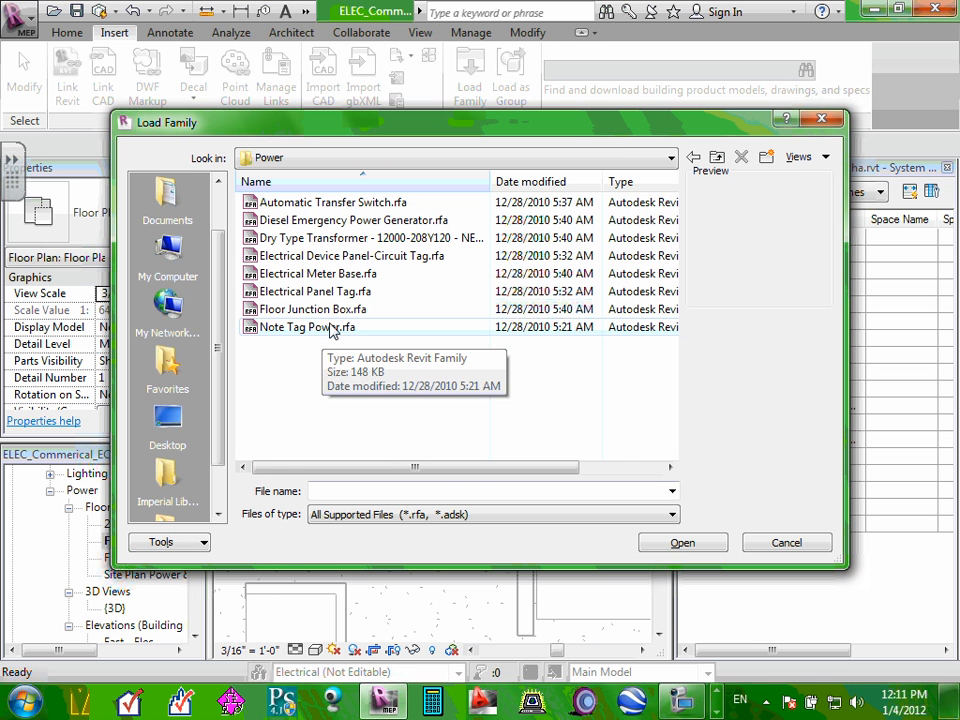
{"action": "left_click", "coordinate": [378, 258]}
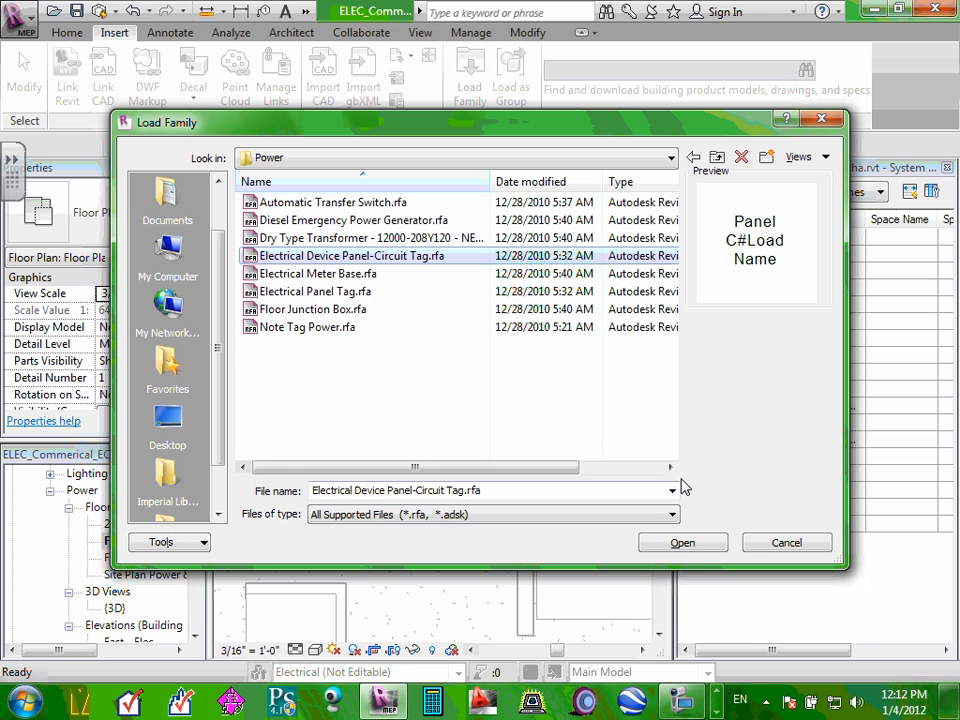
{"action": "left_click", "coordinate": [684, 543]}
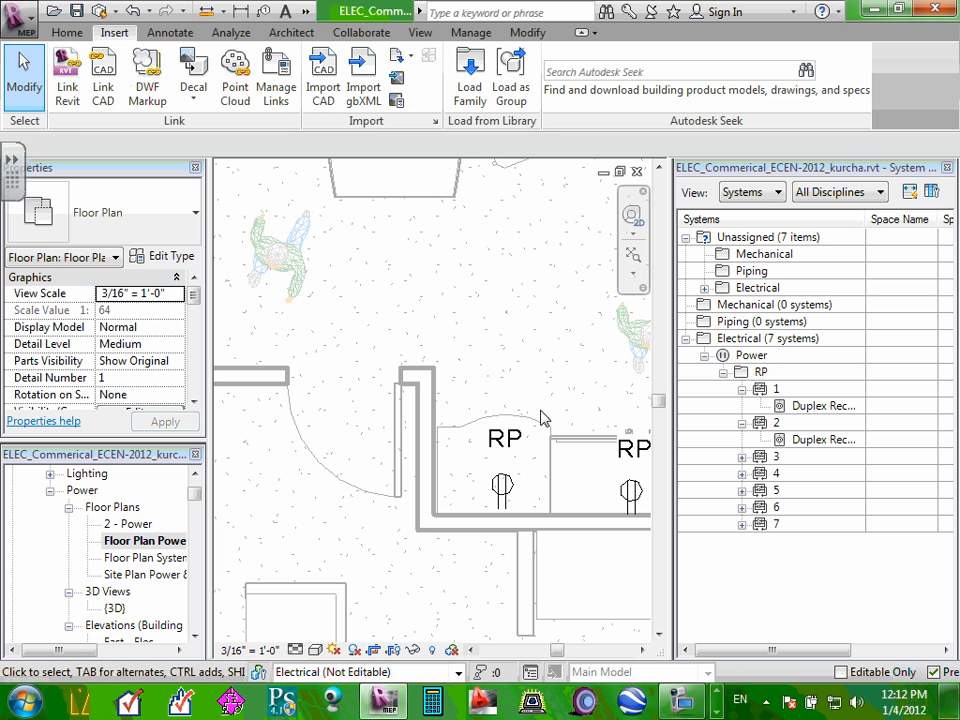
- Collapse the Power views and Electrical Equipment families in the project browser, and expand the Annotation Symbols families
{"action": "left_click", "coordinate": [48, 490]}
{"action": "scroll", "coordinate": [62, 523], "scroll_direction": "down", "scroll_amount": 1}
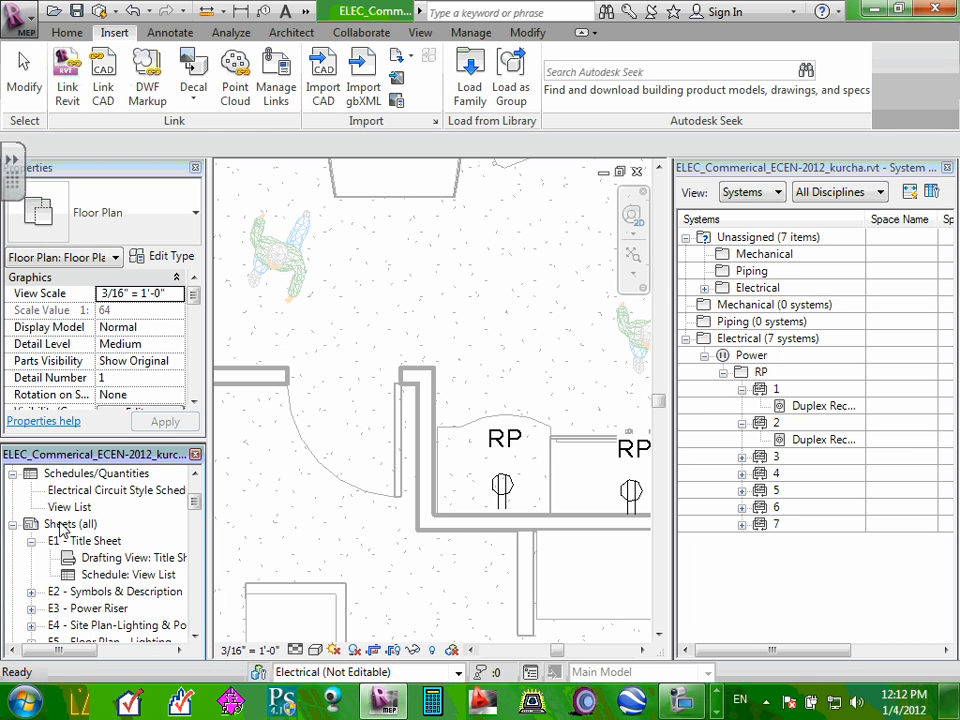
{"action": "scroll", "coordinate": [60, 527], "scroll_direction": "down", "scroll_amount": 15}
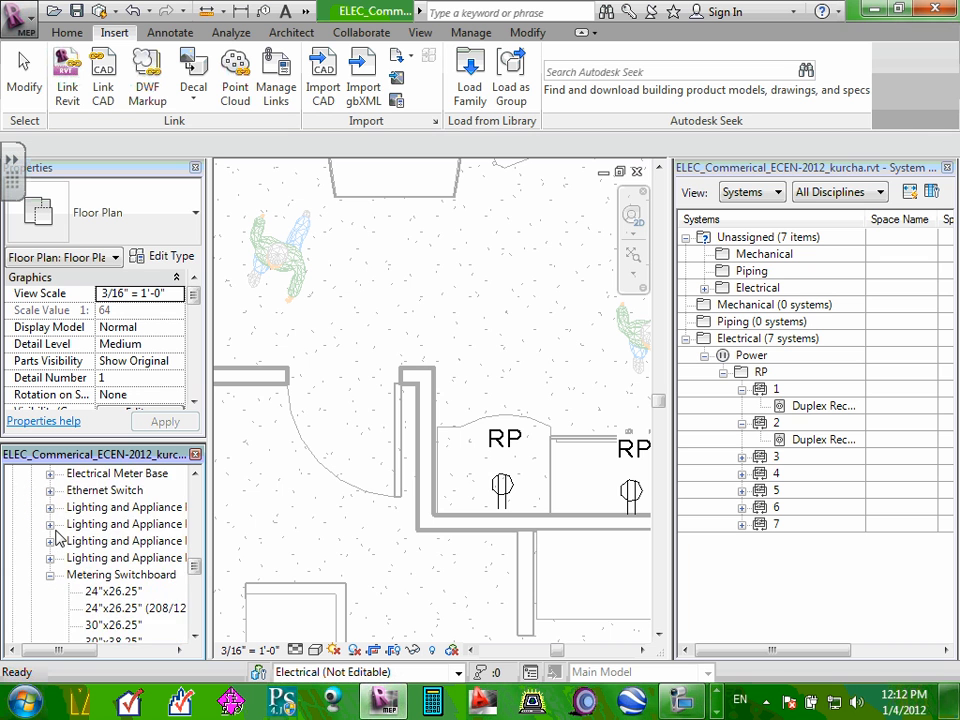
{"action": "scroll", "coordinate": [56, 538], "scroll_direction": "up", "scroll_amount": 3}
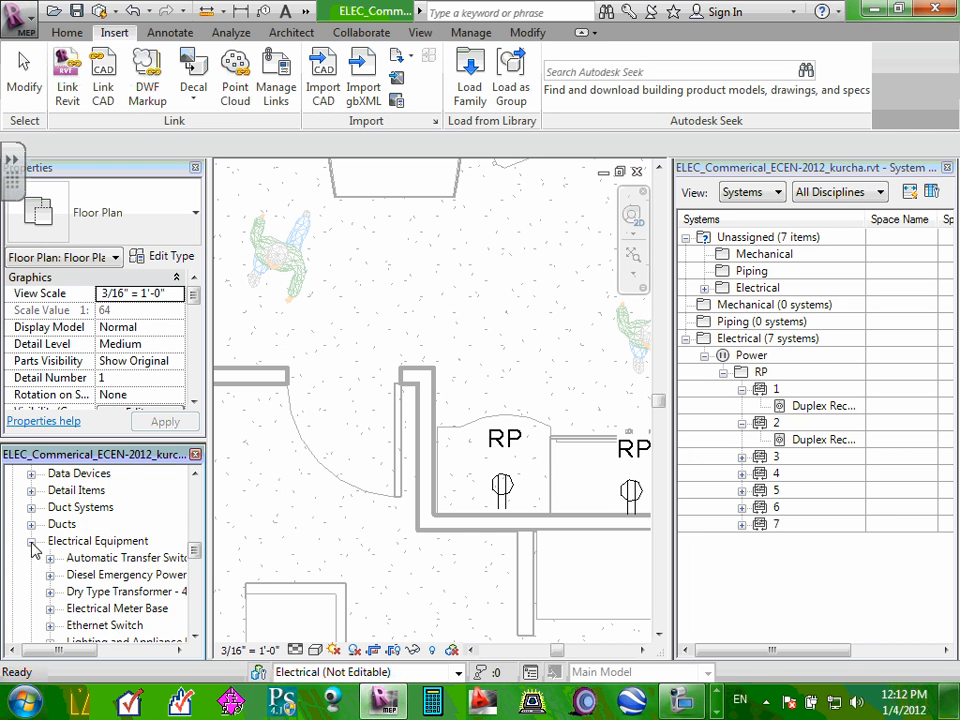
{"action": "scroll", "coordinate": [34, 553], "scroll_direction": "down", "scroll_amount": 6}
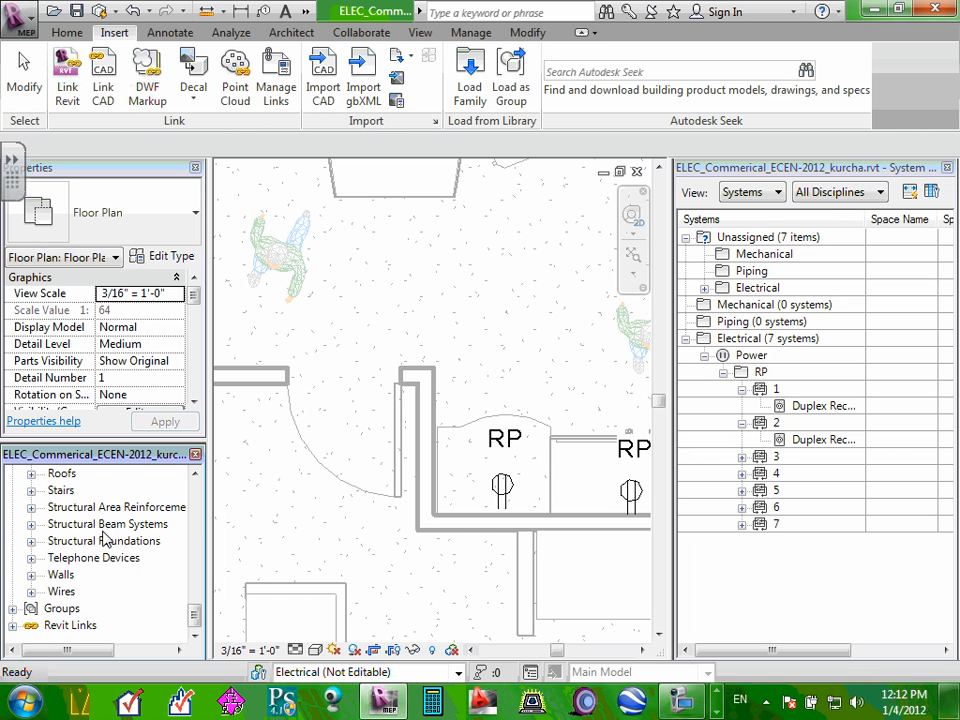
{"action": "scroll", "coordinate": [40, 600], "scroll_direction": "up", "scroll_amount": 2}
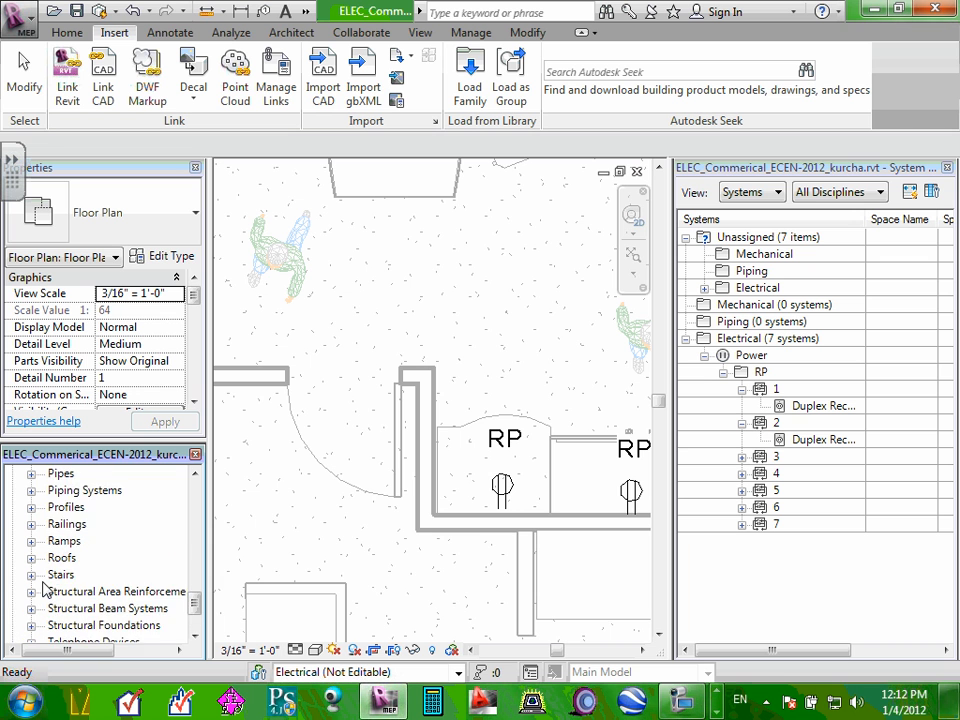
{"action": "scroll", "coordinate": [44, 590], "scroll_direction": "up", "scroll_amount": 6}
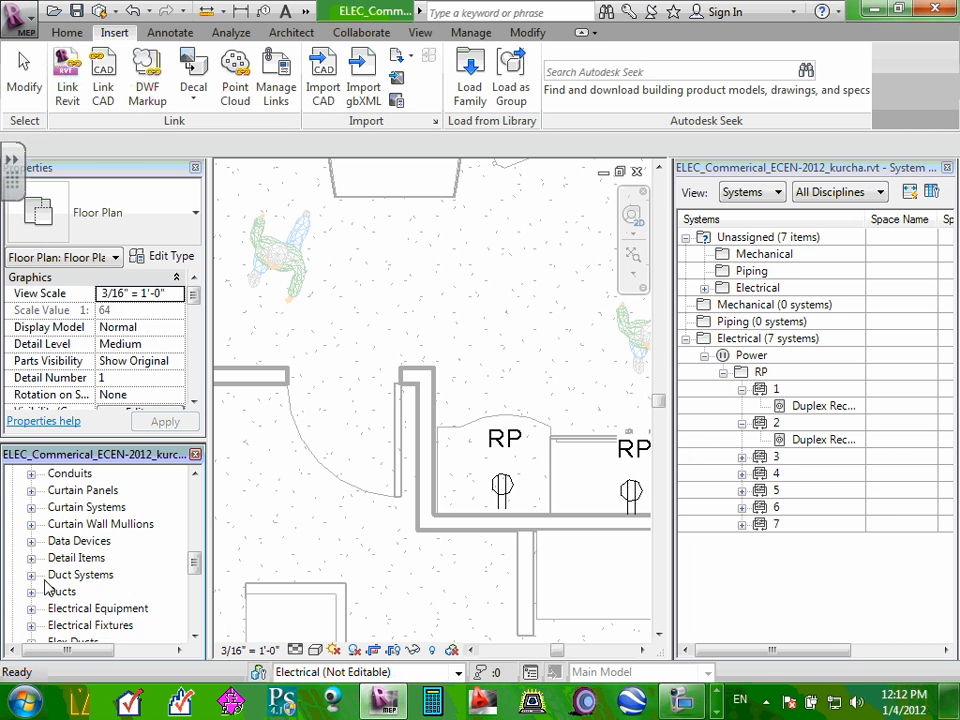
{"action": "scroll", "coordinate": [44, 590], "scroll_direction": "up", "scroll_amount": 3}
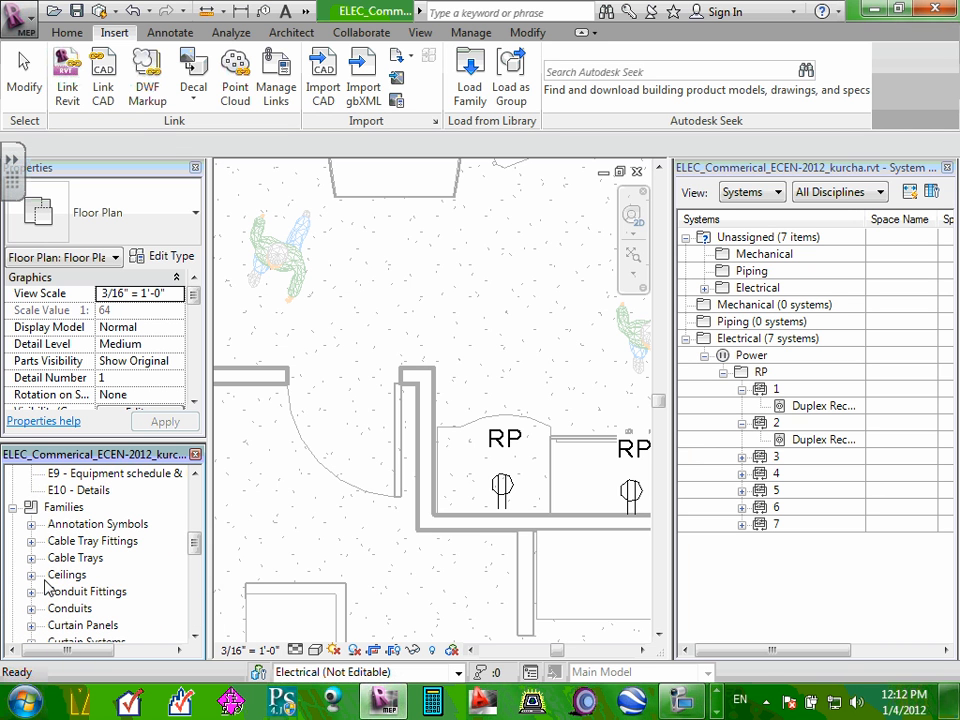
{"action": "left_click", "coordinate": [30, 525]}
{"action": "scroll", "coordinate": [40, 531], "scroll_direction": "down", "scroll_amount": 3}
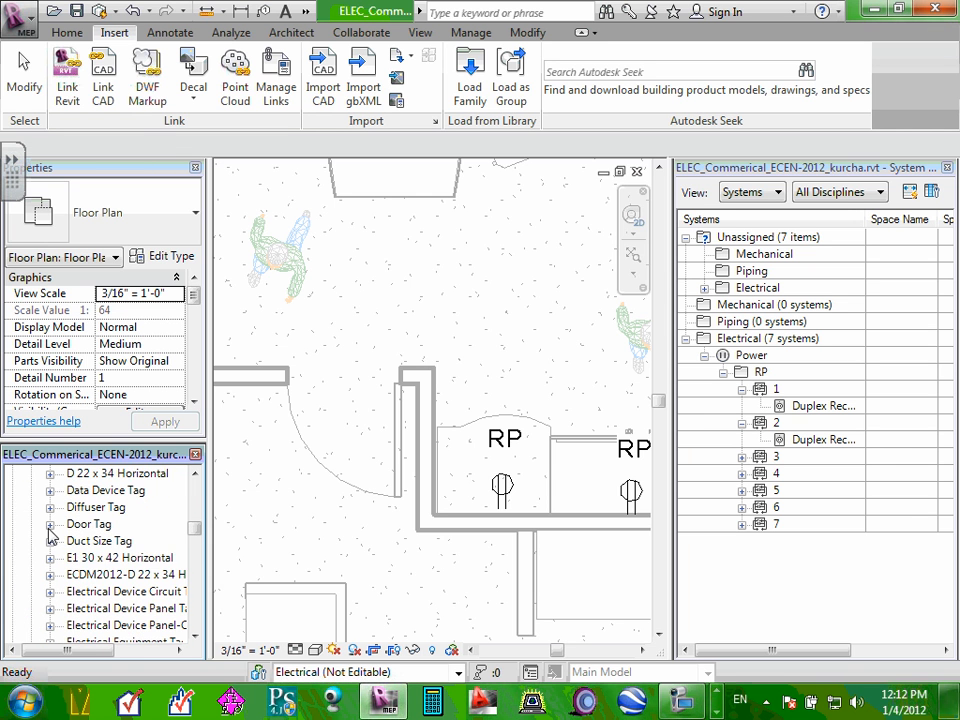
{"action": "scroll", "coordinate": [50, 540], "scroll_direction": "down", "scroll_amount": 1}
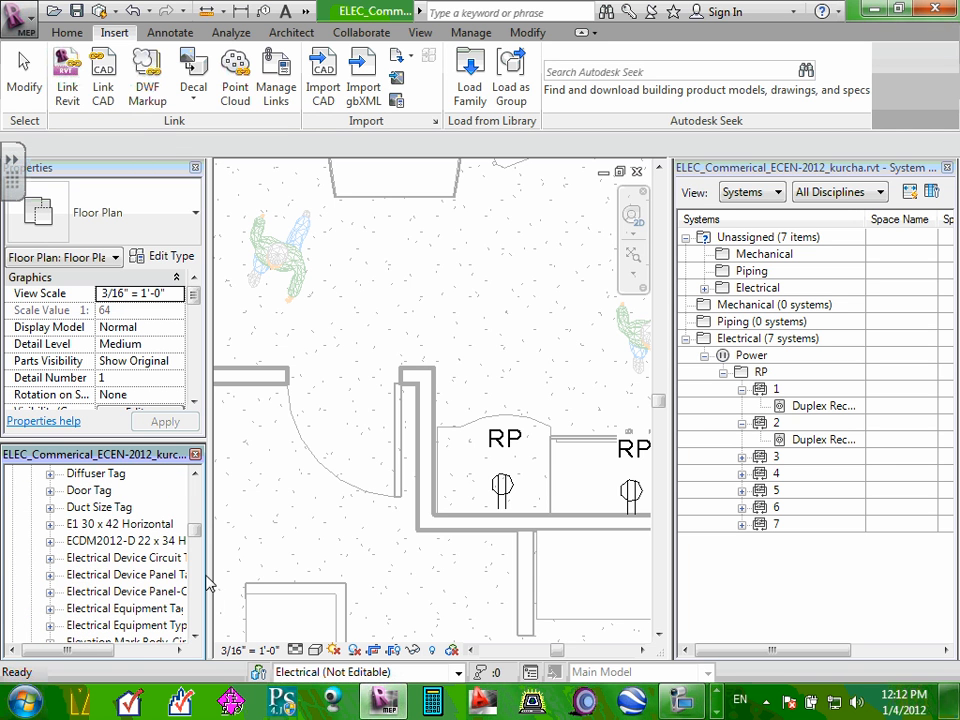
- Widen the project browser and select the Electrical Device Panel-Circuit Tag type under its annotation family
{"action": "left_click_drag", "start_coordinate": [212, 566], "coordinate": [326, 566]}
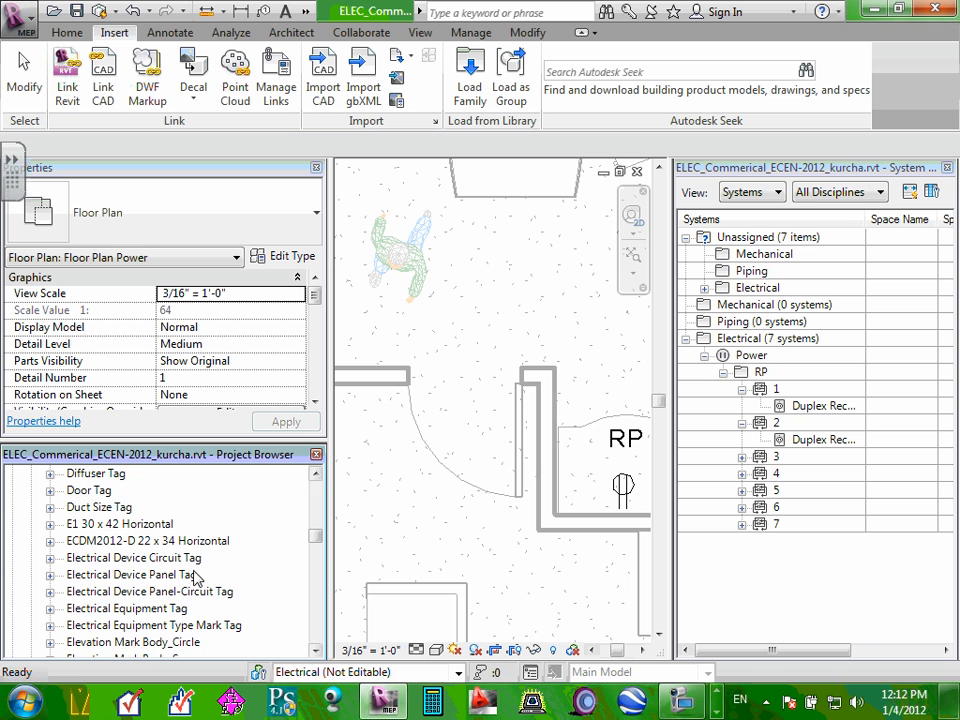
{"action": "scroll", "coordinate": [115, 508], "scroll_direction": "up", "scroll_amount": 1}
{"action": "scroll", "coordinate": [115, 508], "scroll_direction": "up", "scroll_amount": 4}
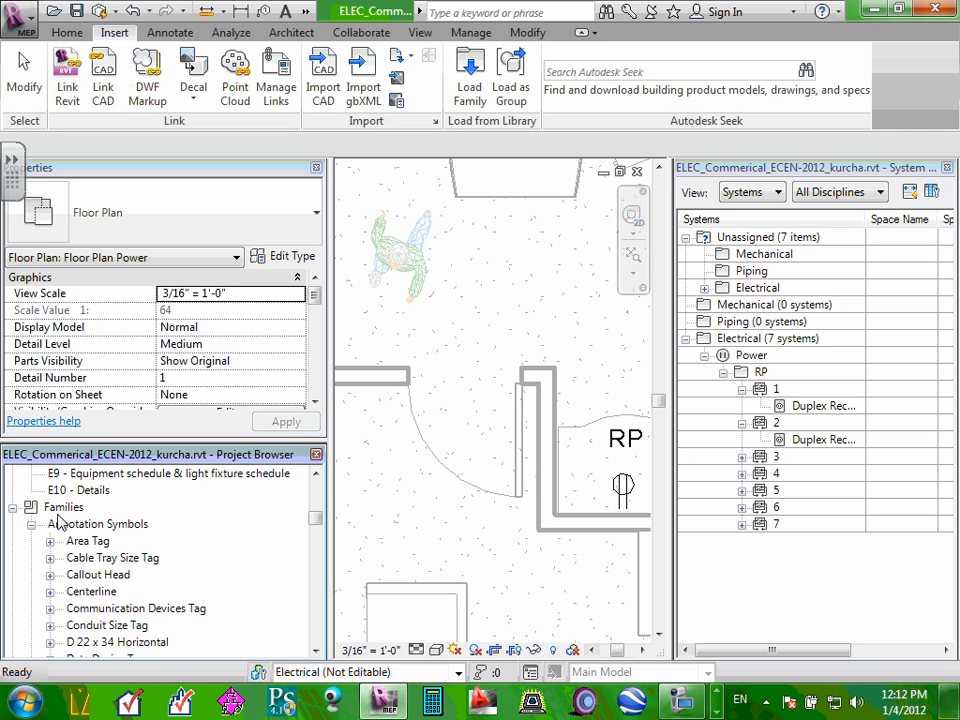
{"action": "scroll", "coordinate": [60, 520], "scroll_direction": "down", "scroll_amount": 4}
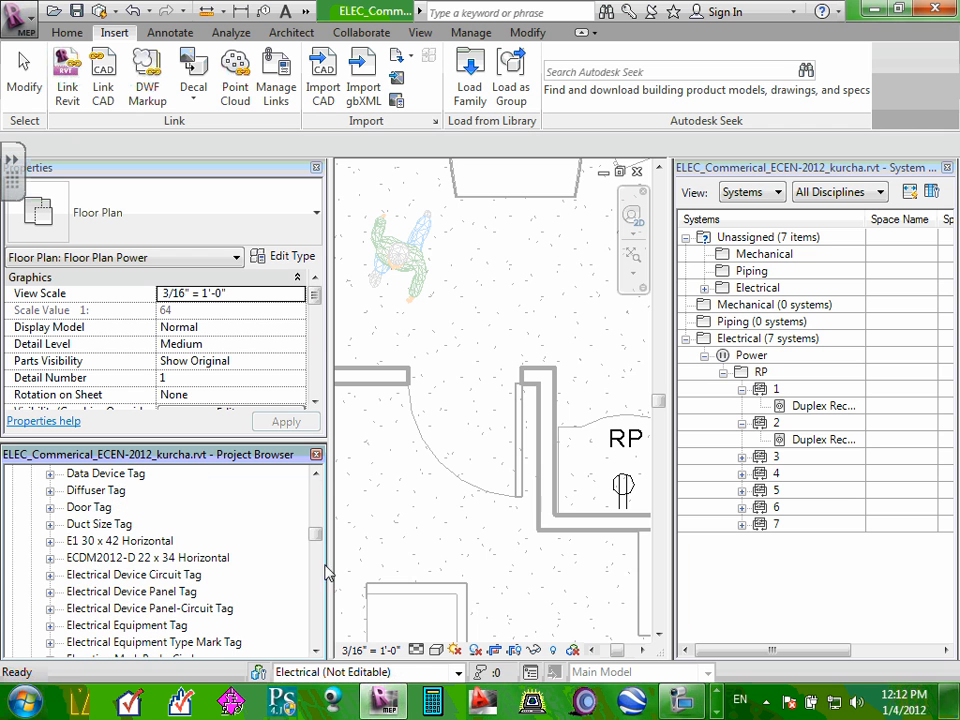
{"action": "left_click", "coordinate": [51, 608]}
{"action": "scroll", "coordinate": [150, 628], "scroll_direction": "down", "scroll_amount": 1}
{"action": "left_click", "coordinate": [160, 594]}
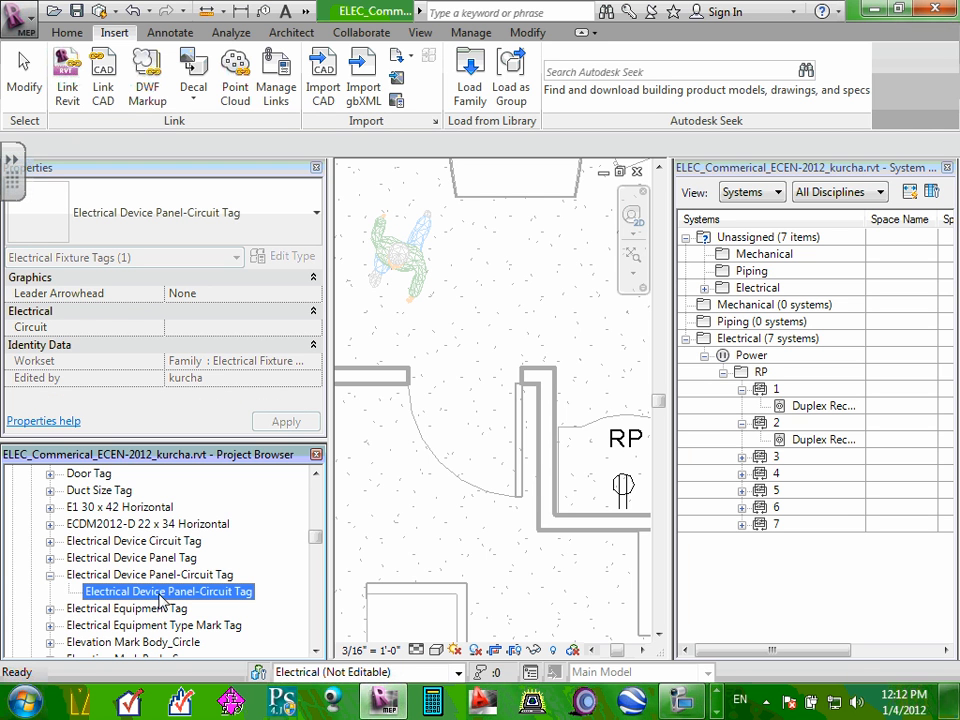
- Start tagging receptacles in the power floor plan with the Electrical Device Panel-Circuit Tag type
{"action": "left_click_drag", "start_coordinate": [160, 600], "coordinate": [560, 500]}
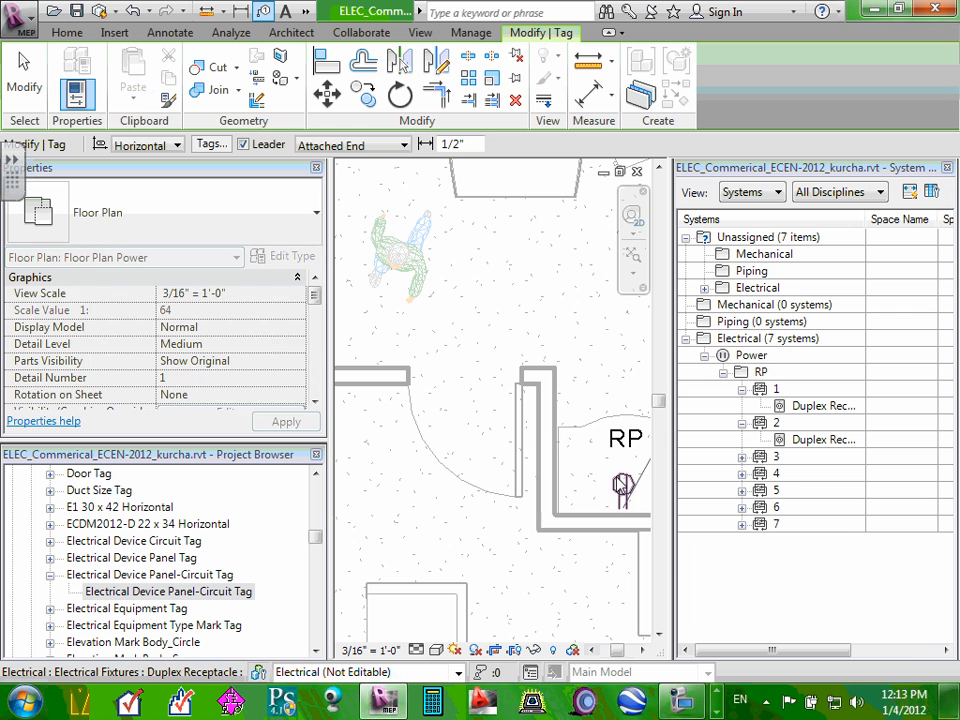
{"action": "scroll", "coordinate": [620, 481], "scroll_direction": "up", "scroll_amount": 2}
{"action": "scroll", "coordinate": [622, 470], "scroll_direction": "down", "scroll_amount": 5}
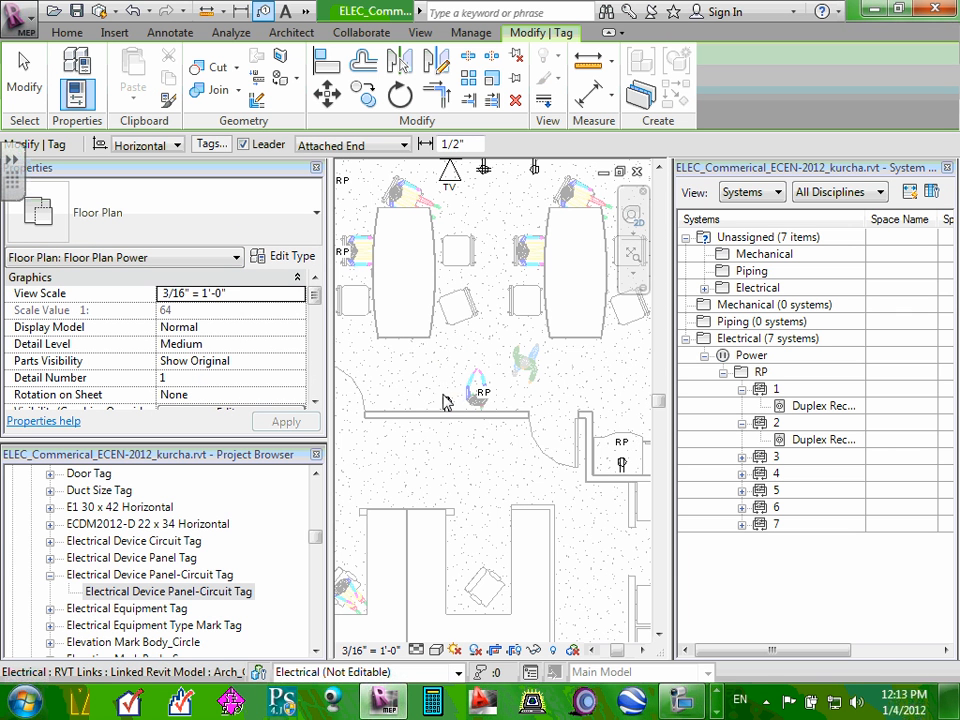
- Tag the duplex receptacle on the conference room's lower wall with the Electrical Device Panel-Circuit Tag, and turn off leaders for further tags
{"action": "scroll", "coordinate": [446, 401], "scroll_direction": "up", "scroll_amount": 2}
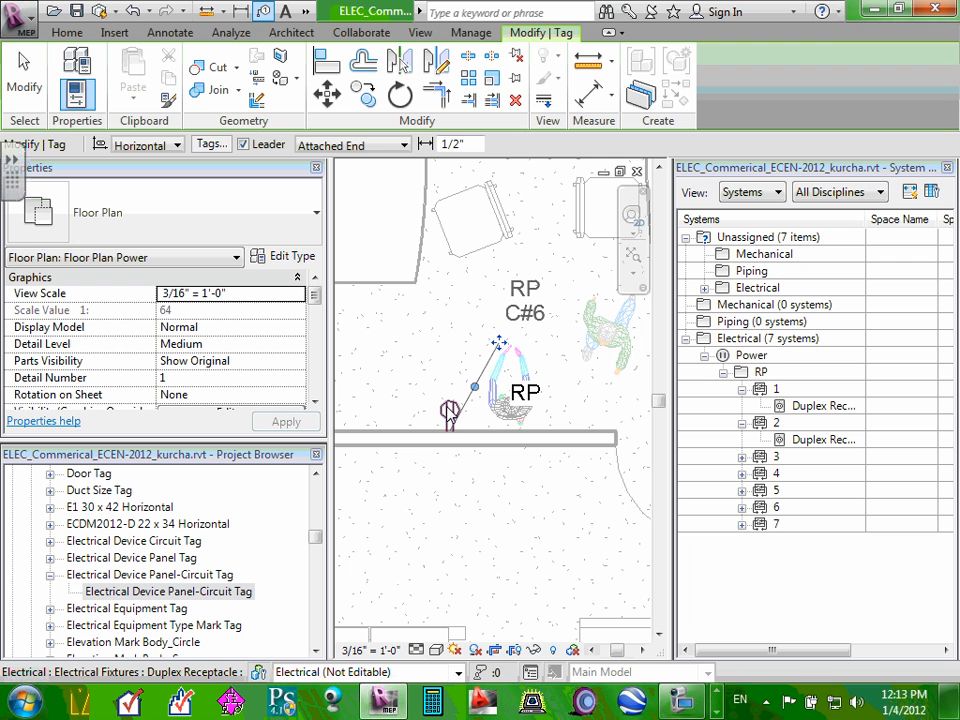
{"action": "left_click", "coordinate": [449, 411]}
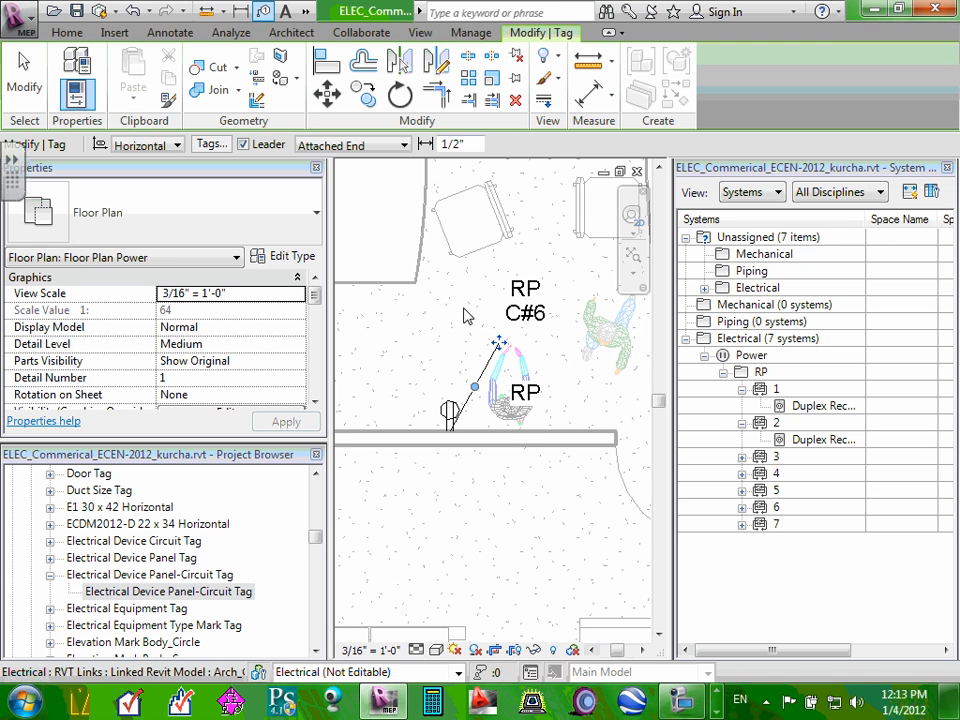
{"action": "left_click", "coordinate": [244, 145]}
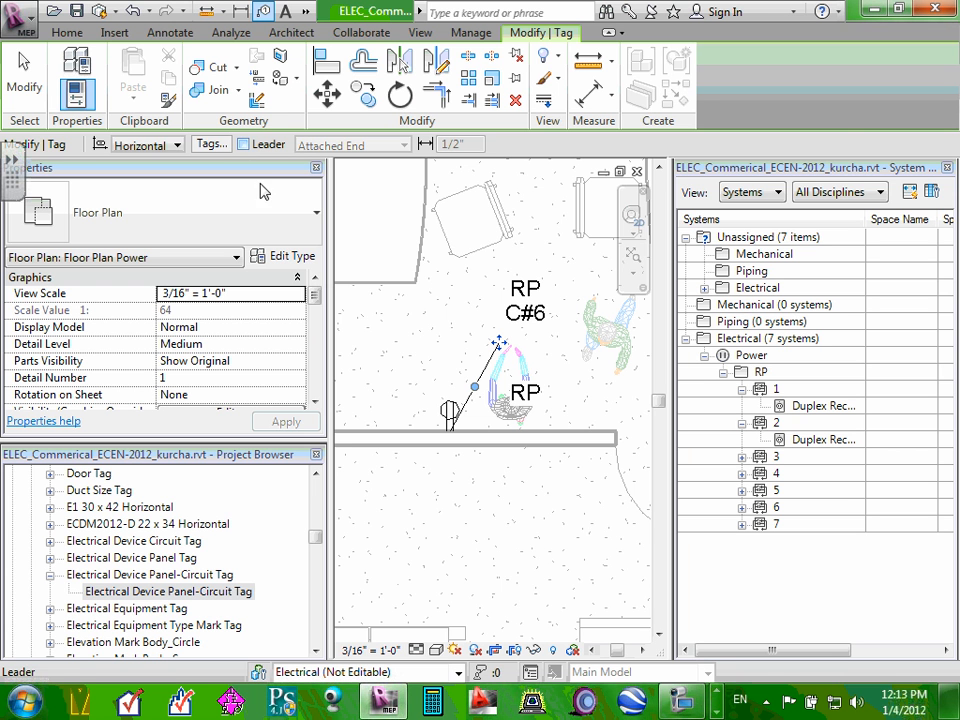
{"action": "left_click", "coordinate": [439, 272]}
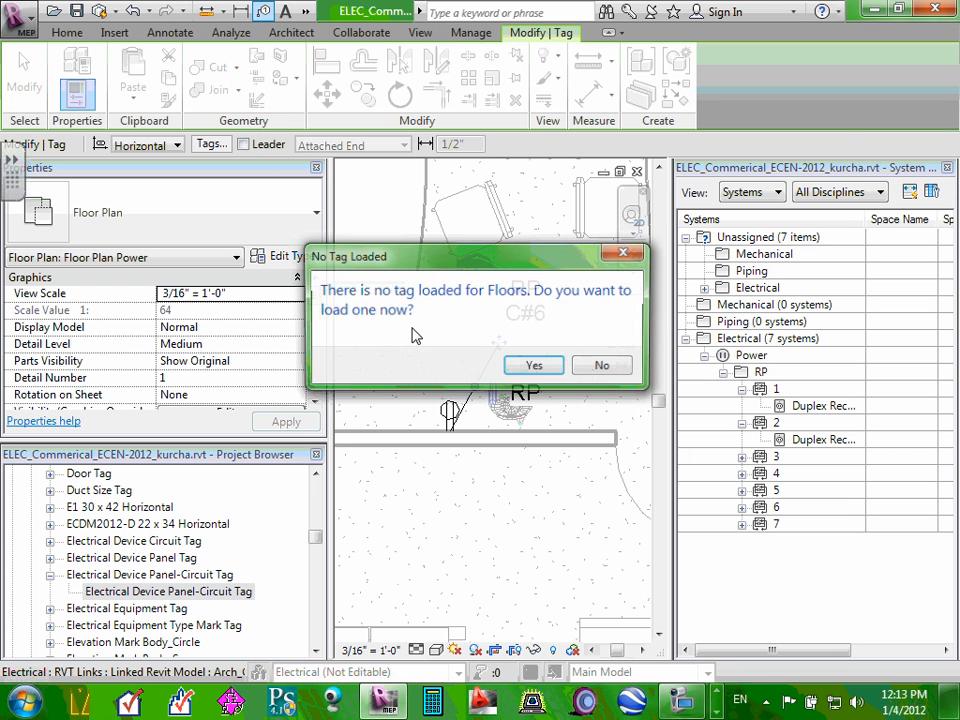
{"action": "left_click", "coordinate": [526, 366]}
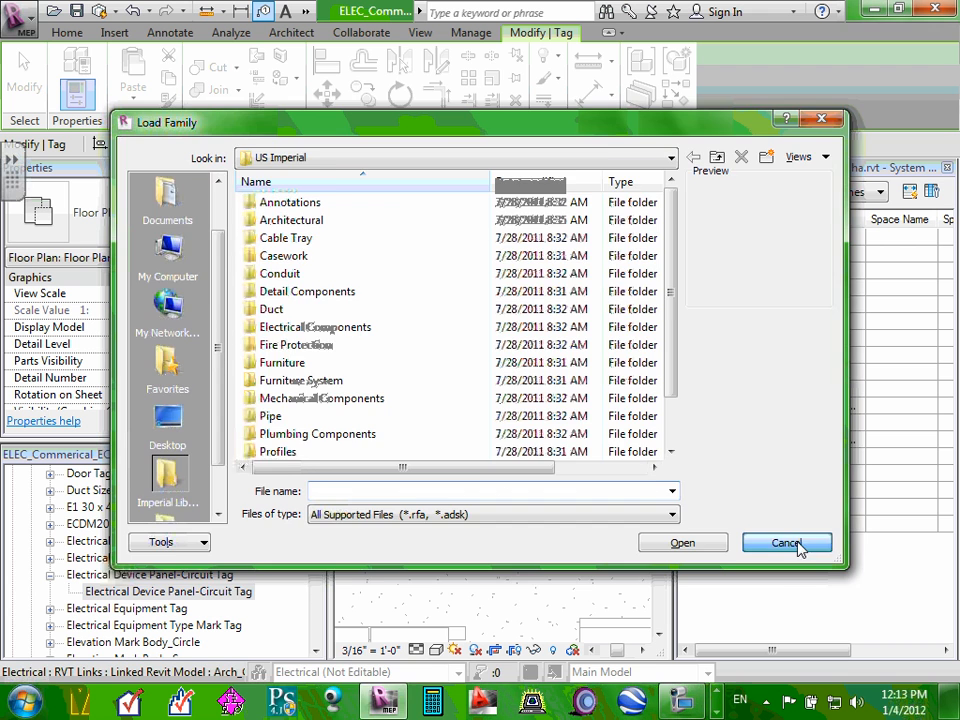
{"action": "left_click", "coordinate": [776, 533]}
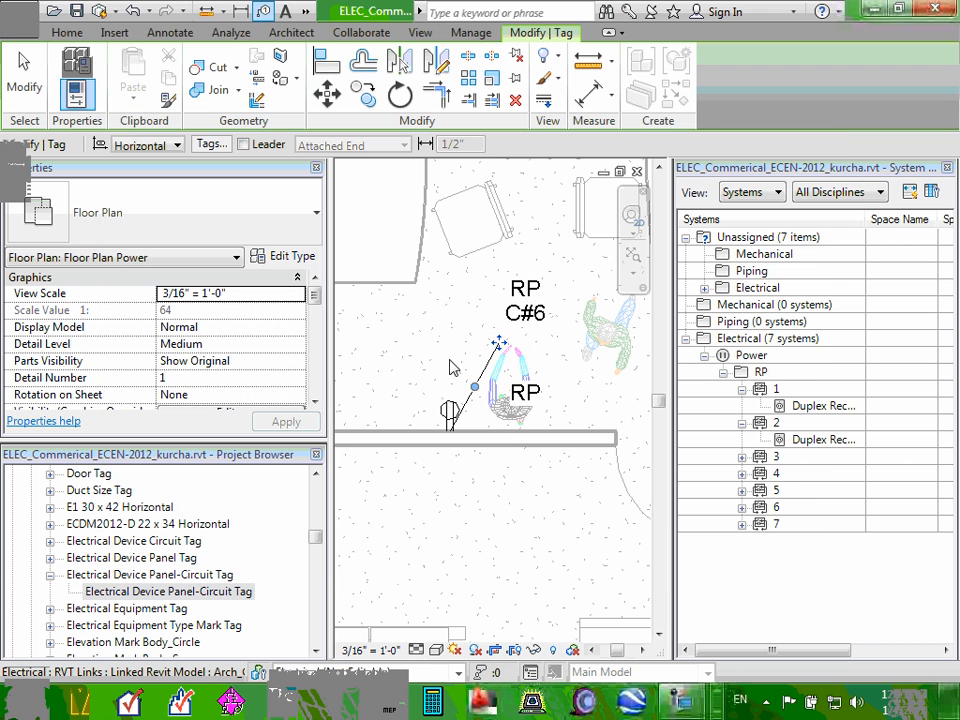
{"action": "left_click", "coordinate": [477, 287]}
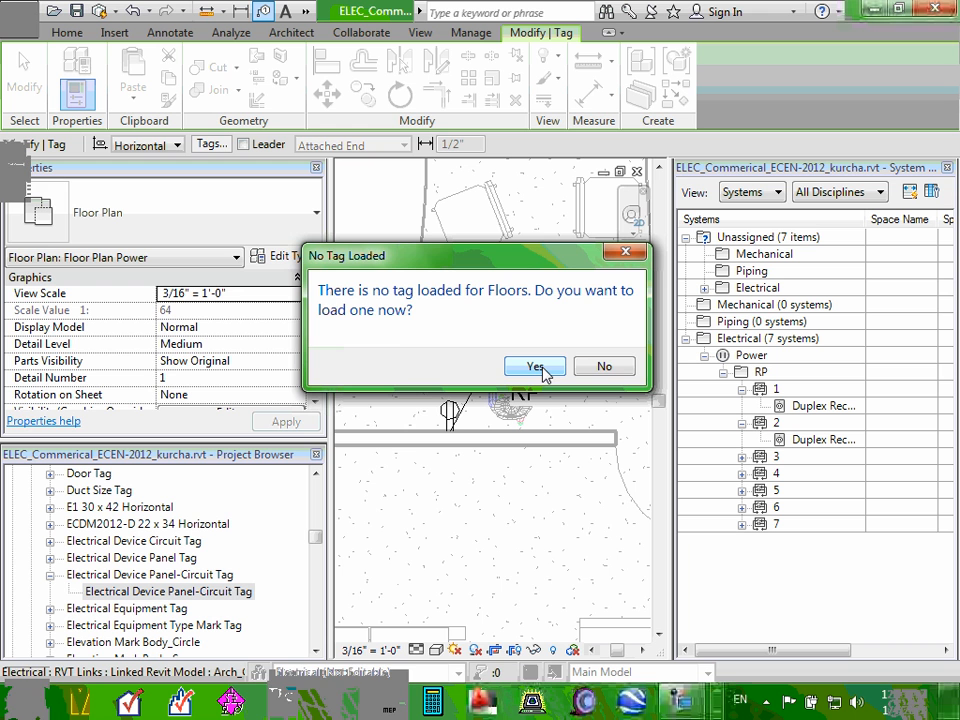
{"action": "left_click", "coordinate": [604, 367]}
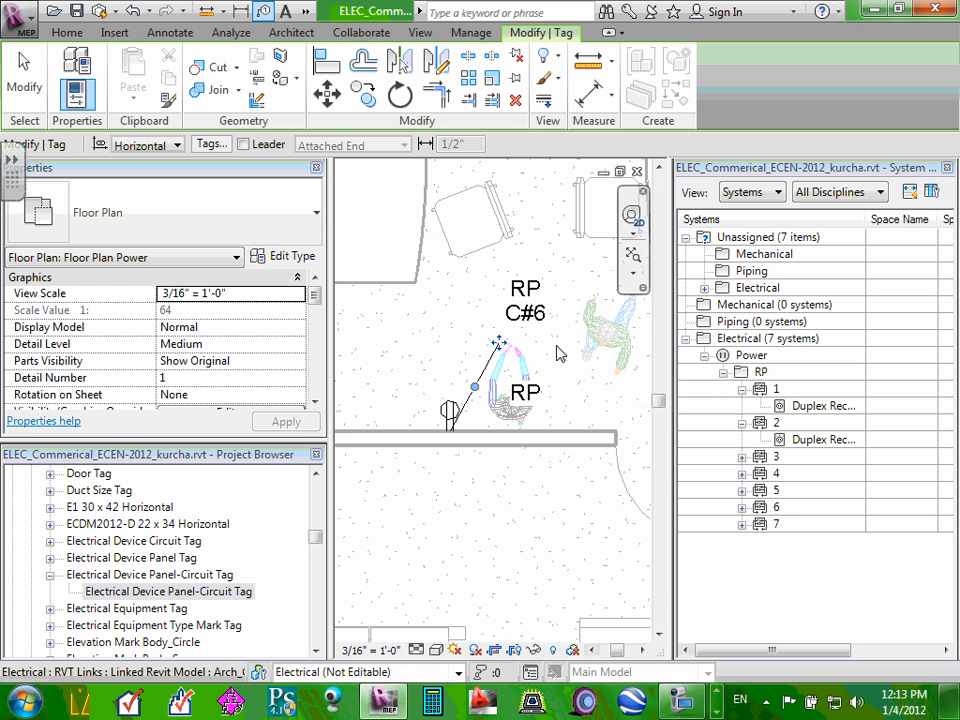
{"action": "left_click", "coordinate": [426, 258]}
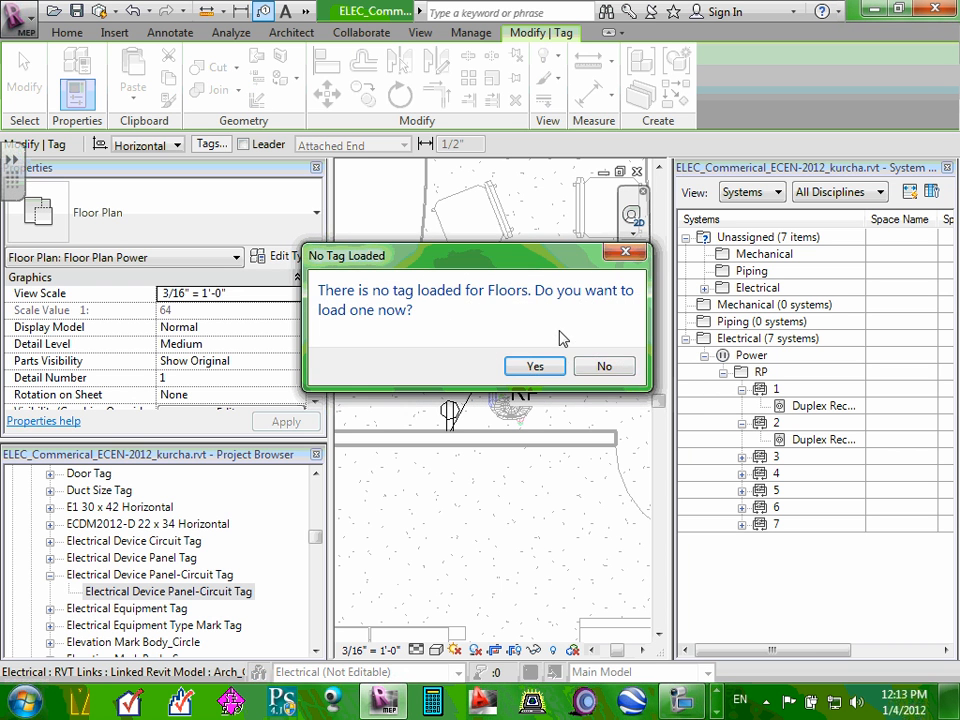
{"action": "left_click", "coordinate": [624, 370]}
{"action": "key", "text": "Escape"}
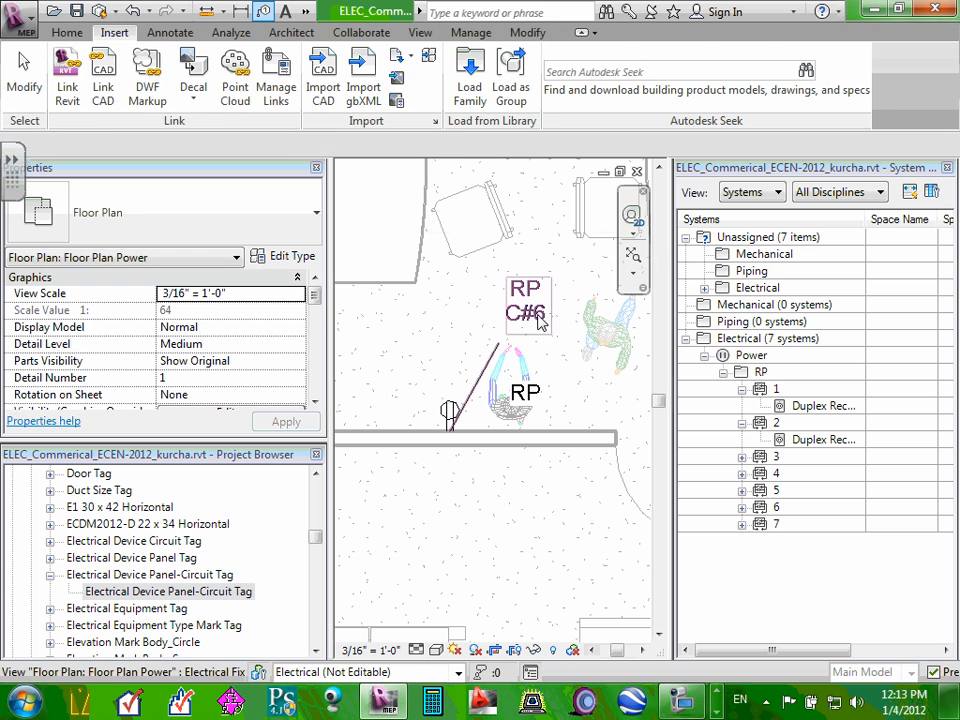
- Remove the leader from the new RP C#6 tag and position the tag directly above its receptacle
{"action": "left_click", "coordinate": [540, 318]}
{"action": "left_click_drag", "start_coordinate": [544, 321], "coordinate": [421, 432]}
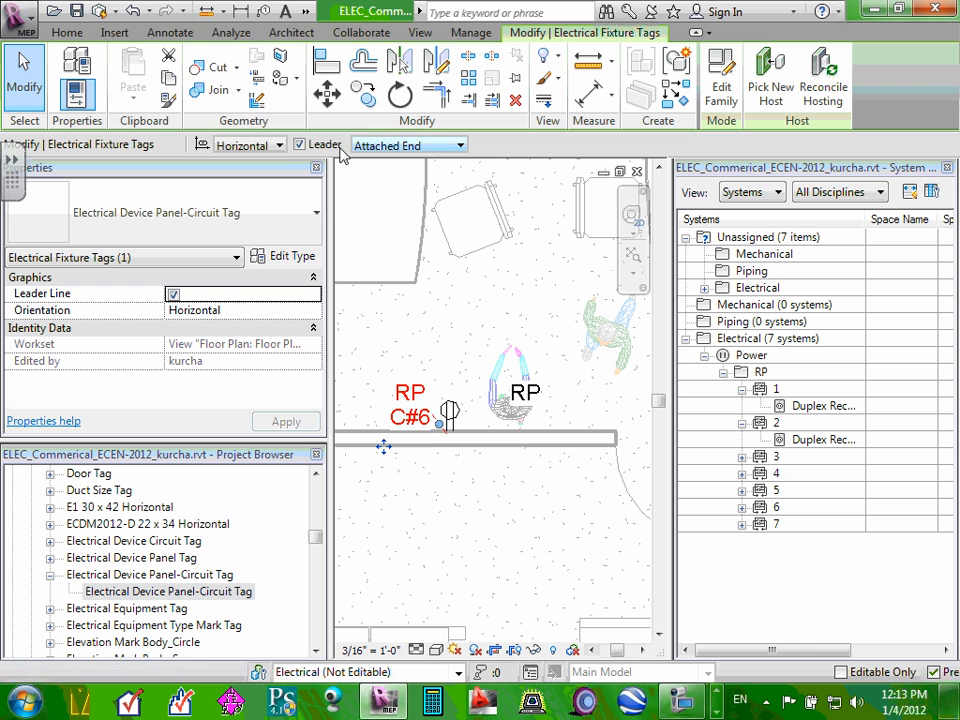
{"action": "left_click", "coordinate": [299, 145]}
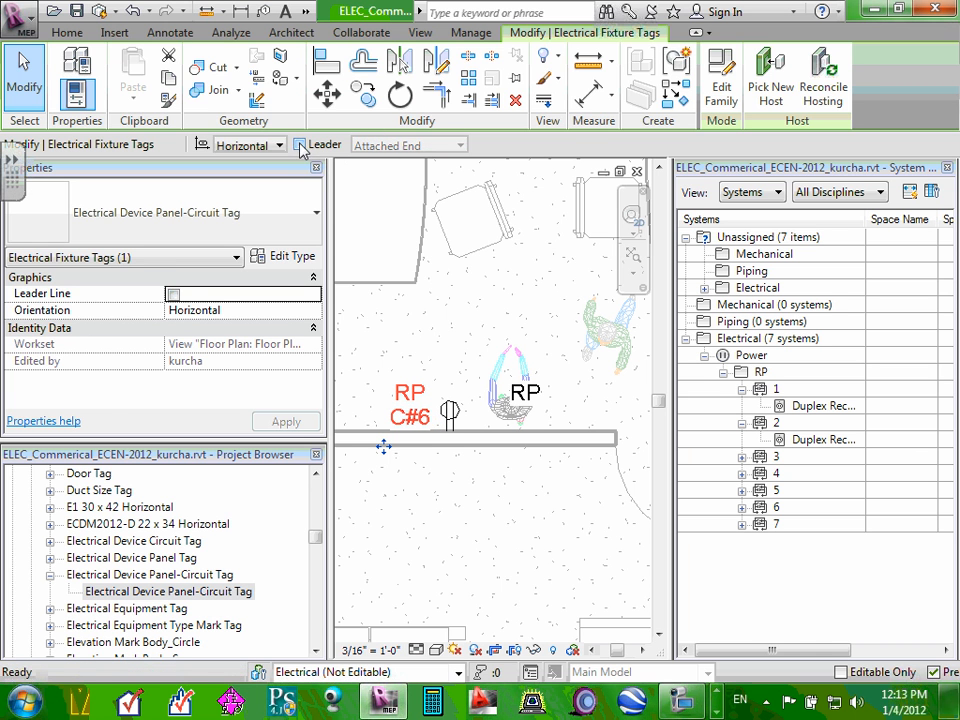
{"action": "left_click", "coordinate": [446, 298]}
{"action": "left_click_drag", "start_coordinate": [408, 420], "coordinate": [443, 378]}
{"action": "left_click", "coordinate": [540, 321]}
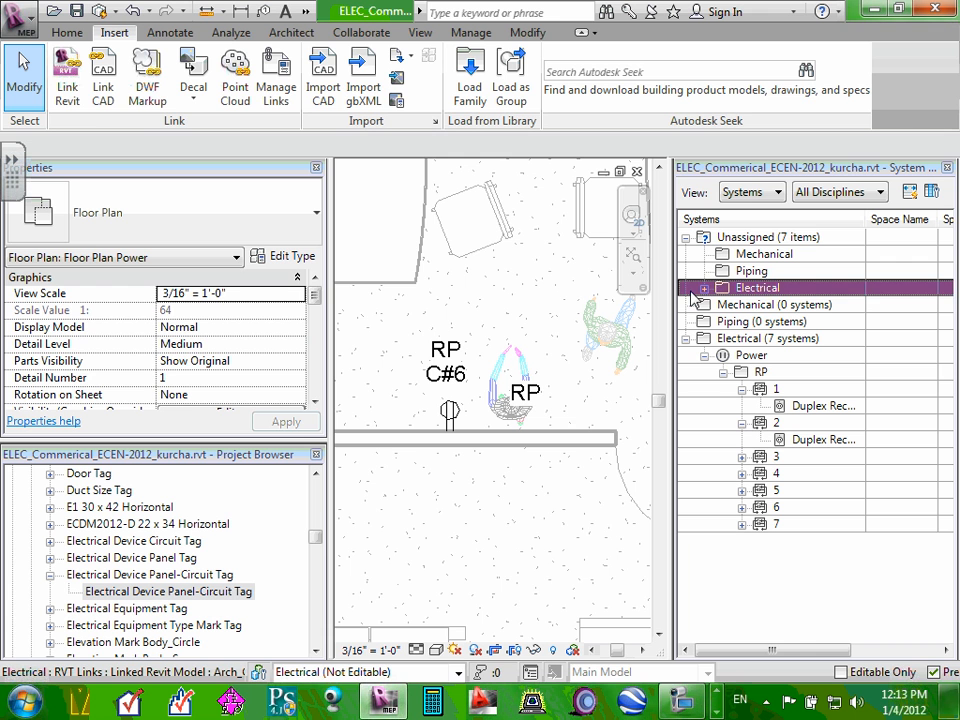
- Delete the old RP panel tags beside the receptacles on the conference room's lower, left and upper walls
{"action": "left_click", "coordinate": [524, 397]}
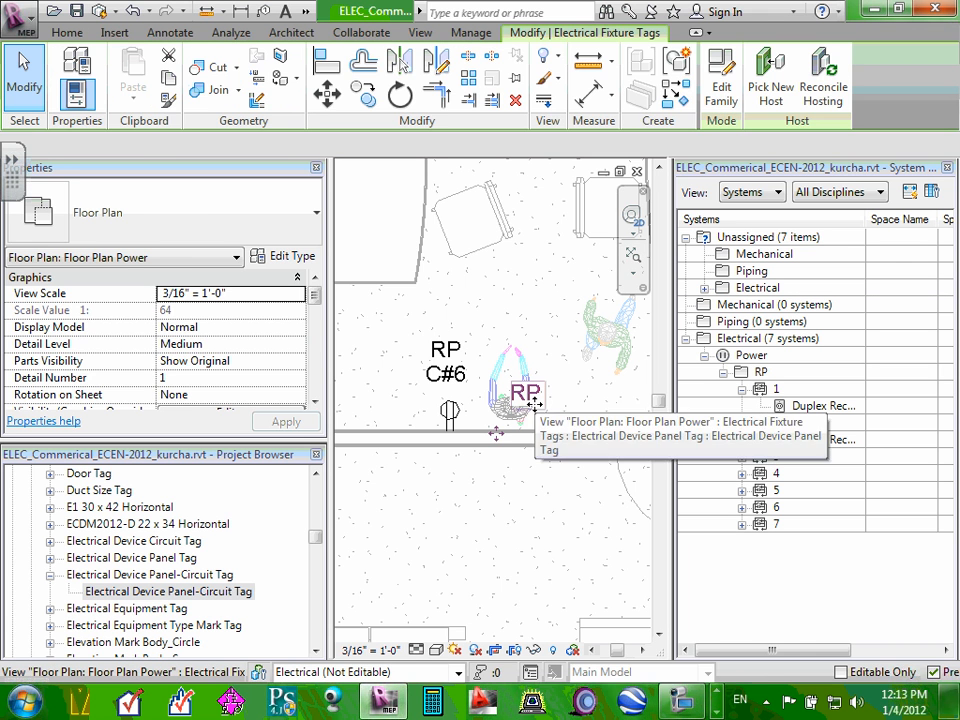
{"action": "key", "text": "Delete"}
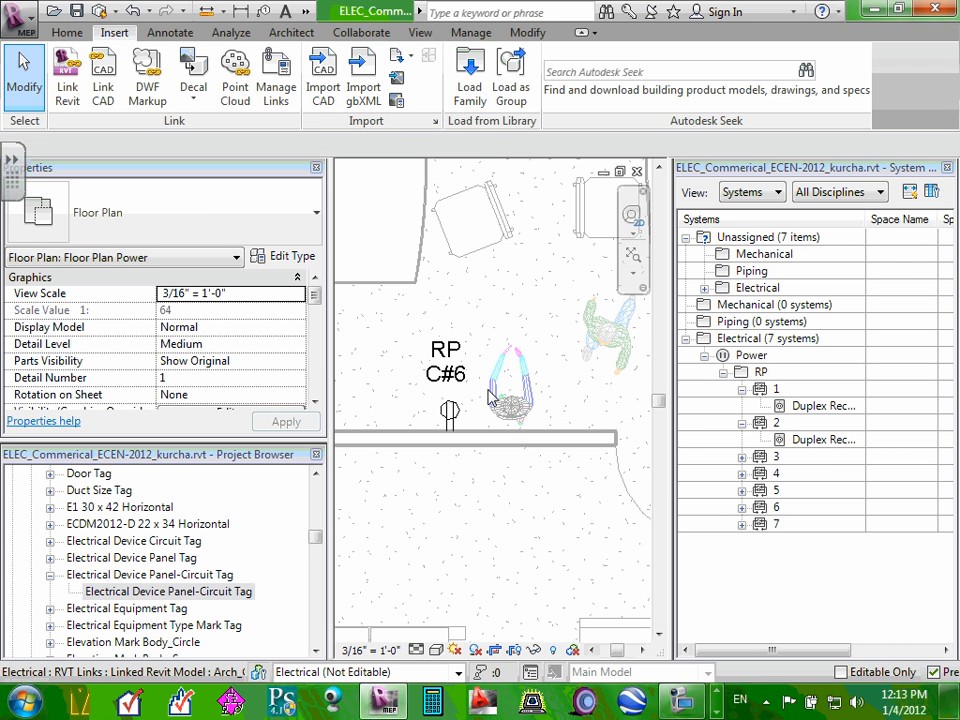
{"action": "scroll", "coordinate": [493, 392], "scroll_direction": "down", "scroll_amount": 5}
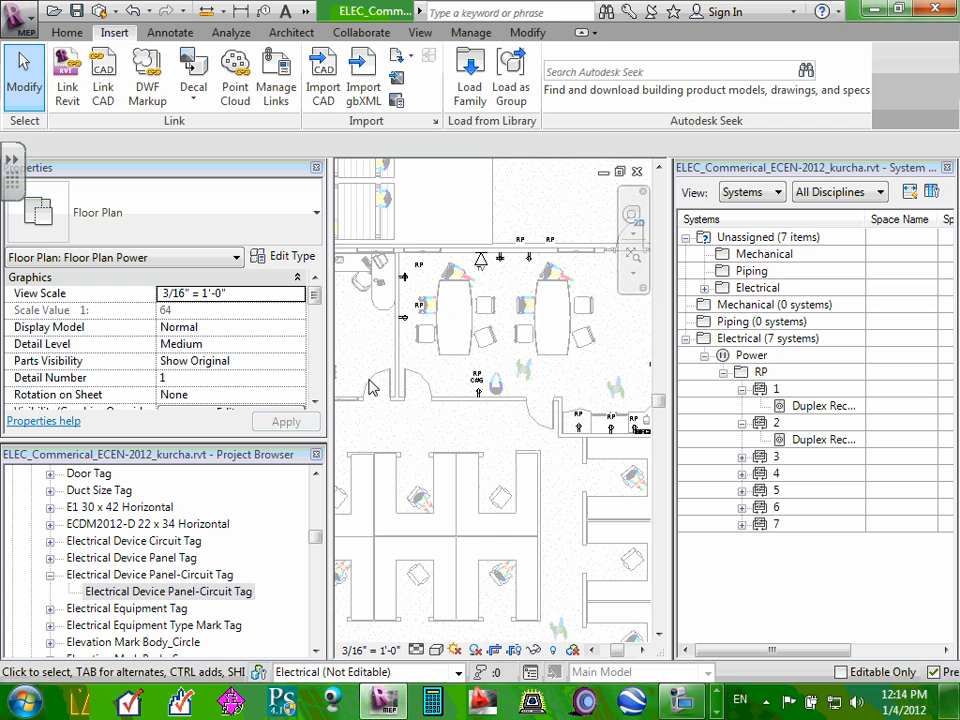
{"action": "scroll", "coordinate": [490, 245], "scroll_direction": "up", "scroll_amount": 2}
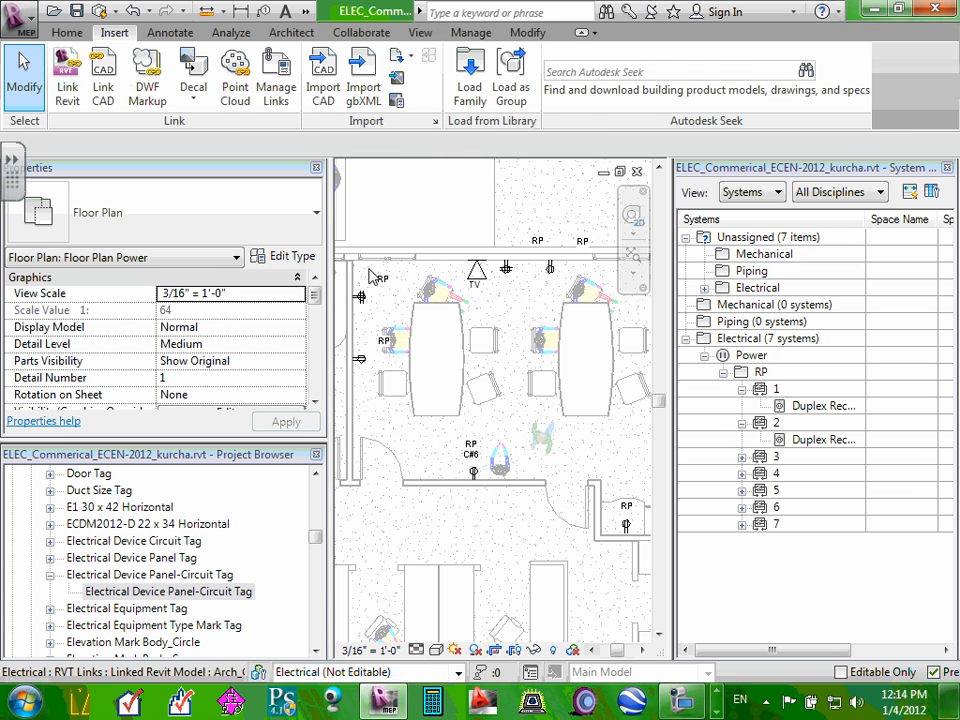
{"action": "left_click", "coordinate": [385, 340]}
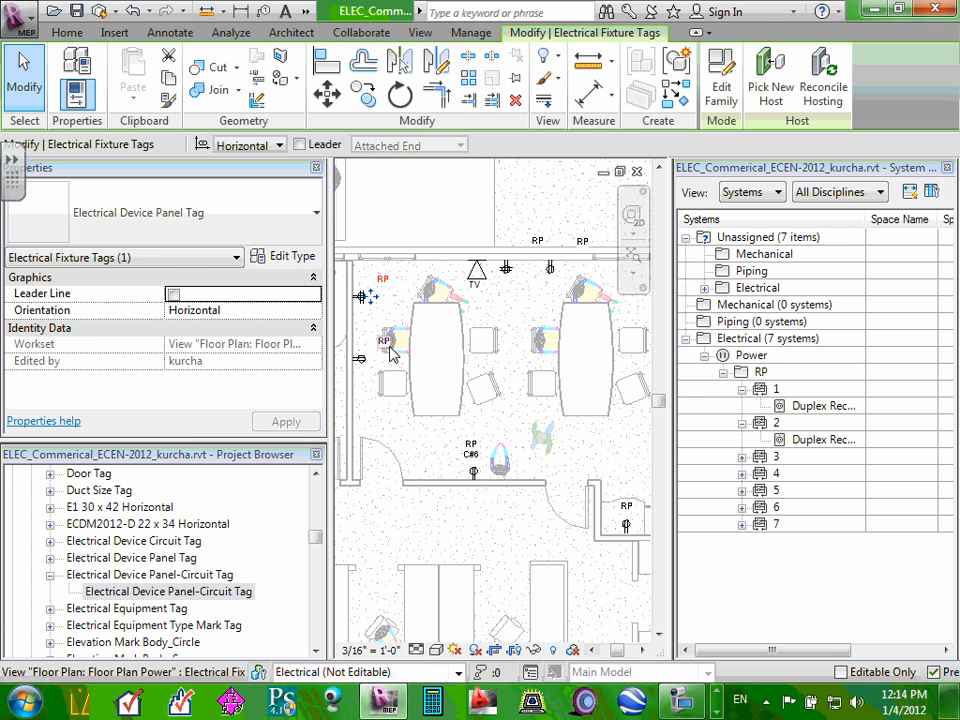
{"action": "key", "text": "Escape"}
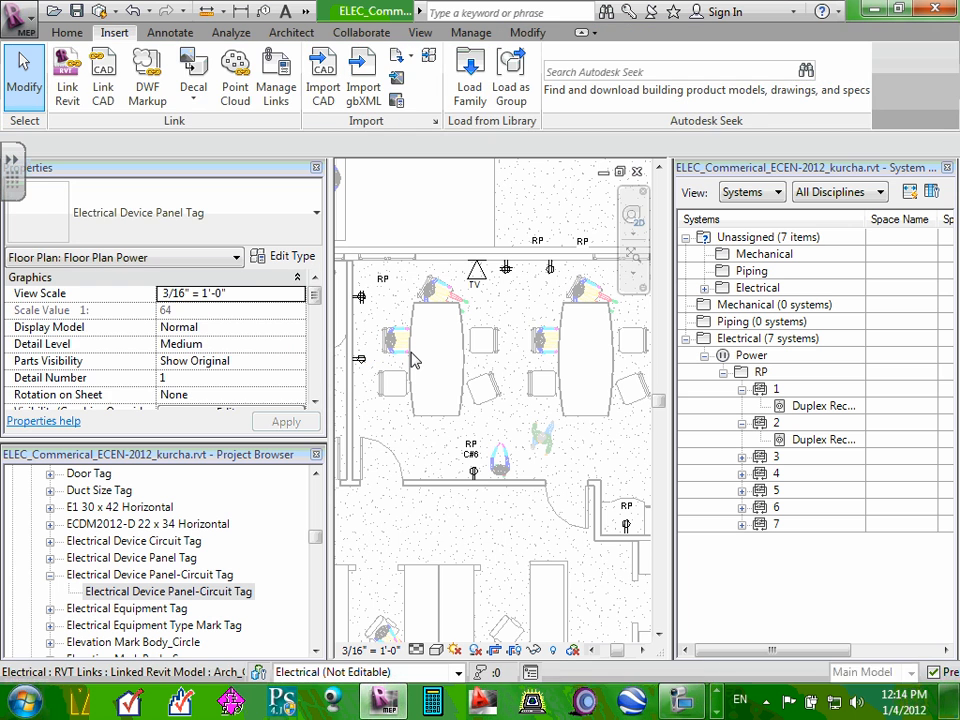
{"action": "left_click", "coordinate": [388, 281]}
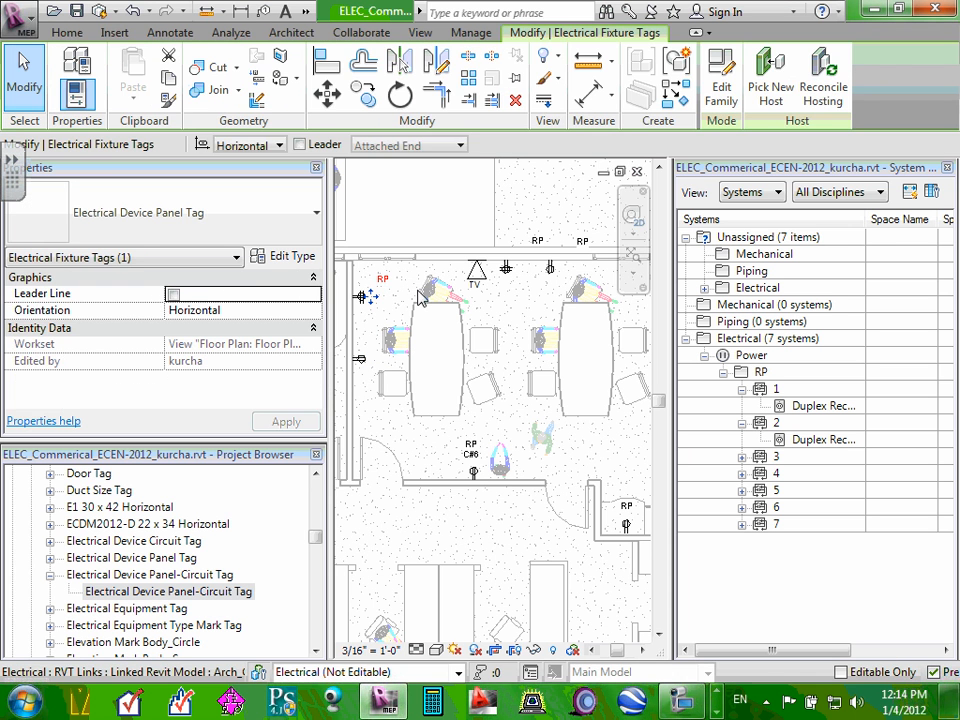
{"action": "left_click_drag", "start_coordinate": [390, 282], "coordinate": [546, 255]}
{"action": "left_click", "coordinate": [545, 248]}
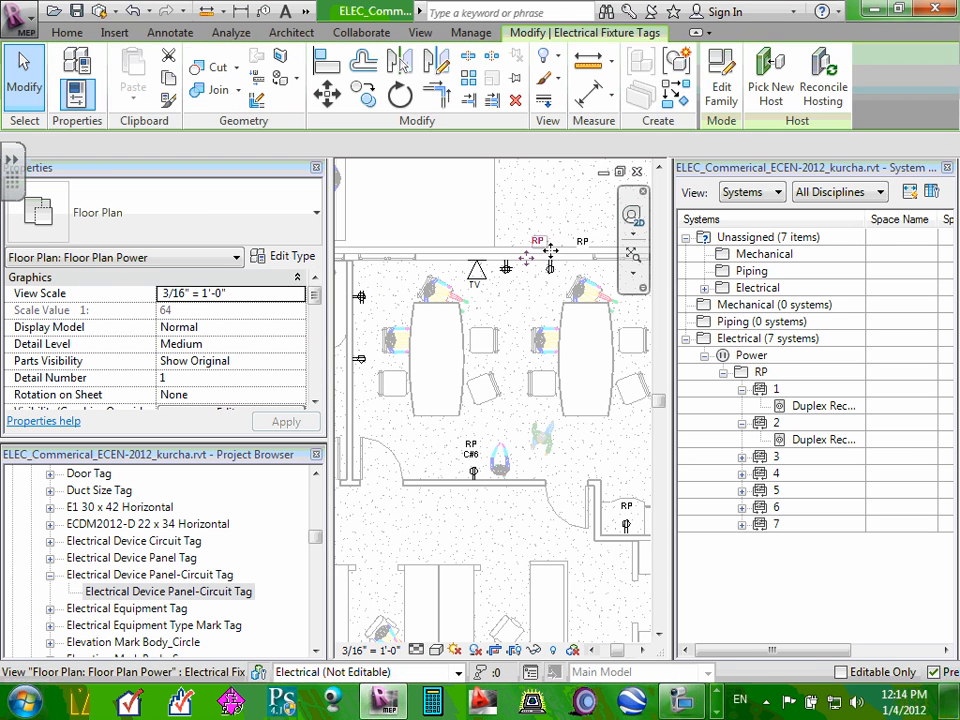
{"action": "key", "text": "Delete"}
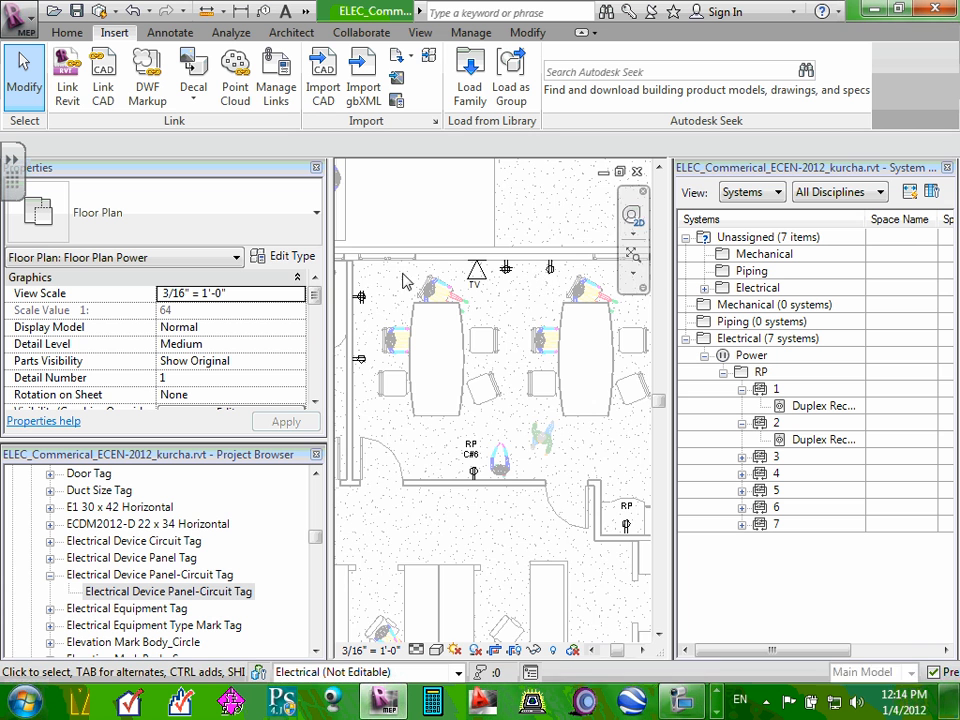
- Delete the RP panel tags at the GFCI and neighbouring middle receptacle along the kitchen area's lower counter
{"action": "scroll", "coordinate": [484, 279], "scroll_direction": "down", "scroll_amount": 2}
{"action": "middle_click_drag", "start_coordinate": [622, 480], "coordinate": [430, 477]}
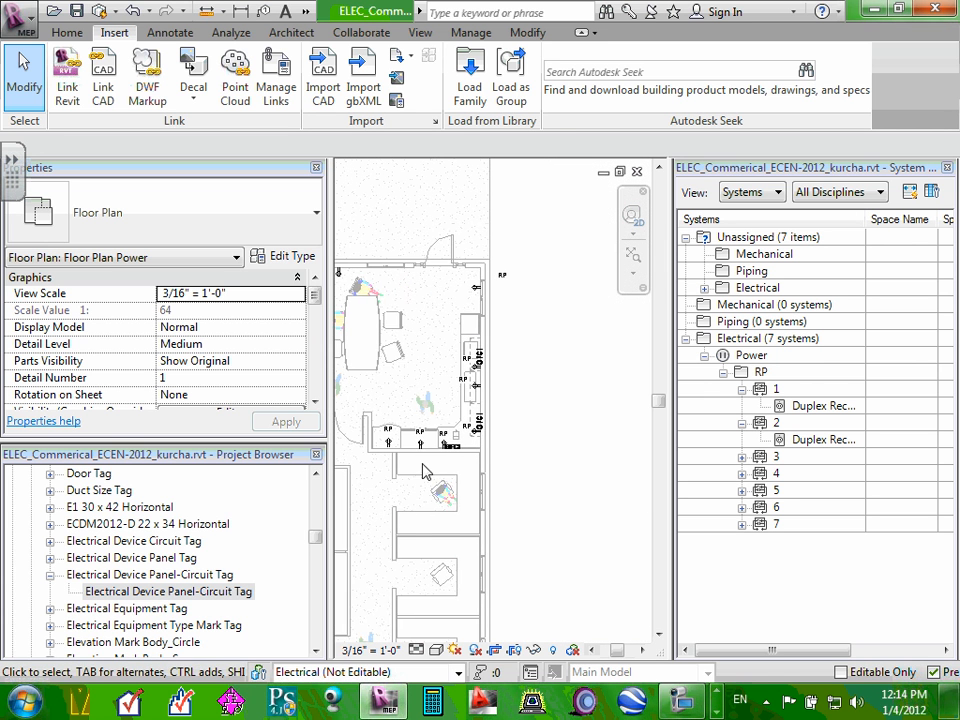
{"action": "scroll", "coordinate": [458, 460], "scroll_direction": "up", "scroll_amount": 2}
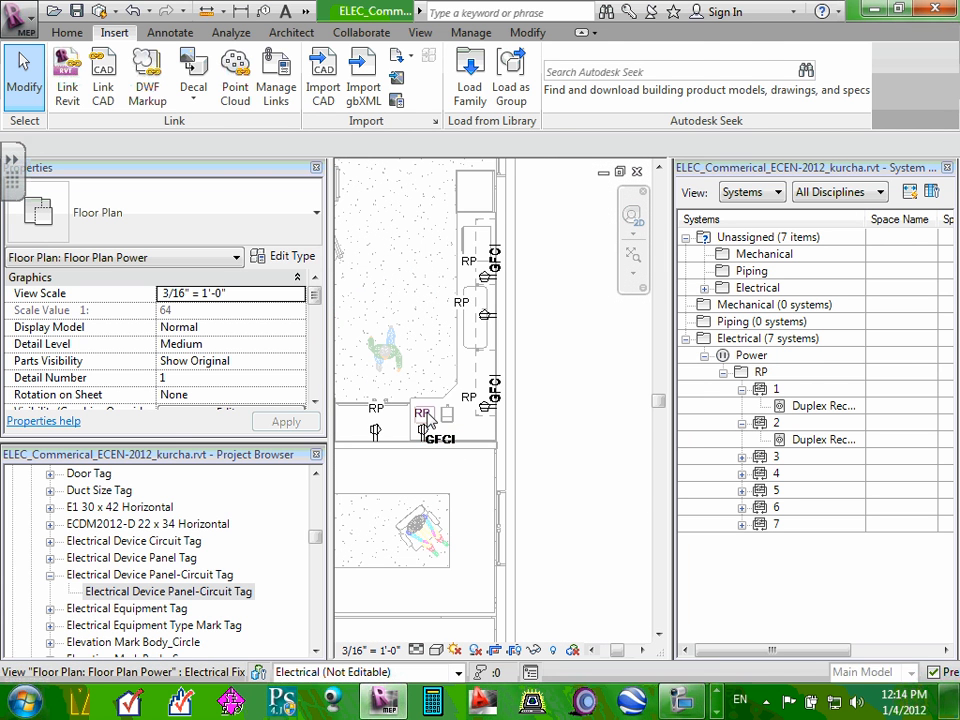
{"action": "left_click", "coordinate": [425, 416]}
{"action": "key", "text": "Delete"}
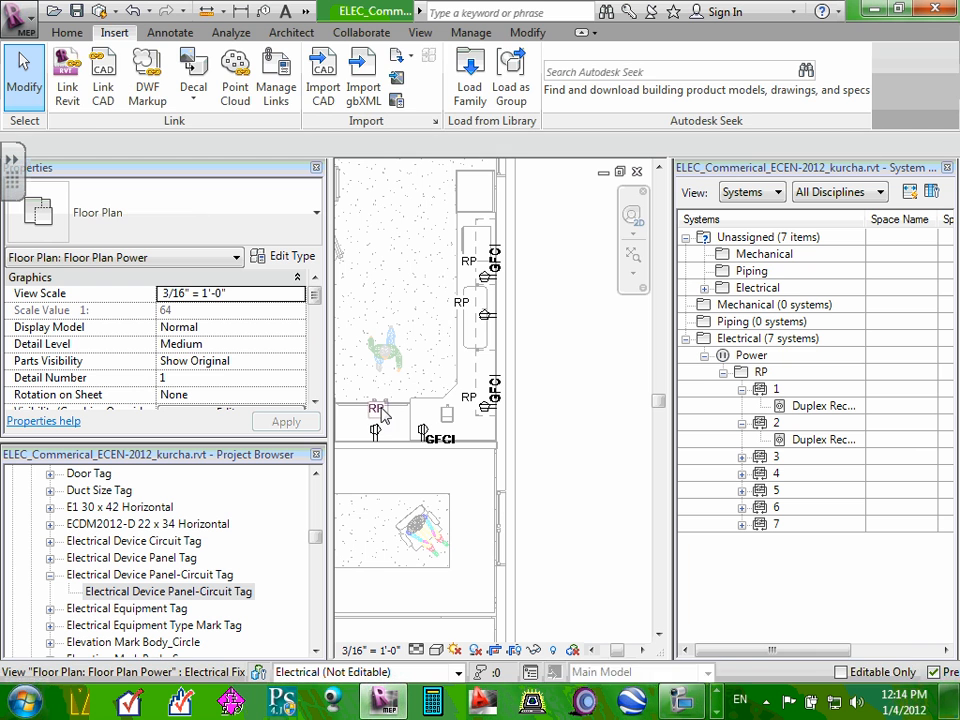
{"action": "left_click", "coordinate": [385, 412]}
{"action": "key", "text": "Delete"}
- Delete the three RP panel tags beside the receptacles along the kitchen area's right-hand counter
{"action": "left_click", "coordinate": [470, 400]}
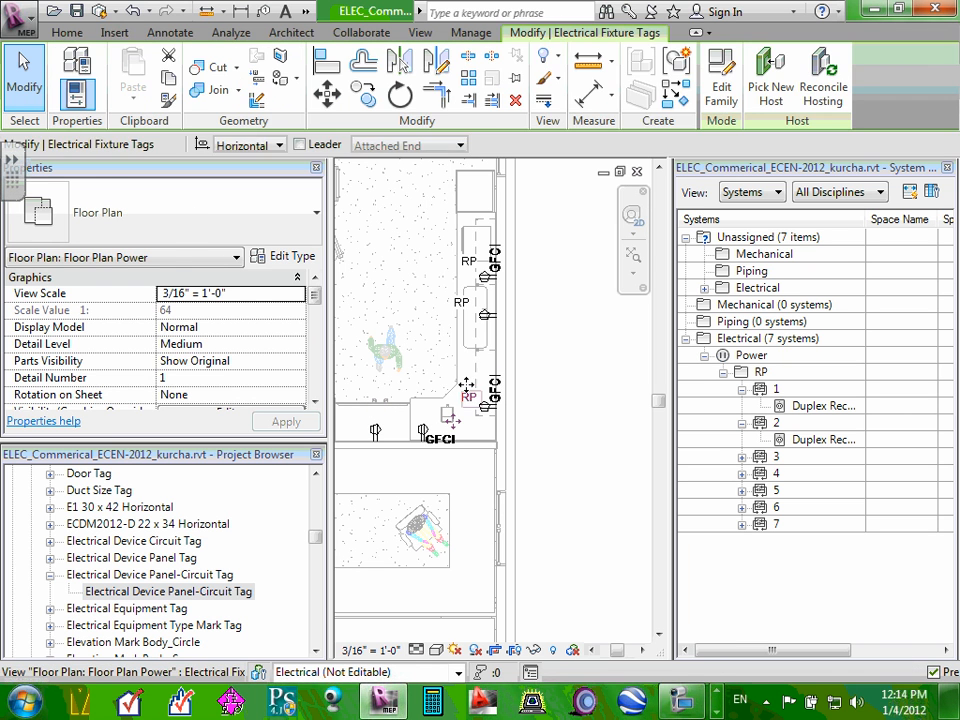
{"action": "key", "text": "Delete"}
{"action": "left_click", "coordinate": [463, 306]}
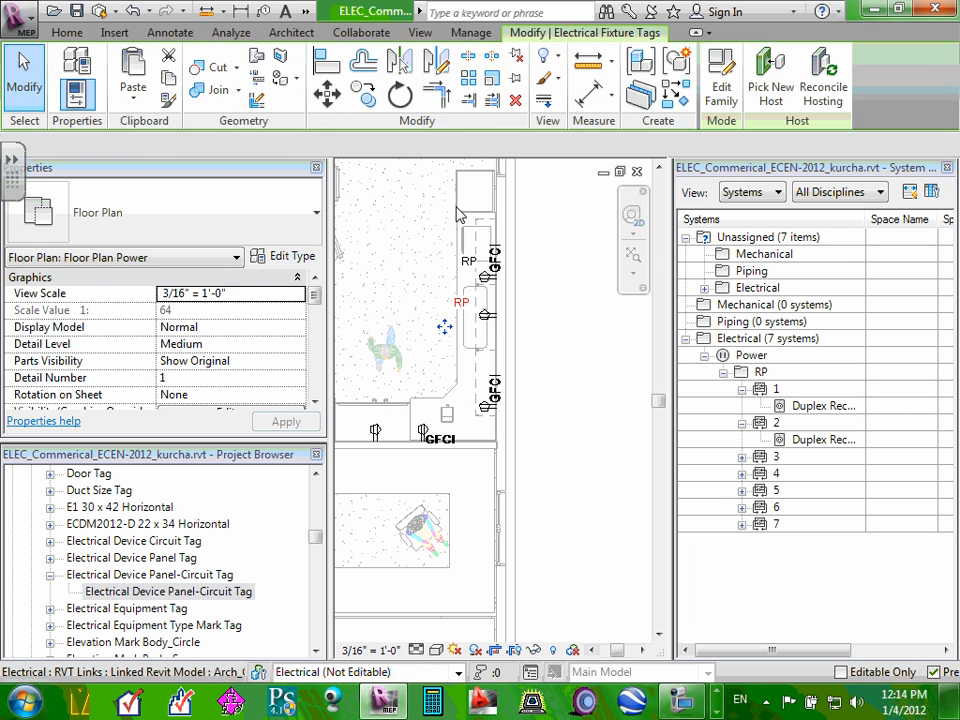
{"action": "key", "text": "Delete"}
{"action": "left_click", "coordinate": [452, 285]}
{"action": "key", "text": "Delete"}
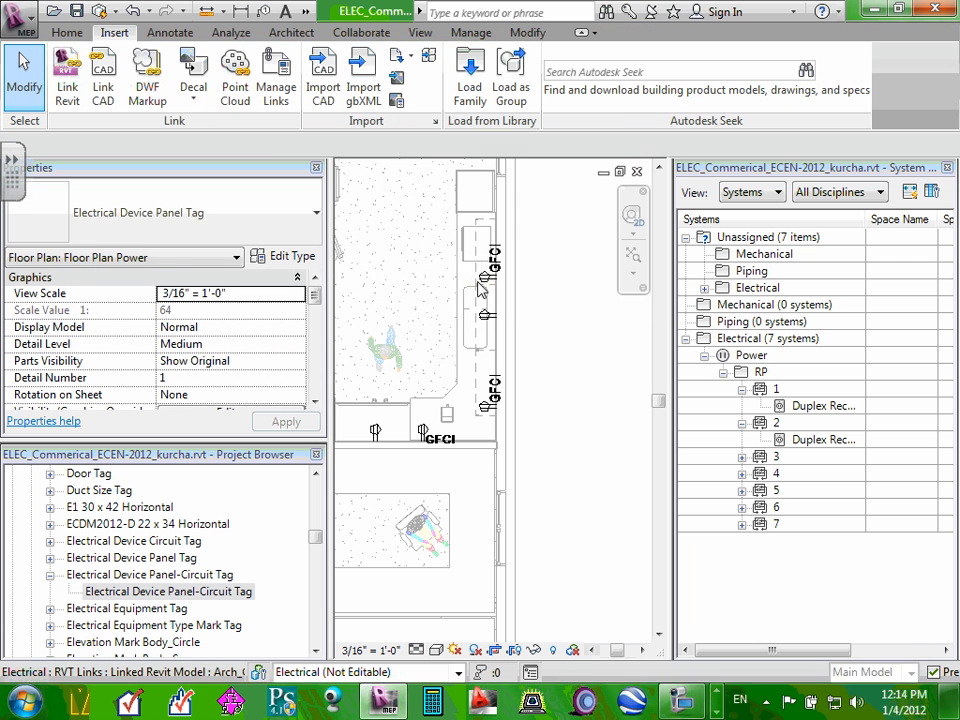
- Delete the RP panel tag above the leftmost receptacle on the kitchen area's lower counter
{"action": "scroll", "coordinate": [564, 306], "scroll_direction": "down", "scroll_amount": 3}
{"action": "scroll", "coordinate": [418, 365], "scroll_direction": "up", "scroll_amount": 2}
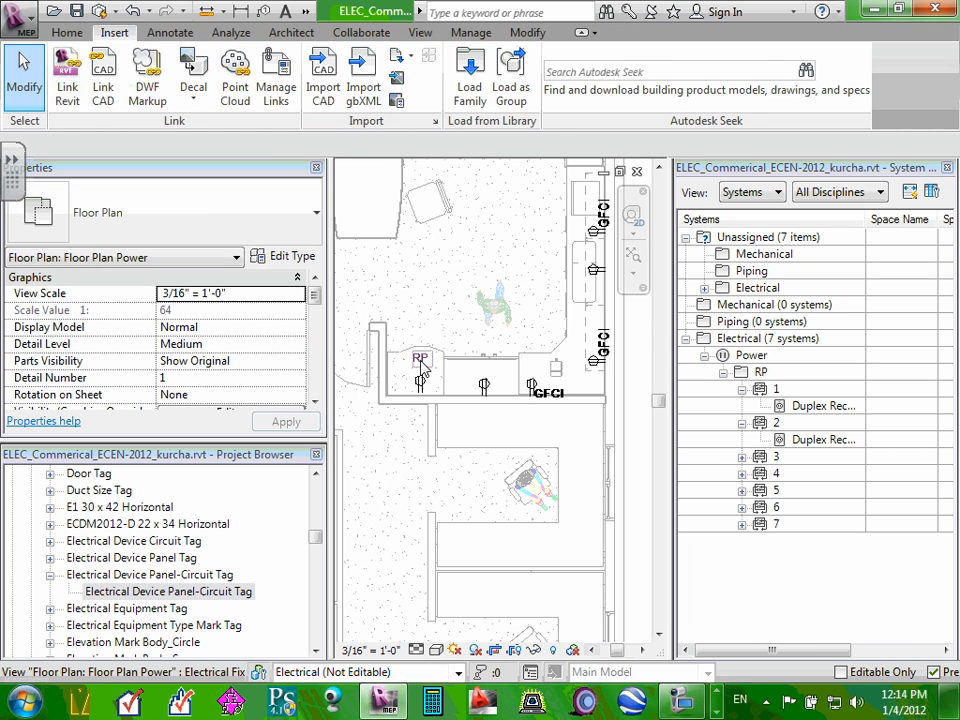
{"action": "left_click", "coordinate": [420, 361]}
{"action": "key", "text": "Delete"}
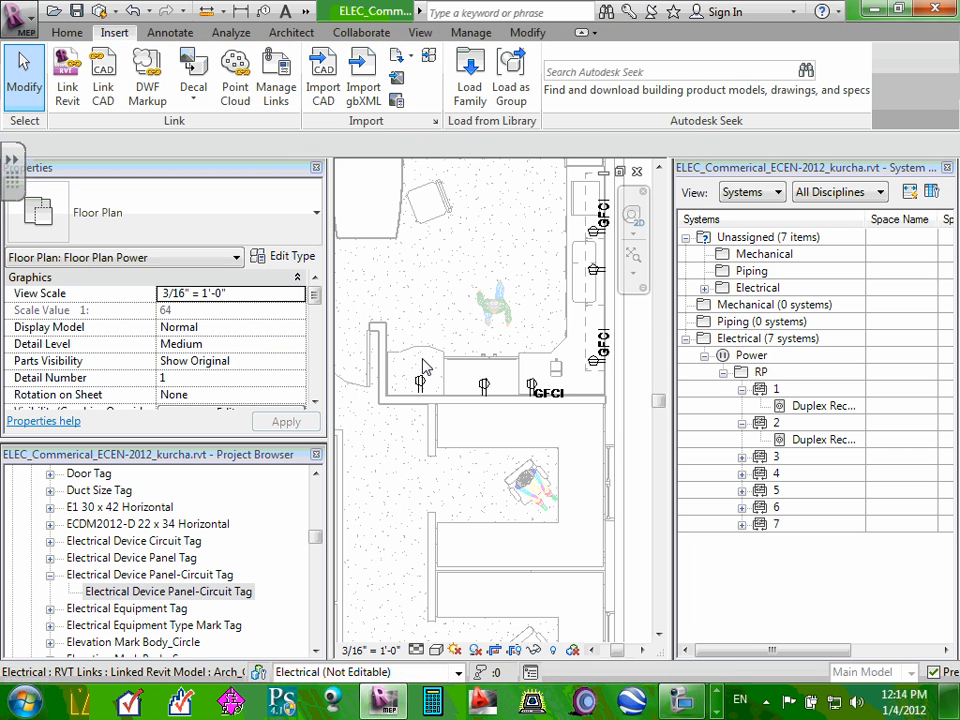
- Place Electrical Device Panel-Circuit Tags without leaders on the two receptacles along the conference room's left wall
{"action": "scroll", "coordinate": [420, 360], "scroll_direction": "down", "scroll_amount": 3}
{"action": "middle_click_drag", "start_coordinate": [422, 350], "coordinate": [466, 335]}
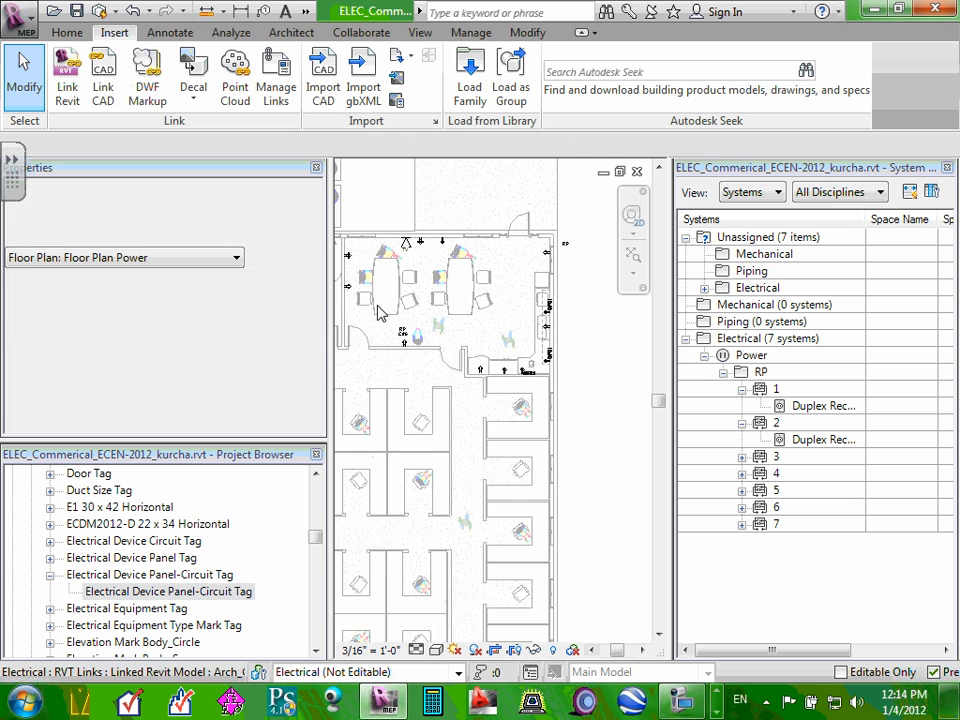
{"action": "middle_click_drag", "start_coordinate": [384, 330], "coordinate": [456, 344]}
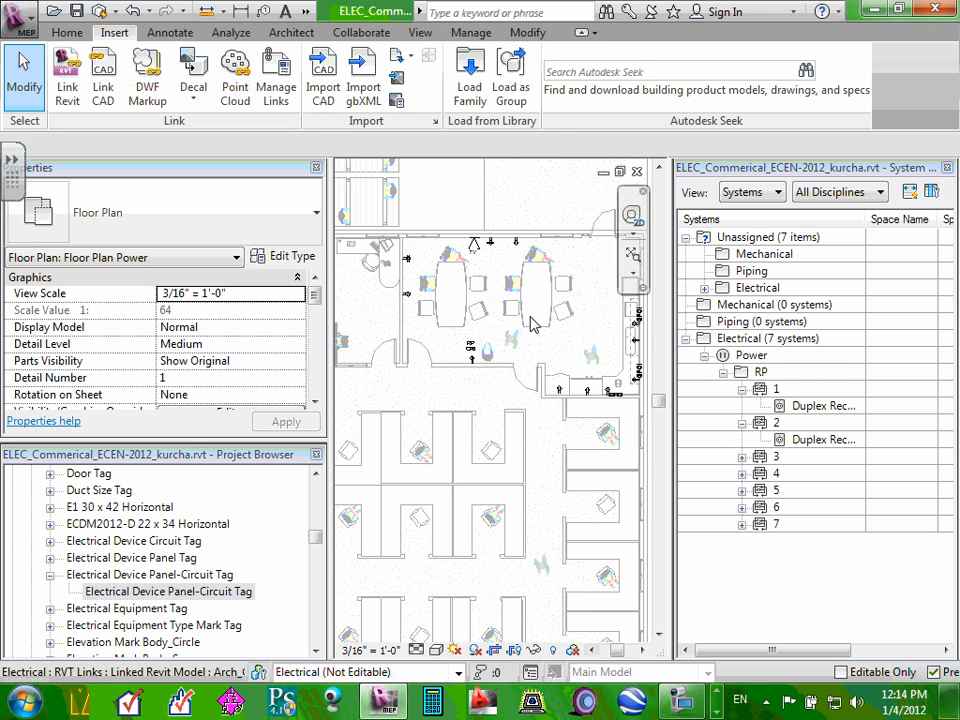
{"action": "scroll", "coordinate": [515, 323], "scroll_direction": "down", "scroll_amount": 2}
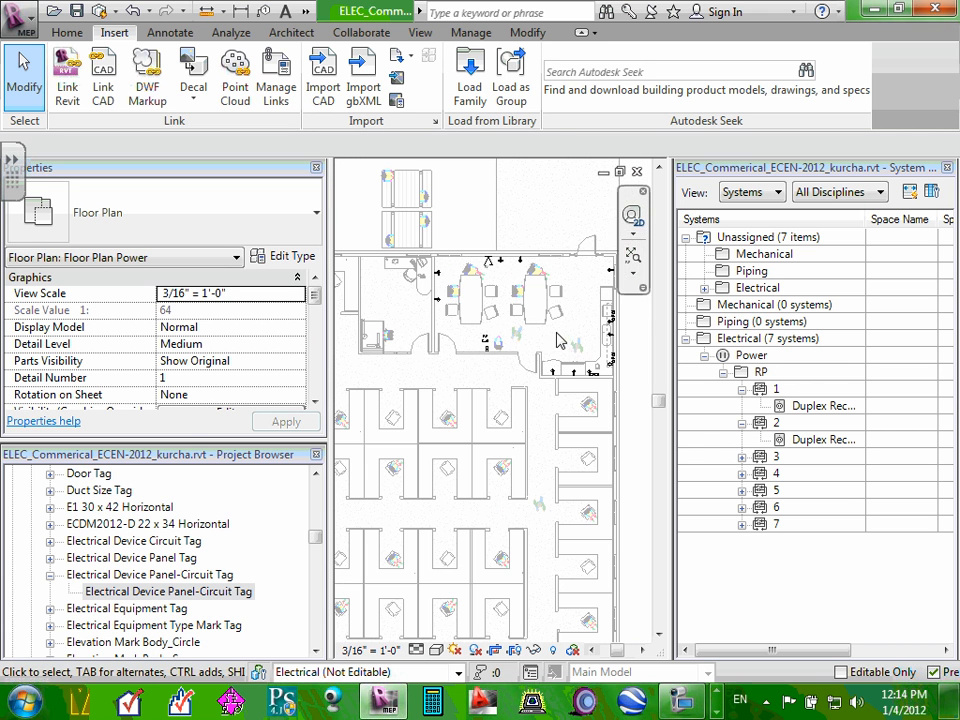
{"action": "left_click", "coordinate": [172, 592]}
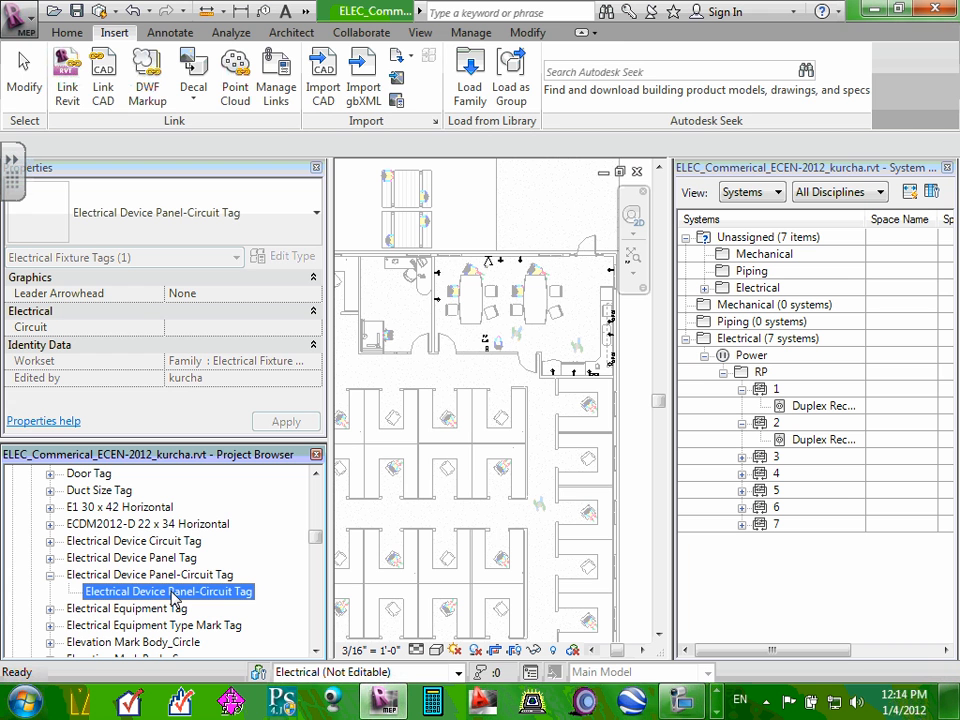
{"action": "left_click_drag", "start_coordinate": [603, 362], "coordinate": [548, 302]}
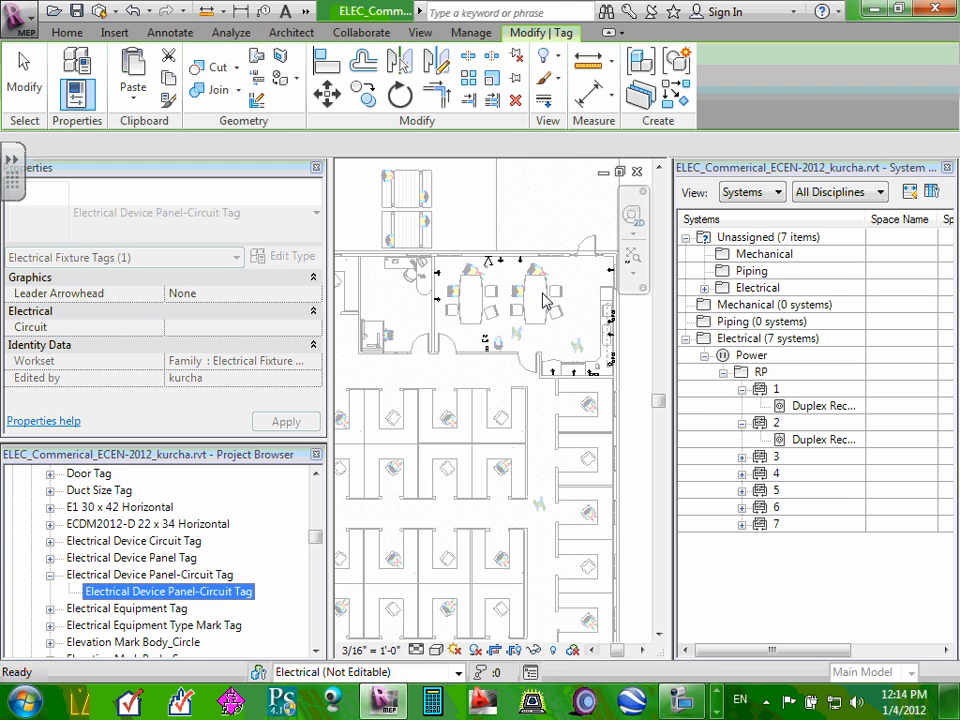
{"action": "scroll", "coordinate": [475, 263], "scroll_direction": "up", "scroll_amount": 2}
{"action": "scroll", "coordinate": [470, 274], "scroll_direction": "up", "scroll_amount": 2}
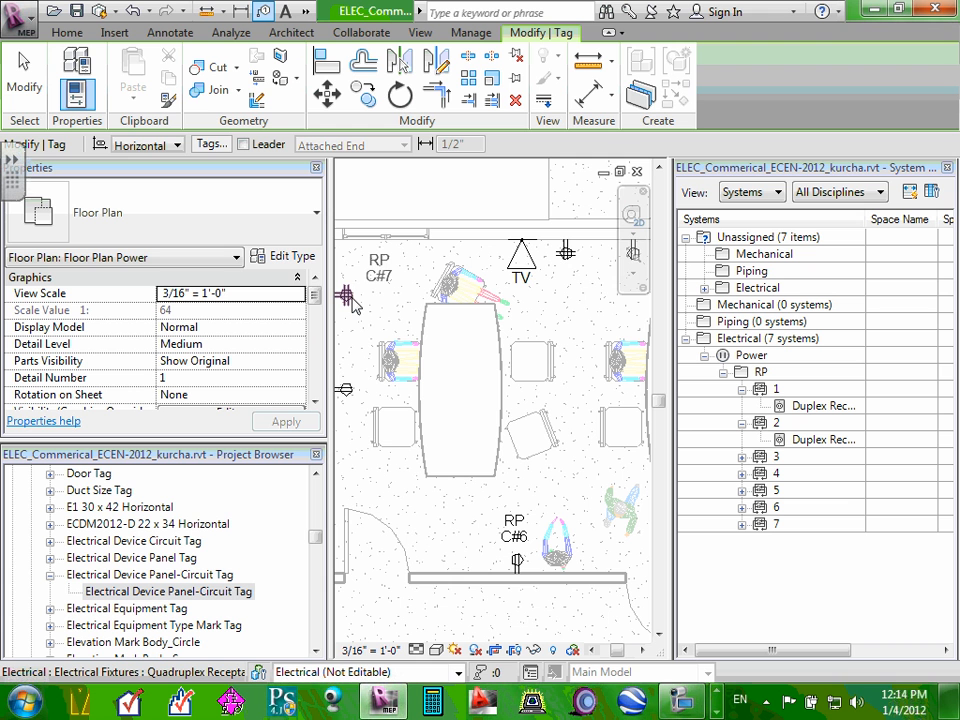
{"action": "left_click", "coordinate": [345, 388]}
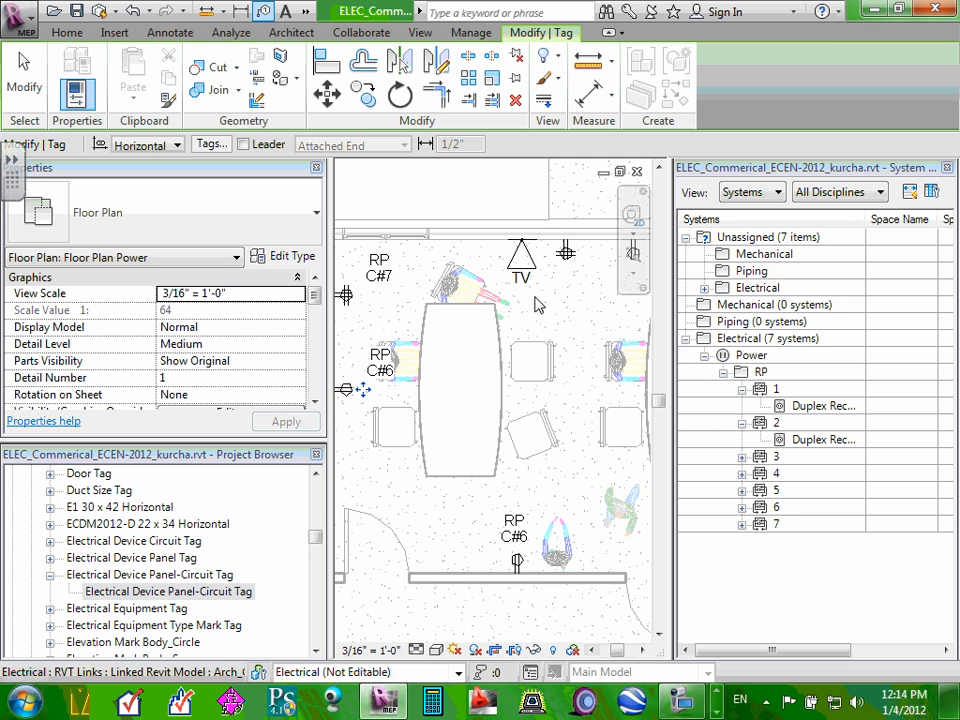
- Tag the quadruplex and duplex receptacles beside the TV outlet on the room's upper wall with panel-circuit tags
{"action": "left_click", "coordinate": [566, 254]}
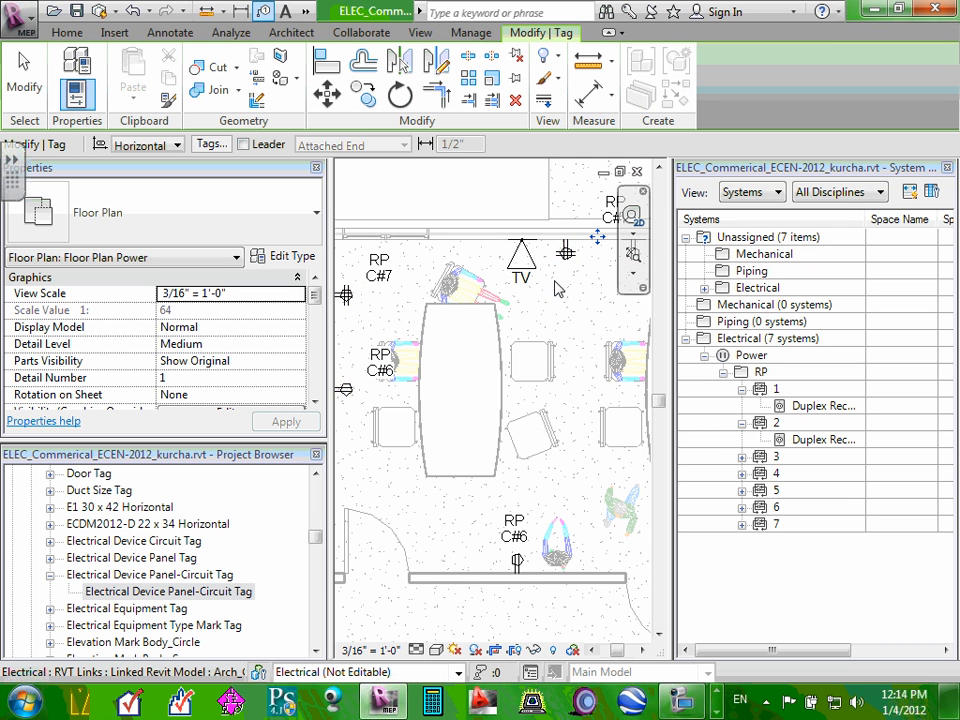
{"action": "scroll", "coordinate": [557, 288], "scroll_direction": "down", "scroll_amount": 3}
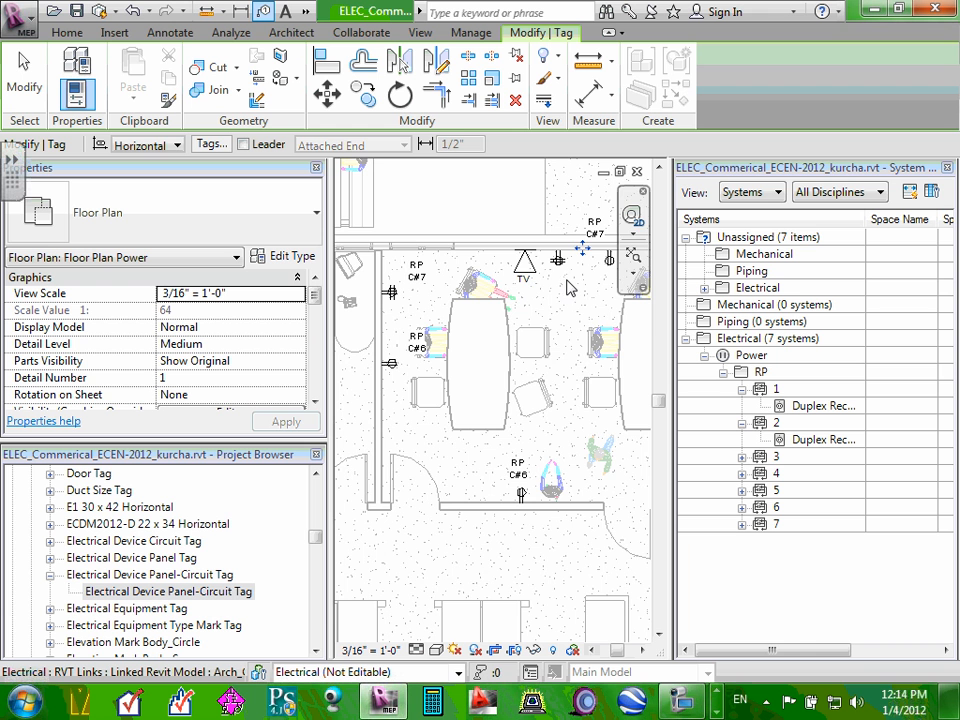
{"action": "scroll", "coordinate": [503, 303], "scroll_direction": "down", "scroll_amount": 2}
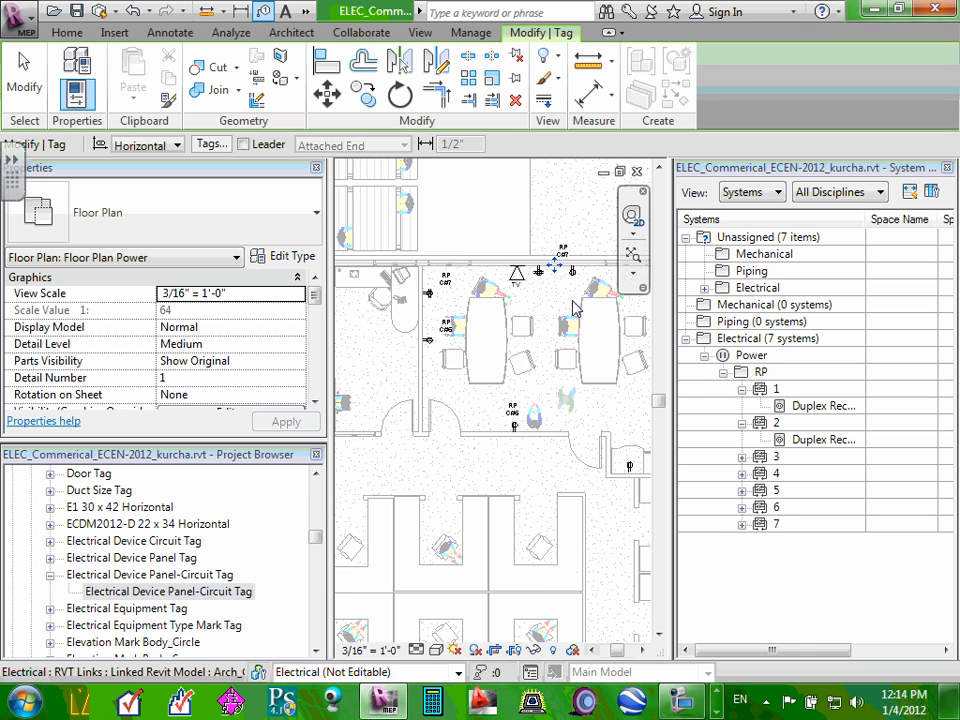
{"action": "middle_click_drag", "start_coordinate": [580, 274], "coordinate": [480, 296]}
{"action": "scroll", "coordinate": [480, 296], "scroll_direction": "up", "scroll_amount": 5}
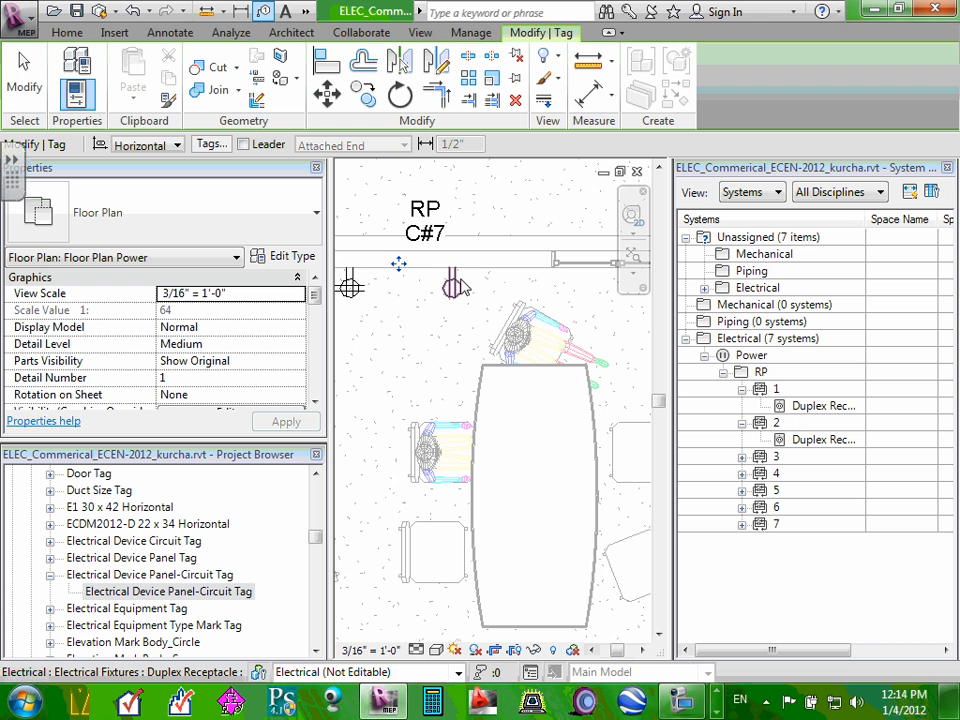
{"action": "scroll", "coordinate": [455, 290], "scroll_direction": "down", "scroll_amount": 5}
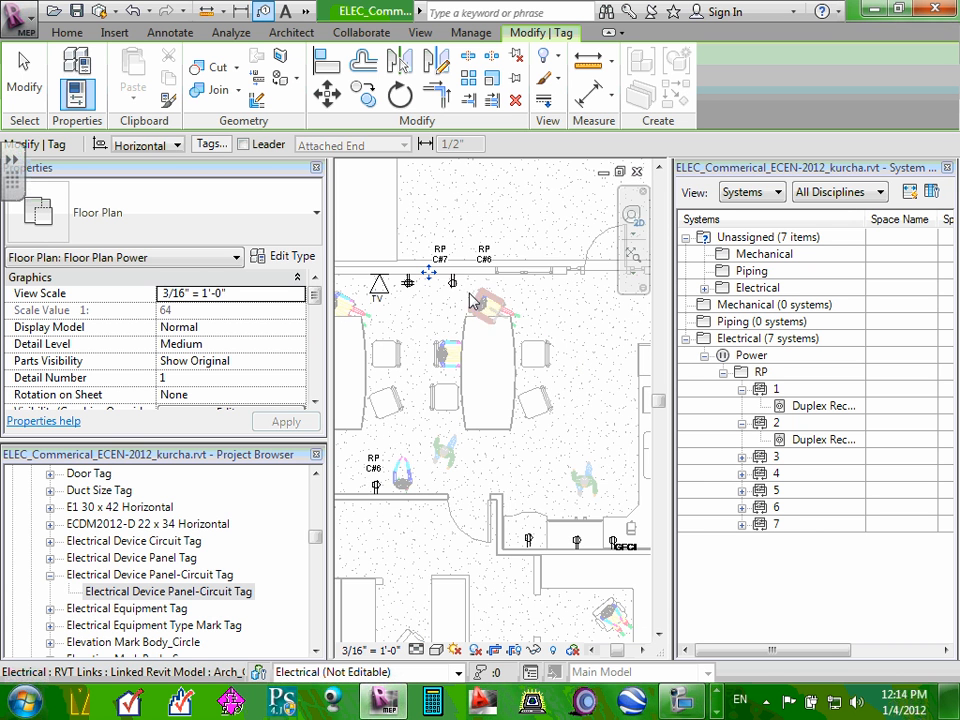
- Place a panel-circuit tag on the duplex receptacle on the right-hand wall above the kitchen counter
{"action": "scroll", "coordinate": [533, 343], "scroll_direction": "down", "scroll_amount": 2}
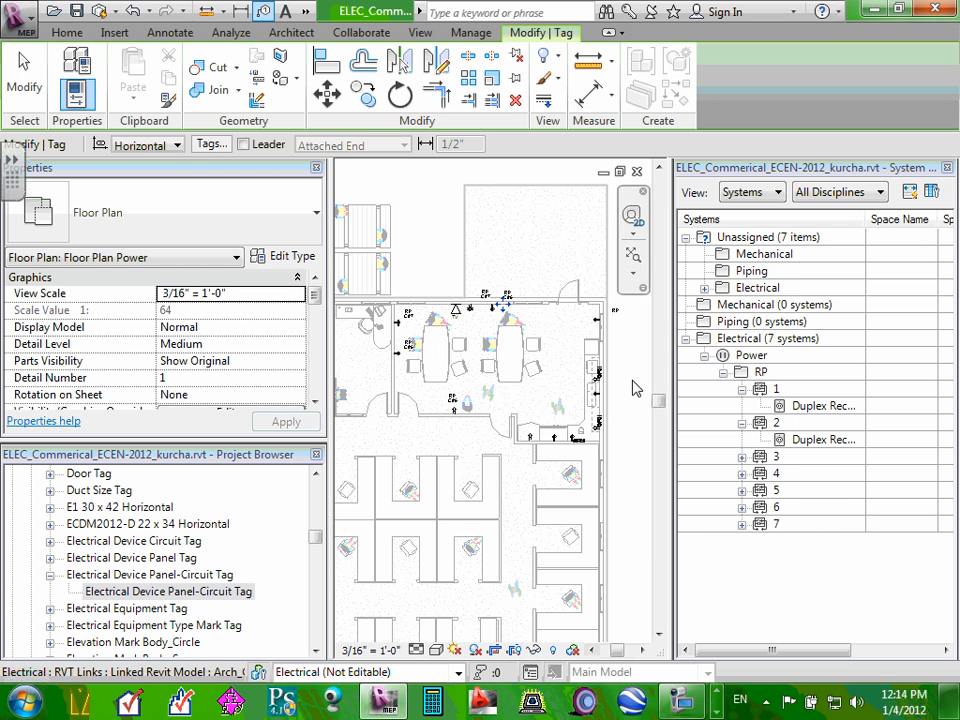
{"action": "scroll", "coordinate": [600, 340], "scroll_direction": "up", "scroll_amount": 3}
{"action": "scroll", "coordinate": [578, 296], "scroll_direction": "up", "scroll_amount": 4}
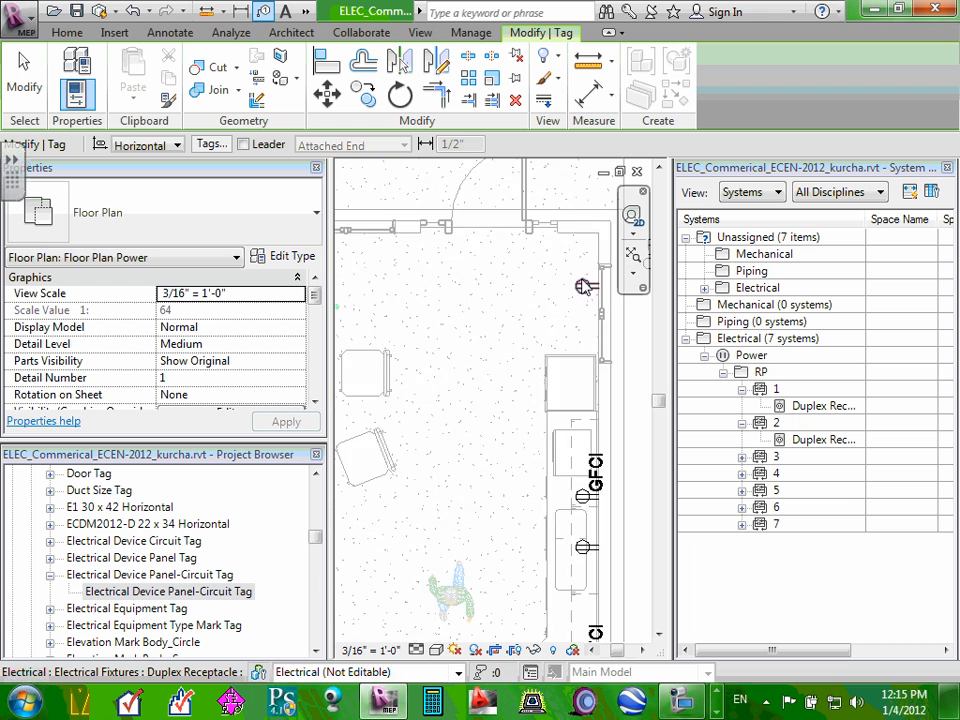
{"action": "scroll", "coordinate": [578, 295], "scroll_direction": "down", "scroll_amount": 5}
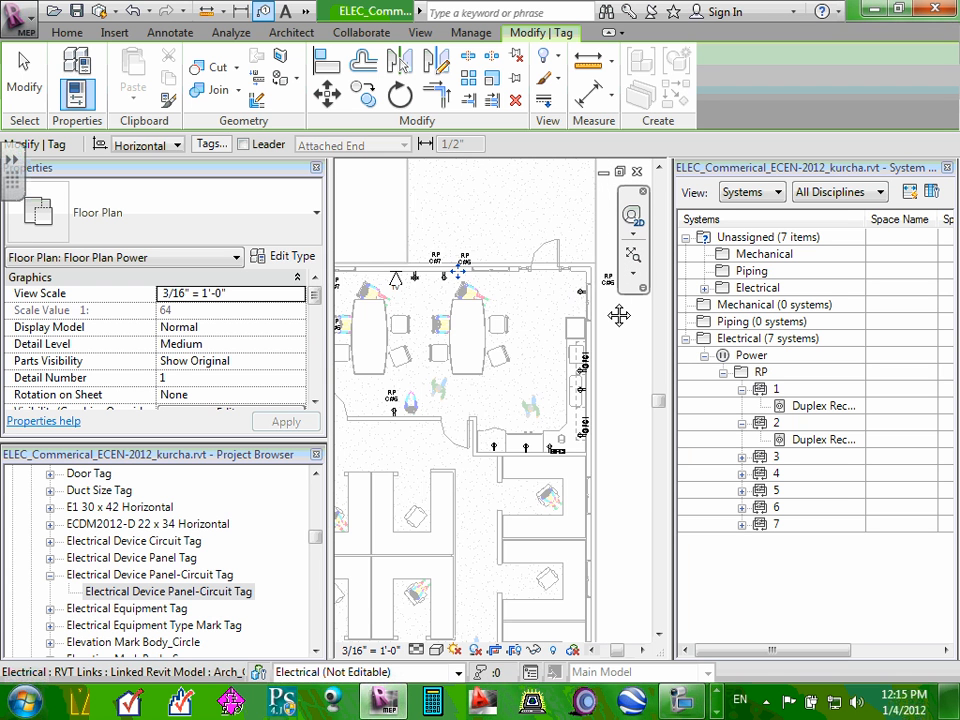
{"action": "middle_click_drag", "start_coordinate": [619, 315], "coordinate": [540, 295]}
{"action": "scroll", "coordinate": [528, 308], "scroll_direction": "up", "scroll_amount": 2}
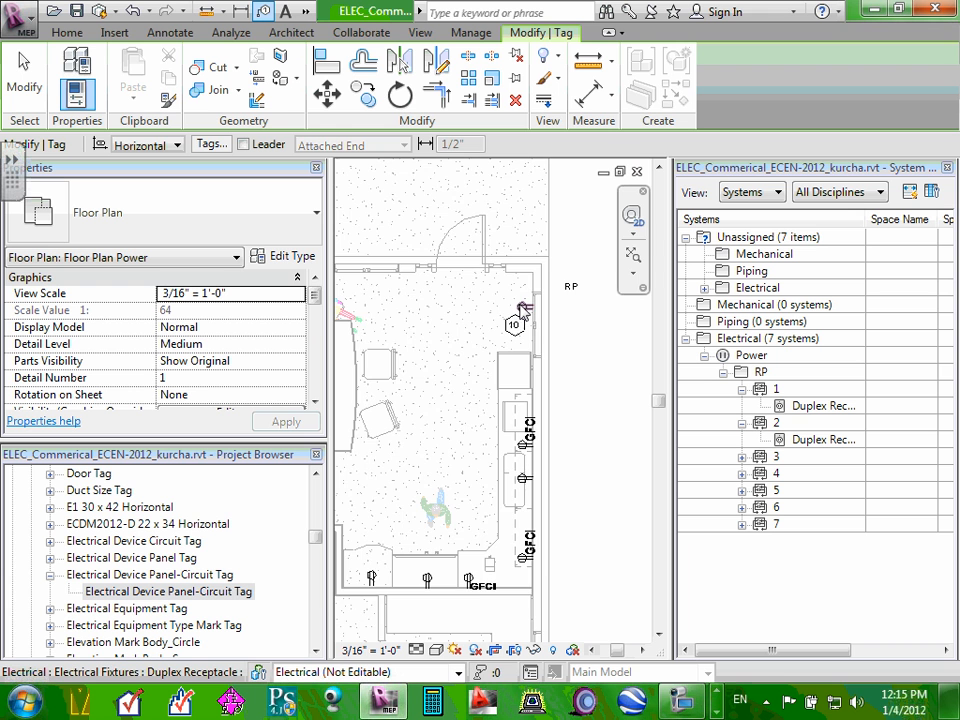
{"action": "scroll", "coordinate": [523, 308], "scroll_direction": "up", "scroll_amount": 3}
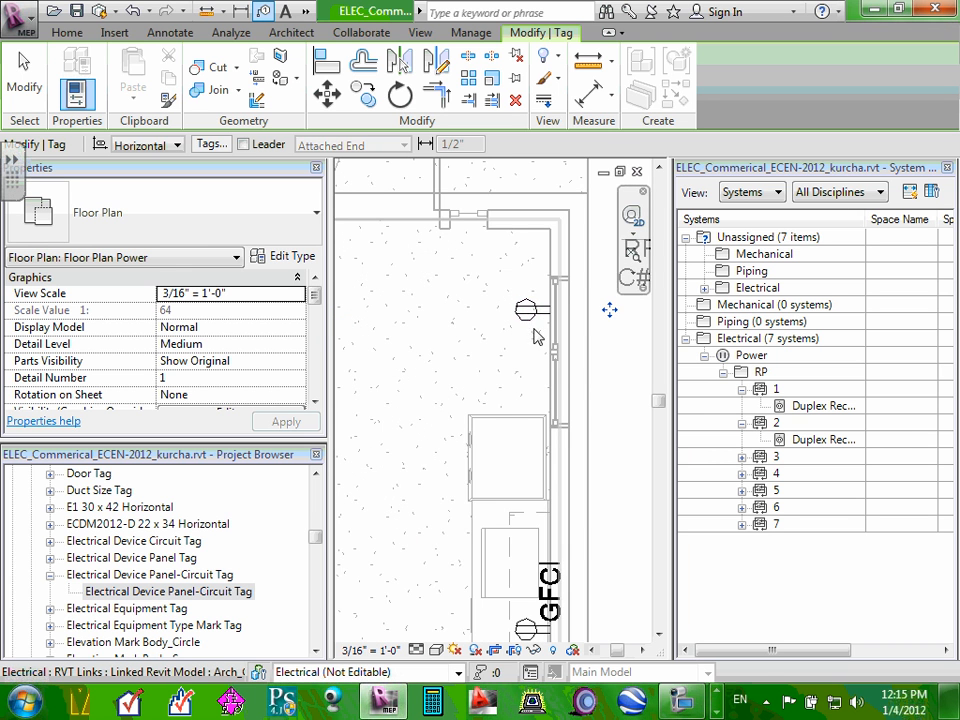
- Place panel-circuit tags on the two GFCI receptacles and the one between them along the kitchen's right-hand counter
{"action": "scroll", "coordinate": [536, 336], "scroll_direction": "down", "scroll_amount": 3}
{"action": "scroll", "coordinate": [527, 478], "scroll_direction": "up", "scroll_amount": 3}
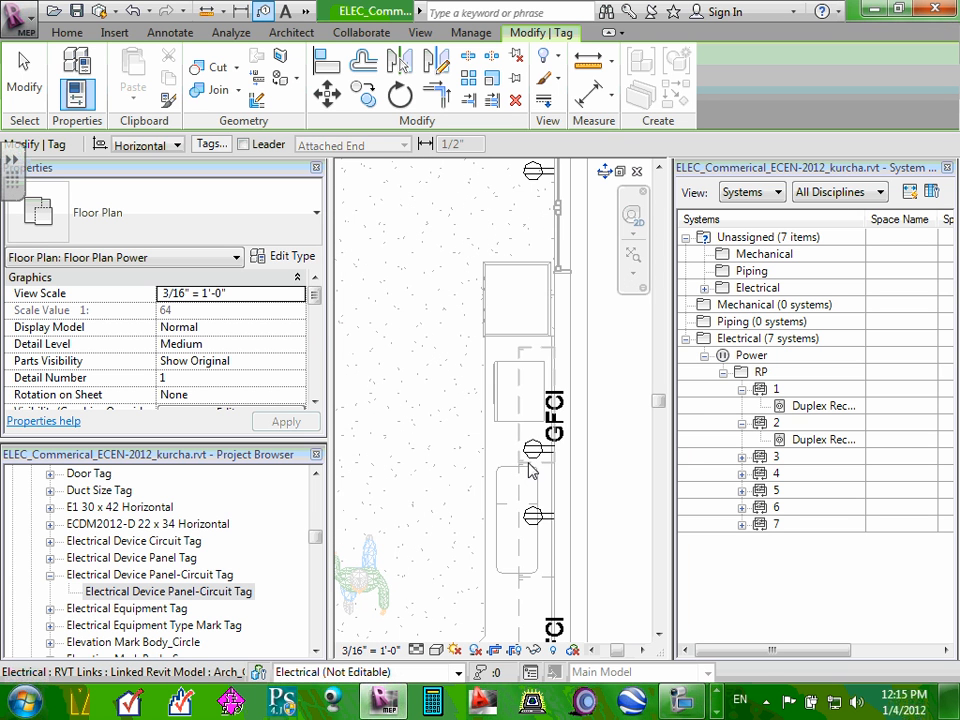
{"action": "scroll", "coordinate": [534, 470], "scroll_direction": "down", "scroll_amount": 3}
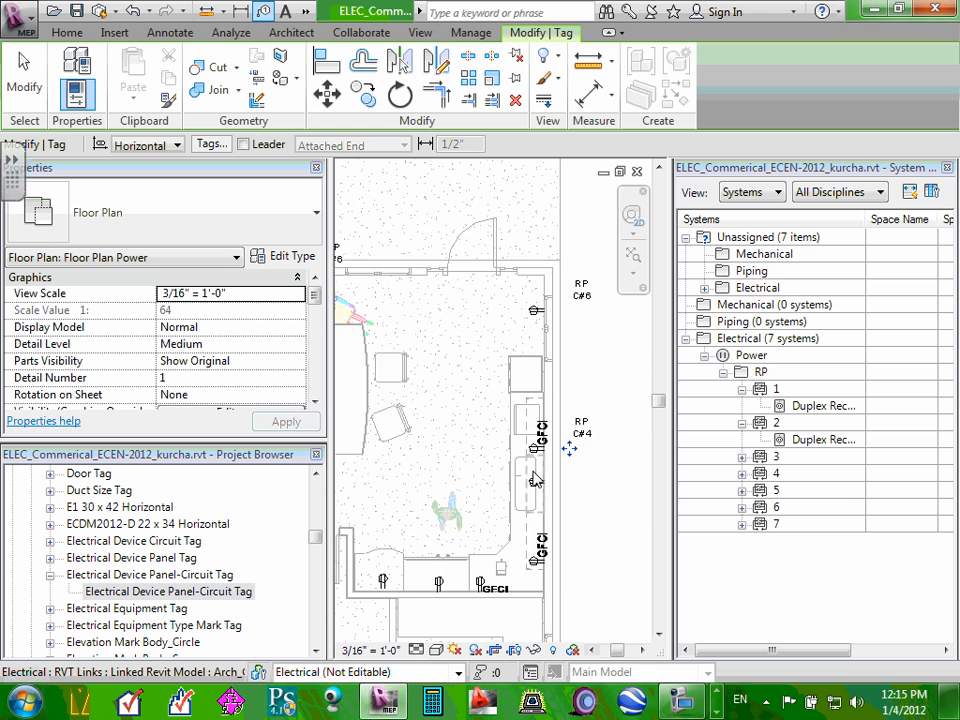
{"action": "scroll", "coordinate": [533, 492], "scroll_direction": "up", "scroll_amount": 3}
{"action": "left_click", "coordinate": [545, 448]}
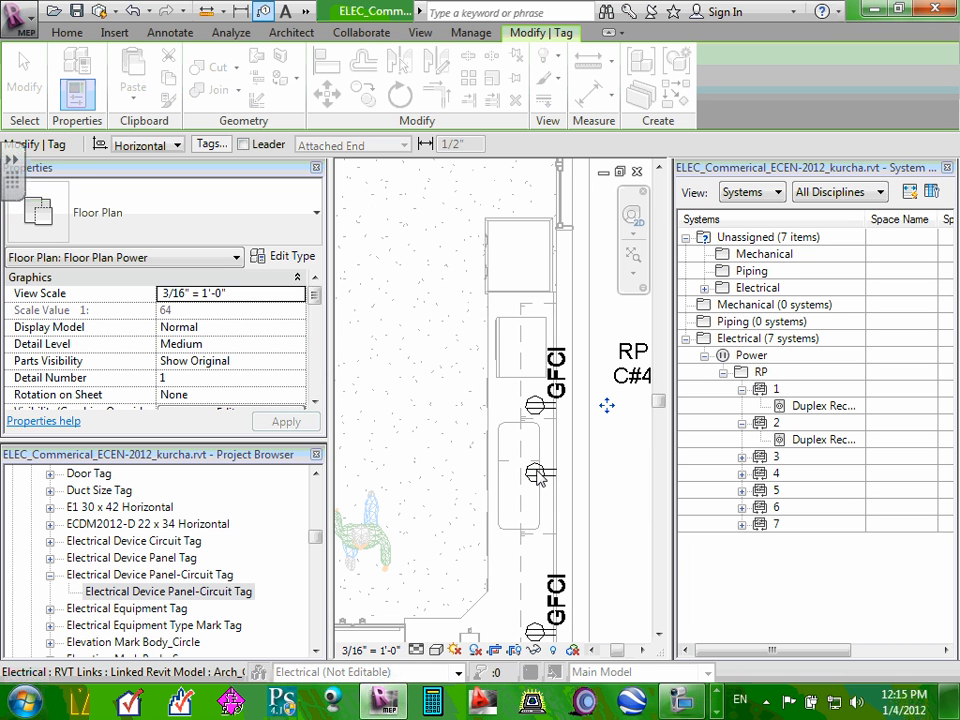
{"action": "left_click", "coordinate": [607, 367]}
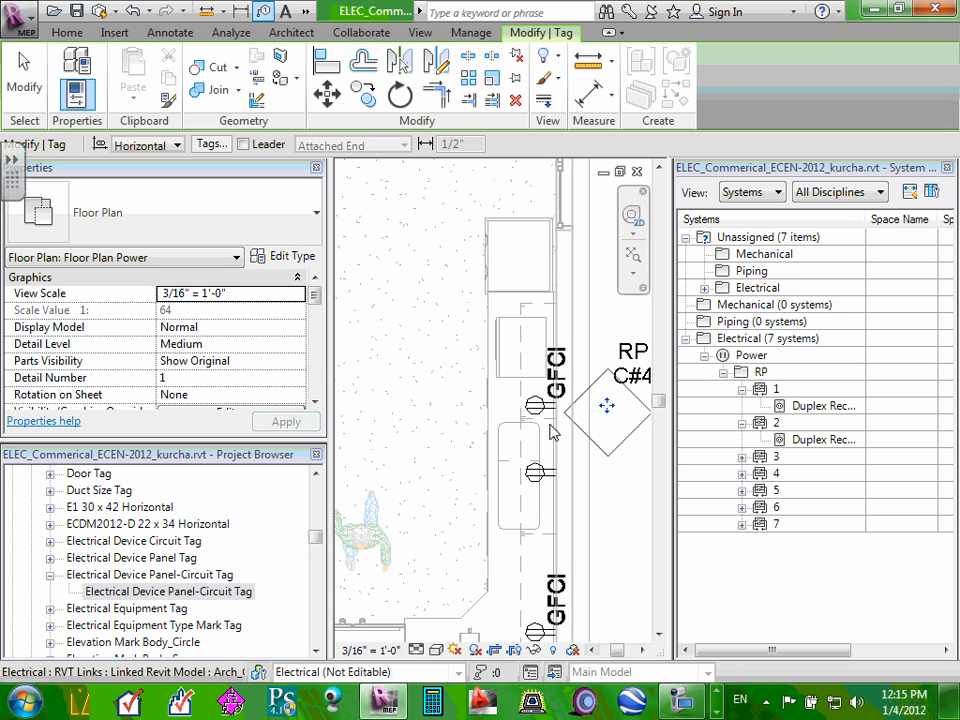
{"action": "scroll", "coordinate": [557, 484], "scroll_direction": "up", "scroll_amount": 2}
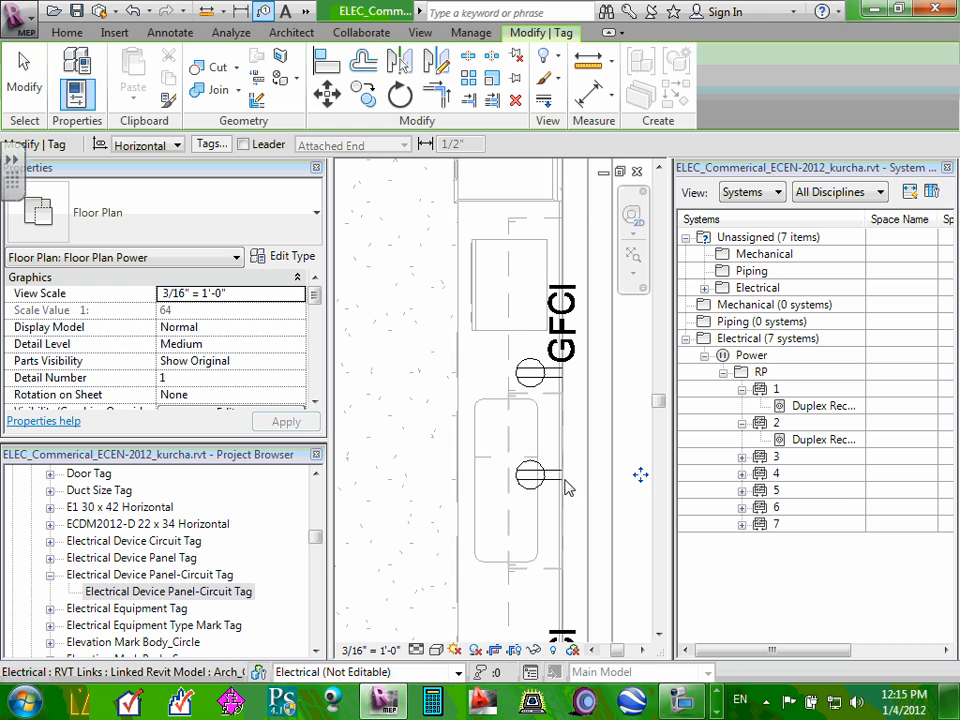
{"action": "scroll", "coordinate": [607, 476], "scroll_direction": "down", "scroll_amount": 4}
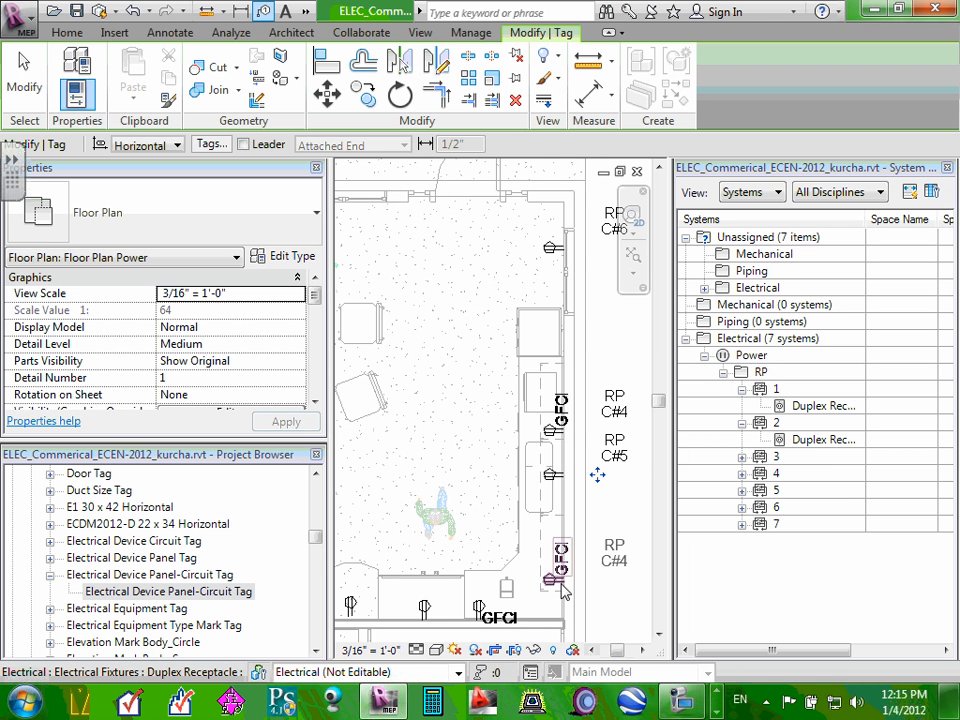
- Place panel-circuit tags on the GFCI, middle and leftmost receptacles along the kitchen's lower counter
{"action": "scroll", "coordinate": [555, 610], "scroll_direction": "down", "scroll_amount": 3}
{"action": "scroll", "coordinate": [560, 575], "scroll_direction": "up", "scroll_amount": 4}
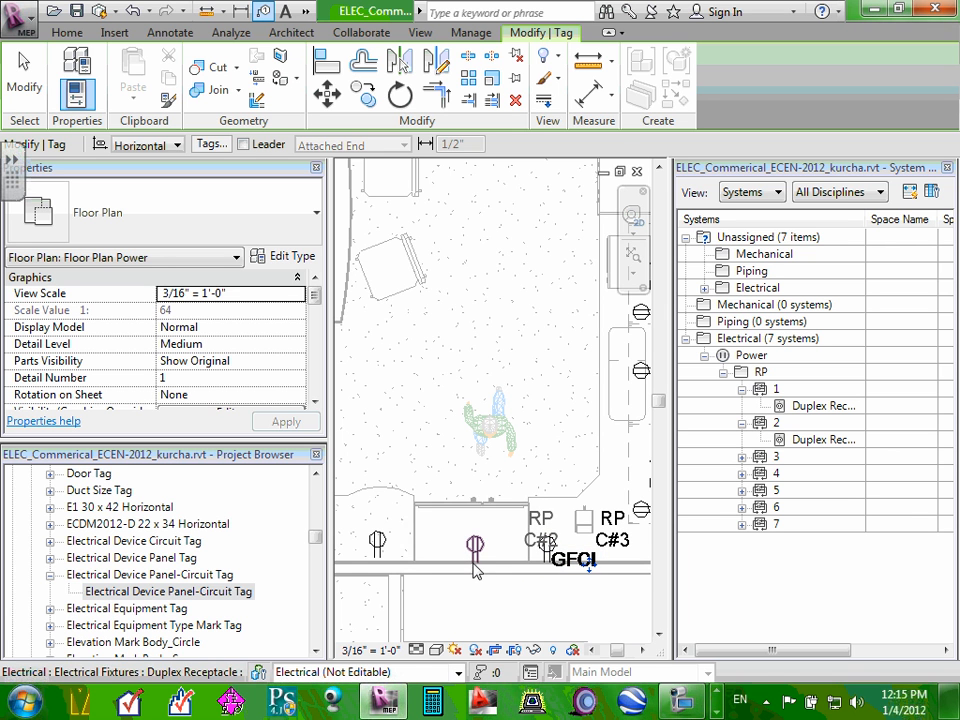
{"action": "left_click", "coordinate": [476, 568]}
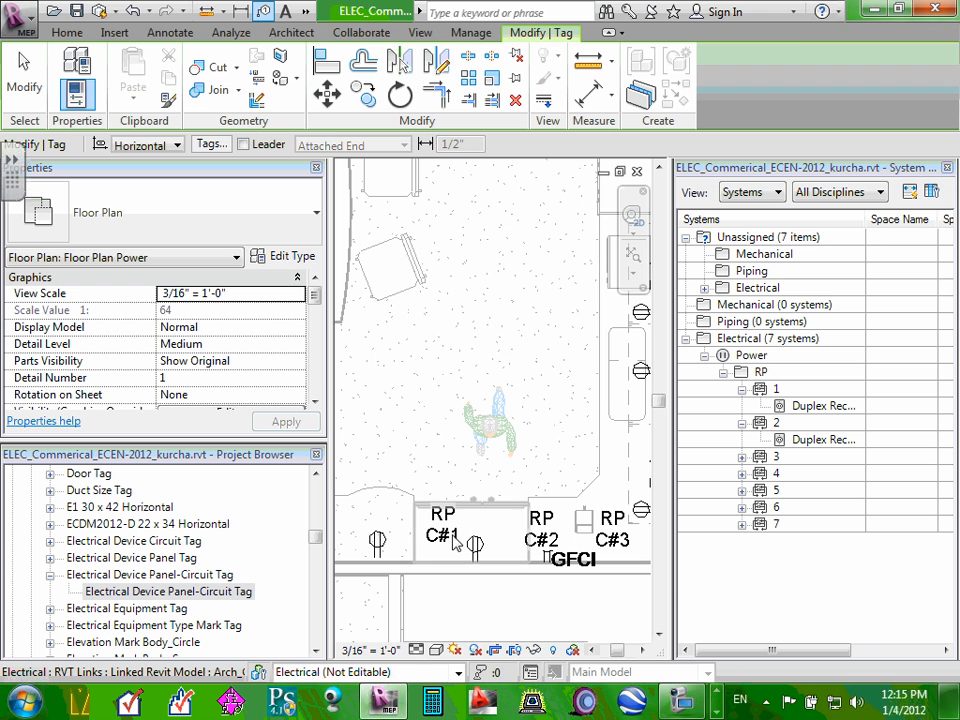
{"action": "left_click", "coordinate": [452, 536]}
{"action": "left_click", "coordinate": [604, 366]}
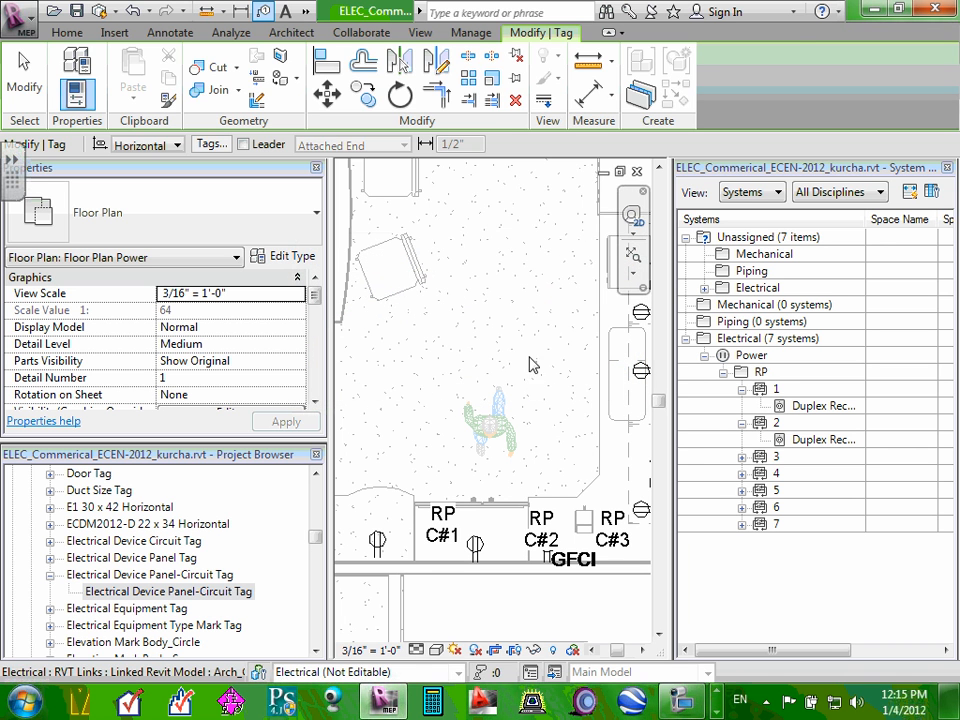
{"action": "key", "text": "Escape"}
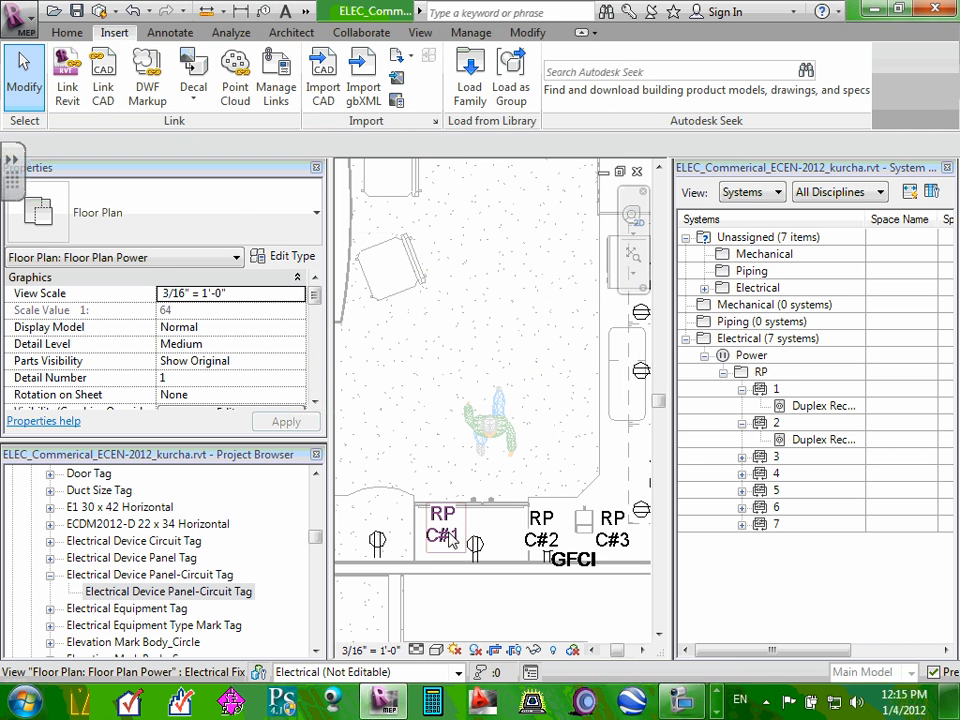
- Move the C#1 tag directly above the leftmost receptacle on the kitchen's lower counter
{"action": "left_click", "coordinate": [443, 538]}
{"action": "left_click_drag", "start_coordinate": [443, 538], "coordinate": [388, 522]}
{"action": "key", "text": "Escape"}
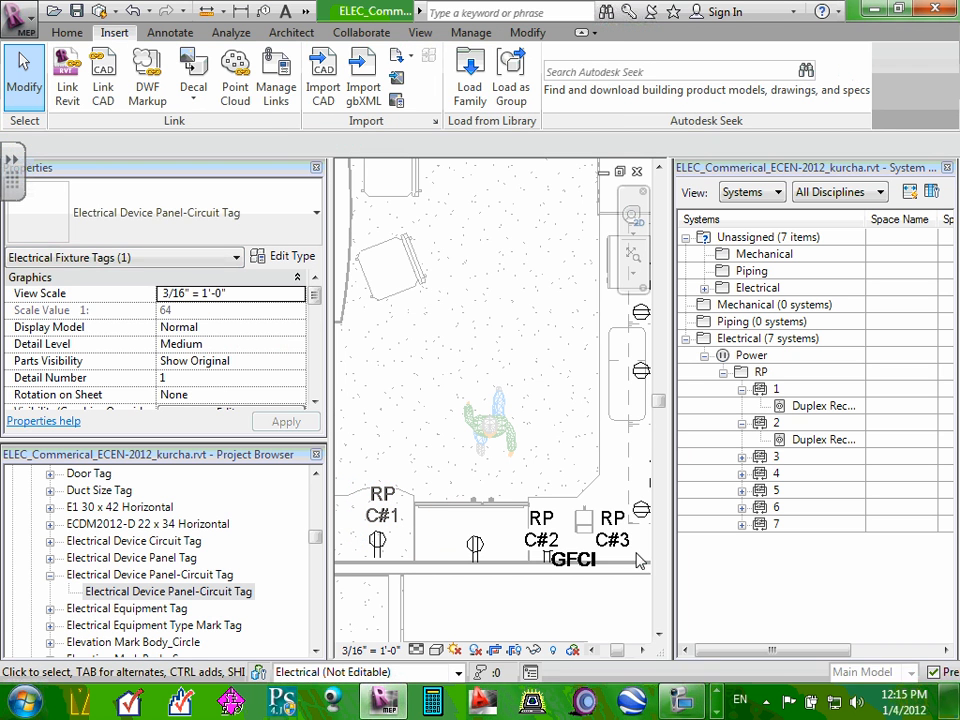
- Retag the middle receptacle on the kitchen's lower counter with the Electrical Device Panel-Circuit Tag, then end tagging
{"action": "left_click", "coordinate": [524, 536]}
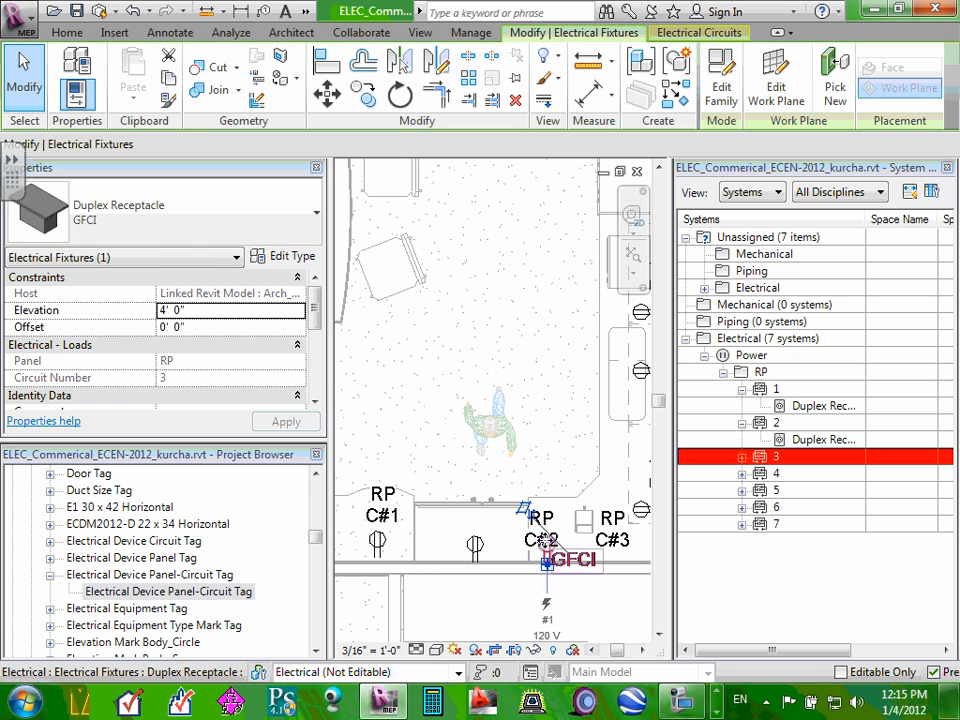
{"action": "left_click", "coordinate": [548, 525]}
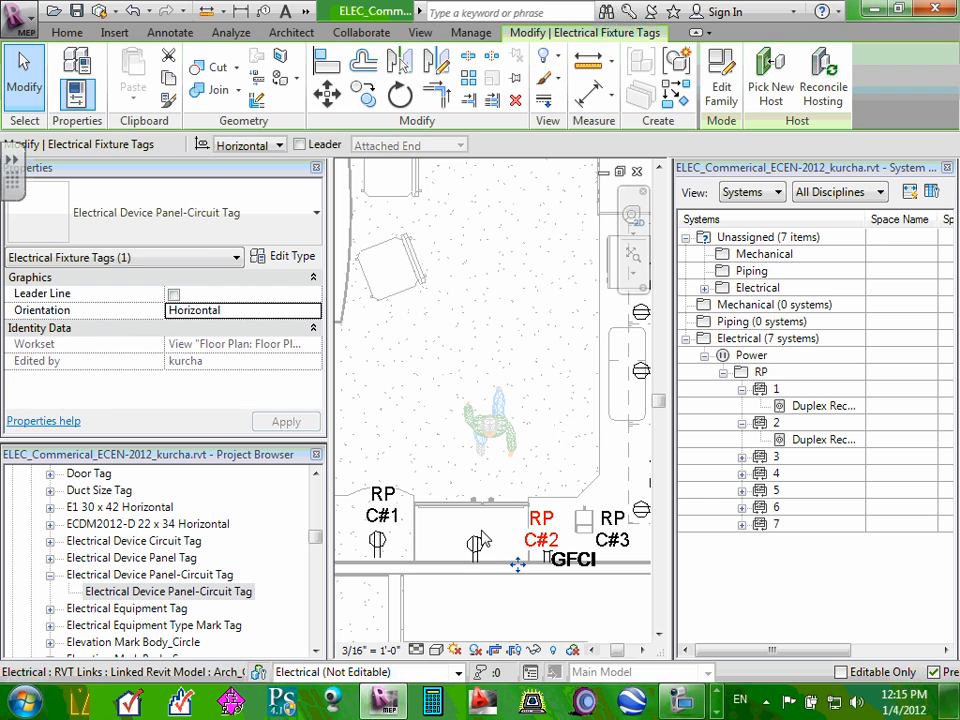
{"action": "key", "text": "Escape"}
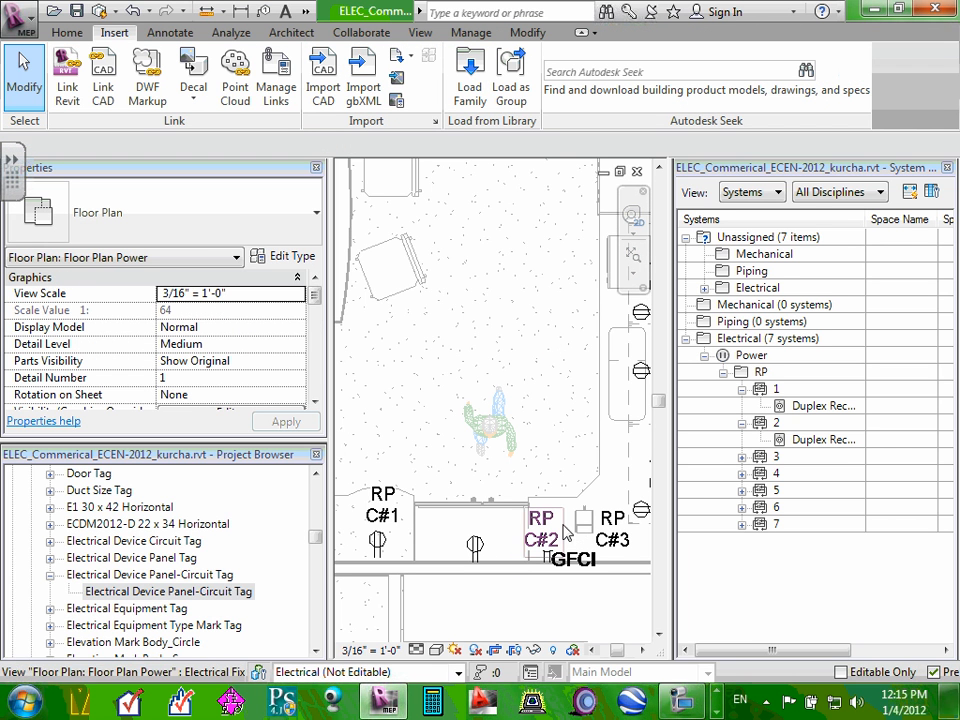
{"action": "left_click_drag", "start_coordinate": [145, 587], "coordinate": [474, 542]}
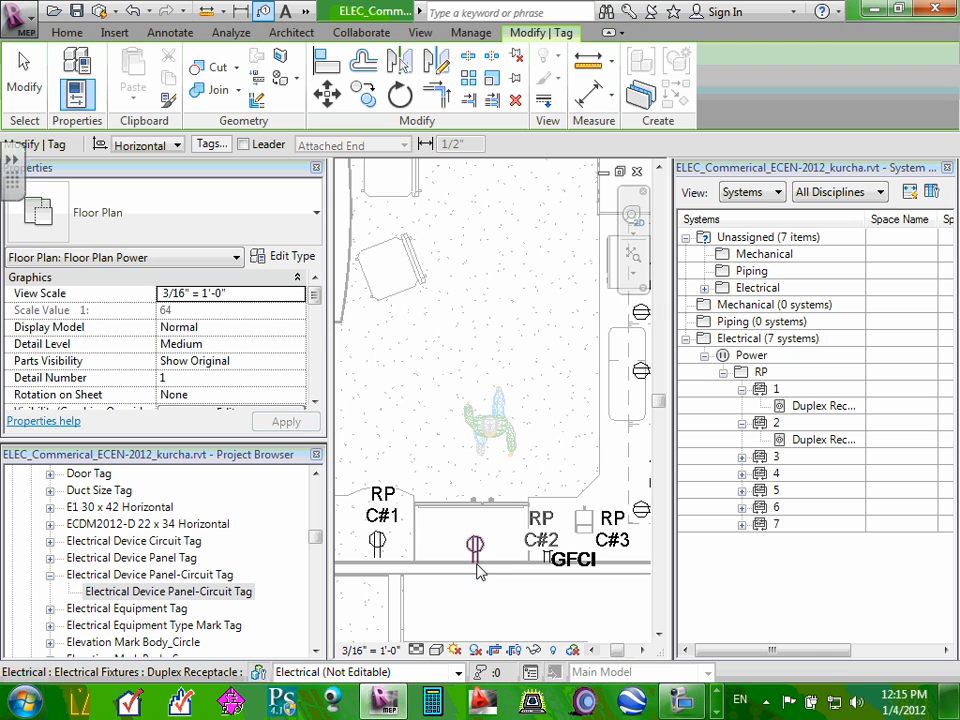
{"action": "scroll", "coordinate": [475, 590], "scroll_direction": "down", "scroll_amount": 5}
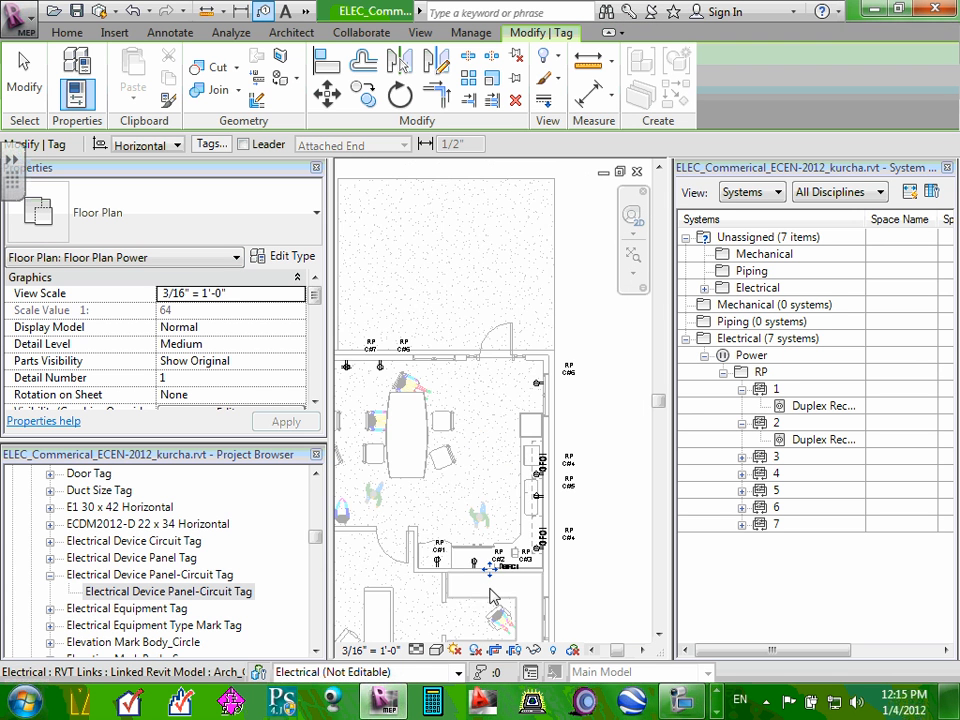
{"action": "scroll", "coordinate": [478, 598], "scroll_direction": "up", "scroll_amount": 4}
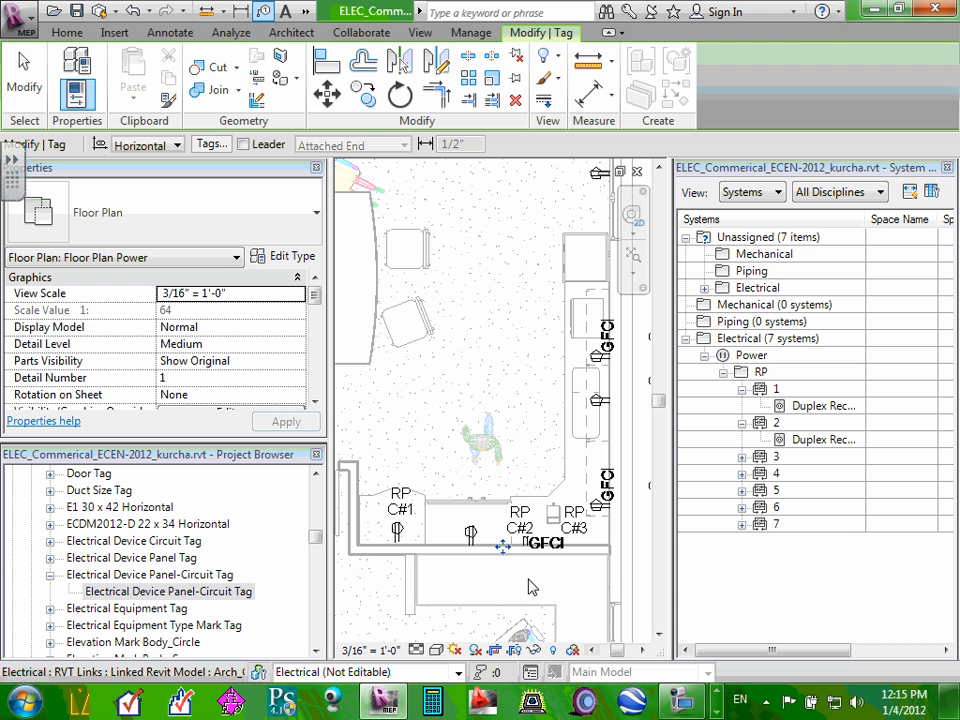
{"action": "key", "text": "Escape"}
{"action": "scroll", "coordinate": [519, 583], "scroll_direction": "down", "scroll_amount": 1}
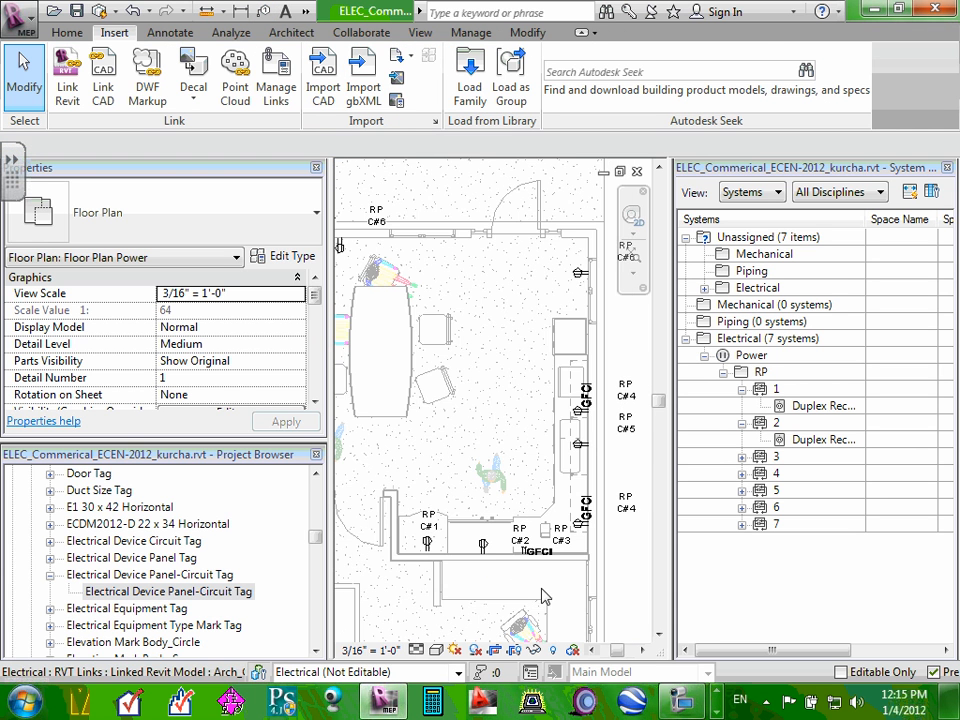
- Move the C#3 tag from the kitchen's lower-right corner to just outside the right wall, beside the lower GFCI receptacle
{"action": "scroll", "coordinate": [642, 548], "scroll_direction": "up", "scroll_amount": 2}
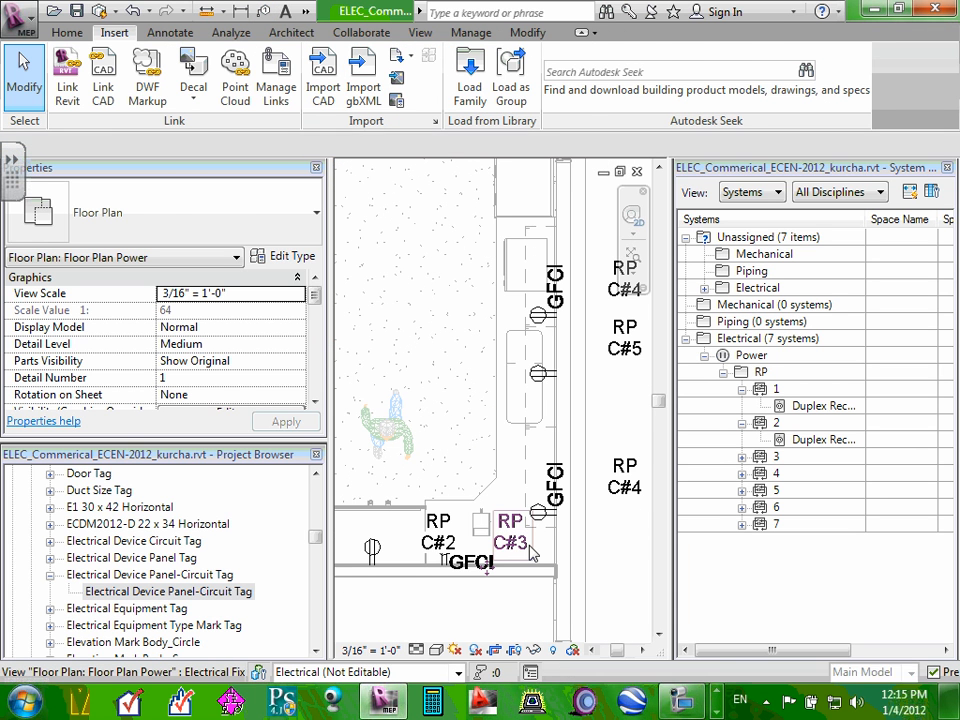
{"action": "left_click", "coordinate": [512, 546]}
{"action": "left_click_drag", "start_coordinate": [514, 543], "coordinate": [592, 516]}
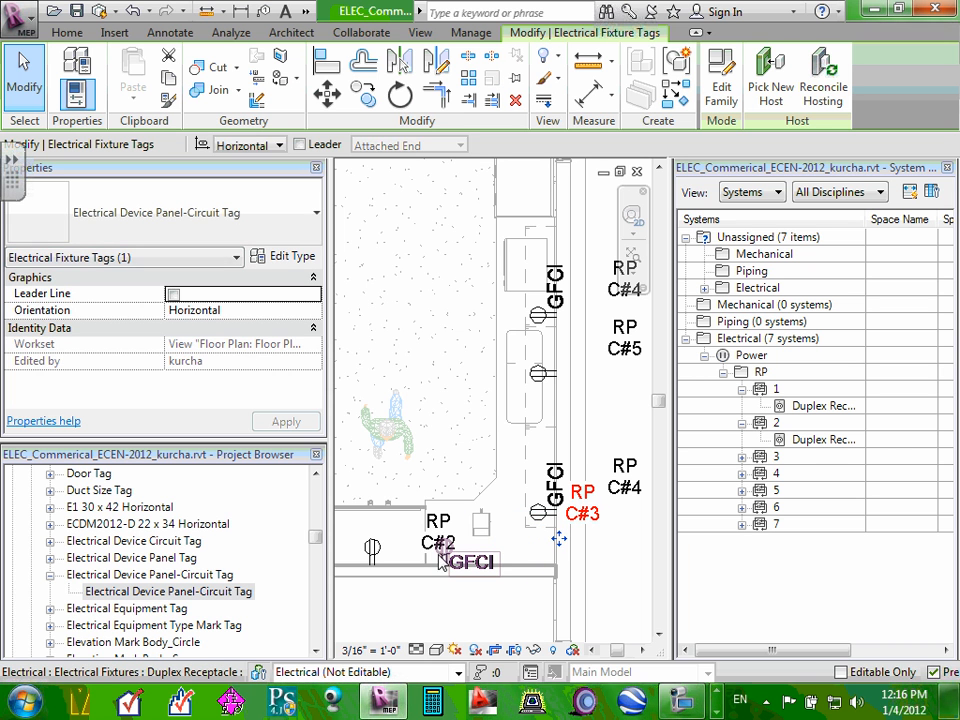
- Move one of the overlapping C#2 tags above the GFCI receptacle on the kitchen's lower counter
{"action": "left_click", "coordinate": [438, 550]}
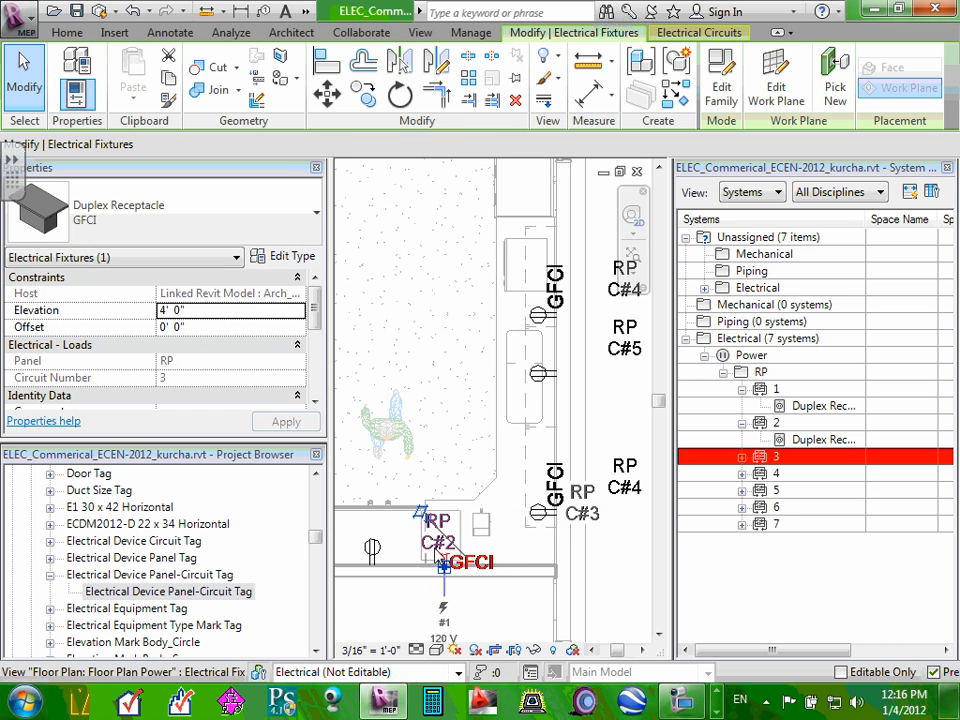
{"action": "left_click_drag", "start_coordinate": [438, 552], "coordinate": [445, 597]}
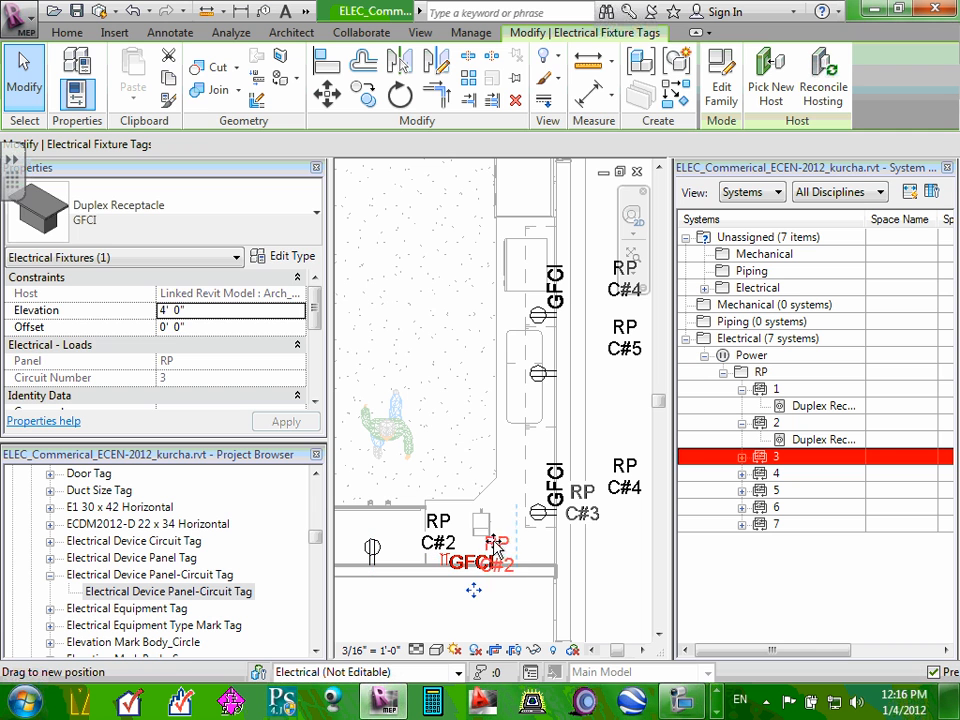
{"action": "left_click_drag", "start_coordinate": [494, 547], "coordinate": [458, 497]}
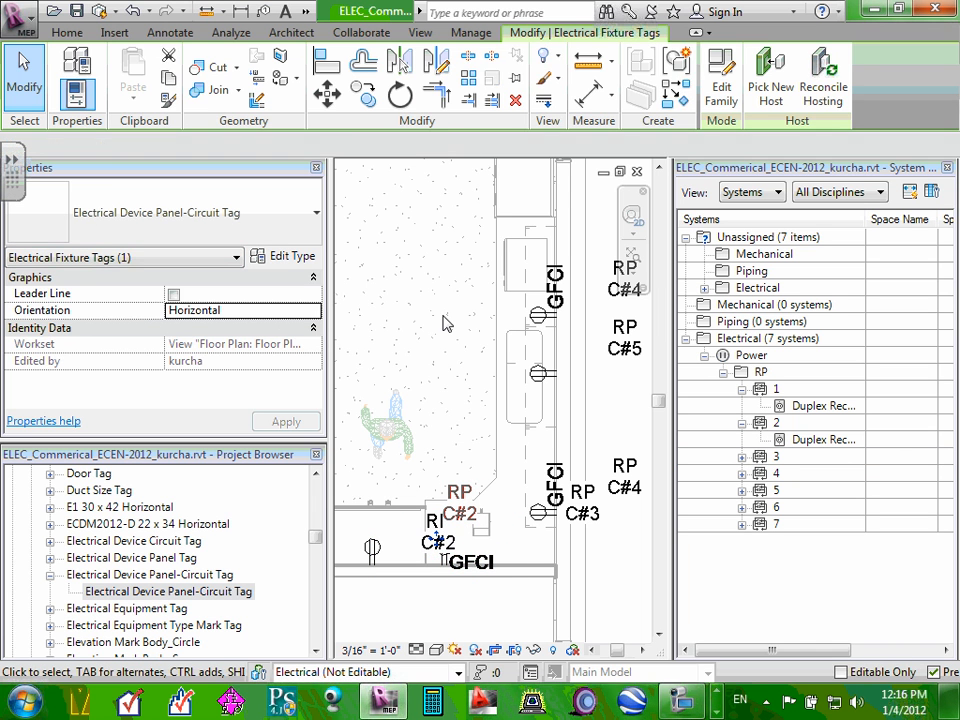
{"action": "left_click", "coordinate": [447, 323]}
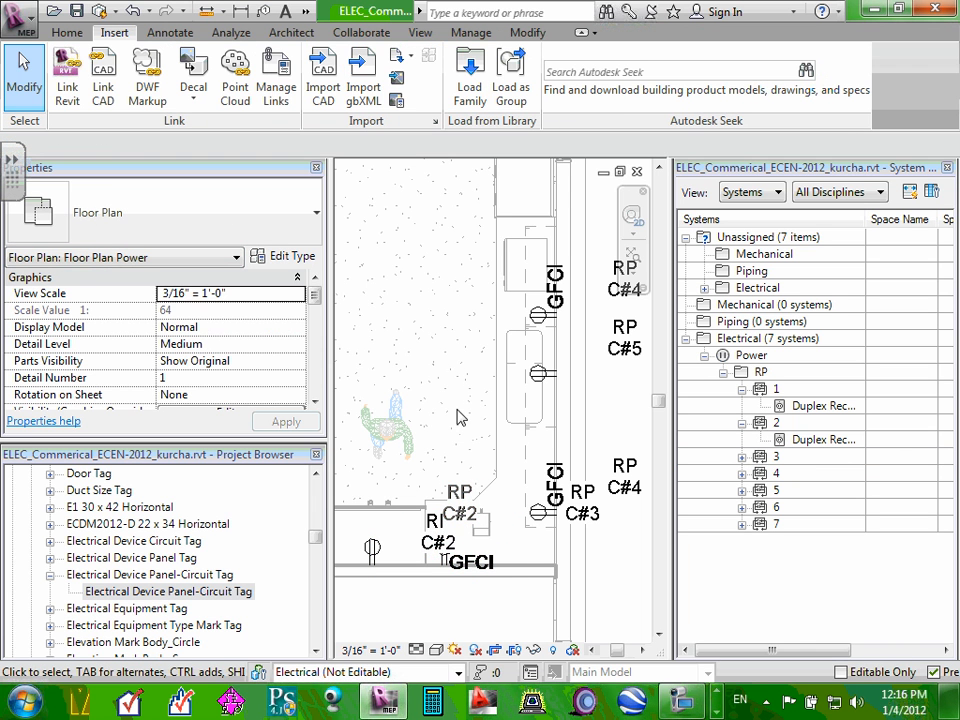
- Move the other C#2 tag above the middle receptacle on the kitchen's lower counter
{"action": "left_click", "coordinate": [437, 543]}
{"action": "left_click_drag", "start_coordinate": [437, 543], "coordinate": [374, 514]}
{"action": "left_click", "coordinate": [418, 325]}
{"action": "scroll", "coordinate": [442, 361], "scroll_direction": "down", "scroll_amount": 4}
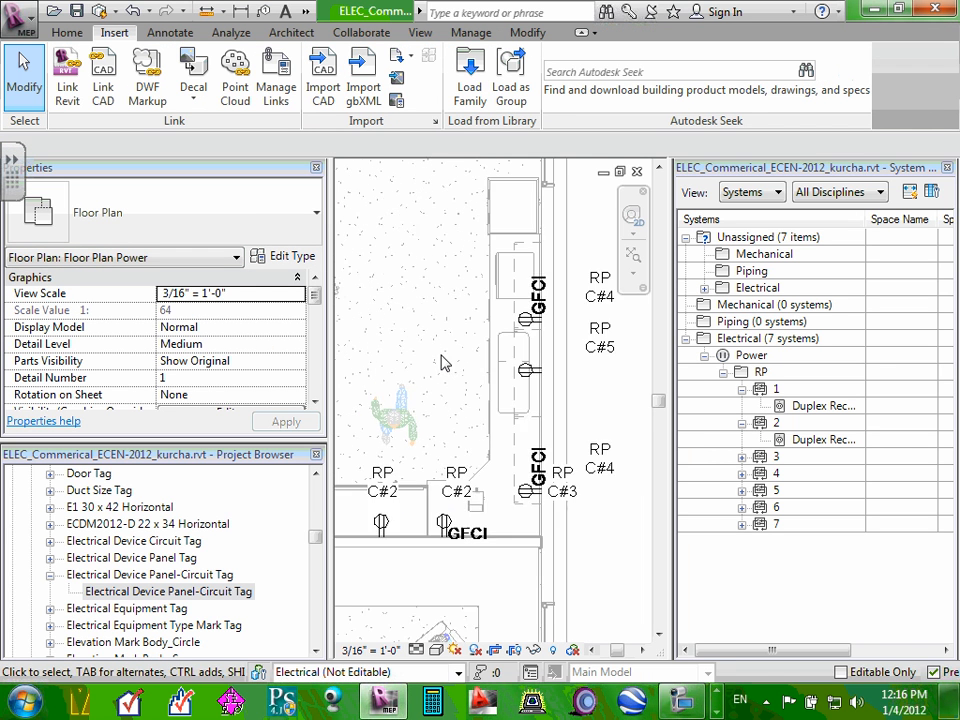
- Delete the duplicate C#2 tag above the middle receptacle on the kitchen's lower counter
{"action": "scroll", "coordinate": [392, 446], "scroll_direction": "up", "scroll_amount": 3}
{"action": "left_click", "coordinate": [405, 440]}
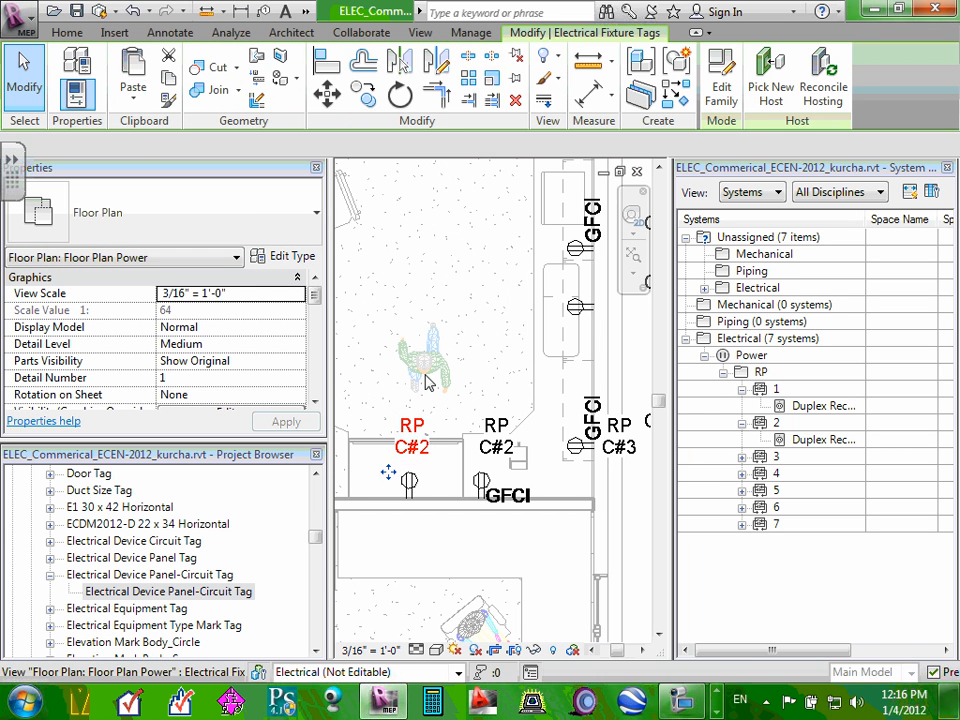
{"action": "key", "text": "Delete"}
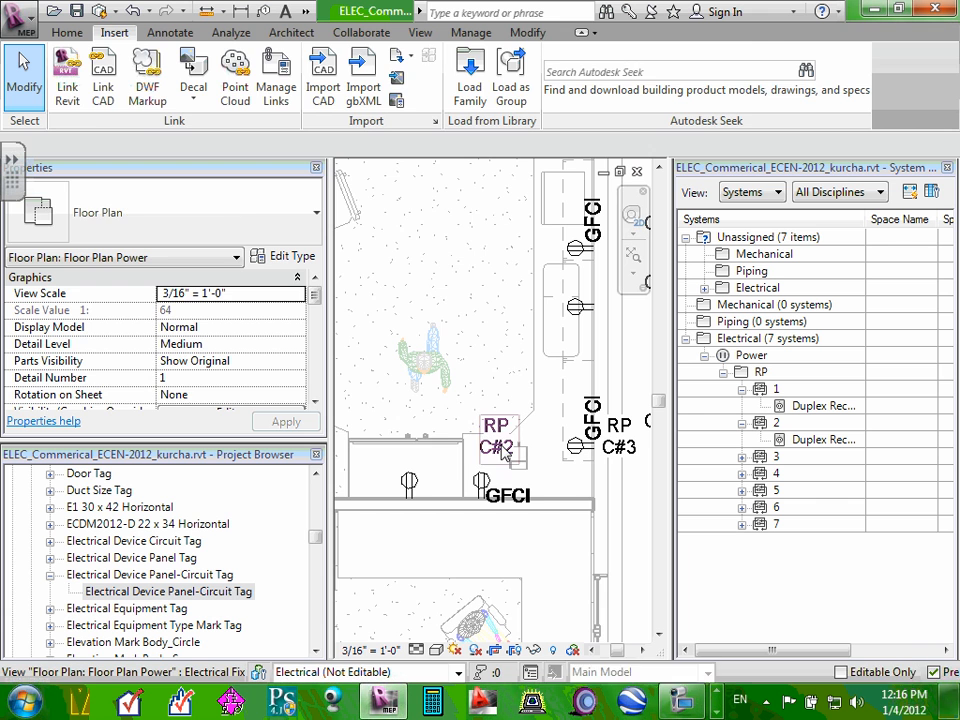
{"action": "left_click", "coordinate": [489, 442]}
{"action": "scroll", "coordinate": [489, 442], "scroll_direction": "down", "scroll_amount": 2}
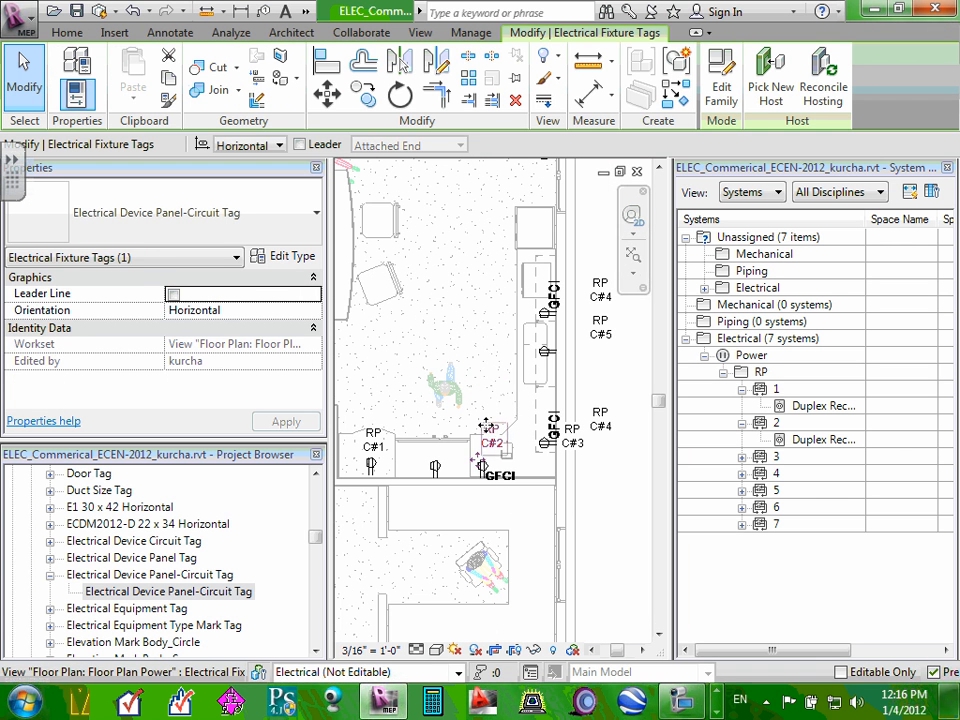
{"action": "left_click", "coordinate": [490, 345]}
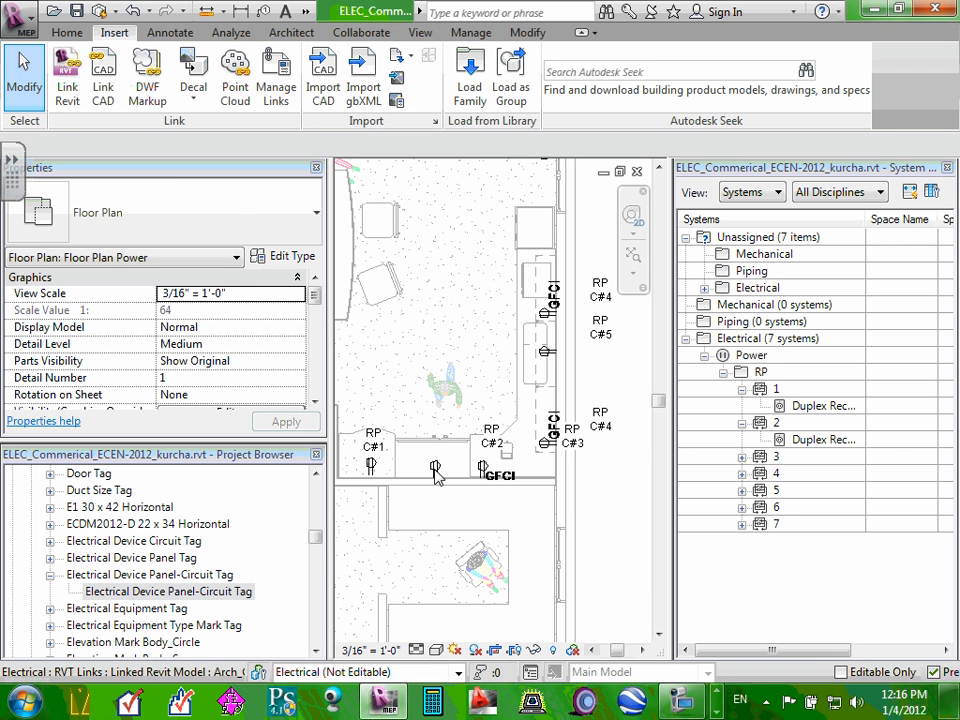
{"action": "left_click_drag", "start_coordinate": [120, 597], "coordinate": [450, 489]}
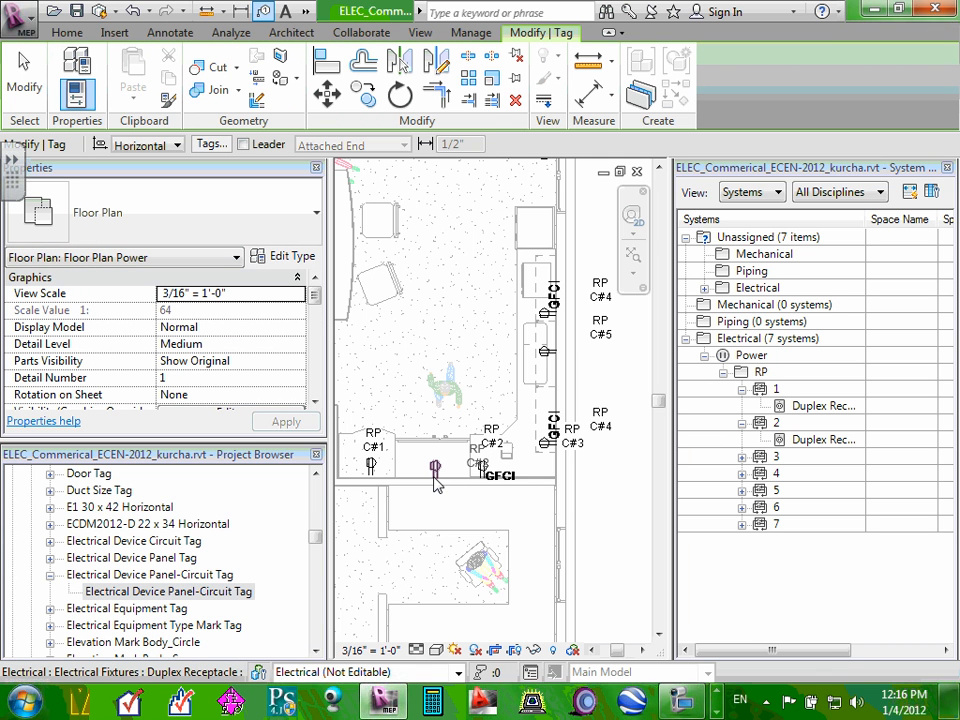
{"action": "scroll", "coordinate": [435, 483], "scroll_direction": "up", "scroll_amount": 2}
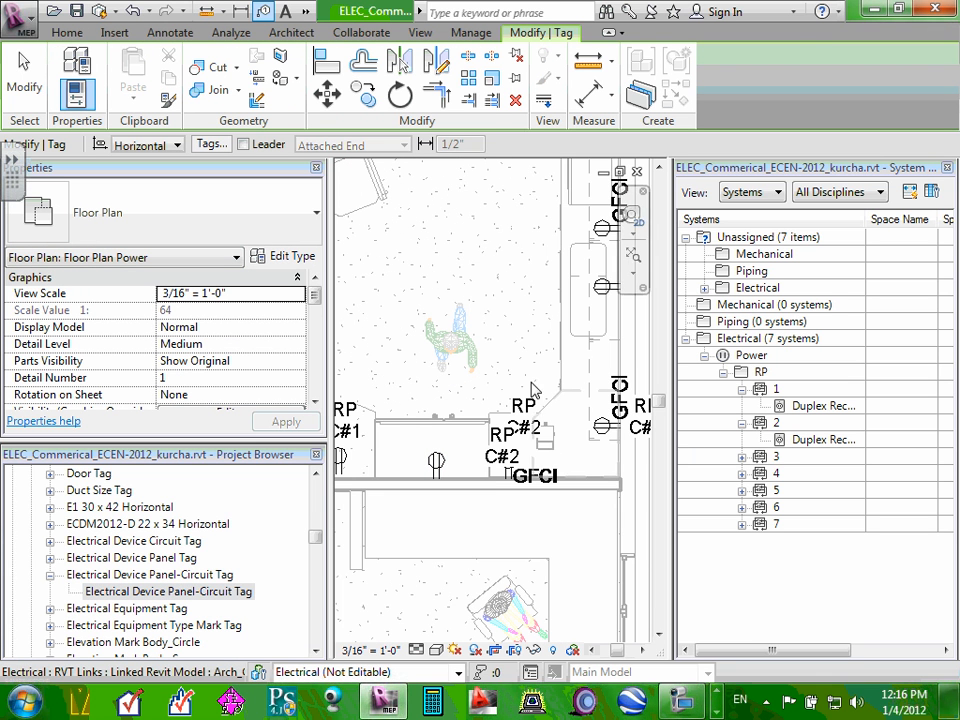
{"action": "key", "text": "Escape"}
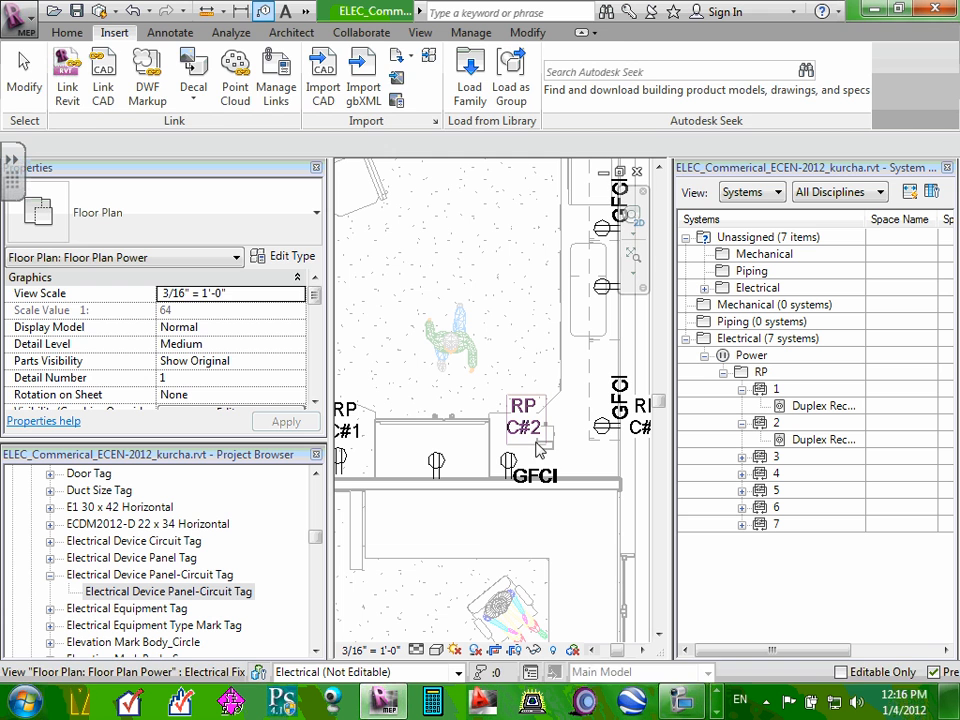
- Move the remaining C#2 tag from above the GFCI to directly above the middle receptacle on the kitchen's lower counter
{"action": "left_click", "coordinate": [523, 427]}
{"action": "left_click_drag", "start_coordinate": [523, 427], "coordinate": [435, 427]}
{"action": "key", "text": "Escape"}
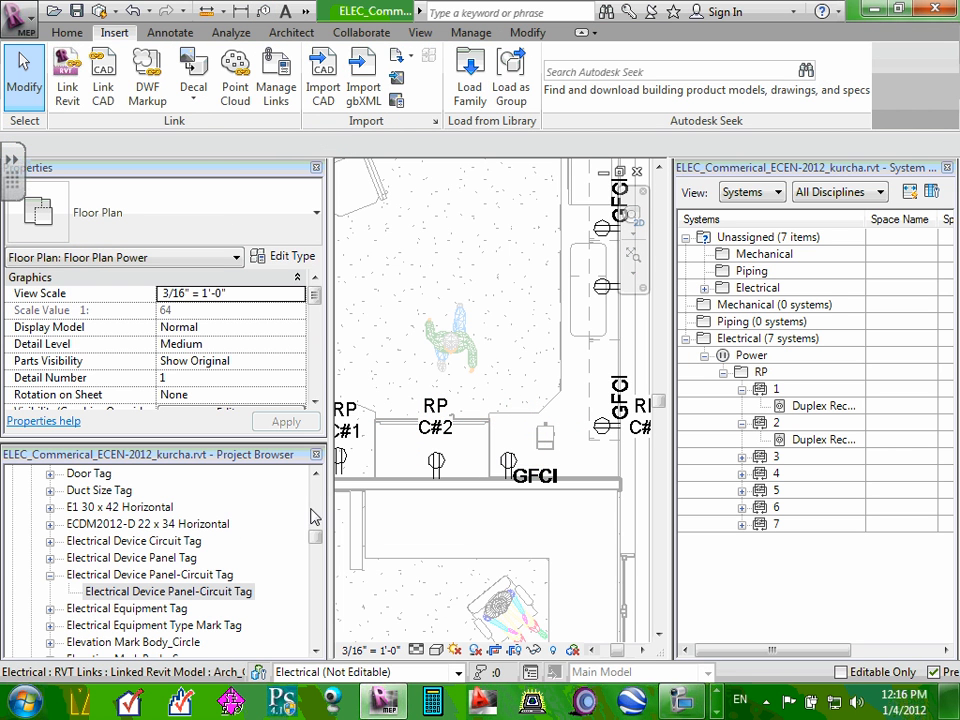
- Place an Electrical Device Panel-Circuit Tag on the lower counter's GFCI receptacle, decline loading a Casework tag, and end tagging
{"action": "left_click_drag", "start_coordinate": [183, 597], "coordinate": [549, 484]}
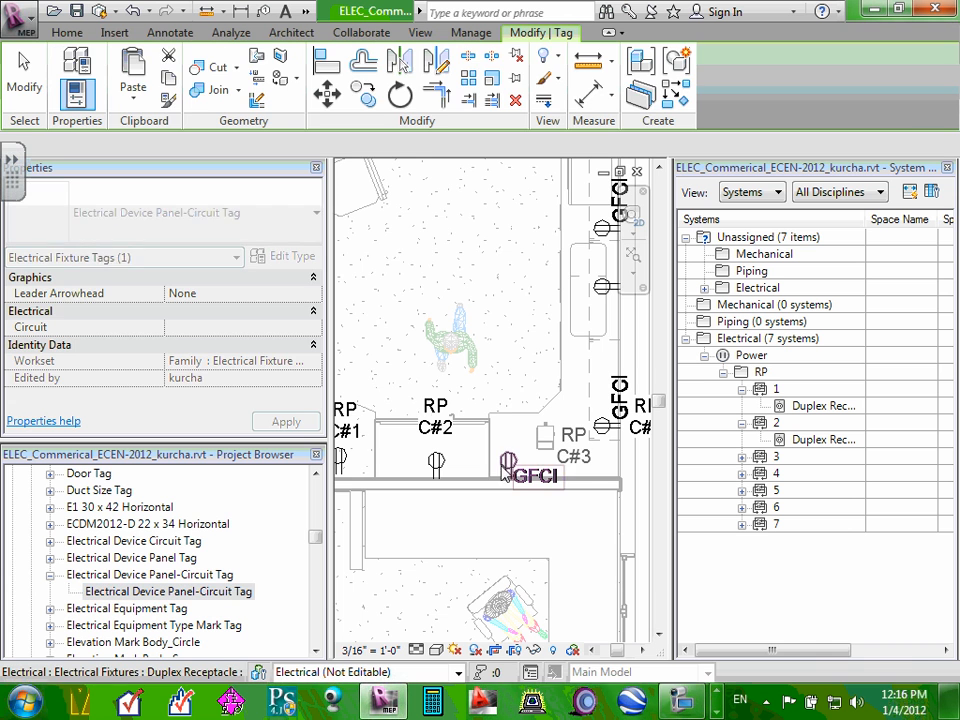
{"action": "left_click", "coordinate": [593, 455]}
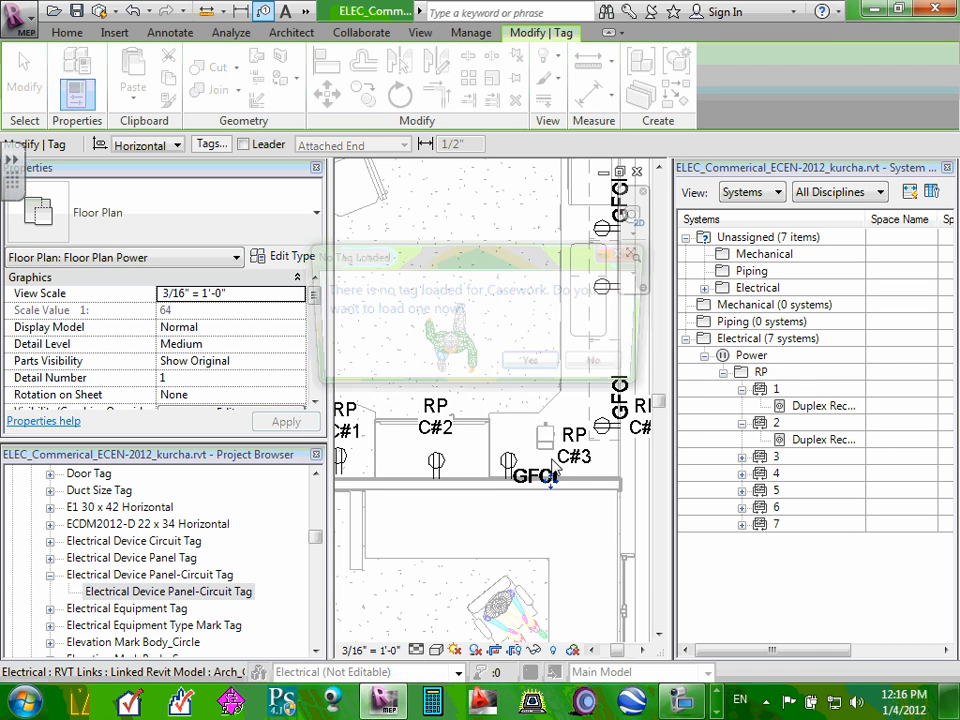
{"action": "left_click", "coordinate": [604, 367]}
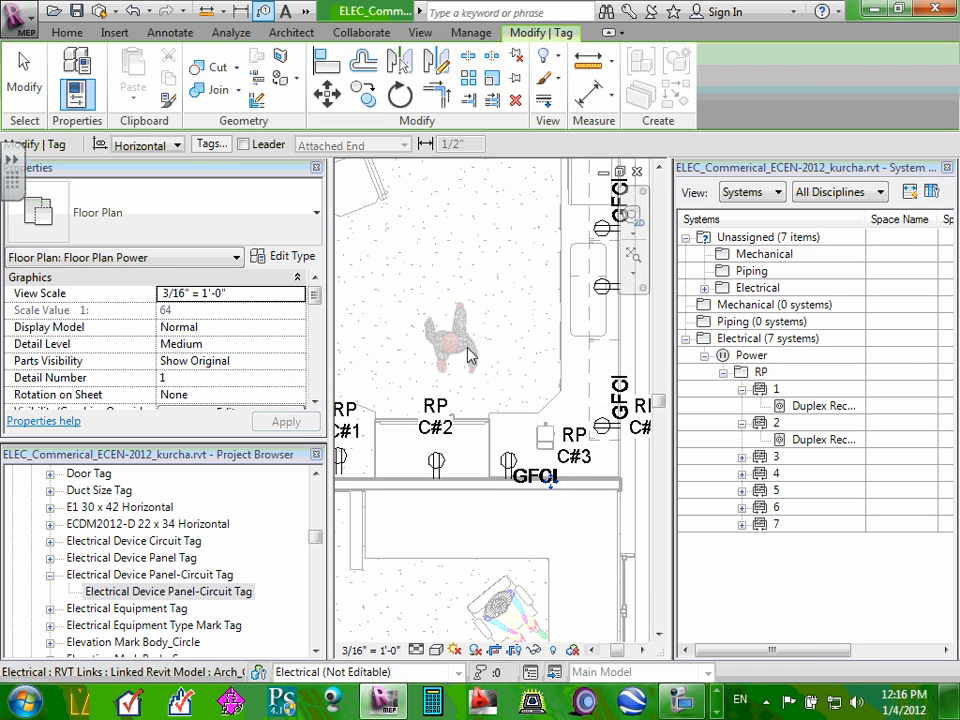
{"action": "key", "text": "Escape"}
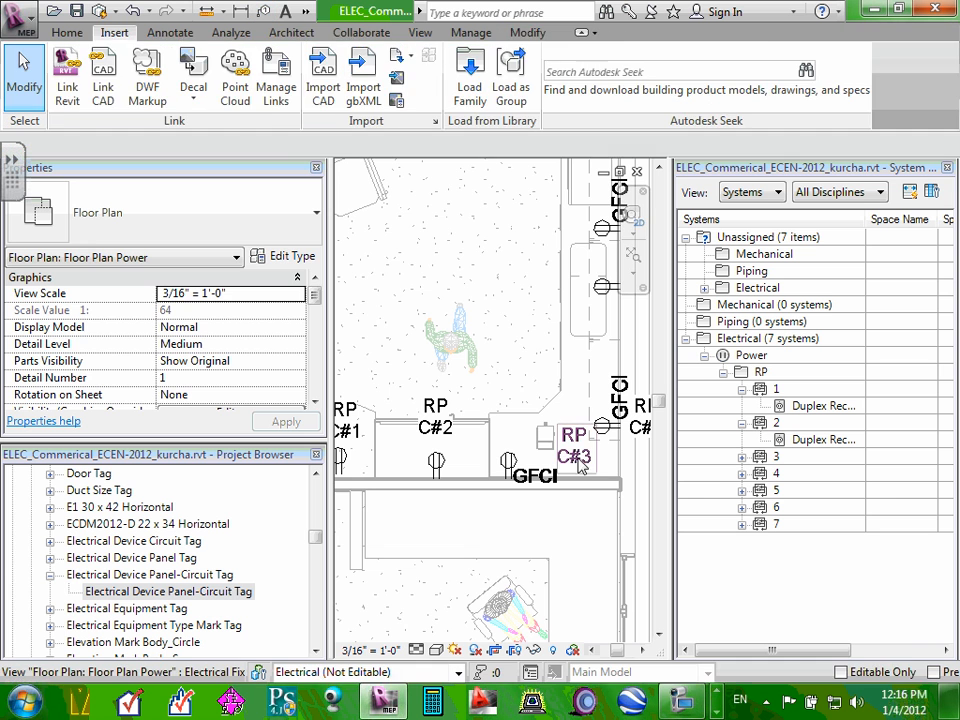
- Move the new C#3 tag directly above the GFCI receptacle on the kitchen's lower counter
{"action": "left_click", "coordinate": [572, 437]}
{"action": "left_click_drag", "start_coordinate": [570, 442], "coordinate": [521, 440]}
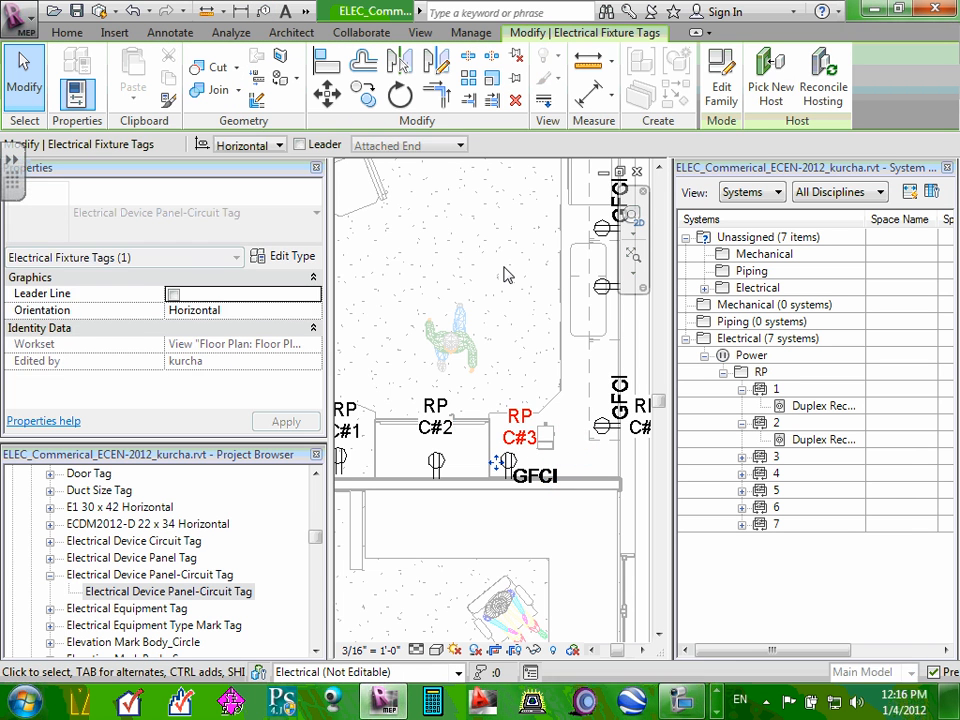
{"action": "key", "text": "Escape"}
- Move the C#6 and C#7 tags from outside the upper wall into the room, each just right of its receptacle
{"action": "scroll", "coordinate": [528, 289], "scroll_direction": "down", "scroll_amount": 4}
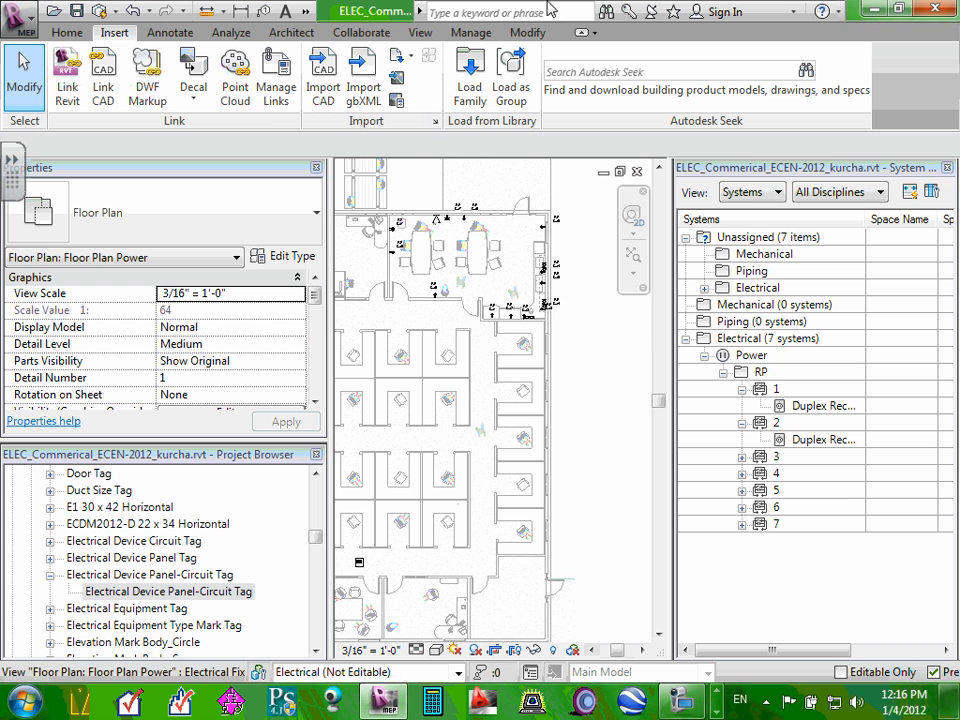
{"action": "scroll", "coordinate": [481, 203], "scroll_direction": "up", "scroll_amount": 5}
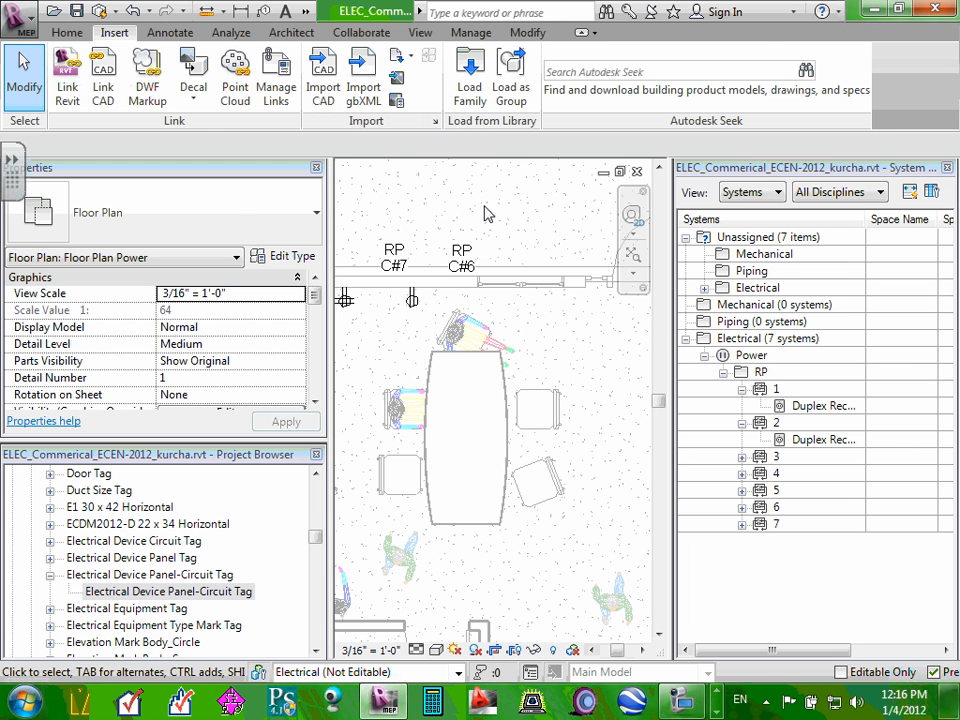
{"action": "left_click", "coordinate": [468, 263]}
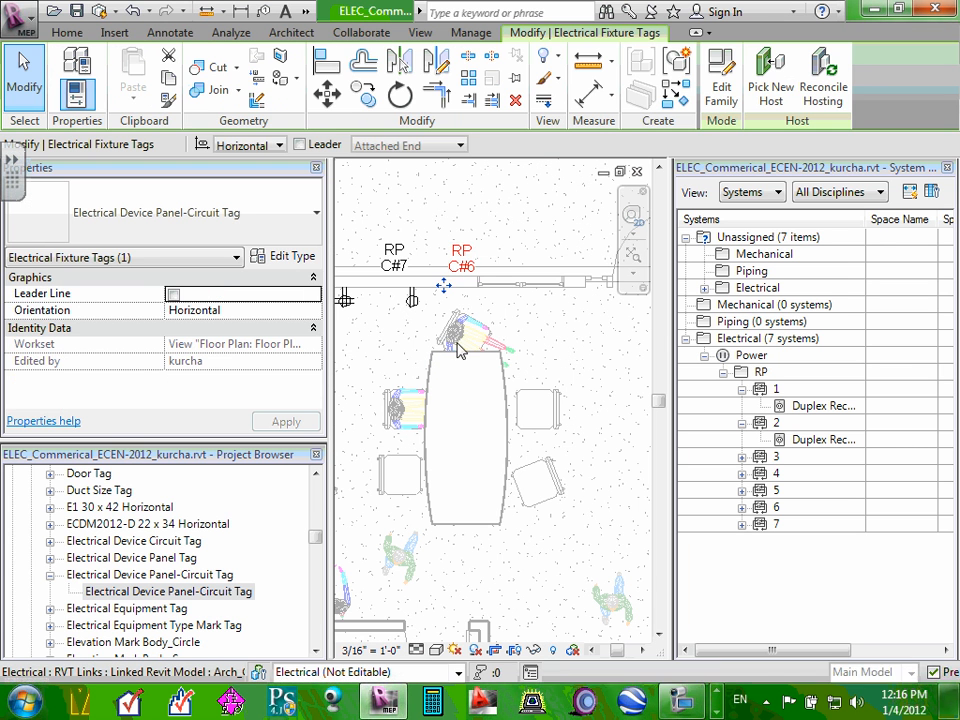
{"action": "scroll", "coordinate": [462, 328], "scroll_direction": "down", "scroll_amount": 3}
{"action": "scroll", "coordinate": [414, 318], "scroll_direction": "up", "scroll_amount": 2}
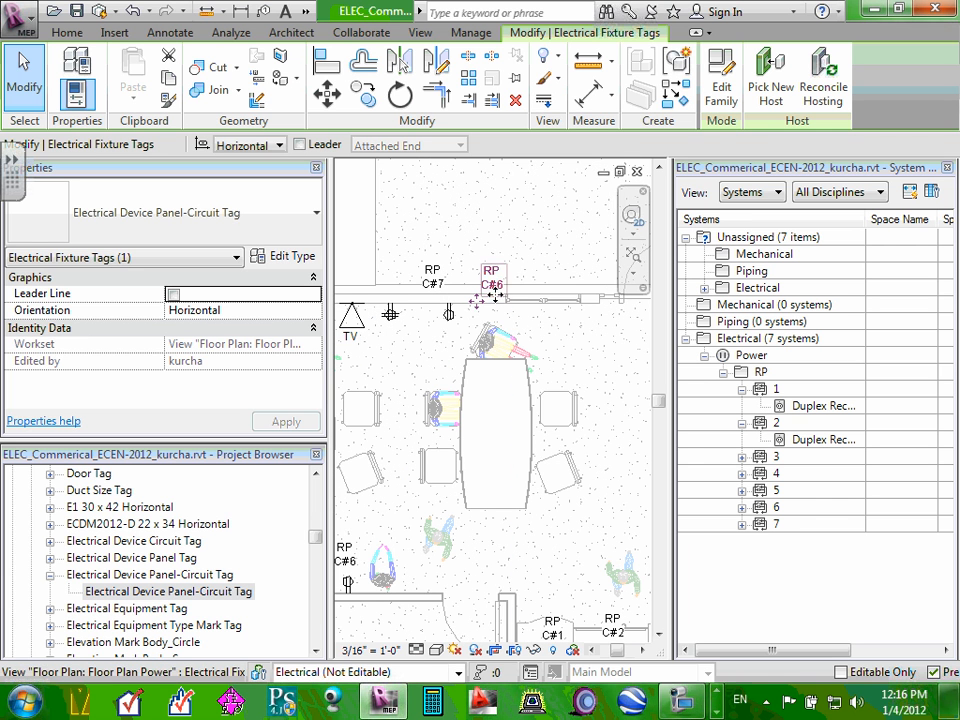
{"action": "left_click_drag", "start_coordinate": [494, 293], "coordinate": [453, 338]}
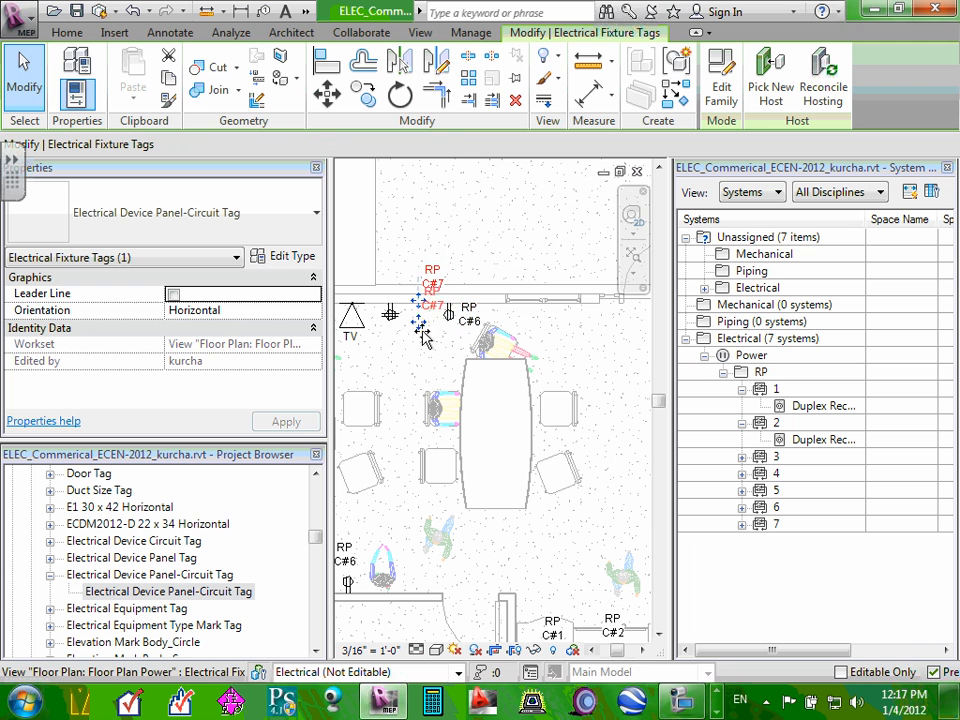
{"action": "left_click_drag", "start_coordinate": [434, 285], "coordinate": [414, 320]}
{"action": "left_click", "coordinate": [395, 361]}
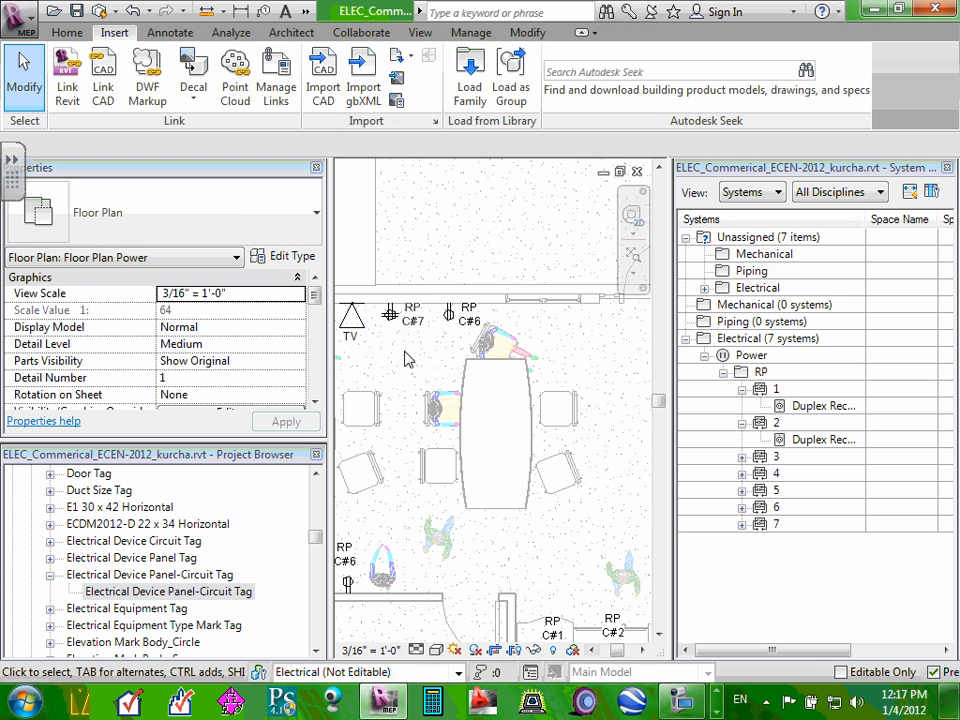
- On the room's left wall, move the C#7 tag directly above its receptacle and the C#6 tag directly below its receptacle
{"action": "scroll", "coordinate": [400, 358], "scroll_direction": "down", "scroll_amount": 2}
{"action": "middle_click_drag", "start_coordinate": [377, 363], "coordinate": [558, 353]}
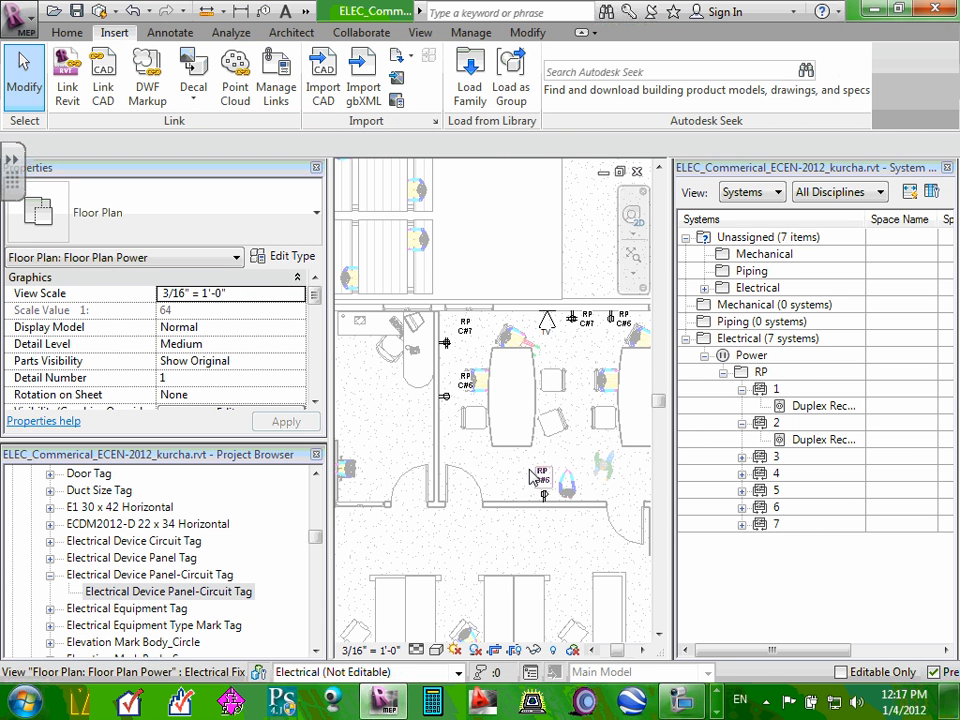
{"action": "scroll", "coordinate": [473, 343], "scroll_direction": "up", "scroll_amount": 2}
{"action": "left_click_drag", "start_coordinate": [465, 334], "coordinate": [437, 340]}
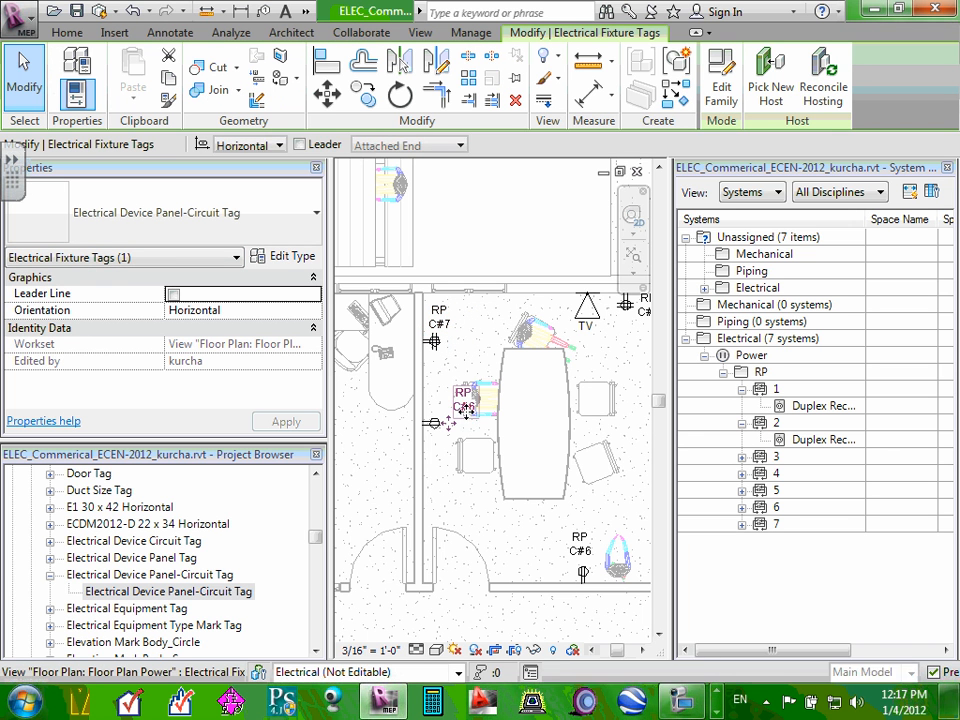
{"action": "left_click_drag", "start_coordinate": [464, 410], "coordinate": [438, 454]}
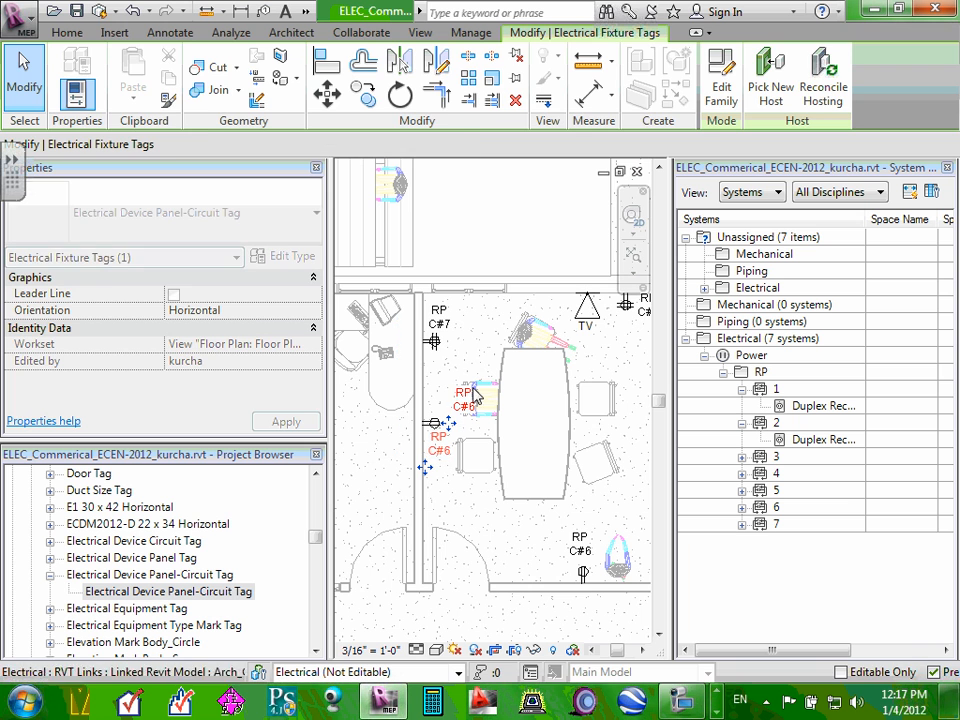
{"action": "left_click", "coordinate": [466, 352]}
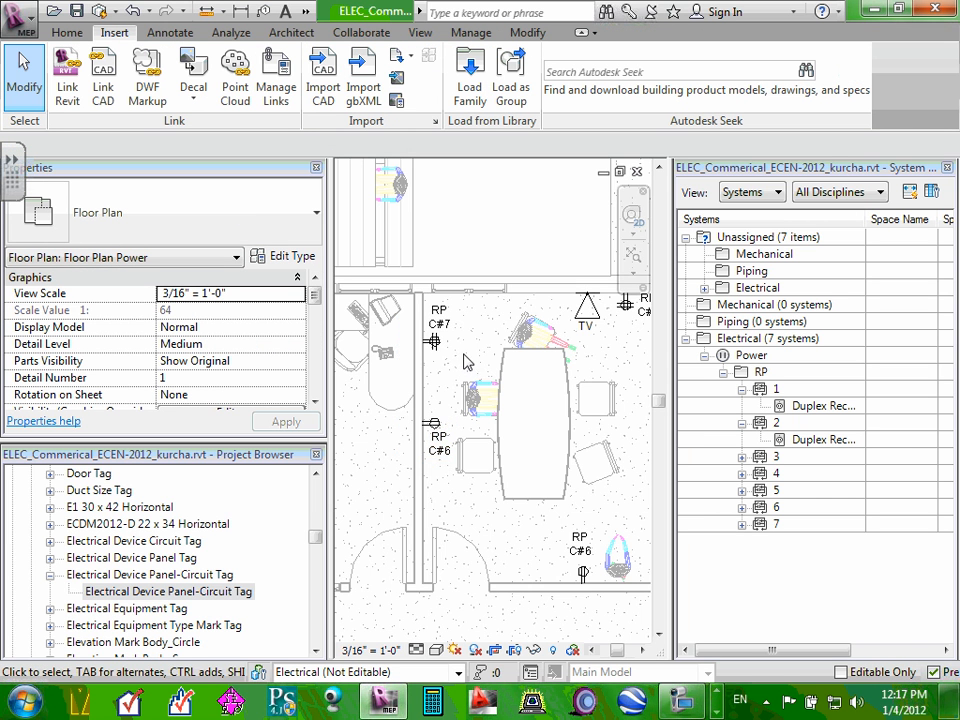
{"action": "scroll", "coordinate": [466, 360], "scroll_direction": "down", "scroll_amount": 3}
{"action": "middle_click_drag", "start_coordinate": [618, 400], "coordinate": [517, 395]}
{"action": "scroll", "coordinate": [517, 395], "scroll_direction": "down", "scroll_amount": 2}
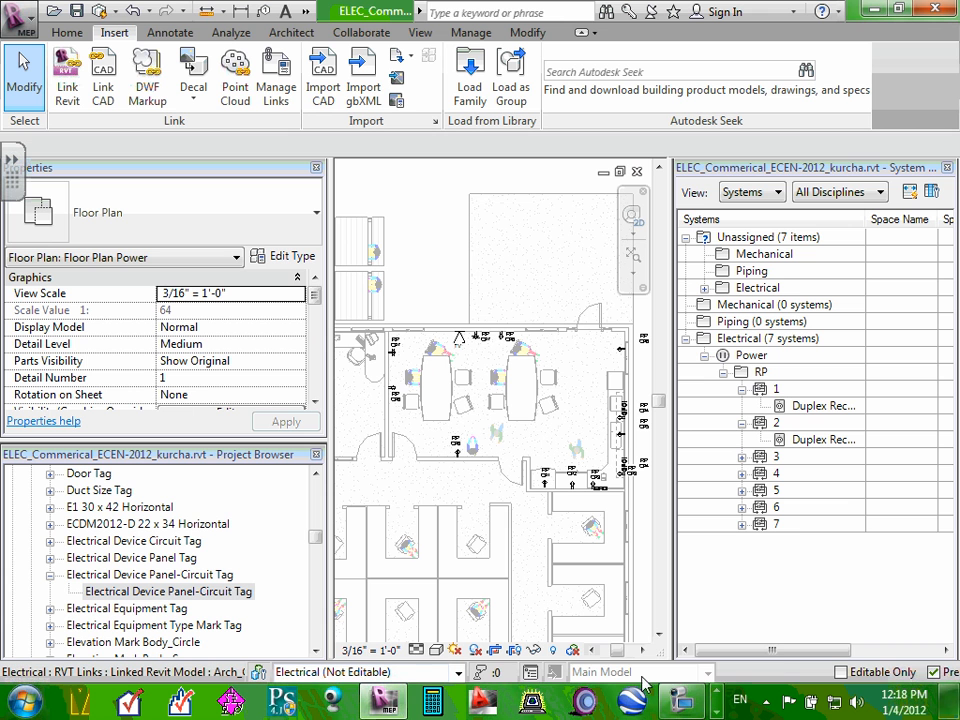
{"action": "left_click", "coordinate": [686, 706]}
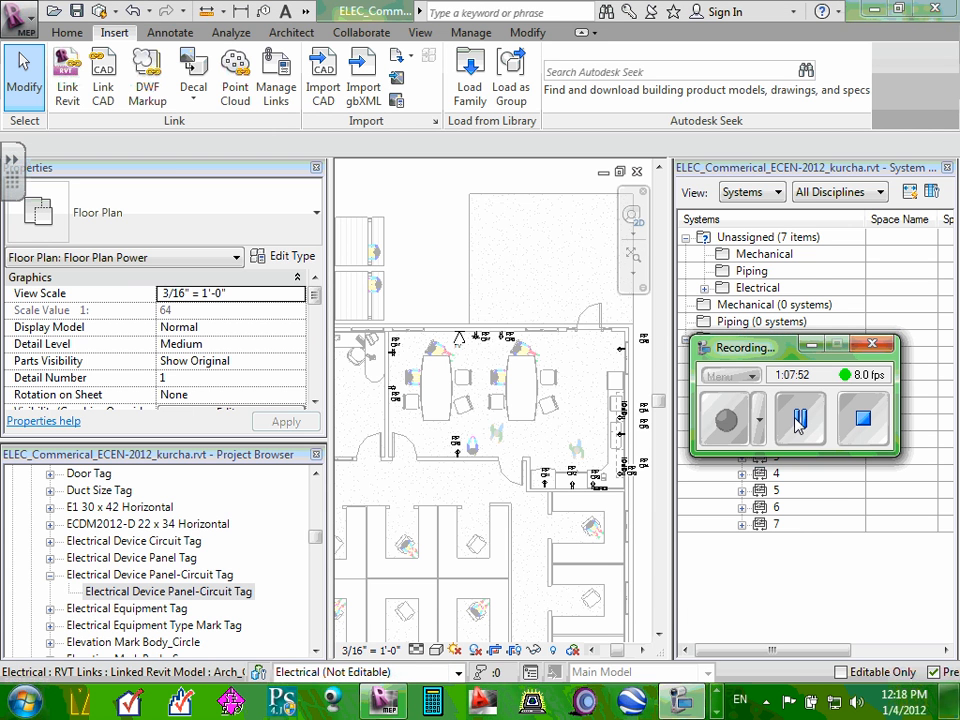
{"action": "left_click", "coordinate": [727, 420]}
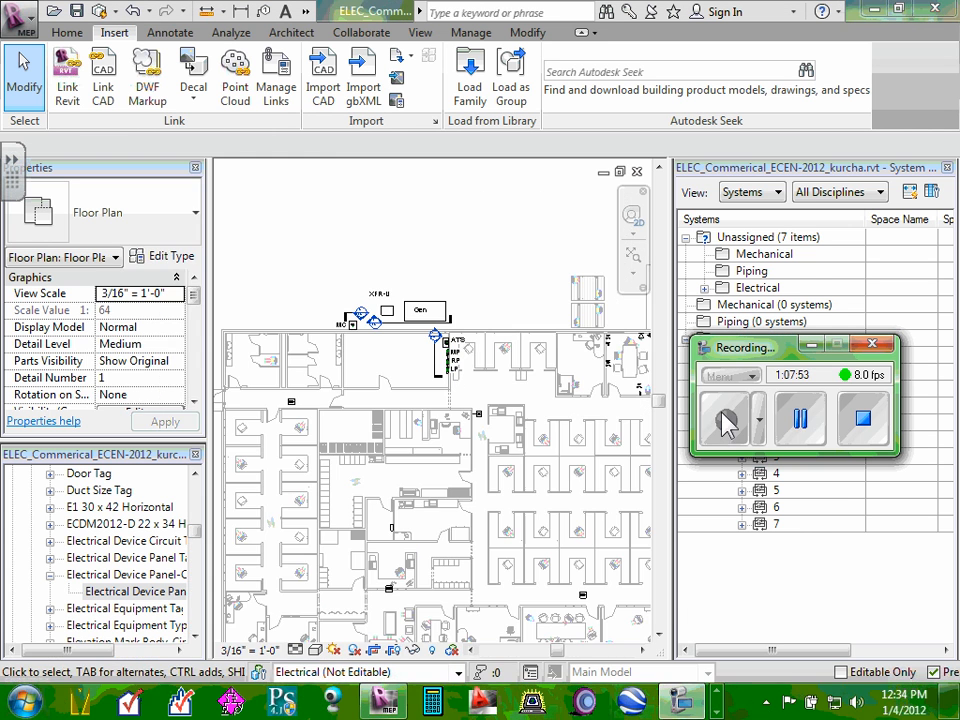
{"action": "left_click", "coordinate": [811, 344]}
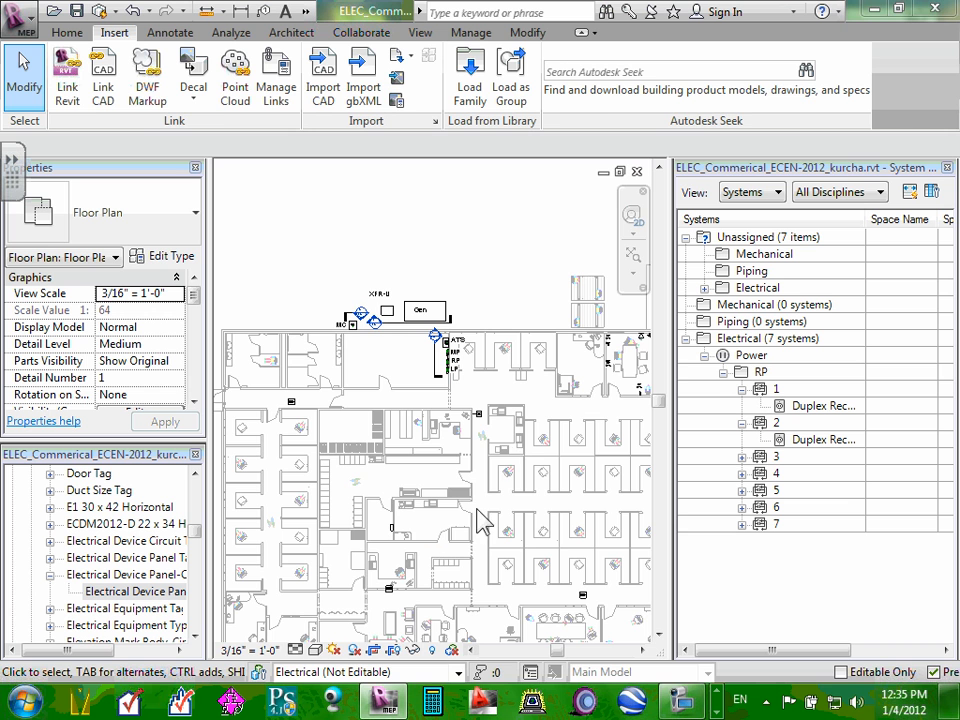
{"action": "left_click", "coordinate": [499, 451]}
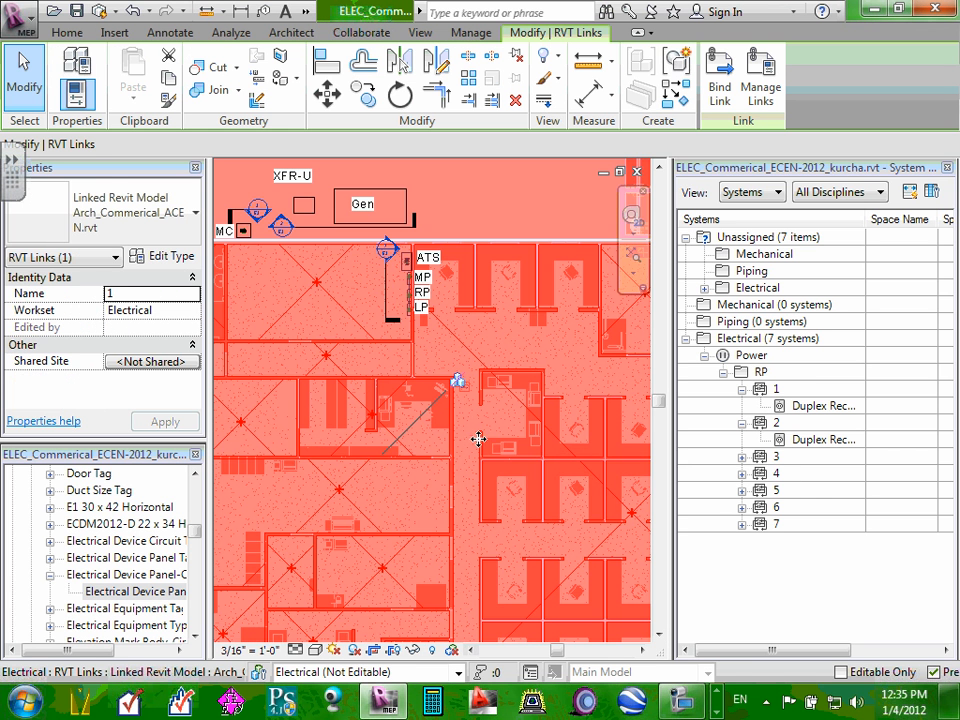
- Deselect the linked architectural model, close the System Browser, and frame the open-office workstation area
{"action": "key", "text": "Escape"}
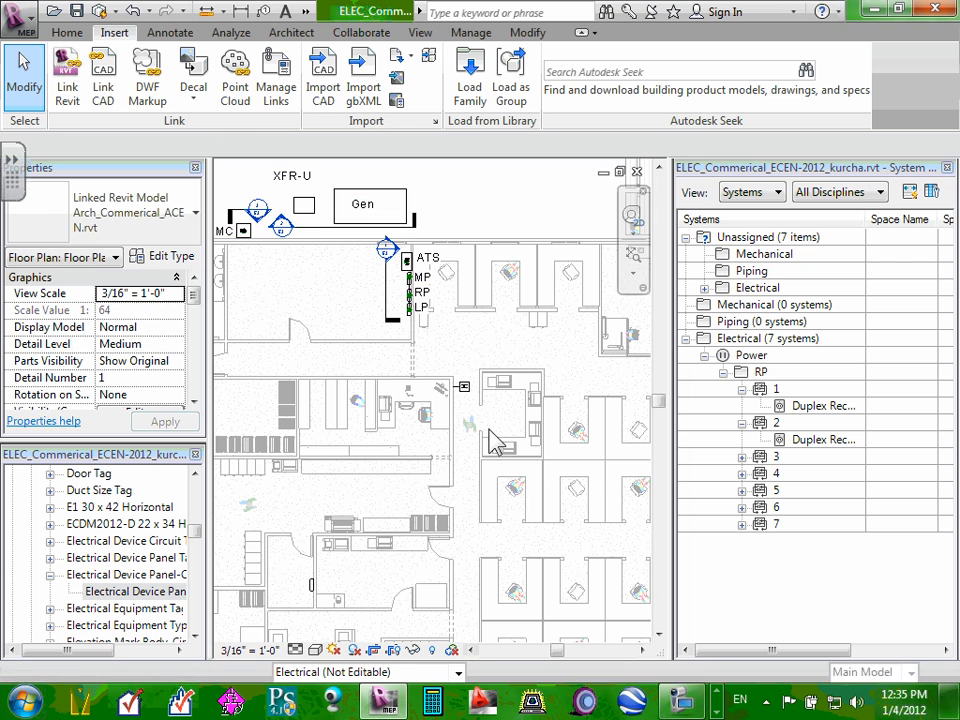
{"action": "scroll", "coordinate": [604, 470], "scroll_direction": "down", "scroll_amount": 1}
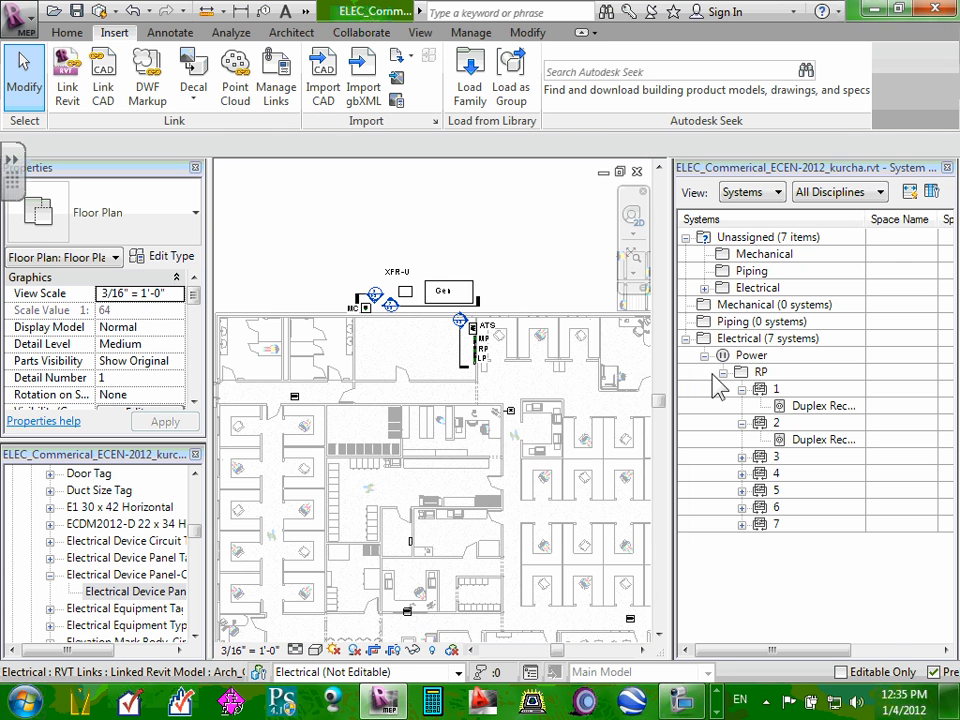
{"action": "left_click", "coordinate": [946, 168]}
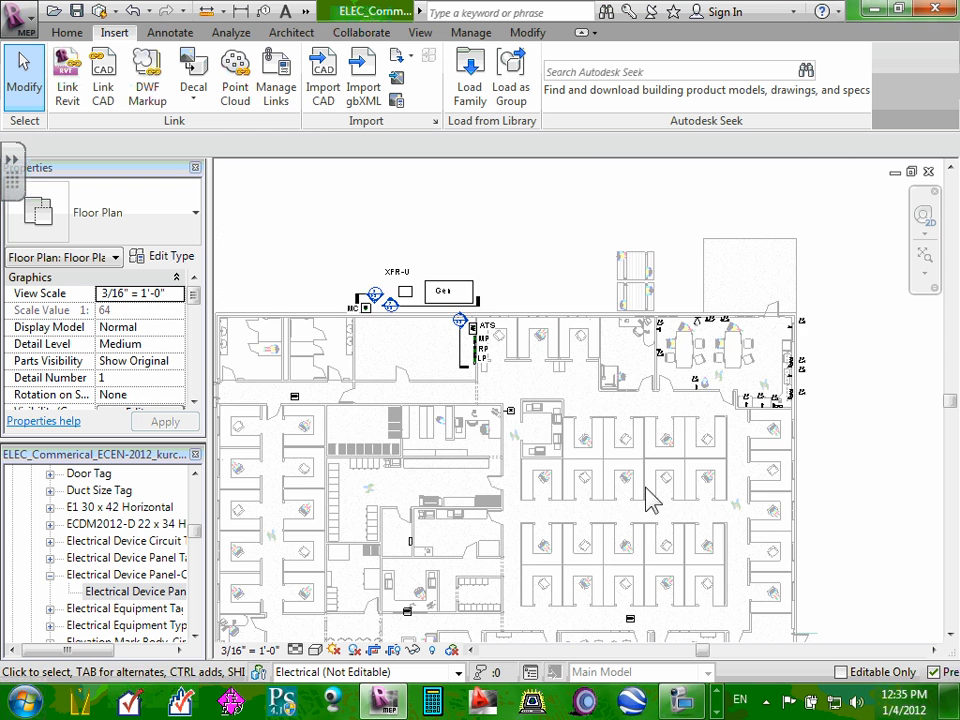
{"action": "scroll", "coordinate": [630, 485], "scroll_direction": "up", "scroll_amount": 3}
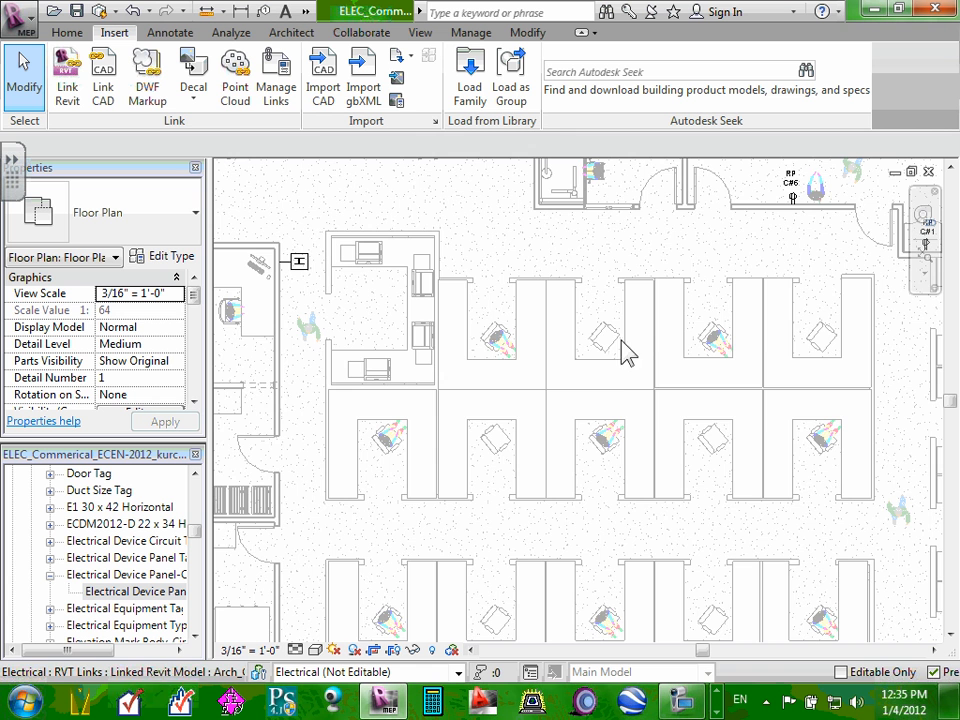
{"action": "scroll", "coordinate": [617, 332], "scroll_direction": "down", "scroll_amount": 3}
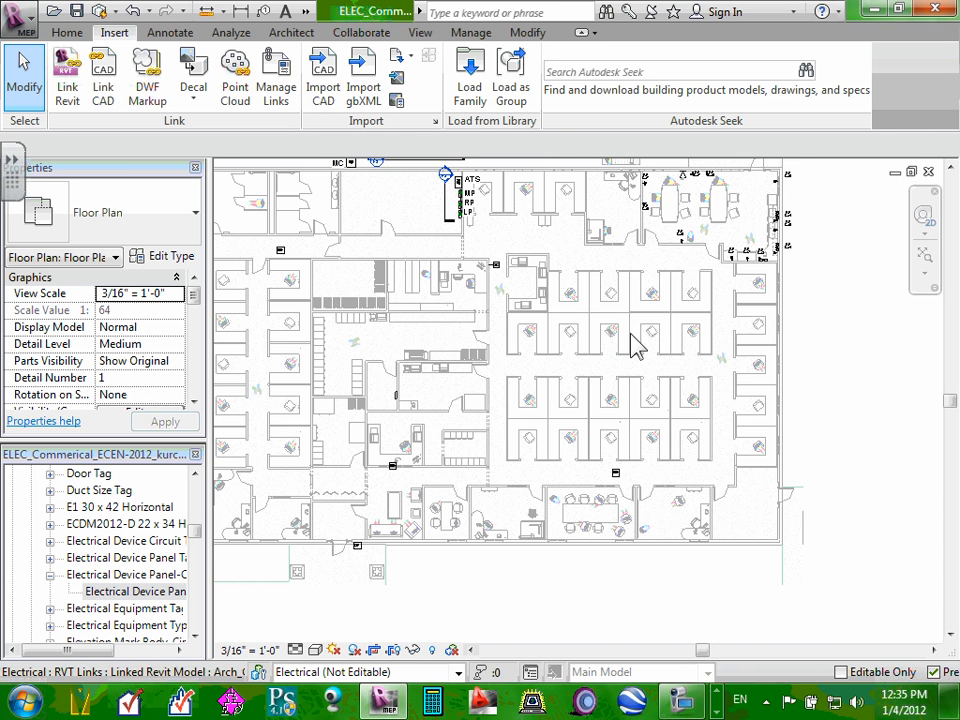
{"action": "scroll", "coordinate": [634, 339], "scroll_direction": "up", "scroll_amount": 2}
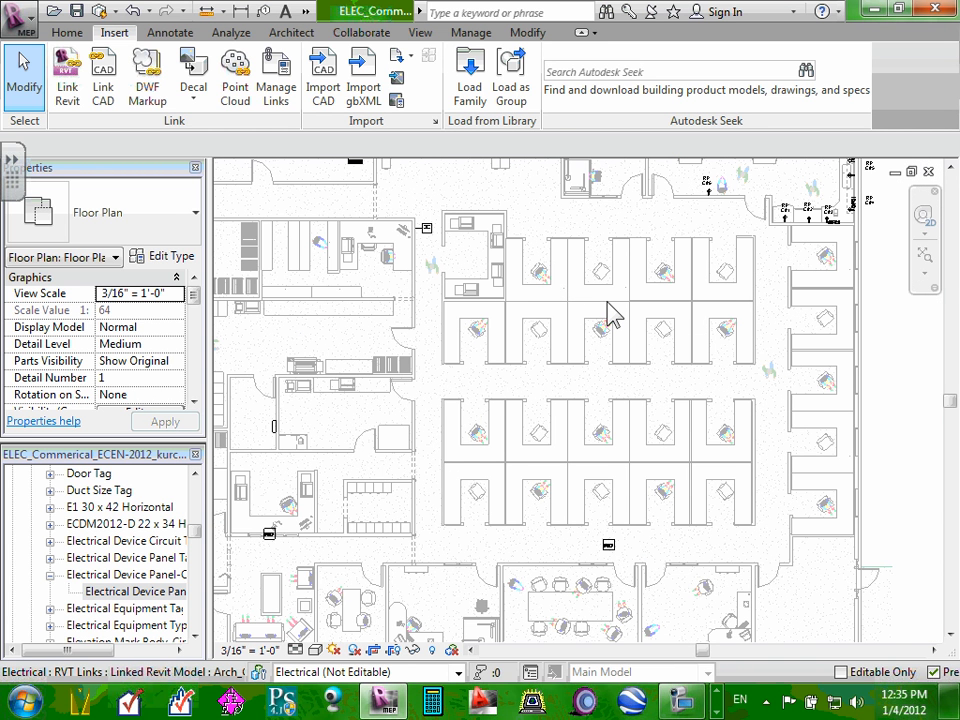
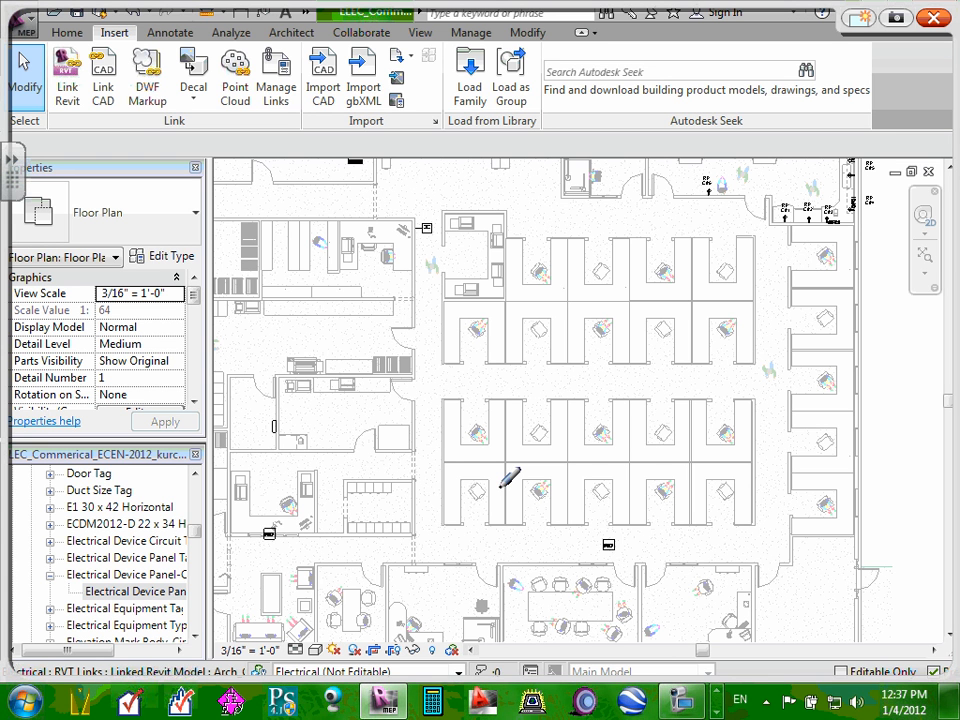
- Sketch four circled junction-box markers in ink beside the workstation rows, with an arrow along each row, and clear the ink
{"action": "mouse_move", "coordinate": [498, 266]}
{"action": "left_mouse_down"}
{"action": "mouse_move", "coordinate": [486, 282]}
{"action": "mouse_move", "coordinate": [500, 280]}
{"action": "mouse_move", "coordinate": [484, 295]}
{"action": "mouse_move", "coordinate": [500, 316]}
{"action": "mouse_move", "coordinate": [490, 308]}
{"action": "mouse_move", "coordinate": [508, 304]}
{"action": "left_mouse_up"}
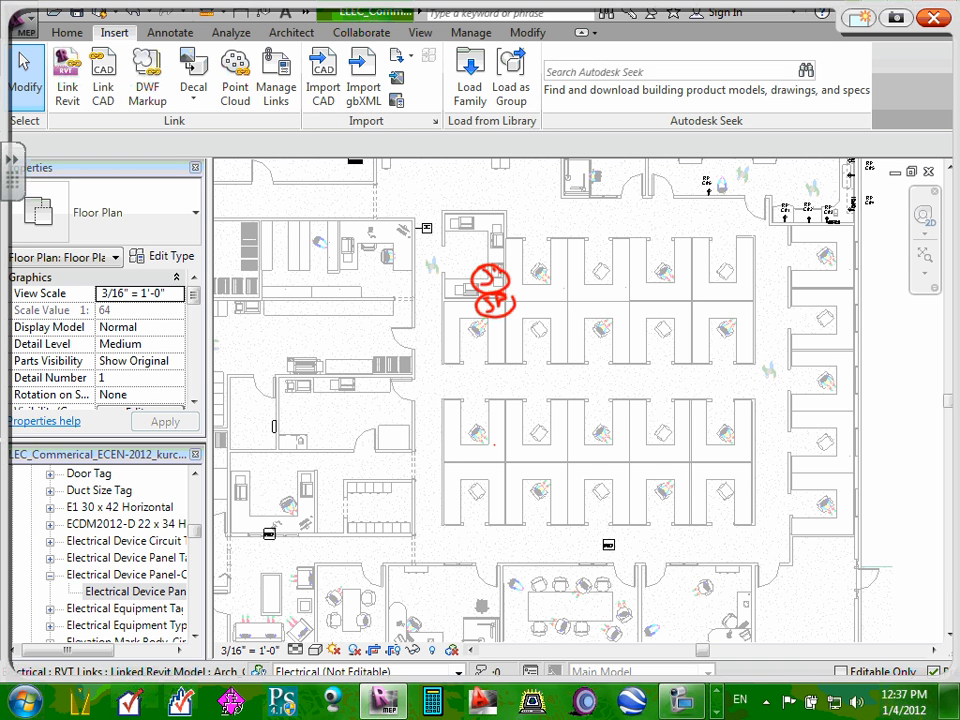
{"action": "mouse_move", "coordinate": [501, 442]}
{"action": "left_mouse_down"}
{"action": "mouse_move", "coordinate": [486, 492]}
{"action": "mouse_move", "coordinate": [501, 490]}
{"action": "left_mouse_up"}
{"action": "left_click_drag", "start_coordinate": [501, 445], "coordinate": [497, 459]}
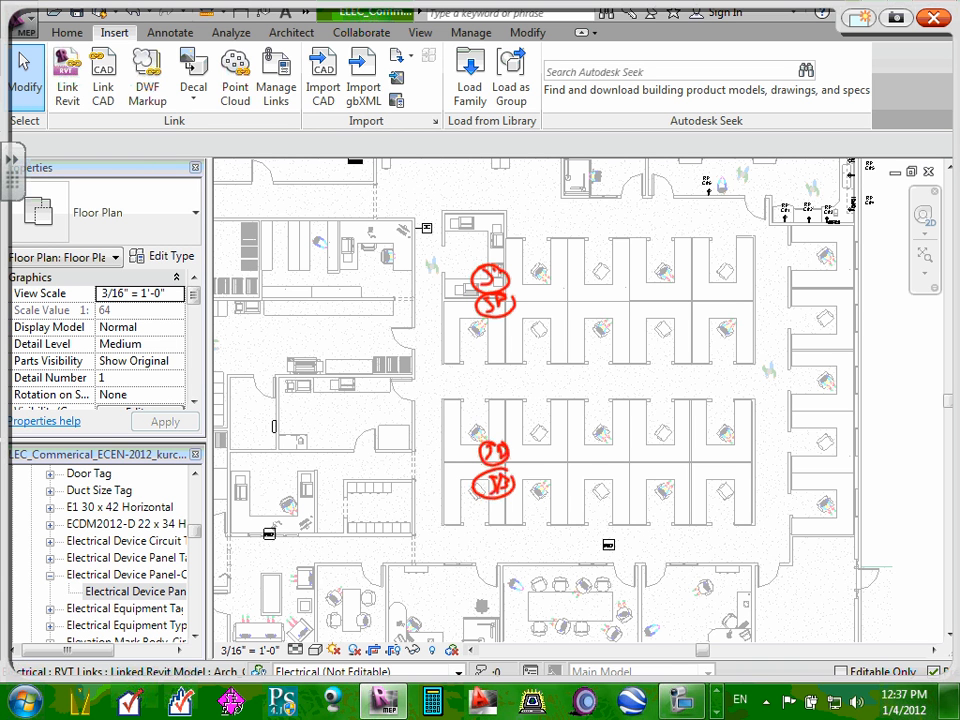
{"action": "left_click_drag", "start_coordinate": [508, 270], "coordinate": [737, 268]}
{"action": "left_click_drag", "start_coordinate": [510, 307], "coordinate": [728, 310]}
{"action": "left_click_drag", "start_coordinate": [510, 462], "coordinate": [740, 430]}
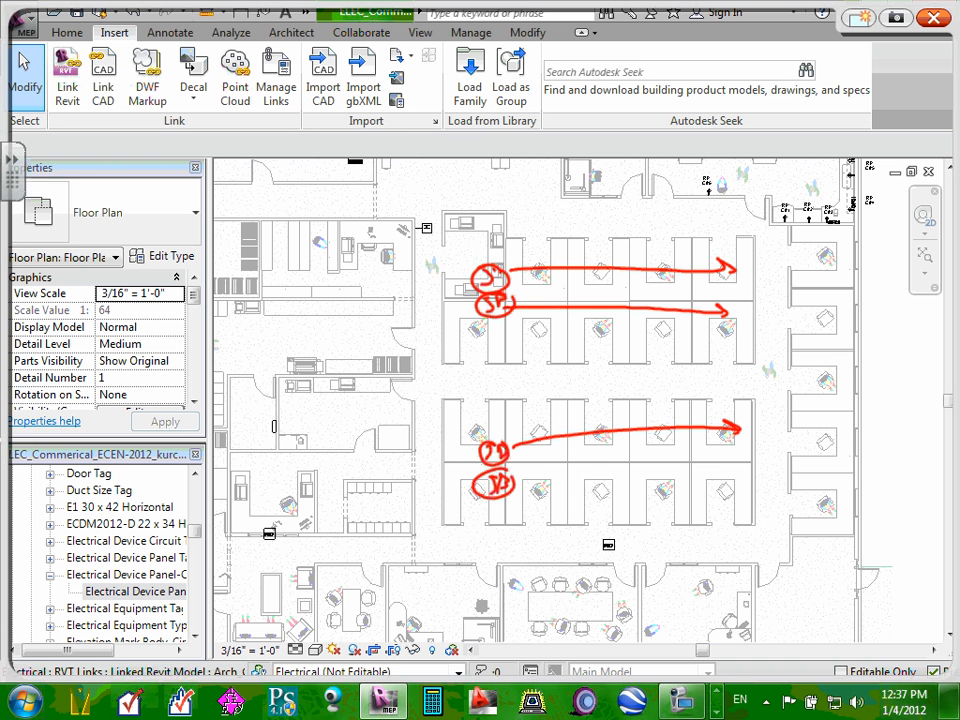
{"action": "left_click_drag", "start_coordinate": [510, 487], "coordinate": [740, 490]}
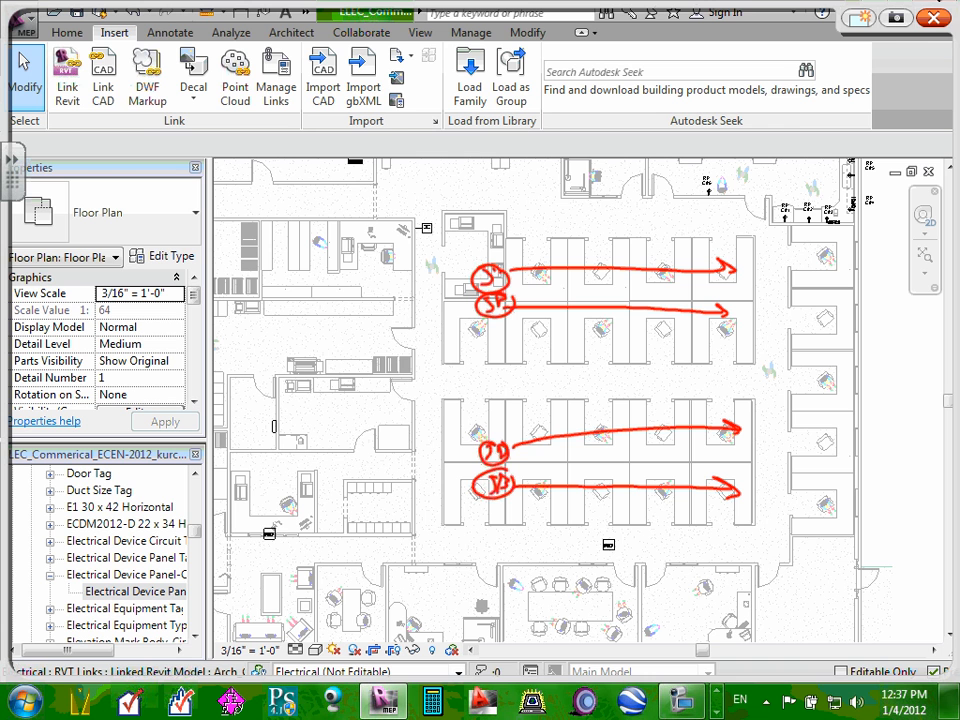
{"action": "left_click", "coordinate": [922, 18]}
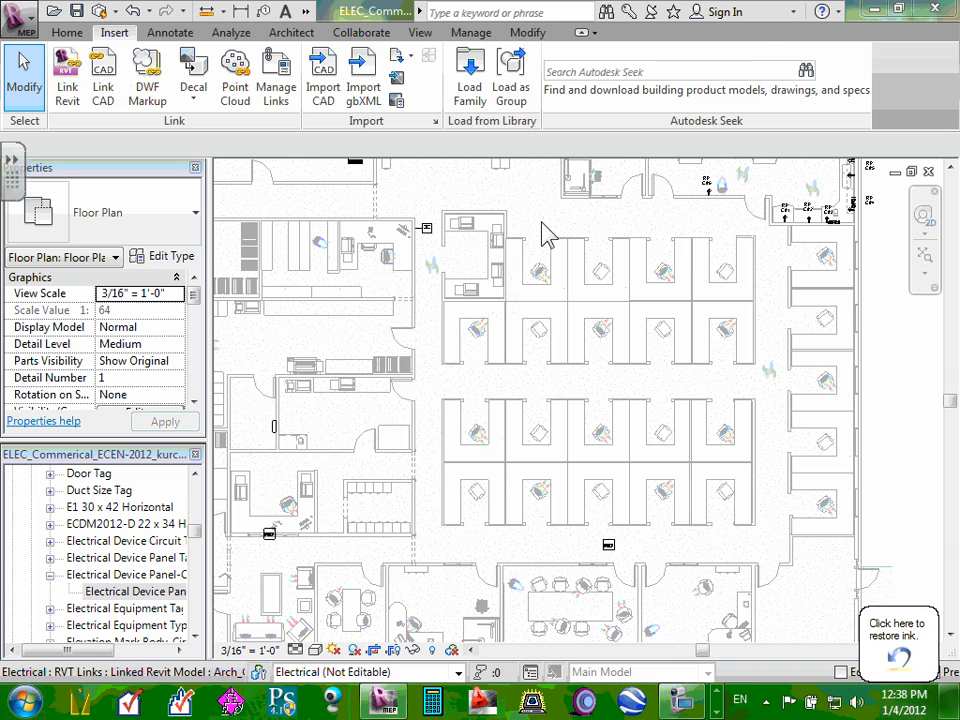
{"action": "left_click", "coordinate": [955, 700]}
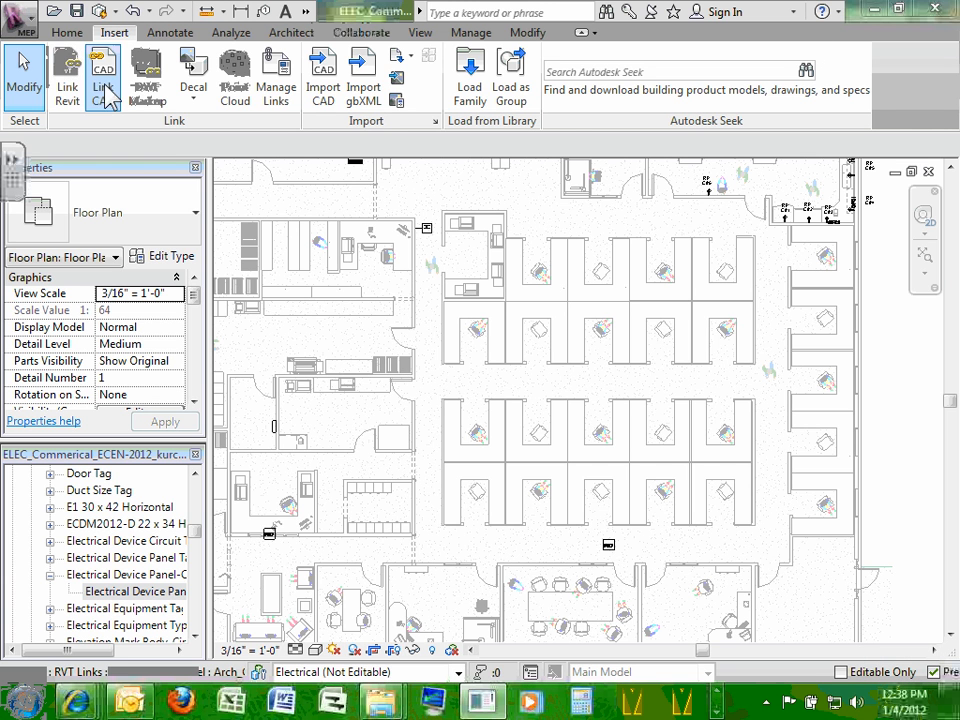
- Start loading a family from the Electric Power folder of the US Imperial library's Electrical Components
{"action": "left_click", "coordinate": [469, 97]}
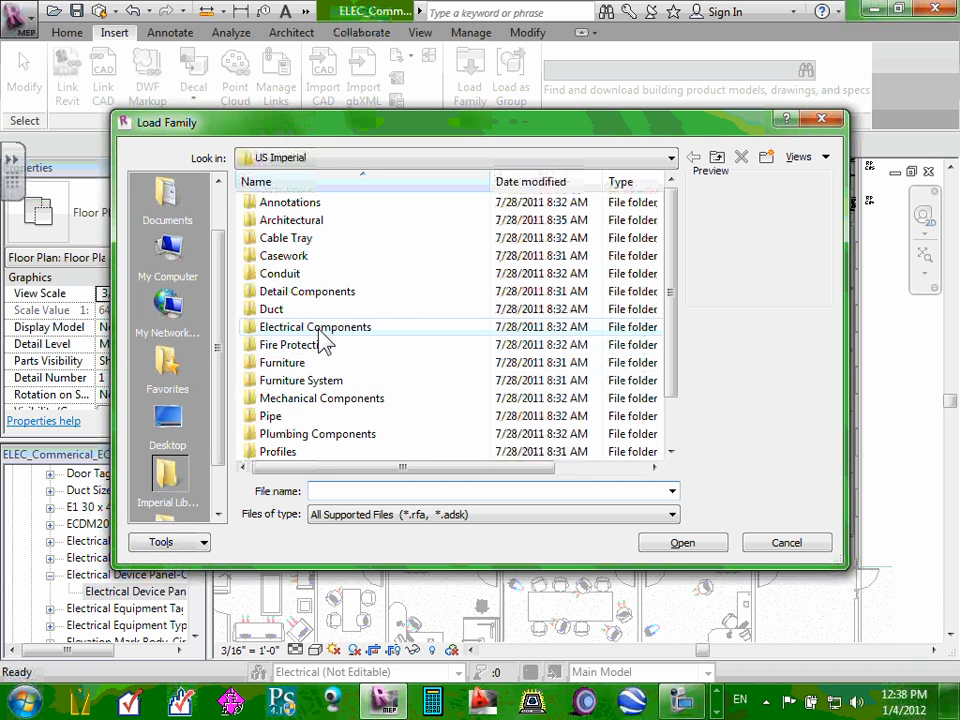
{"action": "double_click", "coordinate": [318, 329]}
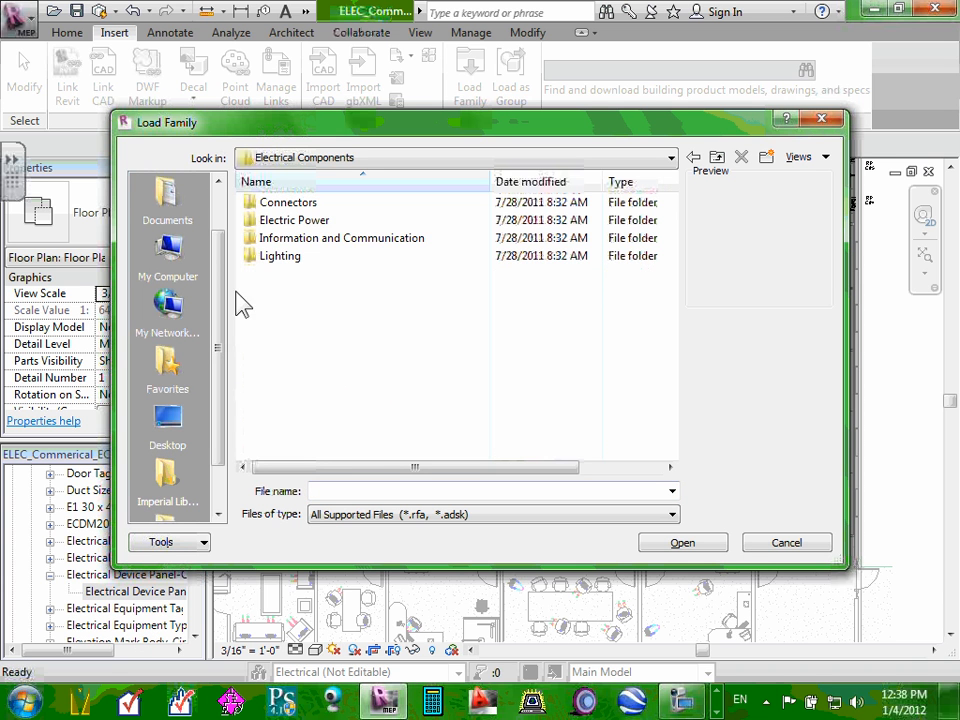
{"action": "left_click", "coordinate": [289, 224]}
{"action": "double_click", "coordinate": [289, 224]}
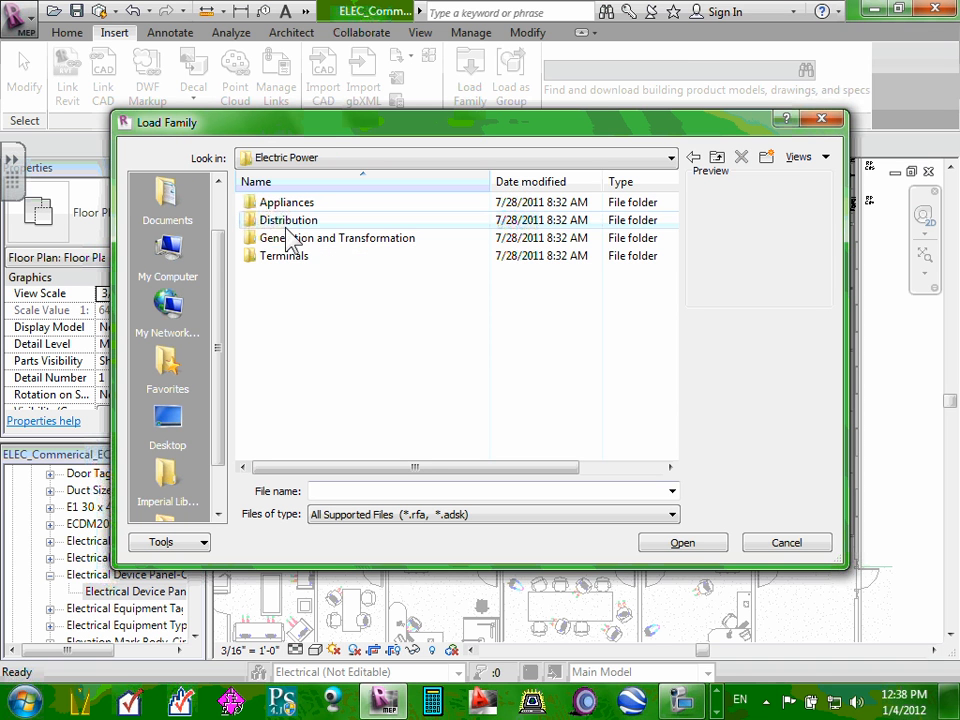
- Look through the receptacle and switch families in the Terminals folder and return to the Electric Power folder
{"action": "double_click", "coordinate": [295, 264]}
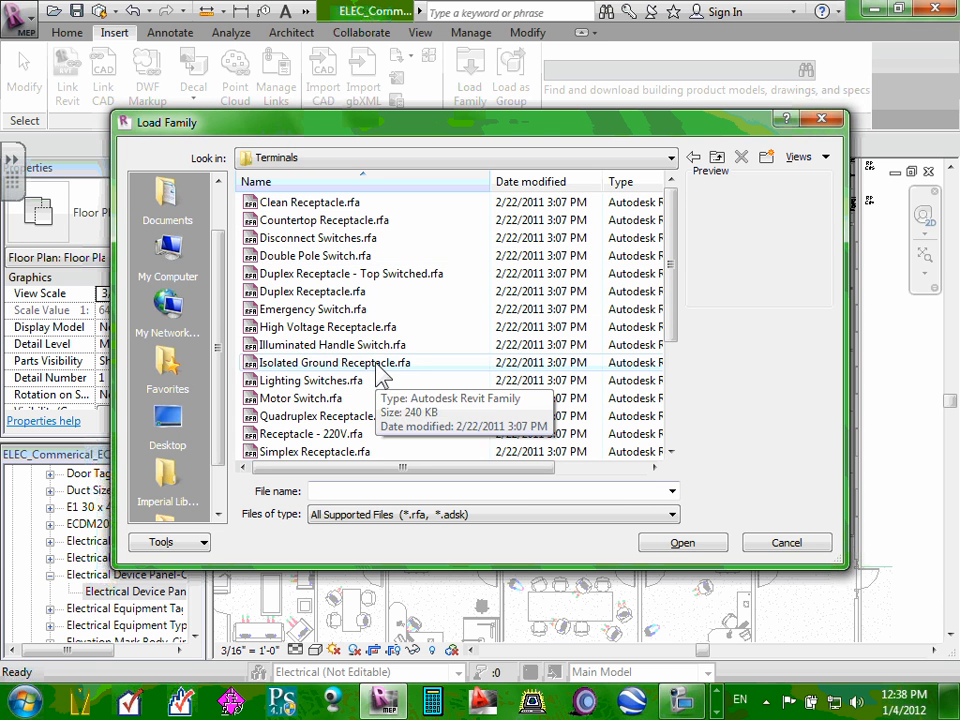
{"action": "left_click_drag", "start_coordinate": [676, 306], "coordinate": [688, 270]}
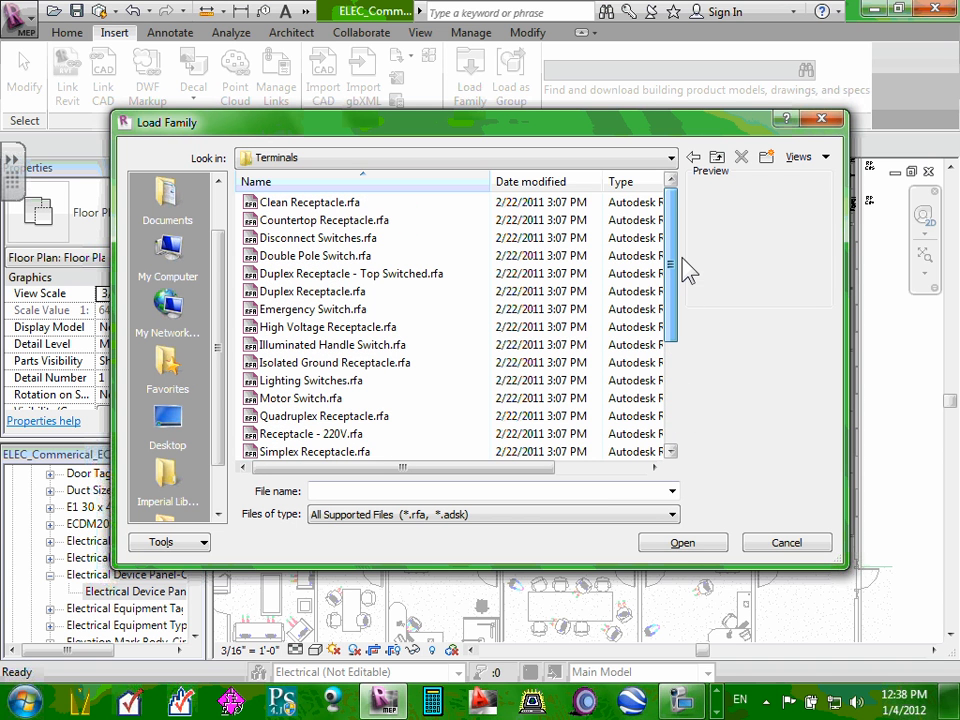
{"action": "scroll", "coordinate": [600, 300], "scroll_direction": "down", "scroll_amount": 1}
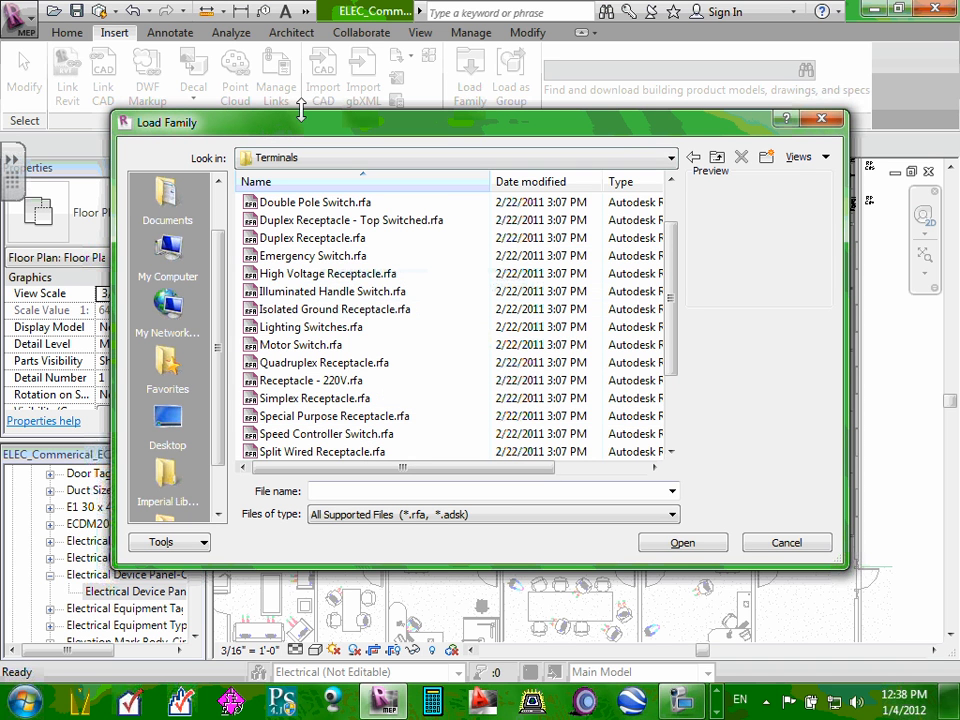
{"action": "left_click", "coordinate": [717, 158]}
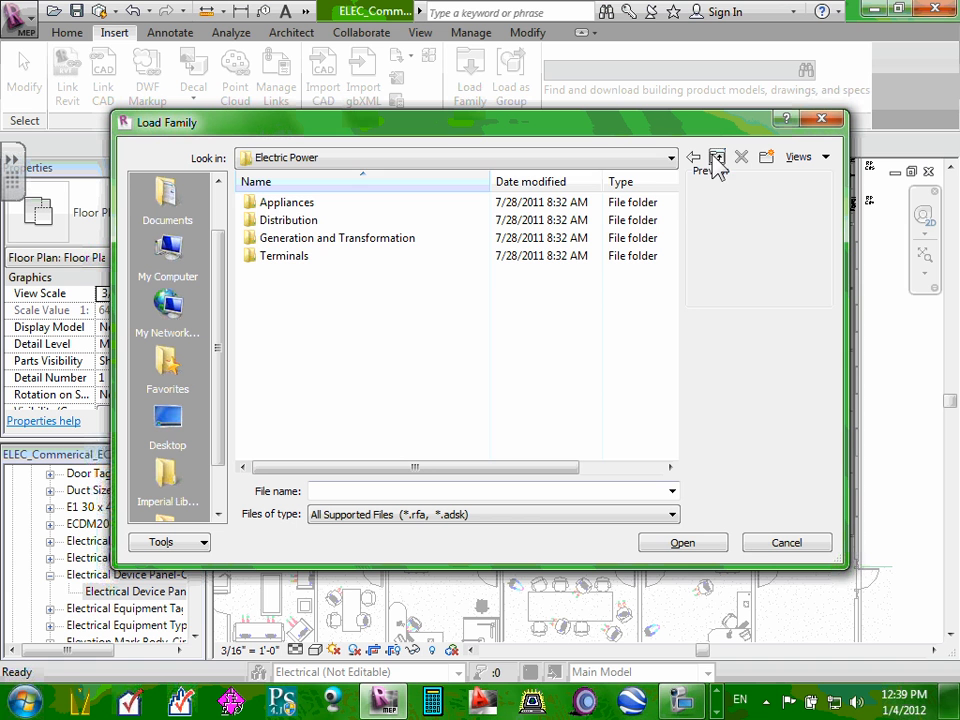
- Load the Junction Boxes - Load.rfa family from the Distribution folder
{"action": "double_click", "coordinate": [284, 221]}
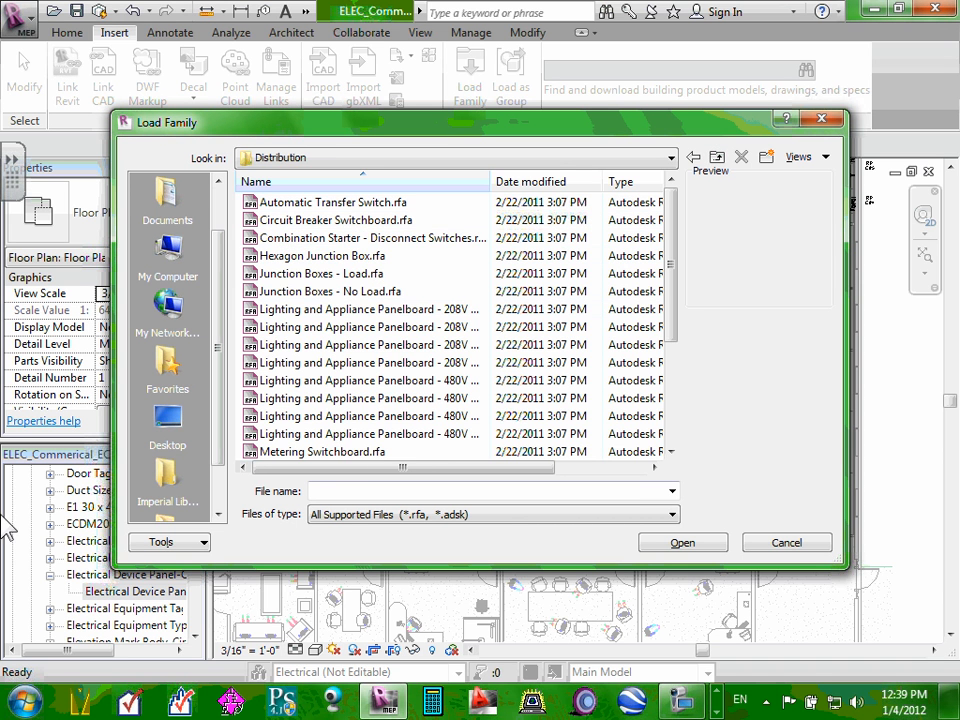
{"action": "left_click", "coordinate": [372, 275]}
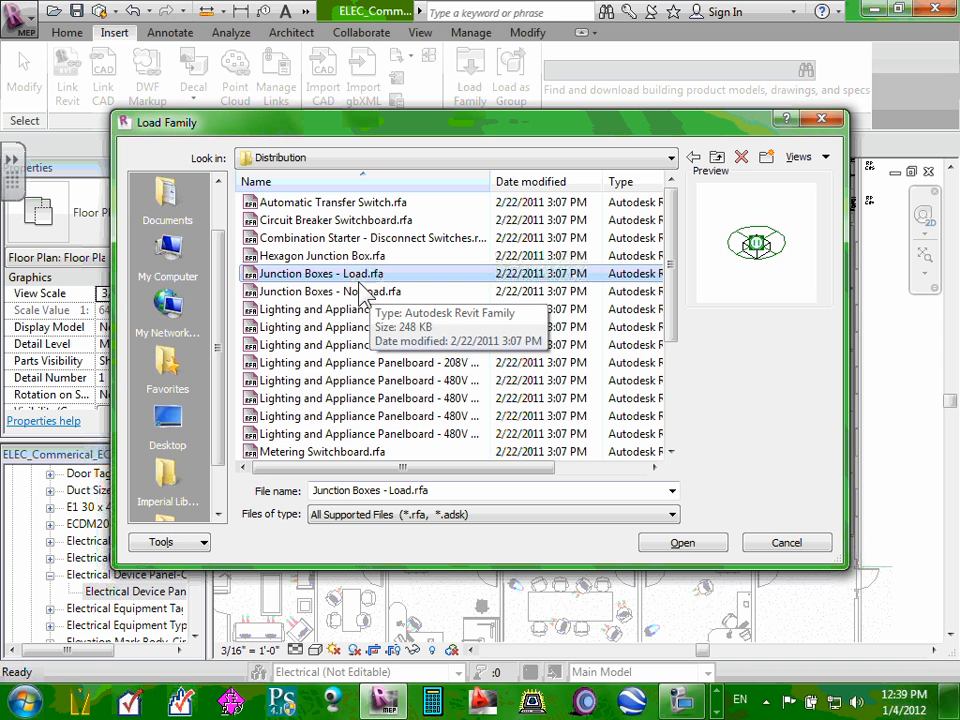
{"action": "left_click", "coordinate": [366, 290]}
{"action": "left_click", "coordinate": [366, 280]}
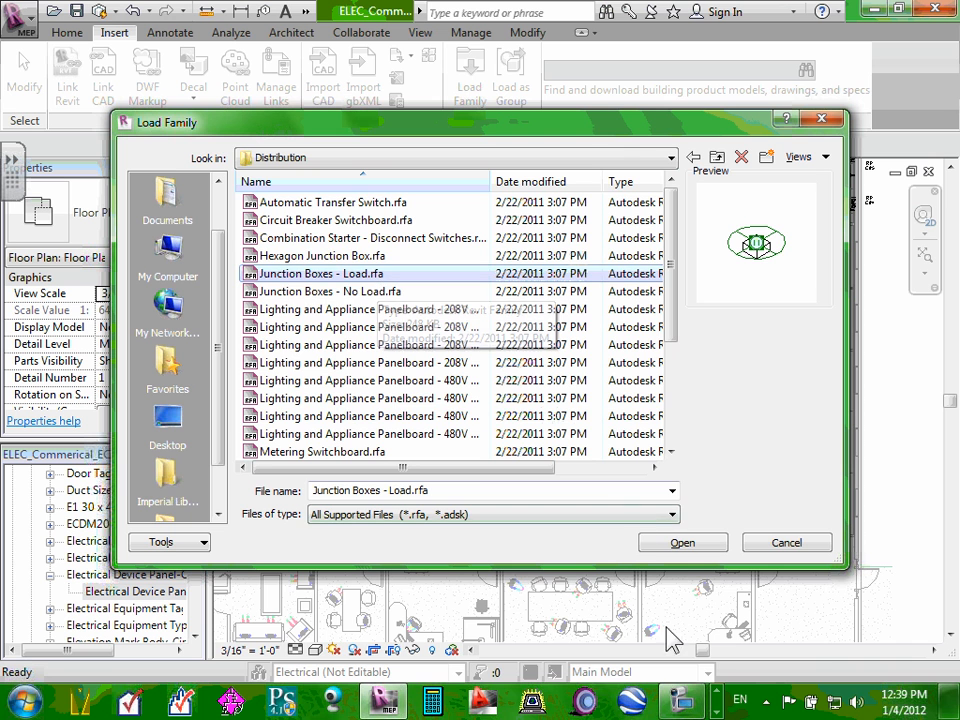
{"action": "left_click", "coordinate": [688, 546]}
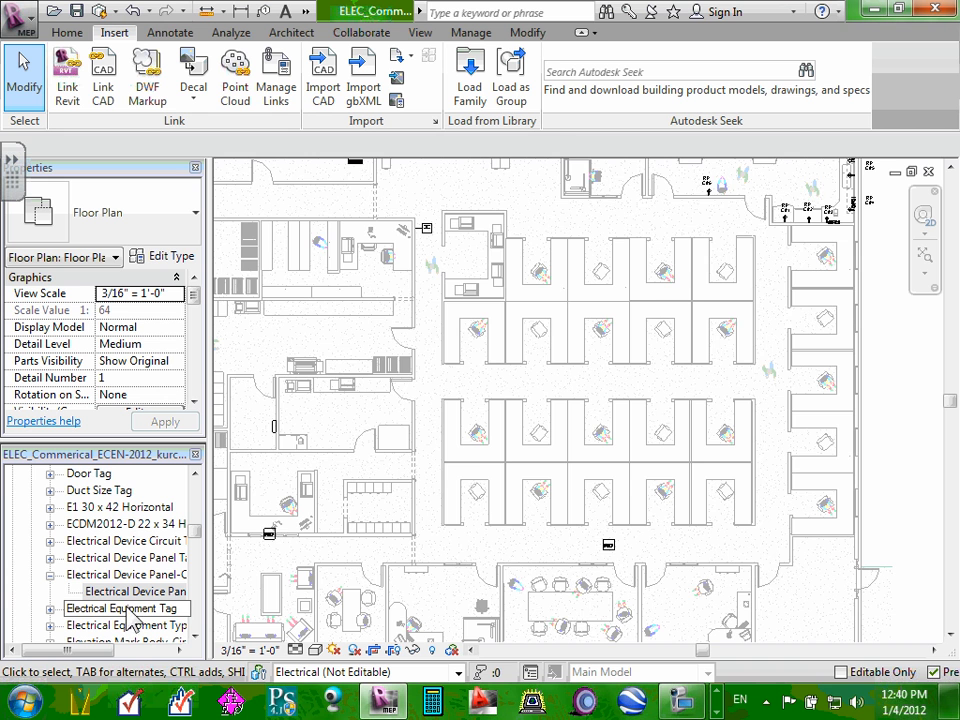
- Start placing an electrical fixture device on the power floor plan, dismissing the save reminder without saving
{"action": "scroll", "coordinate": [124, 607], "scroll_direction": "down", "scroll_amount": 2}
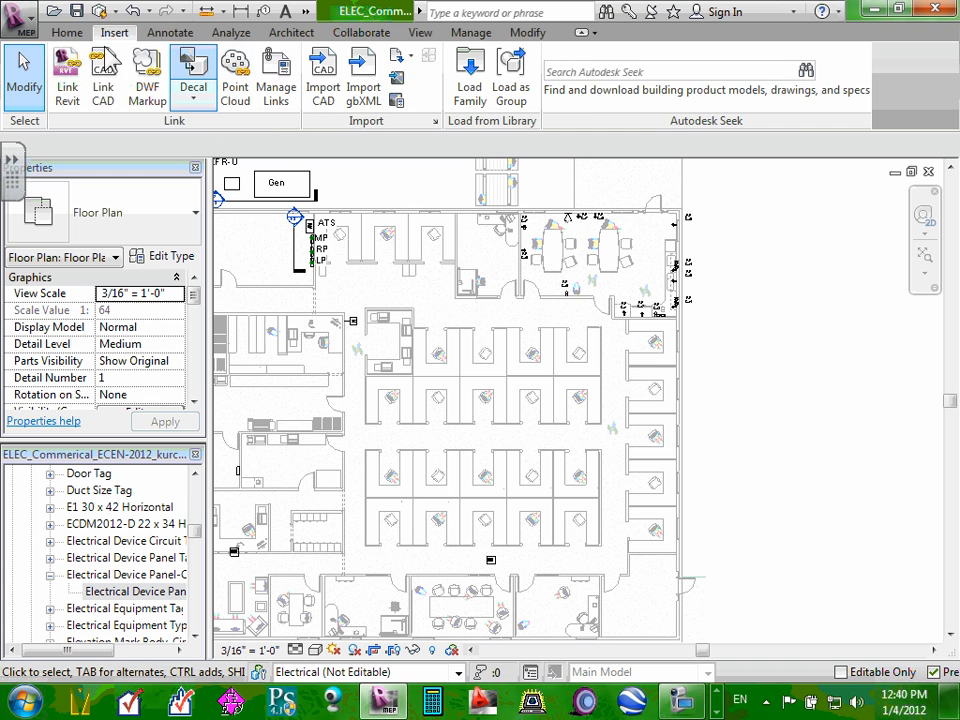
{"action": "left_click", "coordinate": [67, 32]}
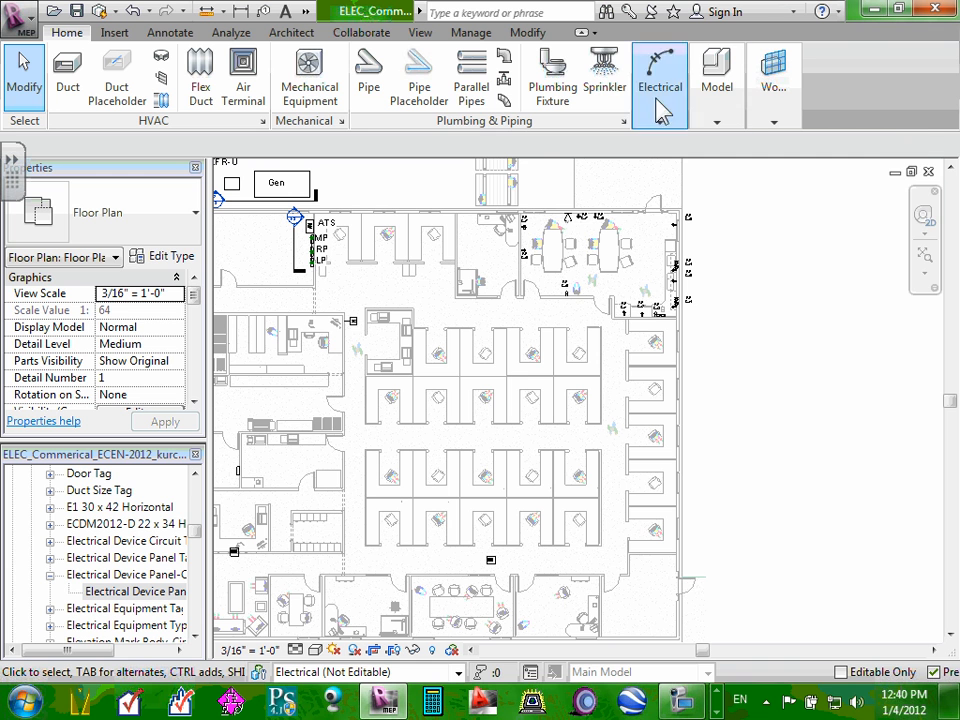
{"action": "left_click", "coordinate": [658, 122]}
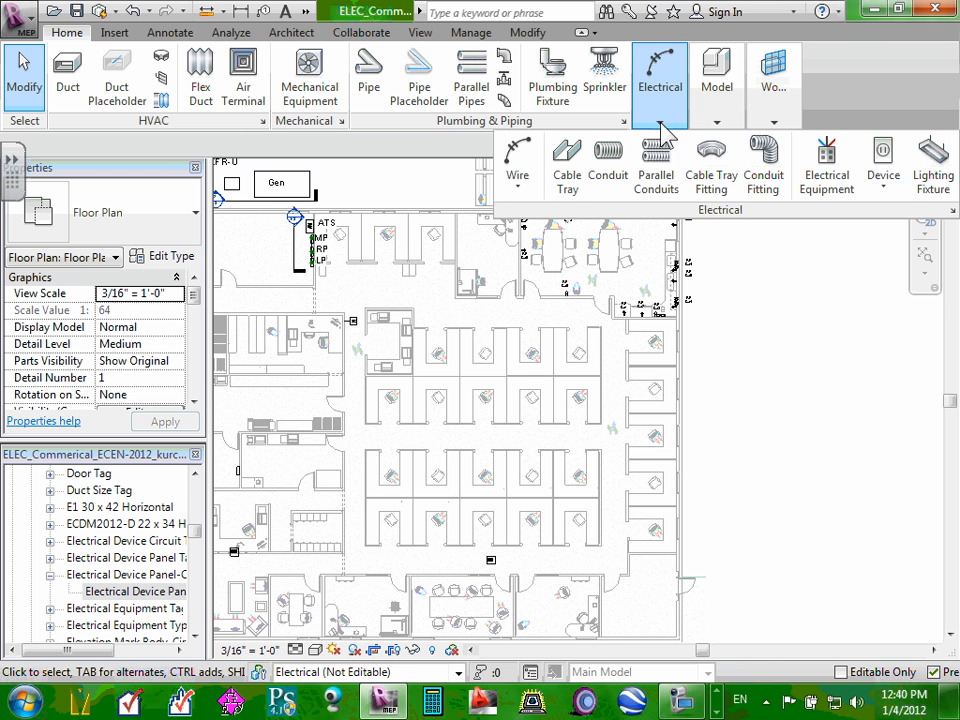
{"action": "left_click", "coordinate": [884, 190]}
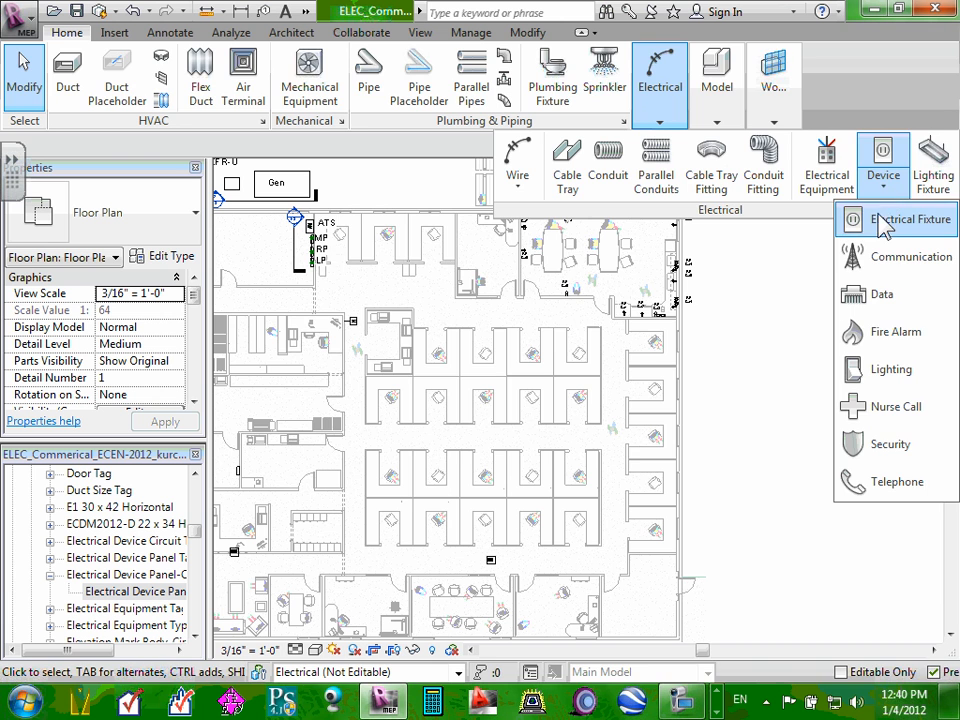
{"action": "left_click", "coordinate": [884, 221]}
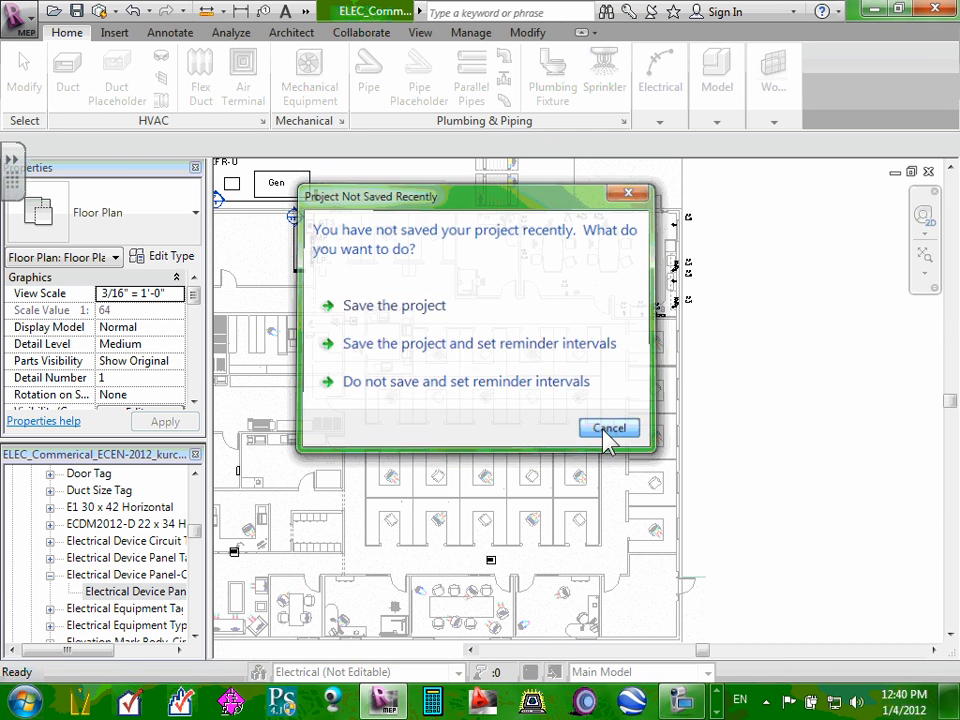
{"action": "left_click", "coordinate": [606, 429]}
{"action": "left_click", "coordinate": [622, 459]}
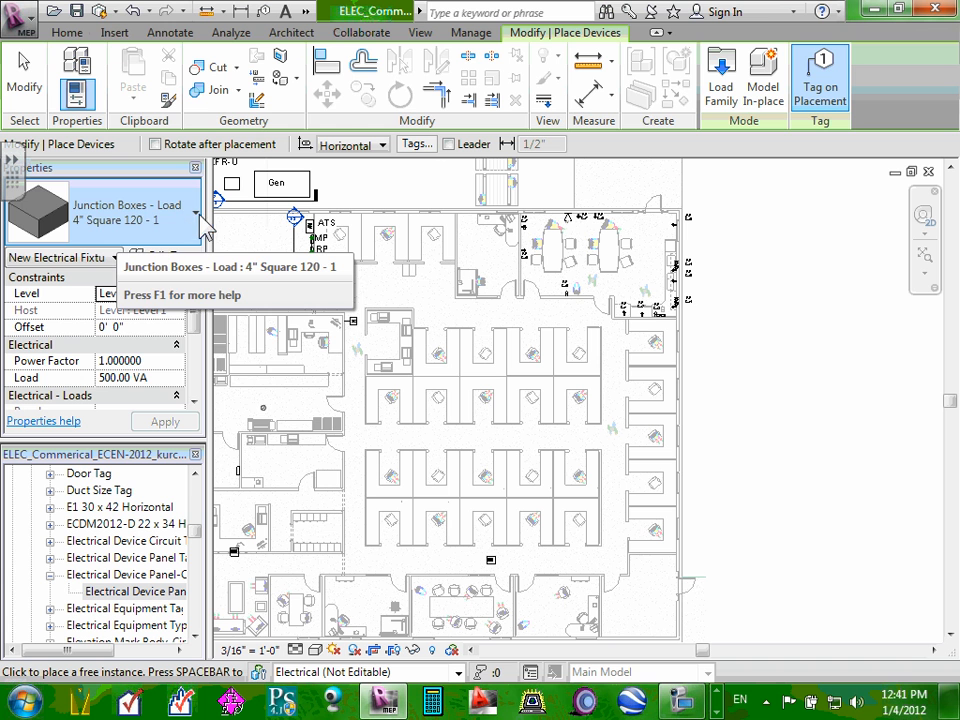
- Restart electrical fixture placement and choose the Junction Boxes - Load type 4" Square 208- 3
{"action": "left_click", "coordinate": [72, 31]}
{"action": "mouse_move", "coordinate": [662, 124]}
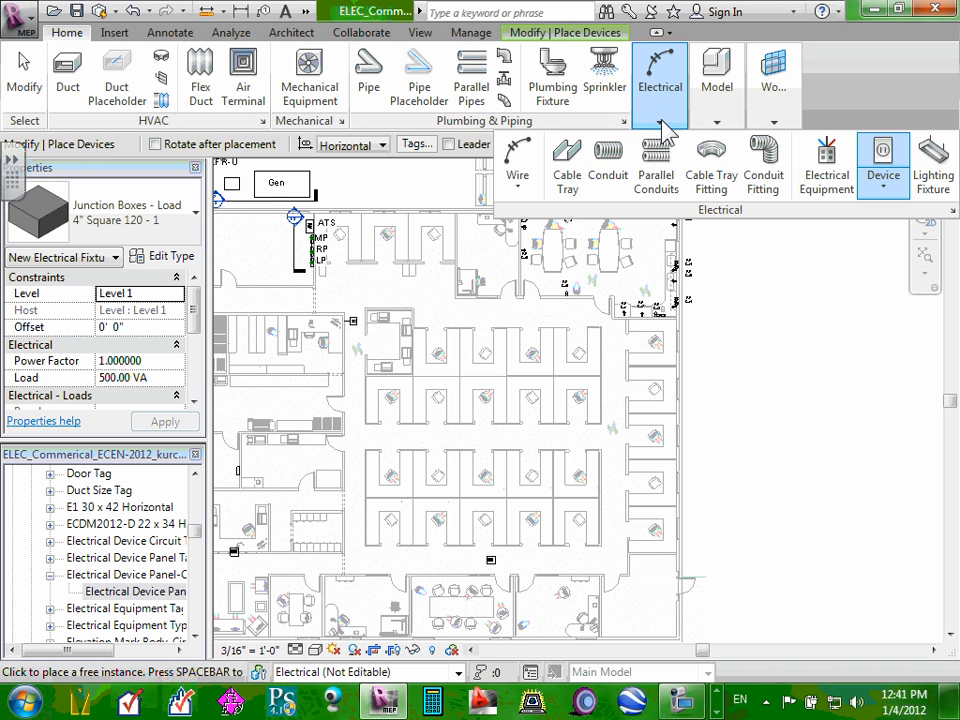
{"action": "left_click", "coordinate": [884, 192]}
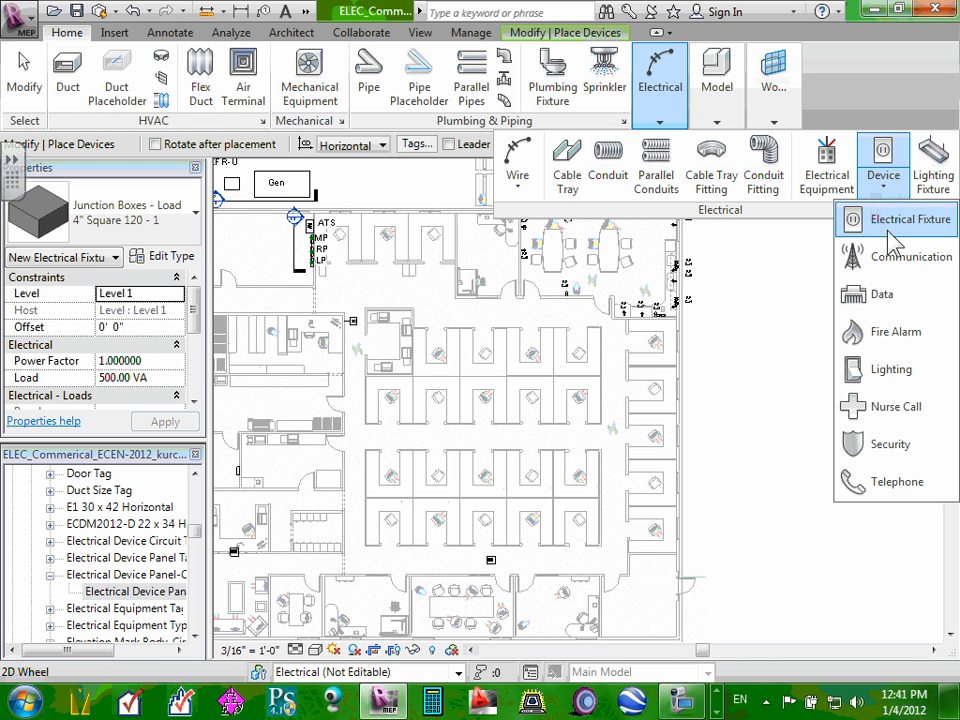
{"action": "left_click", "coordinate": [893, 222]}
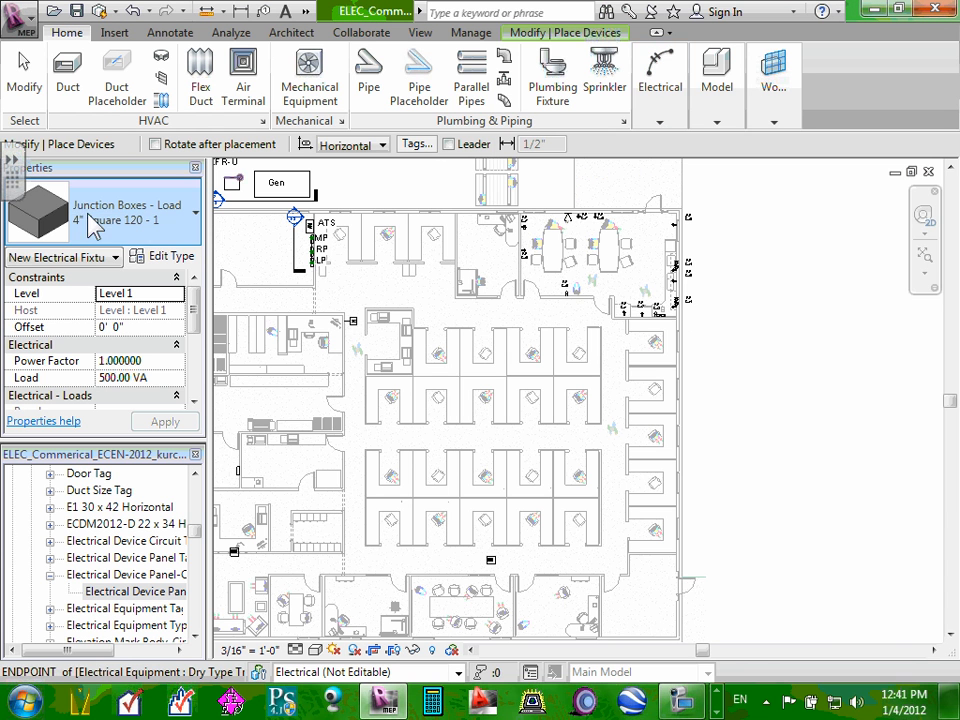
{"action": "left_click", "coordinate": [198, 224]}
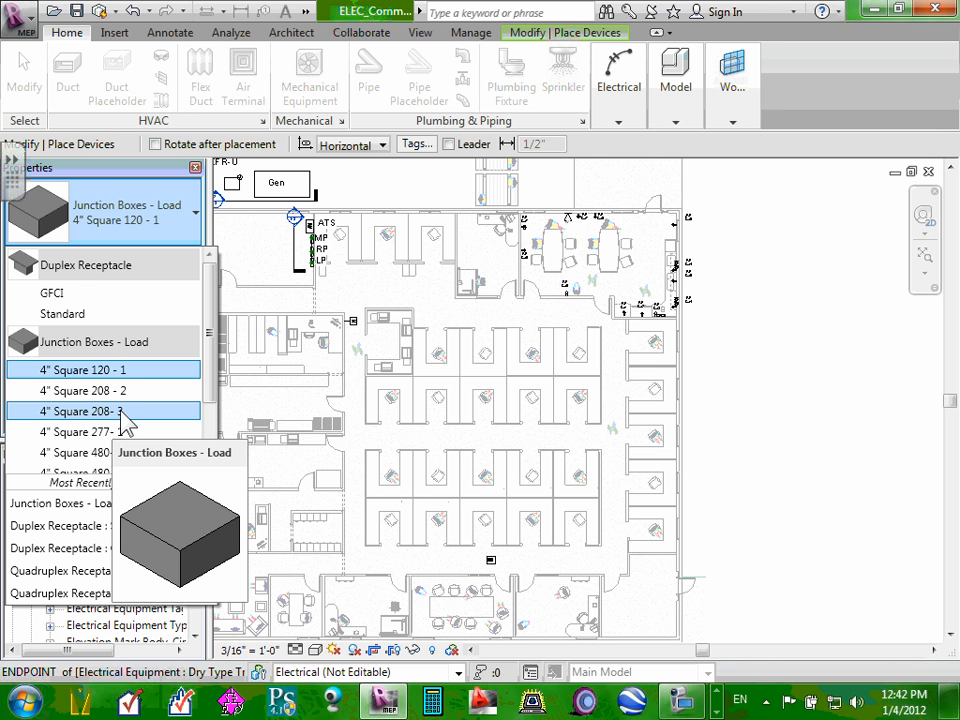
{"action": "left_click", "coordinate": [121, 413]}
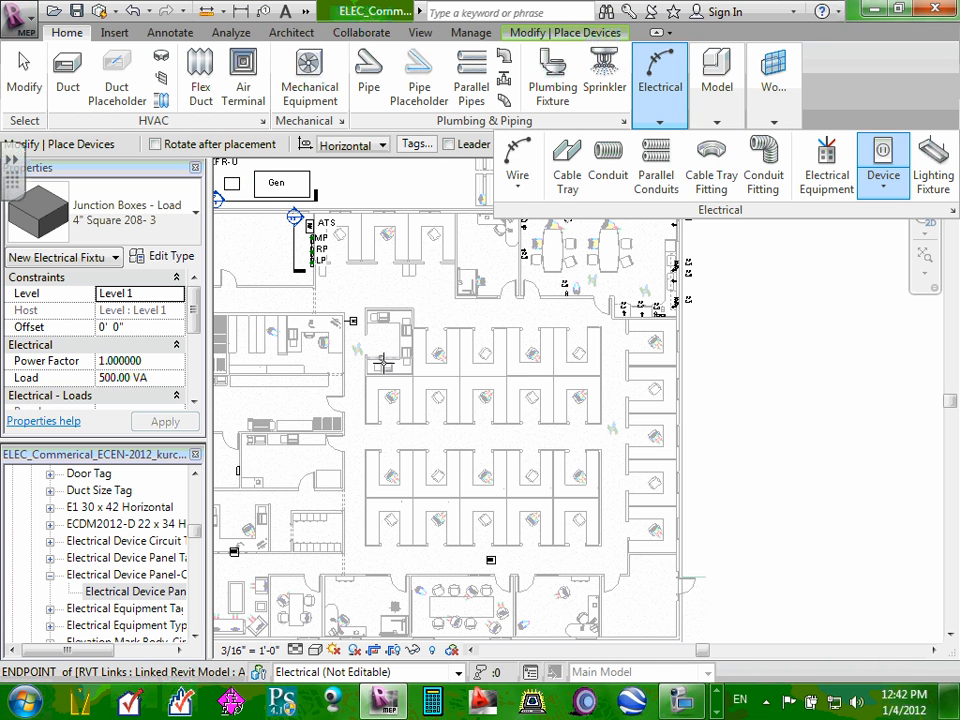
- Place two 4" Square 208- 3 junction boxes, one above and one below the upper workstation rows' shared partition, beside the copy area's lower corner
{"action": "scroll", "coordinate": [418, 320], "scroll_direction": "up", "scroll_amount": 4}
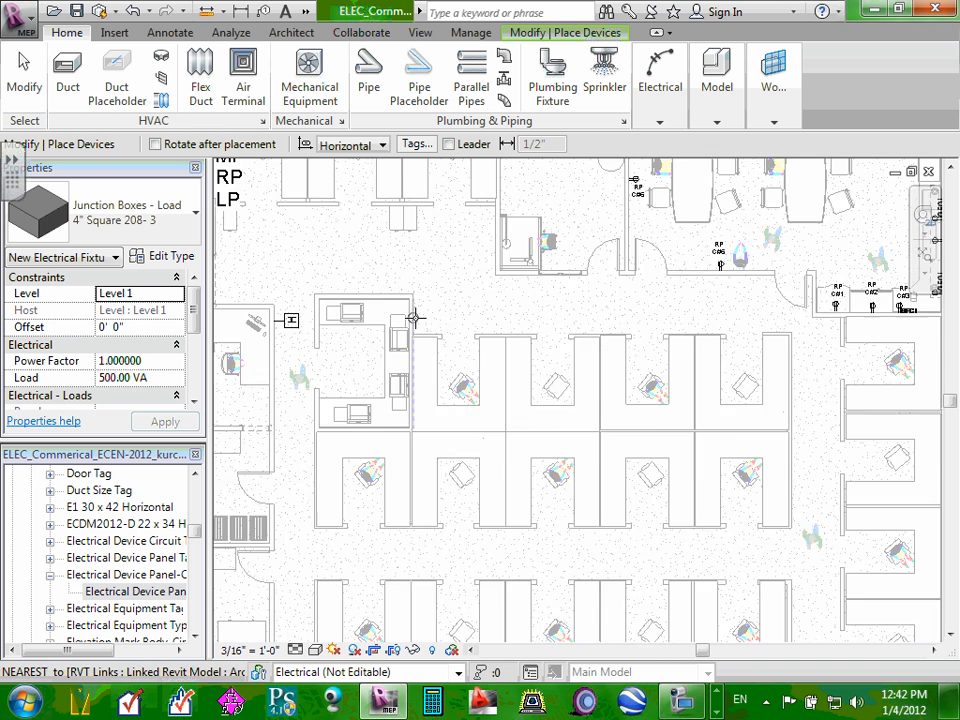
{"action": "scroll", "coordinate": [358, 386], "scroll_direction": "up", "scroll_amount": 1}
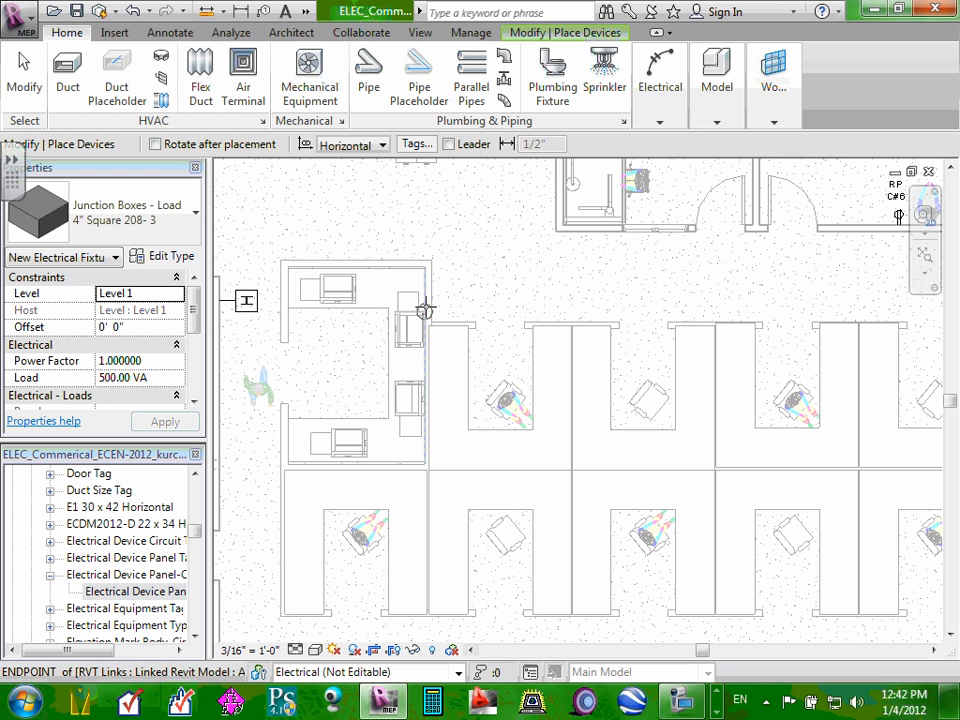
{"action": "scroll", "coordinate": [432, 306], "scroll_direction": "up", "scroll_amount": 2}
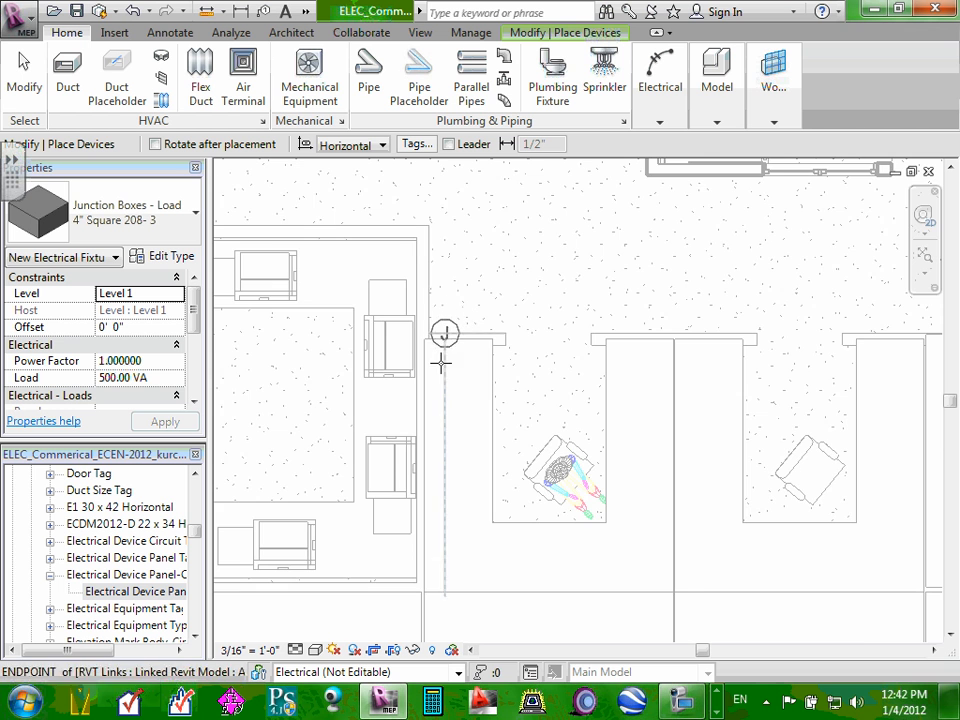
{"action": "scroll", "coordinate": [442, 360], "scroll_direction": "down", "scroll_amount": 2}
{"action": "scroll", "coordinate": [420, 510], "scroll_direction": "up", "scroll_amount": 1}
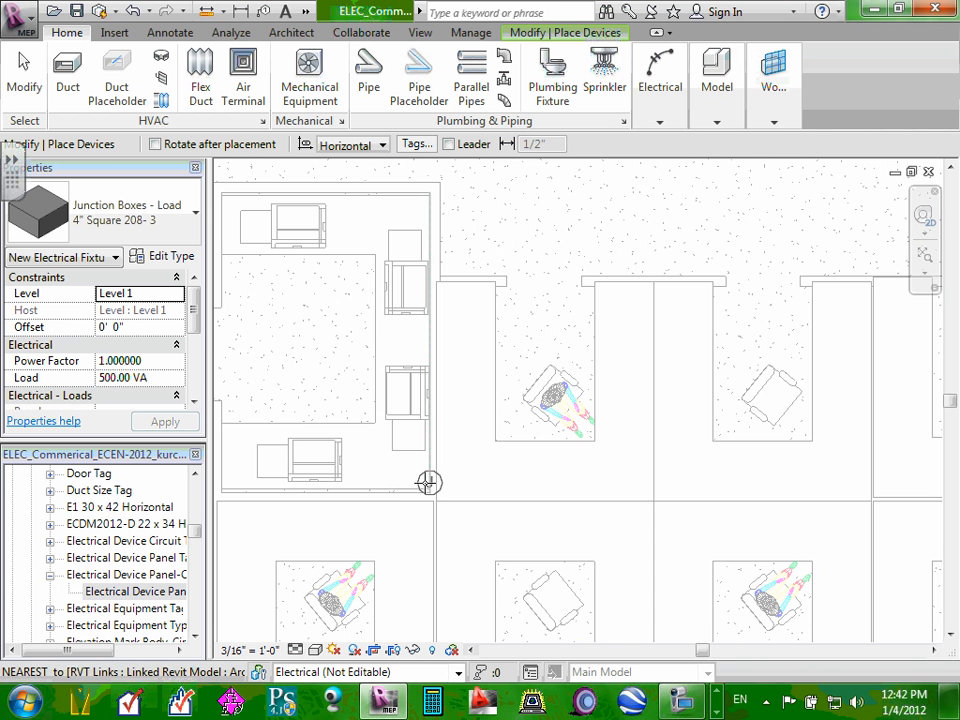
{"action": "scroll", "coordinate": [423, 479], "scroll_direction": "up", "scroll_amount": 1}
{"action": "scroll", "coordinate": [417, 479], "scroll_direction": "up", "scroll_amount": 1}
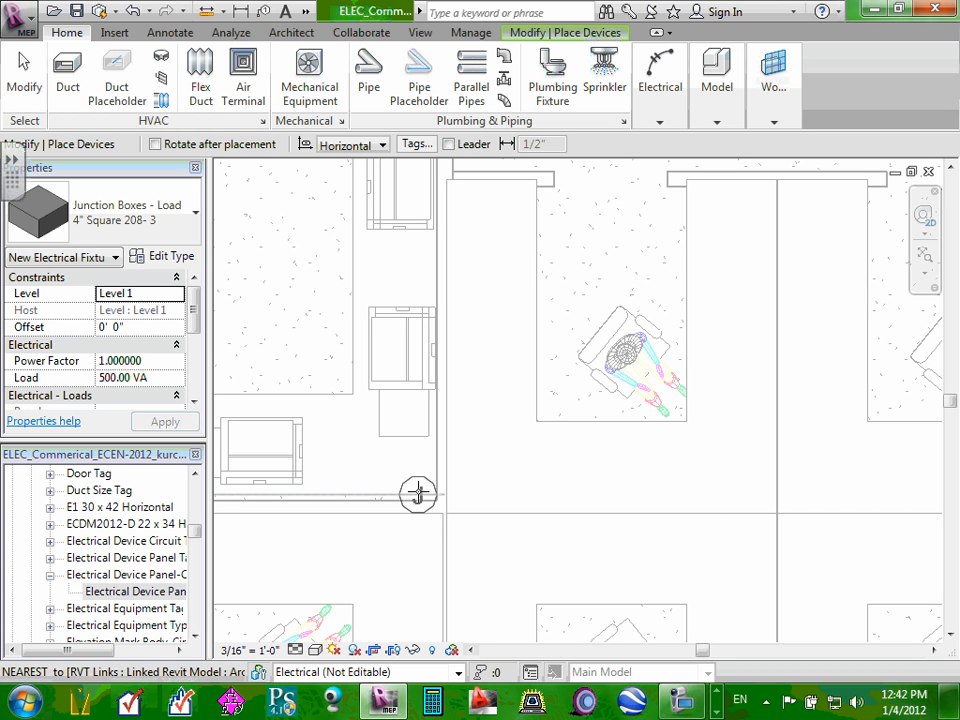
{"action": "left_click", "coordinate": [427, 484]}
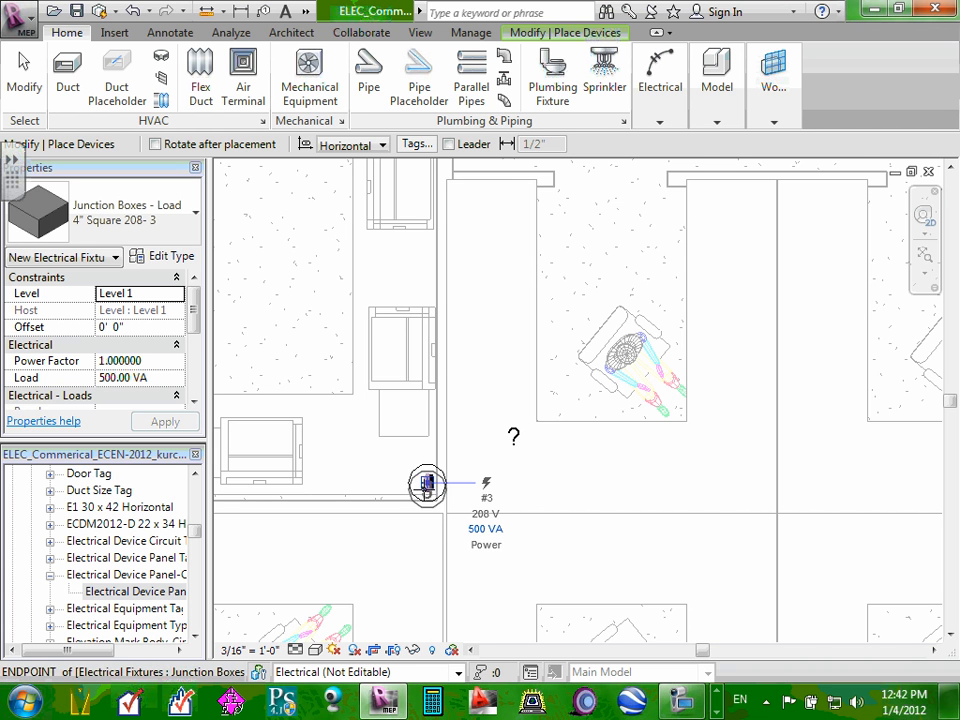
{"action": "scroll", "coordinate": [418, 535], "scroll_direction": "down", "scroll_amount": 2}
{"action": "scroll", "coordinate": [413, 548], "scroll_direction": "up", "scroll_amount": 3}
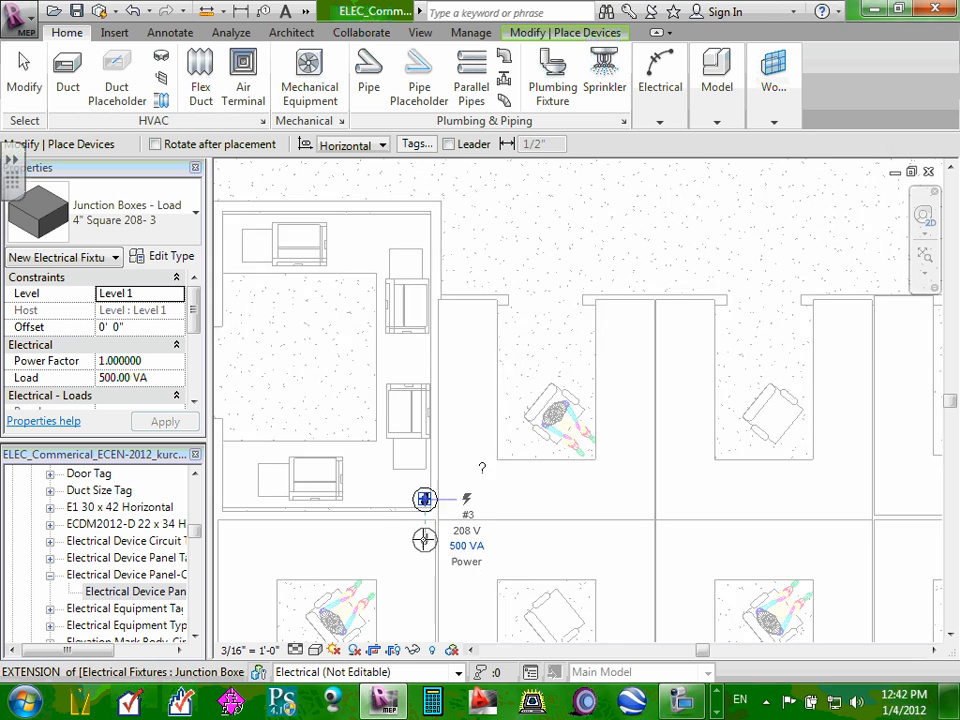
{"action": "scroll", "coordinate": [421, 532], "scroll_direction": "down", "scroll_amount": 6}
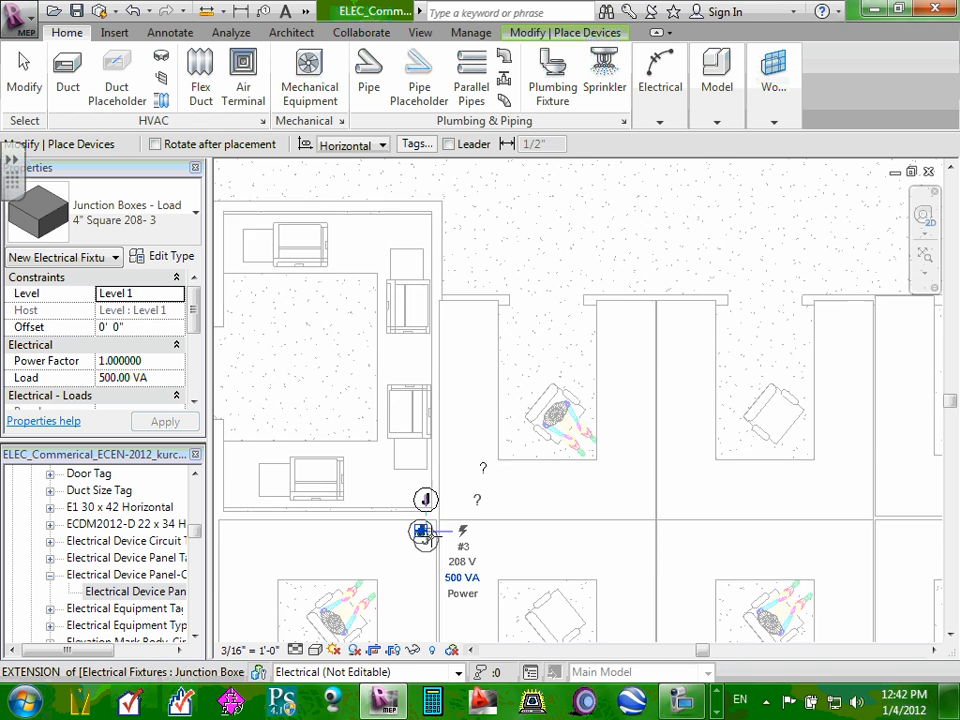
- Place two more junction boxes above and below the shared partition of the lower workstation rows near their first divider, and end device placement
{"action": "middle_click_drag", "start_coordinate": [529, 555], "coordinate": [589, 159]}
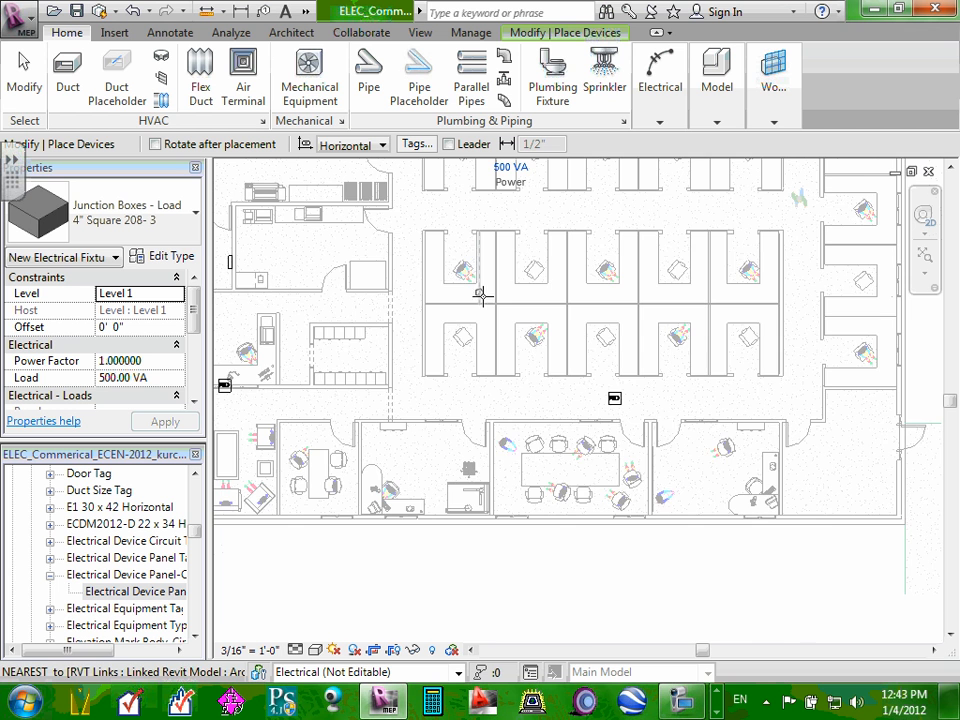
{"action": "scroll", "coordinate": [486, 296], "scroll_direction": "up", "scroll_amount": 2}
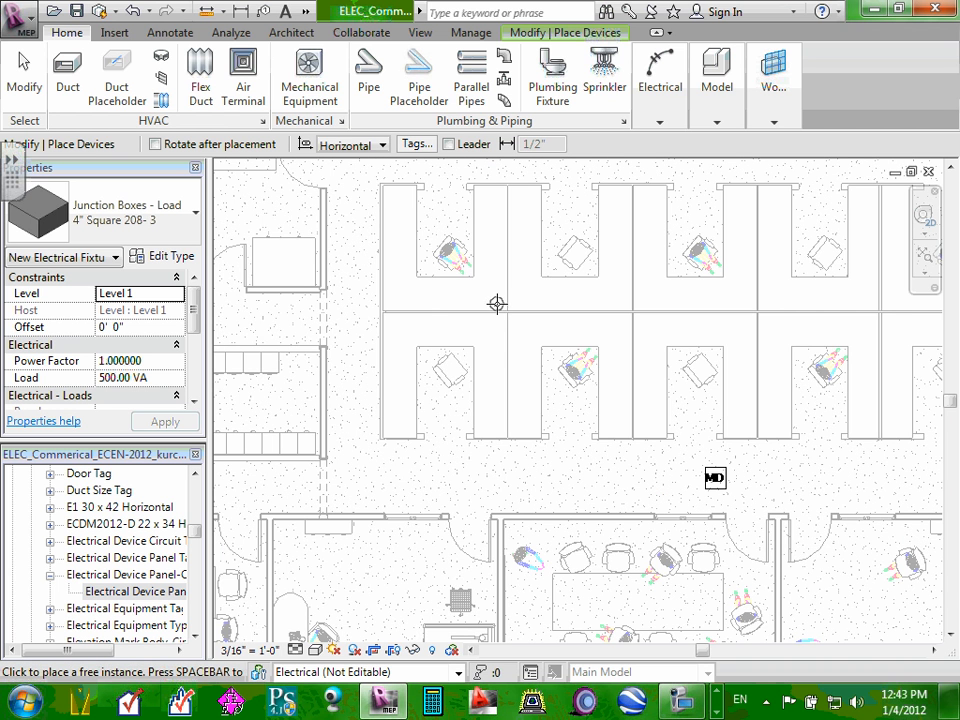
{"action": "left_click", "coordinate": [499, 302]}
{"action": "scroll", "coordinate": [500, 320], "scroll_direction": "up", "scroll_amount": 3}
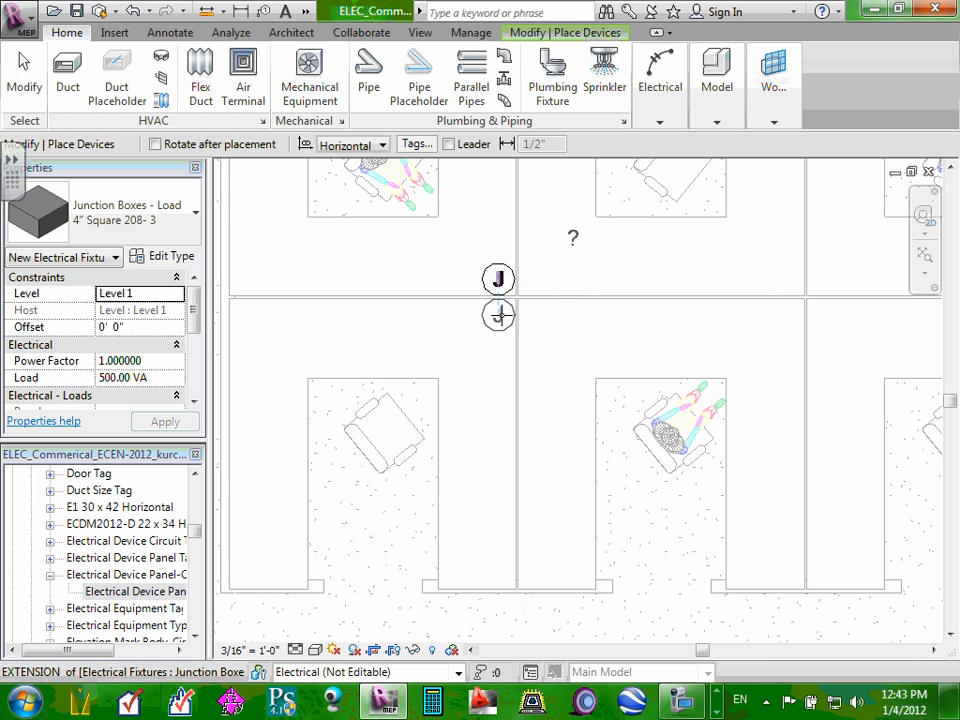
{"action": "left_click", "coordinate": [498, 316]}
{"action": "scroll", "coordinate": [499, 333], "scroll_direction": "down", "scroll_amount": 5}
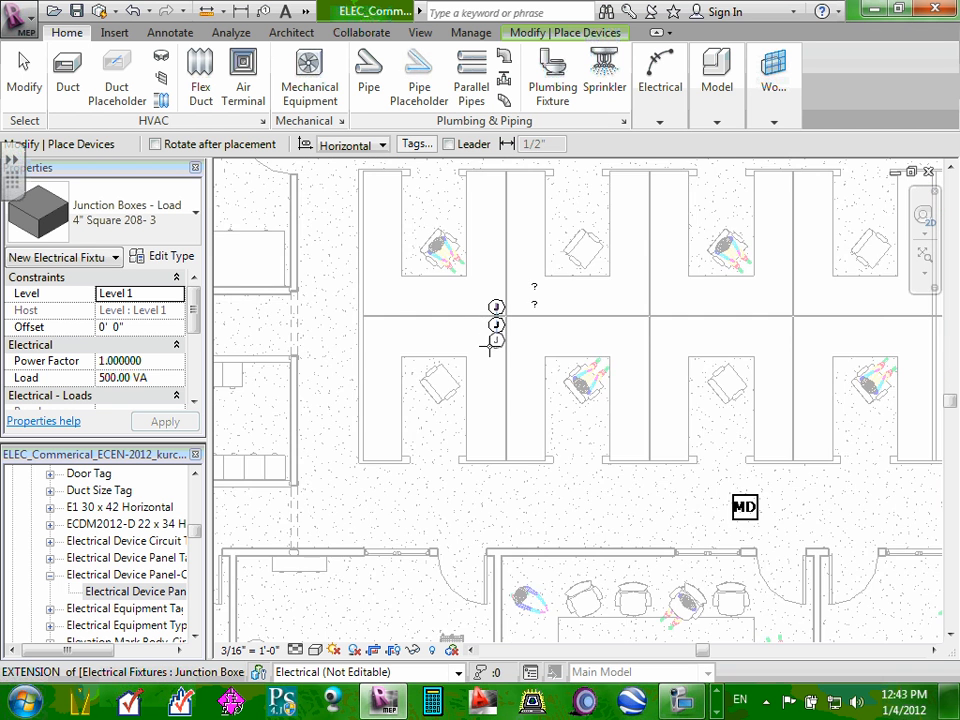
{"action": "scroll", "coordinate": [515, 262], "scroll_direction": "down", "scroll_amount": 2}
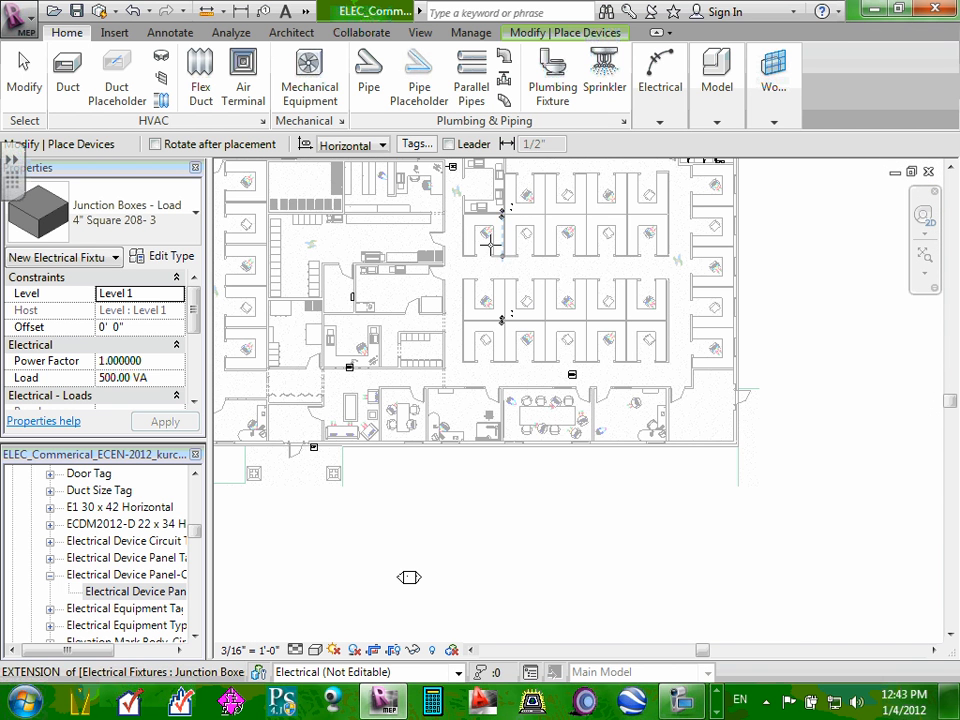
{"action": "key", "text": "Escape"}
{"action": "key", "text": "Escape"}
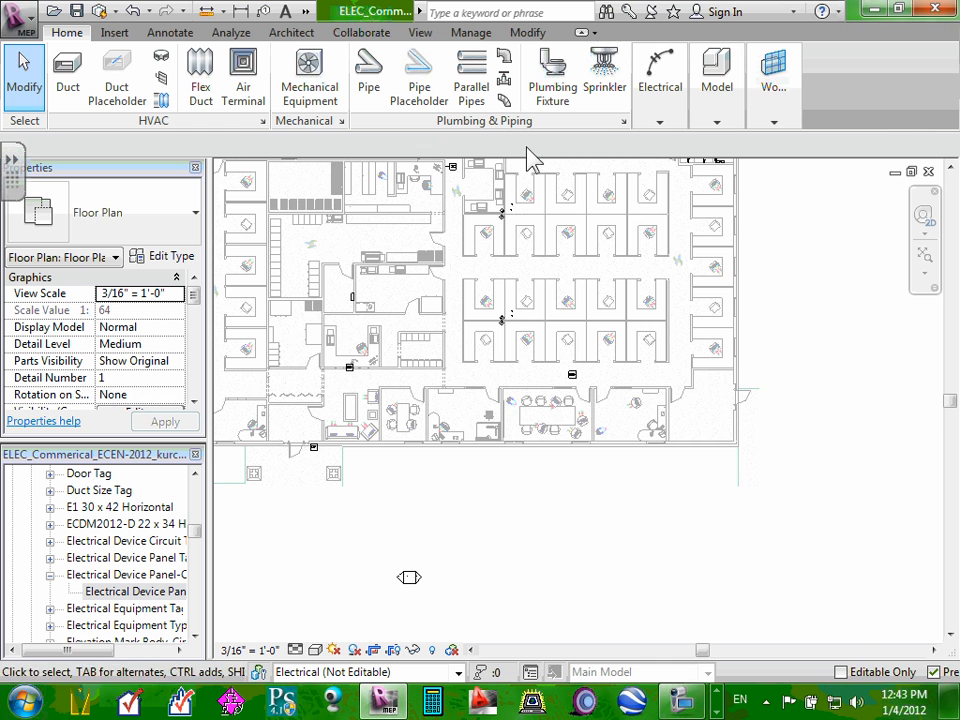
- Inspect the upper pair of junction boxes and their tags beside the copy area, clearing any selection
{"action": "scroll", "coordinate": [500, 205], "scroll_direction": "up", "scroll_amount": 3}
{"action": "scroll", "coordinate": [489, 300], "scroll_direction": "up", "scroll_amount": 3}
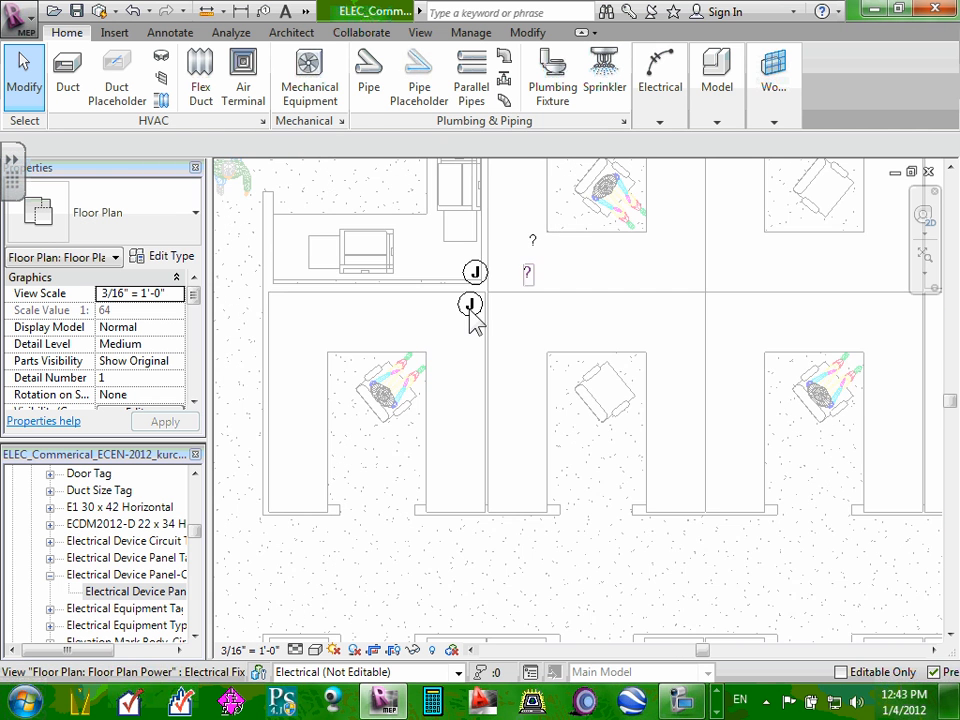
{"action": "scroll", "coordinate": [482, 325], "scroll_direction": "up", "scroll_amount": 2}
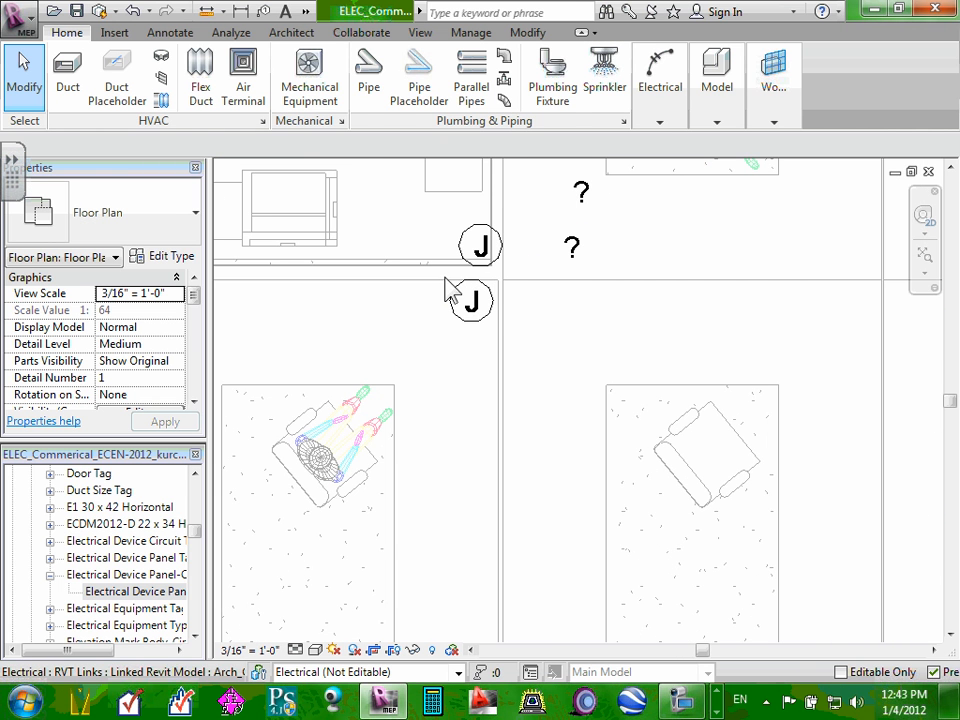
{"action": "left_click", "coordinate": [452, 288]}
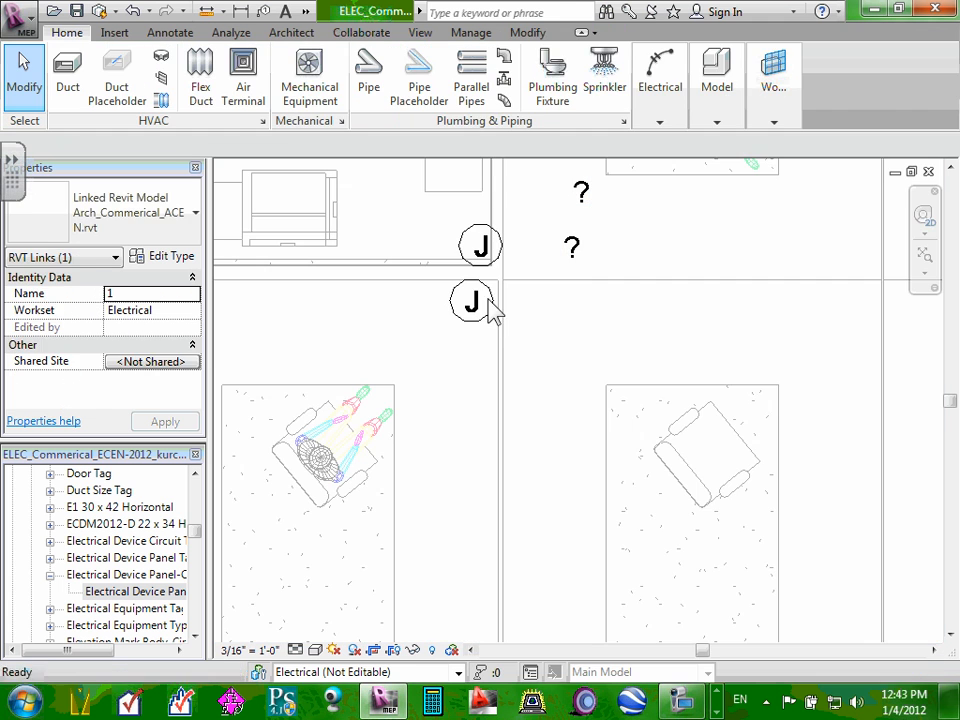
{"action": "key", "text": "Escape"}
{"action": "left_click", "coordinate": [471, 300]}
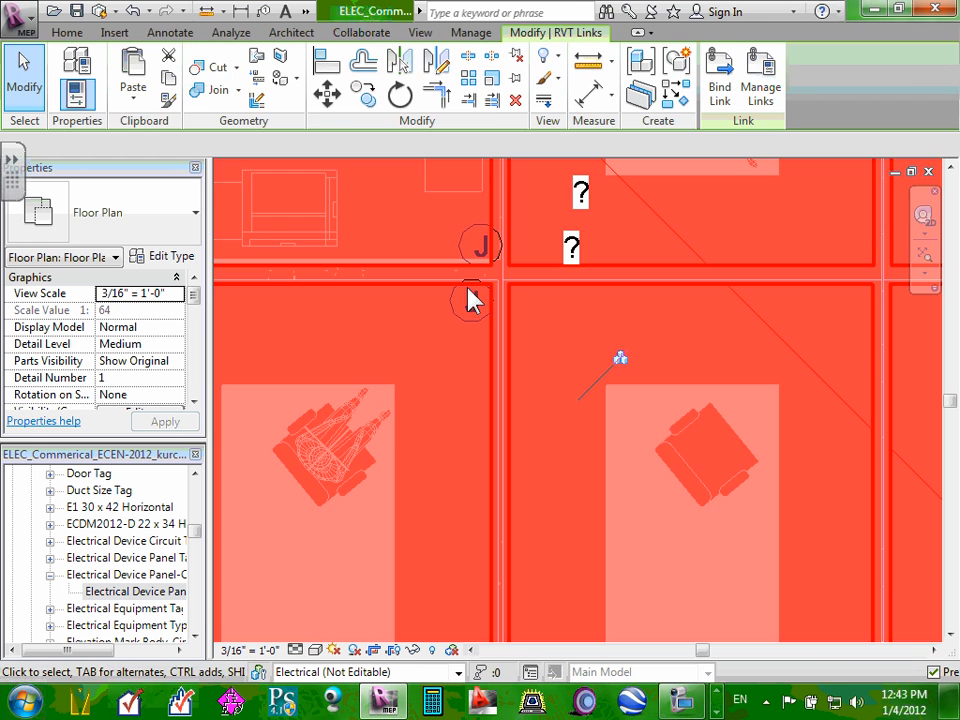
{"action": "key", "text": "Escape"}
{"action": "scroll", "coordinate": [478, 298], "scroll_direction": "up", "scroll_amount": 4}
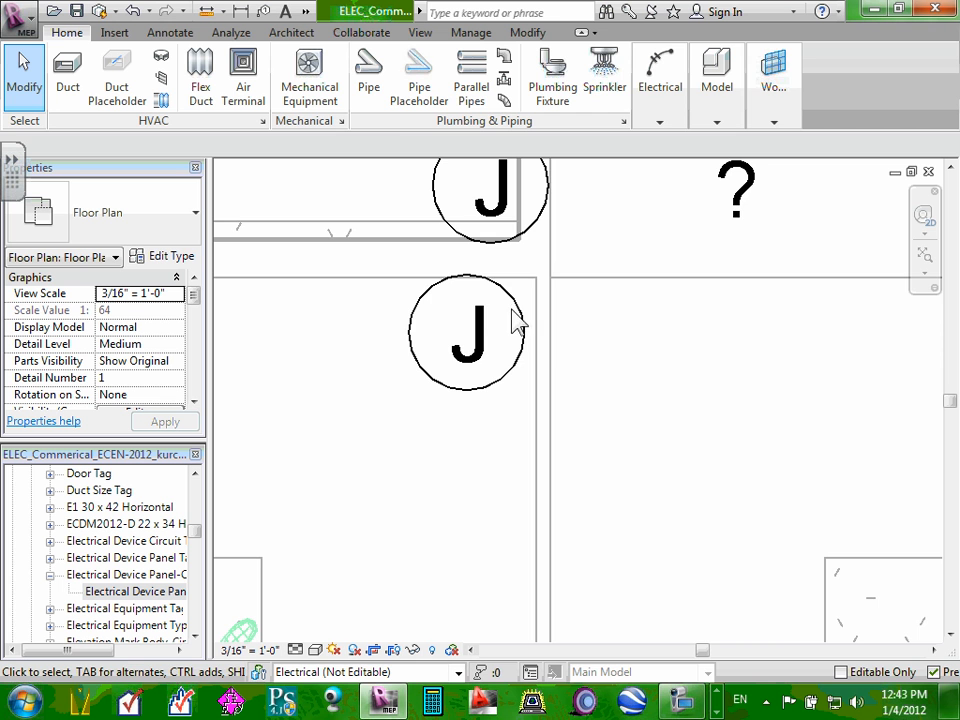
{"action": "scroll", "coordinate": [508, 320], "scroll_direction": "down", "scroll_amount": 4}
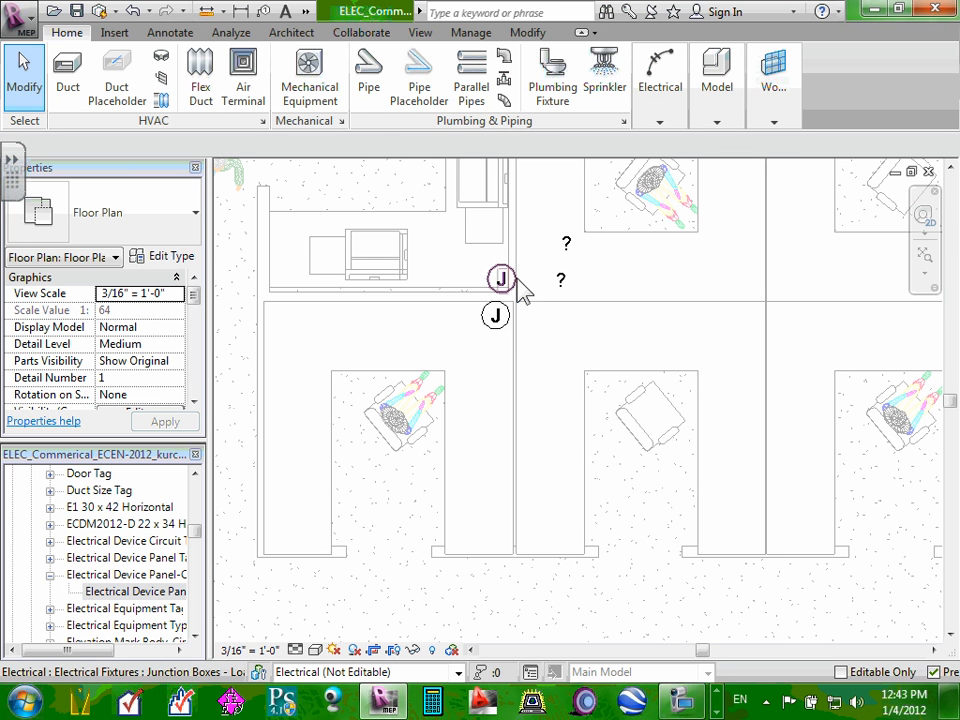
{"action": "left_click", "coordinate": [516, 289]}
{"action": "key", "text": "Escape"}
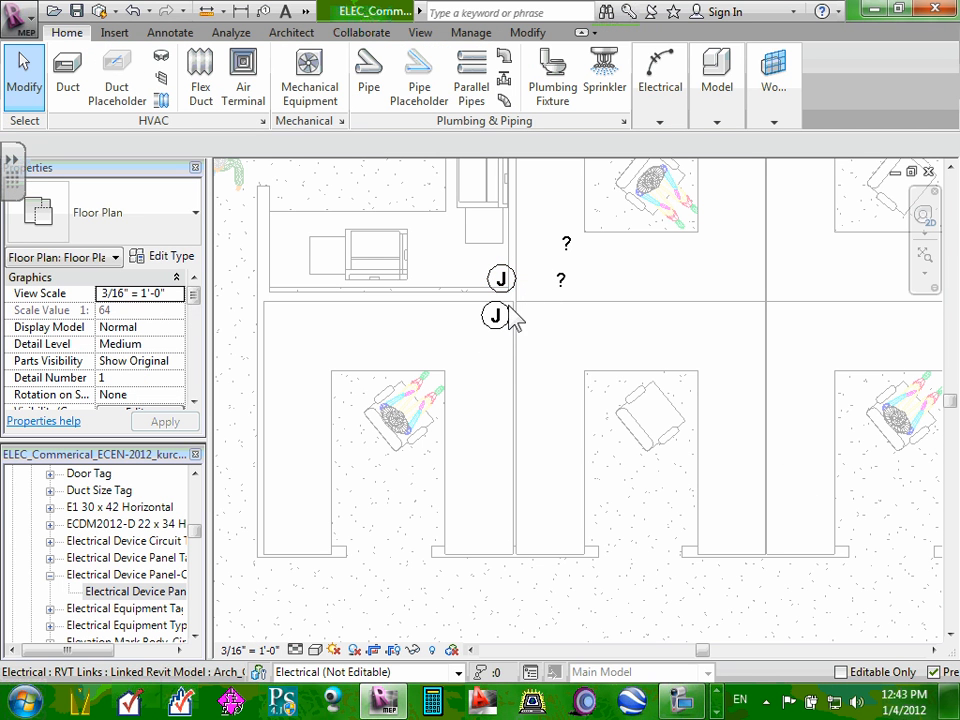
- Examine how closely the lower pair of junction boxes sits to the surrounding workstation partitions
{"action": "scroll", "coordinate": [516, 310], "scroll_direction": "down", "scroll_amount": 4}
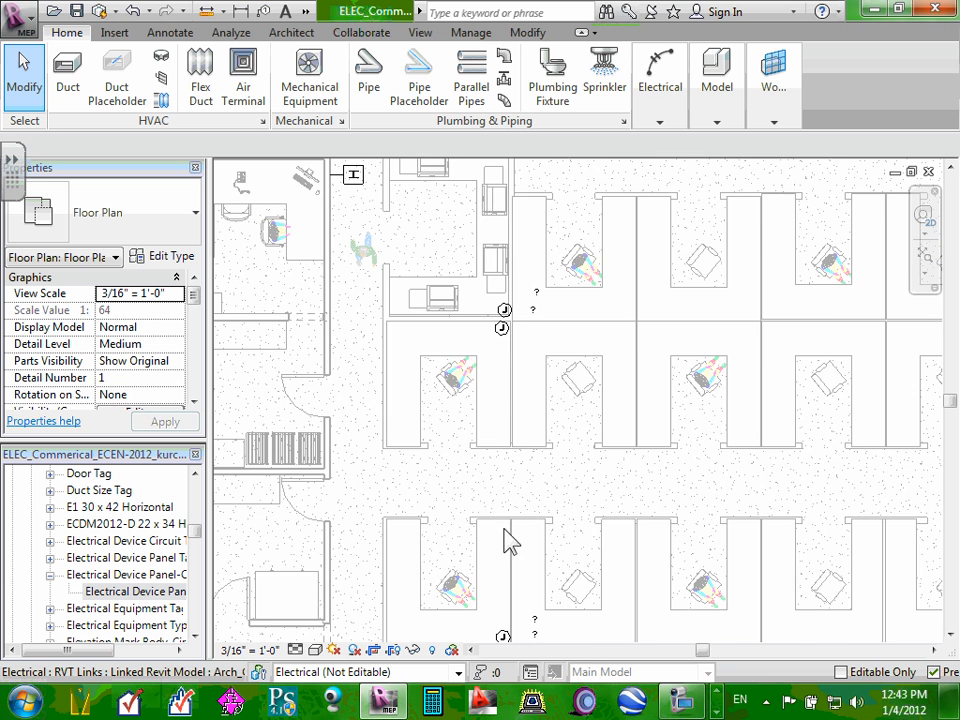
{"action": "scroll", "coordinate": [512, 630], "scroll_direction": "down", "scroll_amount": 1}
{"action": "scroll", "coordinate": [516, 613], "scroll_direction": "up", "scroll_amount": 3}
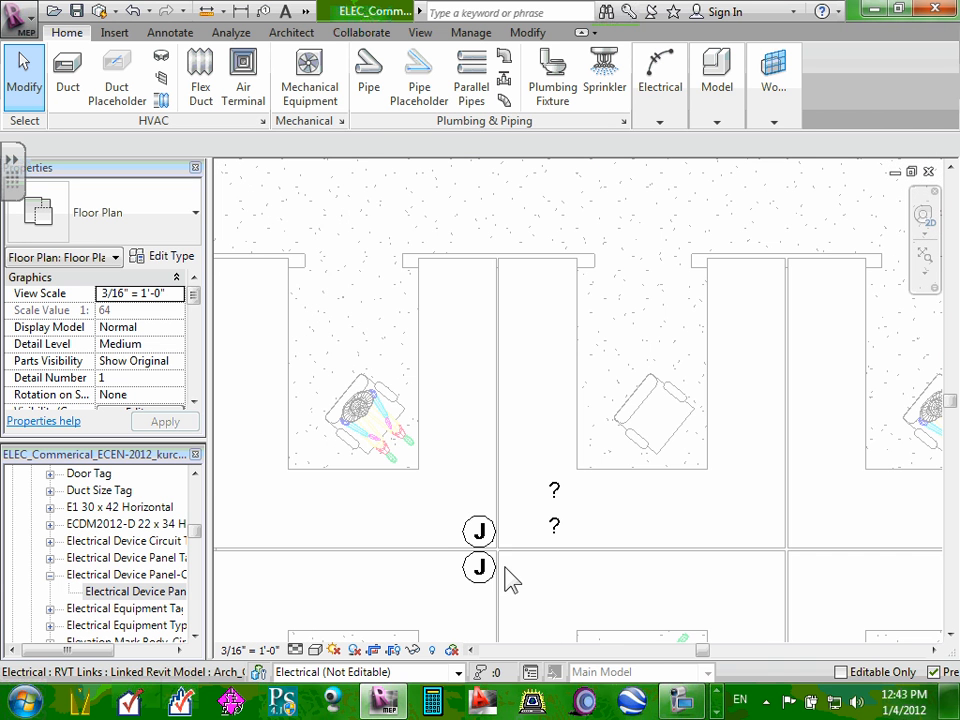
{"action": "scroll", "coordinate": [497, 541], "scroll_direction": "up", "scroll_amount": 3}
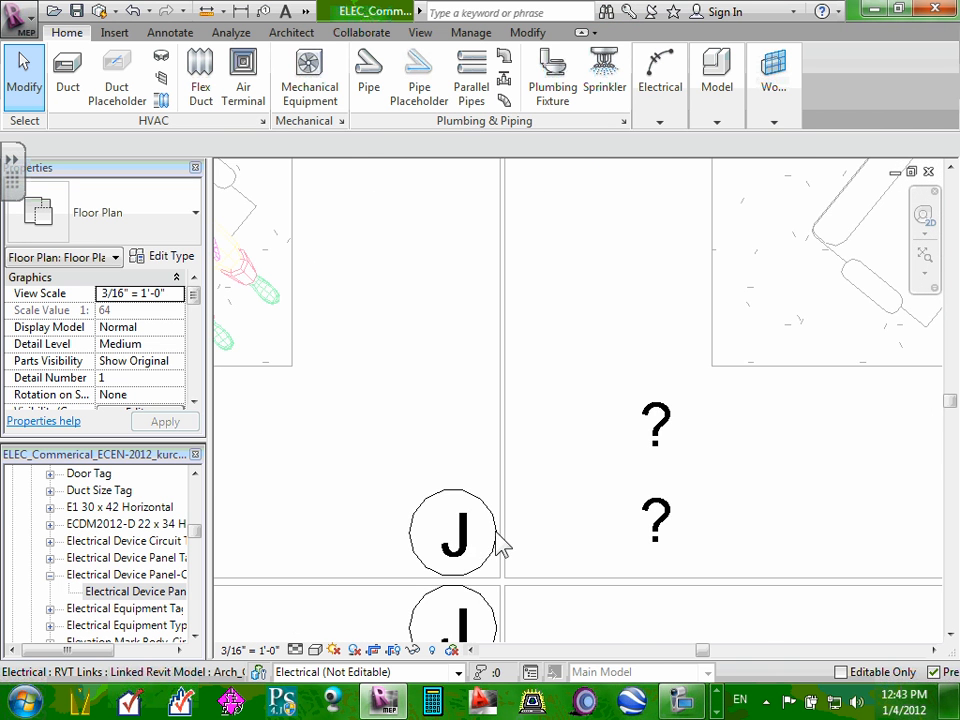
{"action": "scroll", "coordinate": [497, 545], "scroll_direction": "up", "scroll_amount": 2}
{"action": "scroll", "coordinate": [500, 546], "scroll_direction": "up", "scroll_amount": 2}
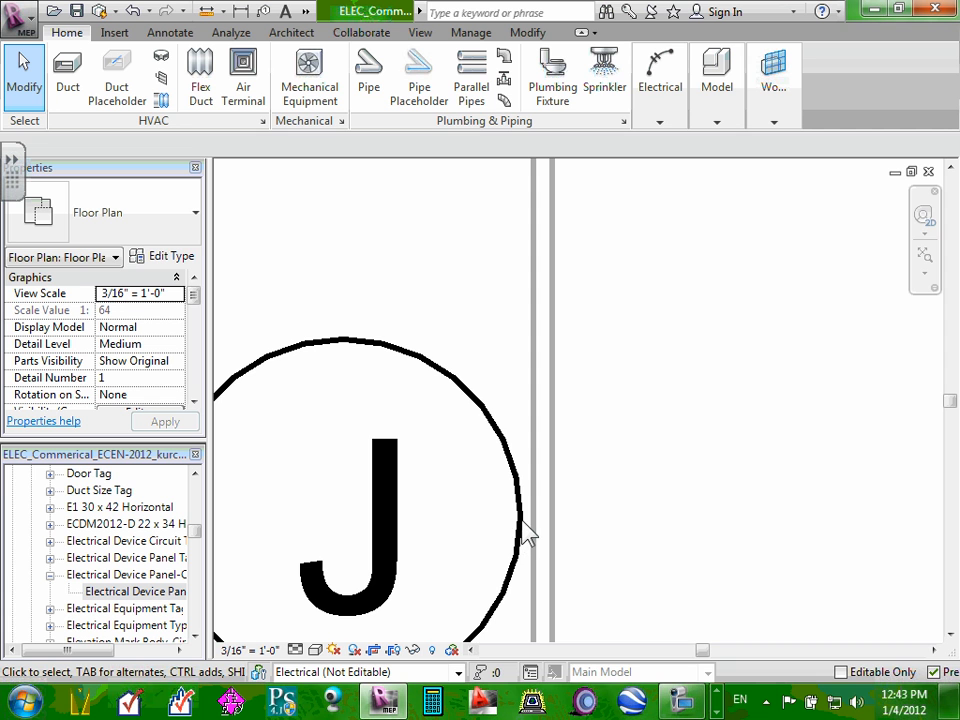
{"action": "scroll", "coordinate": [525, 536], "scroll_direction": "down", "scroll_amount": 5}
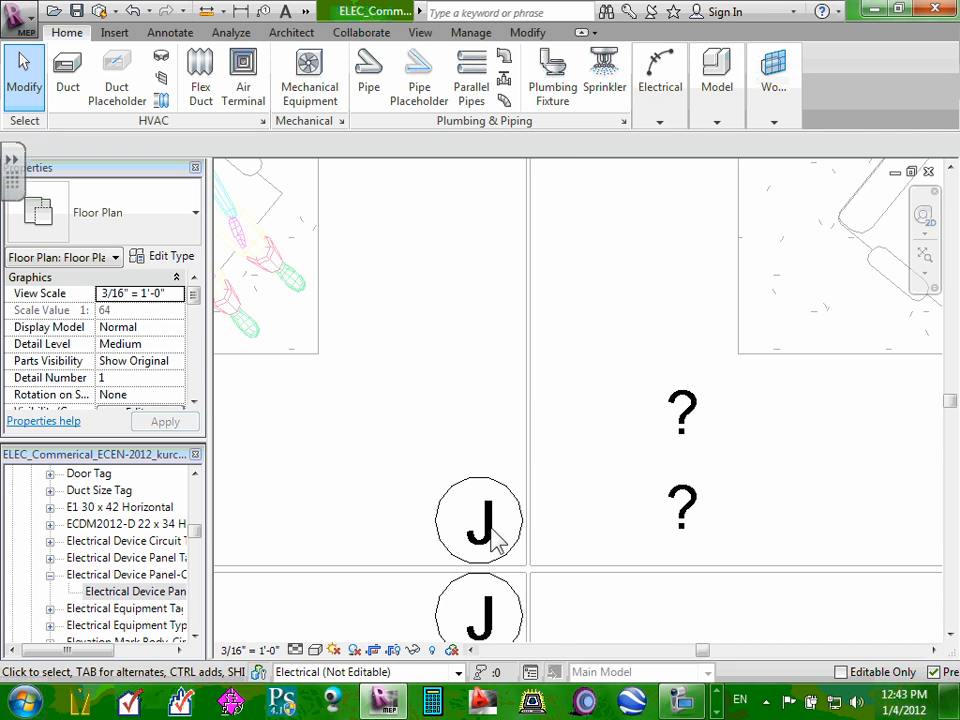
{"action": "scroll", "coordinate": [522, 527], "scroll_direction": "down", "scroll_amount": 2}
{"action": "scroll", "coordinate": [516, 555], "scroll_direction": "up", "scroll_amount": 2}
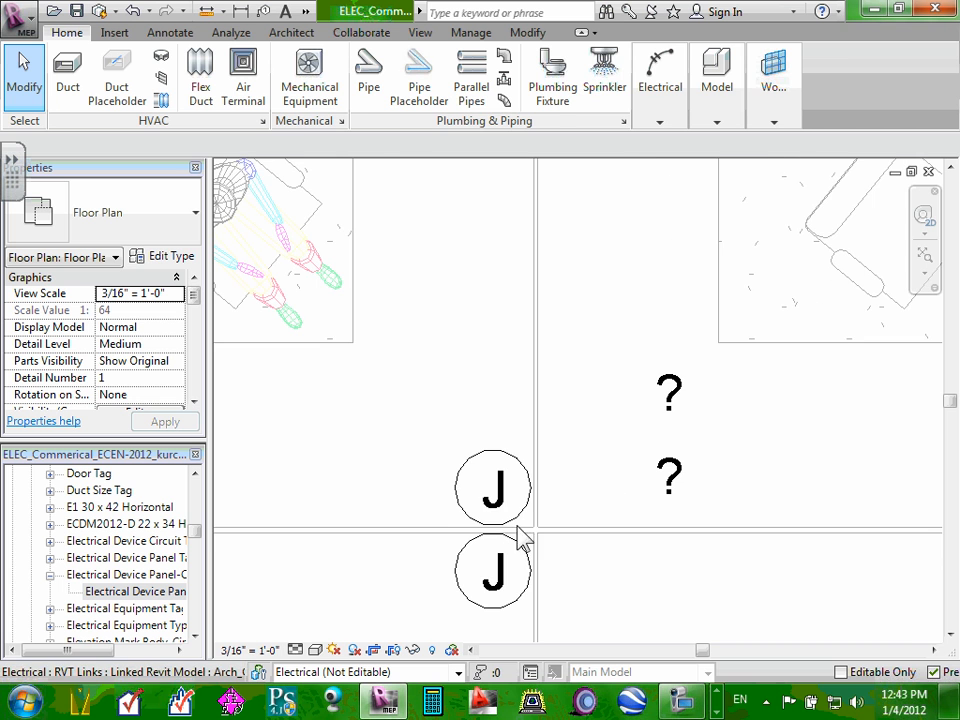
- Check each junction box of the lower pair by selecting it, clear the selection and return to the upper pair
{"action": "left_click_drag", "start_coordinate": [561, 443], "coordinate": [447, 502]}
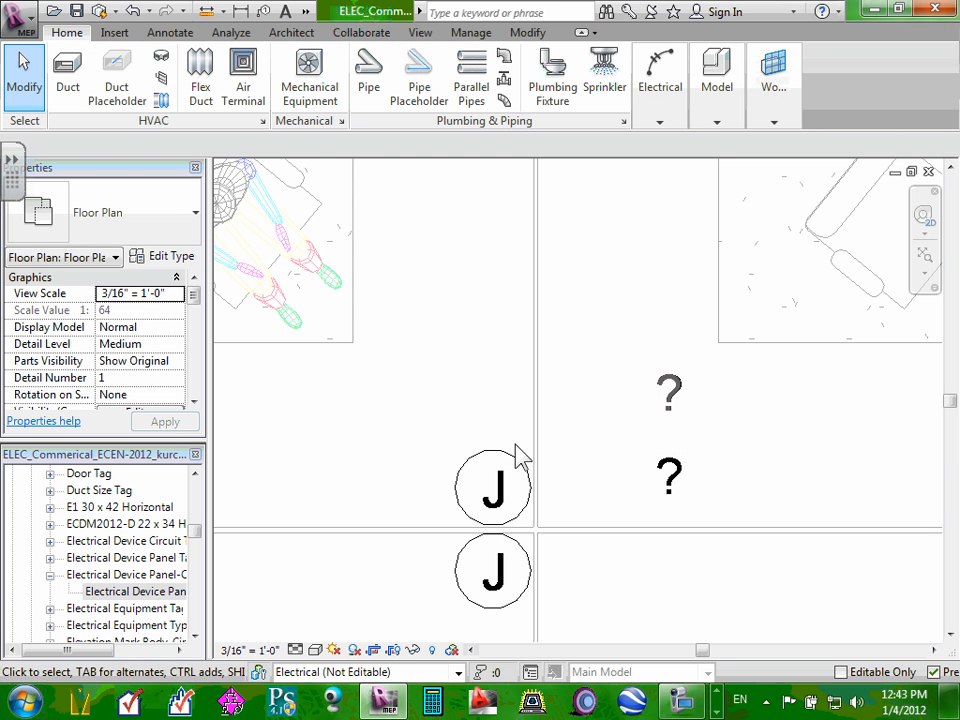
{"action": "left_click", "coordinate": [490, 477]}
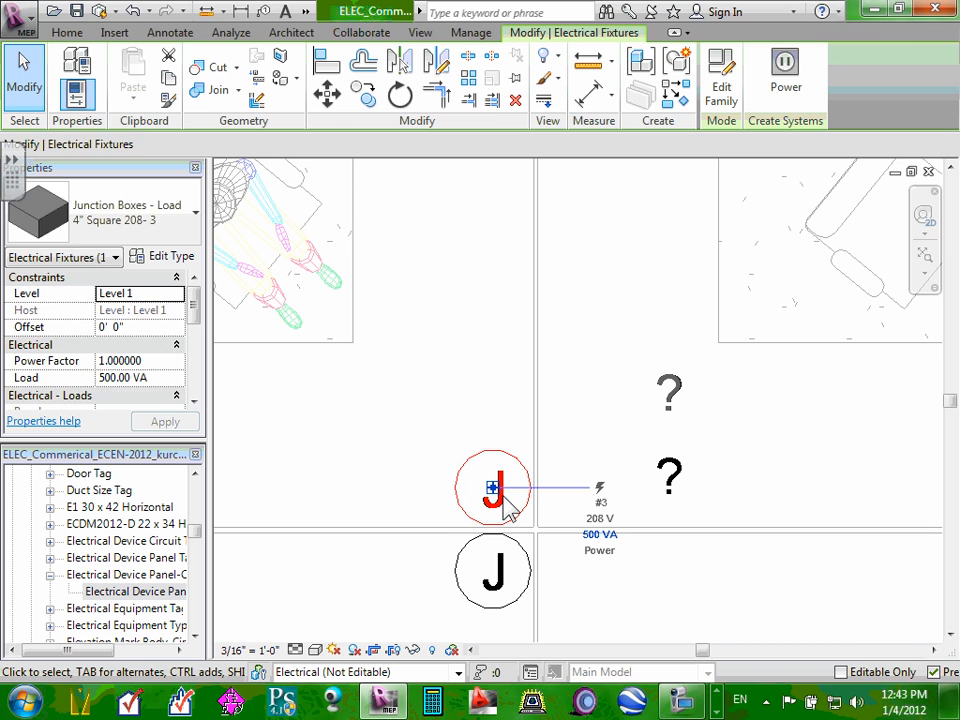
{"action": "key", "text": "Escape"}
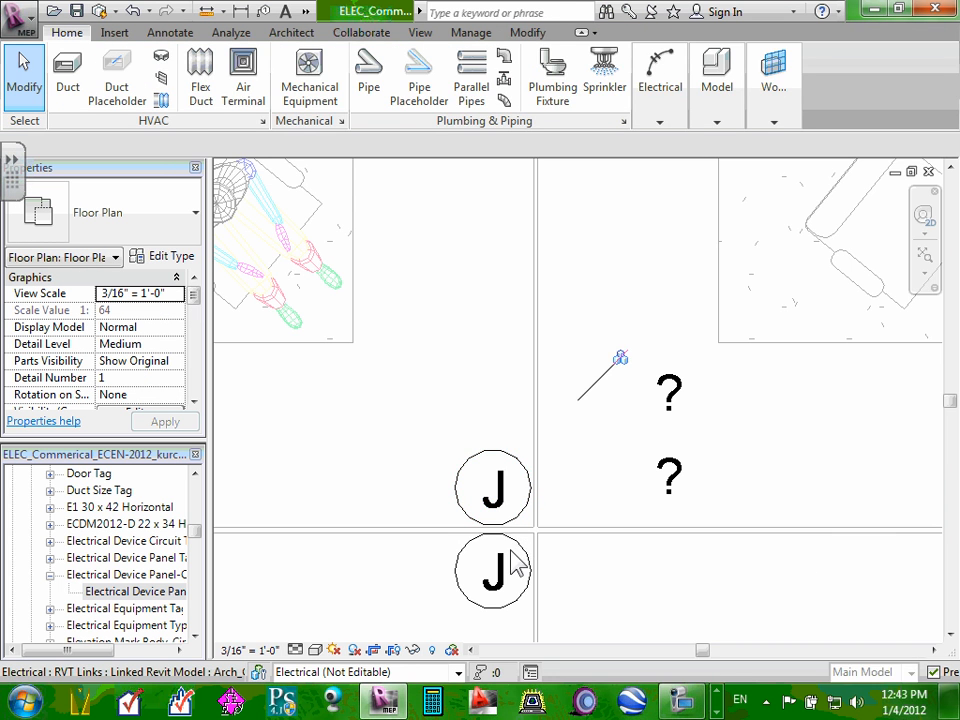
{"action": "left_click", "coordinate": [515, 562]}
{"action": "key", "text": "Escape"}
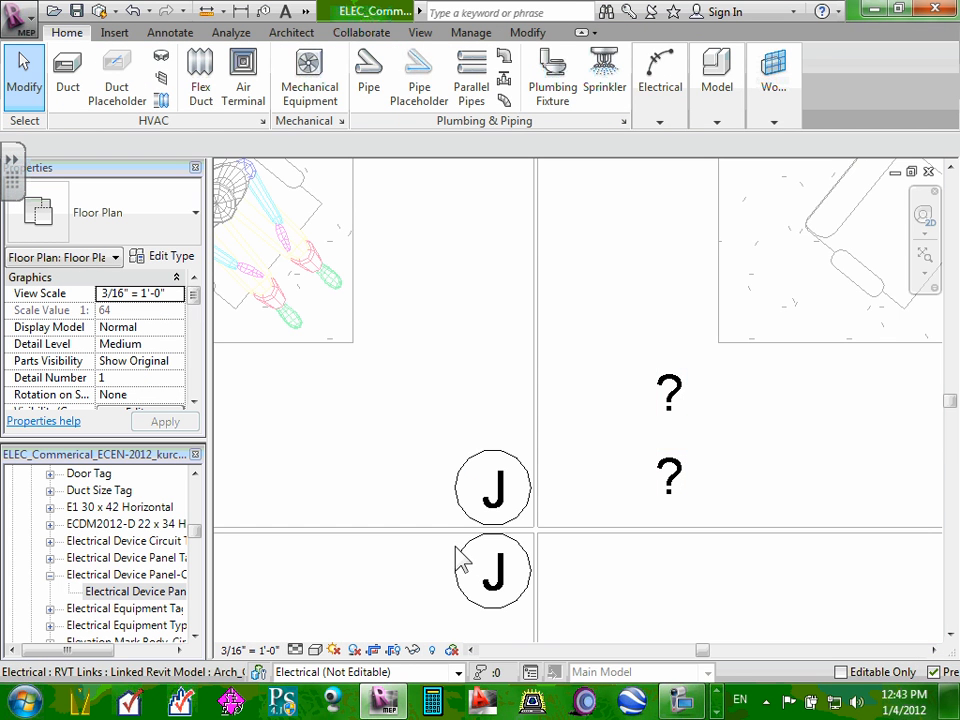
{"action": "scroll", "coordinate": [530, 565], "scroll_direction": "up", "scroll_amount": 6}
{"action": "left_click_drag", "start_coordinate": [524, 507], "coordinate": [494, 526]}
{"action": "key", "text": "Escape"}
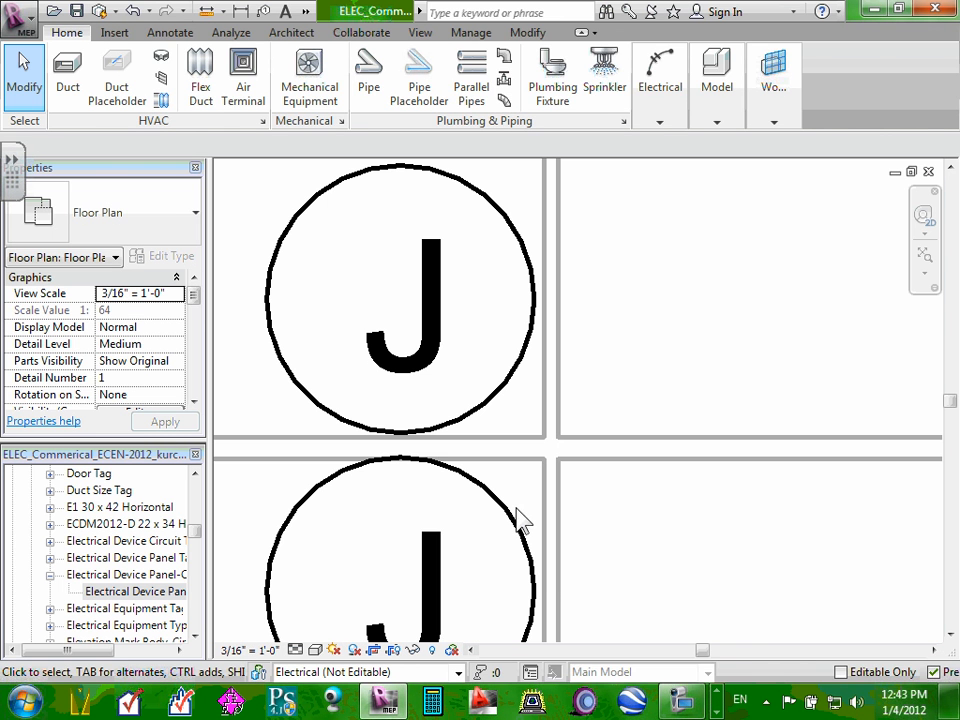
{"action": "left_click", "coordinate": [506, 534]}
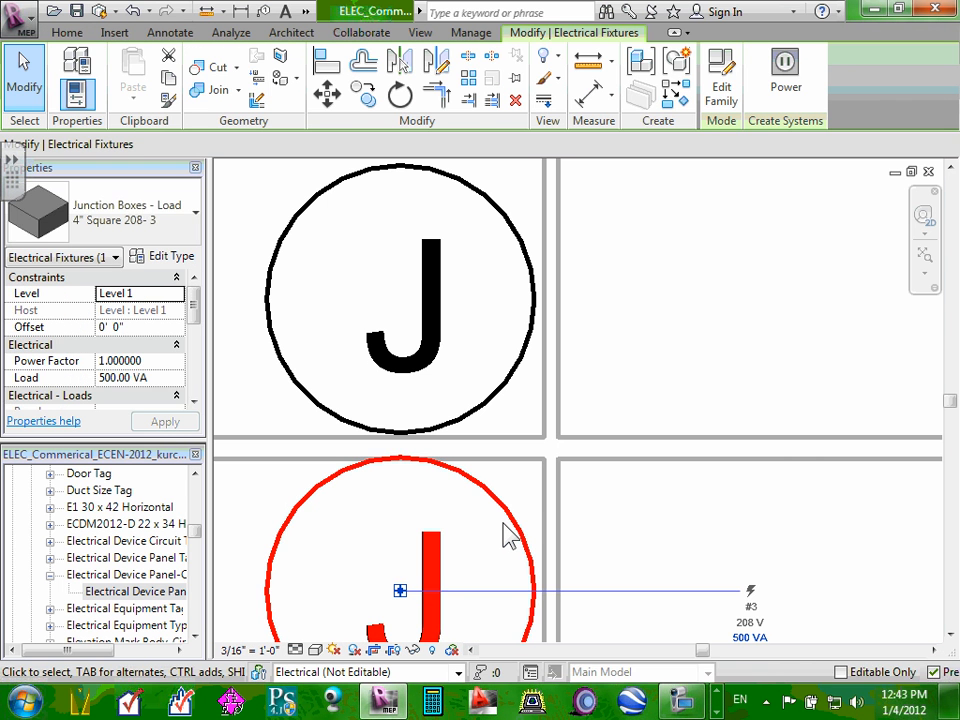
{"action": "key", "text": "Escape"}
{"action": "scroll", "coordinate": [508, 540], "scroll_direction": "down", "scroll_amount": 5}
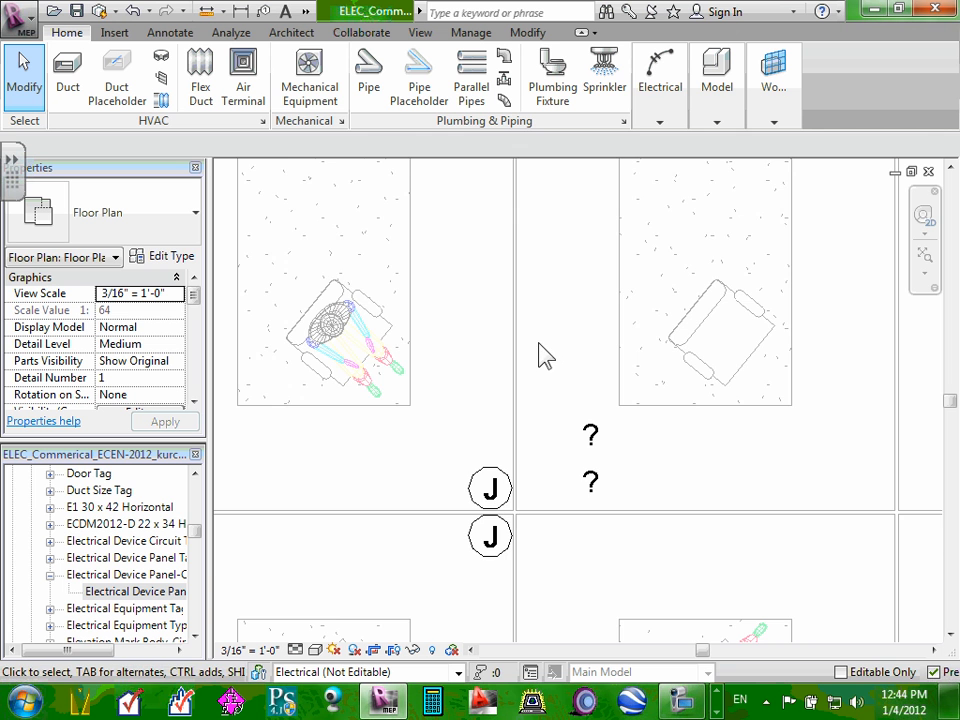
{"action": "scroll", "coordinate": [542, 354], "scroll_direction": "down", "scroll_amount": 3}
{"action": "middle_click_drag", "start_coordinate": [566, 282], "coordinate": [542, 392]}
{"action": "middle_click_drag", "start_coordinate": [531, 290], "coordinate": [493, 314]}
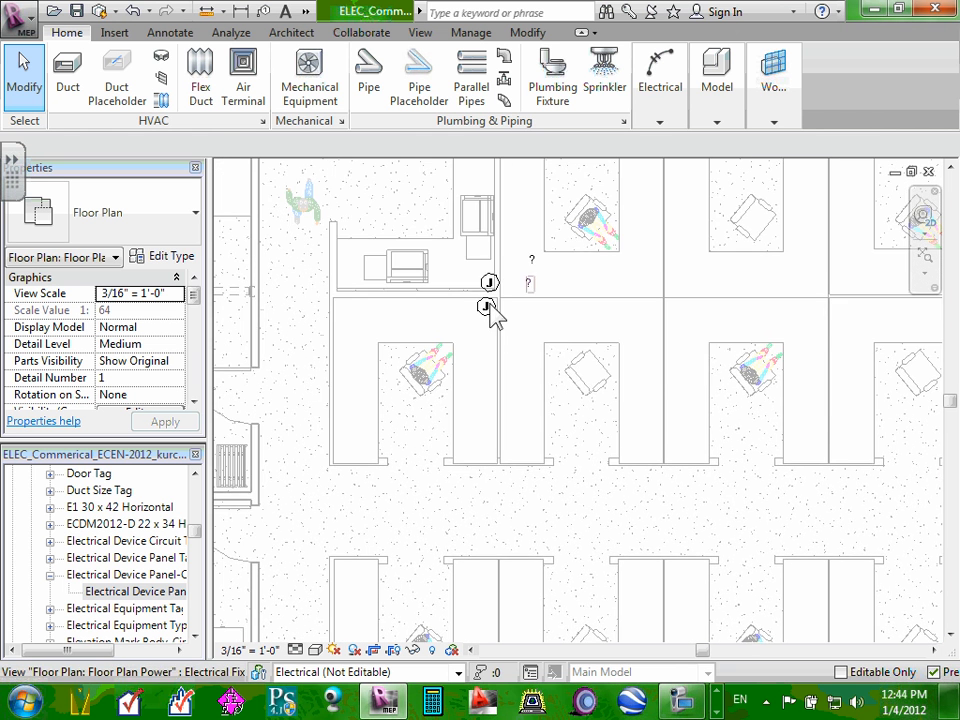
- Select the lower junction box of the upper pair to check its type and load, and clear the selection
{"action": "scroll", "coordinate": [490, 310], "scroll_direction": "up", "scroll_amount": 4}
{"action": "left_click", "coordinate": [505, 311]}
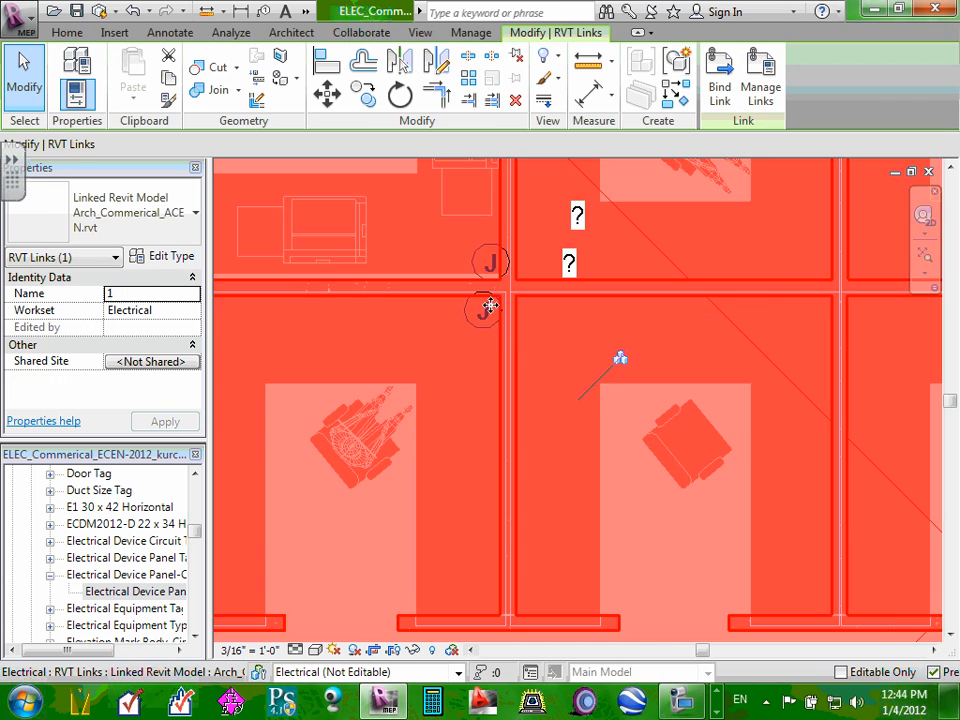
{"action": "scroll", "coordinate": [505, 311], "scroll_direction": "up", "scroll_amount": 2}
{"action": "scroll", "coordinate": [505, 311], "scroll_direction": "up", "scroll_amount": 5}
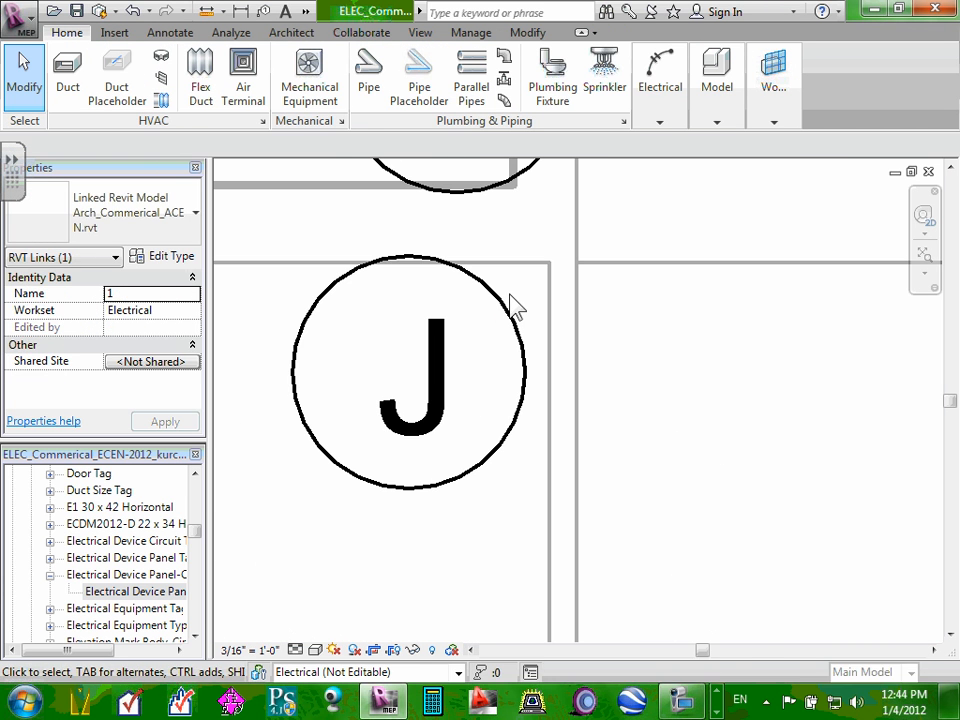
{"action": "key", "text": "Escape"}
{"action": "left_click", "coordinate": [500, 315]}
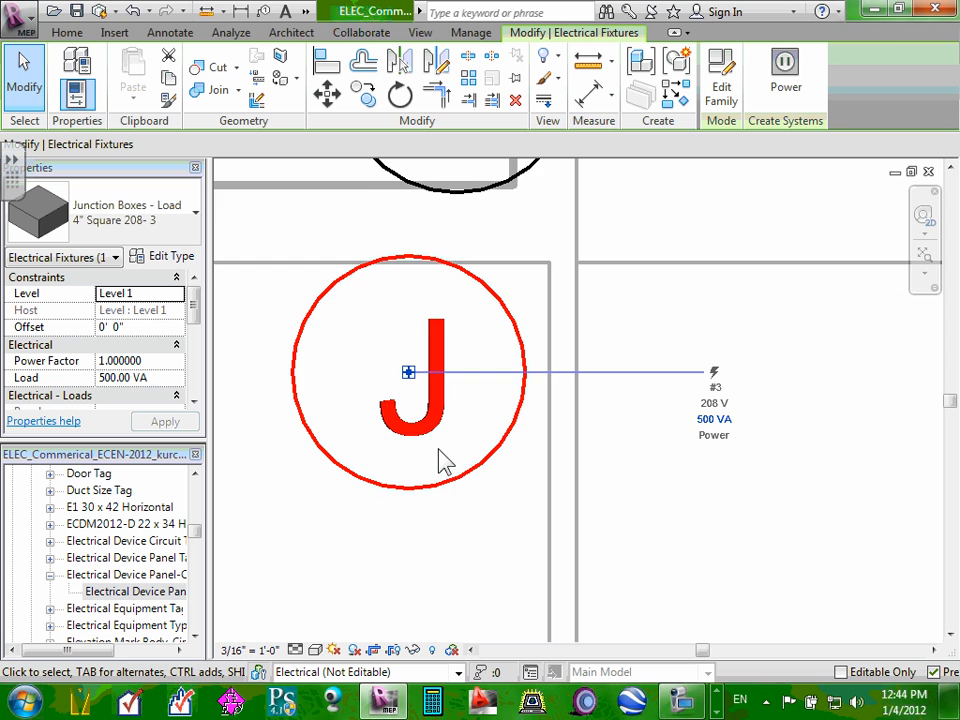
{"action": "scroll", "coordinate": [444, 470], "scroll_direction": "down", "scroll_amount": 5}
{"action": "scroll", "coordinate": [452, 432], "scroll_direction": "down", "scroll_amount": 3}
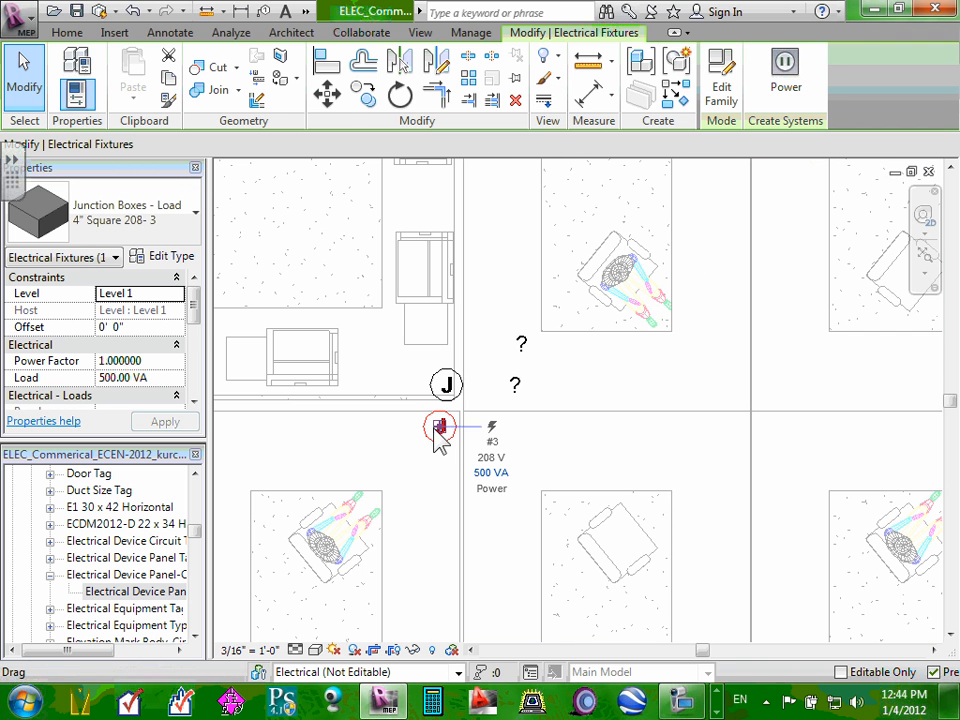
{"action": "key", "text": "Escape"}
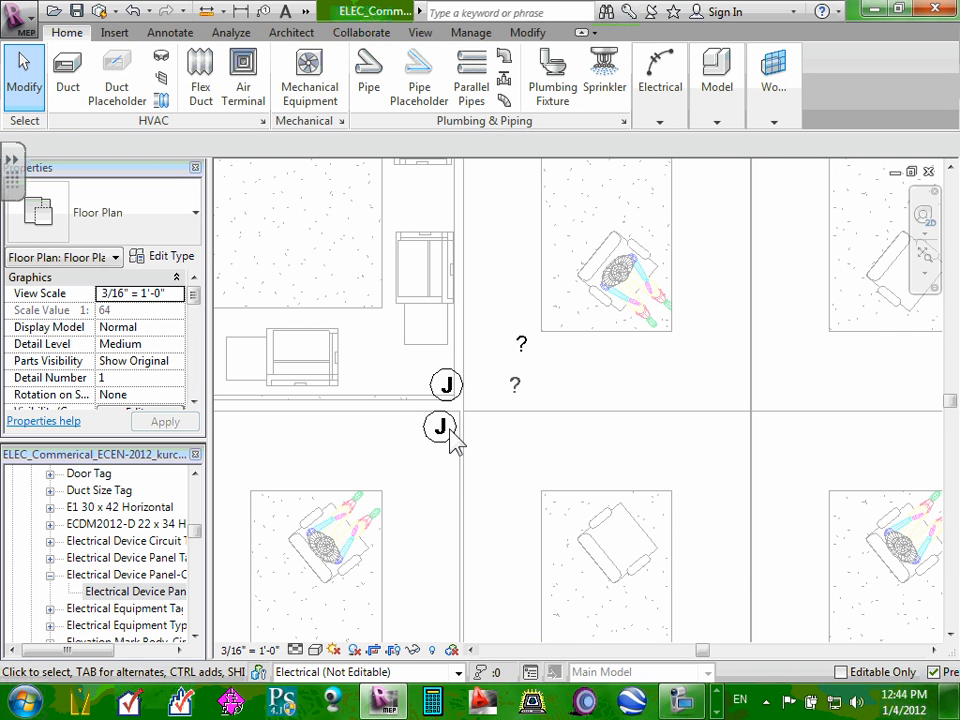
{"action": "scroll", "coordinate": [452, 428], "scroll_direction": "up", "scroll_amount": 2}
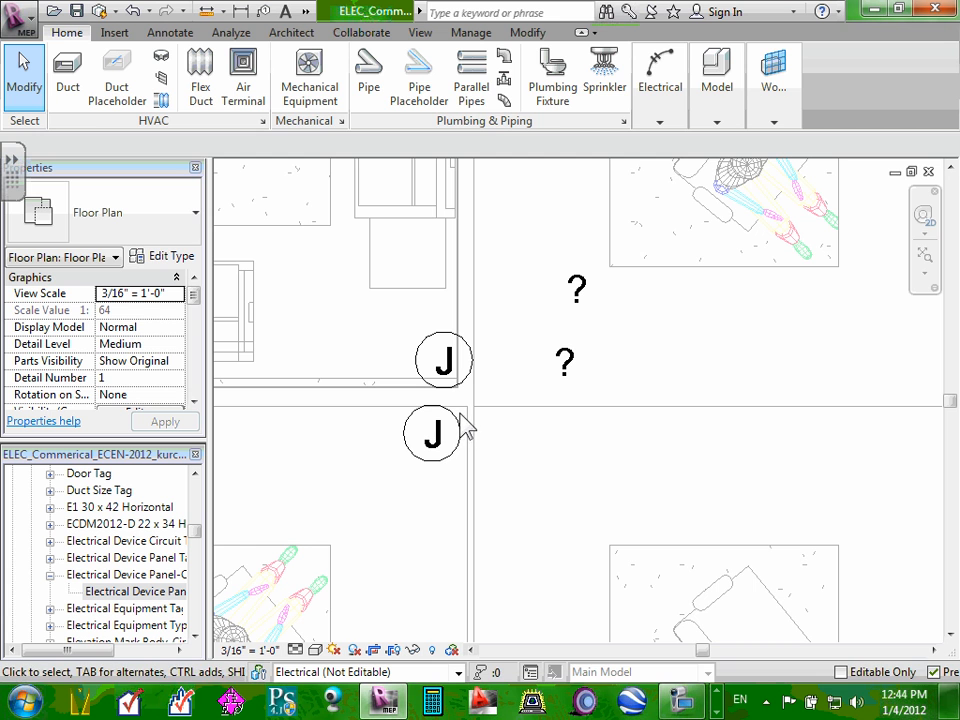
{"action": "left_click_drag", "start_coordinate": [444, 423], "coordinate": [441, 422]}
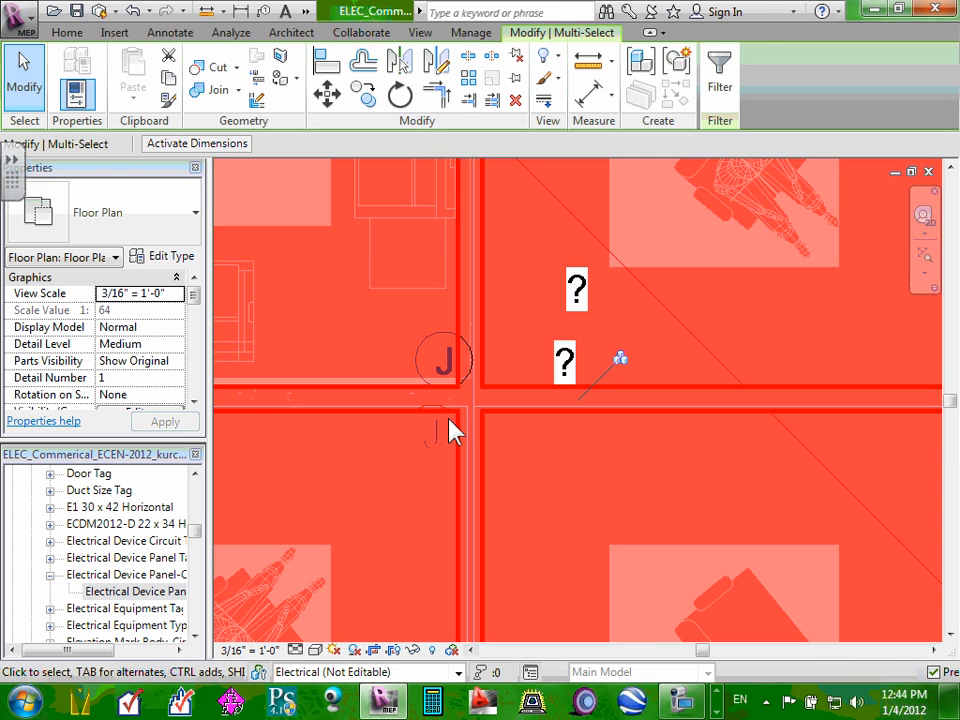
{"action": "key", "text": "Escape"}
{"action": "scroll", "coordinate": [460, 428], "scroll_direction": "up", "scroll_amount": 5}
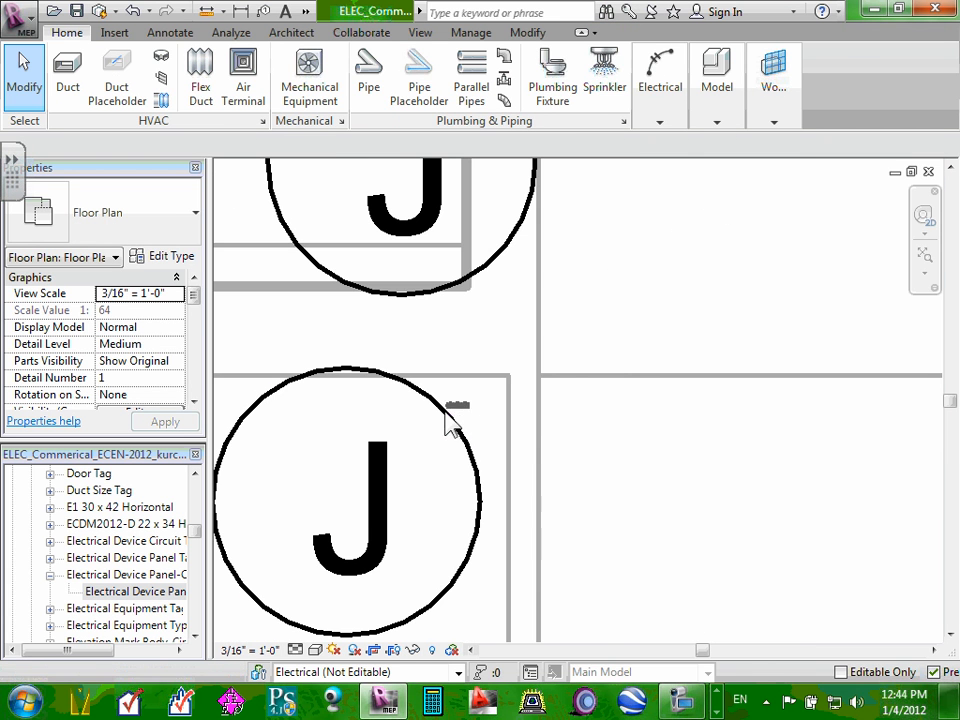
{"action": "left_click_drag", "start_coordinate": [437, 430], "coordinate": [429, 429]}
{"action": "key", "text": "Escape"}
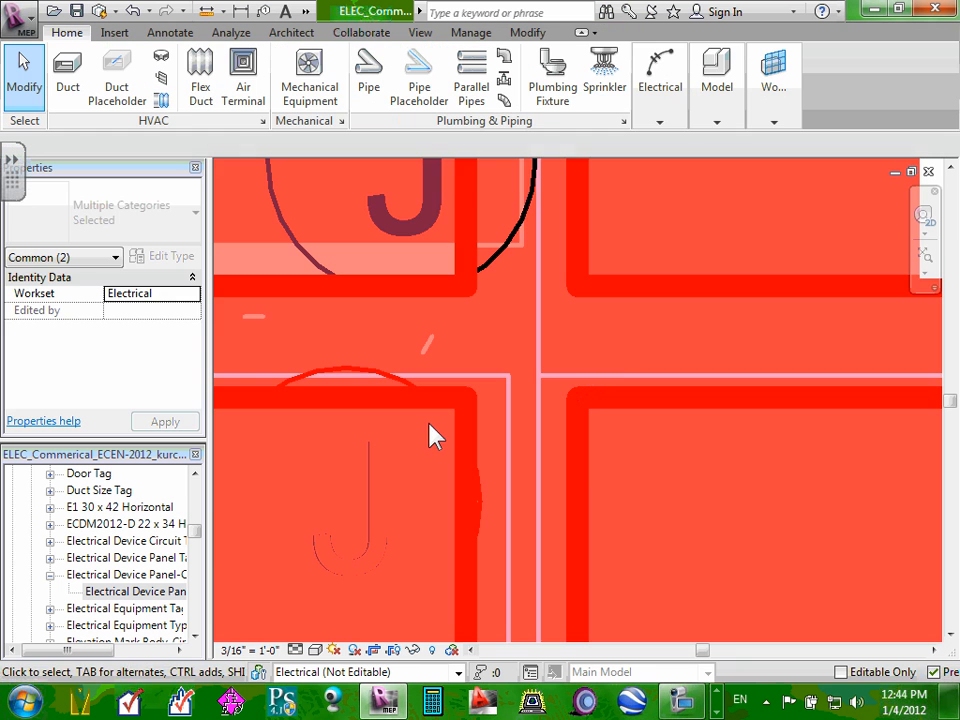
{"action": "scroll", "coordinate": [432, 432], "scroll_direction": "down", "scroll_amount": 5}
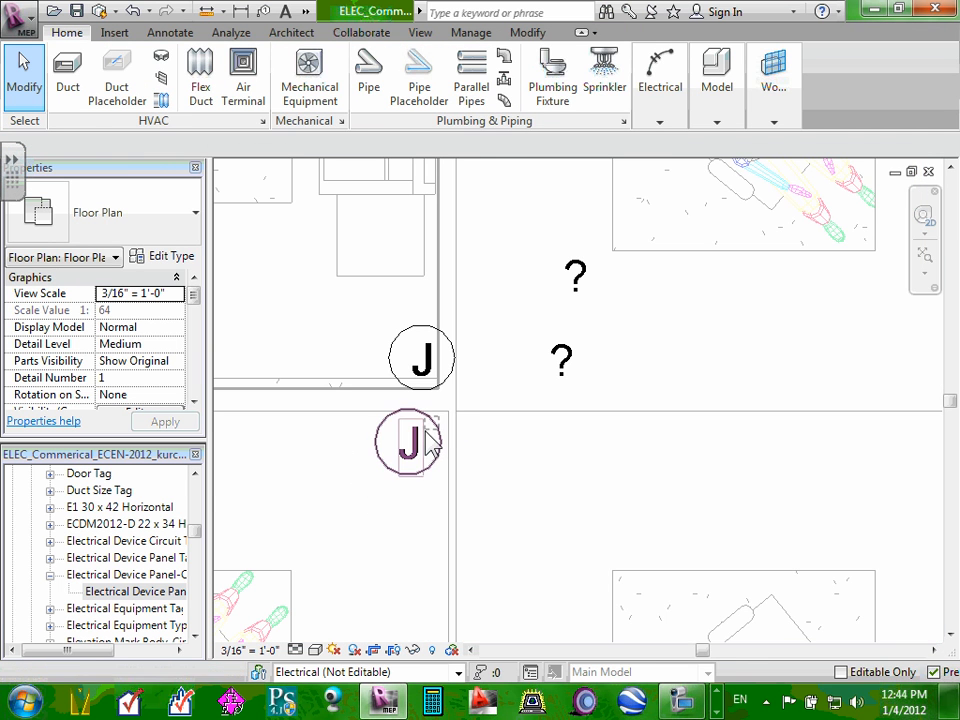
{"action": "left_click_drag", "start_coordinate": [426, 441], "coordinate": [424, 440]}
{"action": "key", "text": "Escape"}
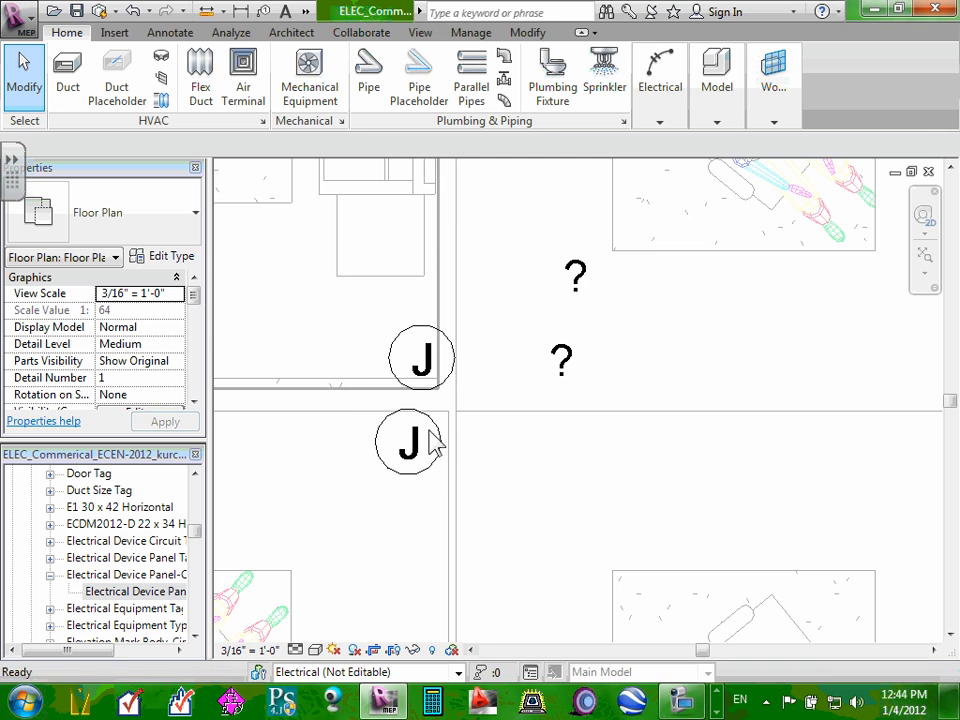
- Check how the upper pair's lower junction box sits among the surrounding partitions while selected, and clear the selection
{"action": "scroll", "coordinate": [446, 429], "scroll_direction": "up", "scroll_amount": 6}
{"action": "scroll", "coordinate": [446, 429], "scroll_direction": "up", "scroll_amount": 3}
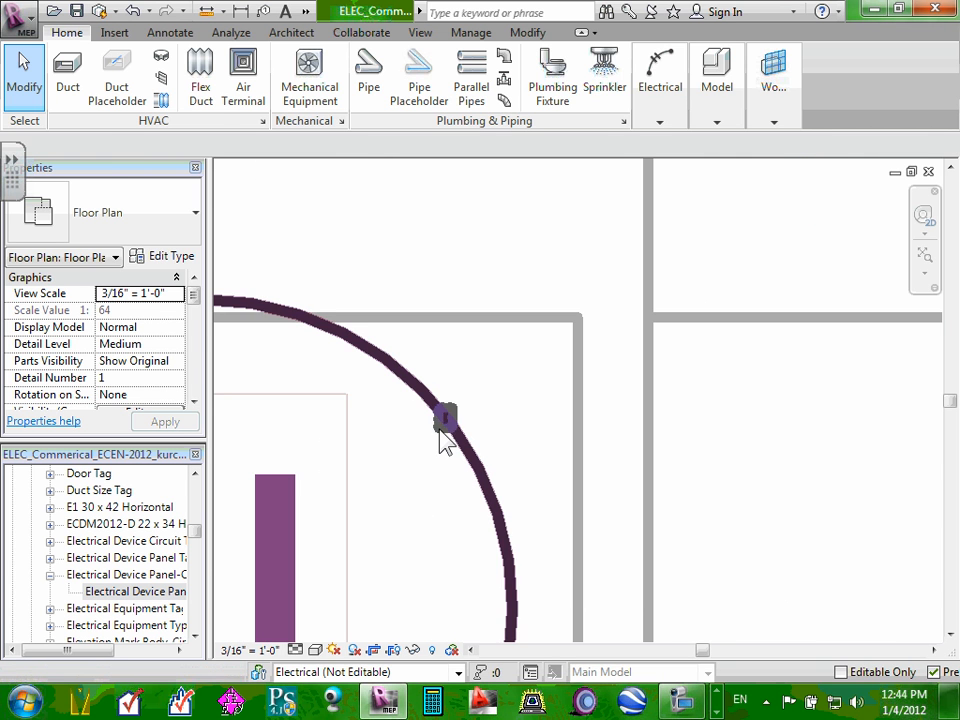
{"action": "left_click", "coordinate": [438, 442]}
{"action": "scroll", "coordinate": [440, 438], "scroll_direction": "down", "scroll_amount": 5}
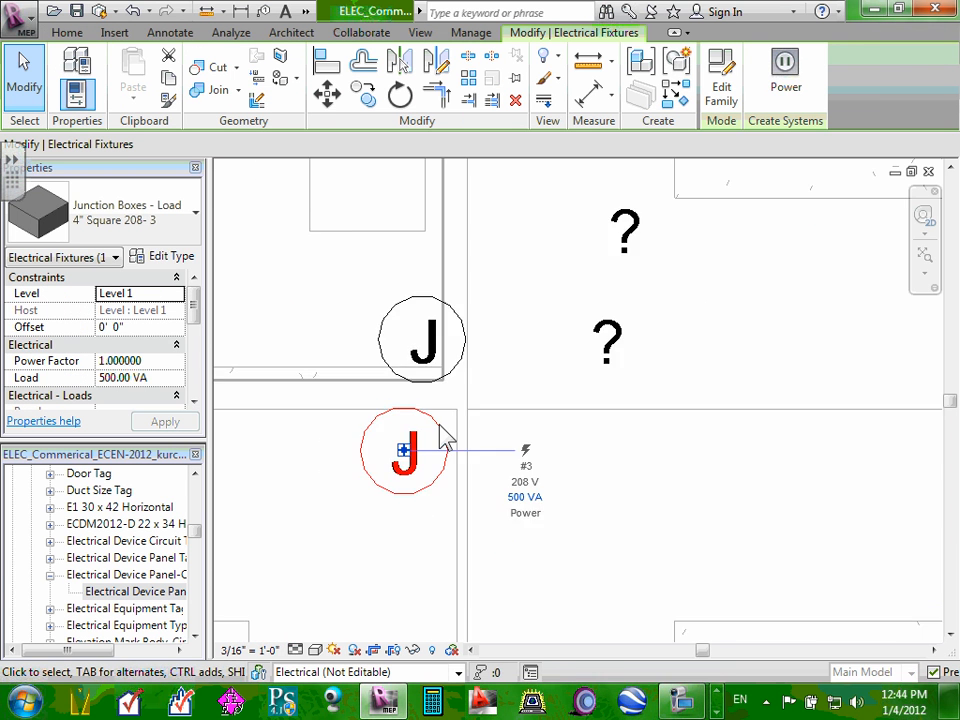
{"action": "scroll", "coordinate": [420, 450], "scroll_direction": "down", "scroll_amount": 2}
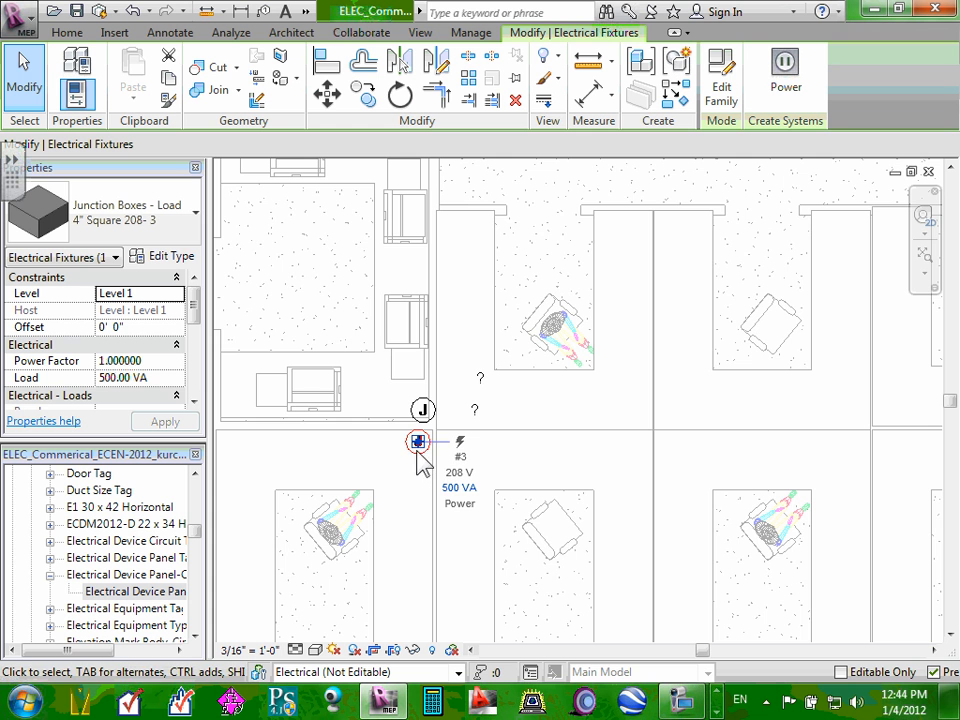
{"action": "scroll", "coordinate": [420, 450], "scroll_direction": "up", "scroll_amount": 2}
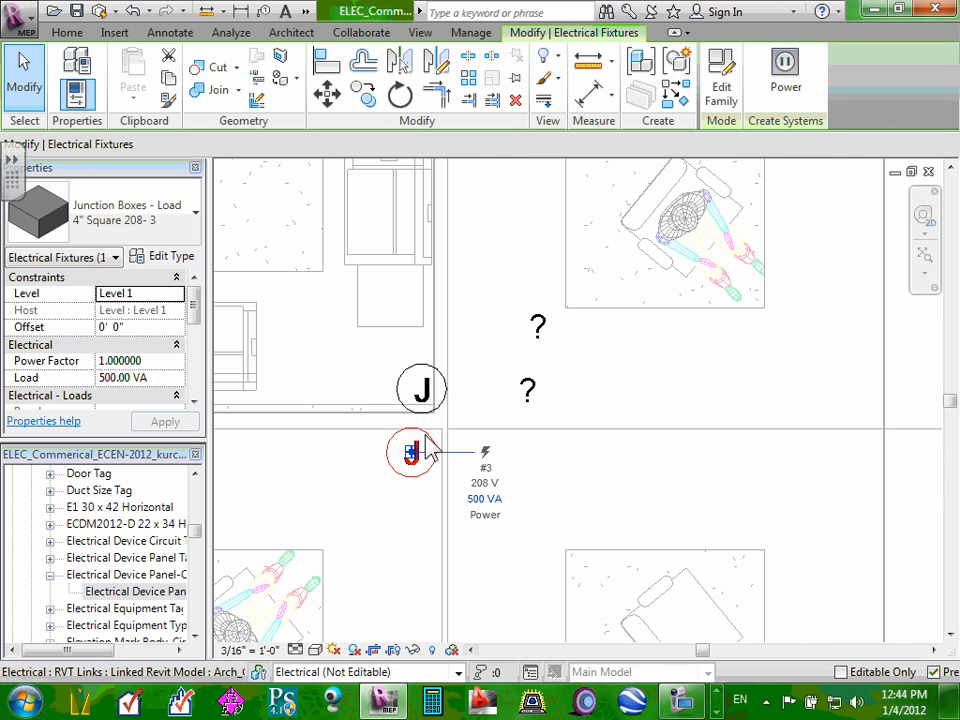
{"action": "left_click", "coordinate": [428, 446]}
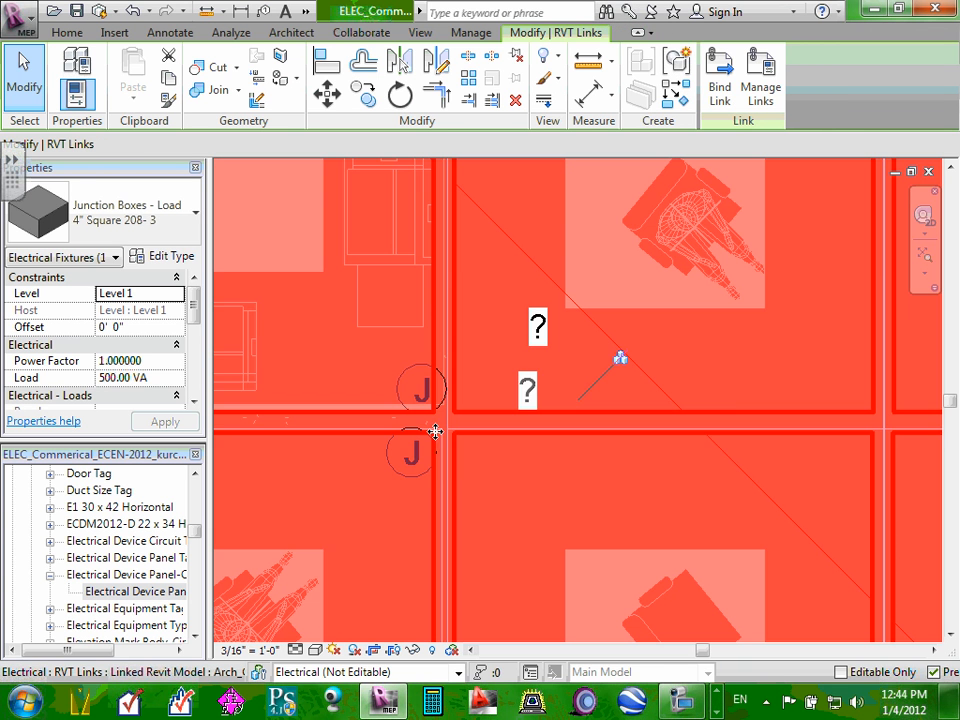
{"action": "key", "text": "Escape"}
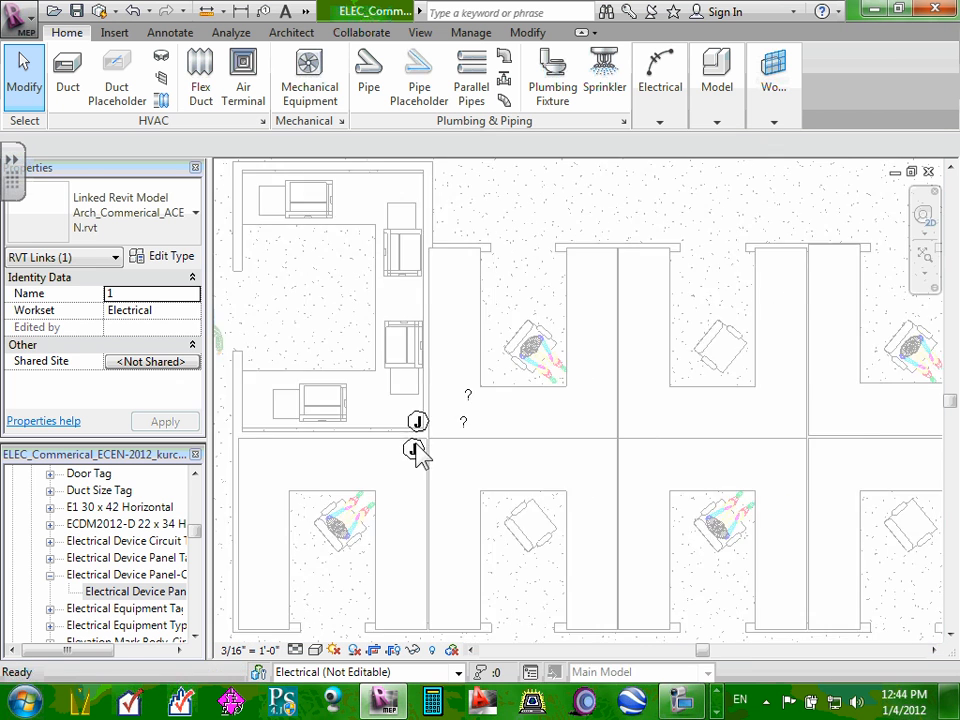
- Review both pairs of junction boxes in the overall plan against the electrical panels and workstation rows
{"action": "scroll", "coordinate": [418, 450], "scroll_direction": "down", "scroll_amount": 5}
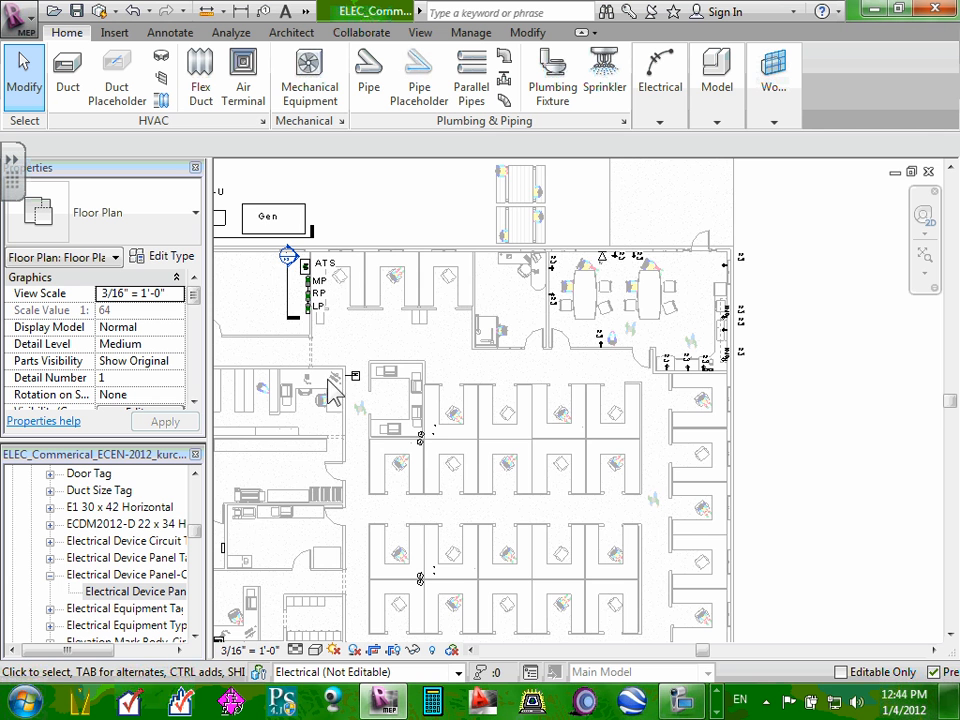
{"action": "scroll", "coordinate": [435, 454], "scroll_direction": "up", "scroll_amount": 3}
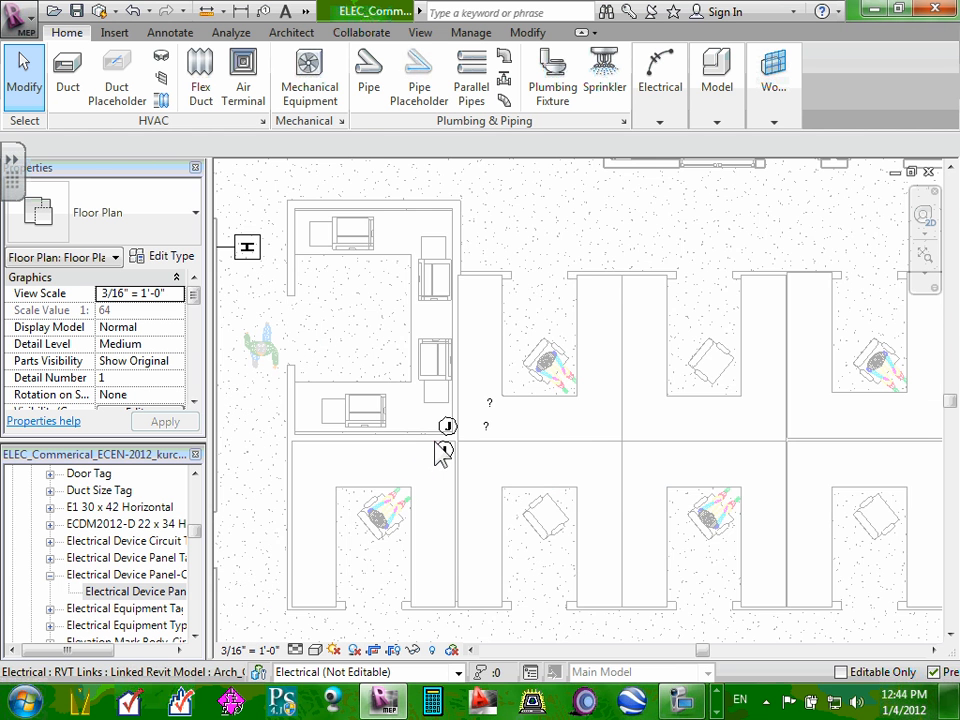
{"action": "scroll", "coordinate": [435, 476], "scroll_direction": "down", "scroll_amount": 4}
{"action": "scroll", "coordinate": [427, 607], "scroll_direction": "down", "scroll_amount": 2}
{"action": "scroll", "coordinate": [439, 589], "scroll_direction": "up", "scroll_amount": 4}
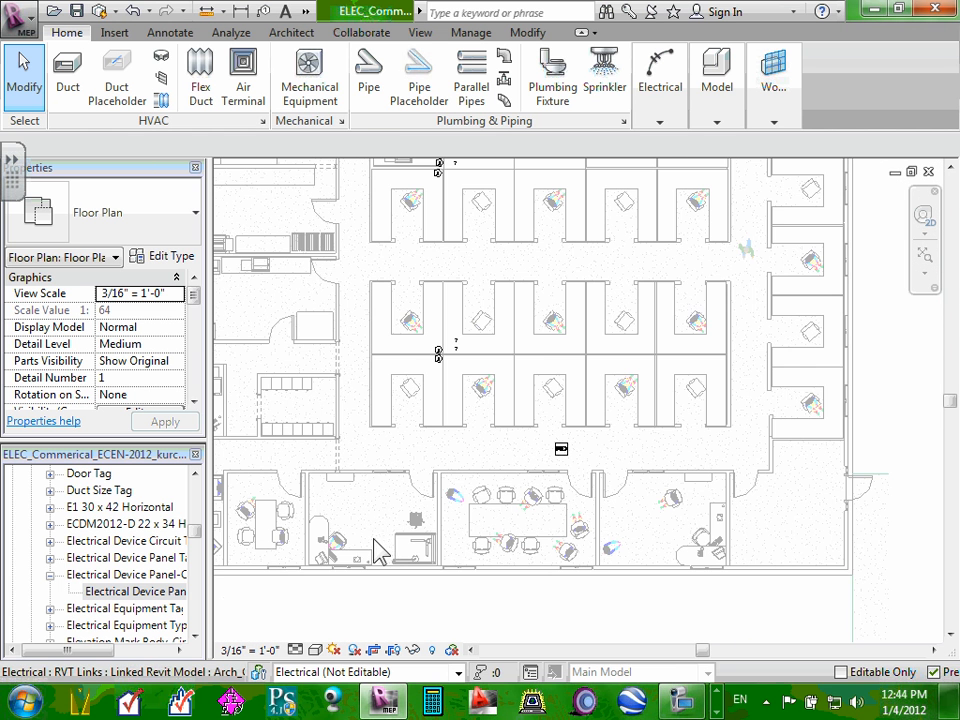
- Create a power circuit for the upper junction box of the lower pair
{"action": "scroll", "coordinate": [425, 355], "scroll_direction": "up", "scroll_amount": 3}
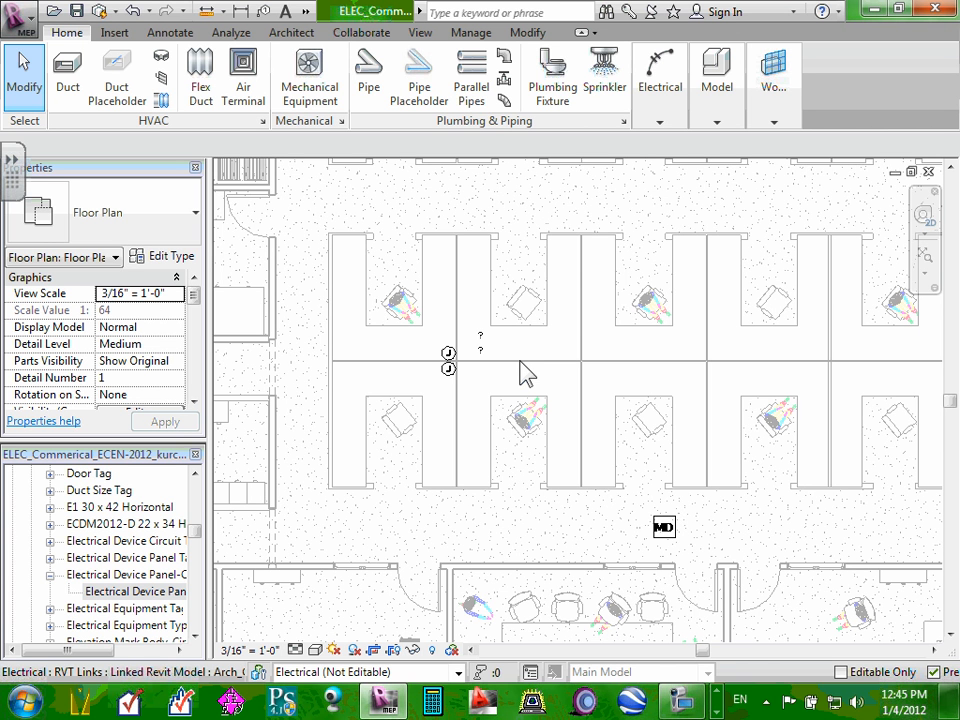
{"action": "scroll", "coordinate": [450, 360], "scroll_direction": "up", "scroll_amount": 3}
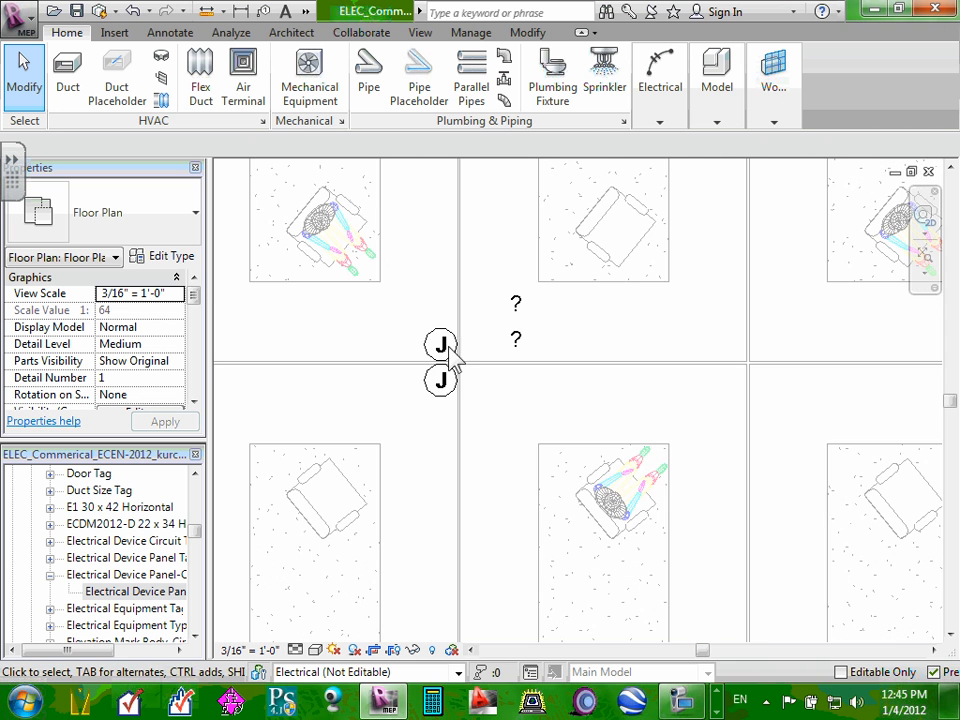
{"action": "scroll", "coordinate": [460, 342], "scroll_direction": "up", "scroll_amount": 3}
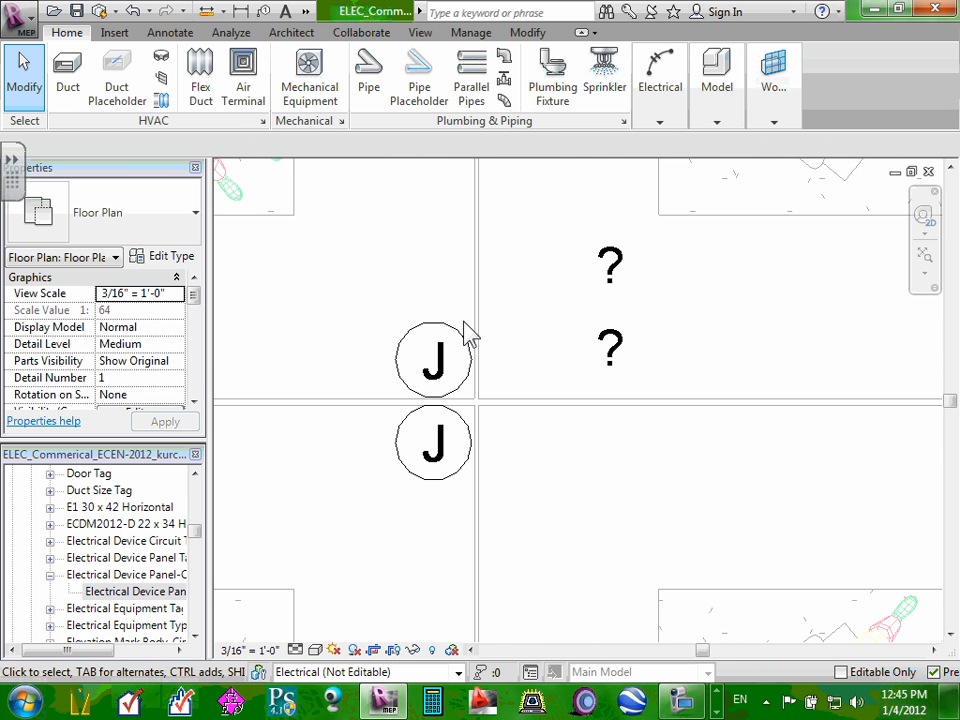
{"action": "scroll", "coordinate": [455, 345], "scroll_direction": "up", "scroll_amount": 2}
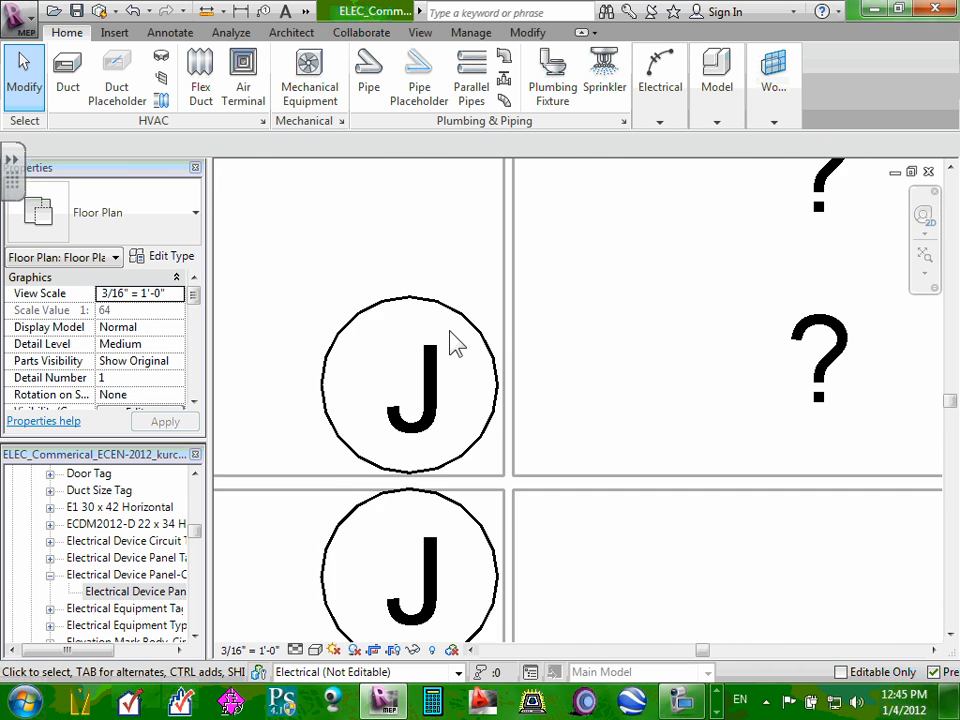
{"action": "scroll", "coordinate": [458, 344], "scroll_direction": "up", "scroll_amount": 2}
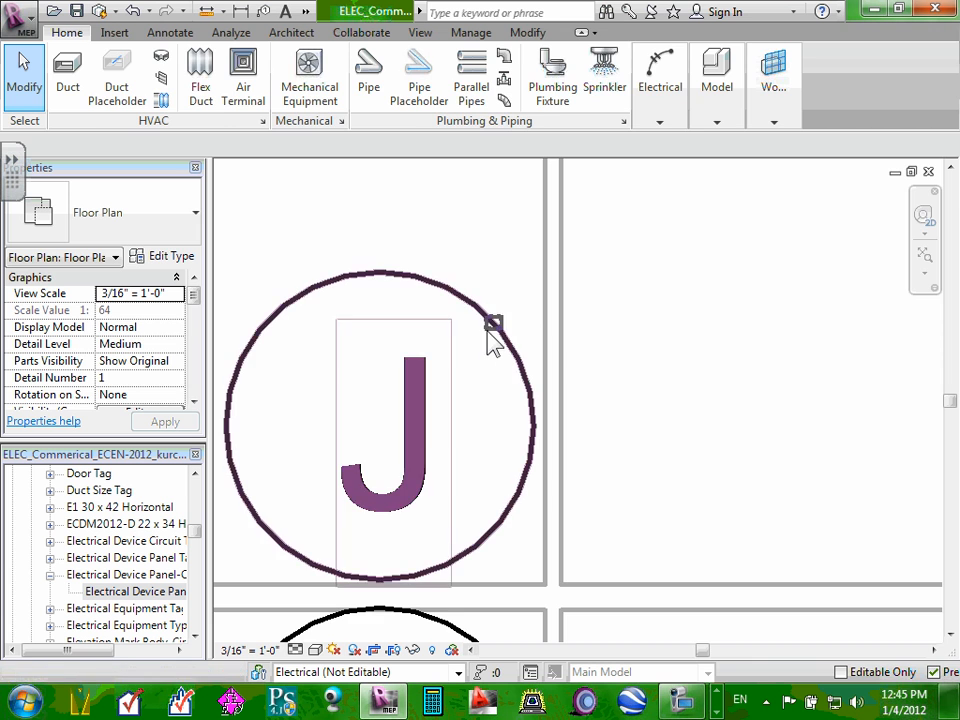
{"action": "left_click", "coordinate": [490, 336]}
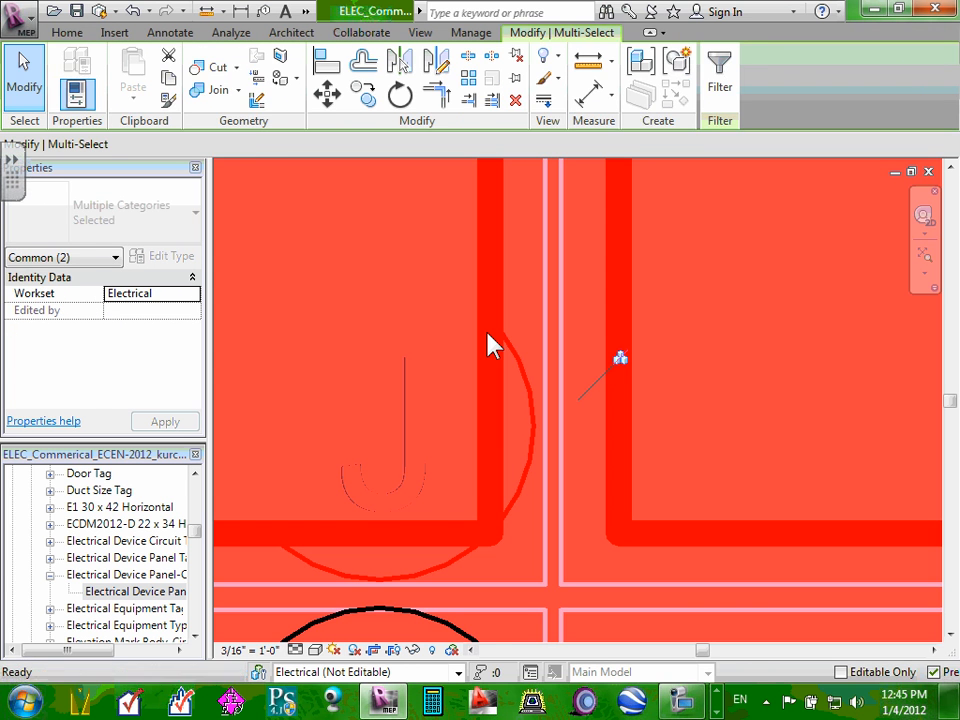
{"action": "key", "text": "Escape"}
{"action": "scroll", "coordinate": [514, 349], "scroll_direction": "up", "scroll_amount": 3}
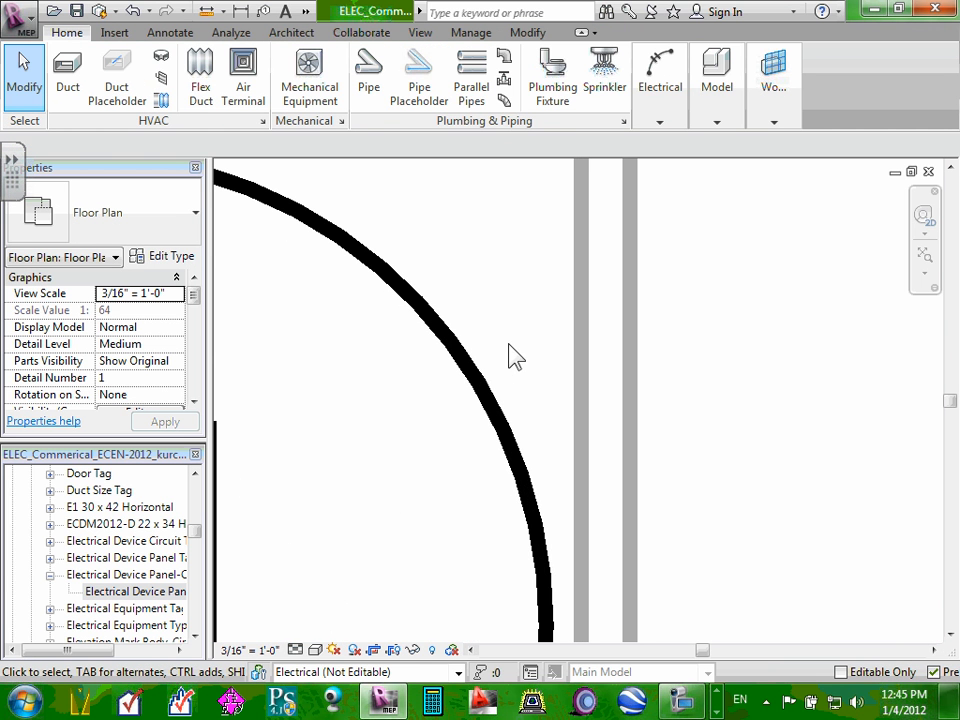
{"action": "left_click", "coordinate": [471, 384]}
{"action": "scroll", "coordinate": [470, 398], "scroll_direction": "down", "scroll_amount": 4}
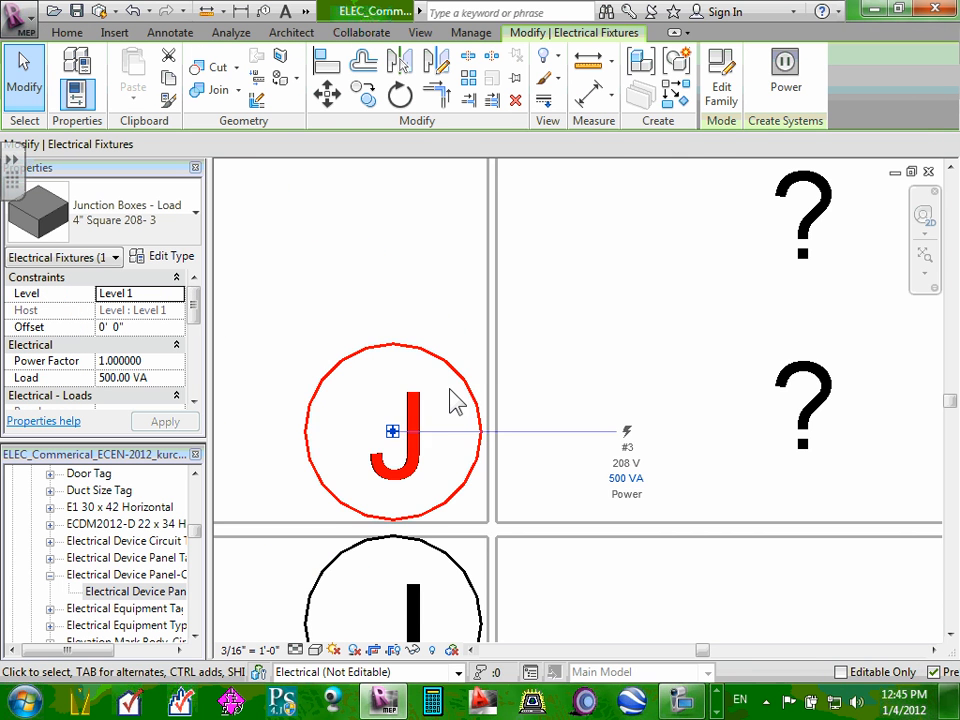
{"action": "scroll", "coordinate": [452, 400], "scroll_direction": "down", "scroll_amount": 2}
{"action": "scroll", "coordinate": [452, 400], "scroll_direction": "down", "scroll_amount": 2}
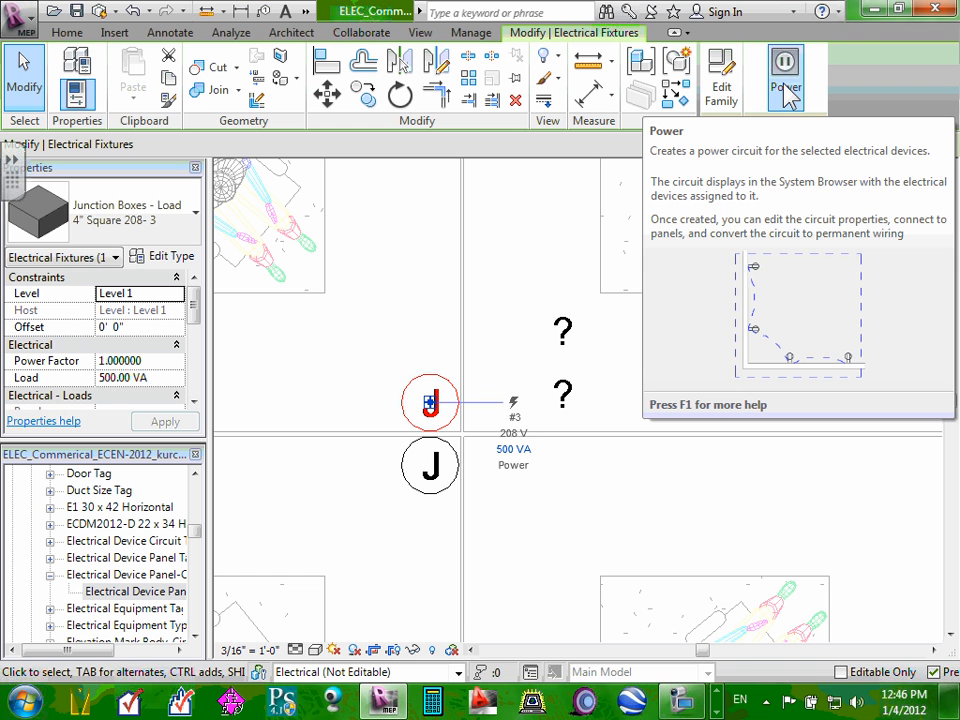
{"action": "left_click", "coordinate": [785, 88]}
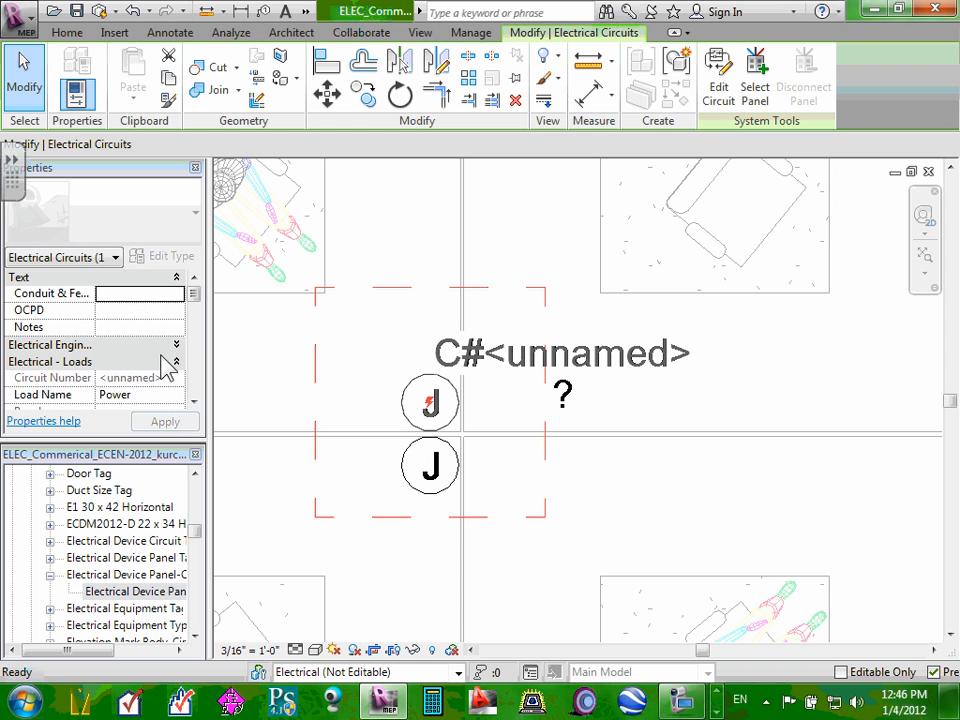
- Check the new circuit's load properties down to its Load Name, clear the selection and return to the workstation overview
{"action": "left_click", "coordinate": [195, 400]}
{"action": "left_click", "coordinate": [195, 402]}
{"action": "left_click", "coordinate": [195, 402]}
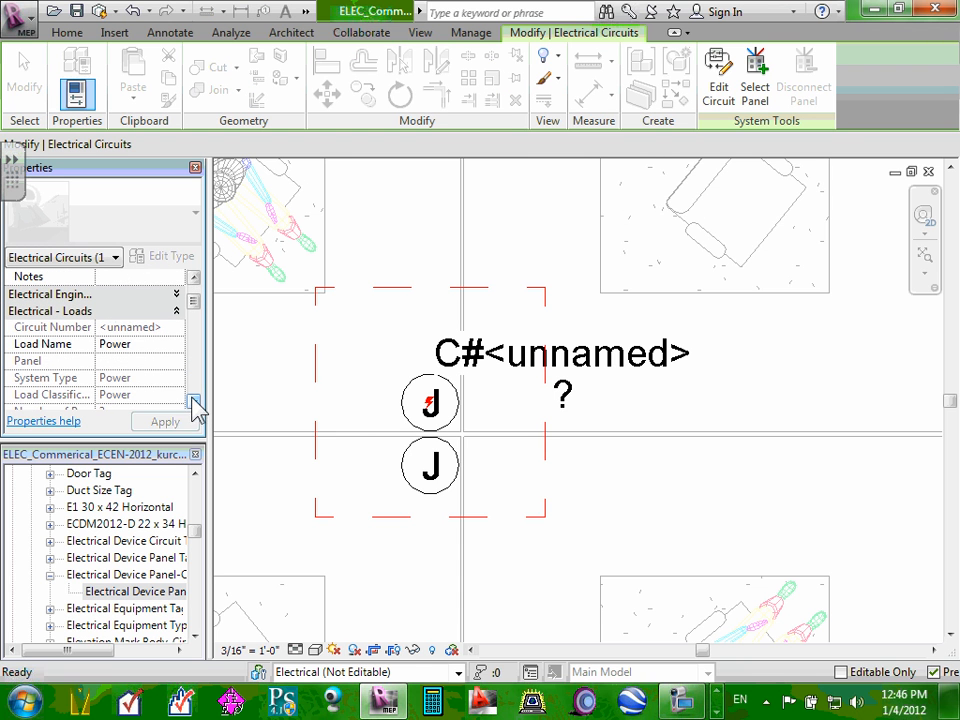
{"action": "left_click", "coordinate": [133, 343]}
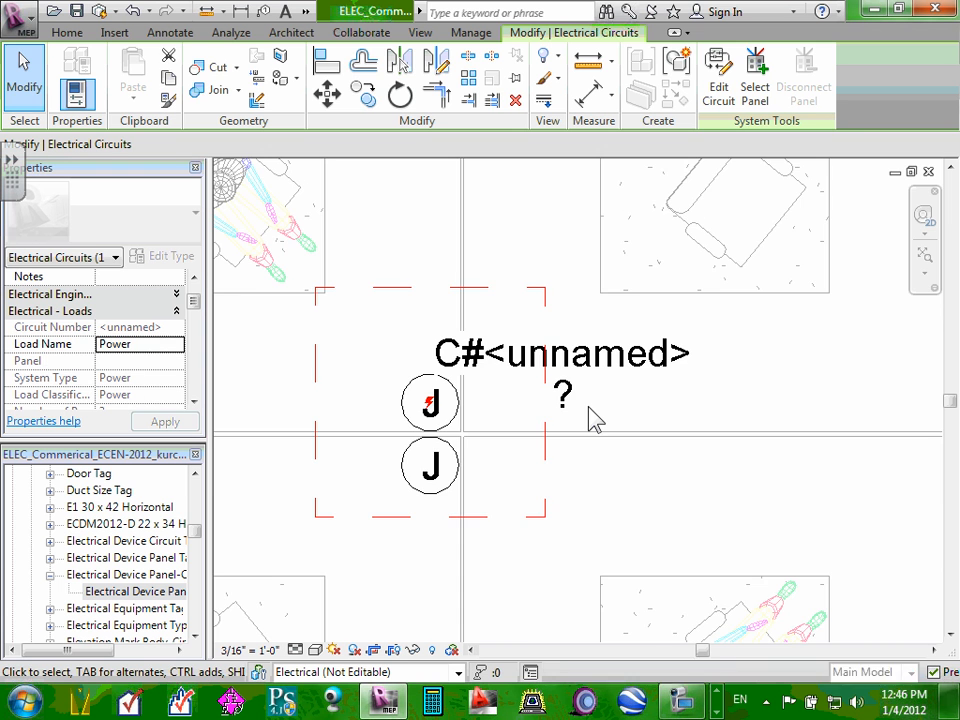
{"action": "scroll", "coordinate": [590, 420], "scroll_direction": "down", "scroll_amount": 5}
{"action": "scroll", "coordinate": [592, 420], "scroll_direction": "down", "scroll_amount": 3}
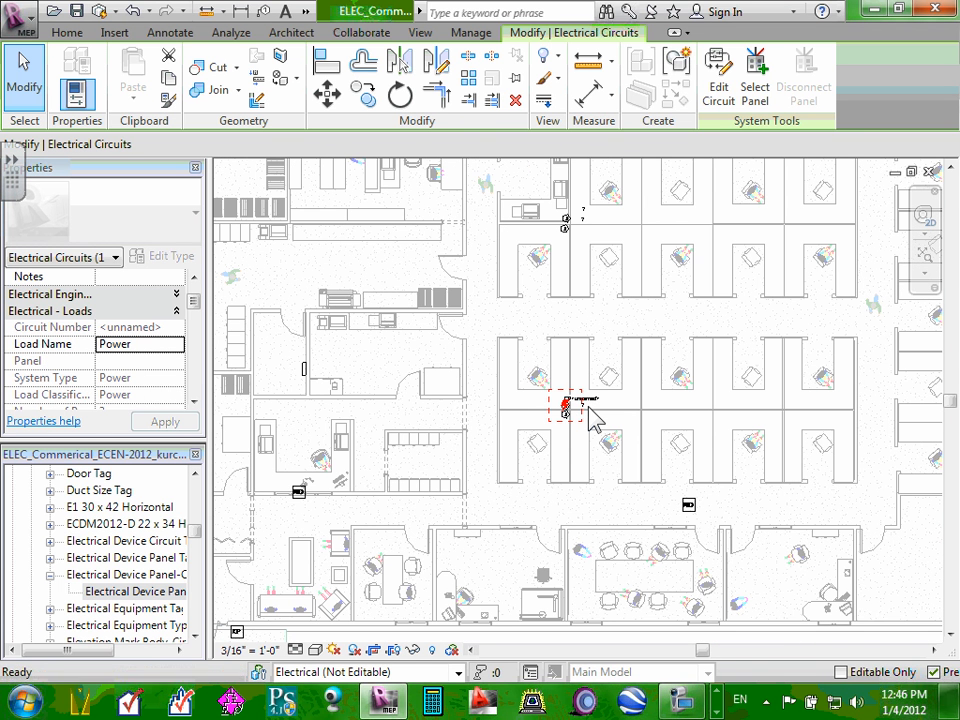
{"action": "key", "text": "Escape"}
{"action": "scroll", "coordinate": [625, 220], "scroll_direction": "down", "scroll_amount": 4}
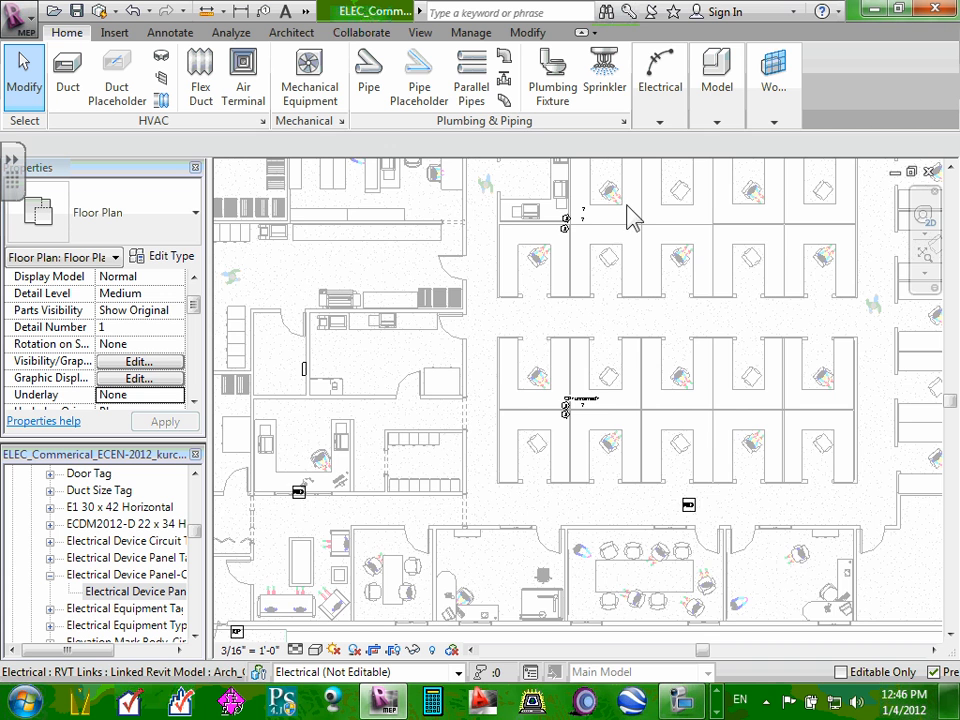
{"action": "middle_click_drag", "start_coordinate": [636, 208], "coordinate": [646, 232]}
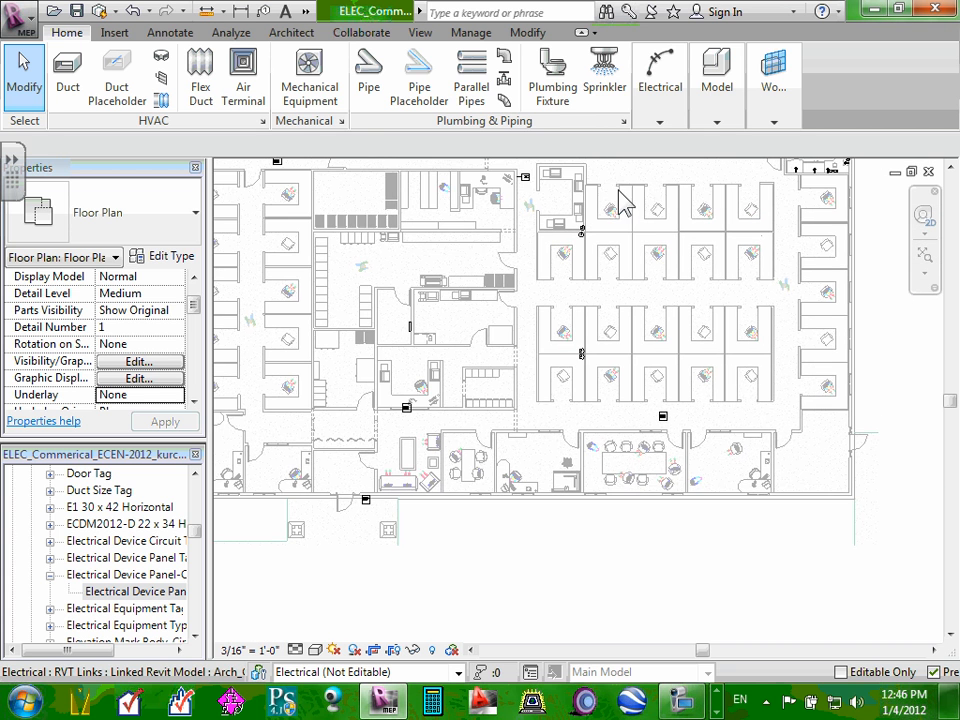
- Create a power circuit for the upper junction box of the upper pair
{"action": "scroll", "coordinate": [570, 260], "scroll_direction": "up", "scroll_amount": 5}
{"action": "scroll", "coordinate": [521, 384], "scroll_direction": "up", "scroll_amount": 2}
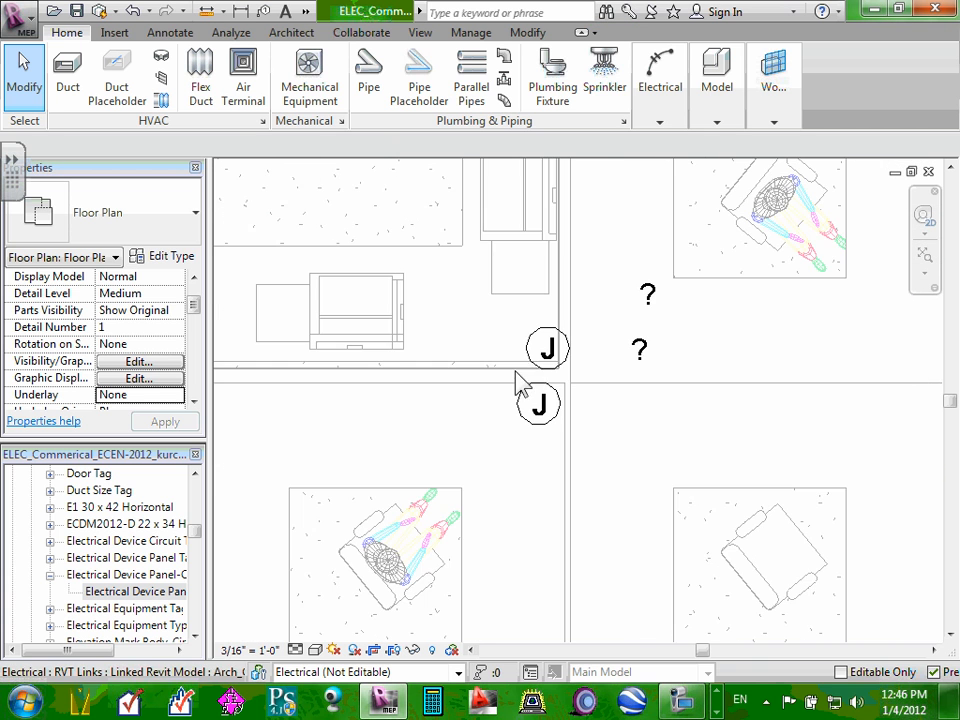
{"action": "scroll", "coordinate": [565, 349], "scroll_direction": "up", "scroll_amount": 3}
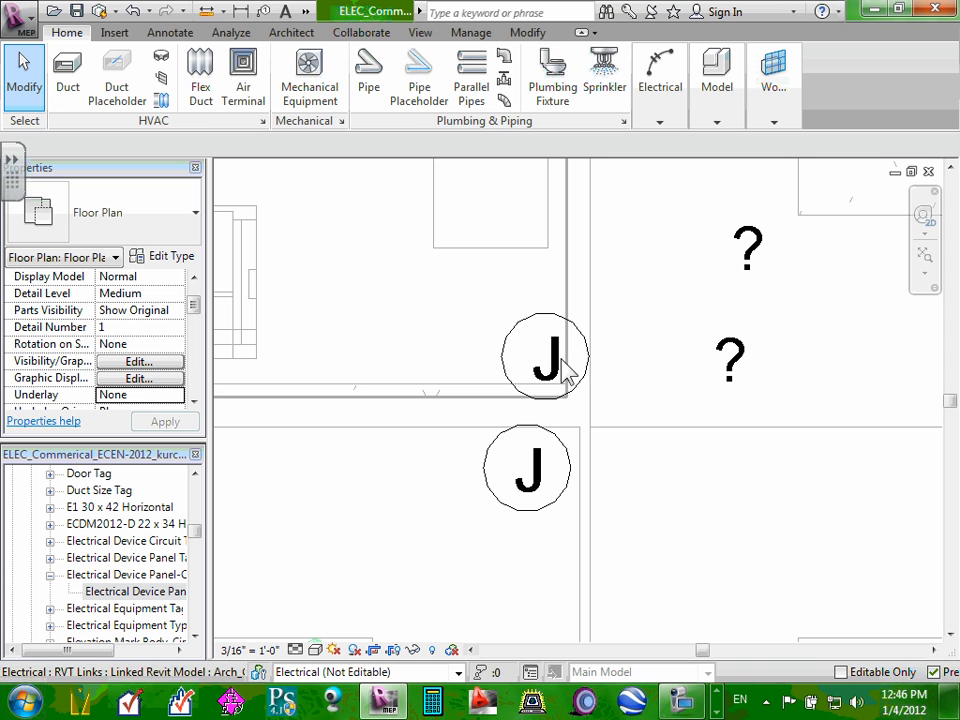
{"action": "left_click", "coordinate": [560, 395]}
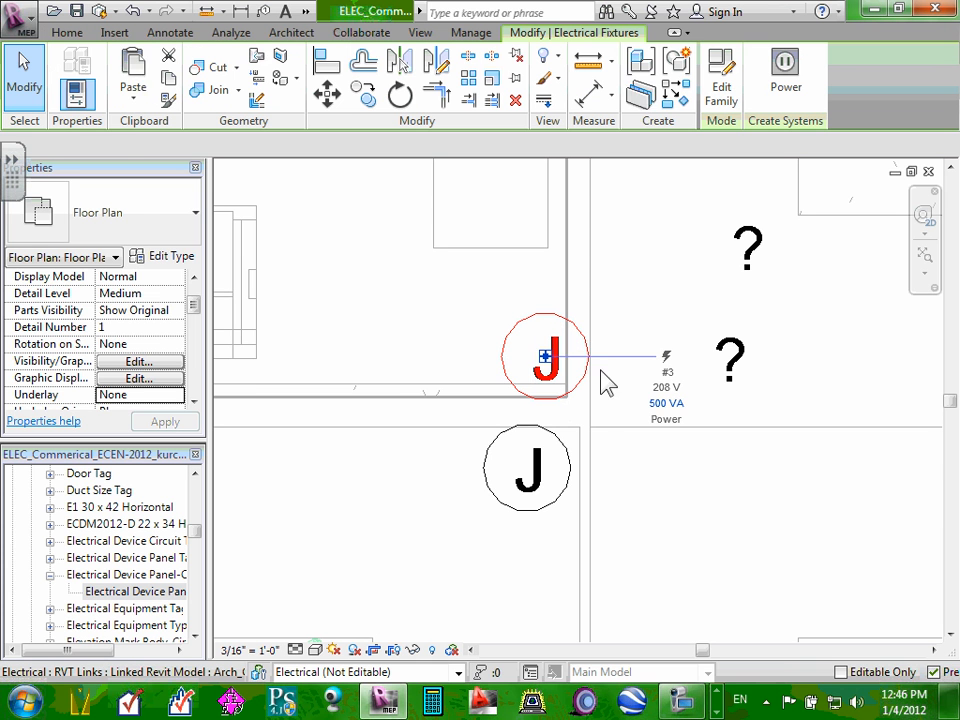
{"action": "left_click", "coordinate": [786, 78]}
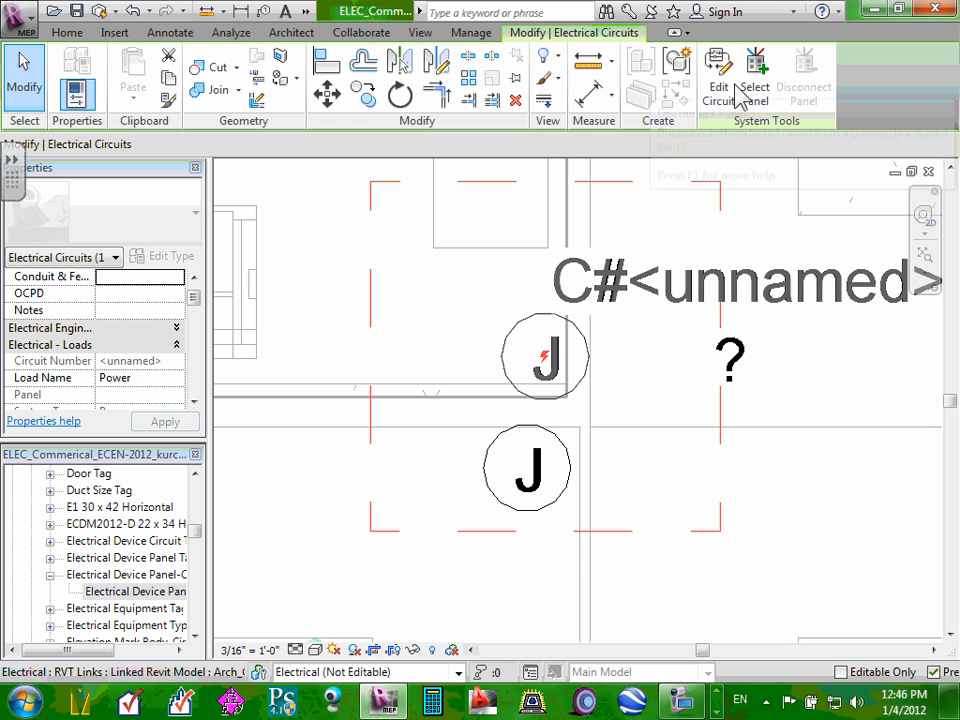
- Set the new circuit's Load Name to "Open Office #1"
{"action": "left_click", "coordinate": [135, 377]}
{"action": "left_click_drag", "start_coordinate": [139, 377], "coordinate": [63, 381]}
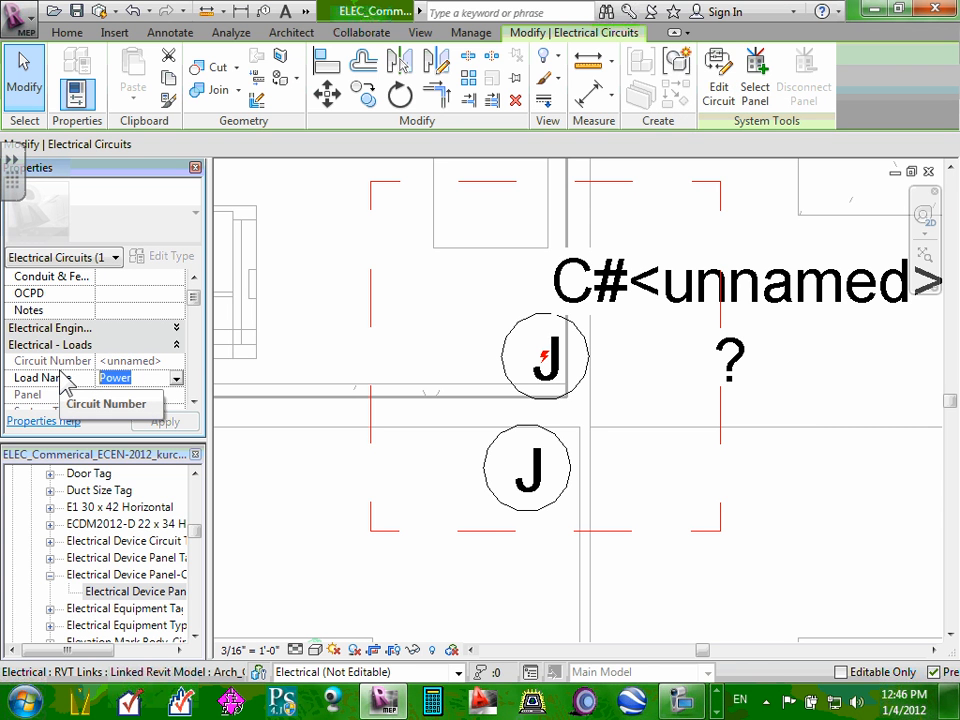
{"action": "type", "text": "Open Offic"}
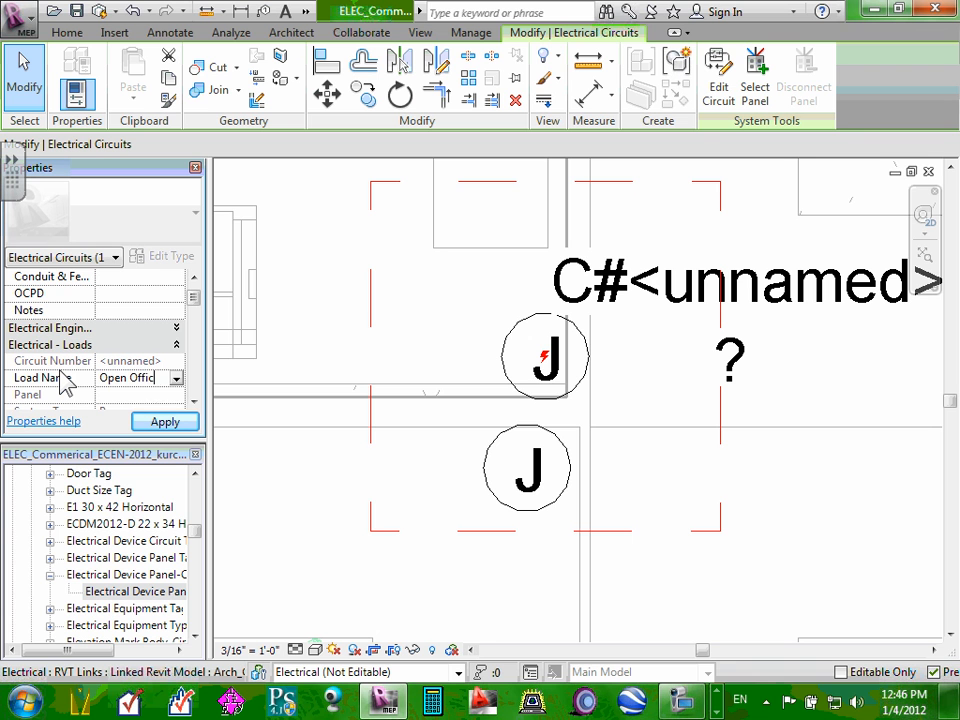
{"action": "type", "text": "e #1"}
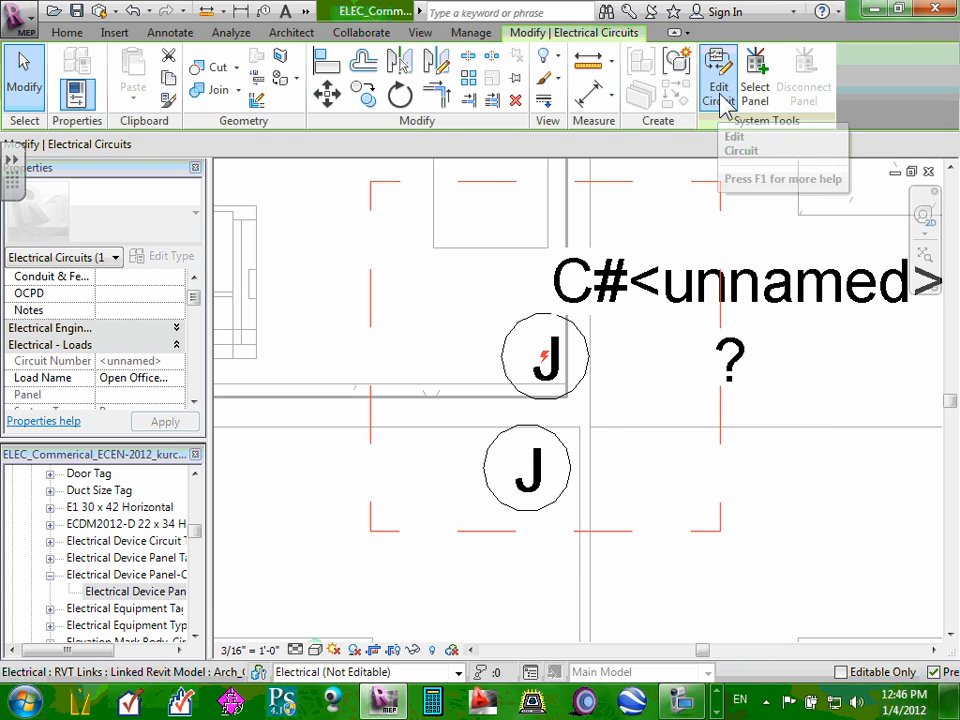
- Assign the Open Office #1 circuit to panel RP and finish editing the circuit
{"action": "left_click", "coordinate": [754, 96]}
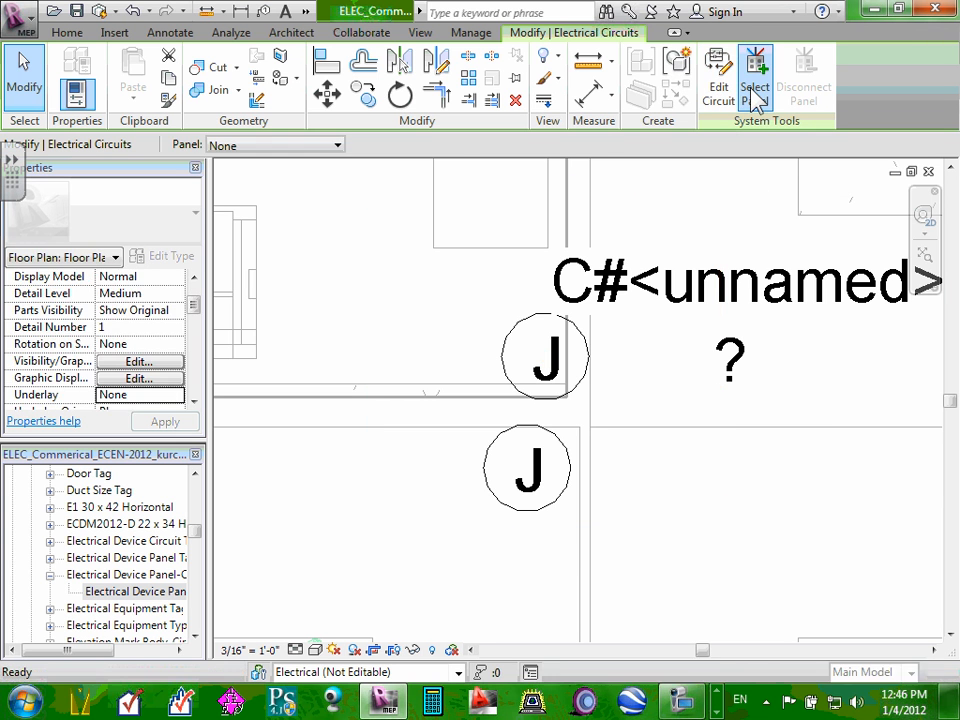
{"action": "left_click", "coordinate": [337, 147]}
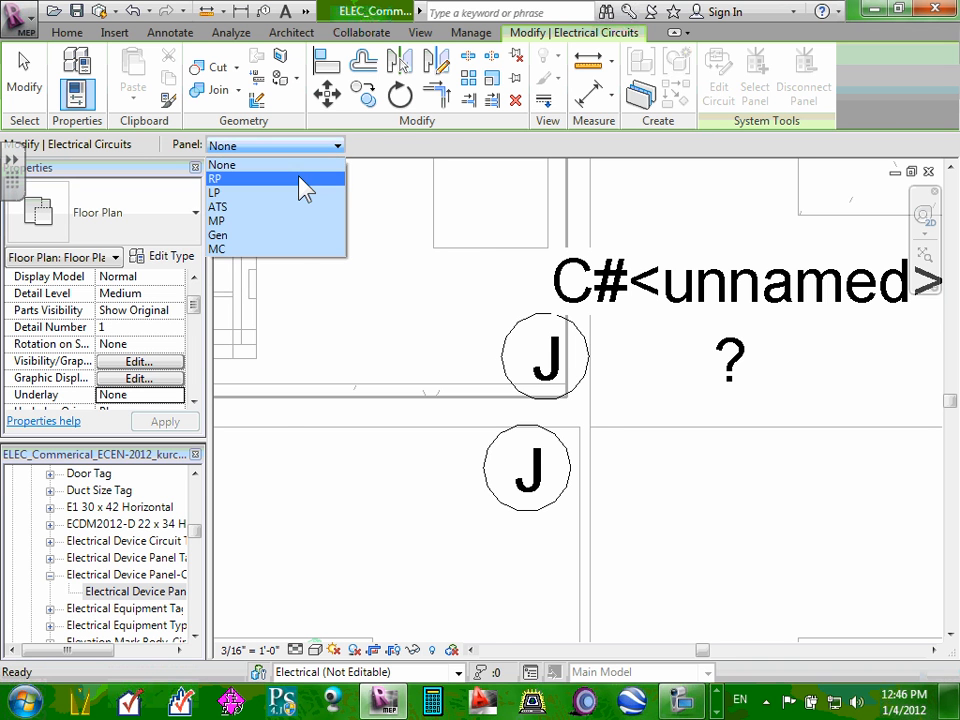
{"action": "left_click", "coordinate": [299, 179]}
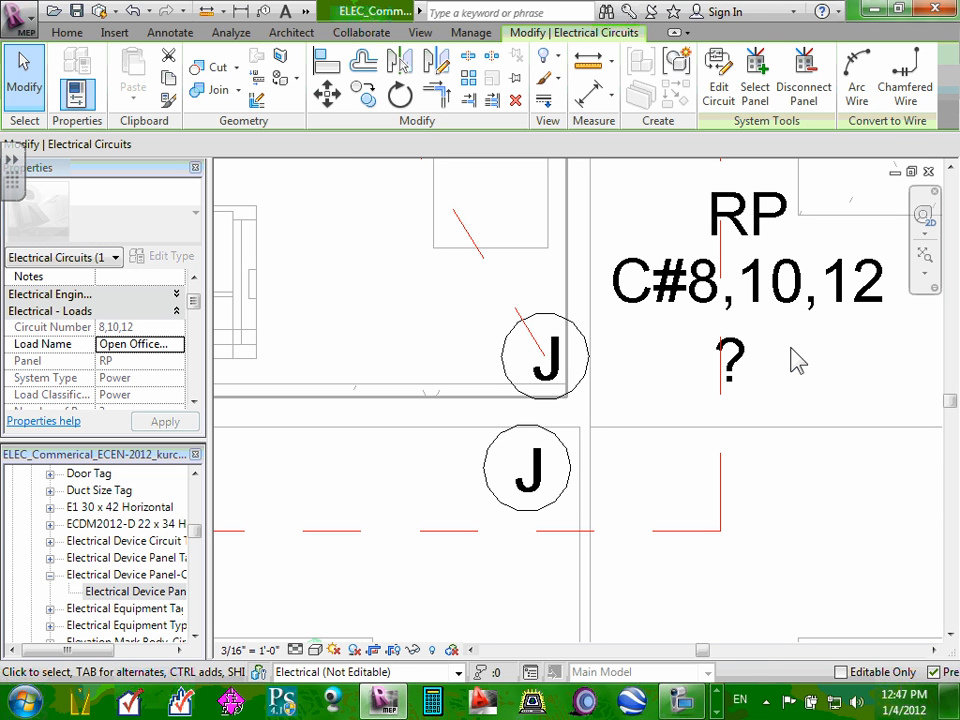
{"action": "left_click", "coordinate": [719, 90]}
{"action": "left_click", "coordinate": [311, 94]}
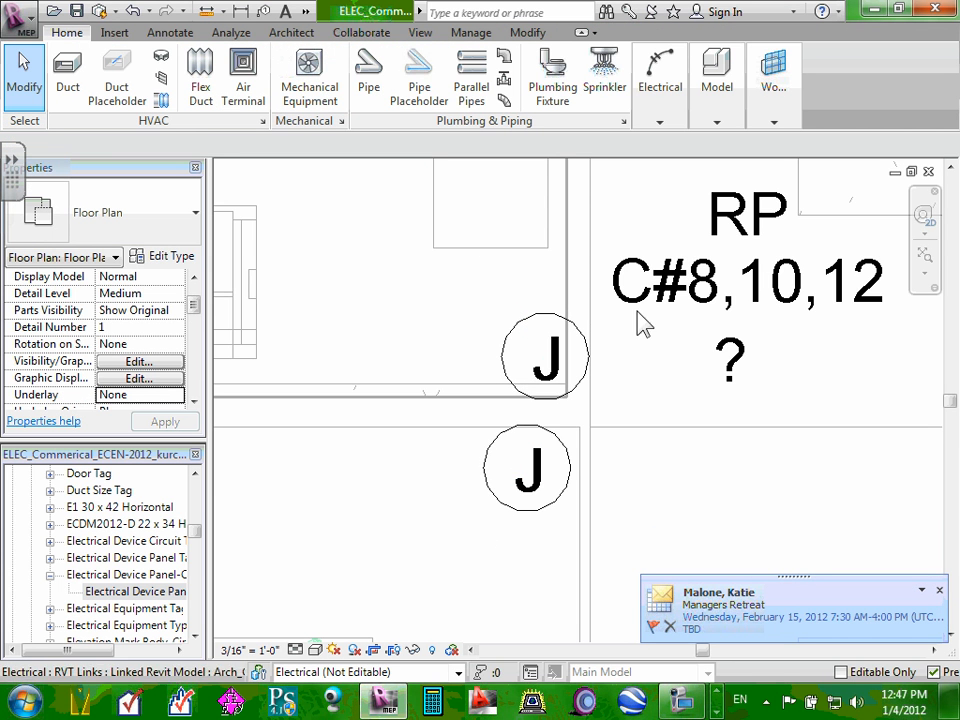
- Move the circuit tag of the upper pair's upper junction box to just above and left of the box
{"action": "scroll", "coordinate": [652, 298], "scroll_direction": "down", "scroll_amount": 2}
{"action": "scroll", "coordinate": [622, 318], "scroll_direction": "down", "scroll_amount": 2}
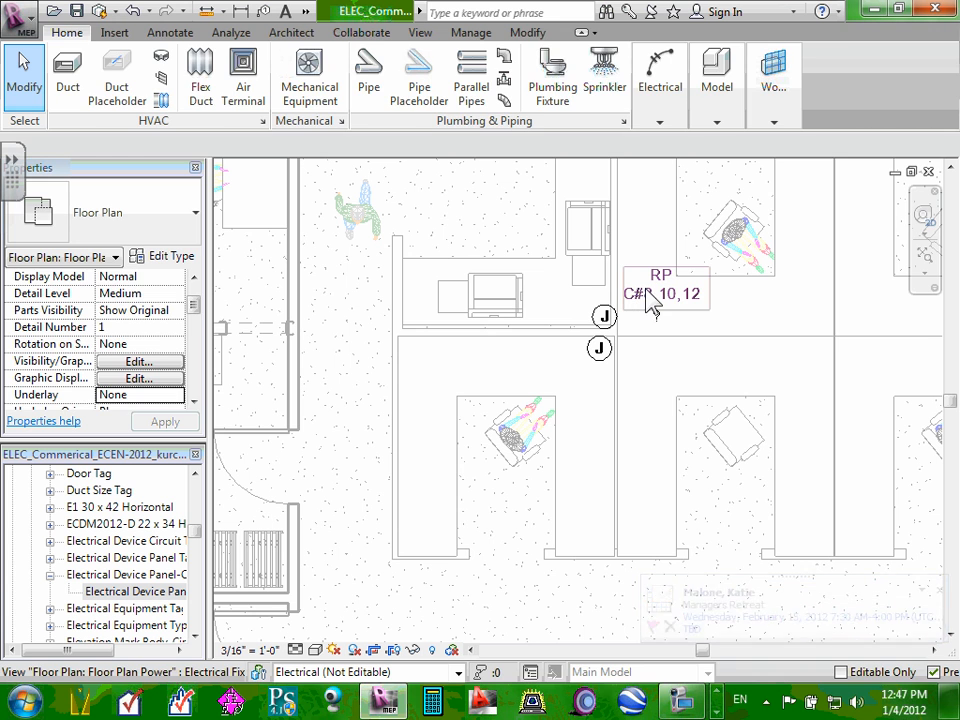
{"action": "left_click", "coordinate": [646, 301]}
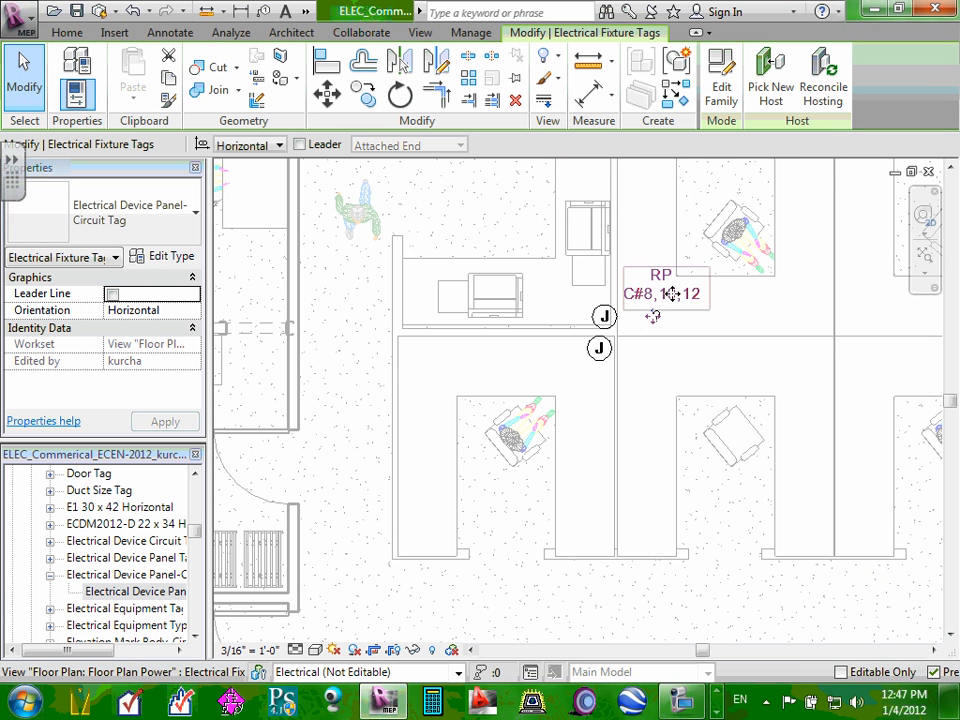
{"action": "left_click_drag", "start_coordinate": [652, 316], "coordinate": [568, 320]}
{"action": "scroll", "coordinate": [630, 395], "scroll_direction": "down", "scroll_amount": 4}
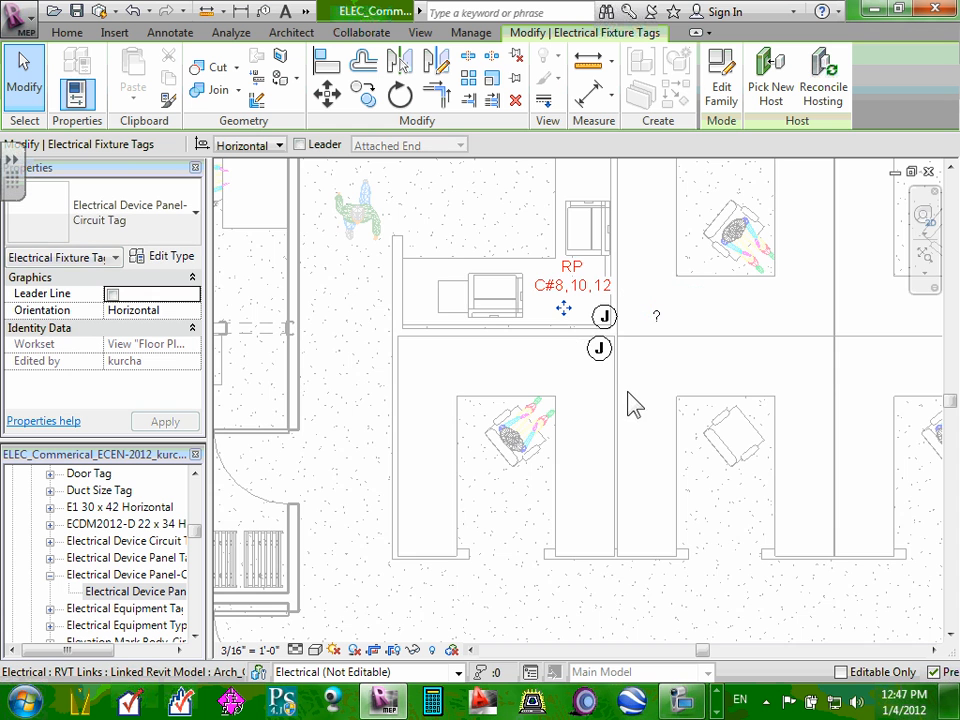
- Create a power circuit for the lower junction box of the upper pair
{"action": "scroll", "coordinate": [636, 306], "scroll_direction": "up", "scroll_amount": 5}
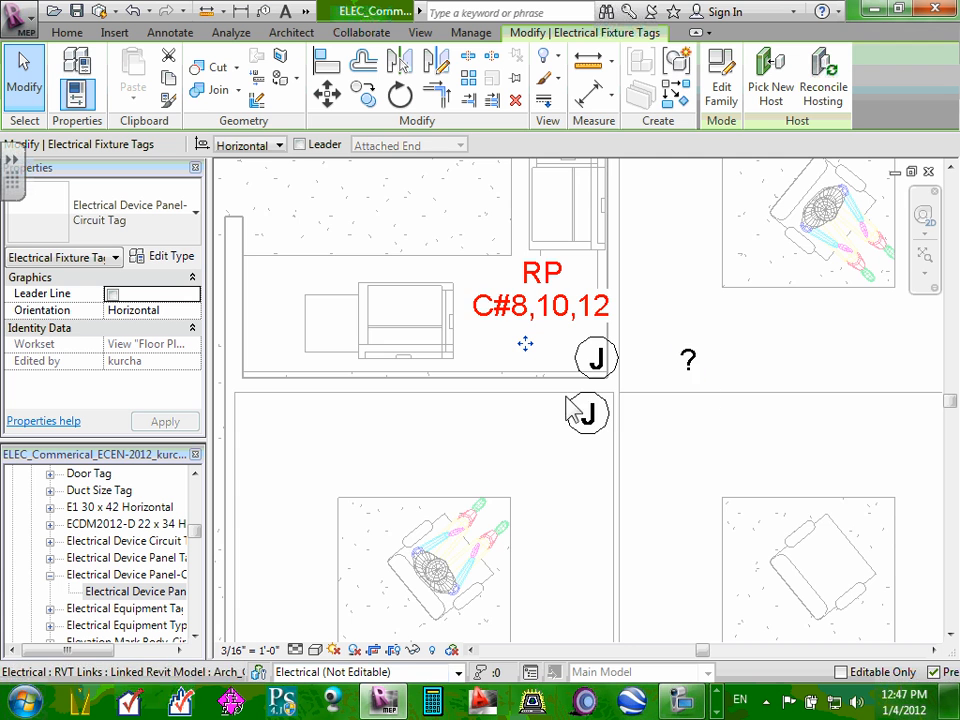
{"action": "scroll", "coordinate": [605, 412], "scroll_direction": "up", "scroll_amount": 3}
{"action": "scroll", "coordinate": [605, 412], "scroll_direction": "up", "scroll_amount": 6}
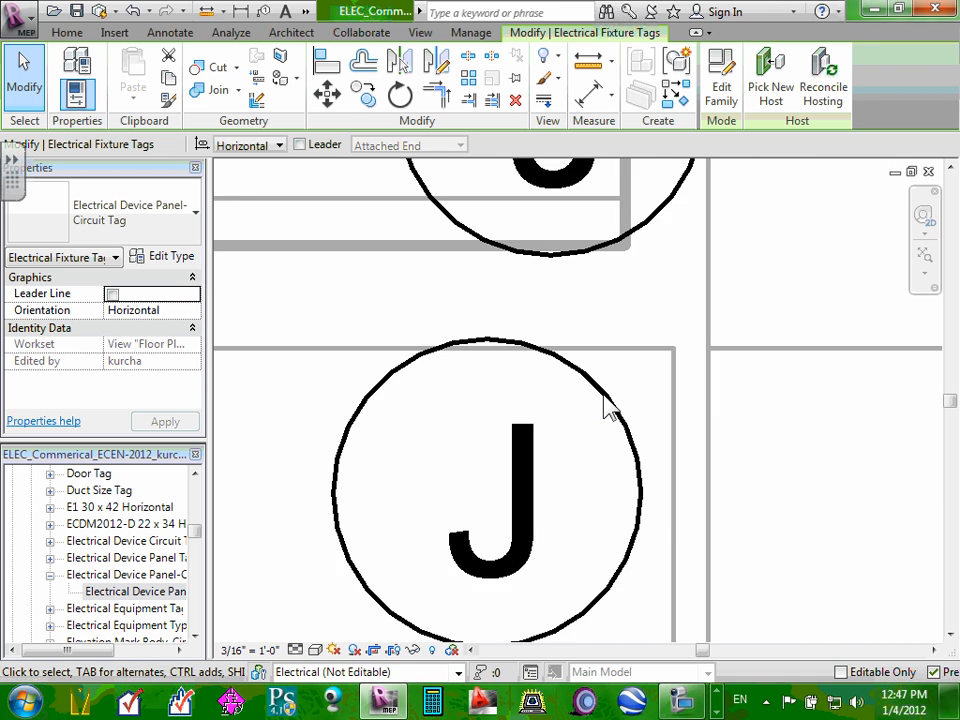
{"action": "key", "text": "Escape"}
{"action": "left_click", "coordinate": [604, 405]}
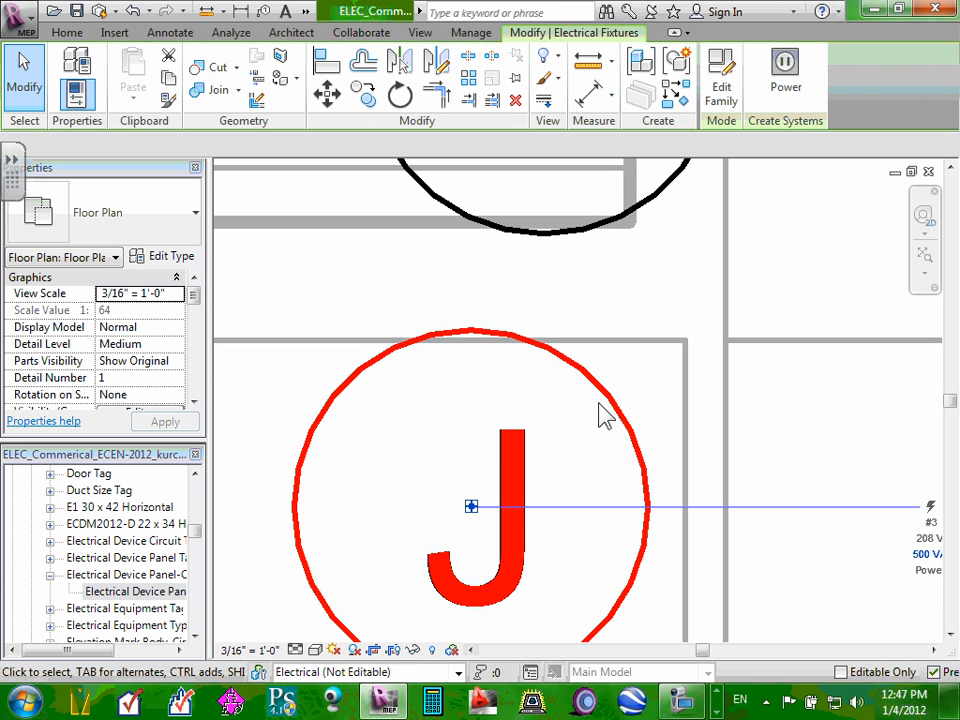
{"action": "scroll", "coordinate": [604, 411], "scroll_direction": "down", "scroll_amount": 2}
{"action": "left_click", "coordinate": [785, 85]}
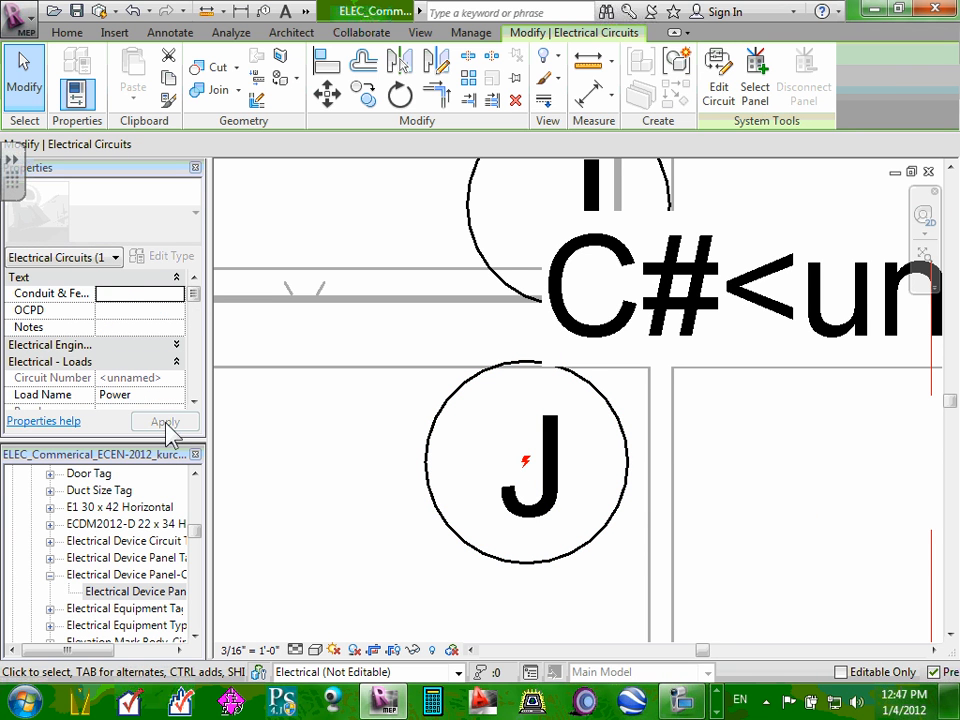
- Set the lower junction box circuit's Load Name to "Open Office# 2" and apply it
{"action": "left_click", "coordinate": [143, 394]}
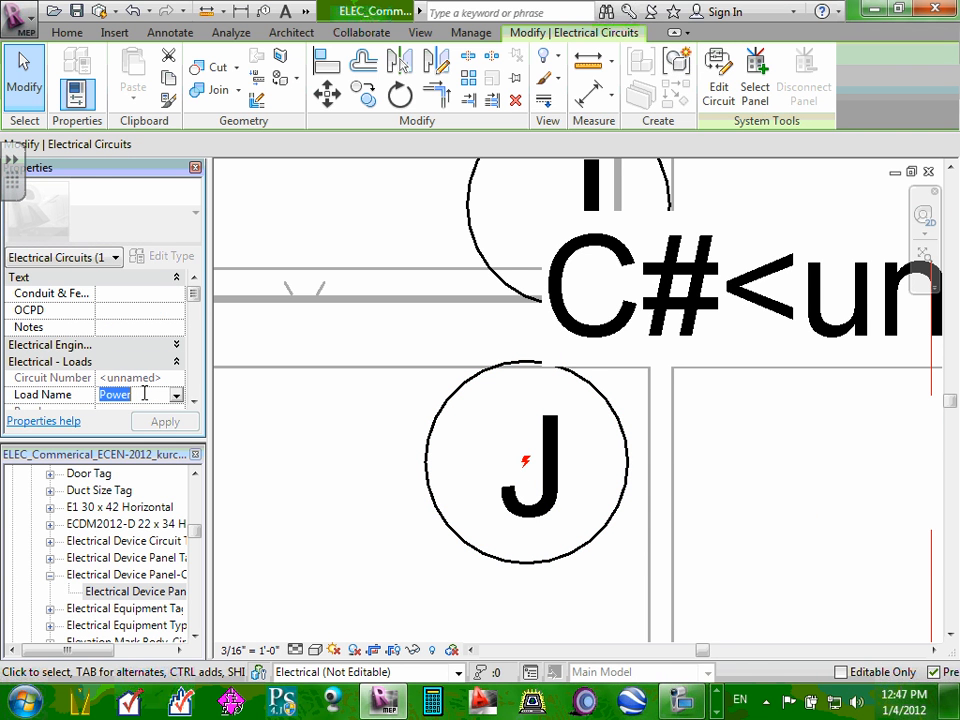
{"action": "type", "text": "Ope"}
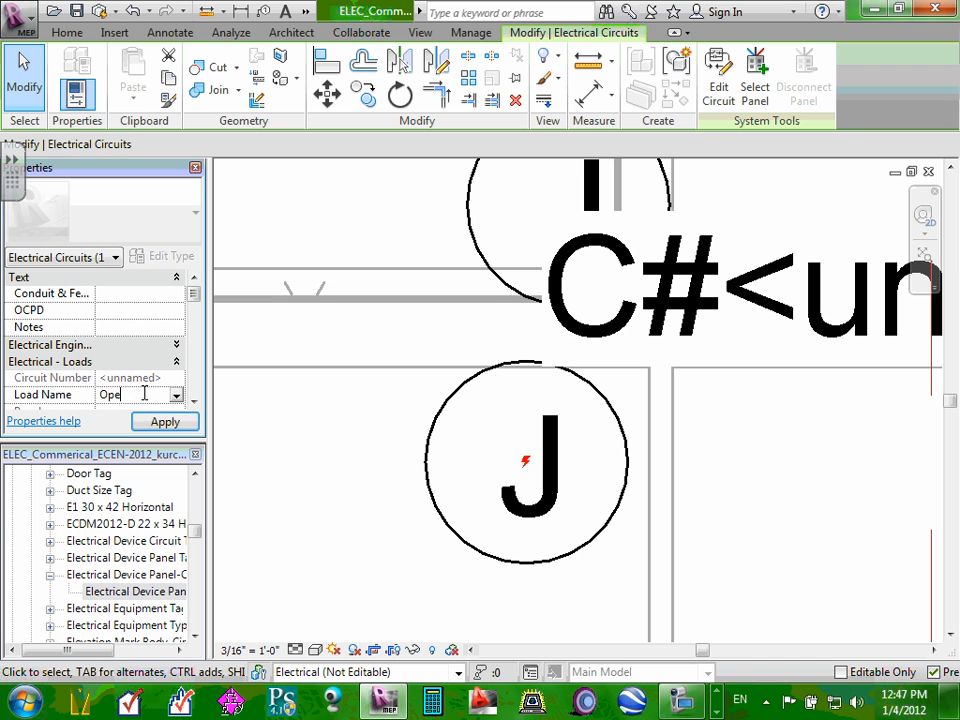
{"action": "type", "text": "n Office# 2"}
{"action": "left_click", "coordinate": [165, 421]}
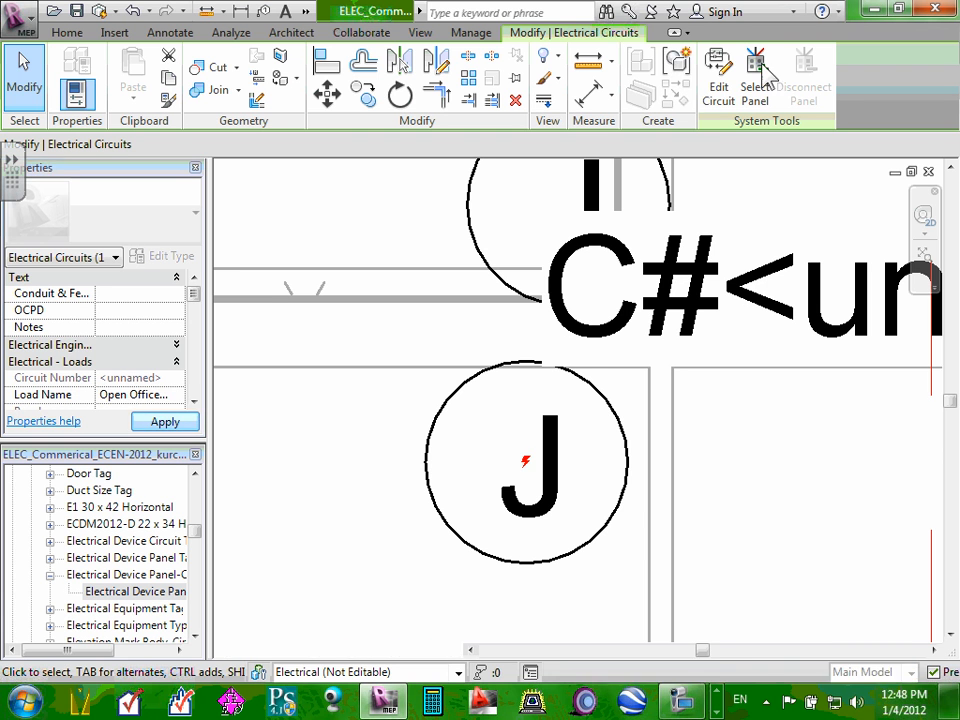
- Assign the Open Office# 2 circuit to panel RP, finish editing the circuit and clear the selection
{"action": "left_click", "coordinate": [757, 80]}
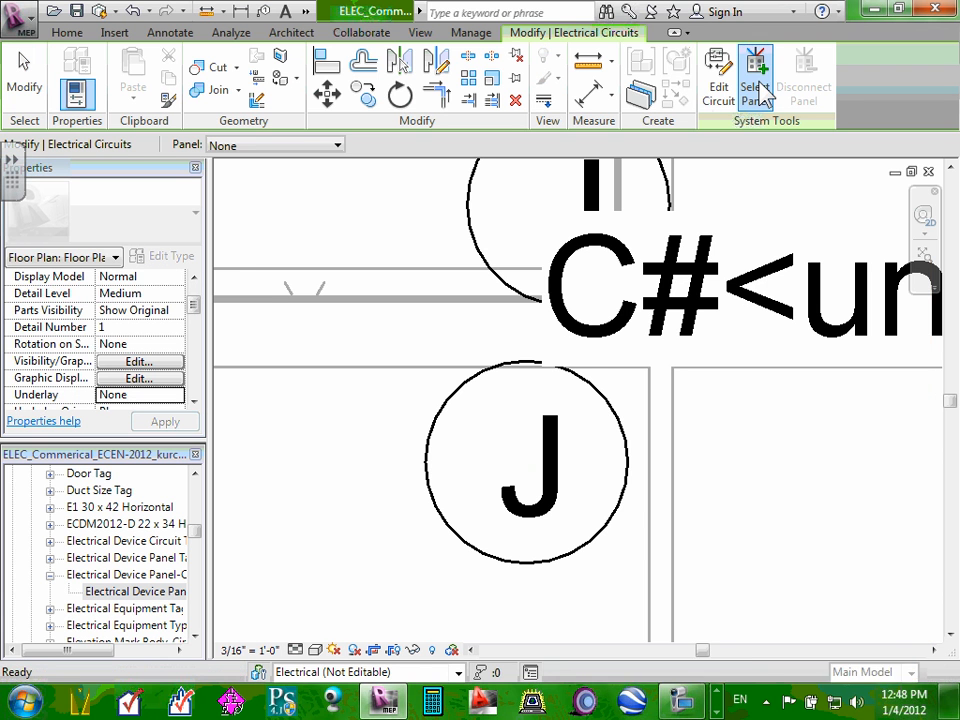
{"action": "left_click", "coordinate": [339, 147]}
{"action": "left_click", "coordinate": [231, 180]}
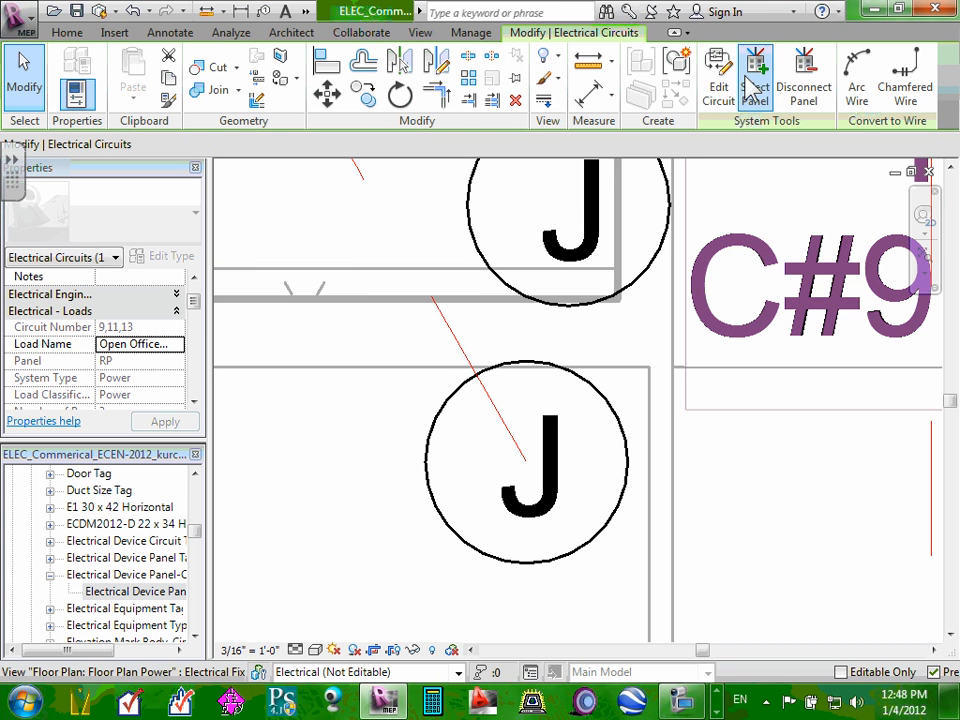
{"action": "left_click", "coordinate": [716, 80]}
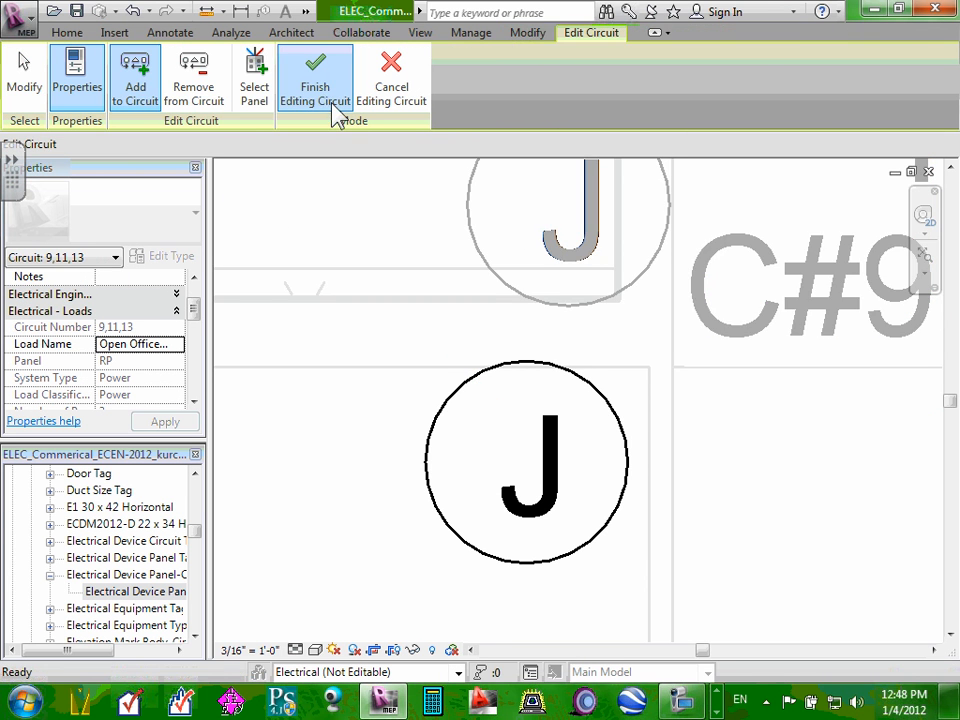
{"action": "left_click", "coordinate": [320, 98]}
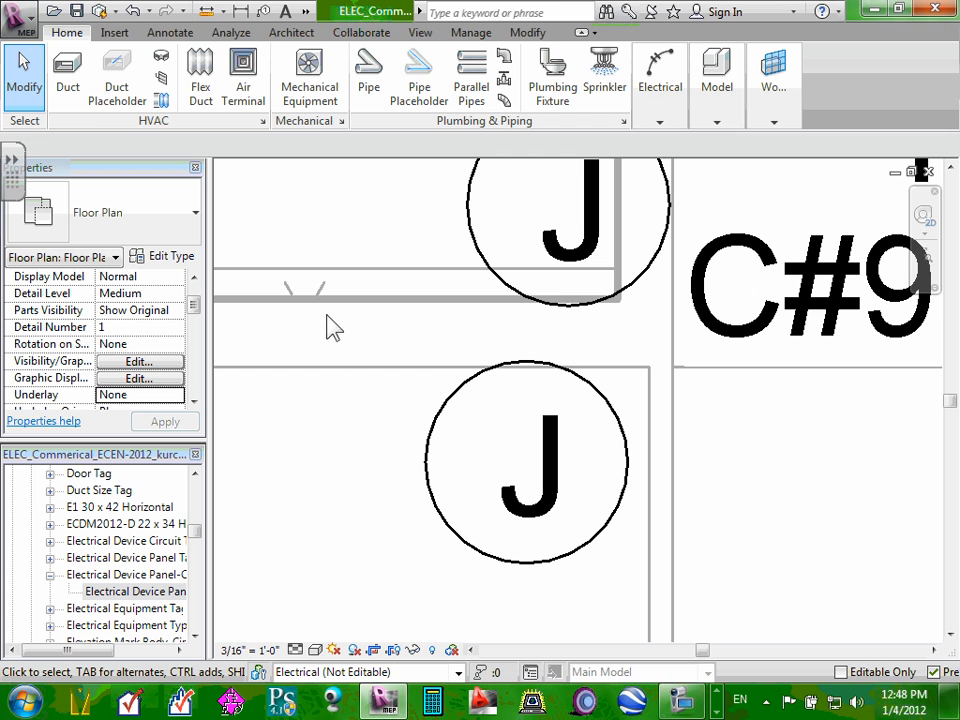
{"action": "left_click", "coordinate": [335, 342]}
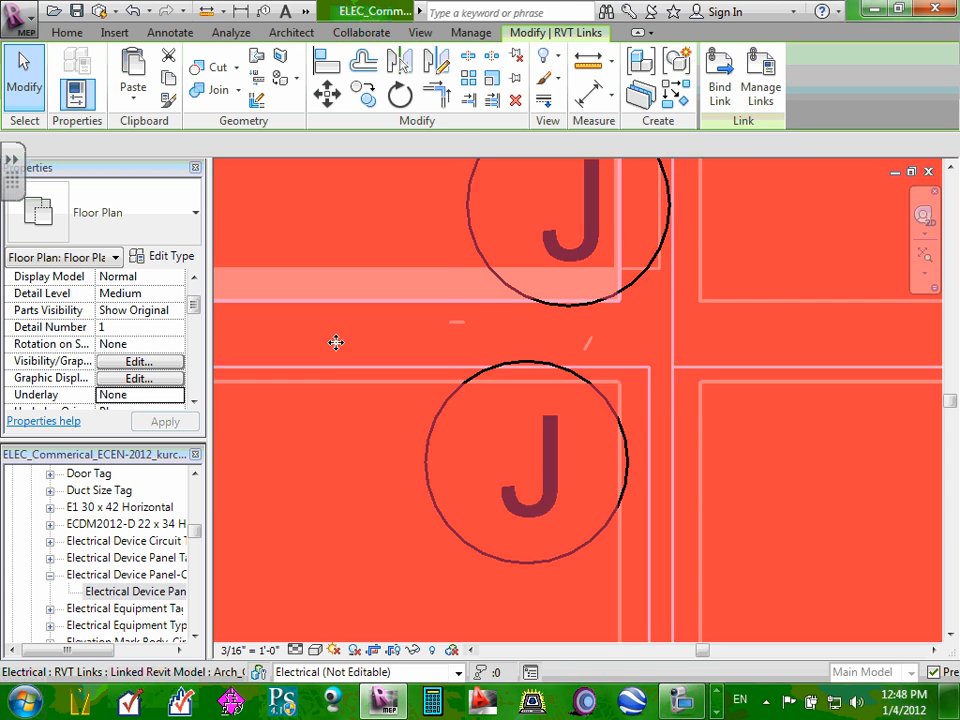
{"action": "scroll", "coordinate": [347, 336], "scroll_direction": "down", "scroll_amount": 3}
{"action": "key", "text": "Escape"}
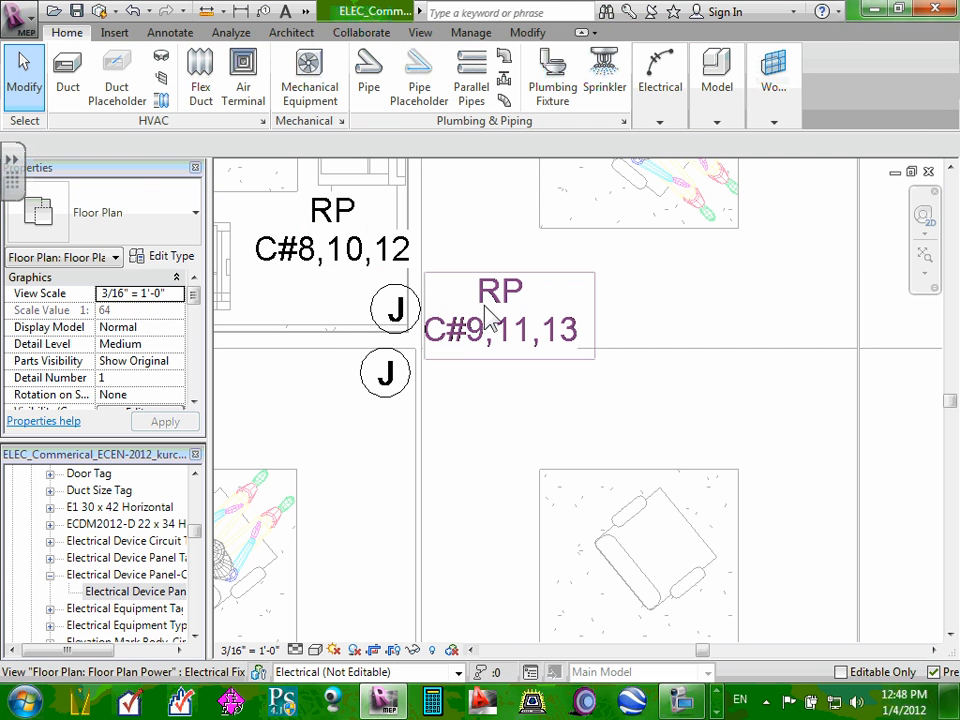
- Move the lower junction box's circuit tag to the left of the box, below the other circuit tag
{"action": "left_click", "coordinate": [481, 345]}
{"action": "left_click_drag", "start_coordinate": [481, 347], "coordinate": [266, 390]}
{"action": "scroll", "coordinate": [318, 367], "scroll_direction": "down", "scroll_amount": 3}
{"action": "scroll", "coordinate": [302, 314], "scroll_direction": "up", "scroll_amount": 1}
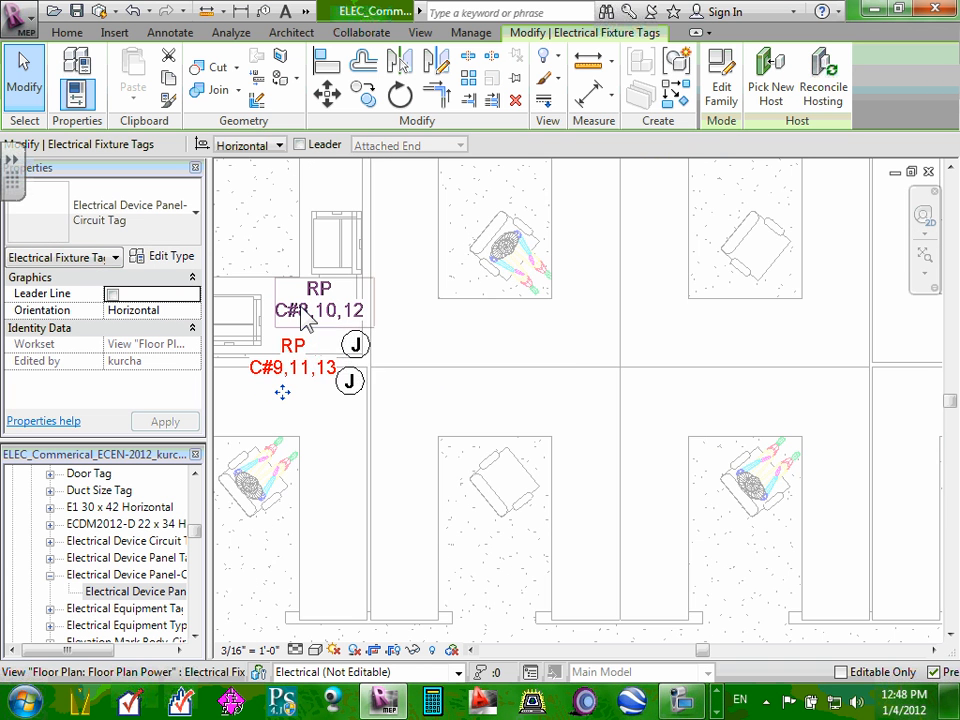
- Move both circuit tags to the right of the upper pair of junction boxes, stacked beside their boxes, and clear the selection
{"action": "left_click", "coordinate": [302, 313]}
{"action": "left_click_drag", "start_coordinate": [310, 336], "coordinate": [408, 364]}
{"action": "left_click_drag", "start_coordinate": [289, 383], "coordinate": [405, 412]}
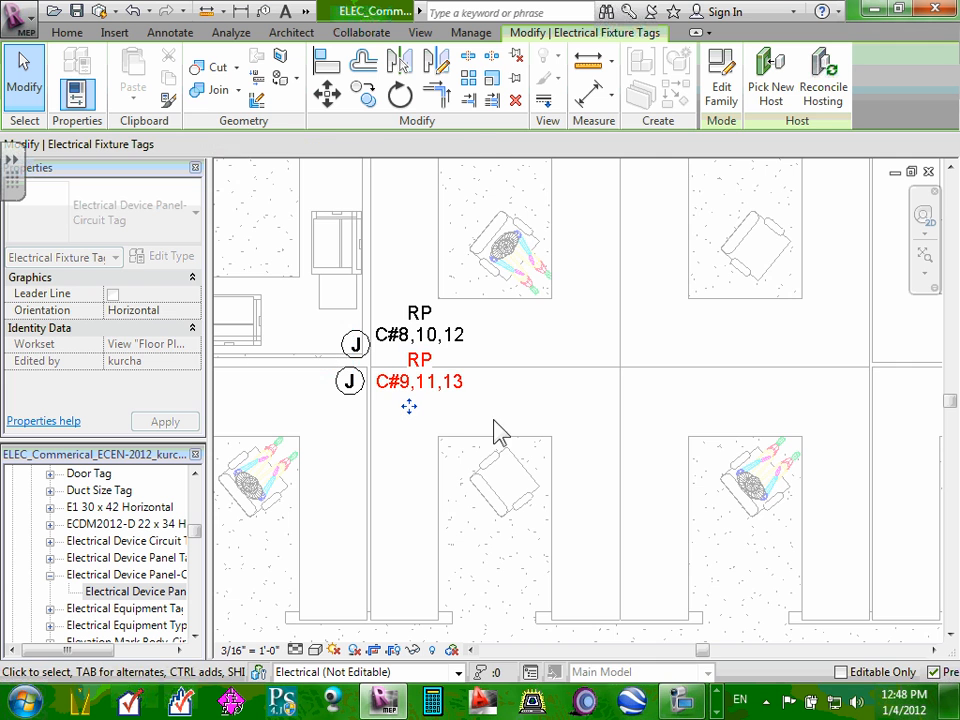
{"action": "left_click", "coordinate": [618, 428]}
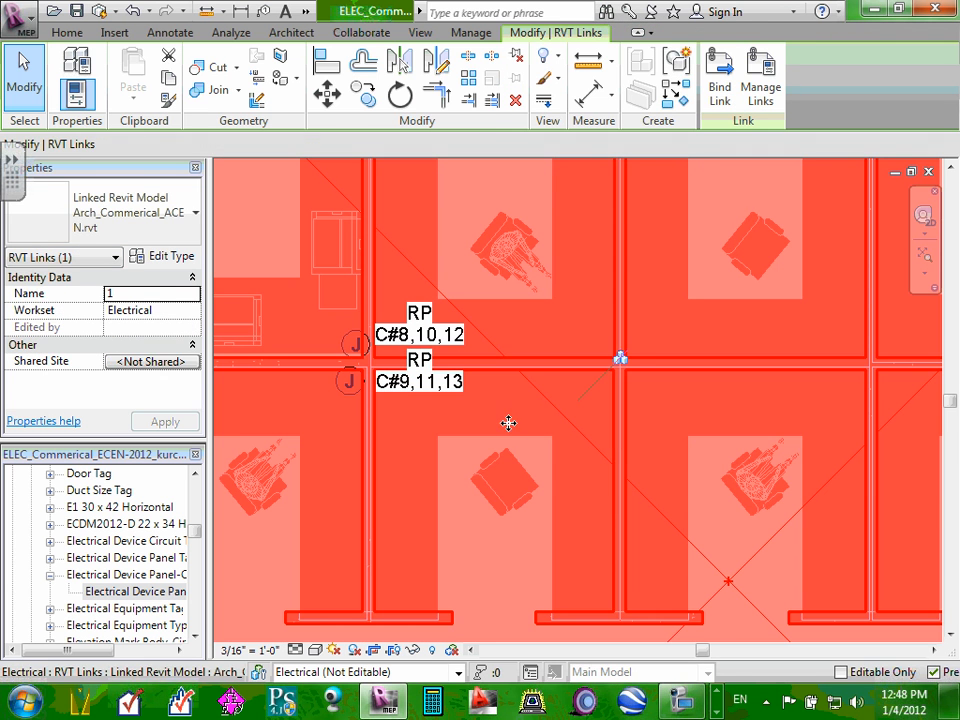
{"action": "key", "text": "Escape"}
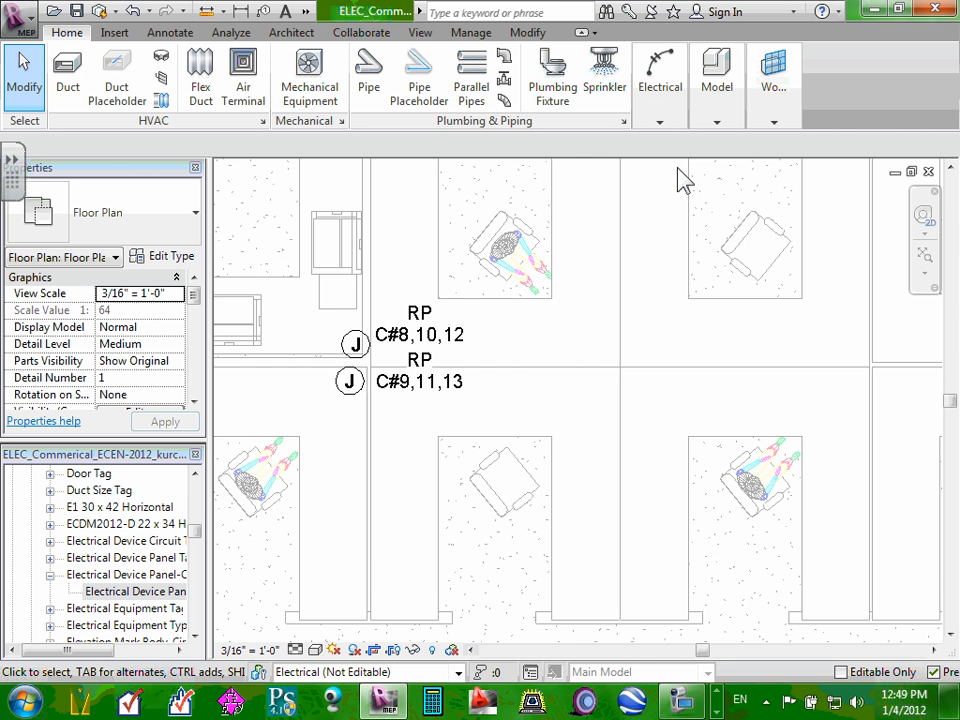
- Inspect the lower pair of junction boxes and their circuit tags within the surrounding workstation rows
{"action": "scroll", "coordinate": [460, 465], "scroll_direction": "down", "scroll_amount": 5}
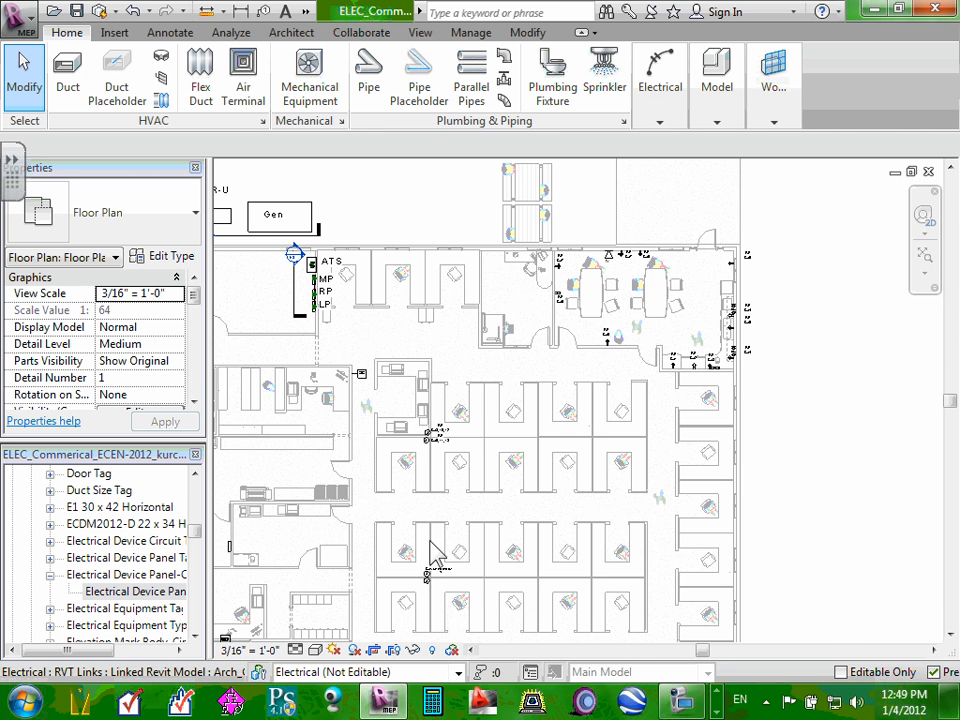
{"action": "scroll", "coordinate": [428, 555], "scroll_direction": "down", "scroll_amount": 1}
{"action": "scroll", "coordinate": [431, 564], "scroll_direction": "up", "scroll_amount": 5}
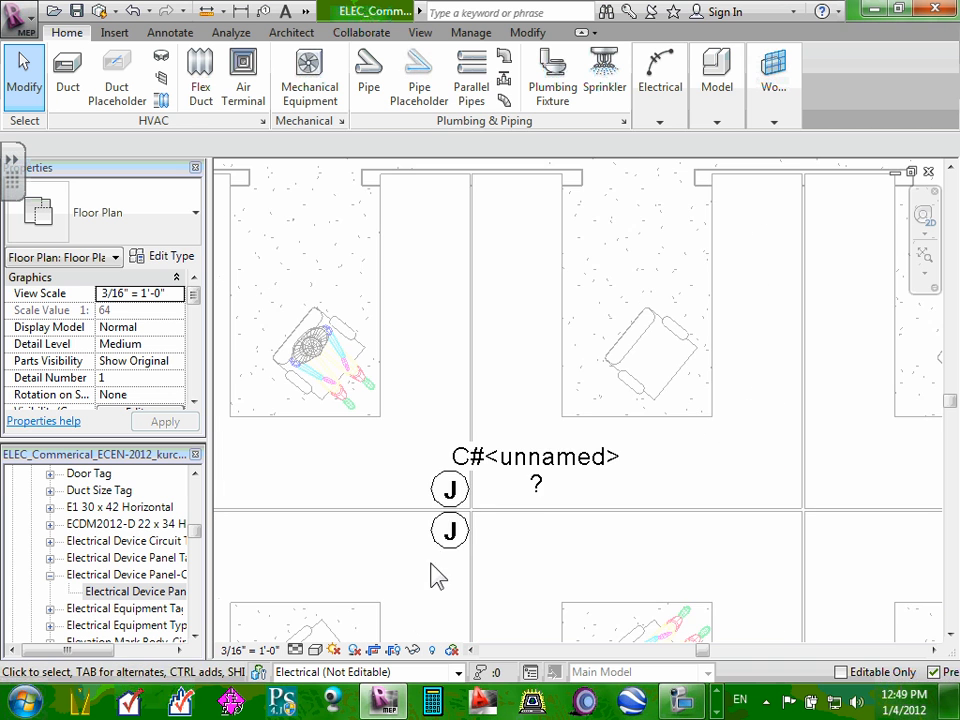
{"action": "scroll", "coordinate": [450, 528], "scroll_direction": "up", "scroll_amount": 2}
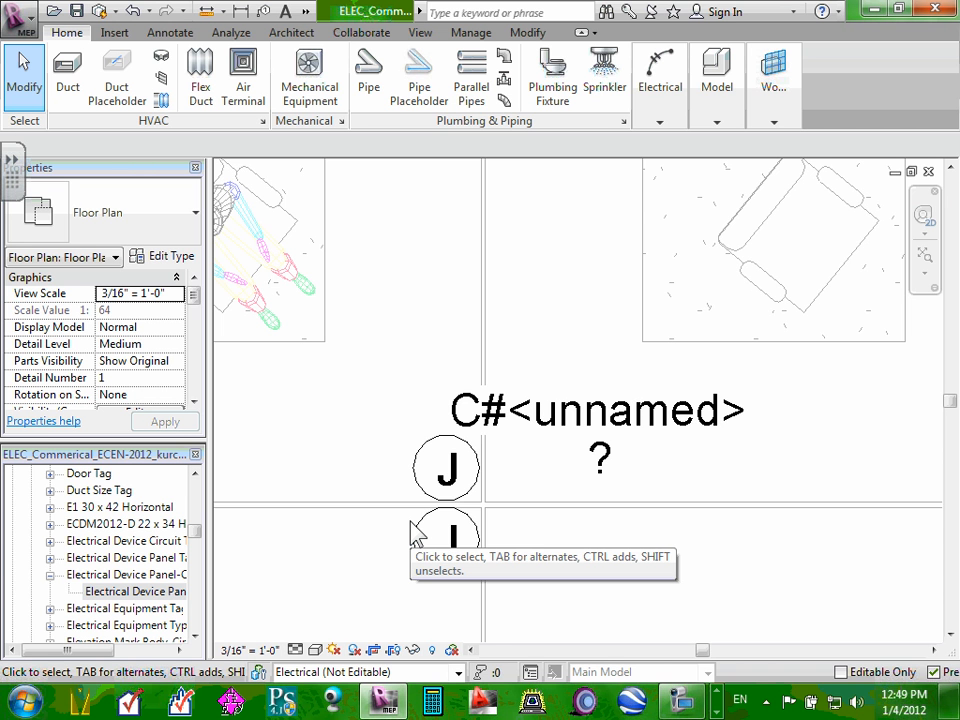
{"action": "scroll", "coordinate": [550, 420], "scroll_direction": "down", "scroll_amount": 5}
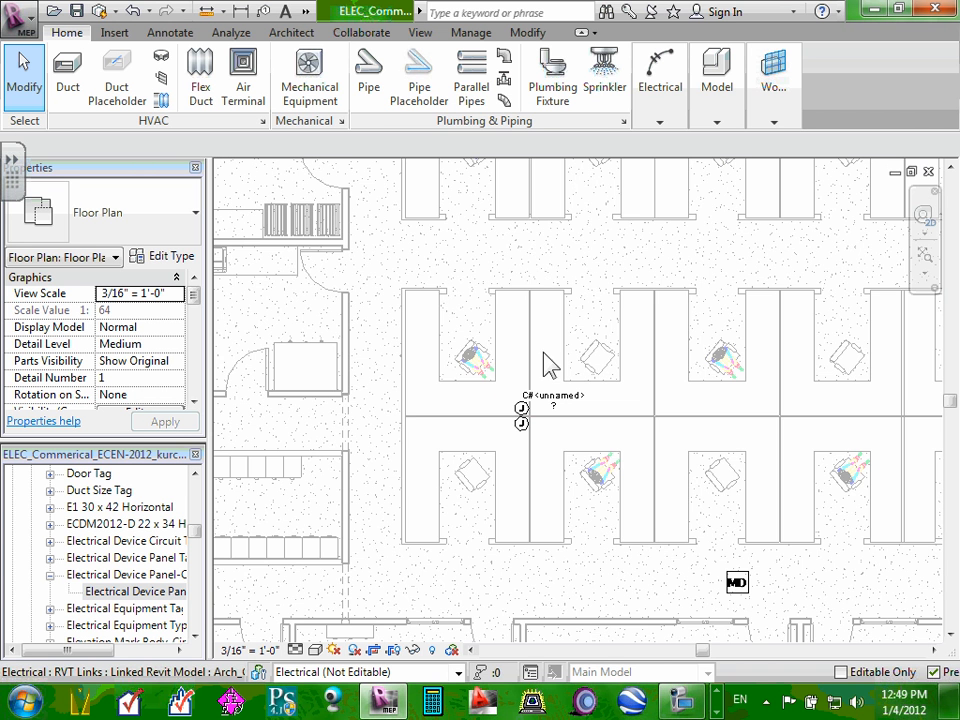
- Examine the power factor, load, panel, circuit number and identity data of the upper pair's top junction box, and clear the selection
{"action": "scroll", "coordinate": [567, 256], "scroll_direction": "down", "scroll_amount": 4}
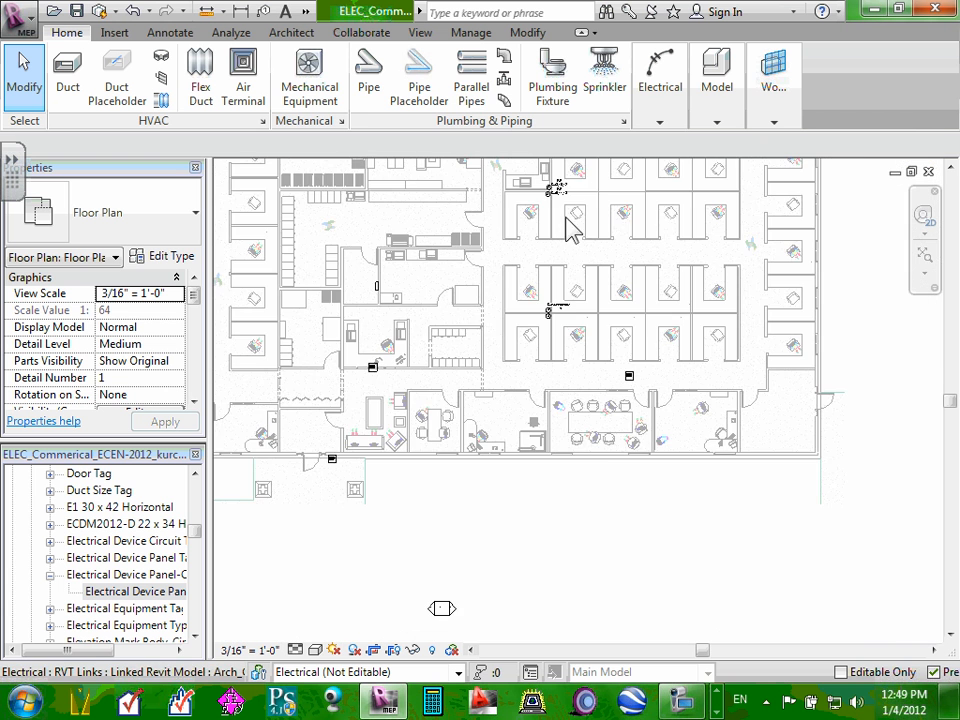
{"action": "scroll", "coordinate": [563, 178], "scroll_direction": "up", "scroll_amount": 8}
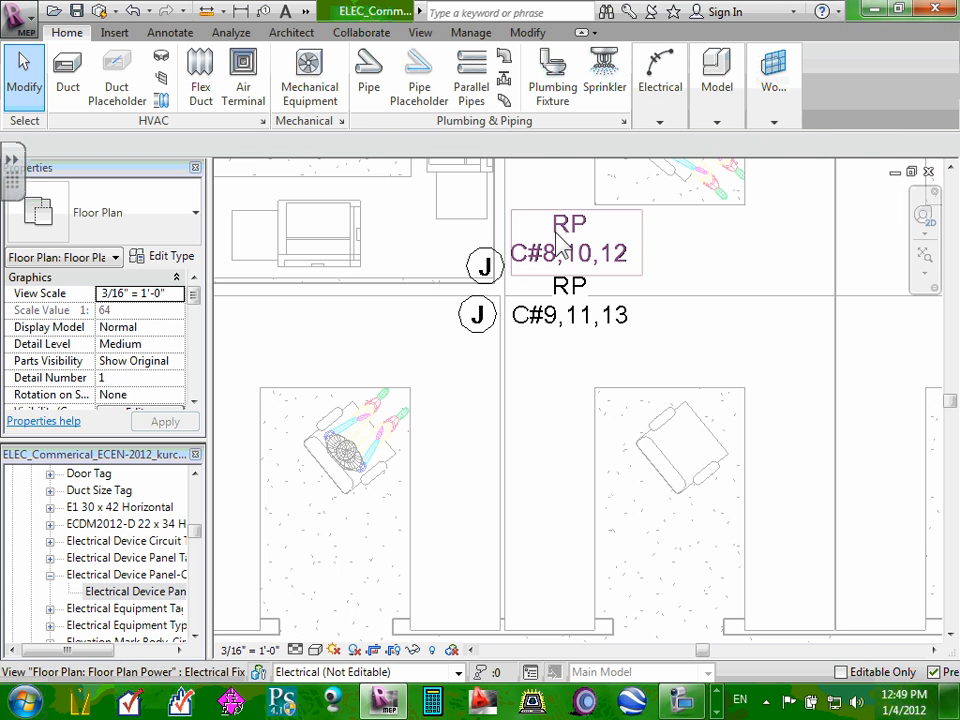
{"action": "scroll", "coordinate": [661, 244], "scroll_direction": "up", "scroll_amount": 2}
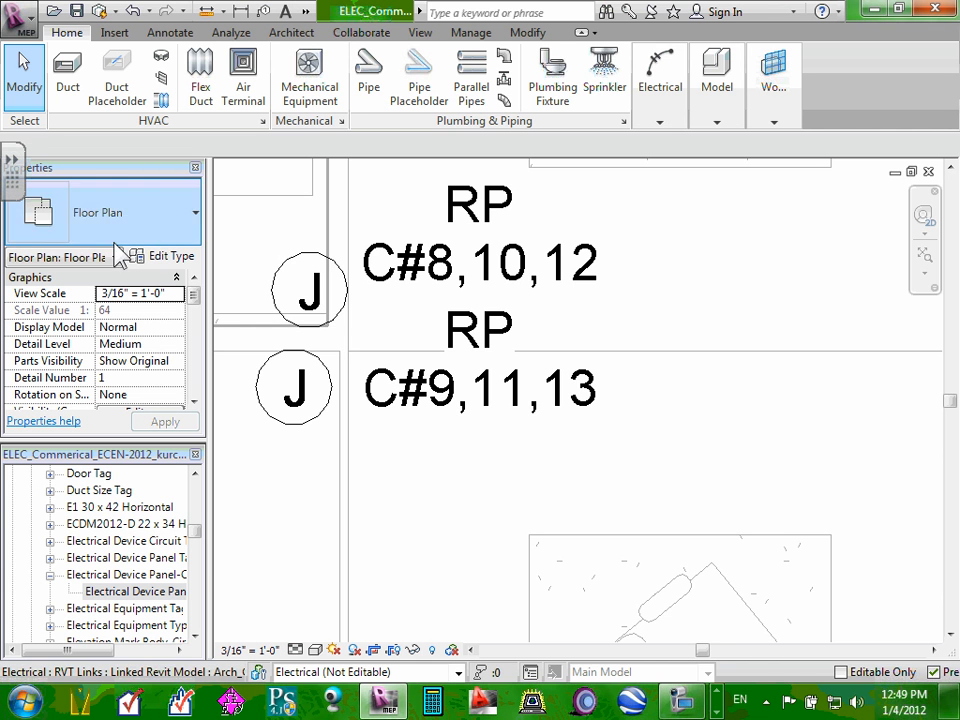
{"action": "scroll", "coordinate": [343, 272], "scroll_direction": "up", "scroll_amount": 2}
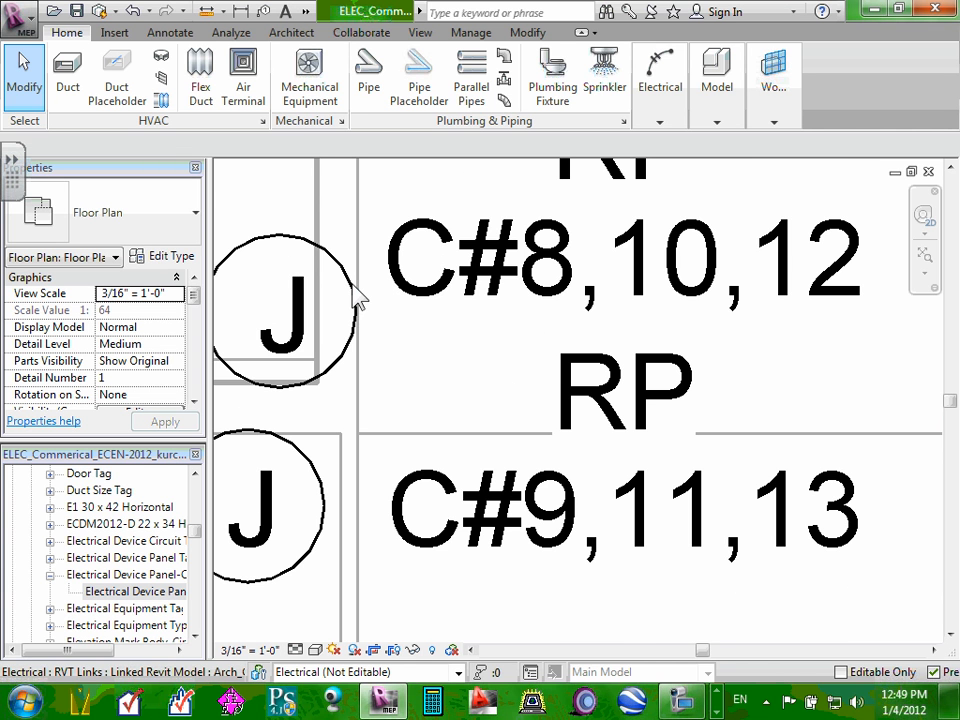
{"action": "scroll", "coordinate": [349, 273], "scroll_direction": "up", "scroll_amount": 3}
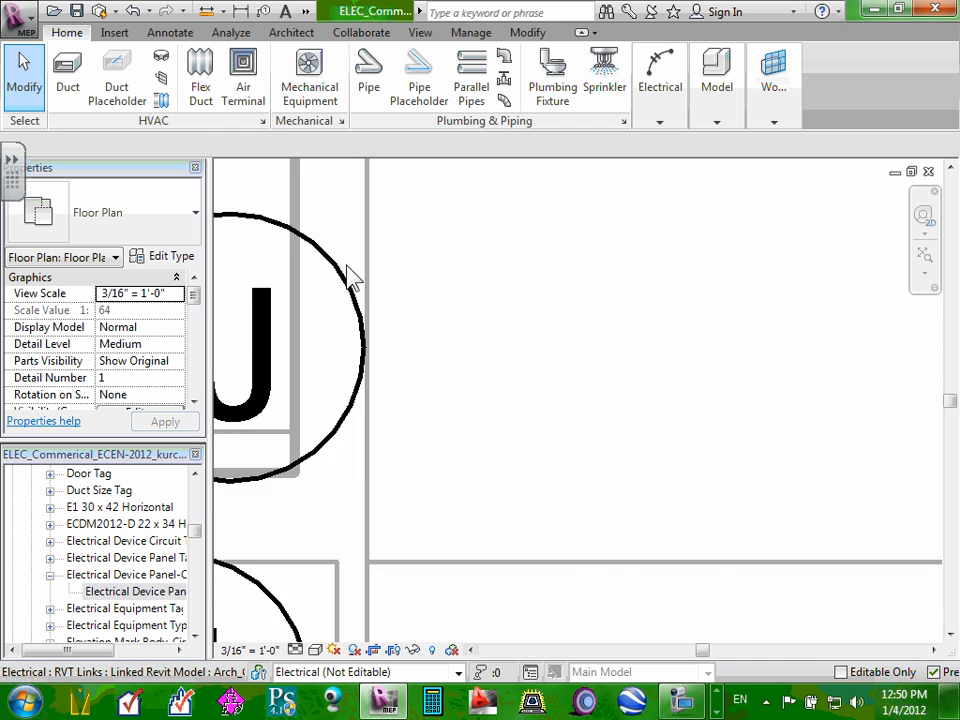
{"action": "left_click", "coordinate": [324, 285]}
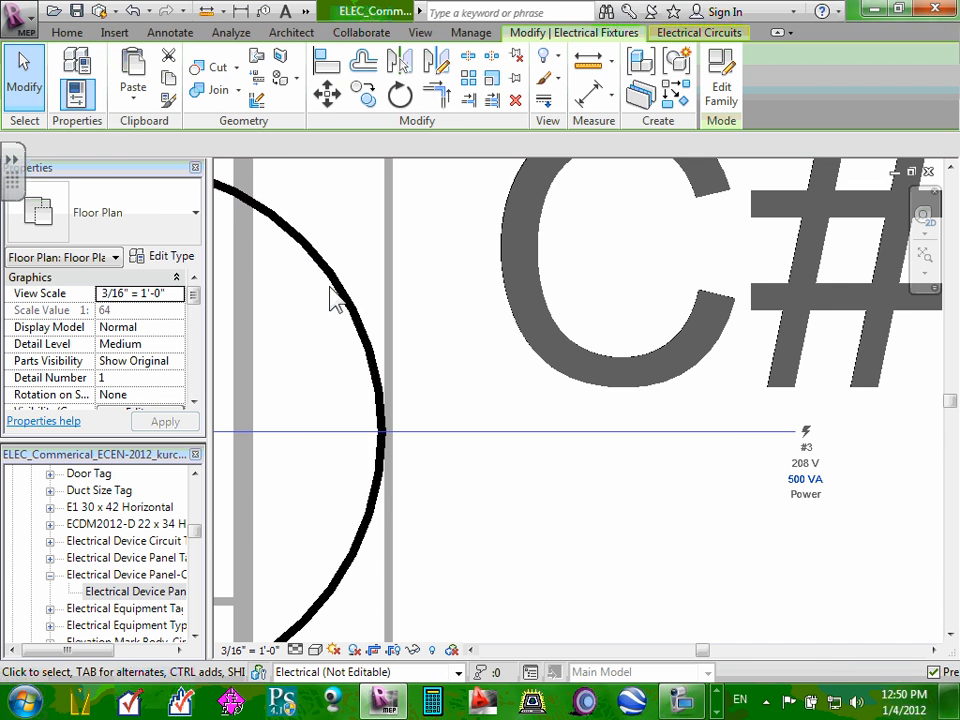
{"action": "scroll", "coordinate": [332, 366], "scroll_direction": "down", "scroll_amount": 3}
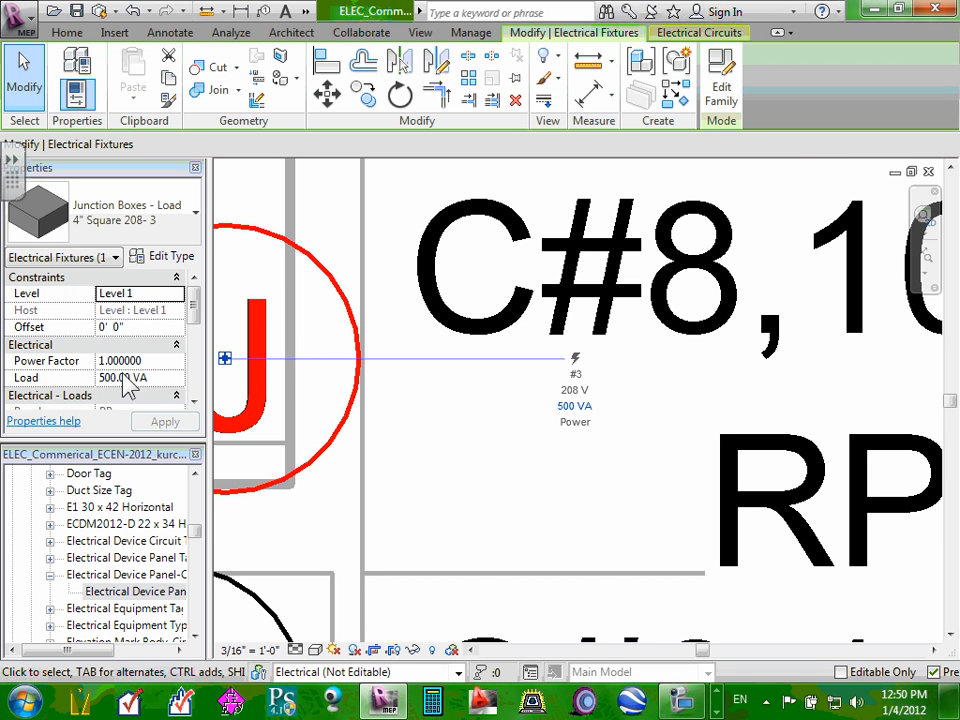
{"action": "left_click", "coordinate": [195, 402]}
{"action": "left_click", "coordinate": [195, 402]}
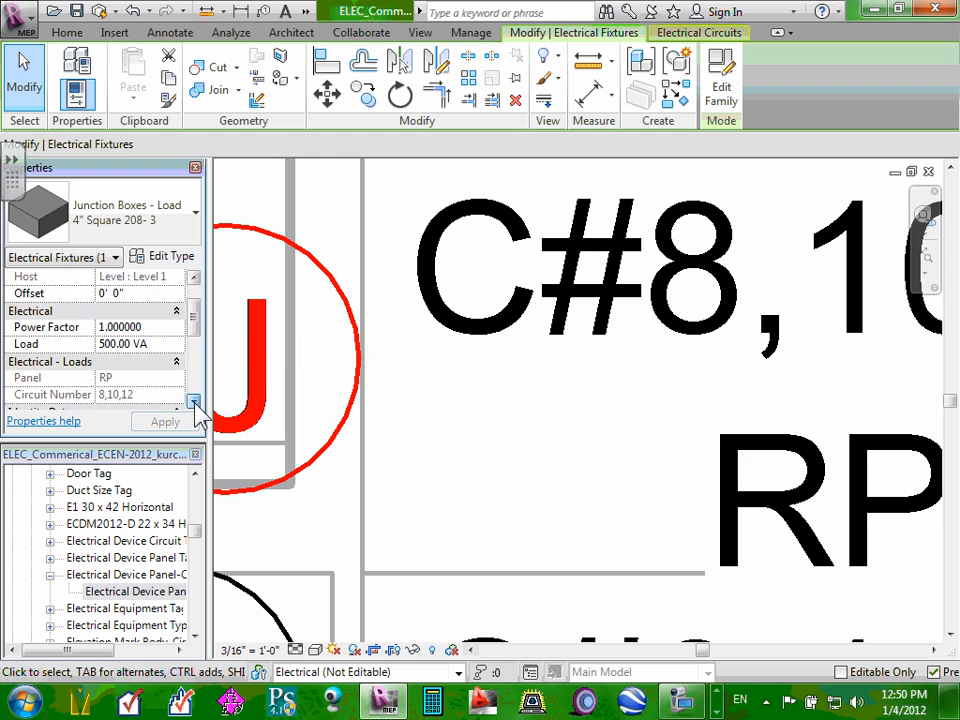
{"action": "left_click", "coordinate": [195, 402]}
{"action": "left_click", "coordinate": [195, 402]}
{"action": "left_click", "coordinate": [195, 402]}
{"action": "left_click", "coordinate": [195, 402]}
{"action": "left_click", "coordinate": [195, 402]}
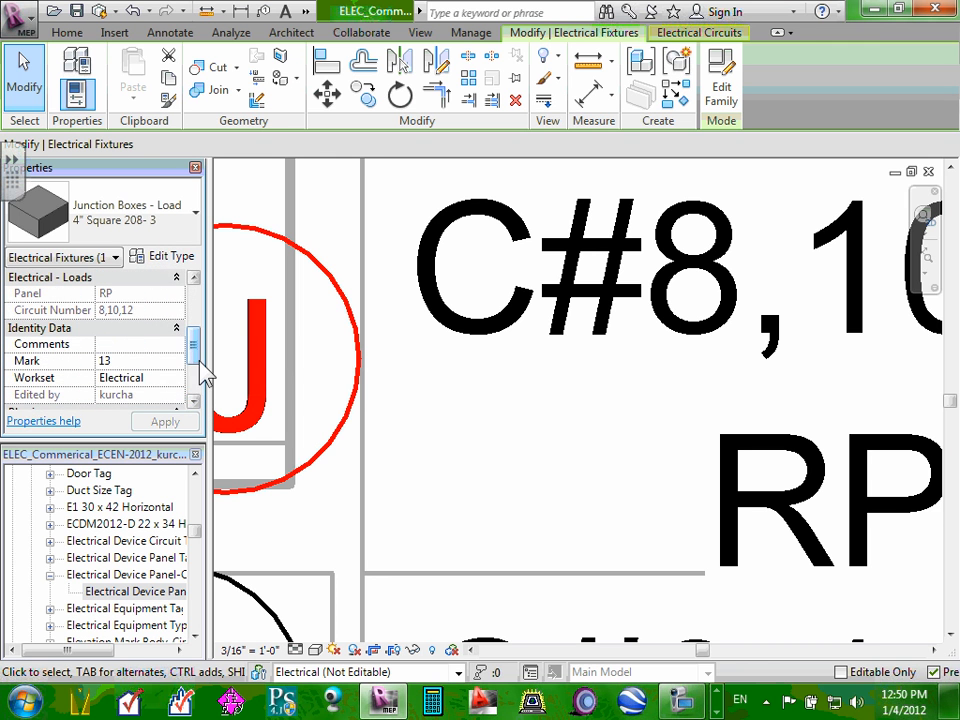
{"action": "left_click_drag", "start_coordinate": [194, 348], "coordinate": [198, 314]}
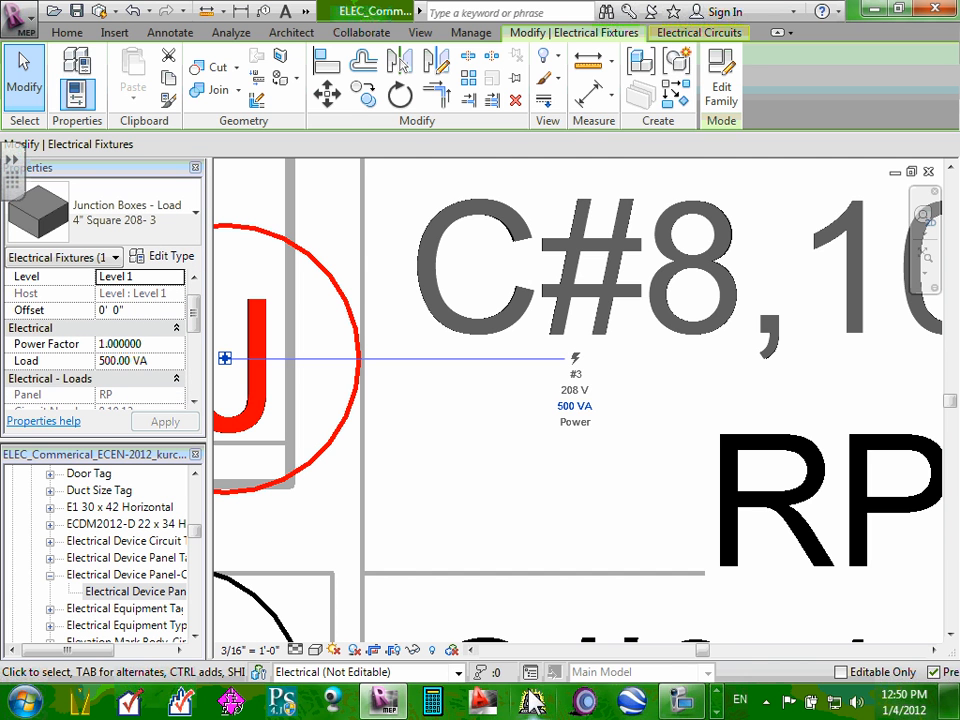
{"action": "key", "text": "Escape"}
- Check the Load Name choices in circuit editing for the top junction box, and cancel the editing without changing the circuit
{"action": "scroll", "coordinate": [476, 336], "scroll_direction": "down", "scroll_amount": 3}
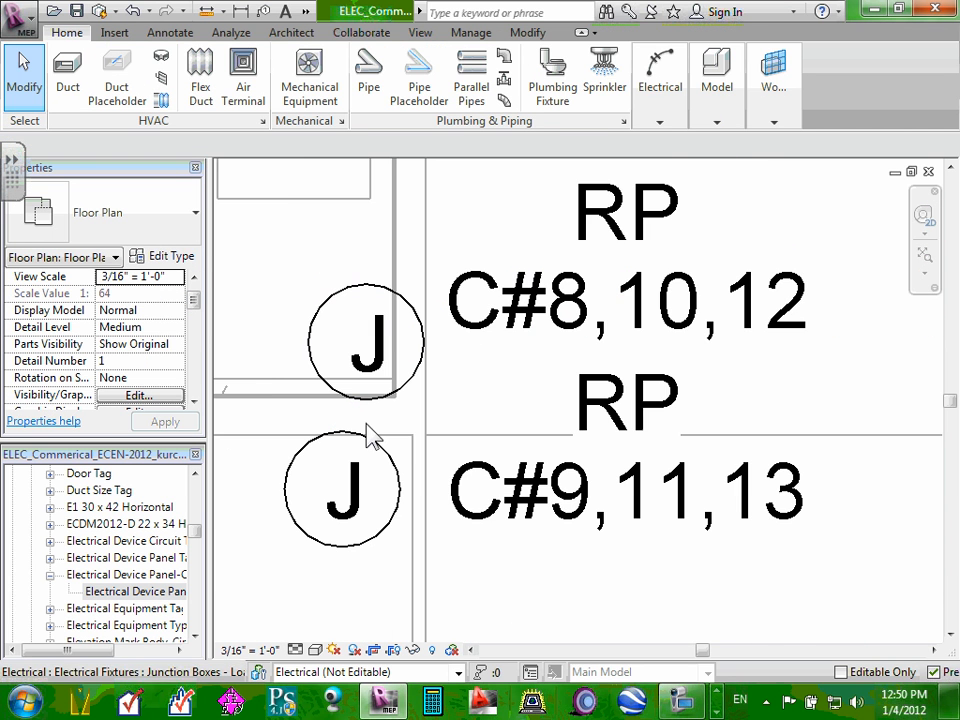
{"action": "scroll", "coordinate": [418, 405], "scroll_direction": "up", "scroll_amount": 2}
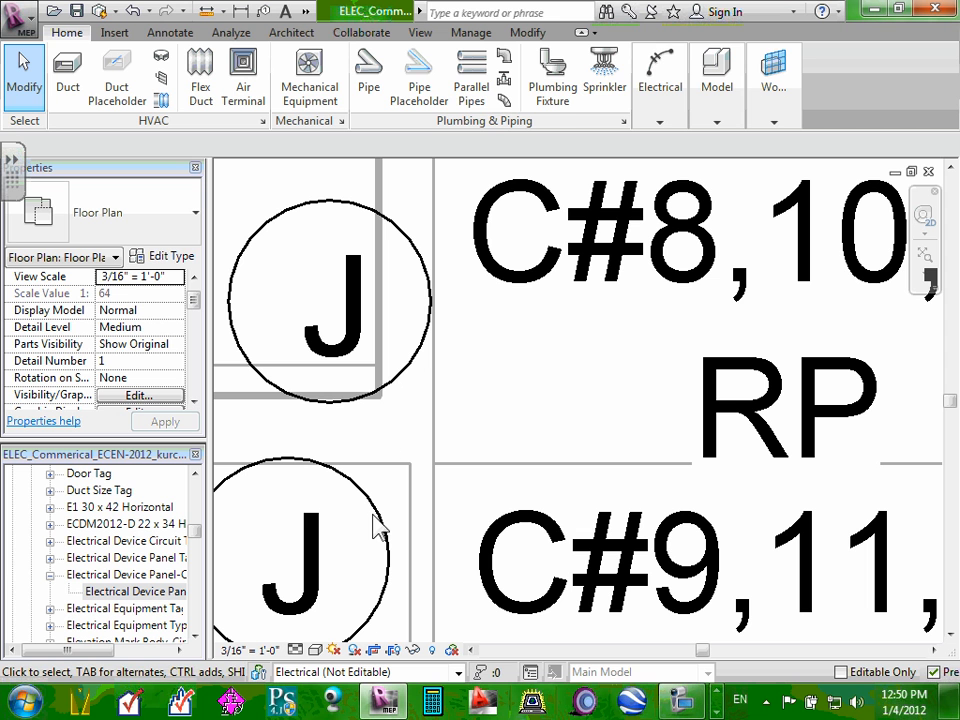
{"action": "left_click", "coordinate": [419, 258]}
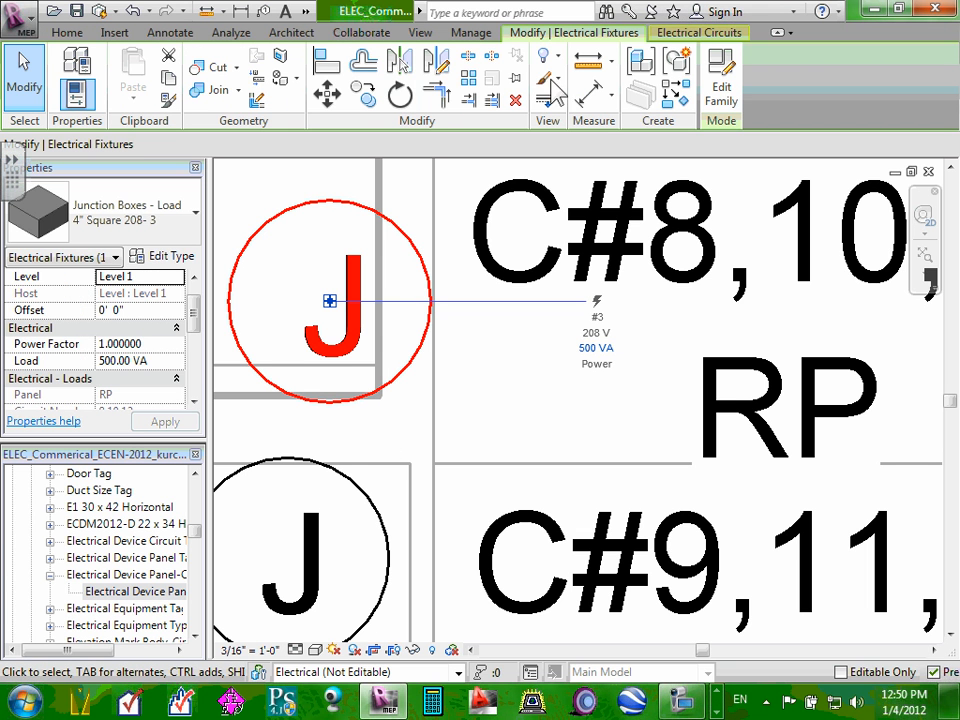
{"action": "left_click", "coordinate": [712, 36]}
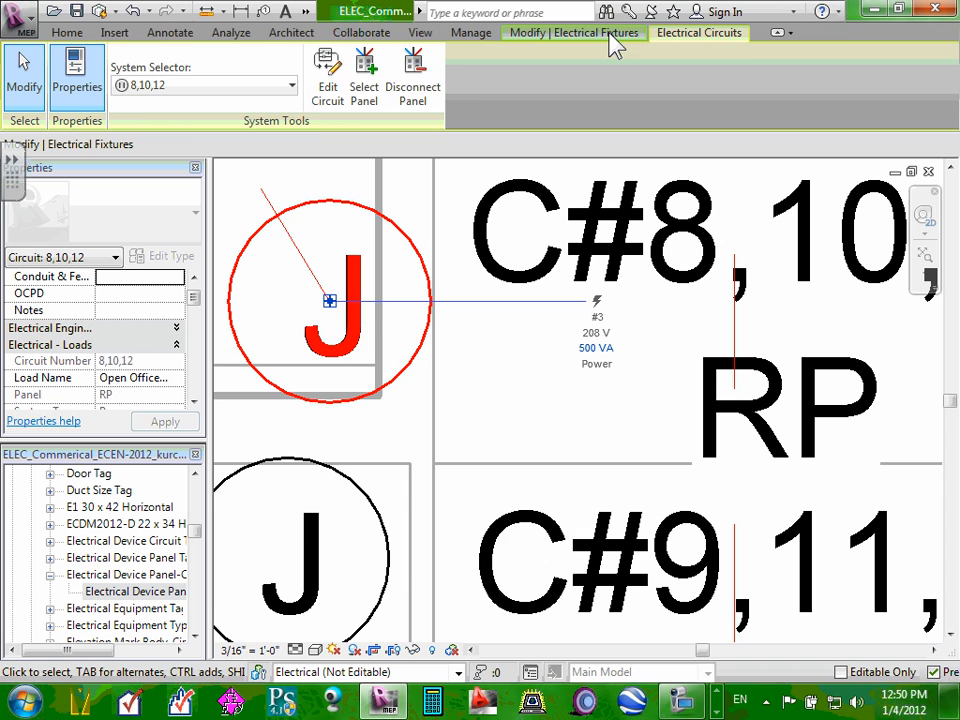
{"action": "left_click", "coordinate": [328, 80]}
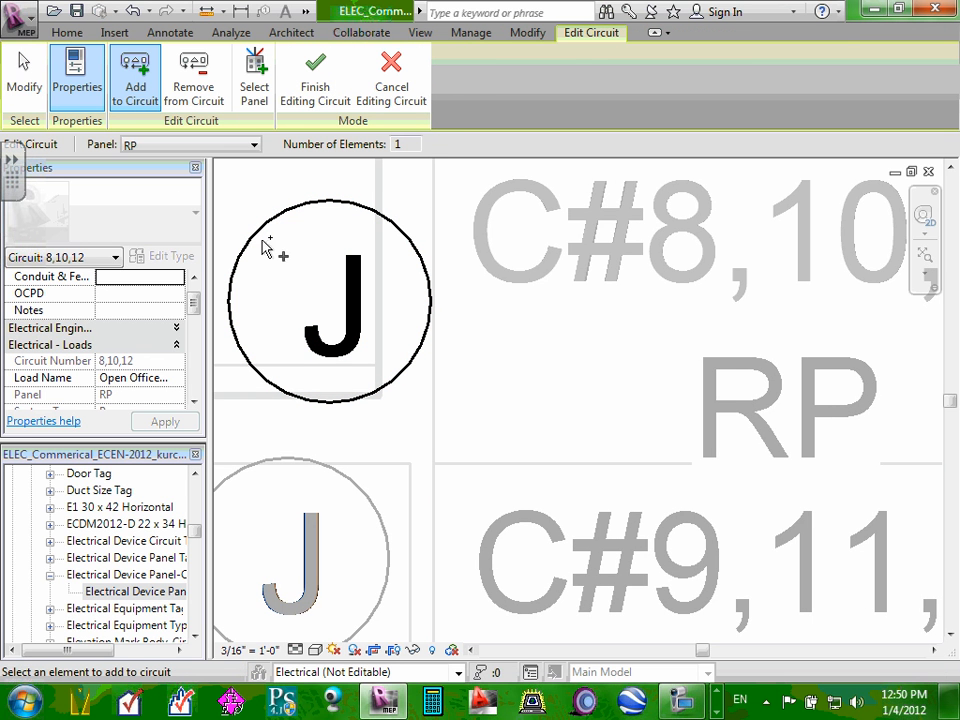
{"action": "left_click", "coordinate": [150, 380]}
{"action": "left_click", "coordinate": [176, 378]}
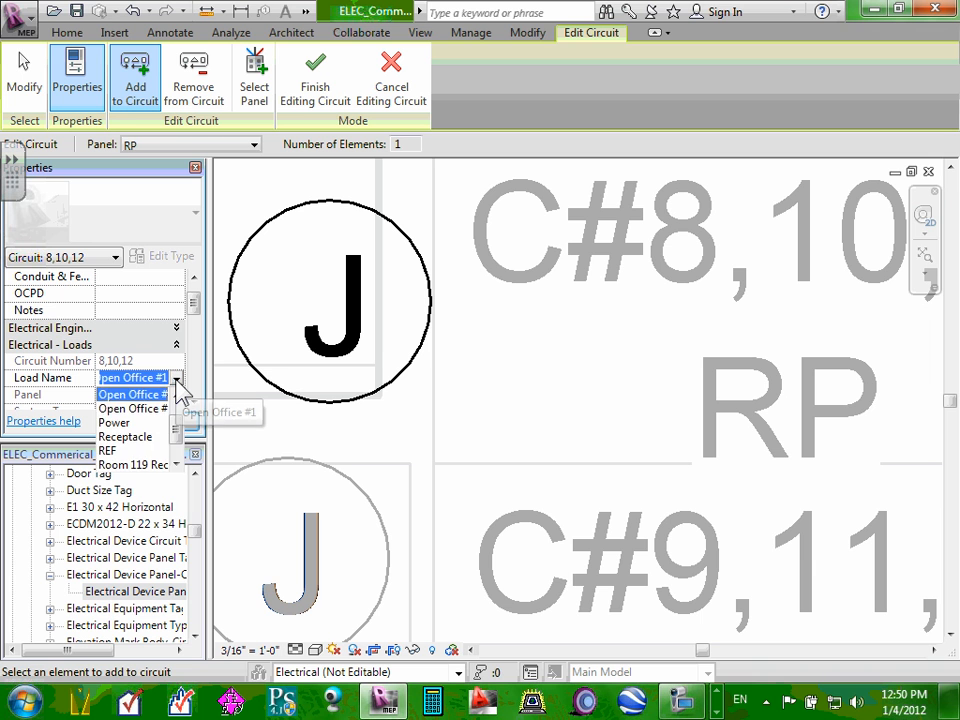
{"action": "left_click", "coordinate": [176, 379]}
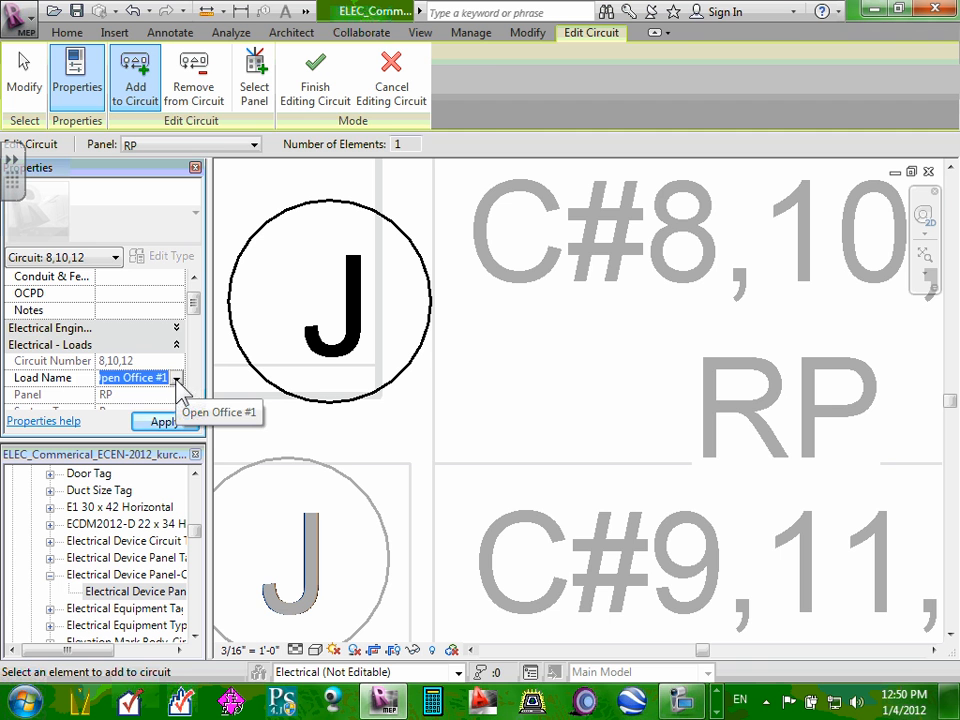
{"action": "left_click", "coordinate": [386, 86]}
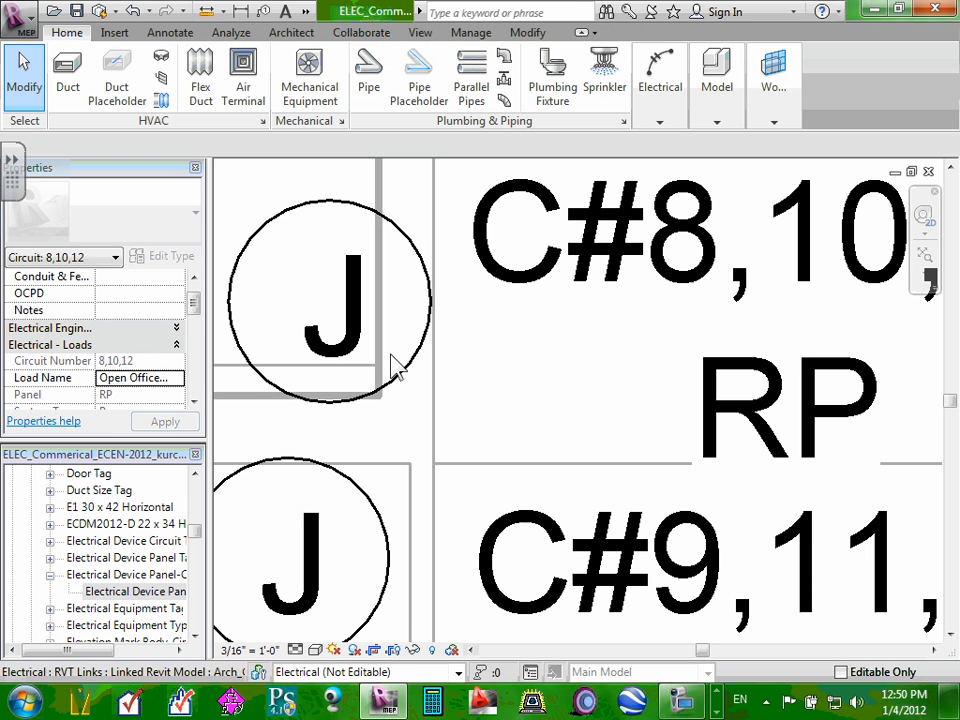
- Review the circuit properties of the top junction box, including its load name, and clear the selection
{"action": "left_click", "coordinate": [418, 260]}
{"action": "key", "text": "Escape"}
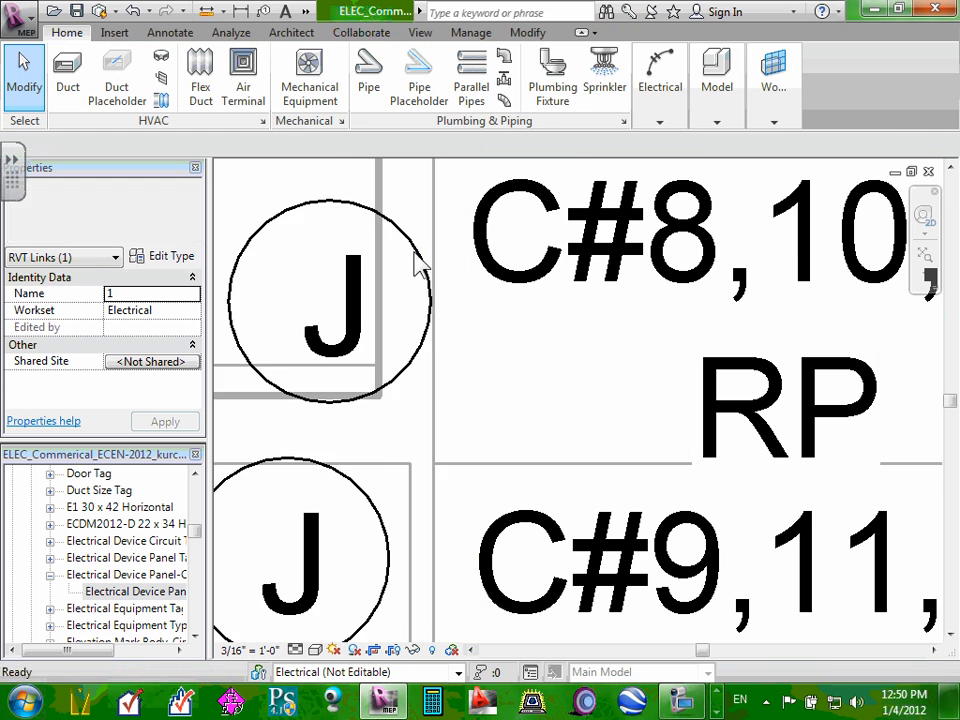
{"action": "scroll", "coordinate": [418, 260], "scroll_direction": "up", "scroll_amount": 2}
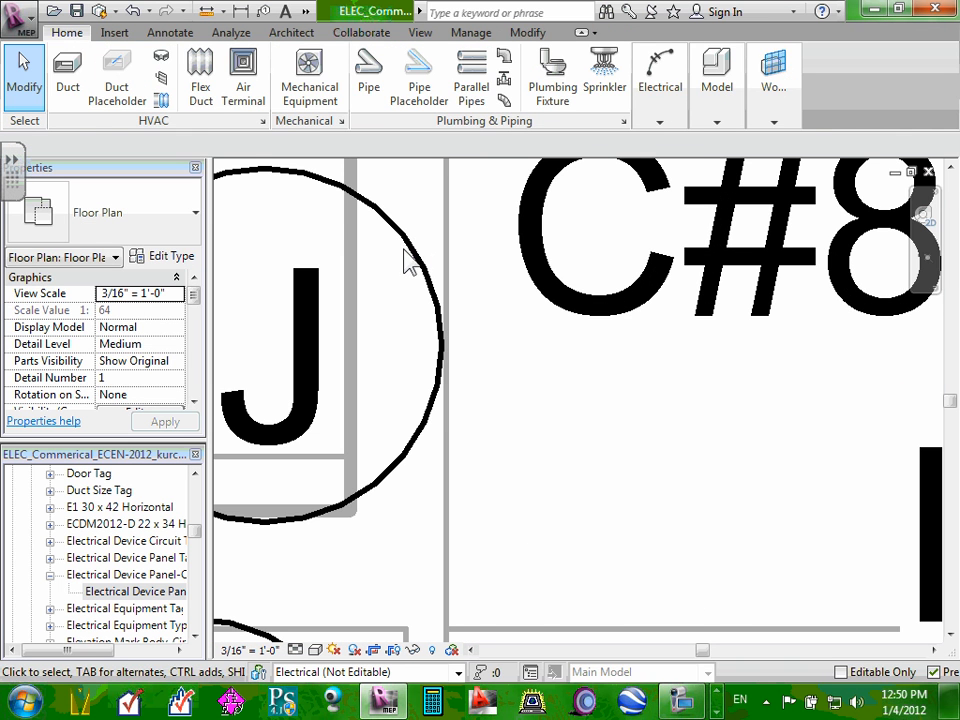
{"action": "left_click", "coordinate": [420, 268]}
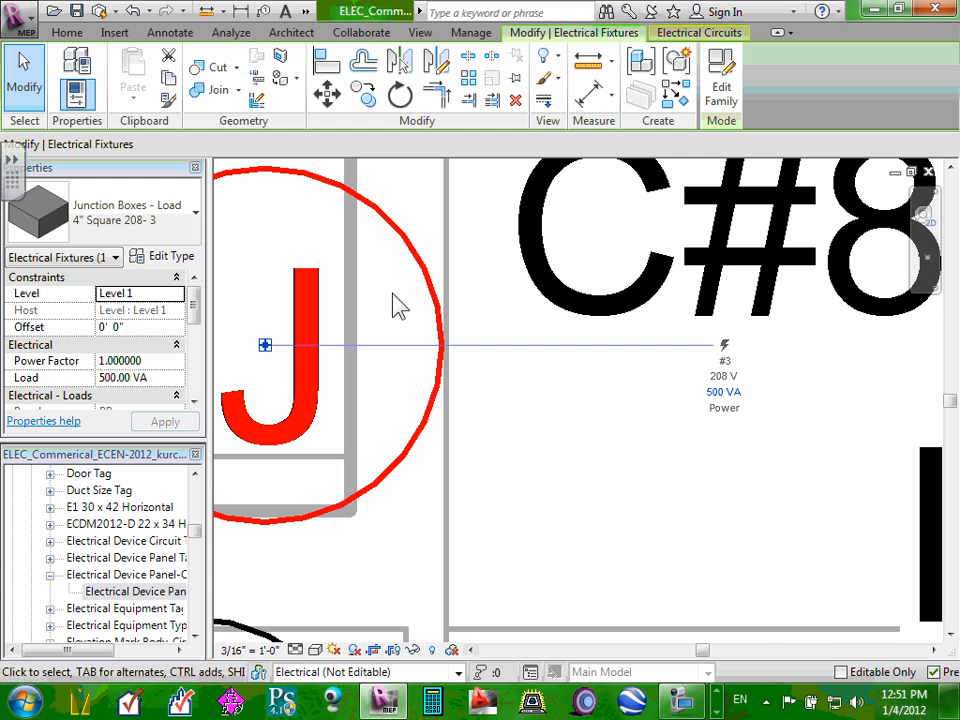
{"action": "scroll", "coordinate": [397, 310], "scroll_direction": "down", "scroll_amount": 3}
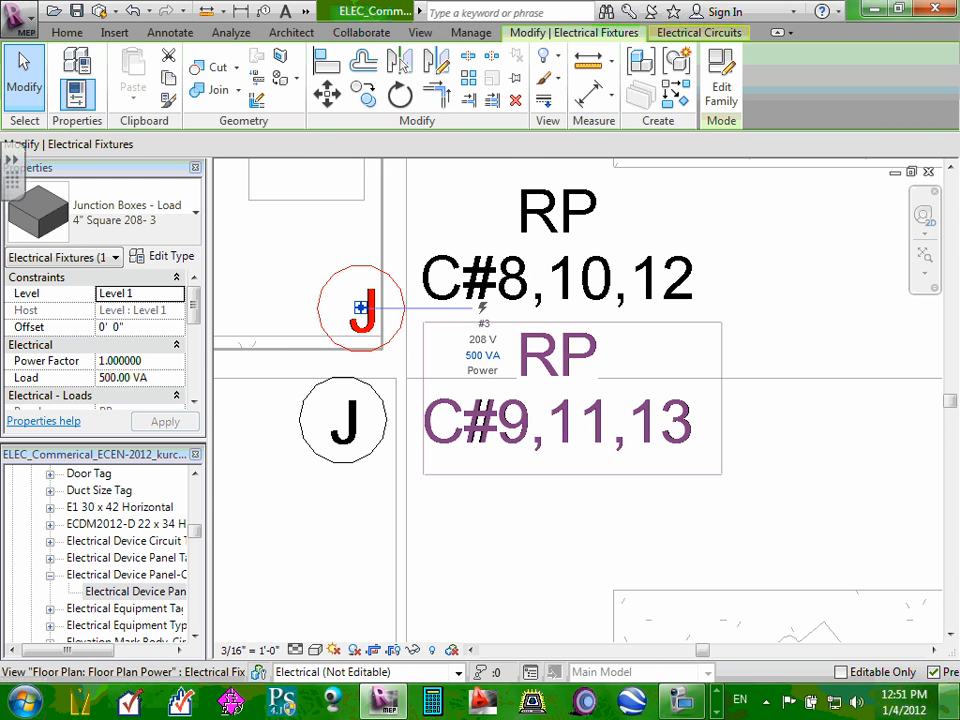
{"action": "left_click", "coordinate": [697, 34]}
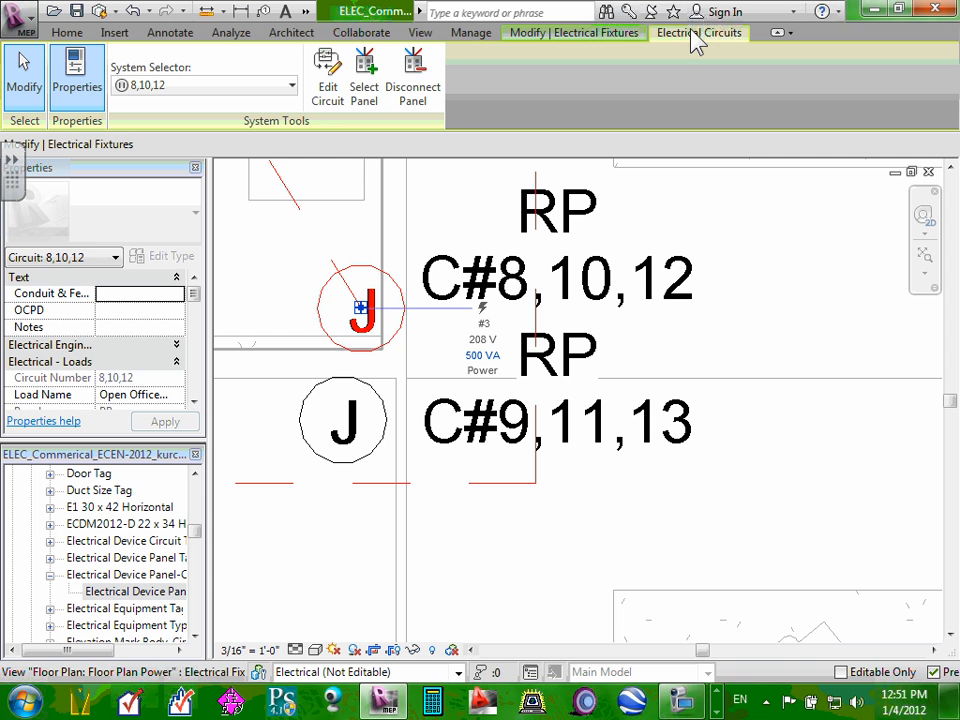
{"action": "left_click", "coordinate": [127, 396]}
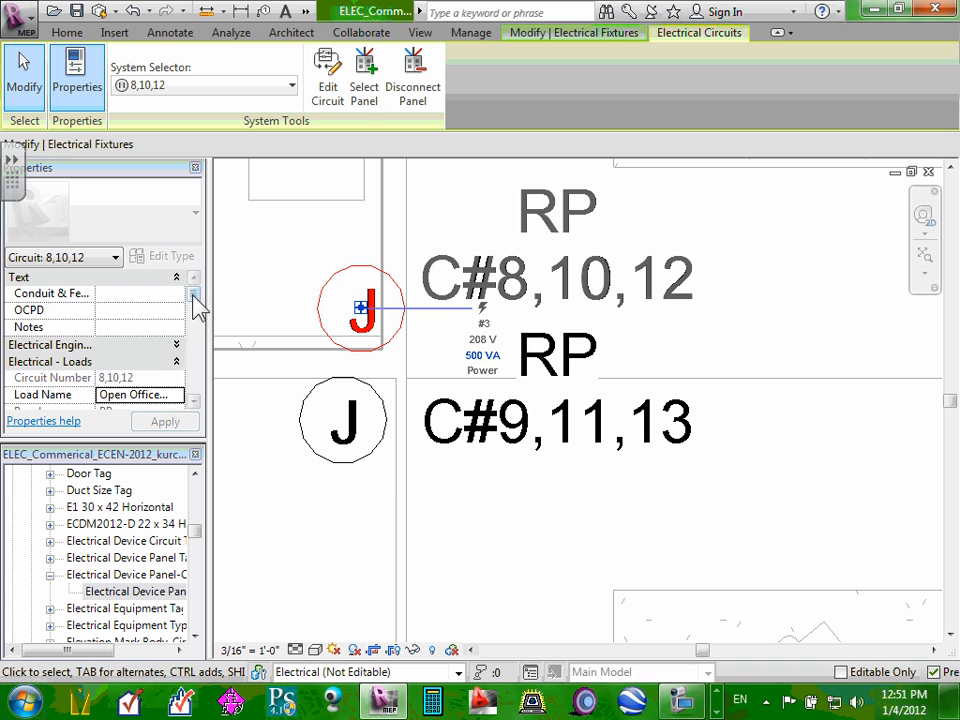
{"action": "scroll", "coordinate": [196, 310], "scroll_direction": "down", "scroll_amount": 5}
{"action": "scroll", "coordinate": [198, 316], "scroll_direction": "up", "scroll_amount": 4}
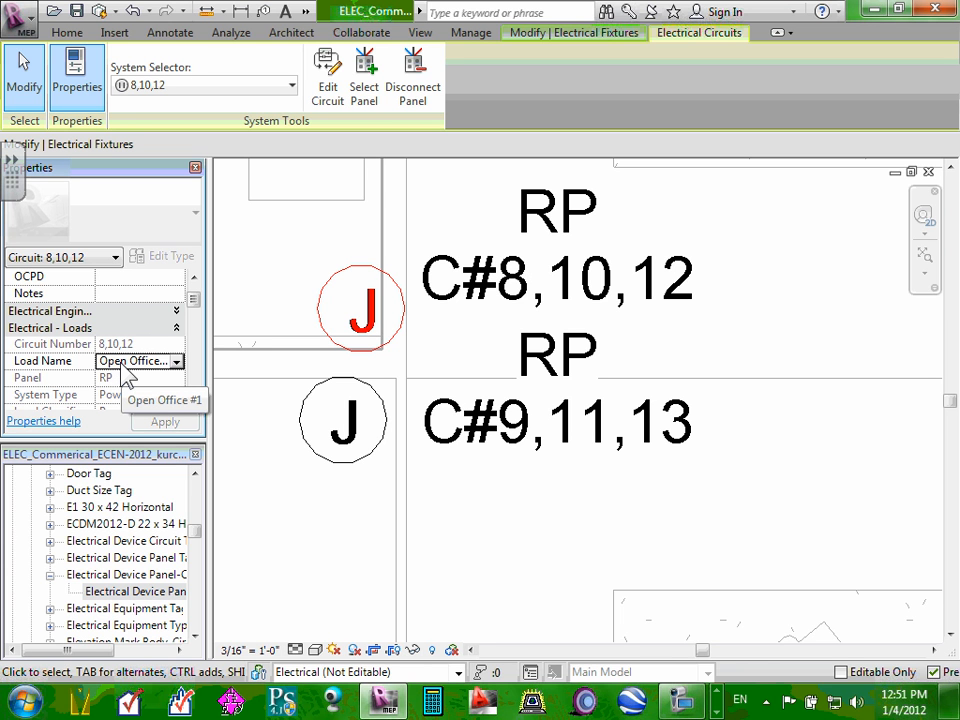
{"action": "left_click", "coordinate": [308, 252]}
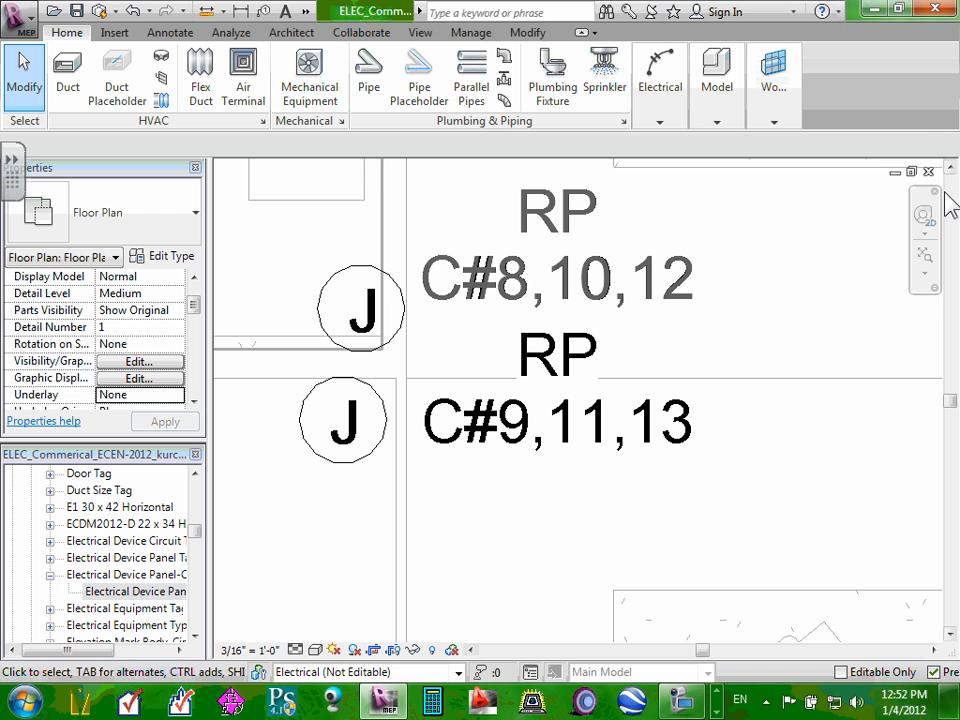
- Mark receptacle symbols in red ink over the plan at the workstations along the top open-office row
{"action": "scroll", "coordinate": [765, 460], "scroll_direction": "down", "scroll_amount": 3}
{"action": "scroll", "coordinate": [770, 452], "scroll_direction": "down", "scroll_amount": 2}
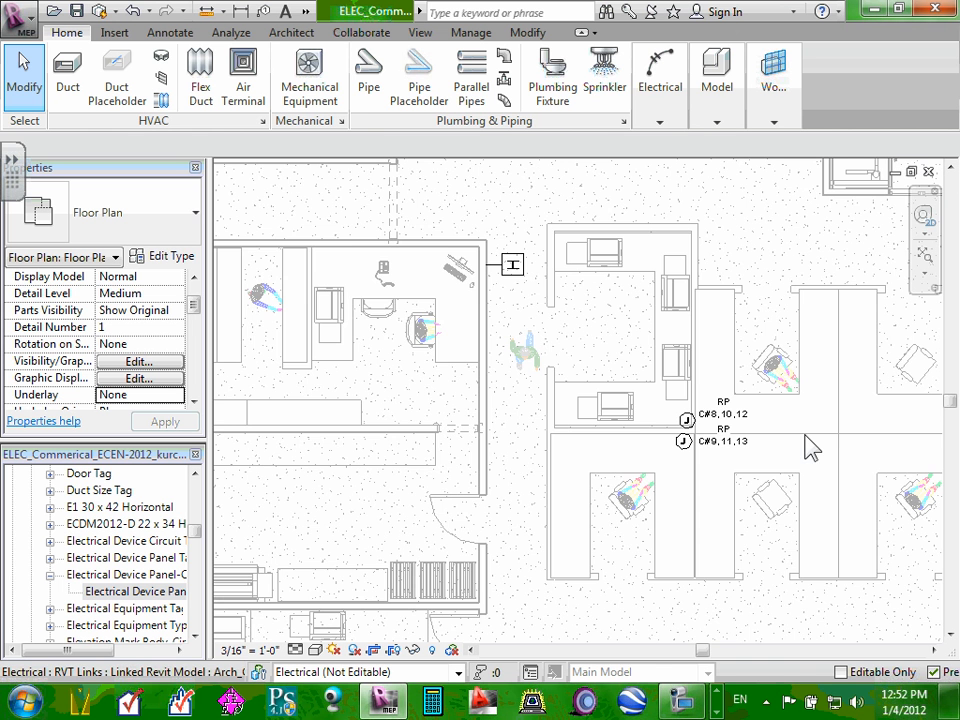
{"action": "scroll", "coordinate": [853, 420], "scroll_direction": "down", "scroll_amount": 2}
{"action": "scroll", "coordinate": [930, 428], "scroll_direction": "down", "scroll_amount": 4}
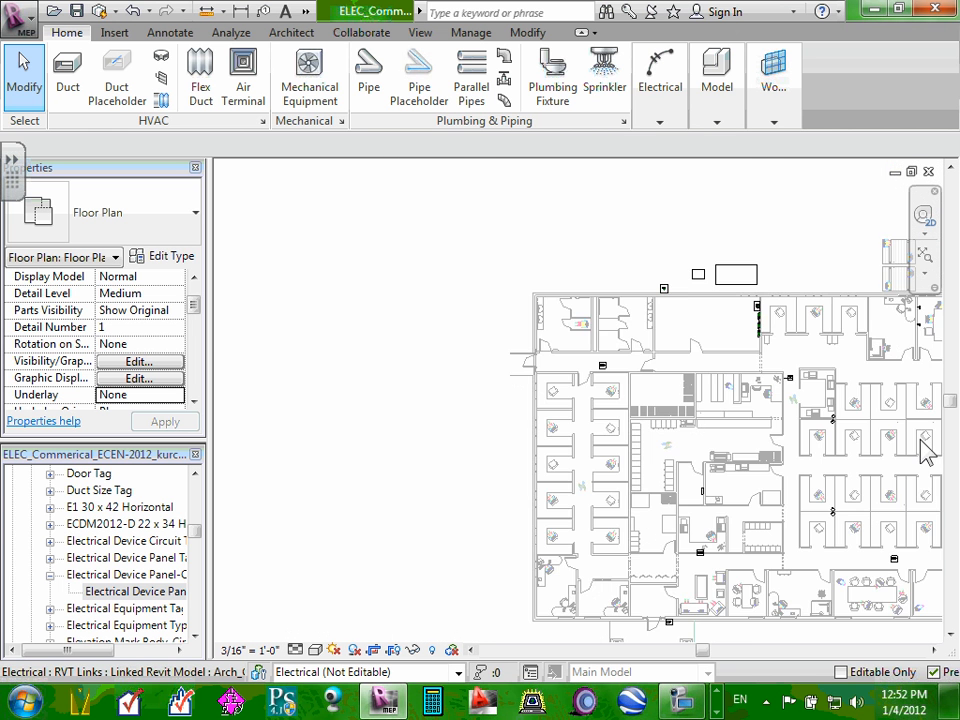
{"action": "middle_click_drag", "start_coordinate": [833, 438], "coordinate": [470, 385]}
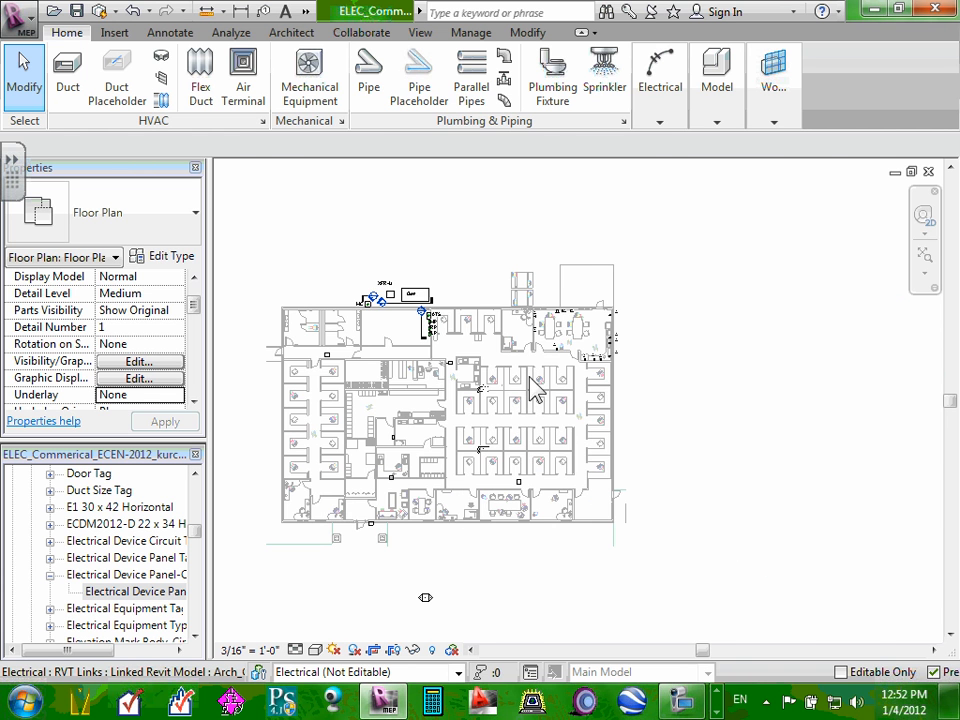
{"action": "scroll", "coordinate": [430, 385], "scroll_direction": "up", "scroll_amount": 4}
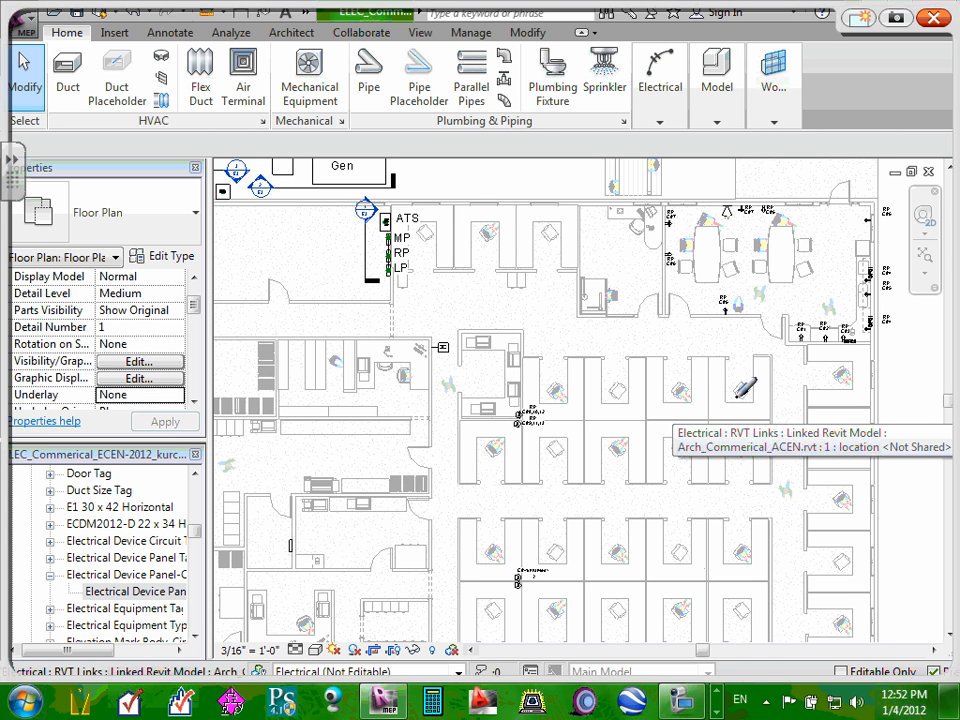
{"action": "mouse_move", "coordinate": [540, 369]}
{"action": "left_mouse_down"}
{"action": "mouse_move", "coordinate": [547, 377]}
{"action": "mouse_move", "coordinate": [525, 377]}
{"action": "left_mouse_up"}
{"action": "mouse_move", "coordinate": [530, 384]}
{"action": "left_mouse_down"}
{"action": "mouse_move", "coordinate": [520, 385]}
{"action": "mouse_move", "coordinate": [579, 371]}
{"action": "mouse_move", "coordinate": [548, 405]}
{"action": "mouse_move", "coordinate": [557, 413]}
{"action": "left_mouse_up"}
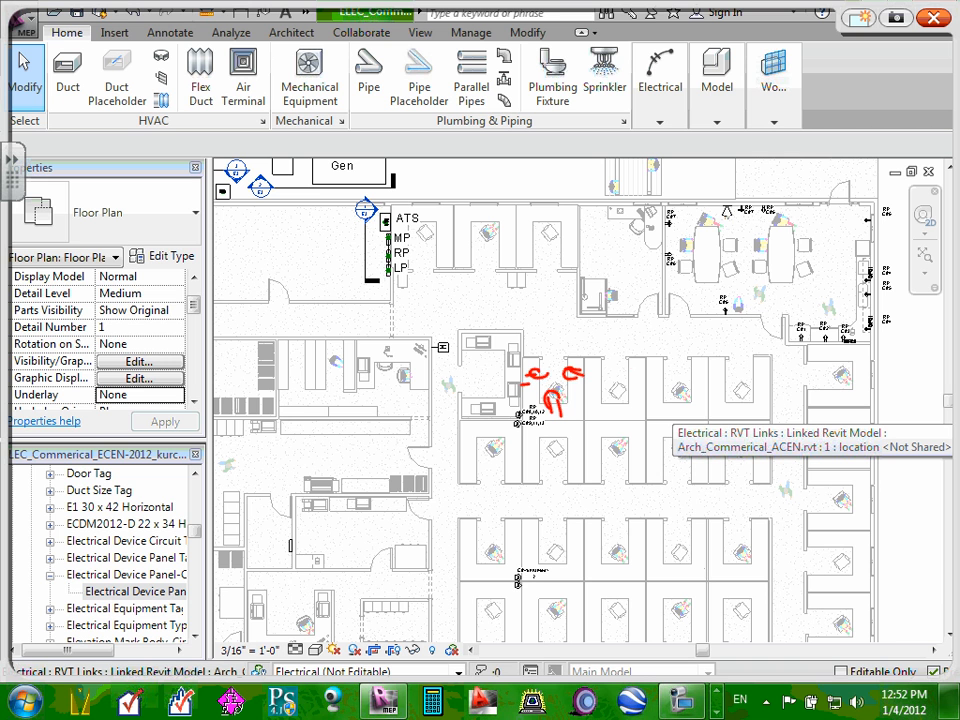
{"action": "mouse_move", "coordinate": [640, 367]}
{"action": "left_mouse_down"}
{"action": "mouse_move", "coordinate": [636, 380]}
{"action": "mouse_move", "coordinate": [650, 370]}
{"action": "mouse_move", "coordinate": [578, 386]}
{"action": "mouse_move", "coordinate": [605, 418]}
{"action": "mouse_move", "coordinate": [620, 417]}
{"action": "left_mouse_up"}
{"action": "left_click_drag", "start_coordinate": [692, 373], "coordinate": [703, 385]}
{"action": "mouse_move", "coordinate": [667, 370]}
{"action": "left_mouse_down"}
{"action": "mouse_move", "coordinate": [672, 380]}
{"action": "mouse_move", "coordinate": [645, 382]}
{"action": "mouse_move", "coordinate": [666, 416]}
{"action": "mouse_move", "coordinate": [680, 398]}
{"action": "left_mouse_up"}
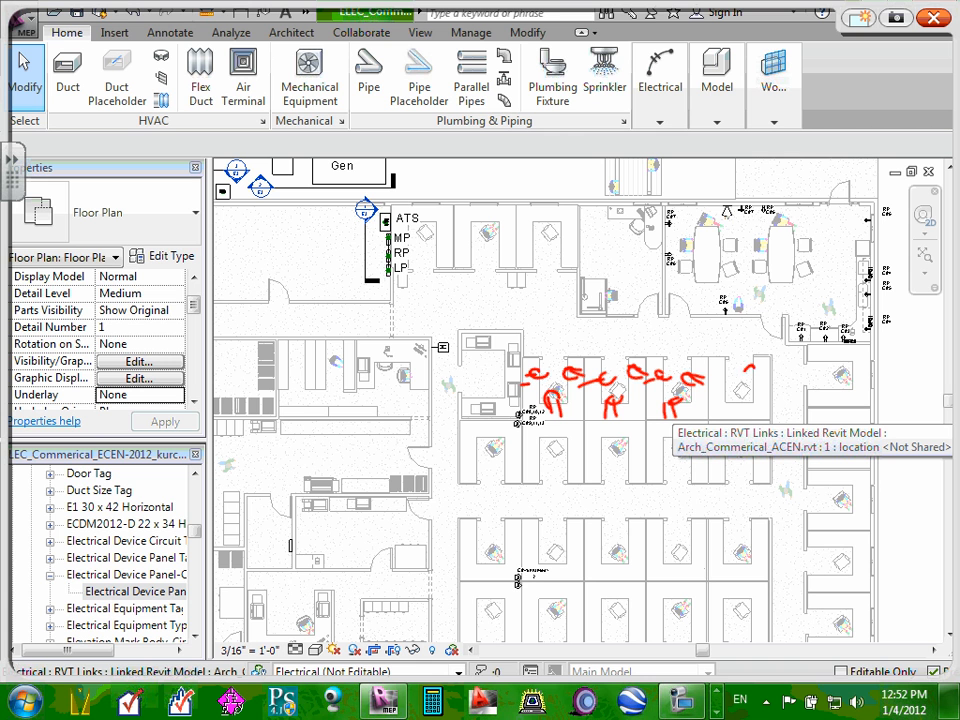
{"action": "left_click_drag", "start_coordinate": [747, 374], "coordinate": [775, 378]}
{"action": "mouse_move", "coordinate": [713, 365]}
{"action": "left_mouse_down"}
{"action": "mouse_move", "coordinate": [731, 369]}
{"action": "mouse_move", "coordinate": [705, 378]}
{"action": "mouse_move", "coordinate": [740, 402]}
{"action": "mouse_move", "coordinate": [728, 417]}
{"action": "left_mouse_up"}
{"action": "left_click_drag", "start_coordinate": [737, 403], "coordinate": [740, 417]}
- Mark two more receptacle symbols in red ink inside the equipment enclosure at the row's left end
{"action": "left_click_drag", "start_coordinate": [487, 347], "coordinate": [487, 349]}
{"action": "mouse_move", "coordinate": [493, 337]}
{"action": "left_mouse_down"}
{"action": "mouse_move", "coordinate": [502, 371]}
{"action": "mouse_move", "coordinate": [522, 378]}
{"action": "mouse_move", "coordinate": [486, 404]}
{"action": "left_mouse_up"}
{"action": "mouse_move", "coordinate": [478, 402]}
{"action": "left_mouse_down"}
{"action": "mouse_move", "coordinate": [476, 412]}
{"action": "mouse_move", "coordinate": [488, 411]}
{"action": "left_mouse_up"}
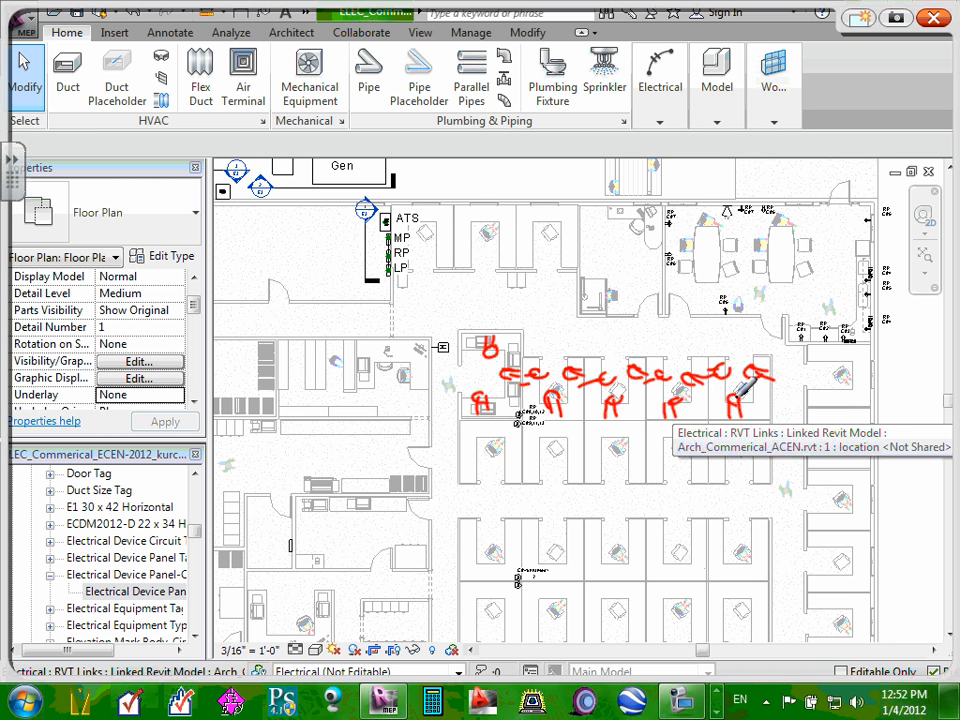
- Draw a blue wiring chain through the lower receptacle marks and a green chain through alternate upper marks, both starting at the top junction box
{"action": "mouse_move", "coordinate": [520, 396]}
{"action": "left_mouse_down"}
{"action": "mouse_move", "coordinate": [502, 402]}
{"action": "mouse_move", "coordinate": [524, 416]}
{"action": "mouse_move", "coordinate": [521, 398]}
{"action": "left_mouse_up"}
{"action": "mouse_move", "coordinate": [480, 400]}
{"action": "left_mouse_down"}
{"action": "mouse_move", "coordinate": [515, 425]}
{"action": "mouse_move", "coordinate": [585, 430]}
{"action": "mouse_move", "coordinate": [612, 405]}
{"action": "mouse_move", "coordinate": [640, 432]}
{"action": "mouse_move", "coordinate": [668, 405]}
{"action": "mouse_move", "coordinate": [735, 402]}
{"action": "left_mouse_up"}
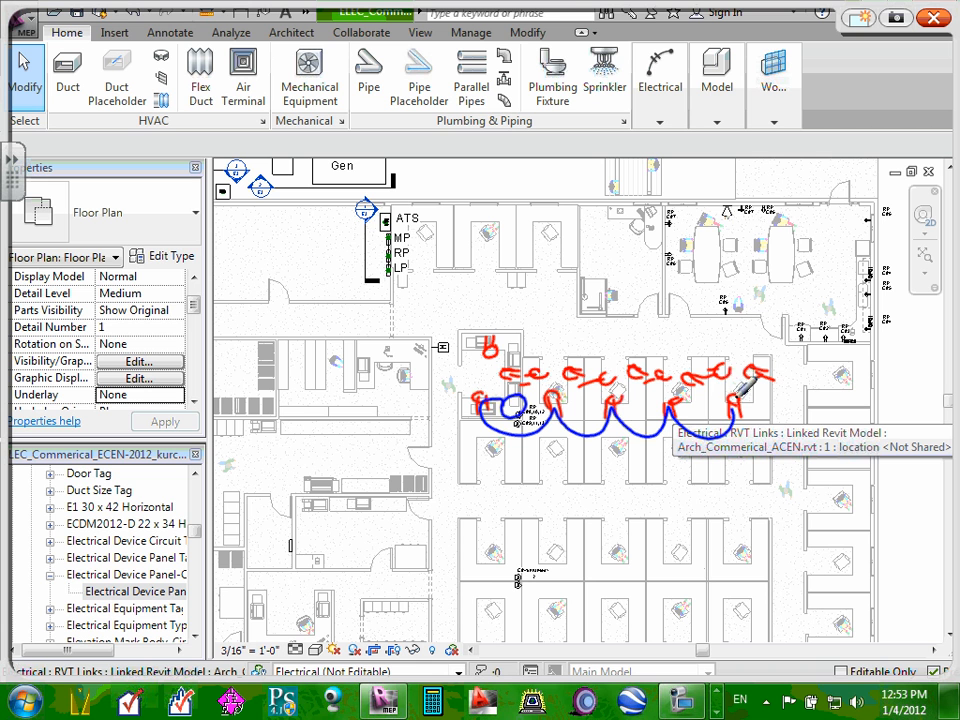
{"action": "left_click_drag", "start_coordinate": [505, 368], "coordinate": [535, 366]}
{"action": "mouse_move", "coordinate": [536, 365]}
{"action": "left_mouse_down"}
{"action": "mouse_move", "coordinate": [549, 340]}
{"action": "mouse_move", "coordinate": [581, 322]}
{"action": "mouse_move", "coordinate": [629, 324]}
{"action": "left_mouse_up"}
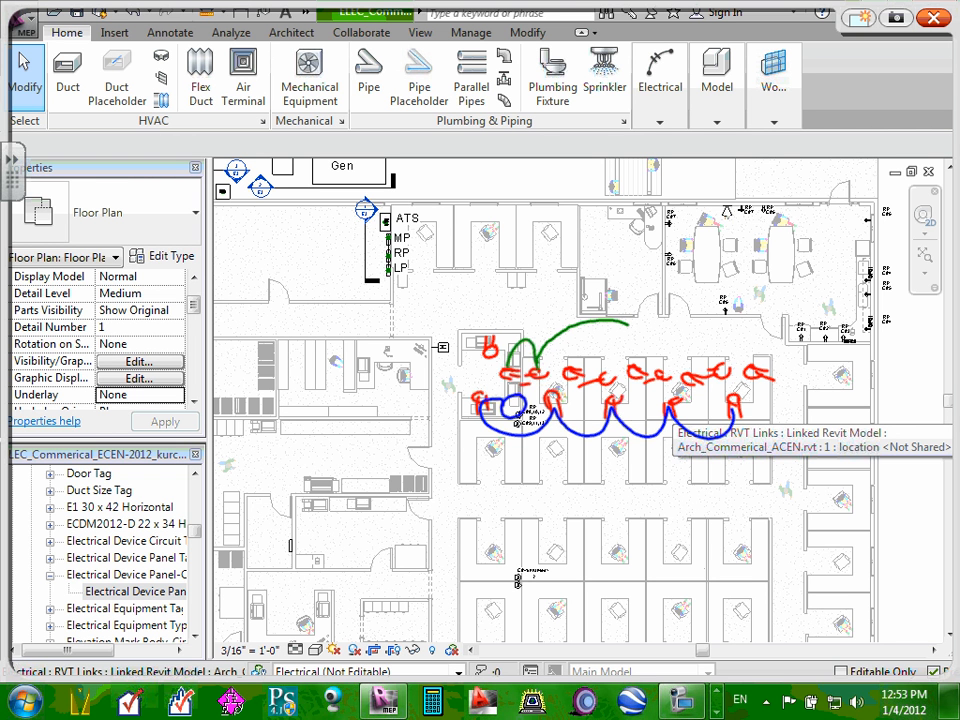
{"action": "mouse_move", "coordinate": [627, 318]}
{"action": "left_mouse_down"}
{"action": "mouse_move", "coordinate": [604, 367]}
{"action": "mouse_move", "coordinate": [640, 328]}
{"action": "mouse_move", "coordinate": [666, 356]}
{"action": "mouse_move", "coordinate": [656, 354]}
{"action": "mouse_move", "coordinate": [722, 352]}
{"action": "left_mouse_up"}
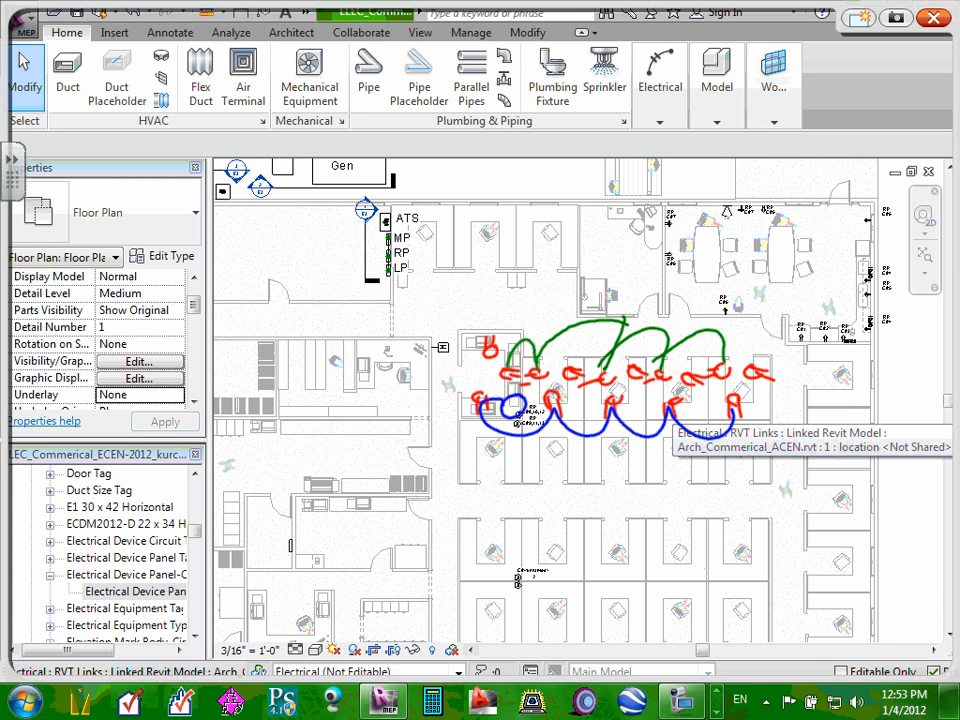
{"action": "left_click_drag", "start_coordinate": [497, 393], "coordinate": [512, 356]}
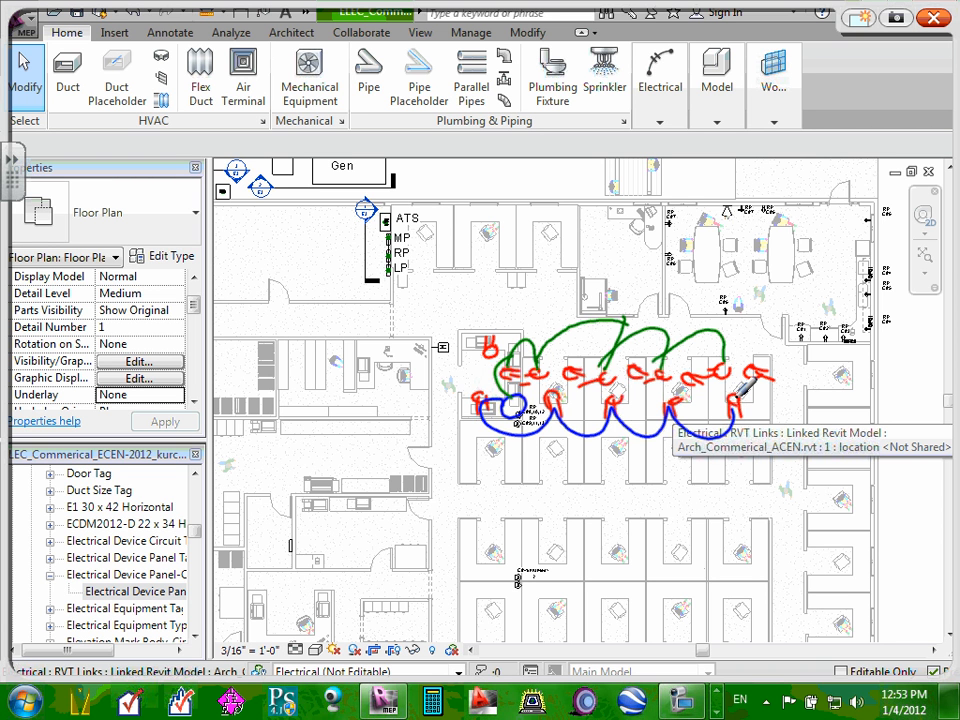
- Draw a black wiring chain from the top junction box through the remaining upper receptacle marks, and close the ink overlay
{"action": "mouse_move", "coordinate": [490, 332]}
{"action": "left_mouse_down"}
{"action": "mouse_move", "coordinate": [579, 372]}
{"action": "mouse_move", "coordinate": [599, 330]}
{"action": "mouse_move", "coordinate": [642, 363]}
{"action": "mouse_move", "coordinate": [681, 333]}
{"action": "mouse_move", "coordinate": [703, 369]}
{"action": "mouse_move", "coordinate": [765, 377]}
{"action": "left_mouse_up"}
{"action": "mouse_move", "coordinate": [504, 321]}
{"action": "left_mouse_down"}
{"action": "mouse_move", "coordinate": [469, 341]}
{"action": "mouse_move", "coordinate": [518, 398]}
{"action": "left_mouse_up"}
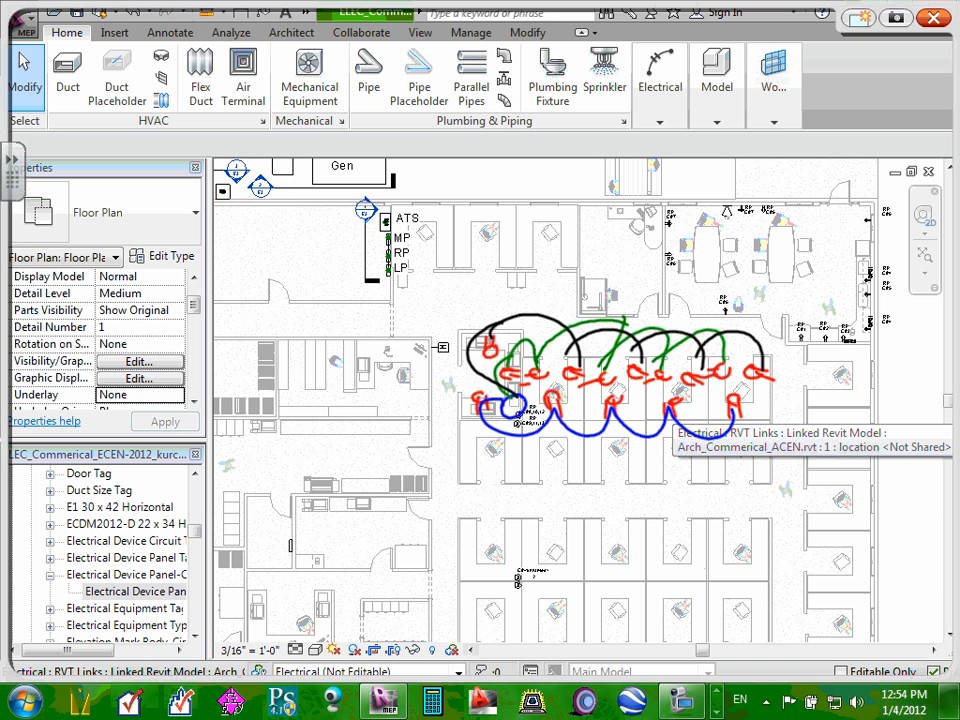
{"action": "left_click", "coordinate": [933, 20]}
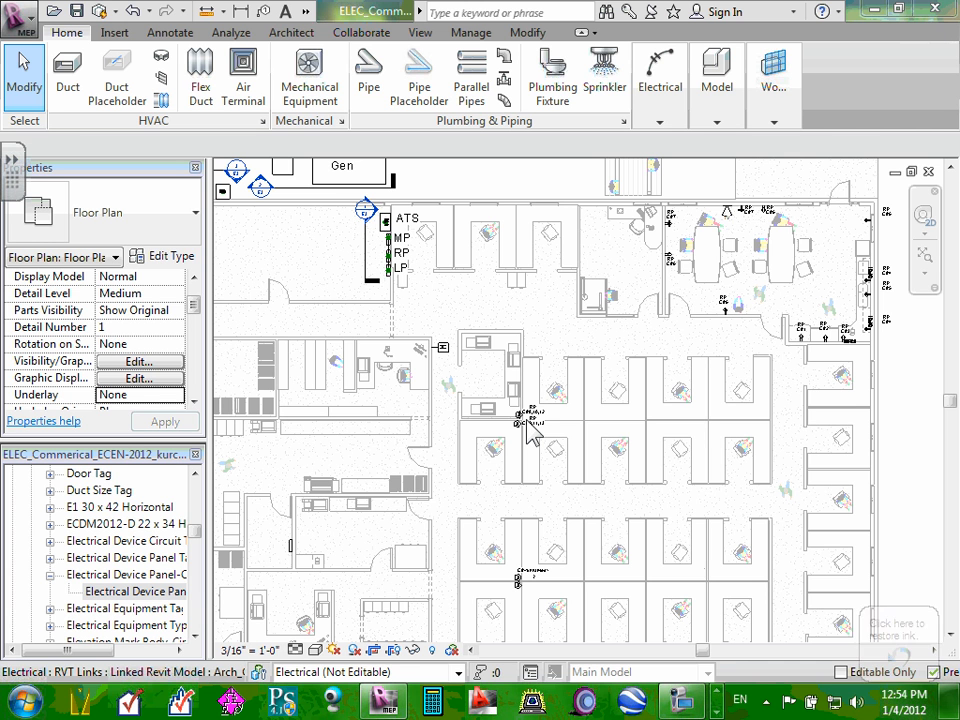
- Examine the RP circuit tags at the open-office junction boxes and the equipment area around MC, ATS, MP, RP and LP
{"action": "scroll", "coordinate": [545, 412], "scroll_direction": "up", "scroll_amount": 5}
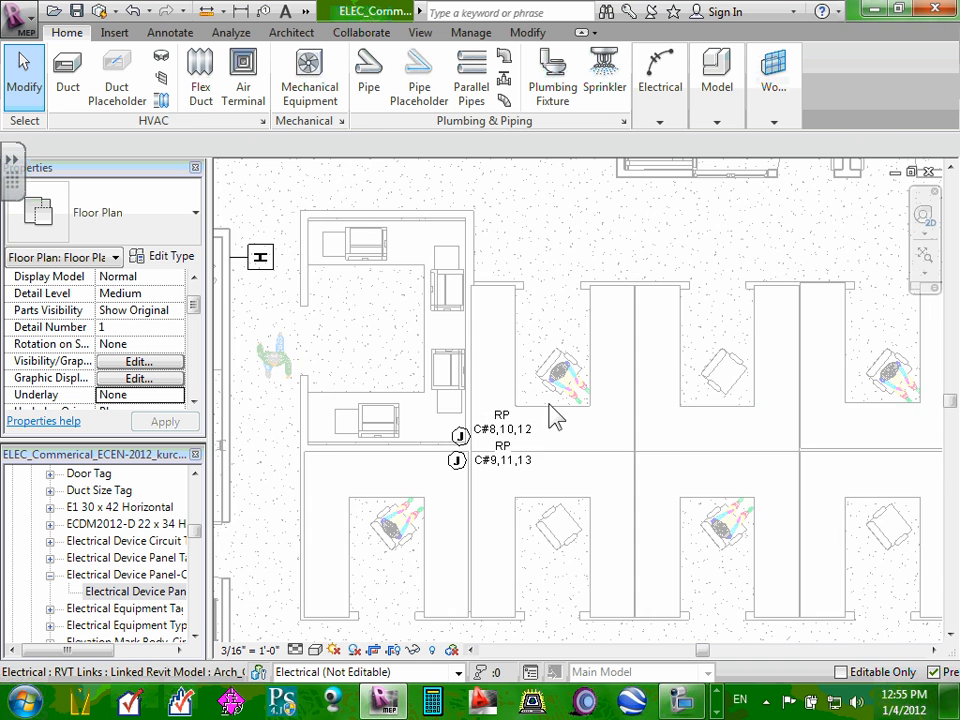
{"action": "scroll", "coordinate": [517, 395], "scroll_direction": "up", "scroll_amount": 3}
{"action": "scroll", "coordinate": [535, 406], "scroll_direction": "up", "scroll_amount": 2}
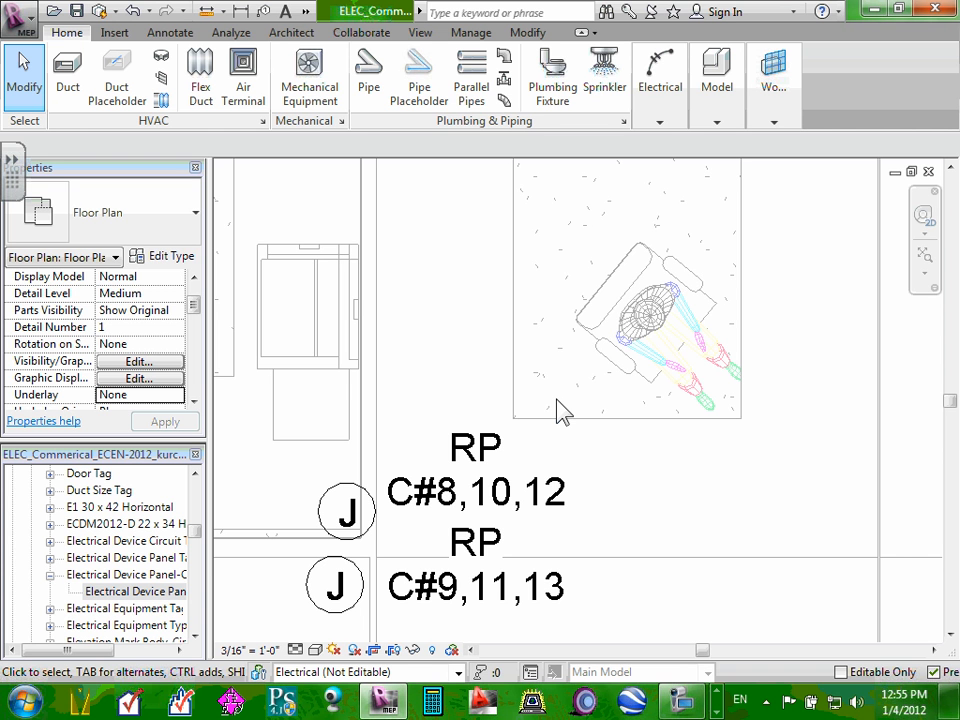
{"action": "scroll", "coordinate": [381, 289], "scroll_direction": "down", "scroll_amount": 5}
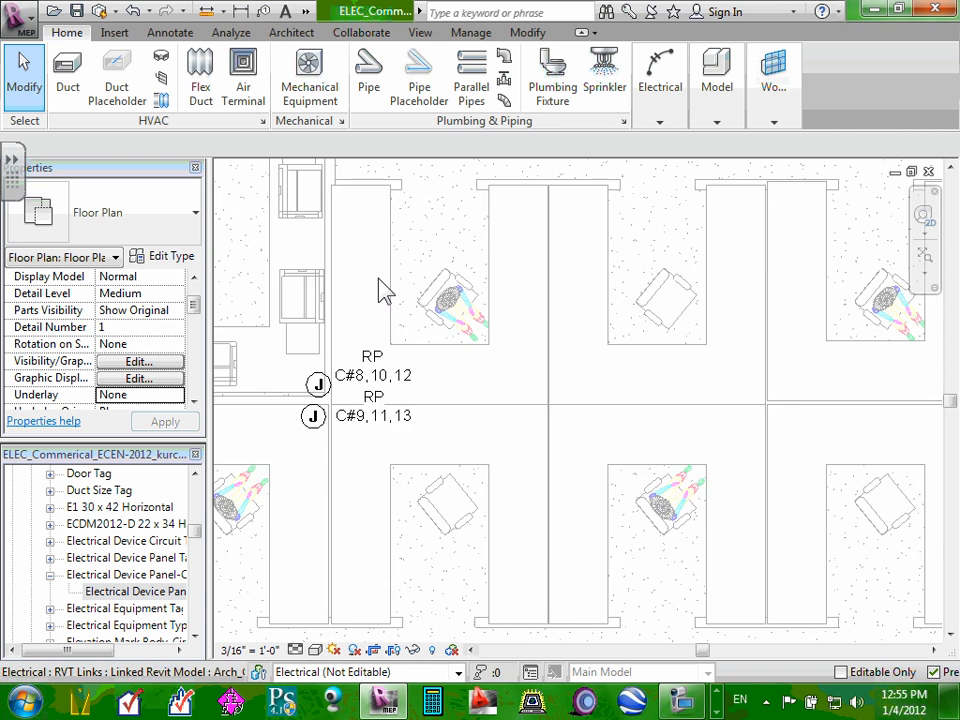
{"action": "scroll", "coordinate": [553, 287], "scroll_direction": "down", "scroll_amount": 2}
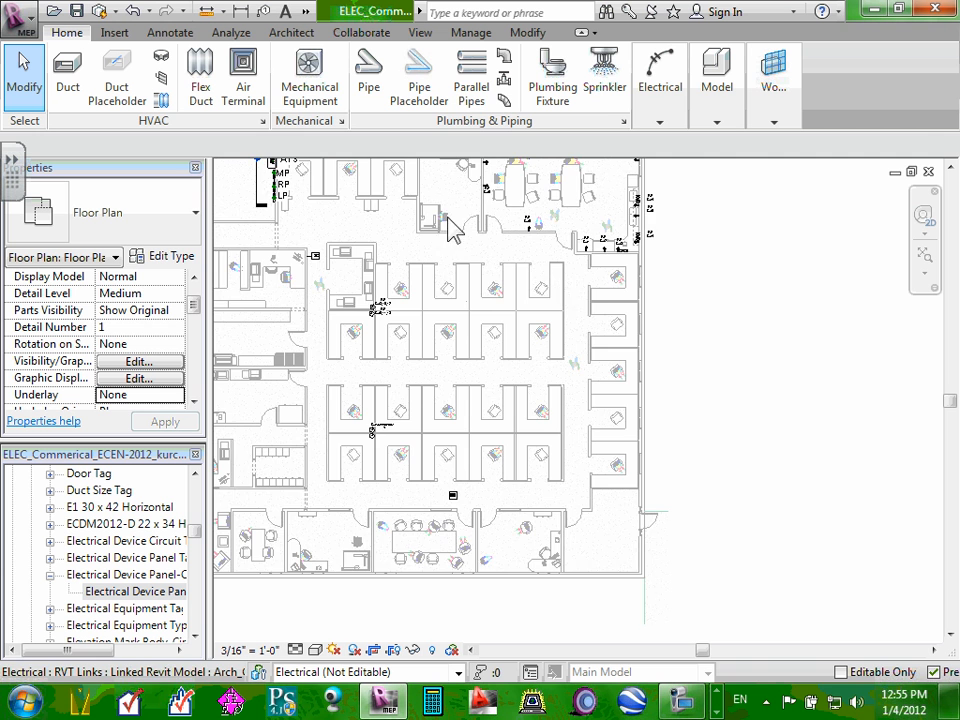
{"action": "scroll", "coordinate": [454, 223], "scroll_direction": "down", "scroll_amount": 3}
{"action": "scroll", "coordinate": [337, 212], "scroll_direction": "up", "scroll_amount": 3}
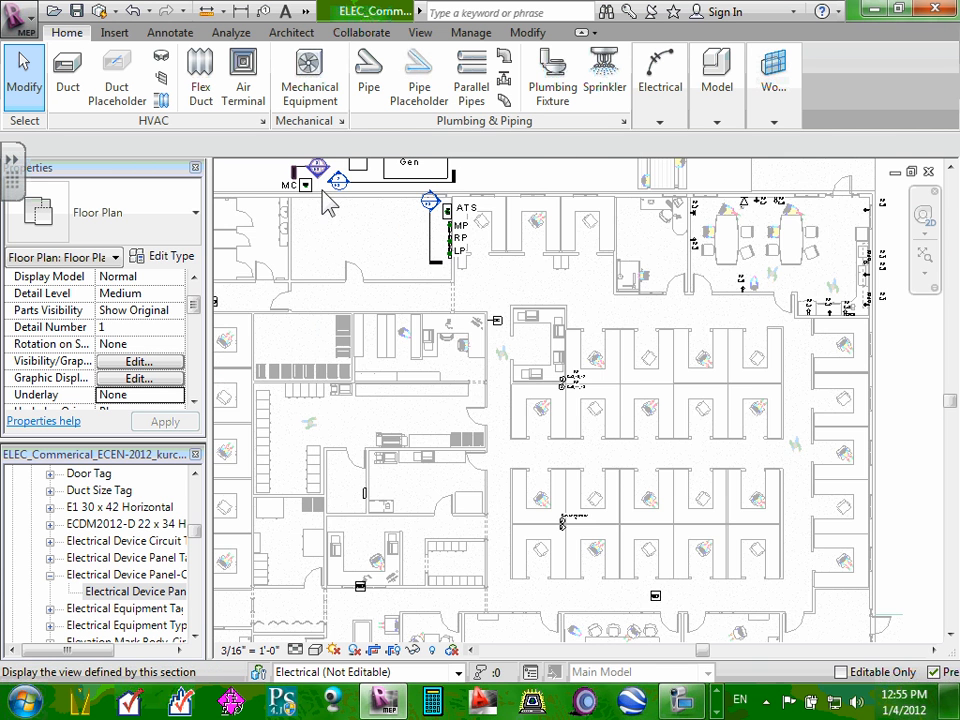
{"action": "scroll", "coordinate": [325, 200], "scroll_direction": "up", "scroll_amount": 2}
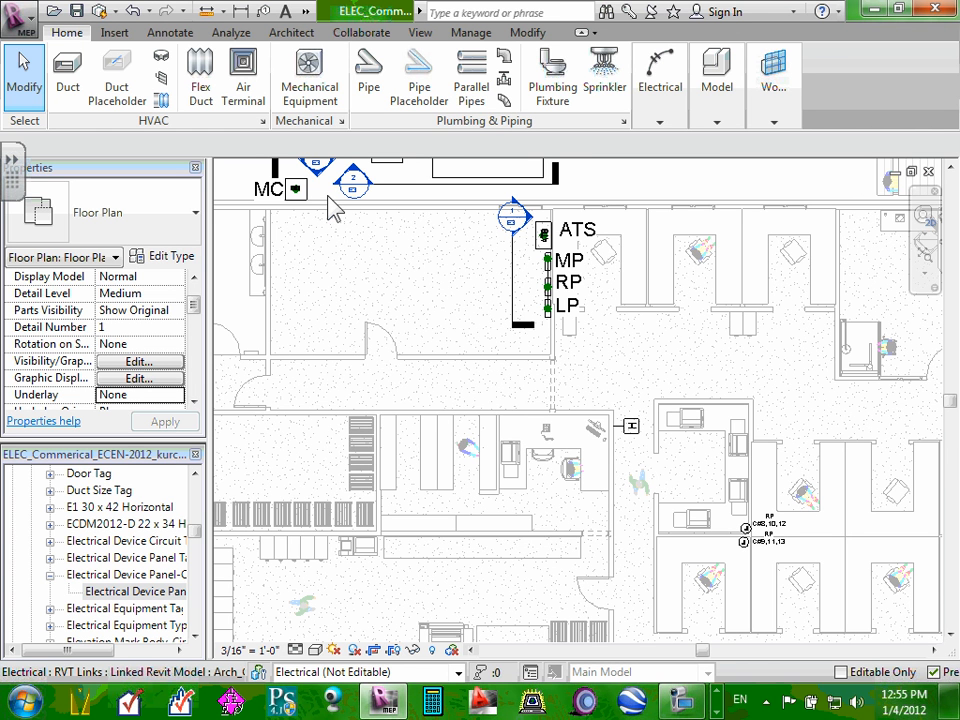
- Browse for families to load in the 2012 project's Instructor > Revit > Revit Families-2011 > Mechanical equipment folder
{"action": "left_click", "coordinate": [115, 34]}
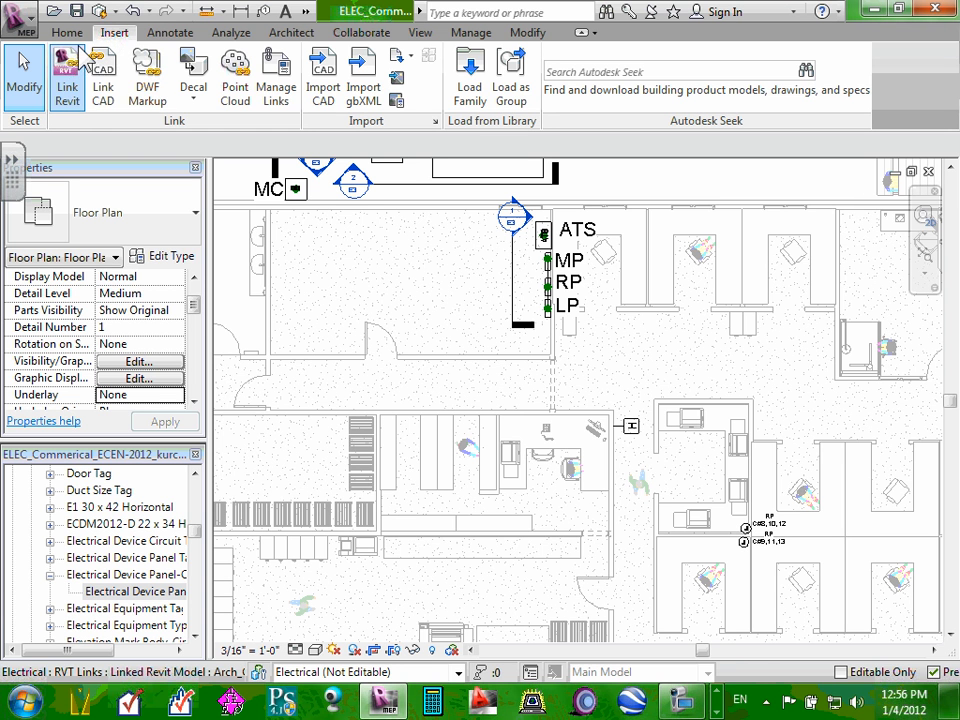
{"action": "left_click", "coordinate": [466, 90]}
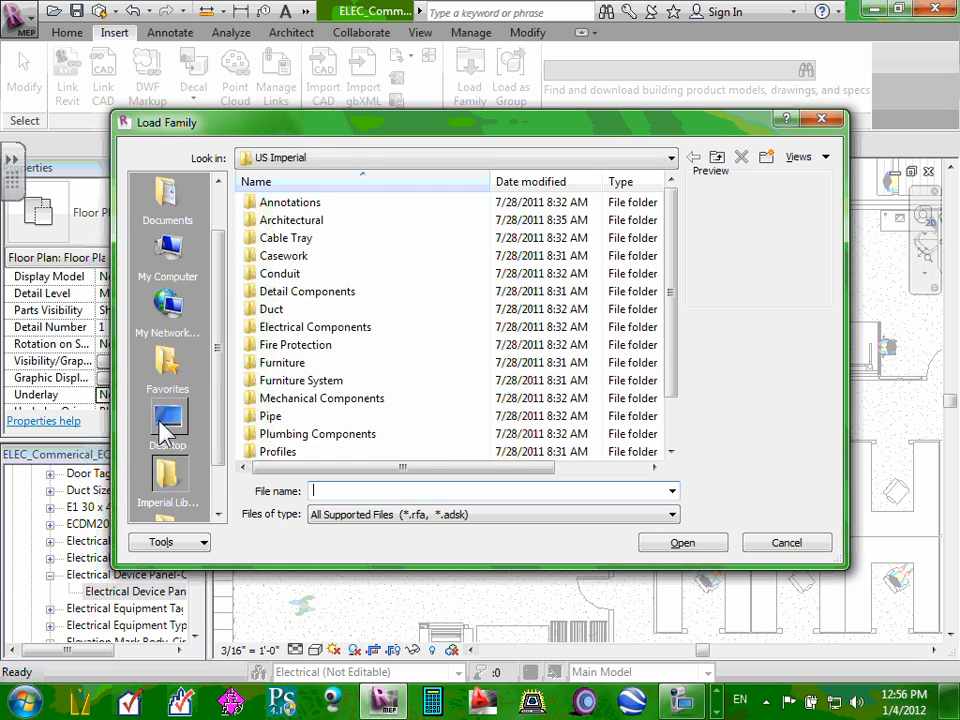
{"action": "left_click", "coordinate": [167, 422]}
{"action": "double_click", "coordinate": [296, 364]}
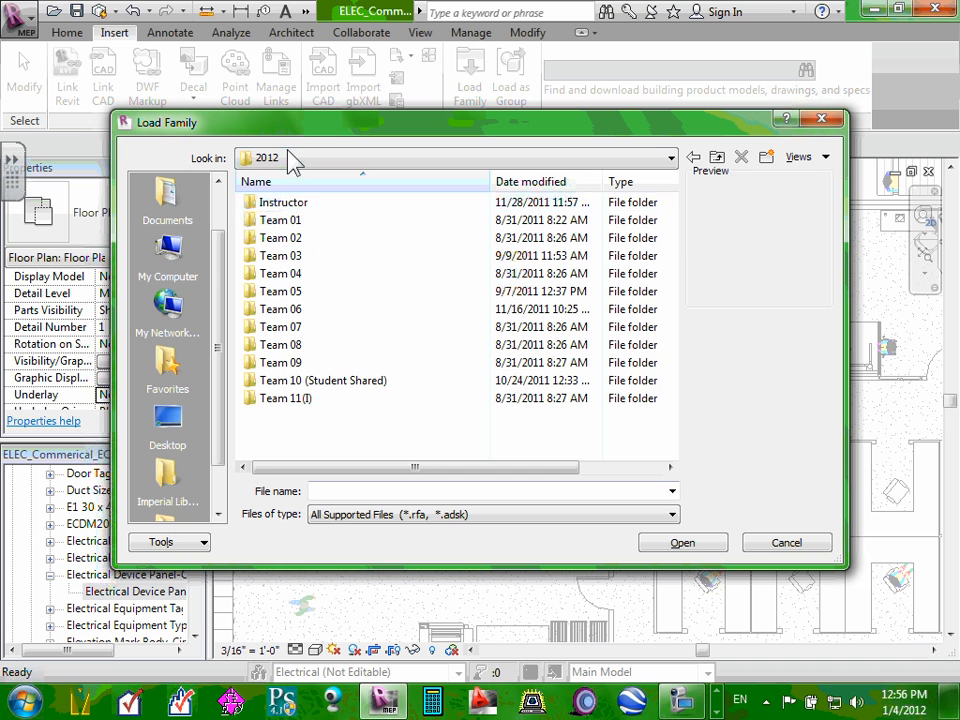
{"action": "double_click", "coordinate": [298, 204]}
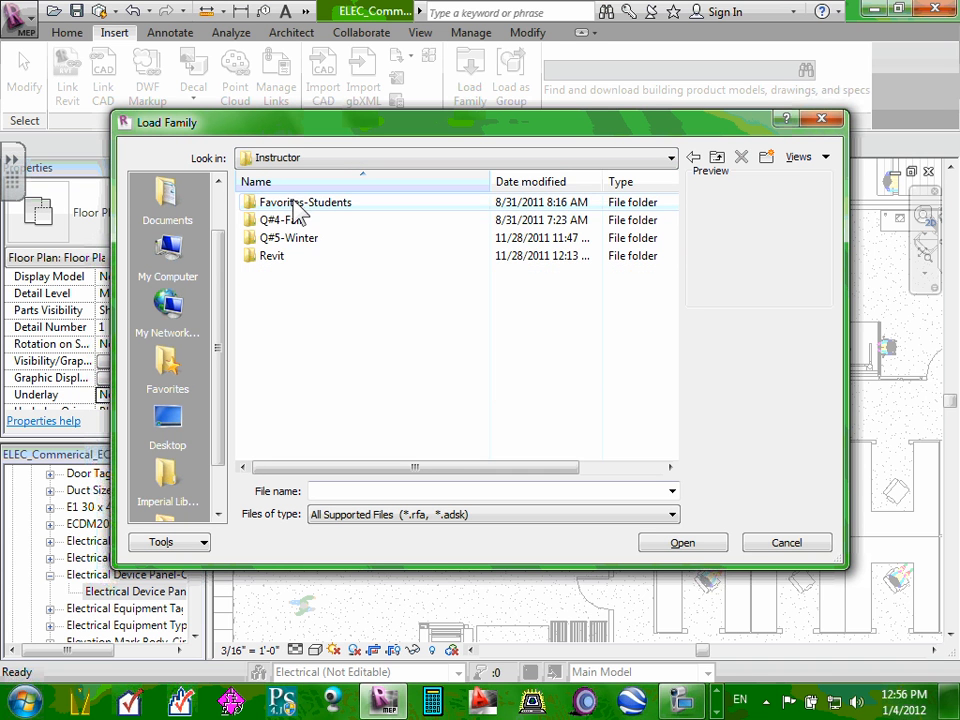
{"action": "double_click", "coordinate": [285, 262]}
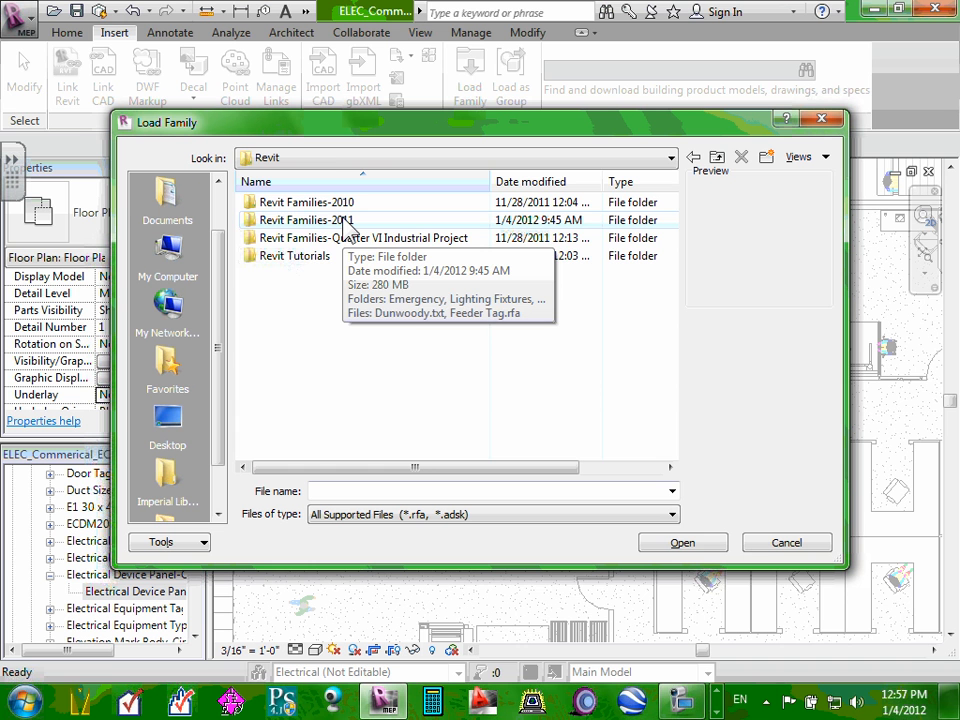
{"action": "double_click", "coordinate": [345, 221]}
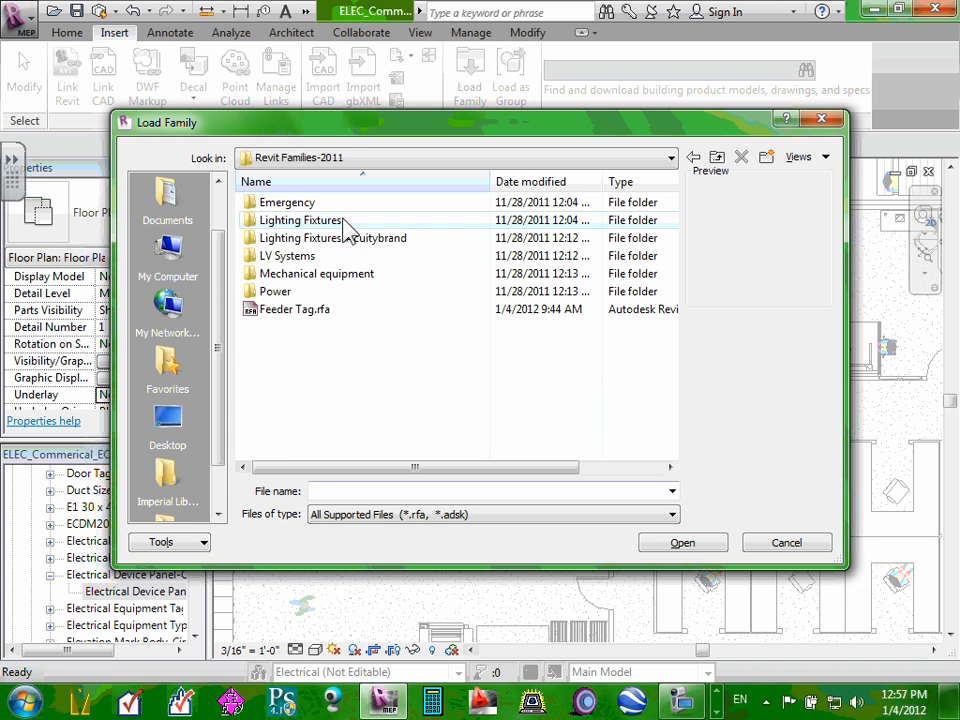
{"action": "double_click", "coordinate": [345, 285]}
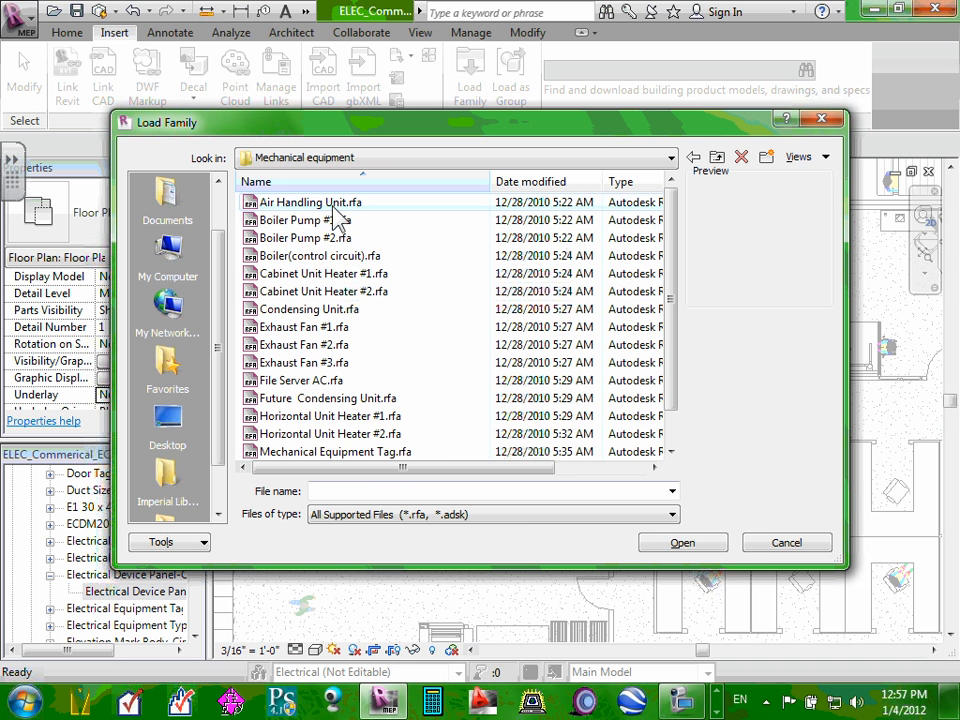
- Load all mechanical equipment families from Air Handling Unit.rfa through Recirculating Pump.rfa, including Mechanical Equipment Tag.rfa
{"action": "left_click", "coordinate": [334, 204]}
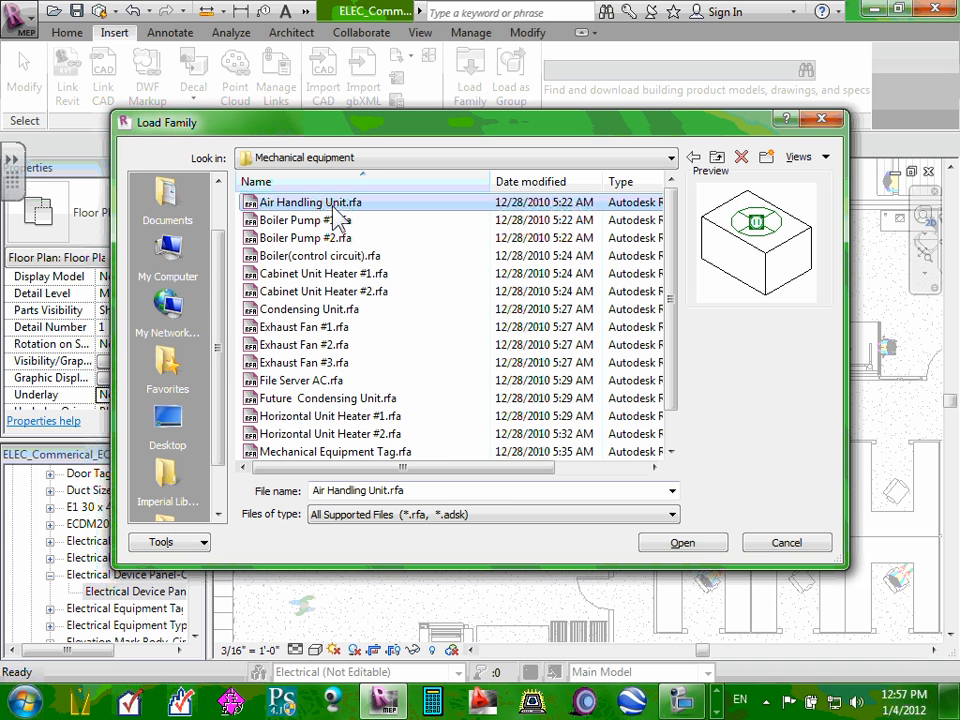
{"action": "scroll", "coordinate": [668, 390], "scroll_direction": "down", "scroll_amount": 1}
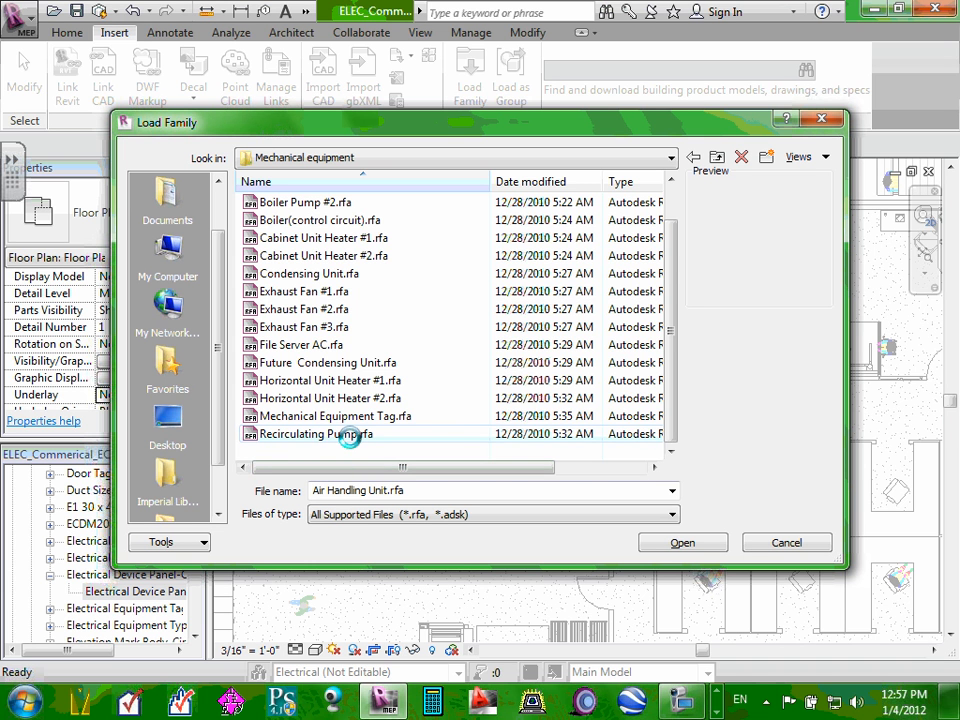
{"action": "left_click", "coordinate": [348, 436], "text": "shift"}
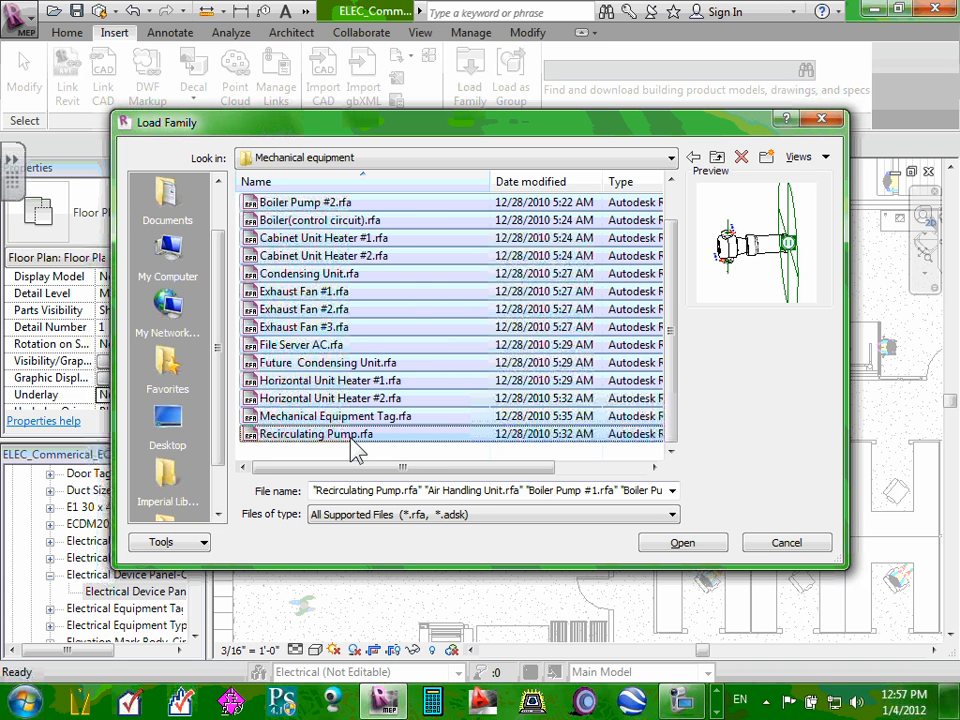
{"action": "left_click", "coordinate": [701, 544]}
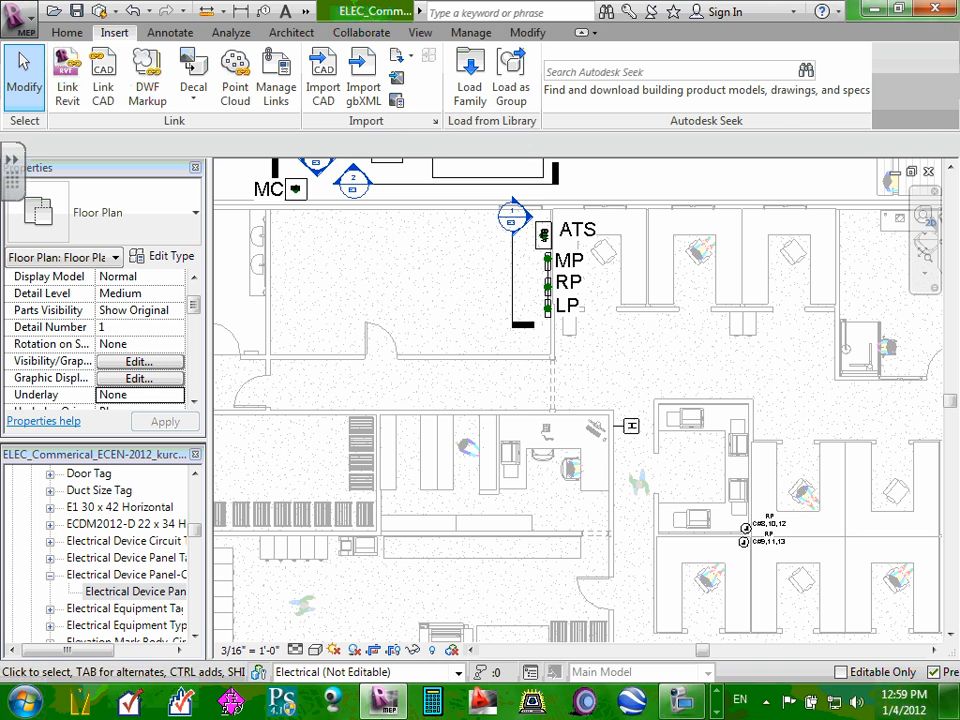
- Synchronize the electrical project with the central model
{"action": "left_click", "coordinate": [358, 32]}
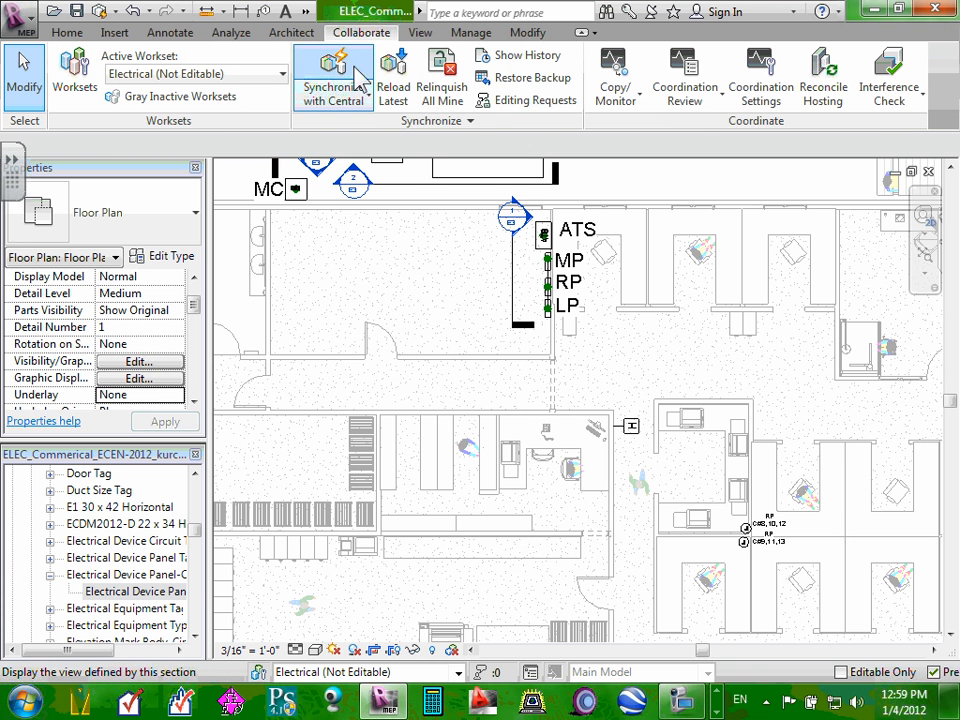
{"action": "left_click", "coordinate": [334, 99]}
{"action": "left_click", "coordinate": [350, 167]}
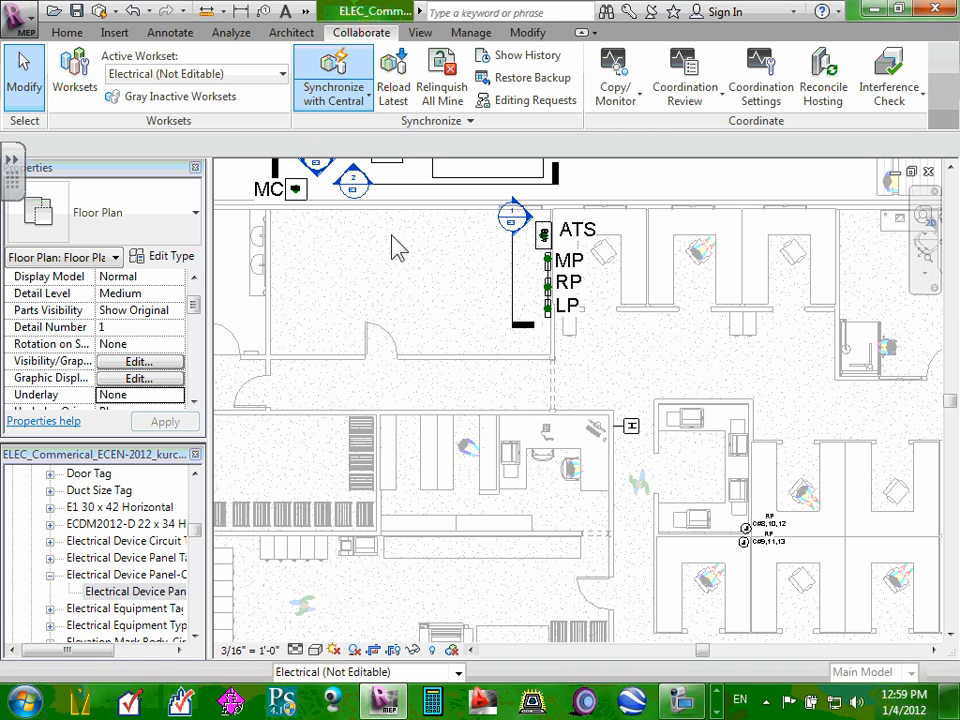